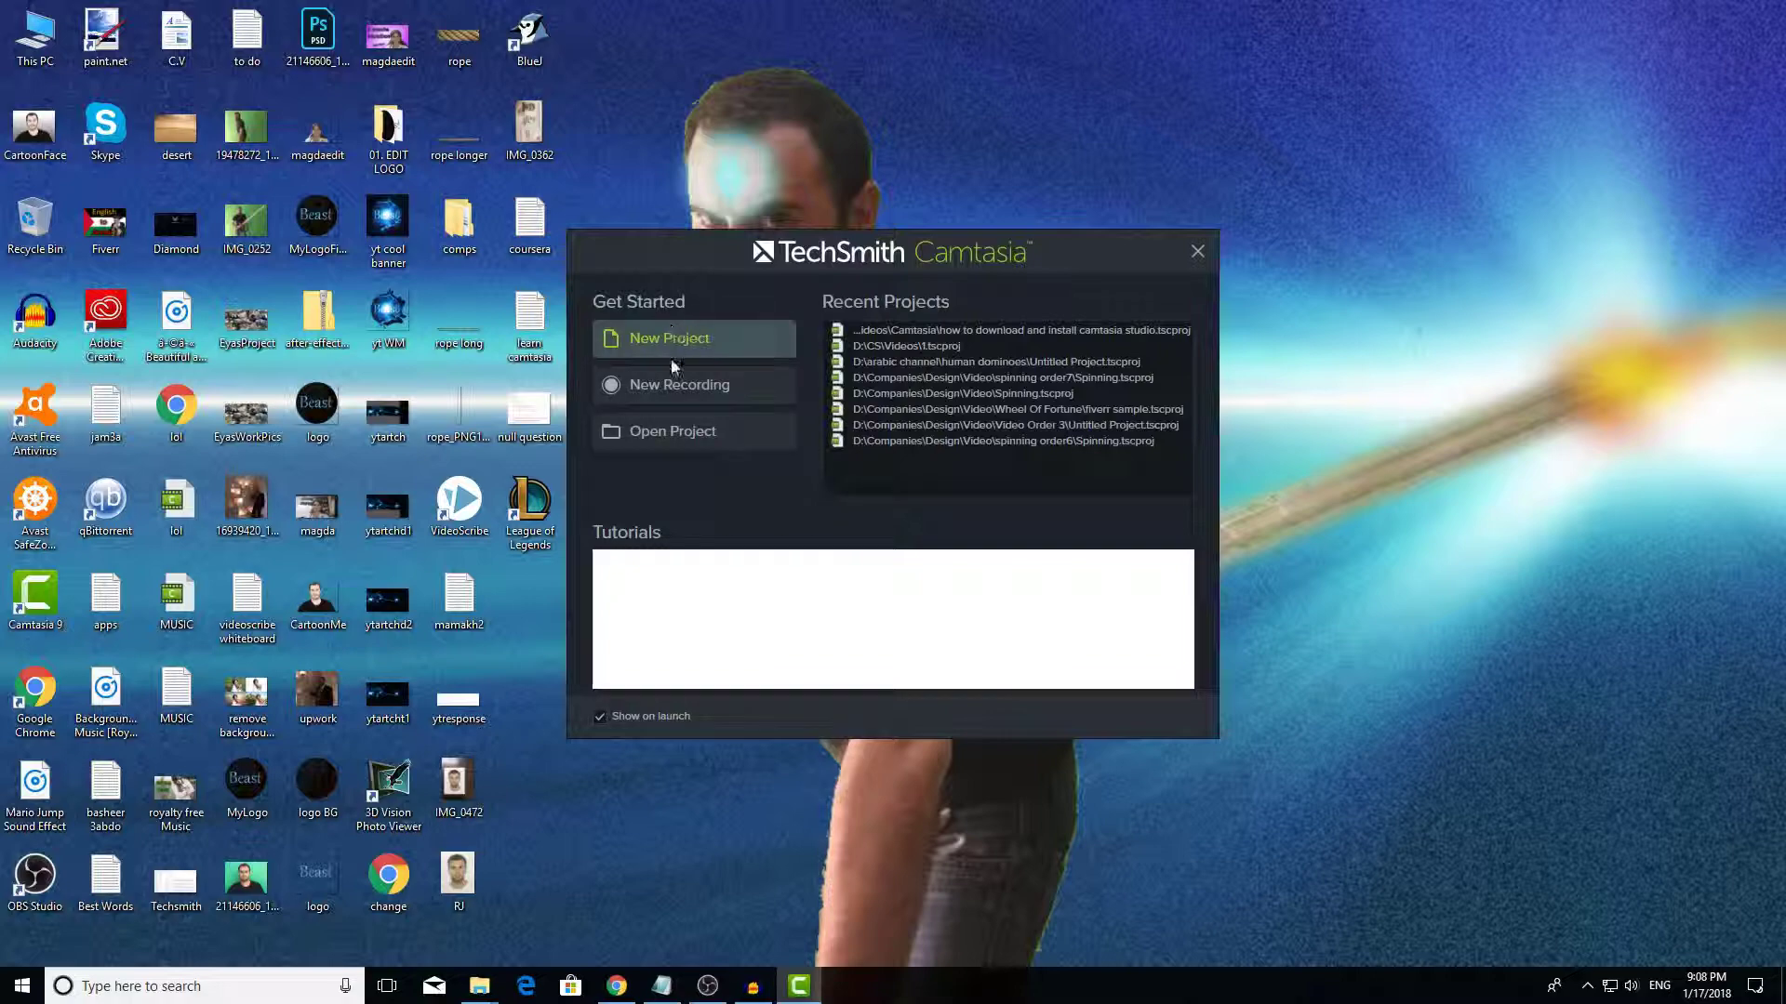
# Step: Start a new project and decline the update check
pyautogui.click(700, 348)
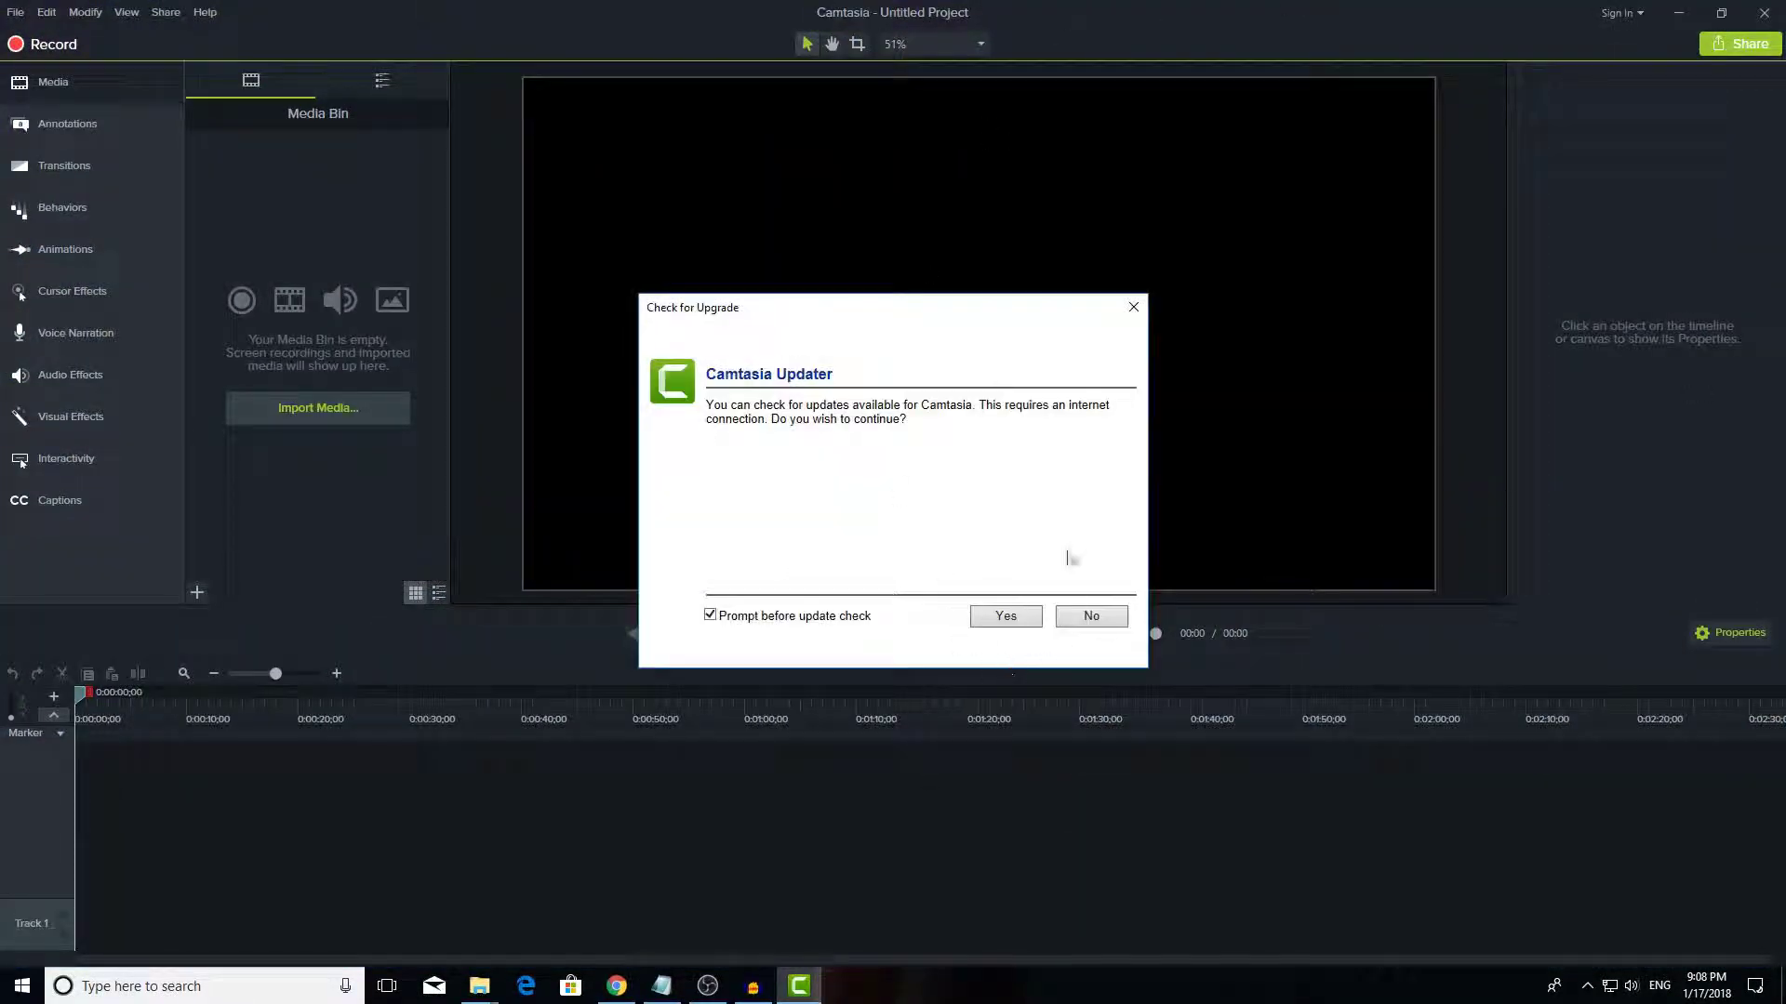
pyautogui.click(1088, 617)
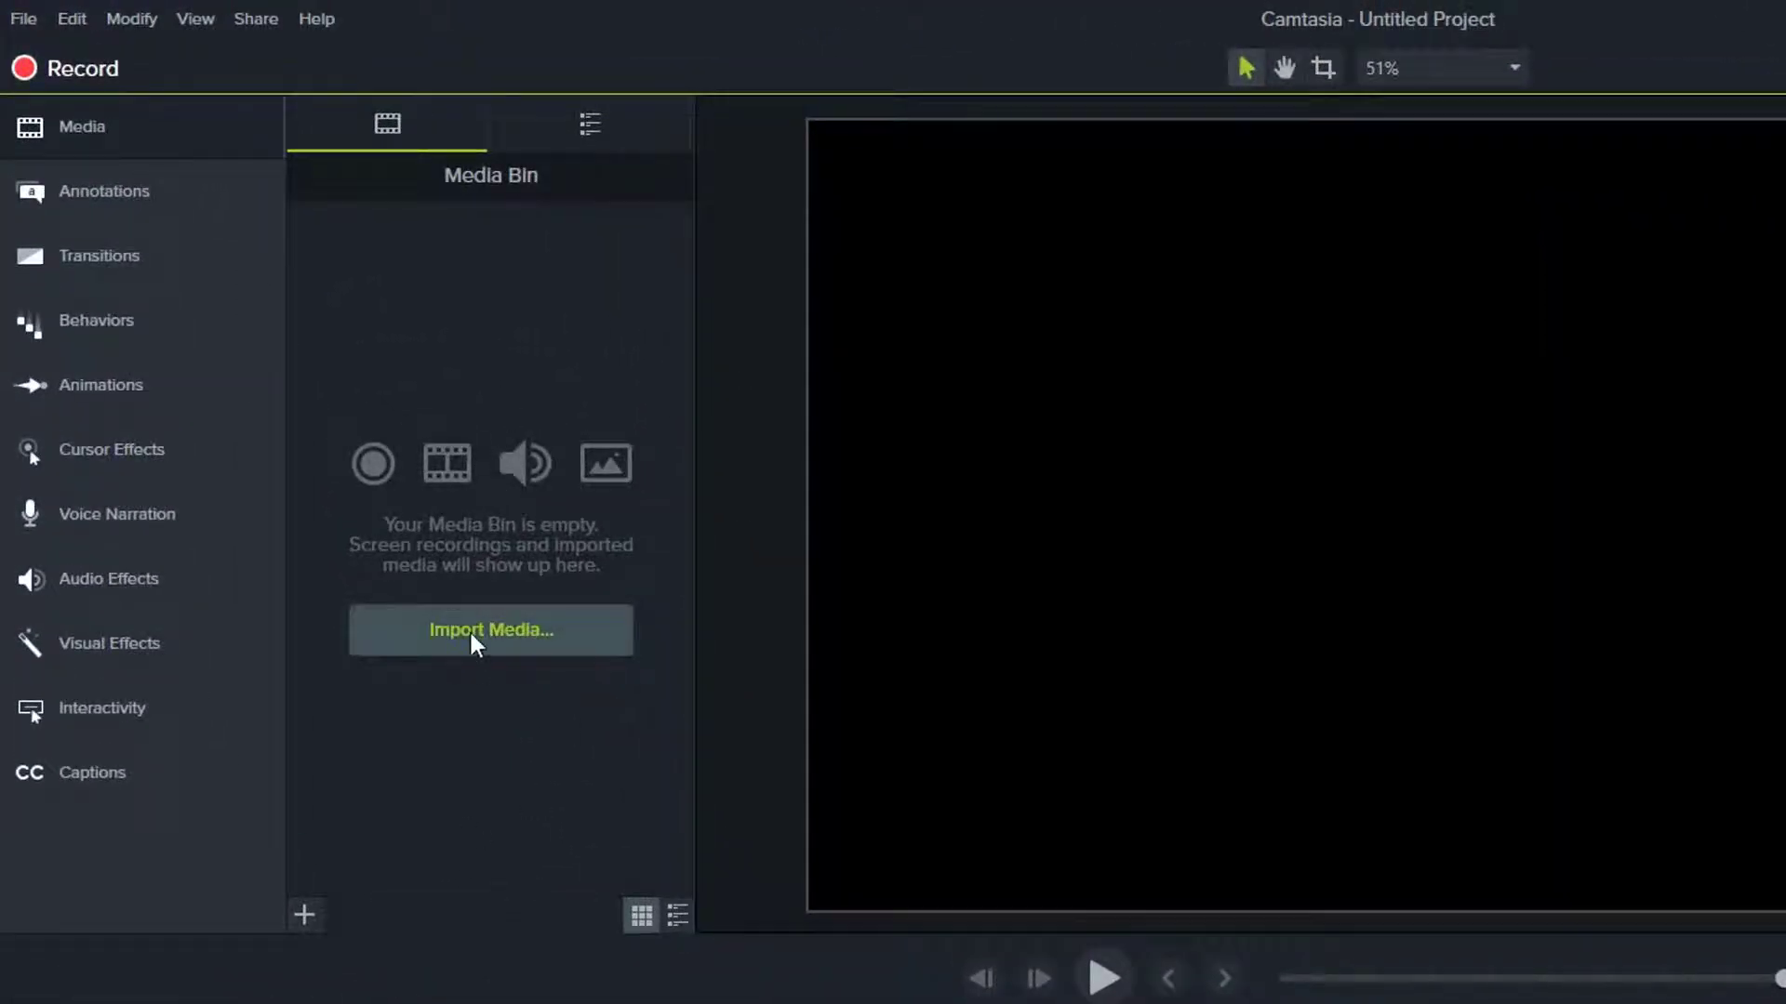
pyautogui.click(476, 644)
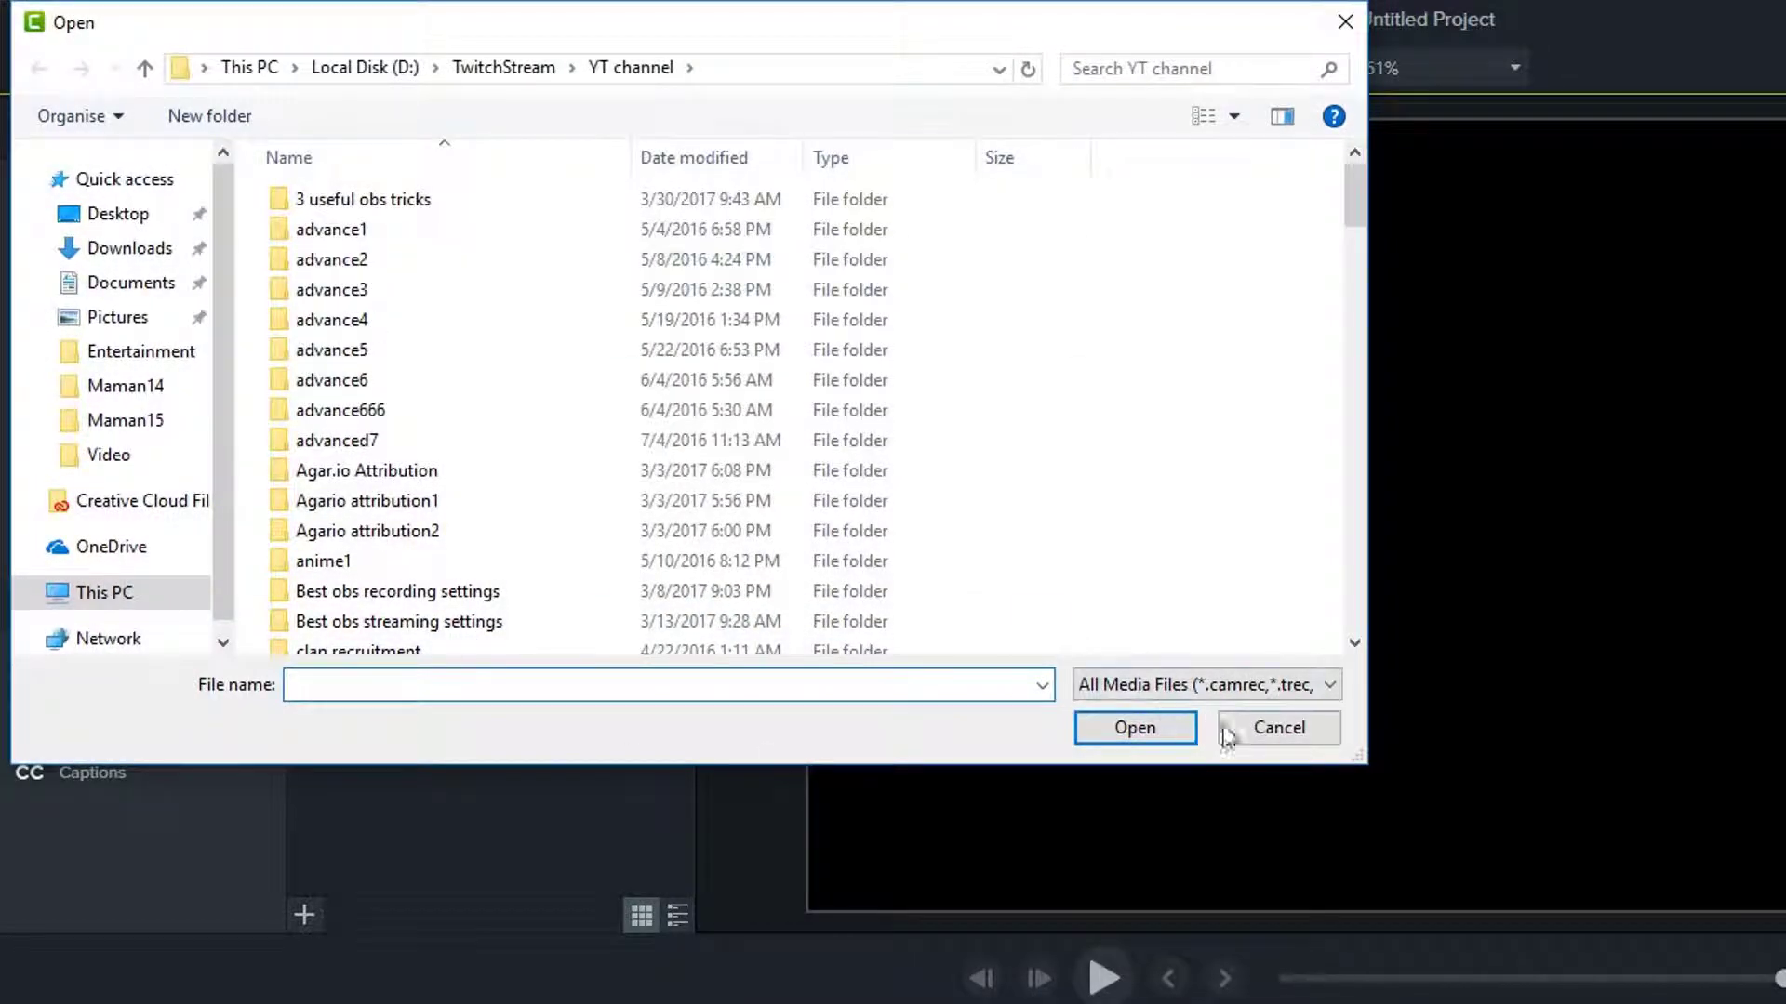
pyautogui.click(1227, 735)
pyautogui.click(306, 916)
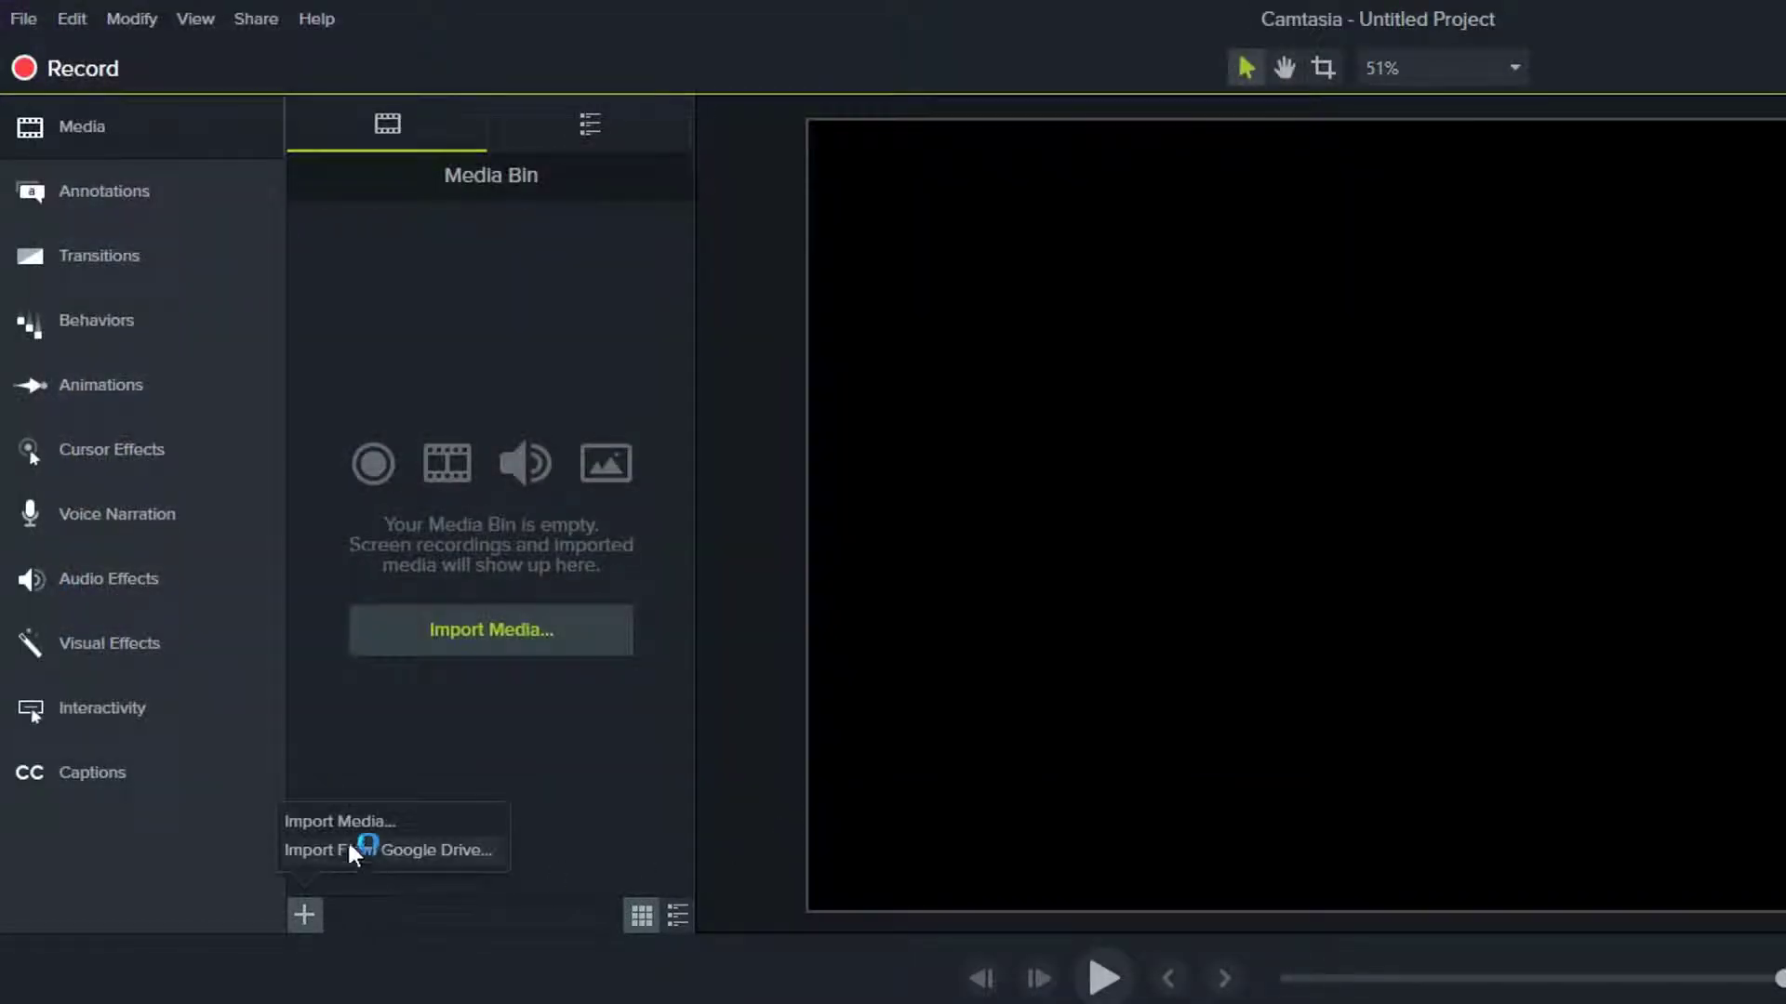
pyautogui.click(411, 383)
pyautogui.click(67, 19)
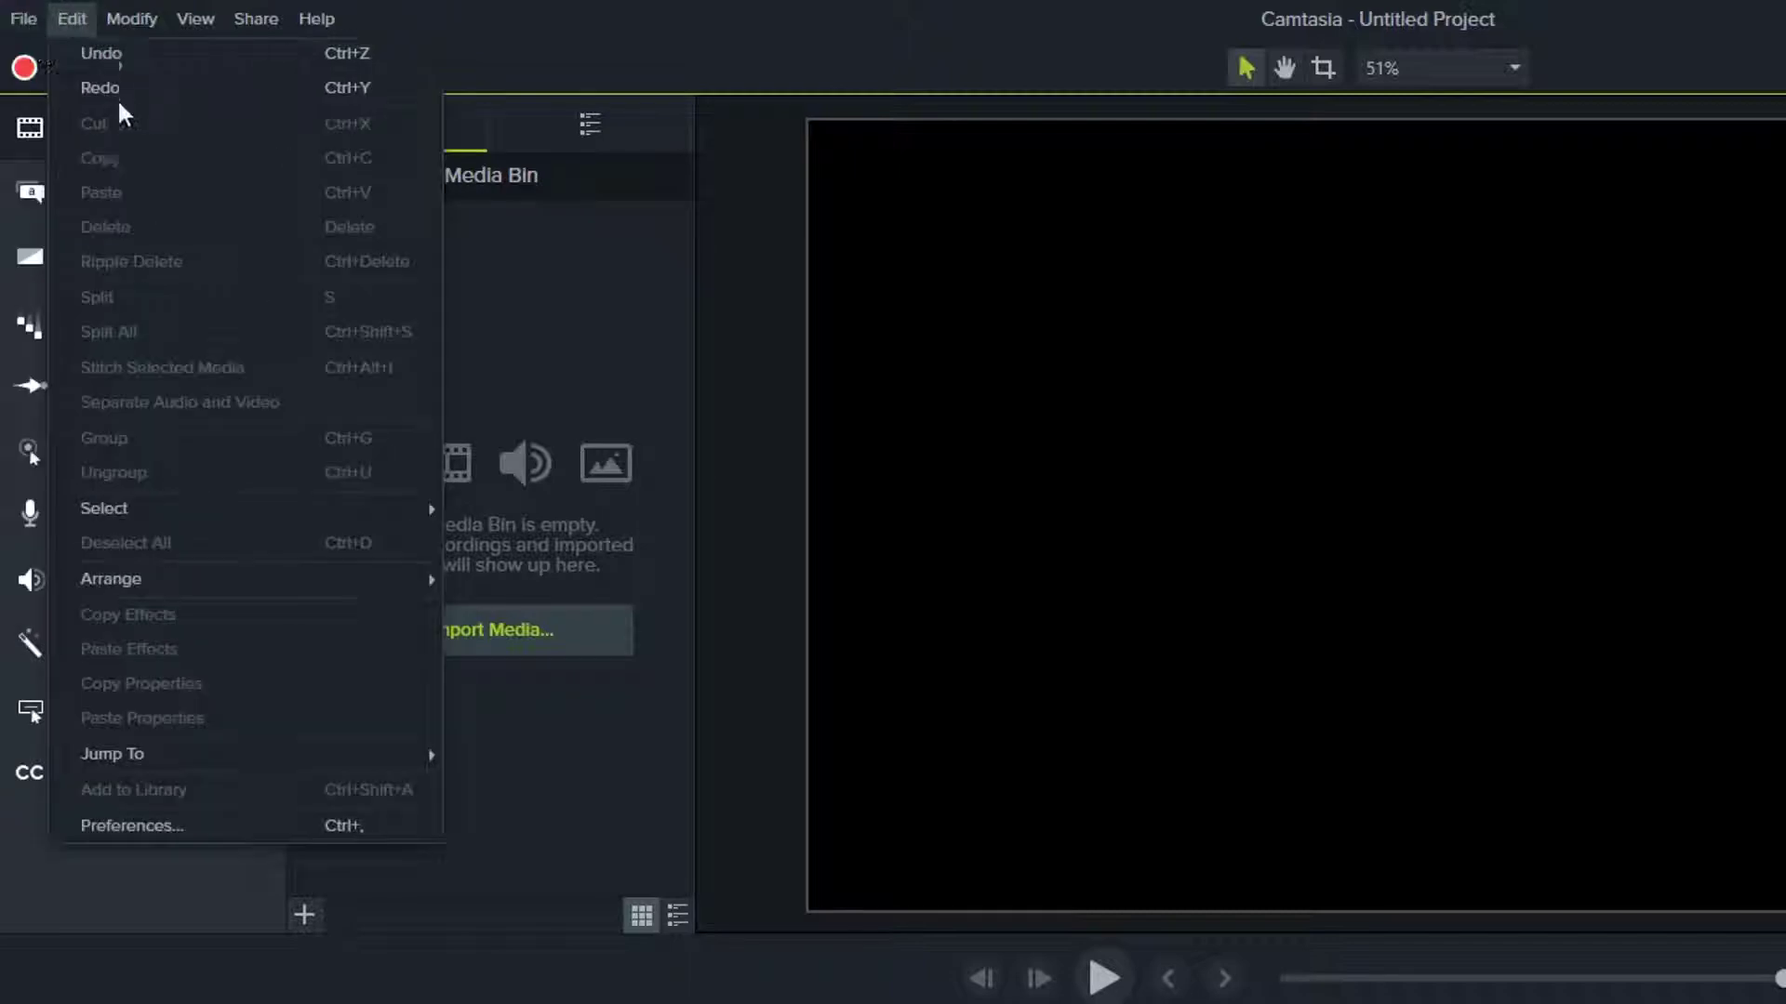
pyautogui.moveTo(23, 18)
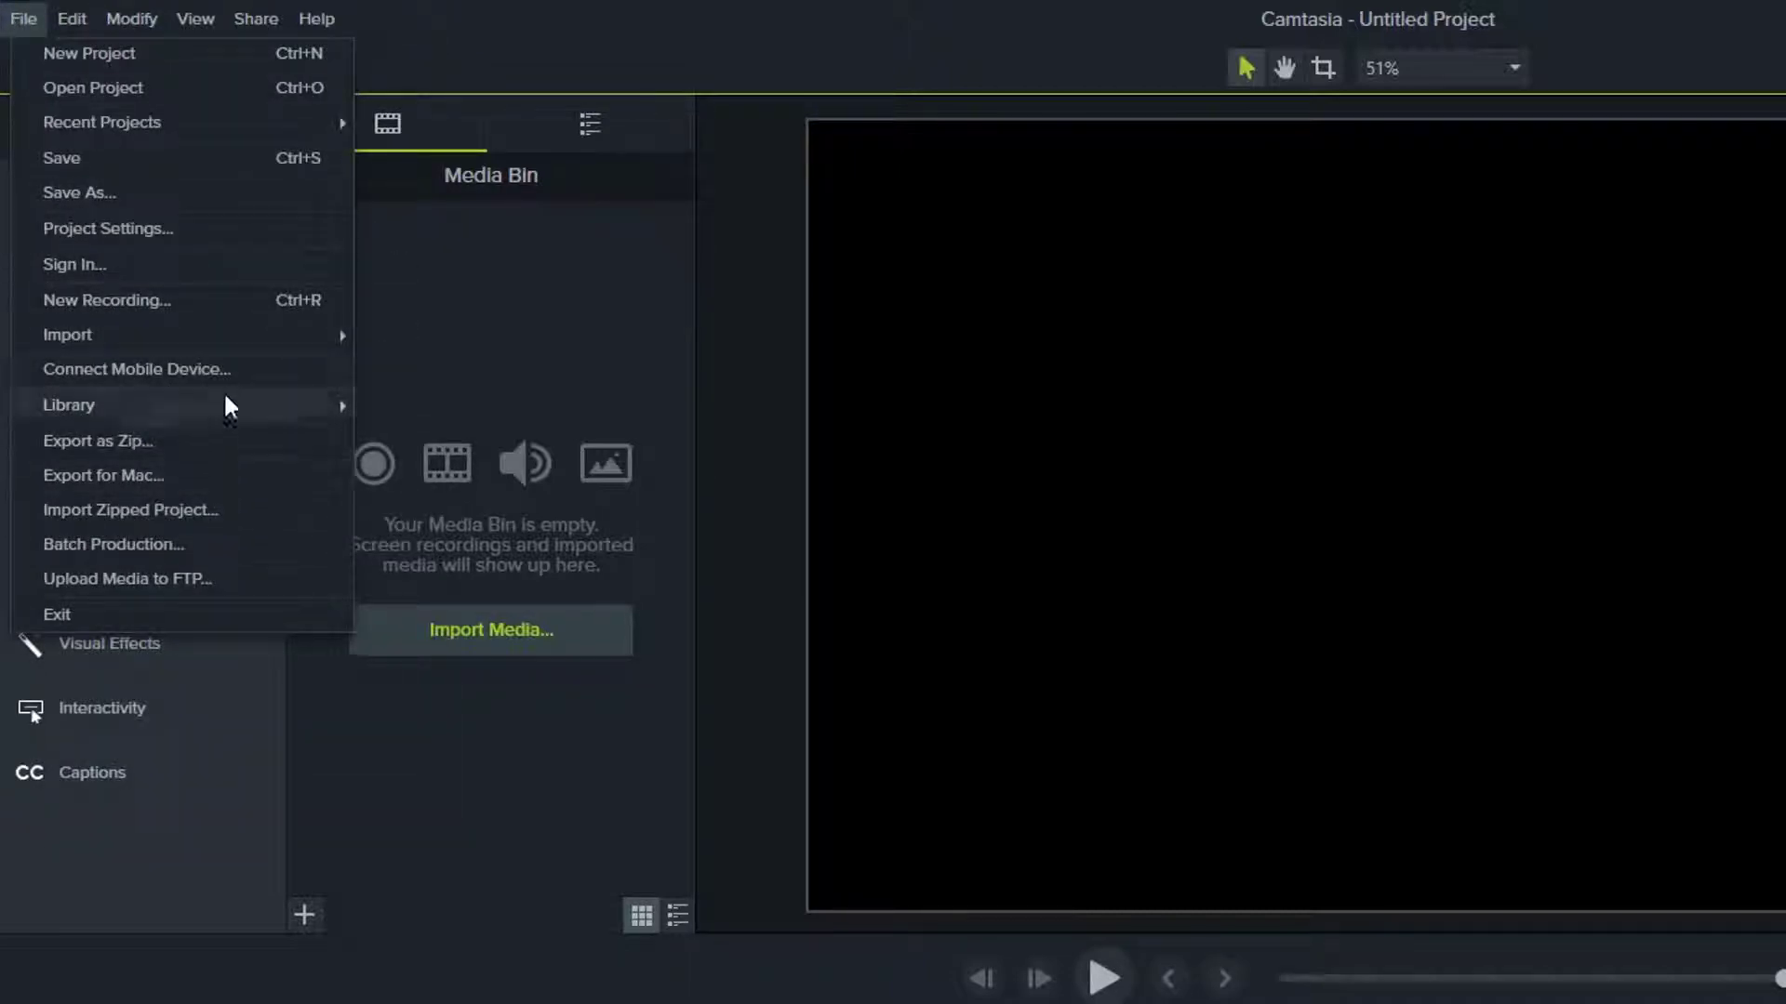
pyautogui.moveTo(233, 327)
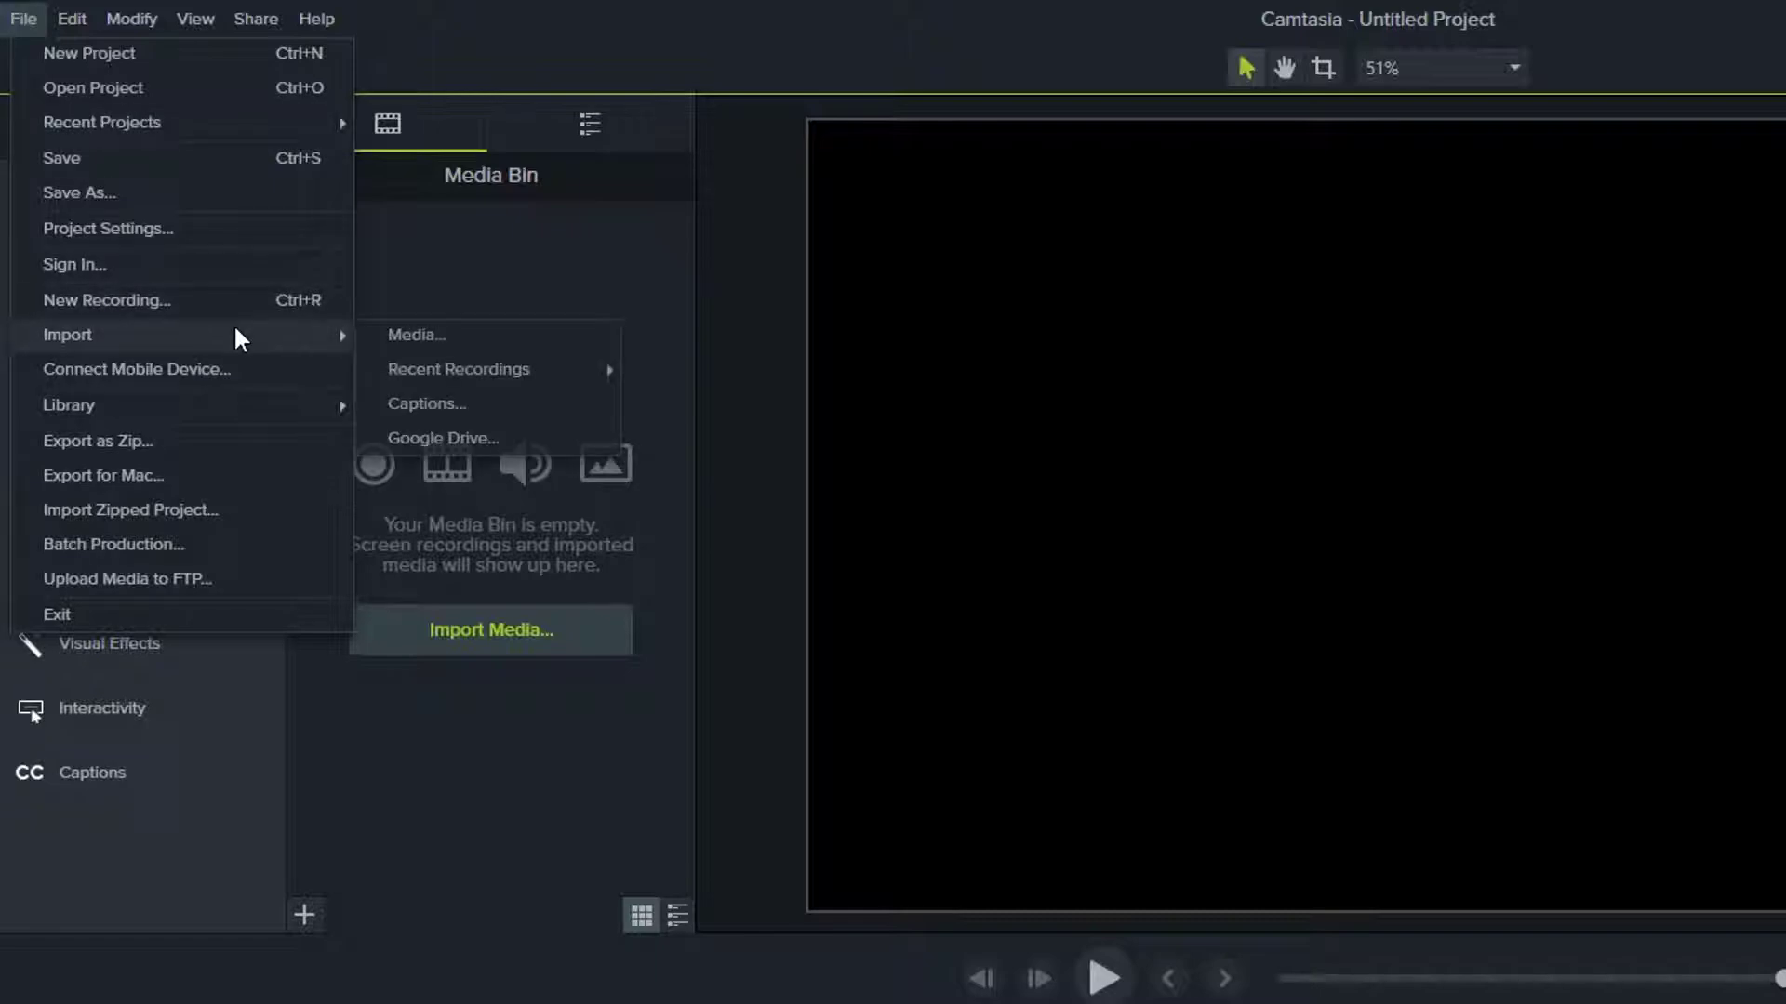
pyautogui.click(460, 349)
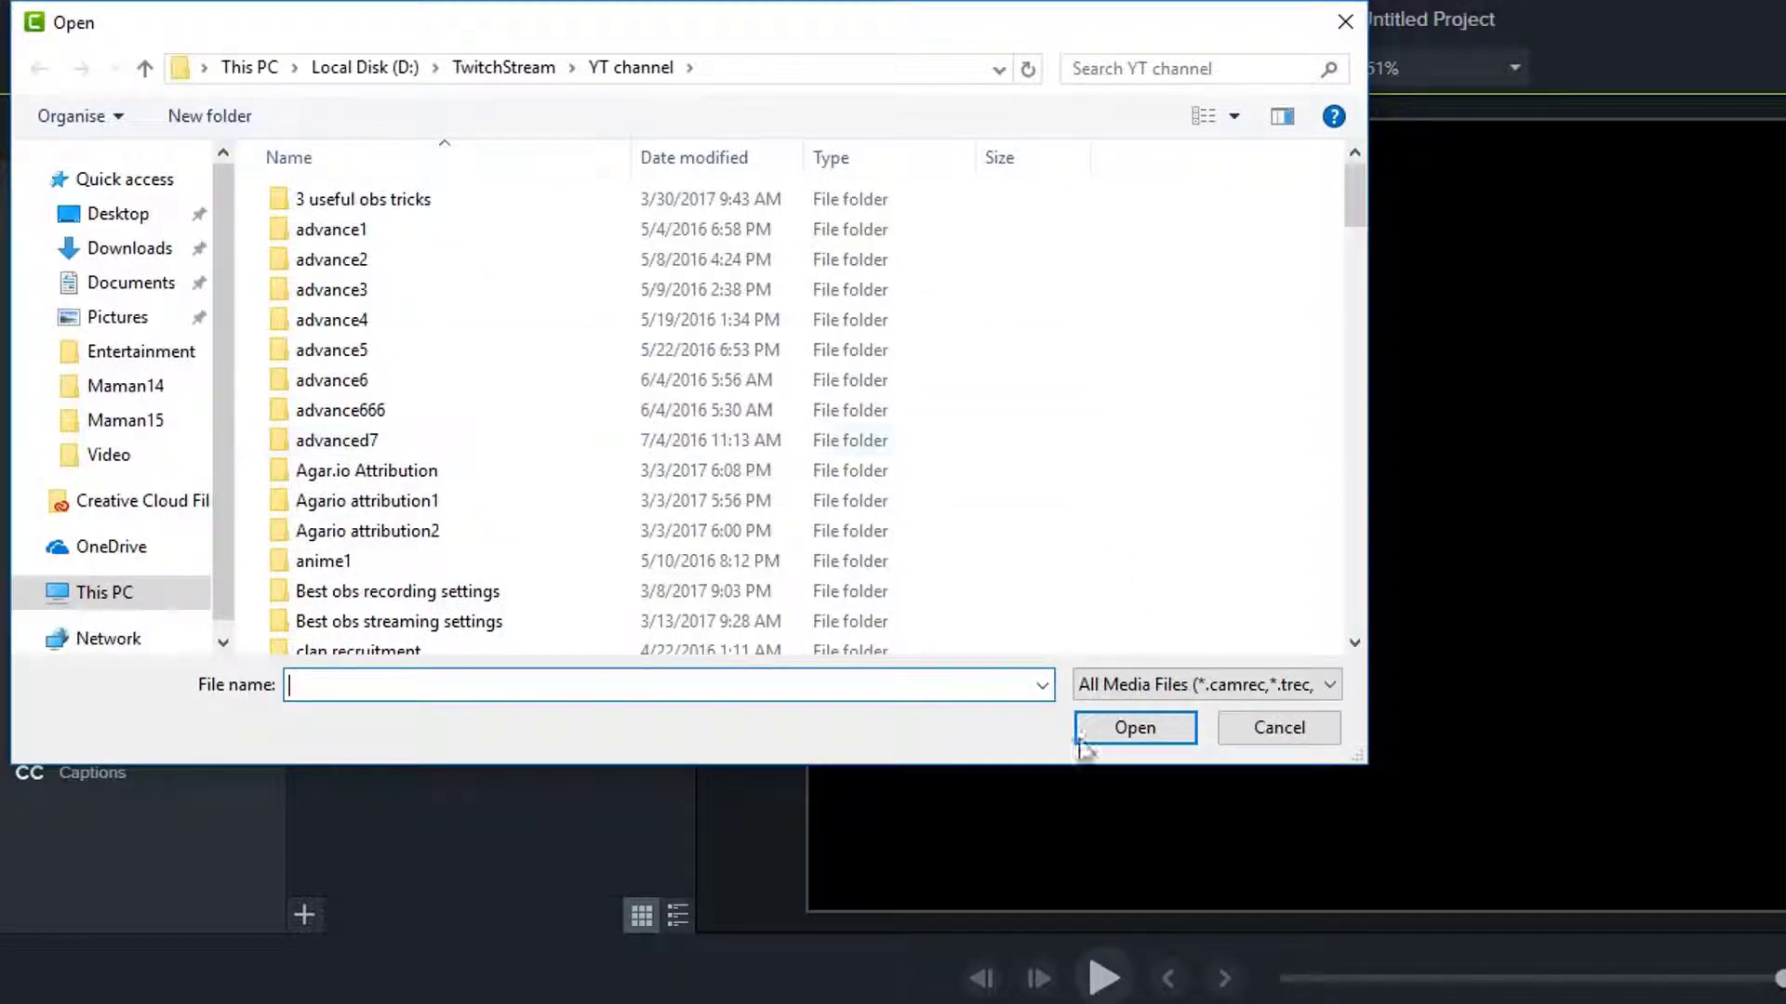
pyautogui.click(670, 410)
pyautogui.click(1274, 727)
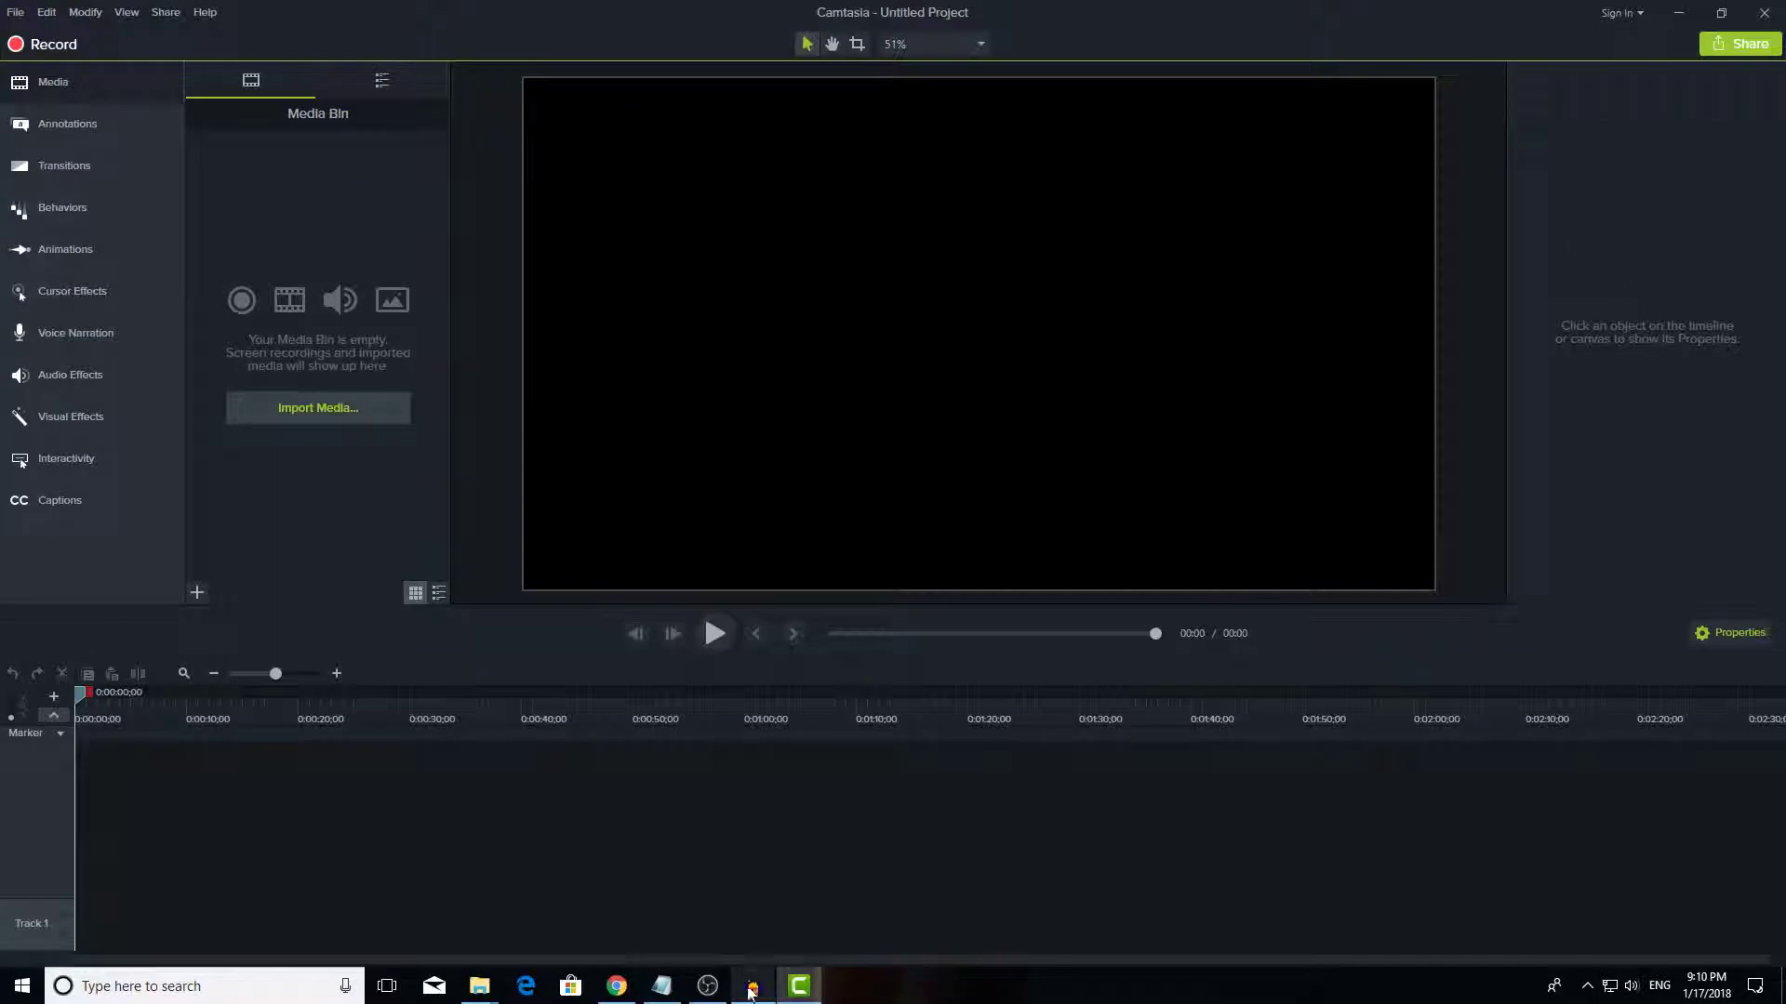
# Step: Import the Runner - 10809 video from the Video folder in File Explorer into the media bin
pyautogui.moveTo(479, 985)
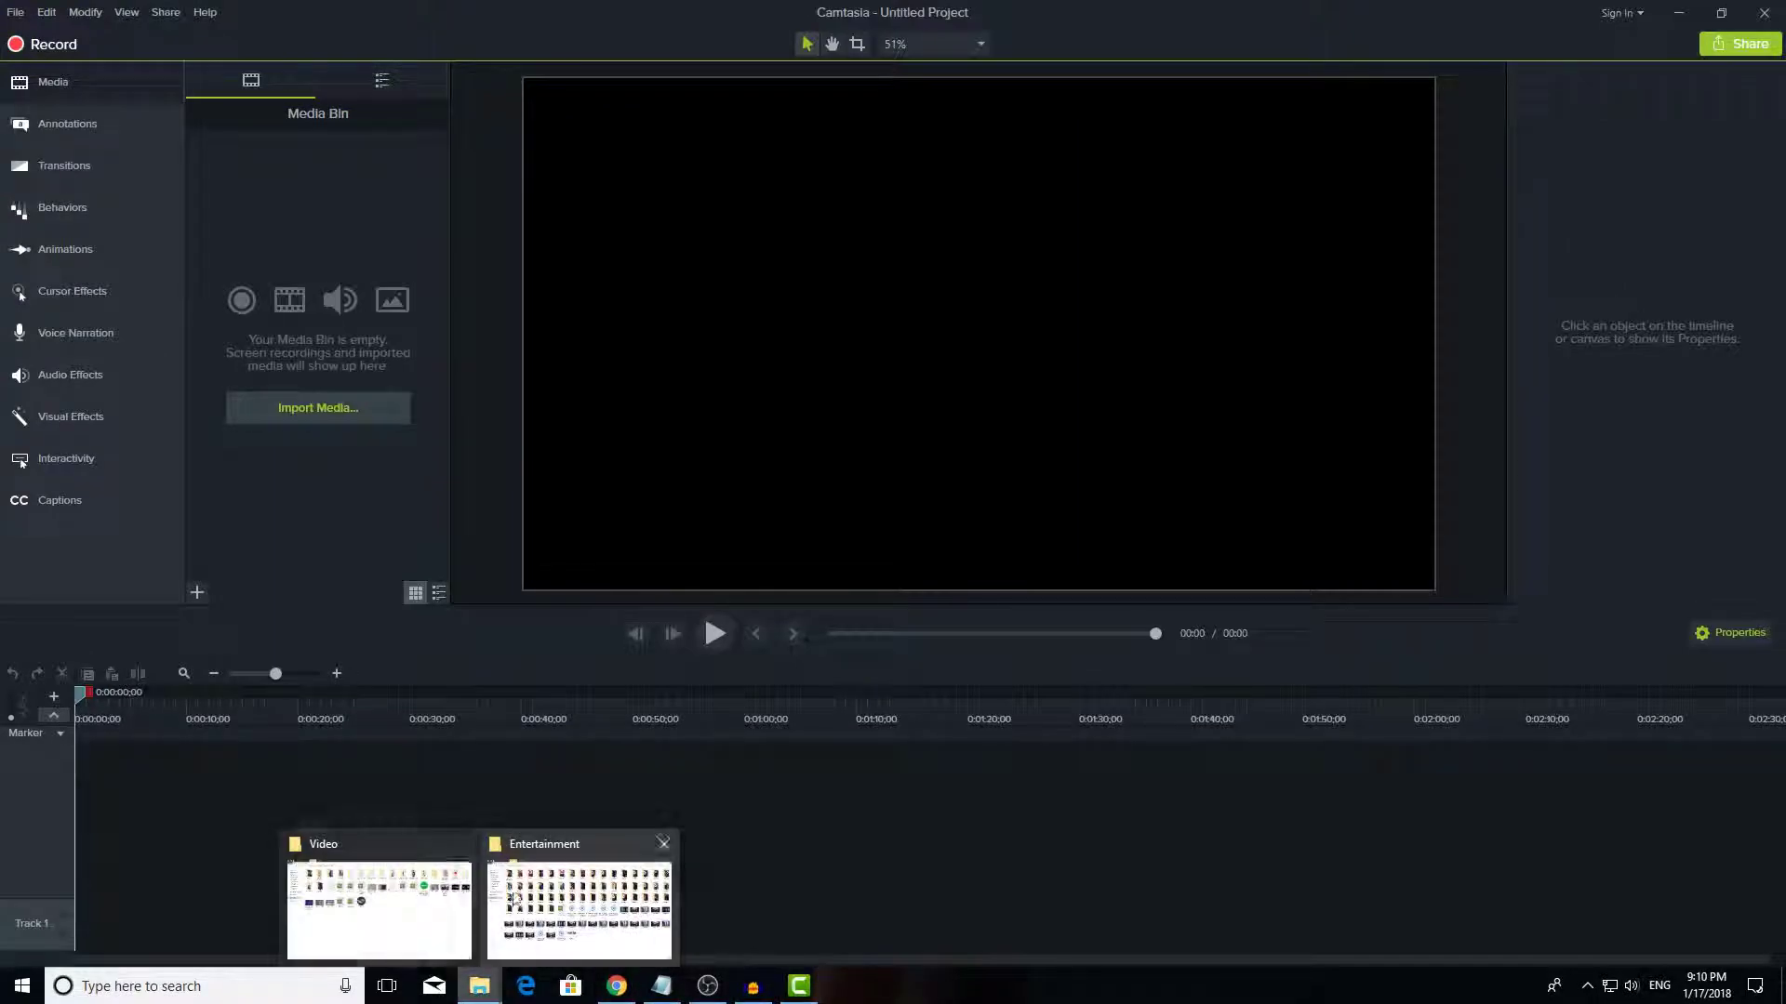
pyautogui.click(514, 898)
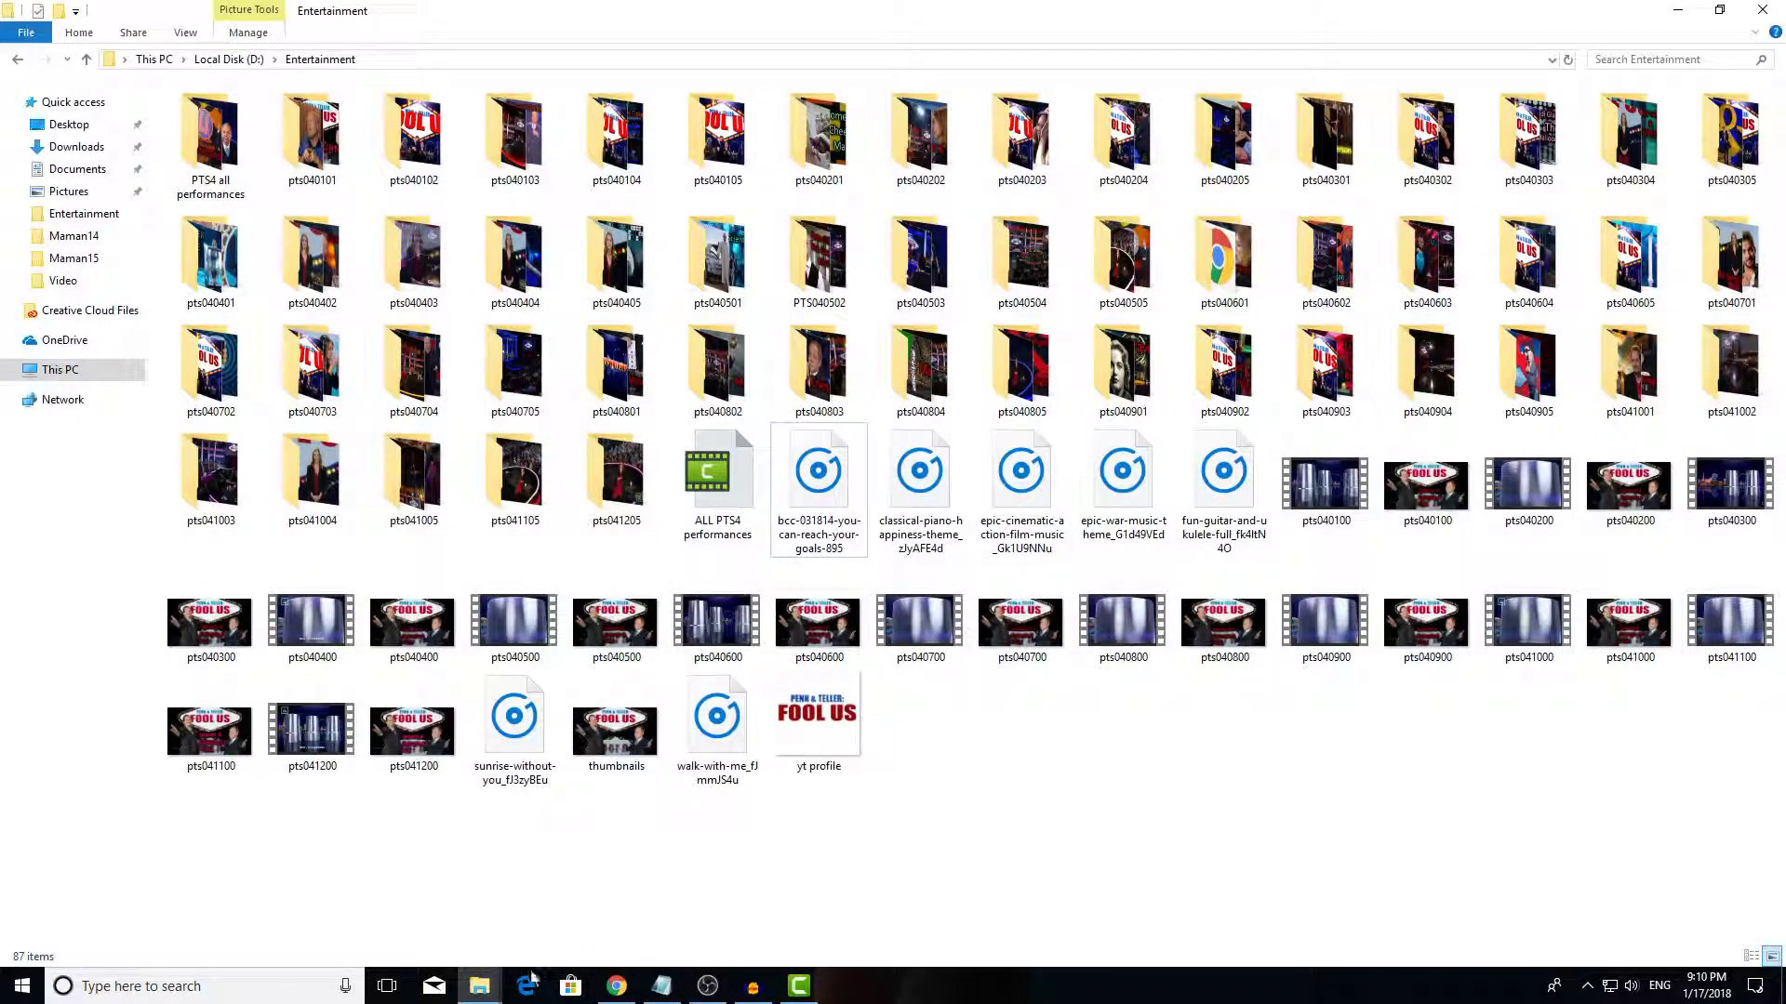
pyautogui.moveTo(479, 986)
pyautogui.click(367, 893)
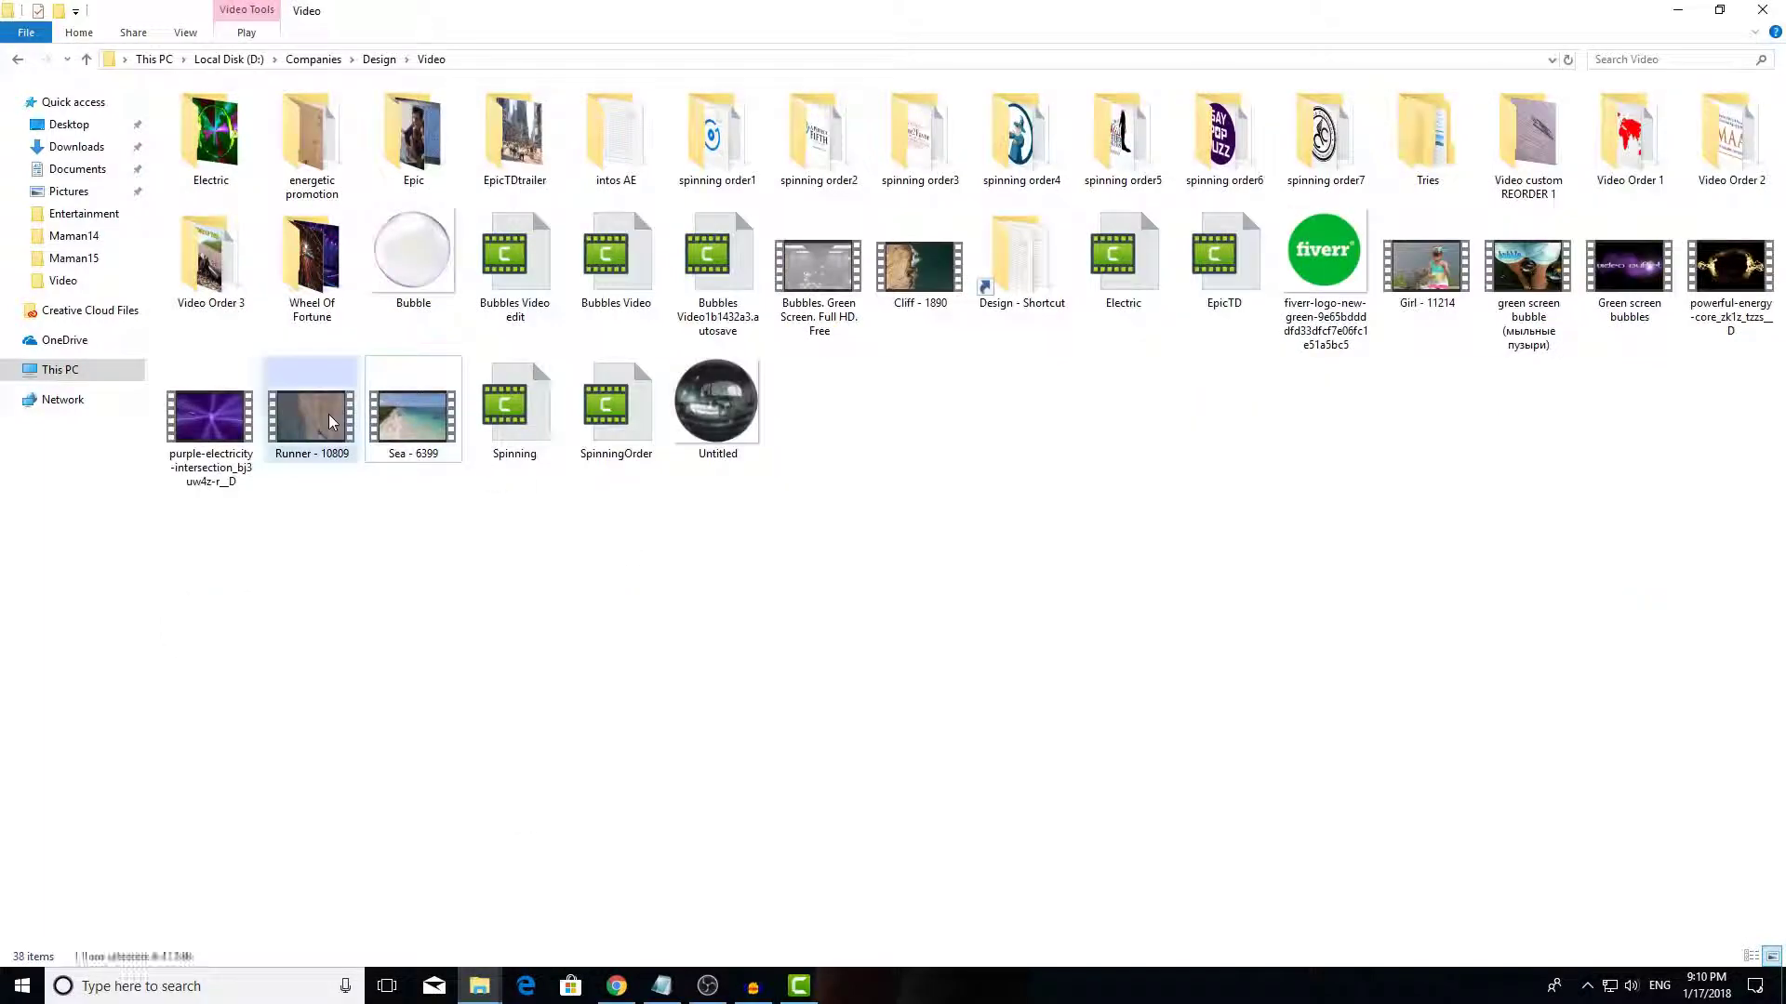
pyautogui.moveTo(330, 423); pyautogui.dragTo(370, 394)
pyautogui.moveTo(326, 298); pyautogui.dragTo(325, 297)
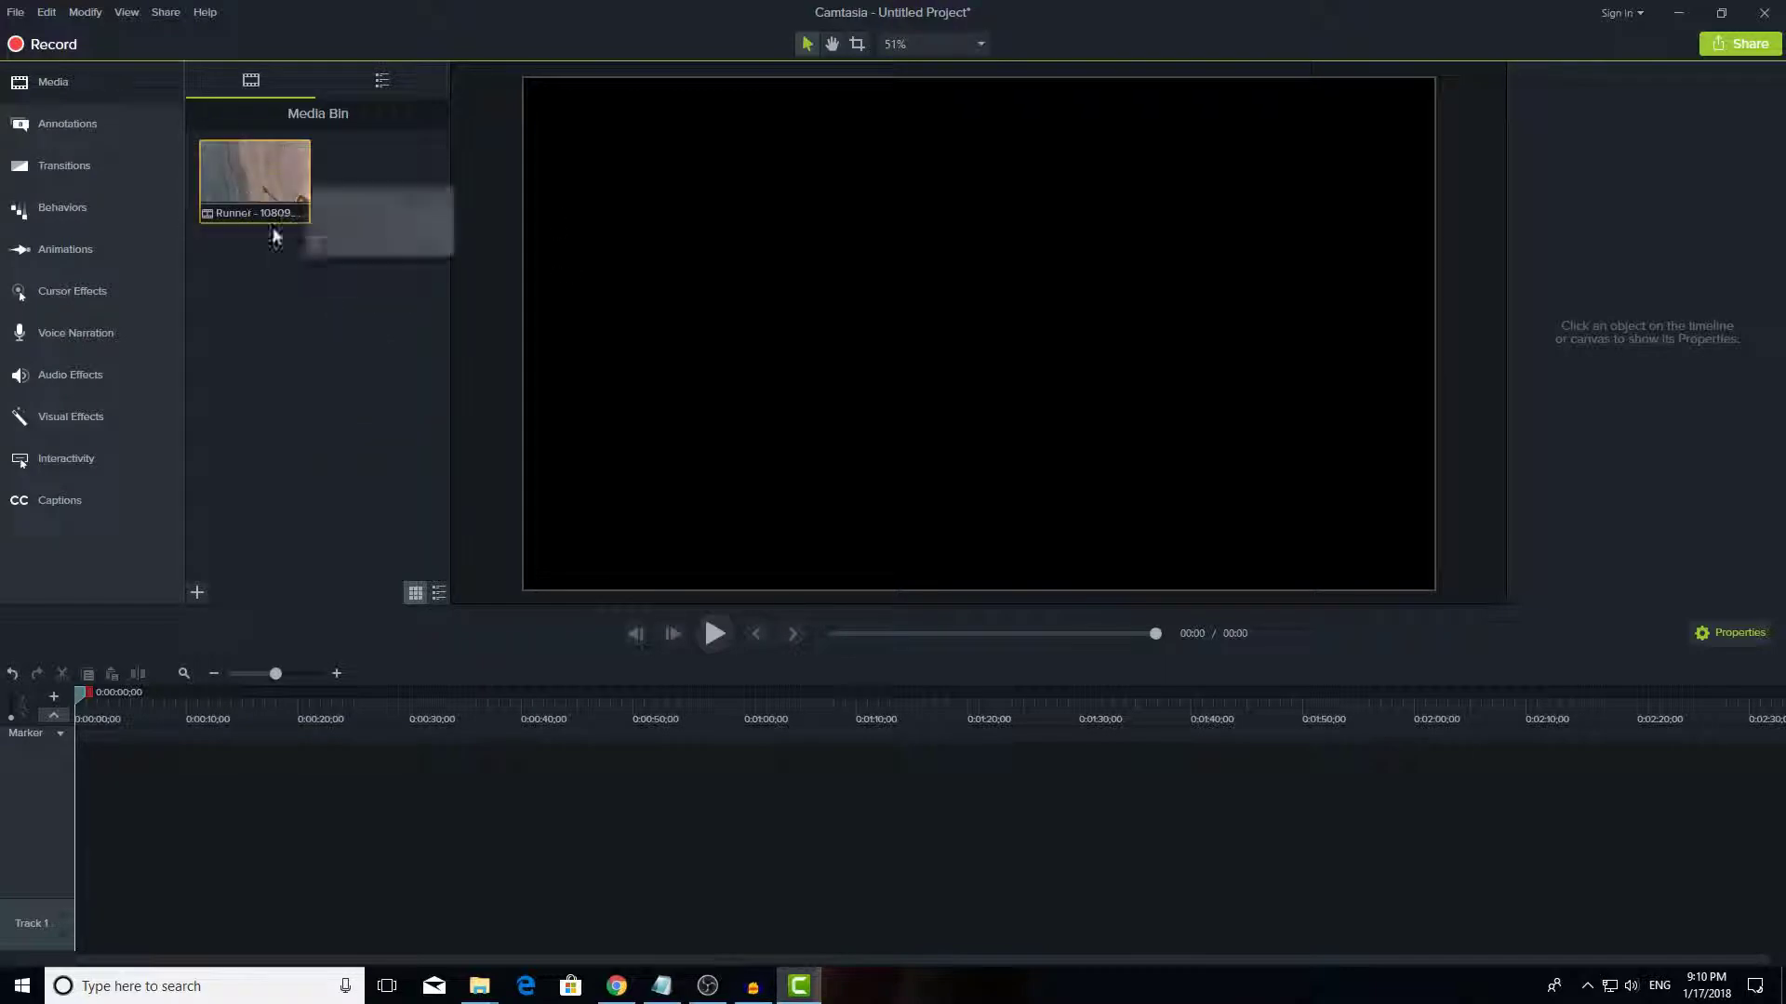
pyautogui.click(293, 209)
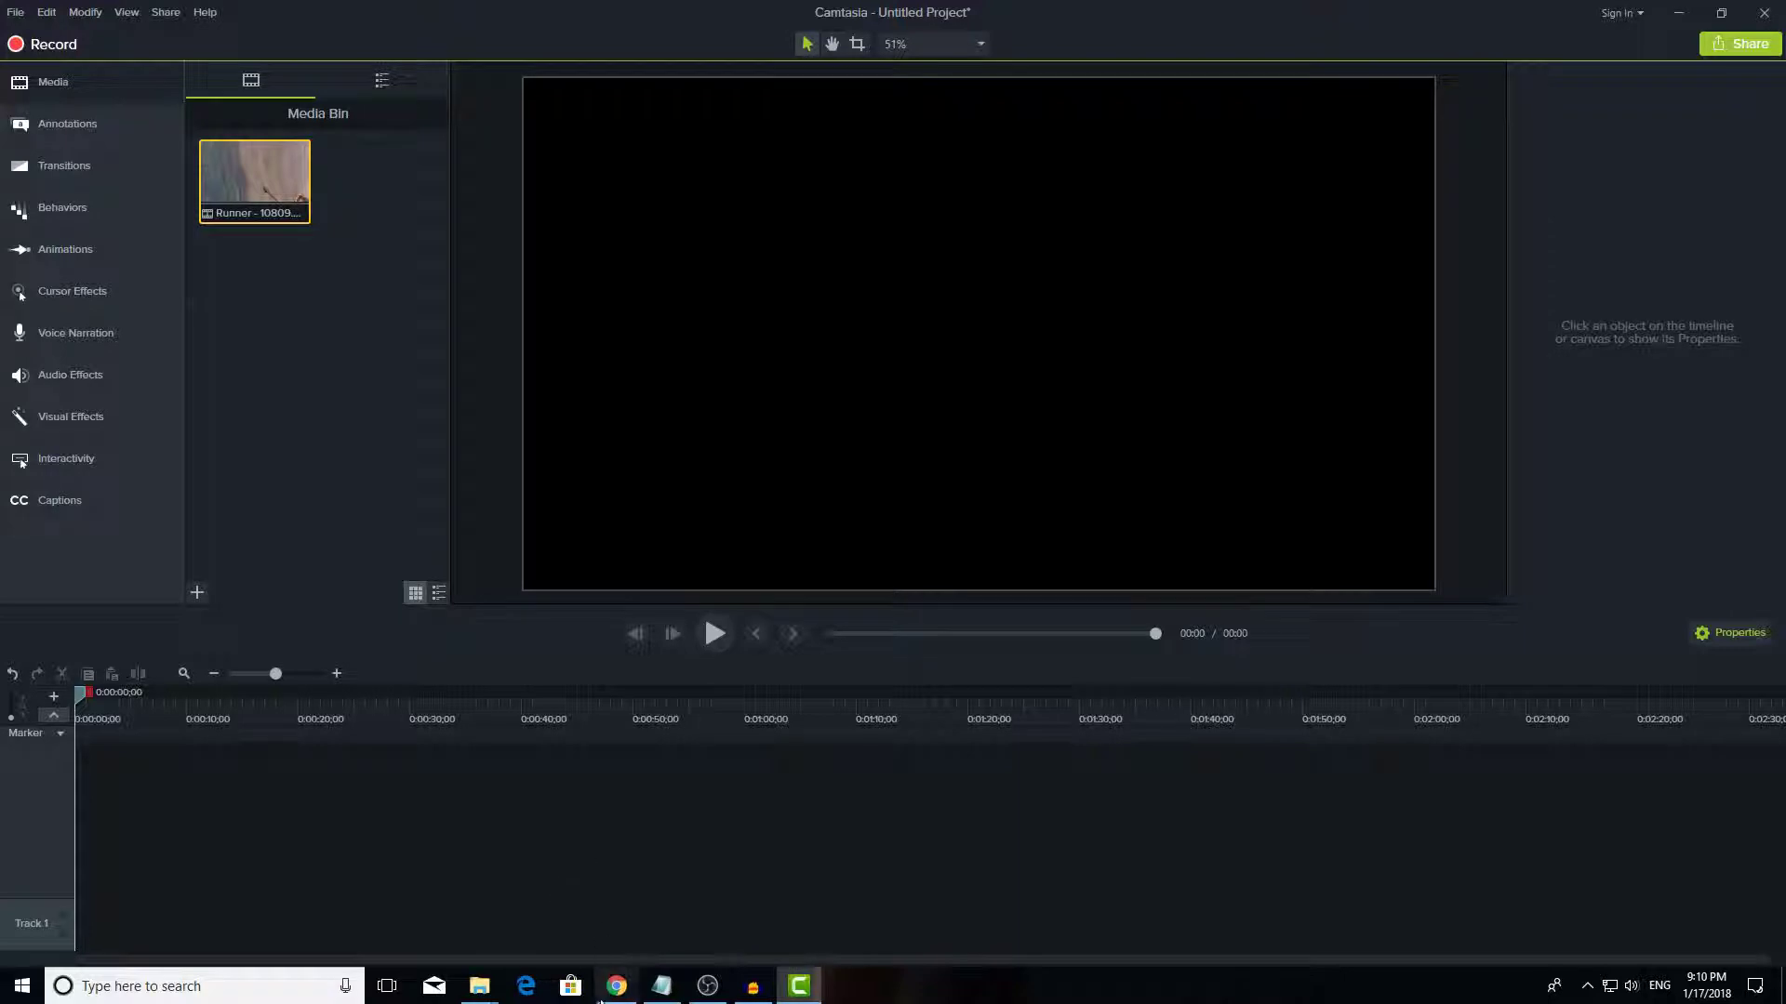
# Step: Bring the Sea - 6399 video from the Video folder into the project and place it on Track 1 at about 24 seconds
pyautogui.moveTo(479, 986)
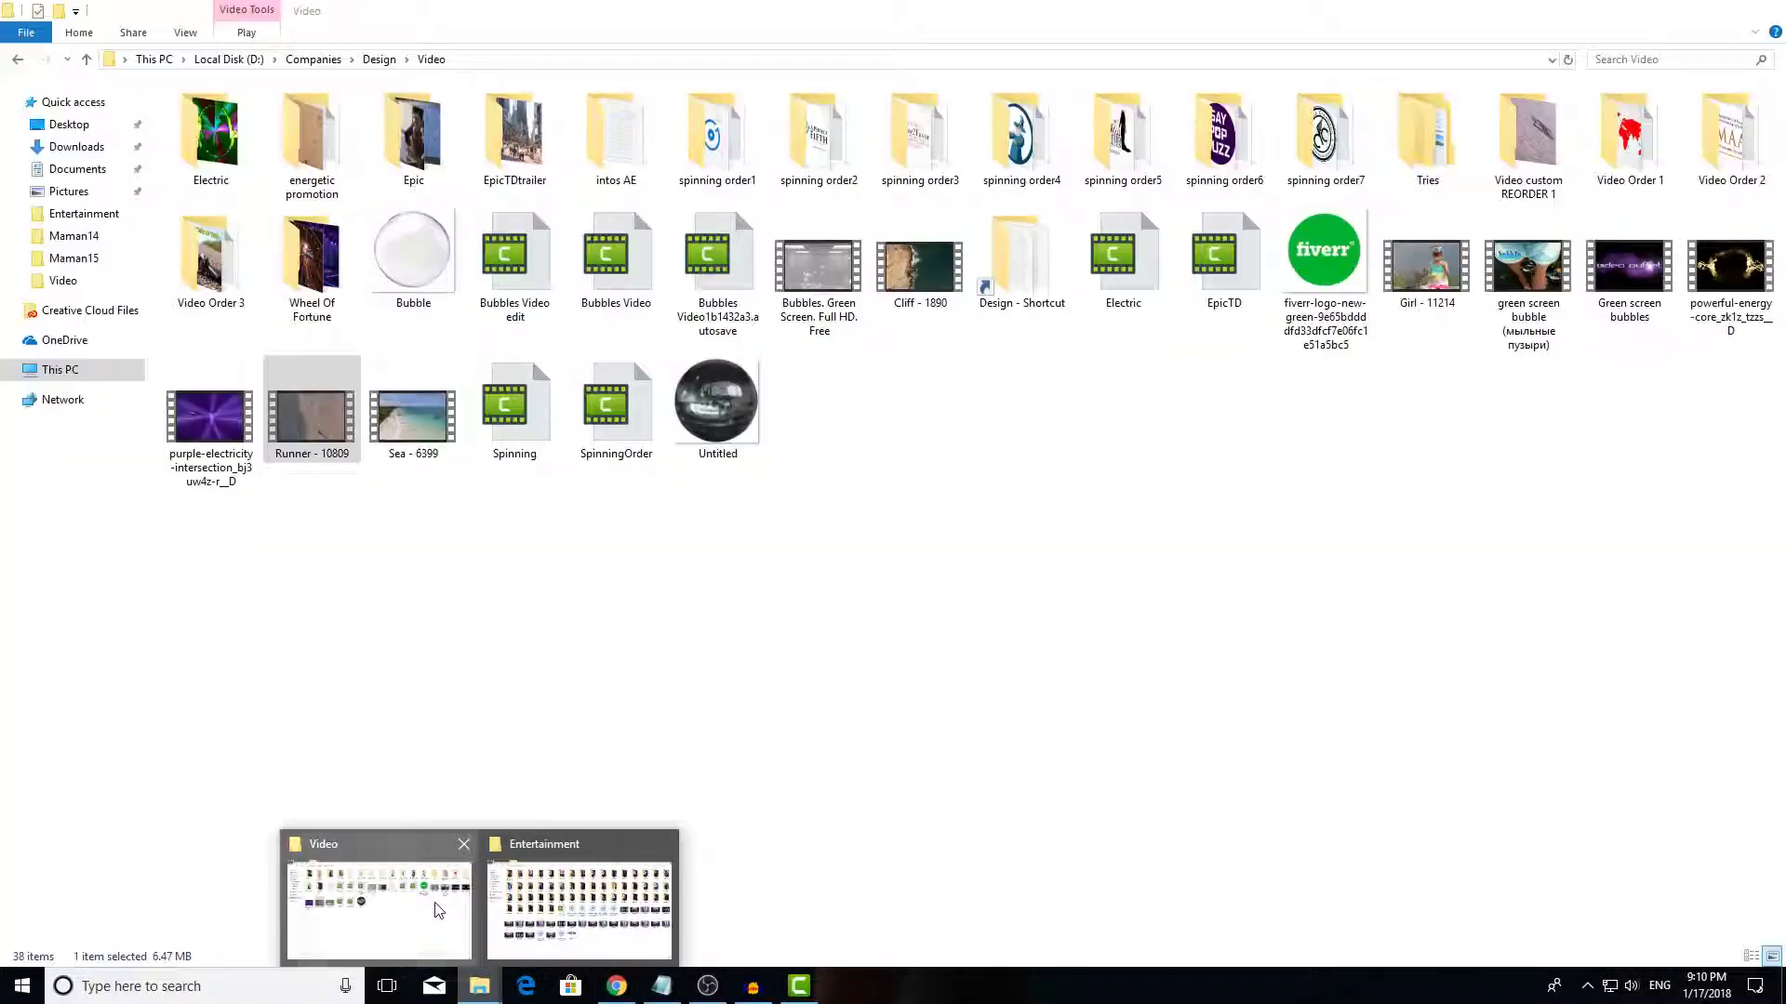
pyautogui.click(430, 909)
pyautogui.click(417, 426)
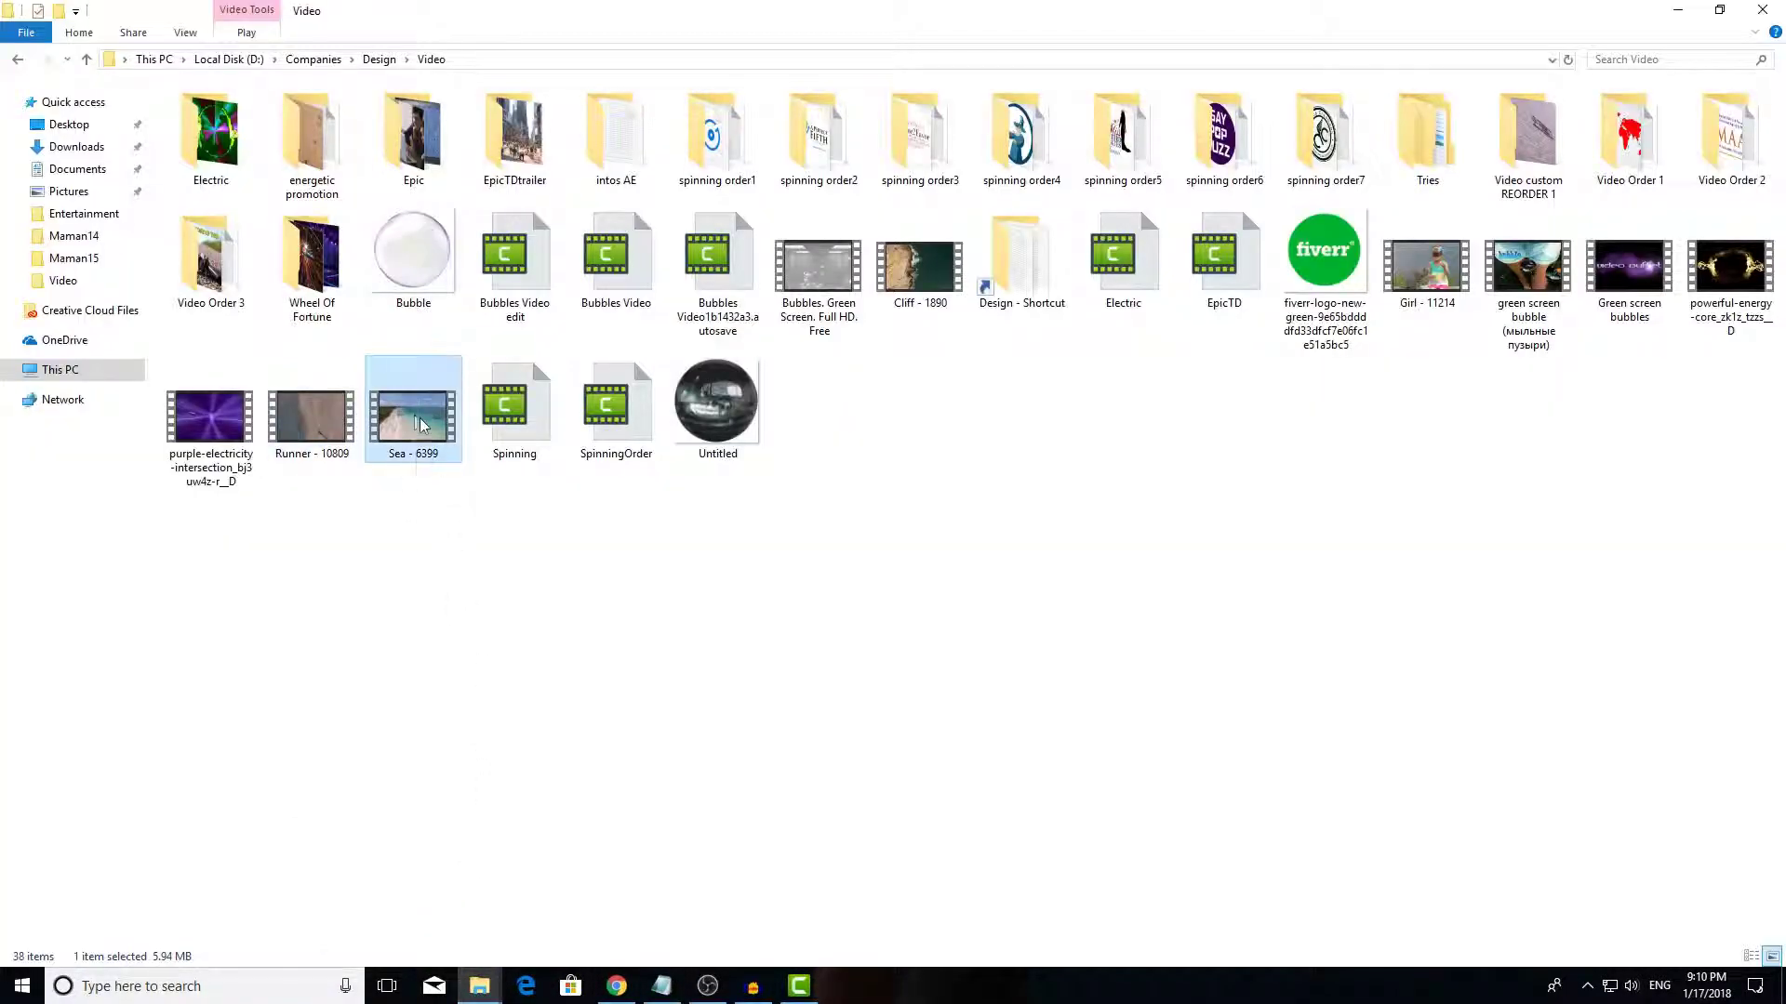
pyautogui.moveTo(420, 426); pyautogui.dragTo(727, 866)
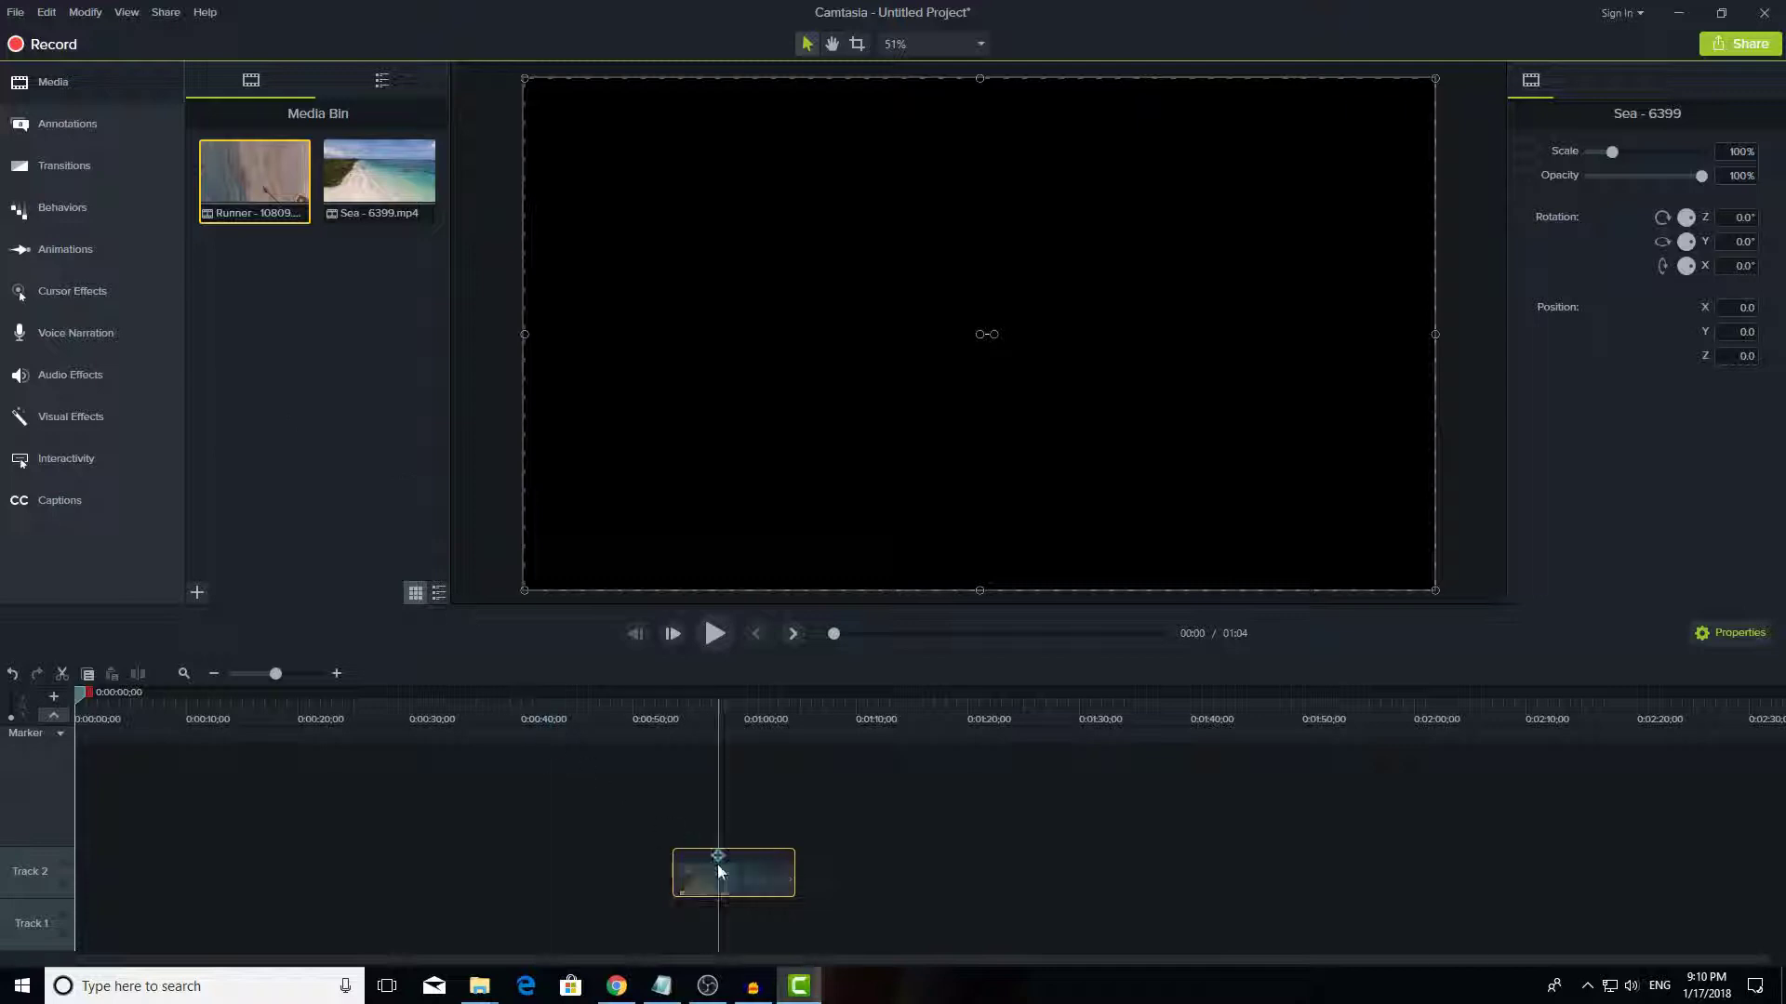
pyautogui.moveTo(722, 870); pyautogui.dragTo(390, 926)
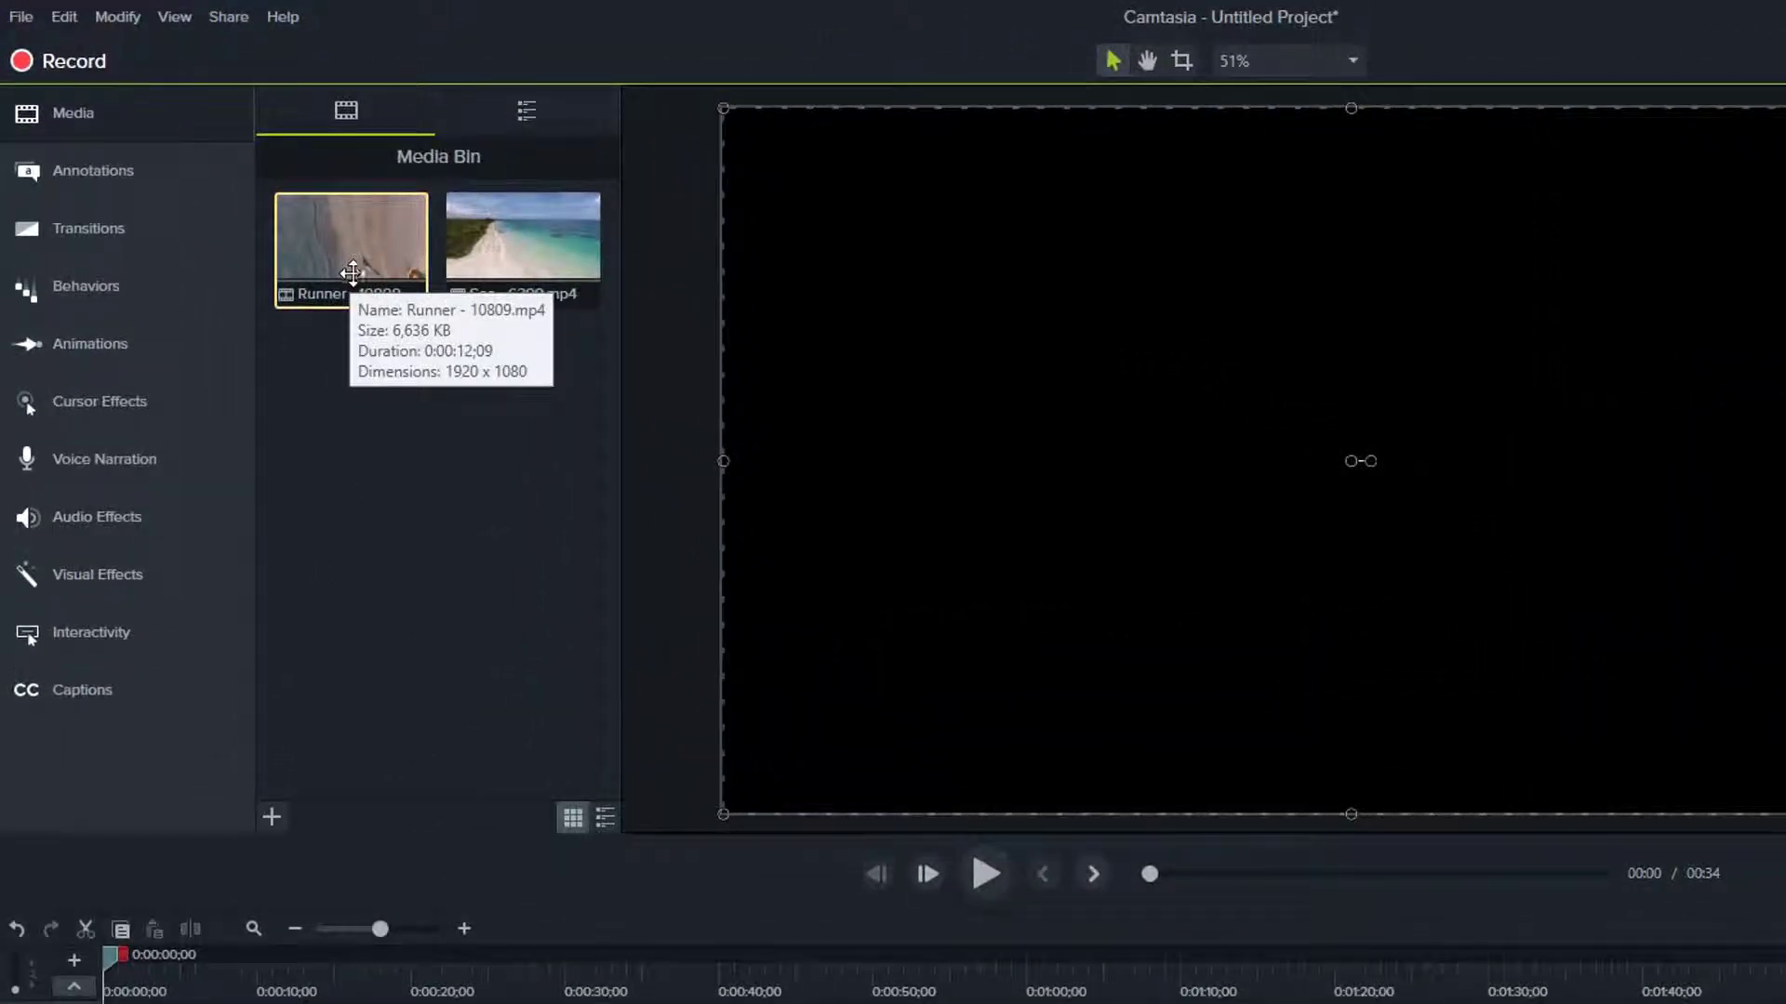
# Step: Add the Runner - 10809 clip from the media bin to Track 1, ahead of the Sea clip
pyautogui.moveTo(356, 249); pyautogui.dragTo(375, 305)
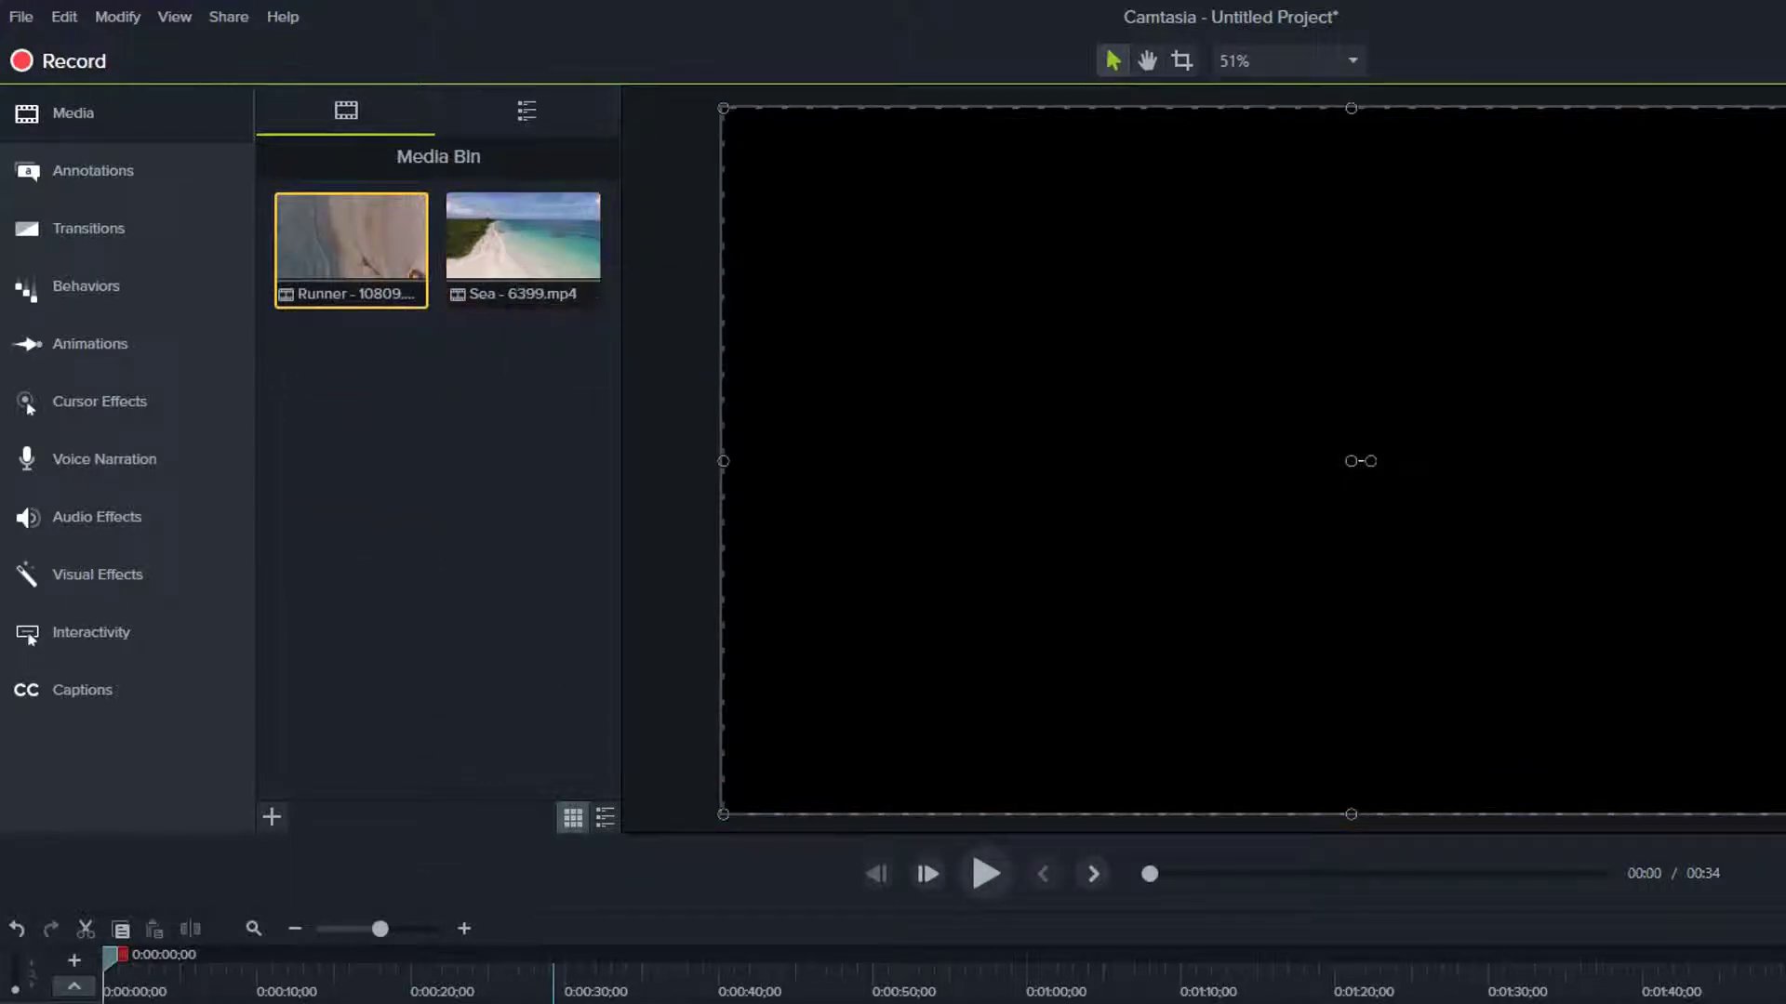
pyautogui.moveTo(387, 236); pyautogui.dragTo(220, 1003)
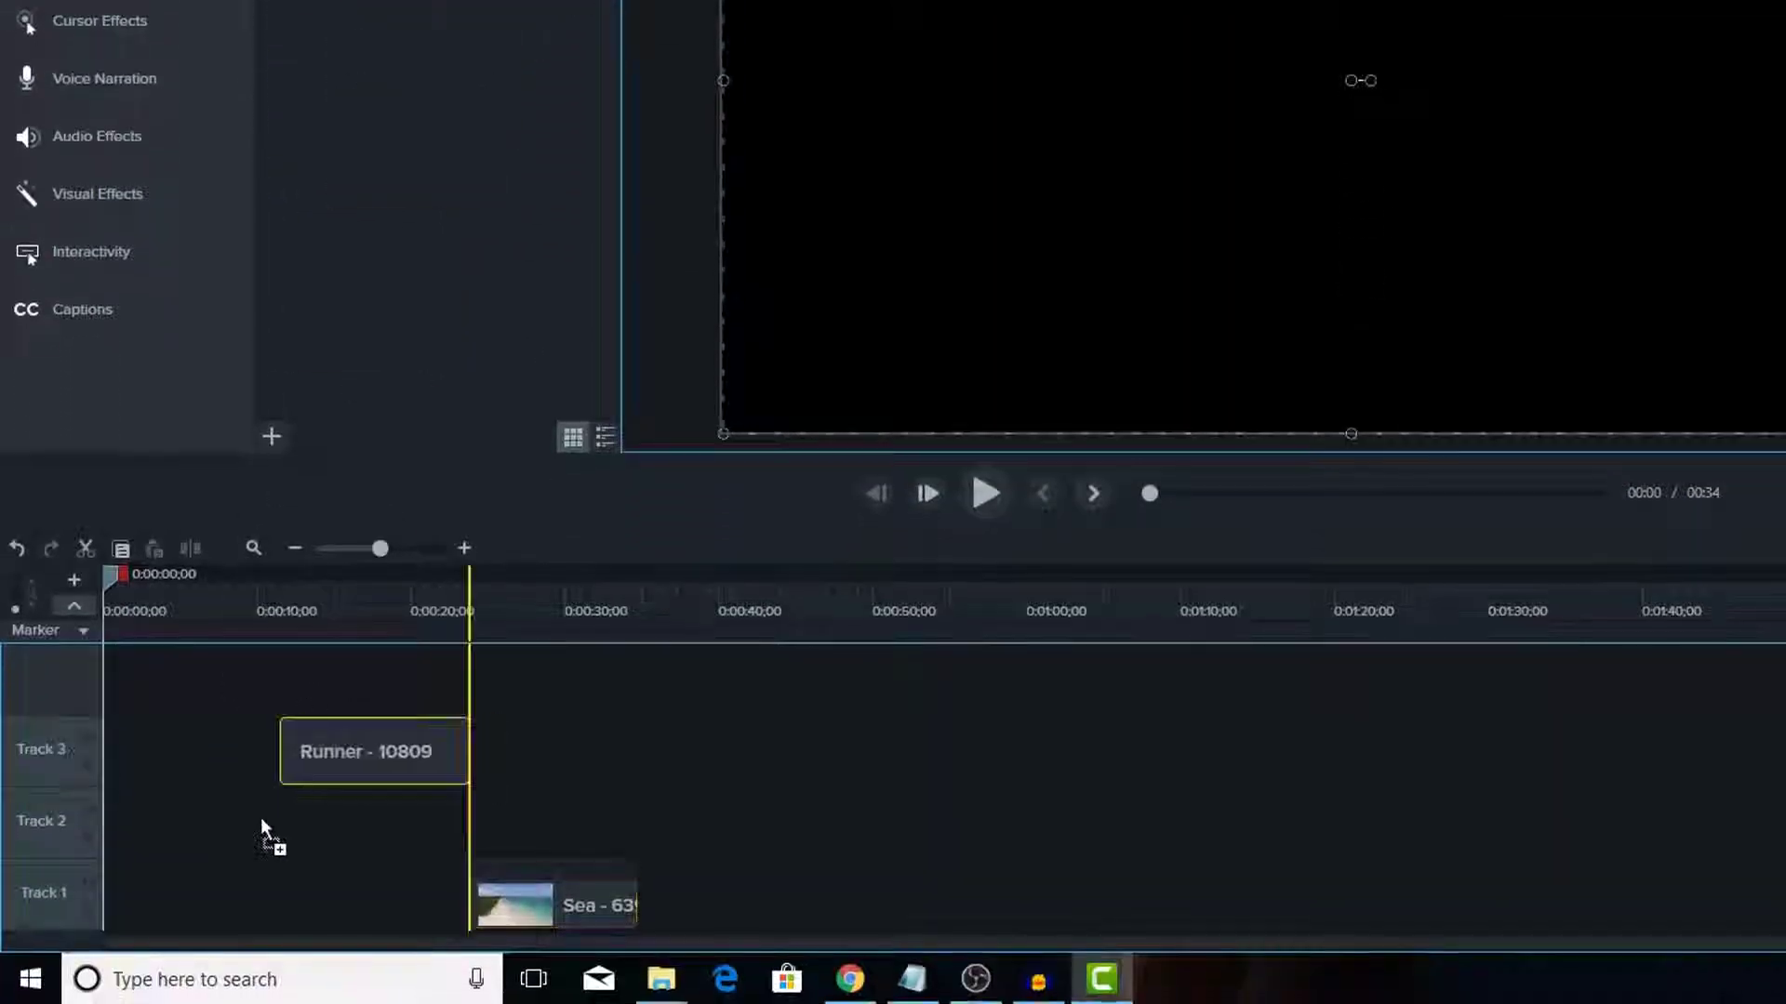
pyautogui.moveTo(219, 895); pyautogui.dragTo(248, 923)
# Step: Delete the Sea - 6399 clip from Track 1 of the timeline
pyautogui.moveTo(549, 916)
pyautogui.mouseDown()
pyautogui.moveTo(562, 928)
pyautogui.moveTo(528, 894)
pyautogui.mouseUp()
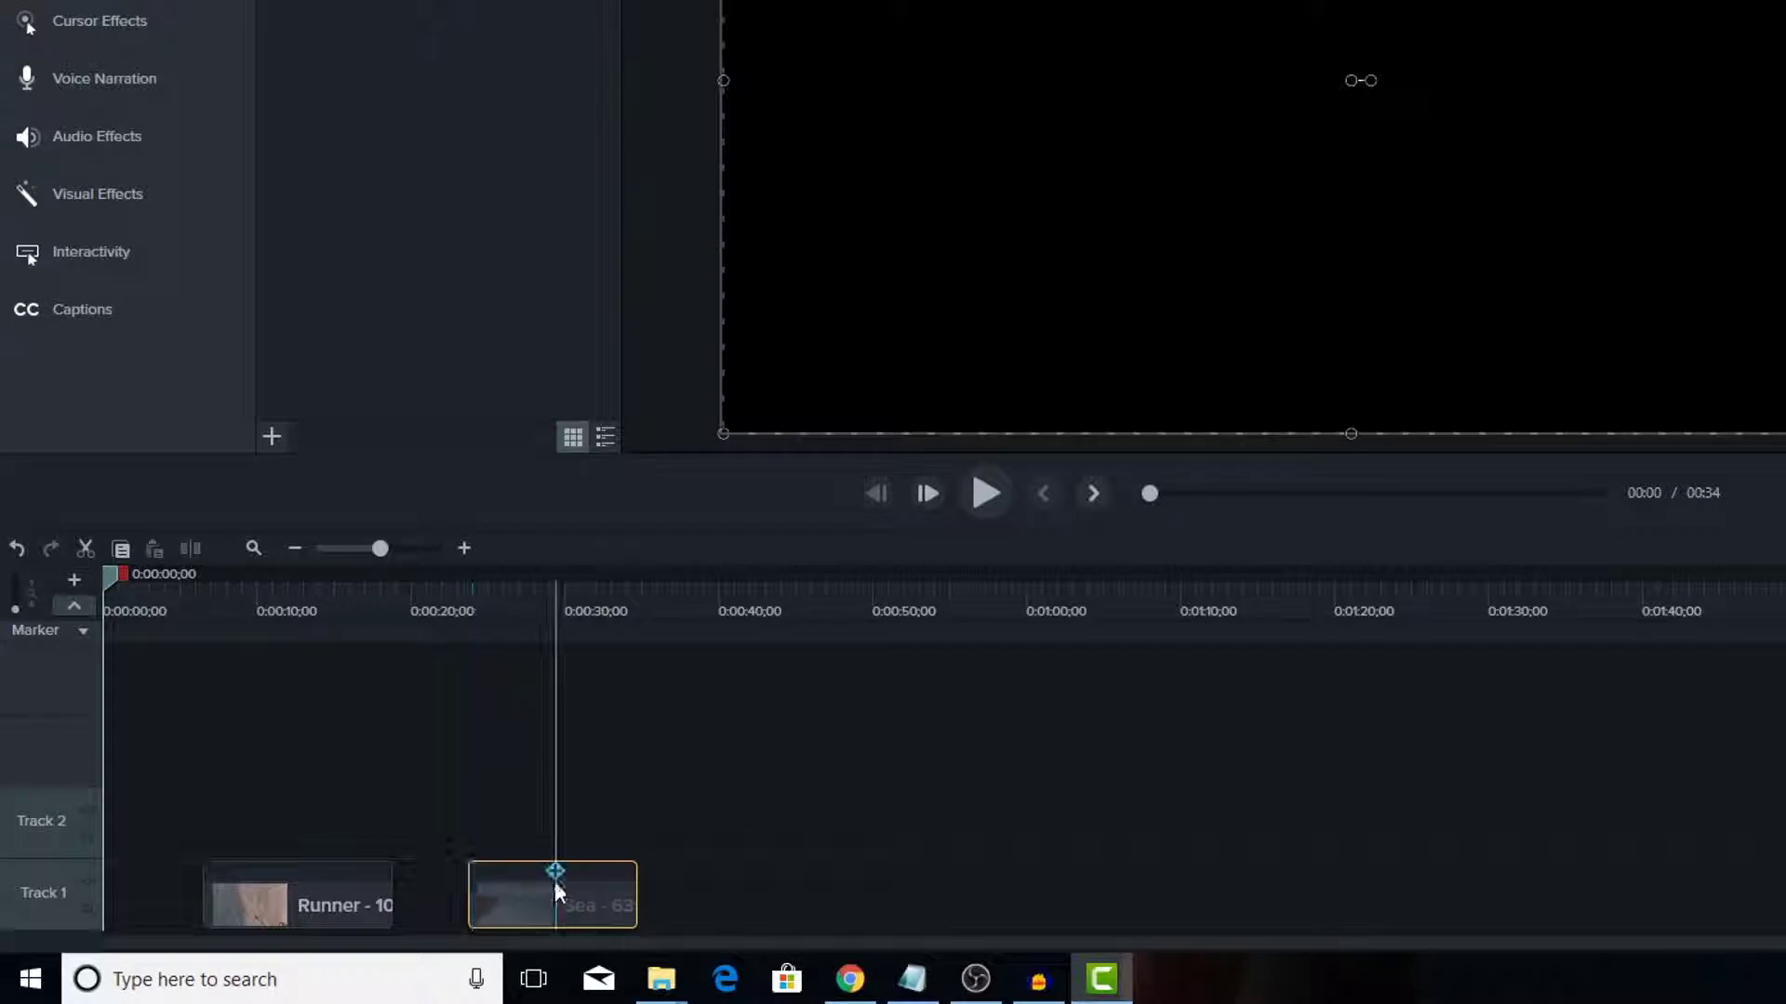
pyautogui.press('Delete')
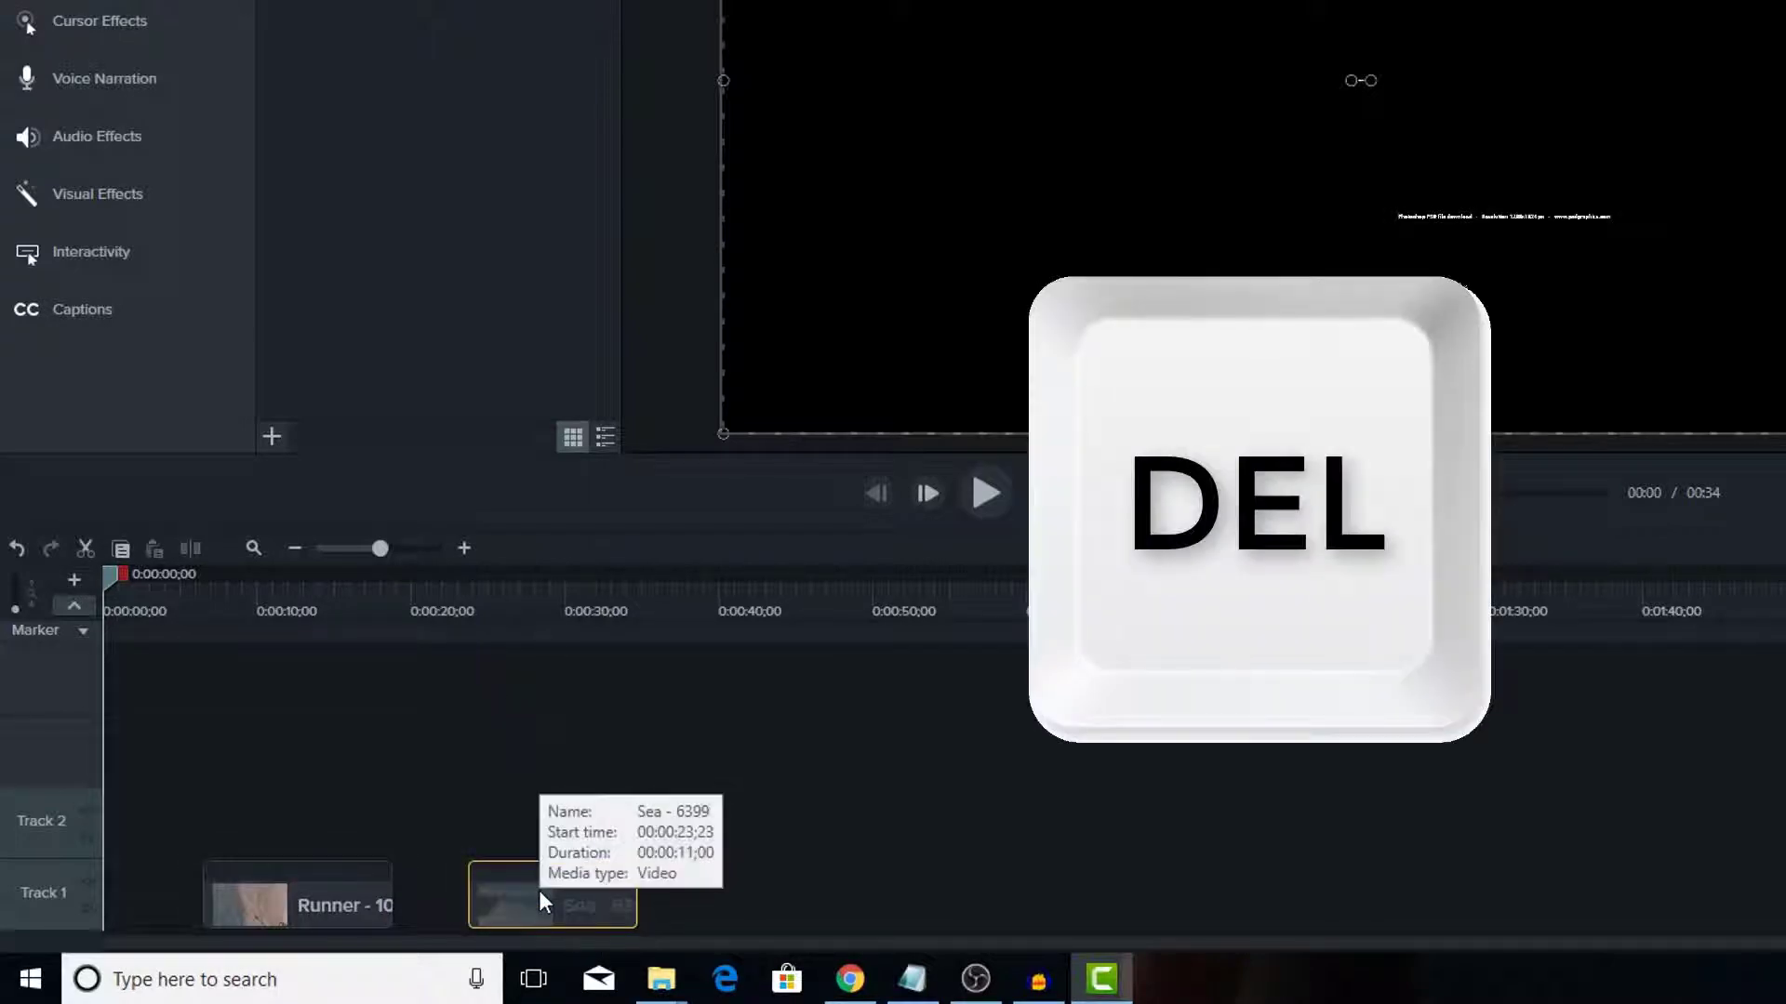
pyautogui.rightClick(548, 901)
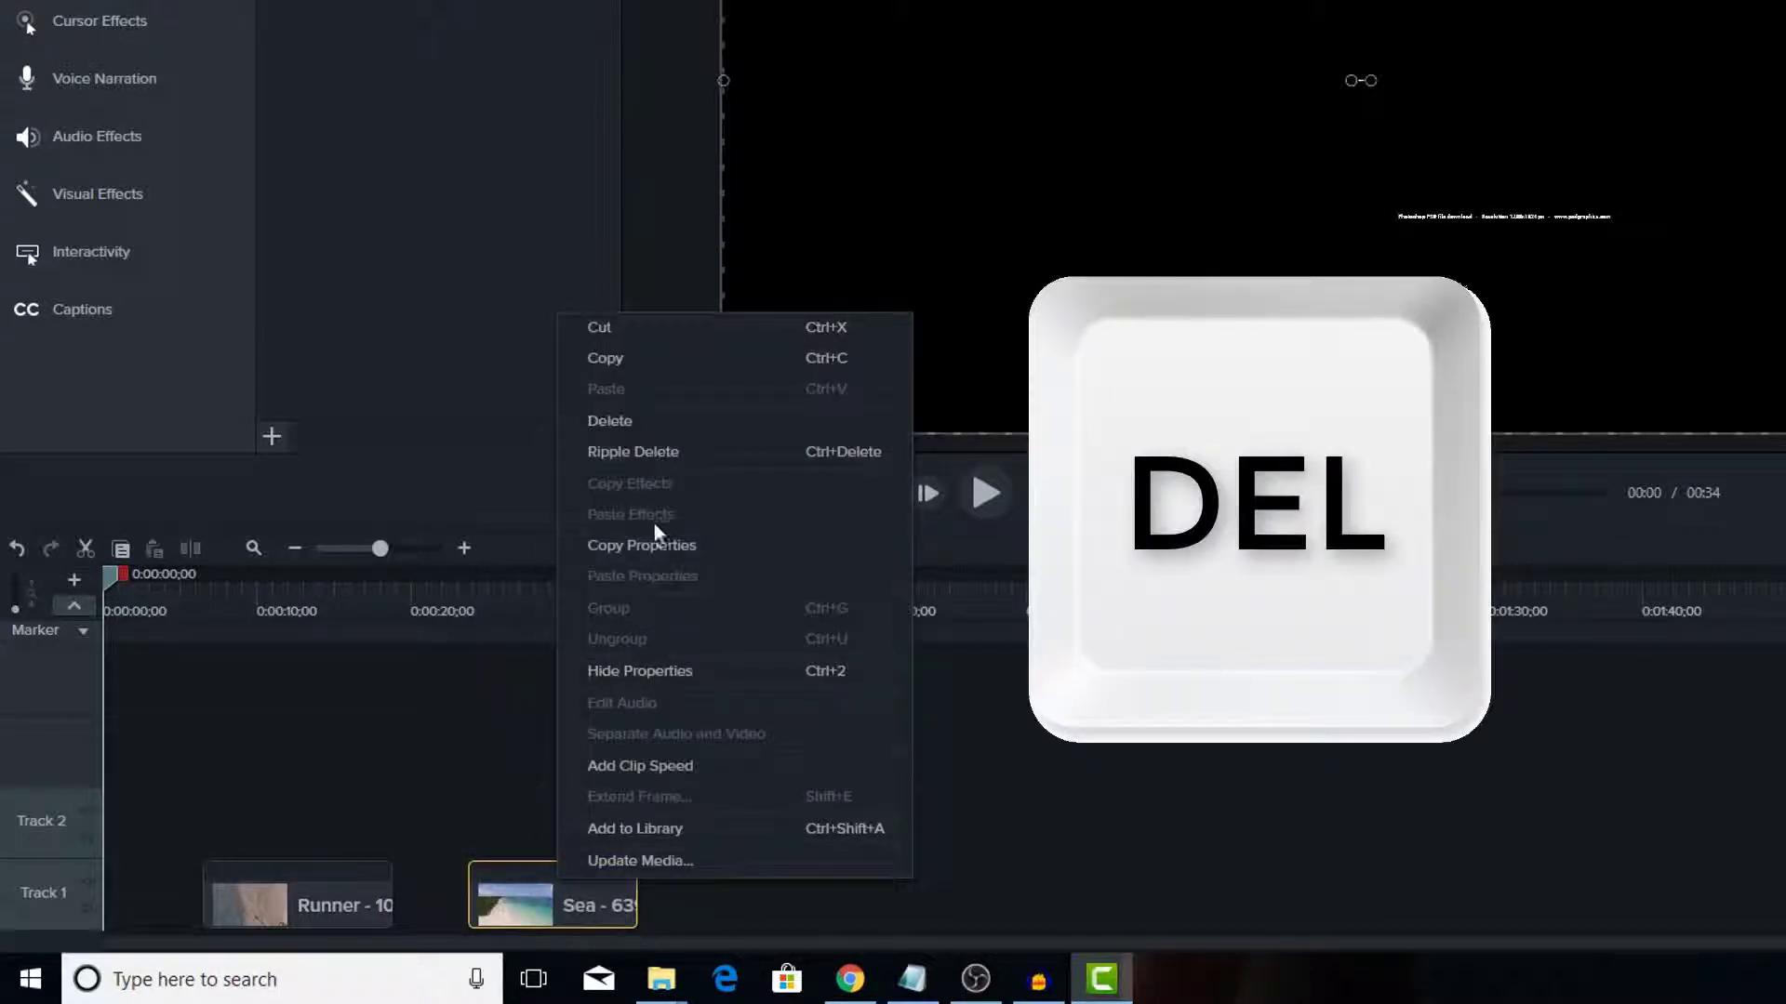
pyautogui.click(646, 426)
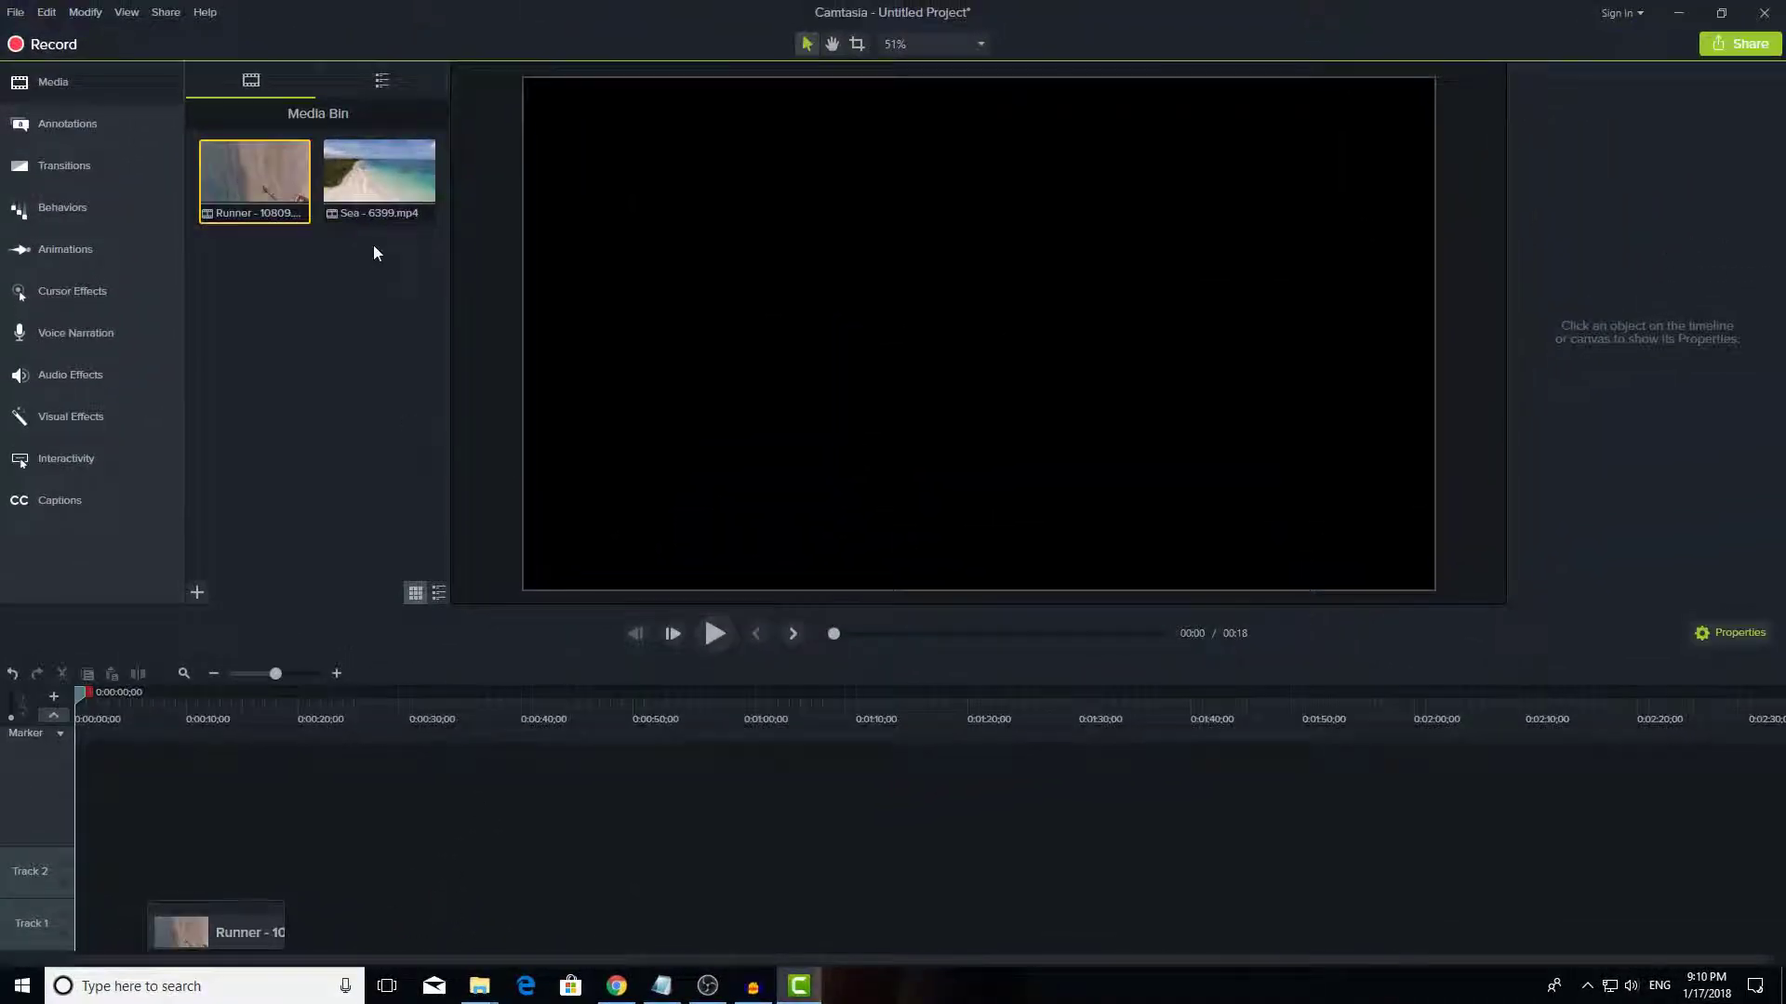
# Step: Add the Sea - 6399 clip to Track 1 again and line up both clips, with Runner at the timeline start and Sea directly after it
pyautogui.click(381, 190)
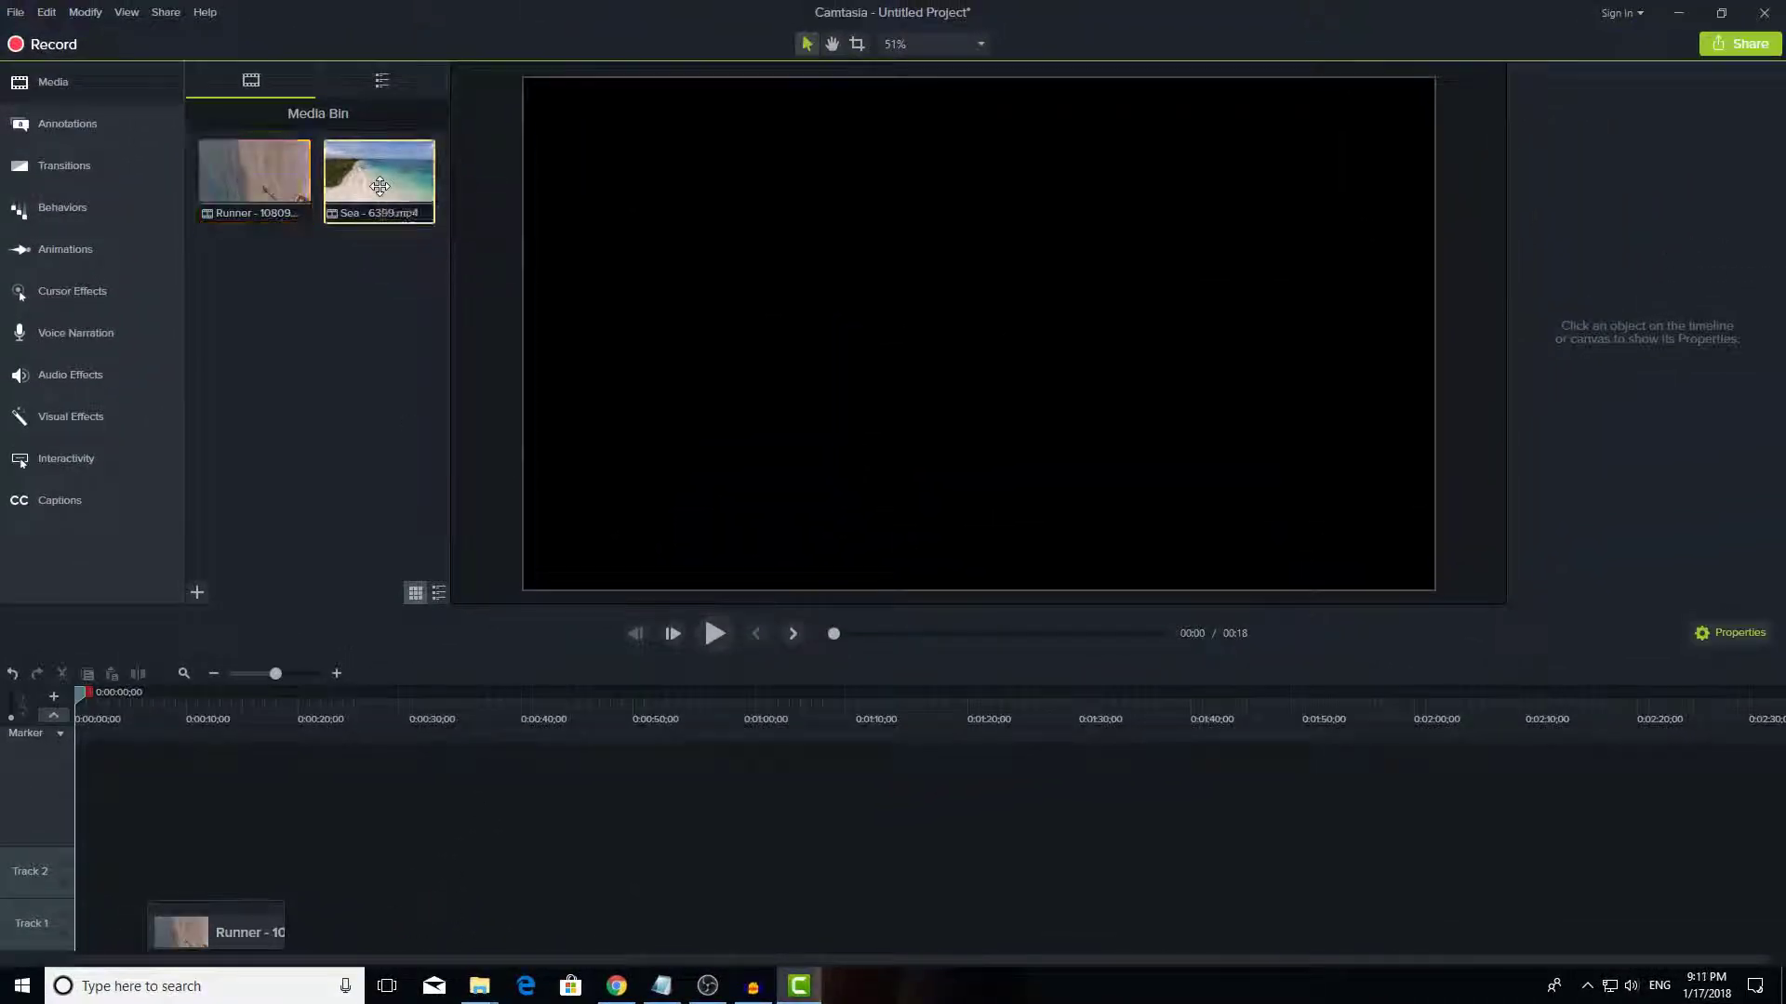
pyautogui.moveTo(434, 354); pyautogui.dragTo(357, 926)
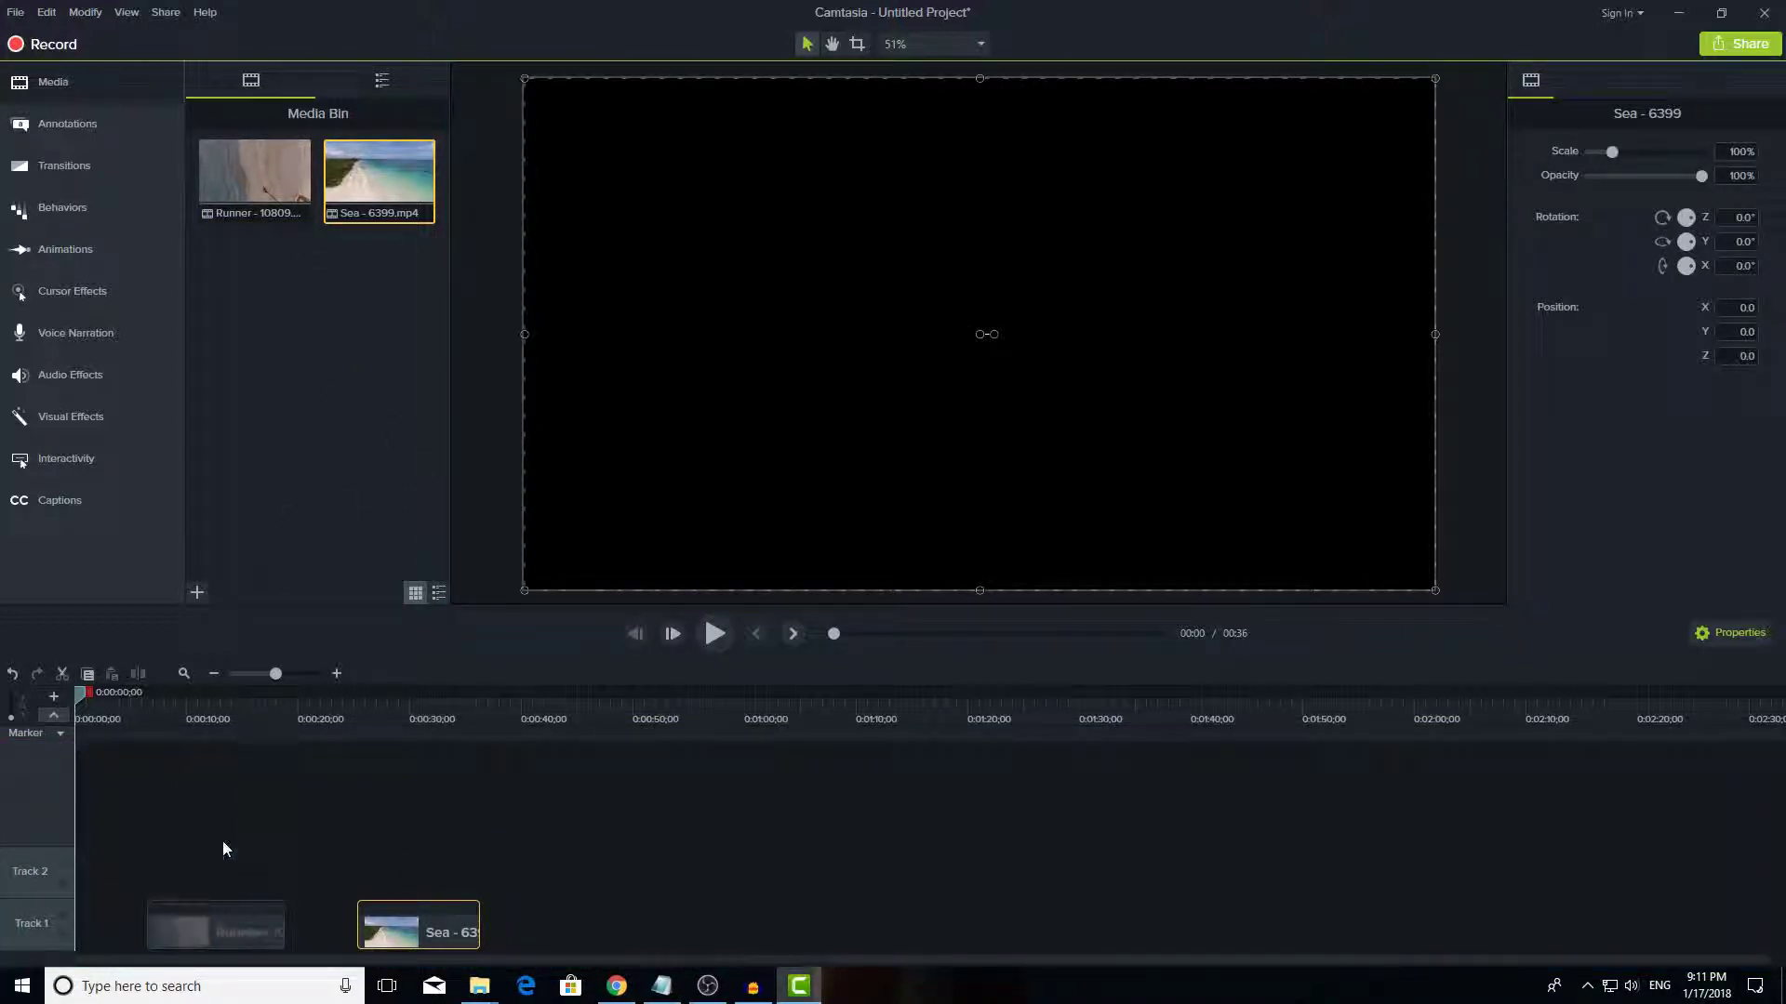
pyautogui.moveTo(226, 921); pyautogui.dragTo(151, 938)
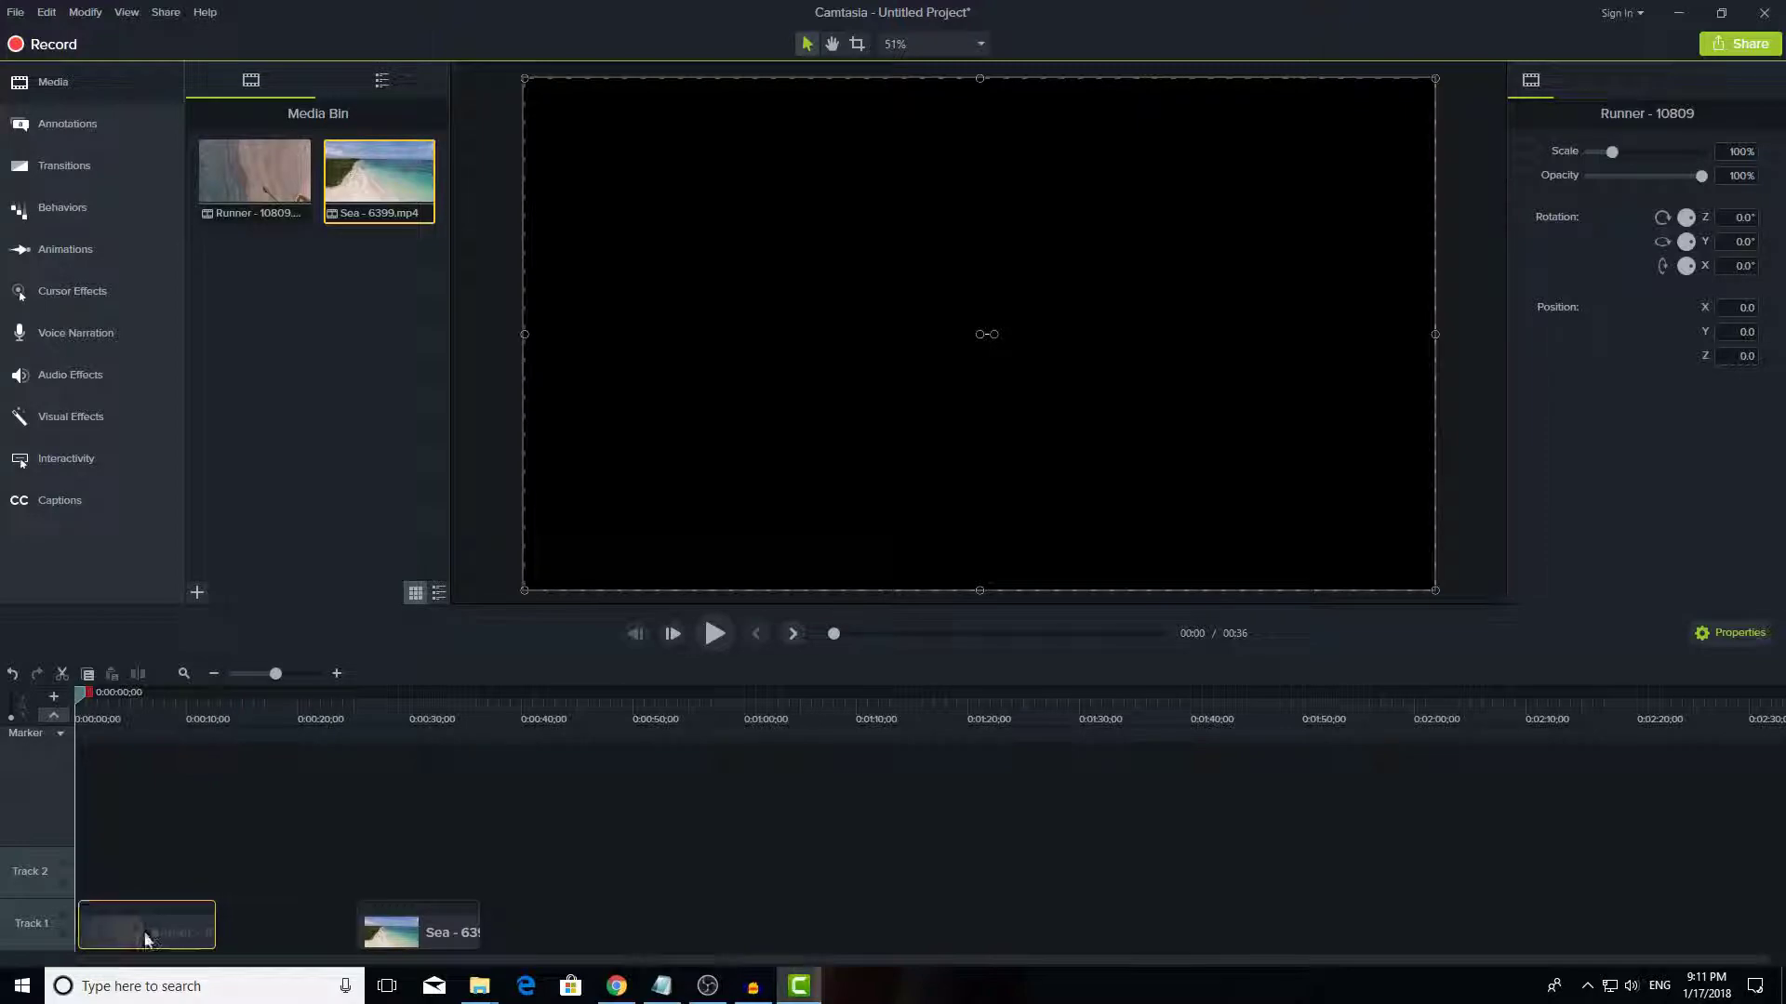
pyautogui.moveTo(421, 928); pyautogui.dragTo(278, 863)
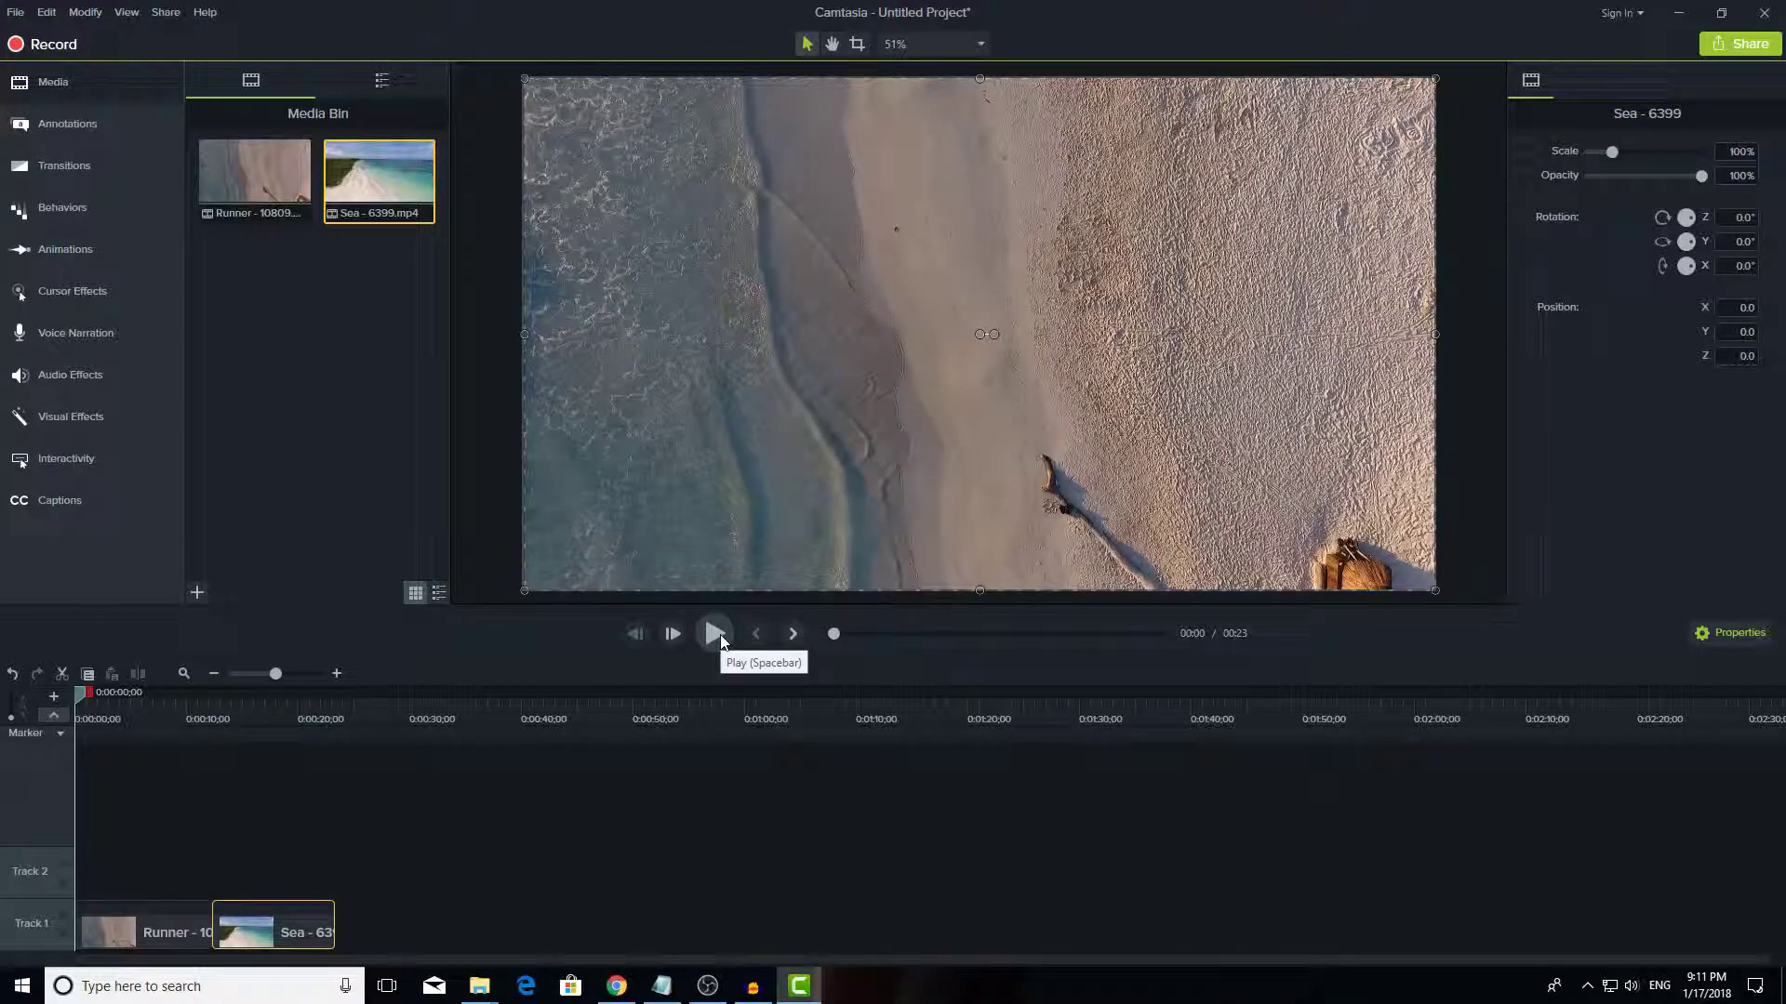
# Step: Play the timeline to preview the clips and enlarge the timeline area
pyautogui.click(718, 634)
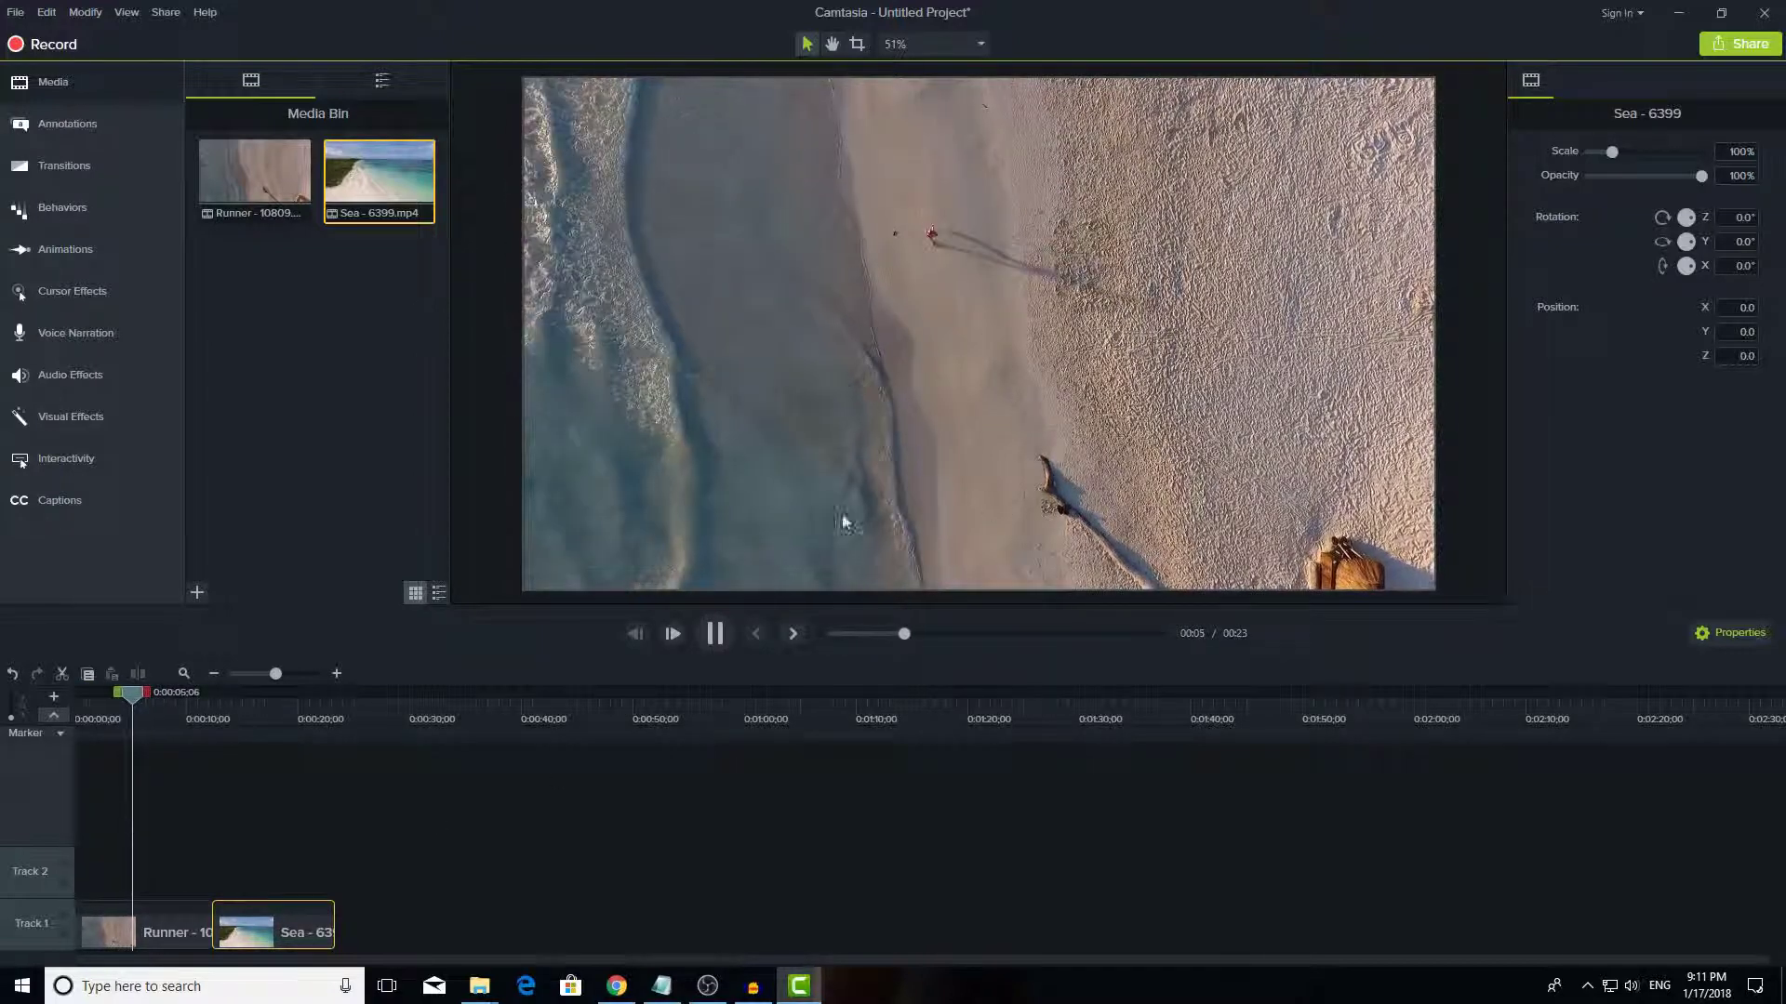
pyautogui.moveTo(845, 605); pyautogui.dragTo(874, 553)
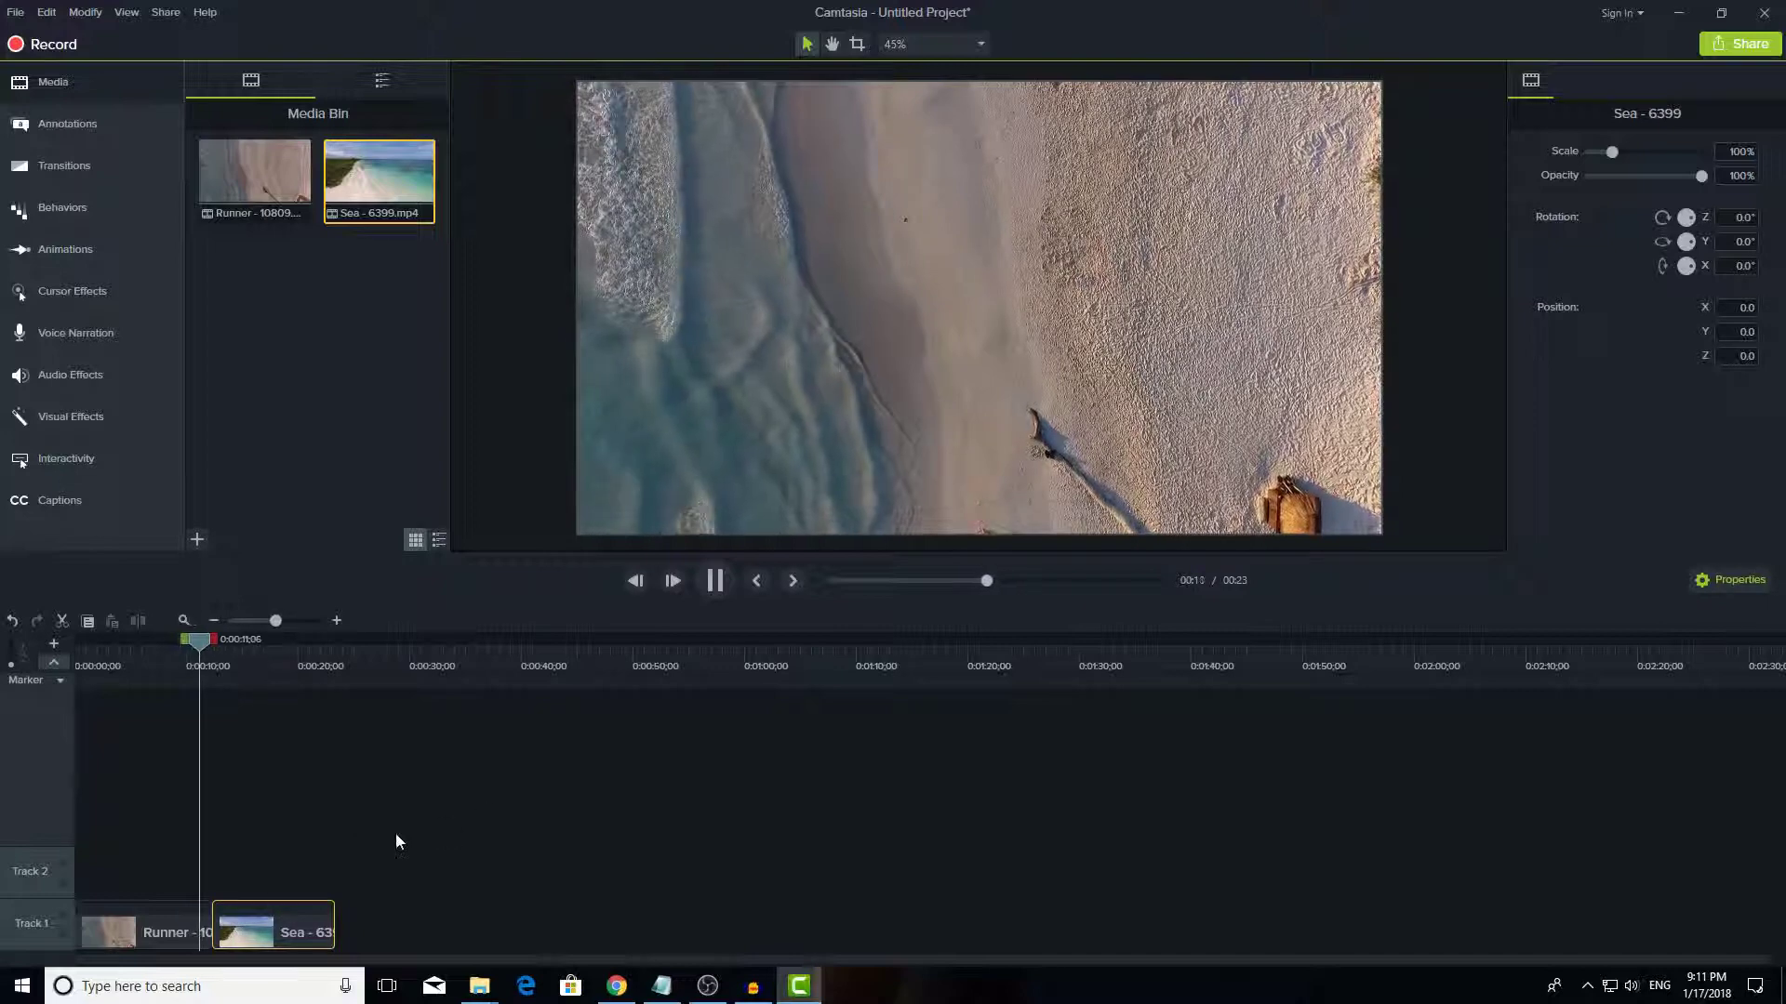
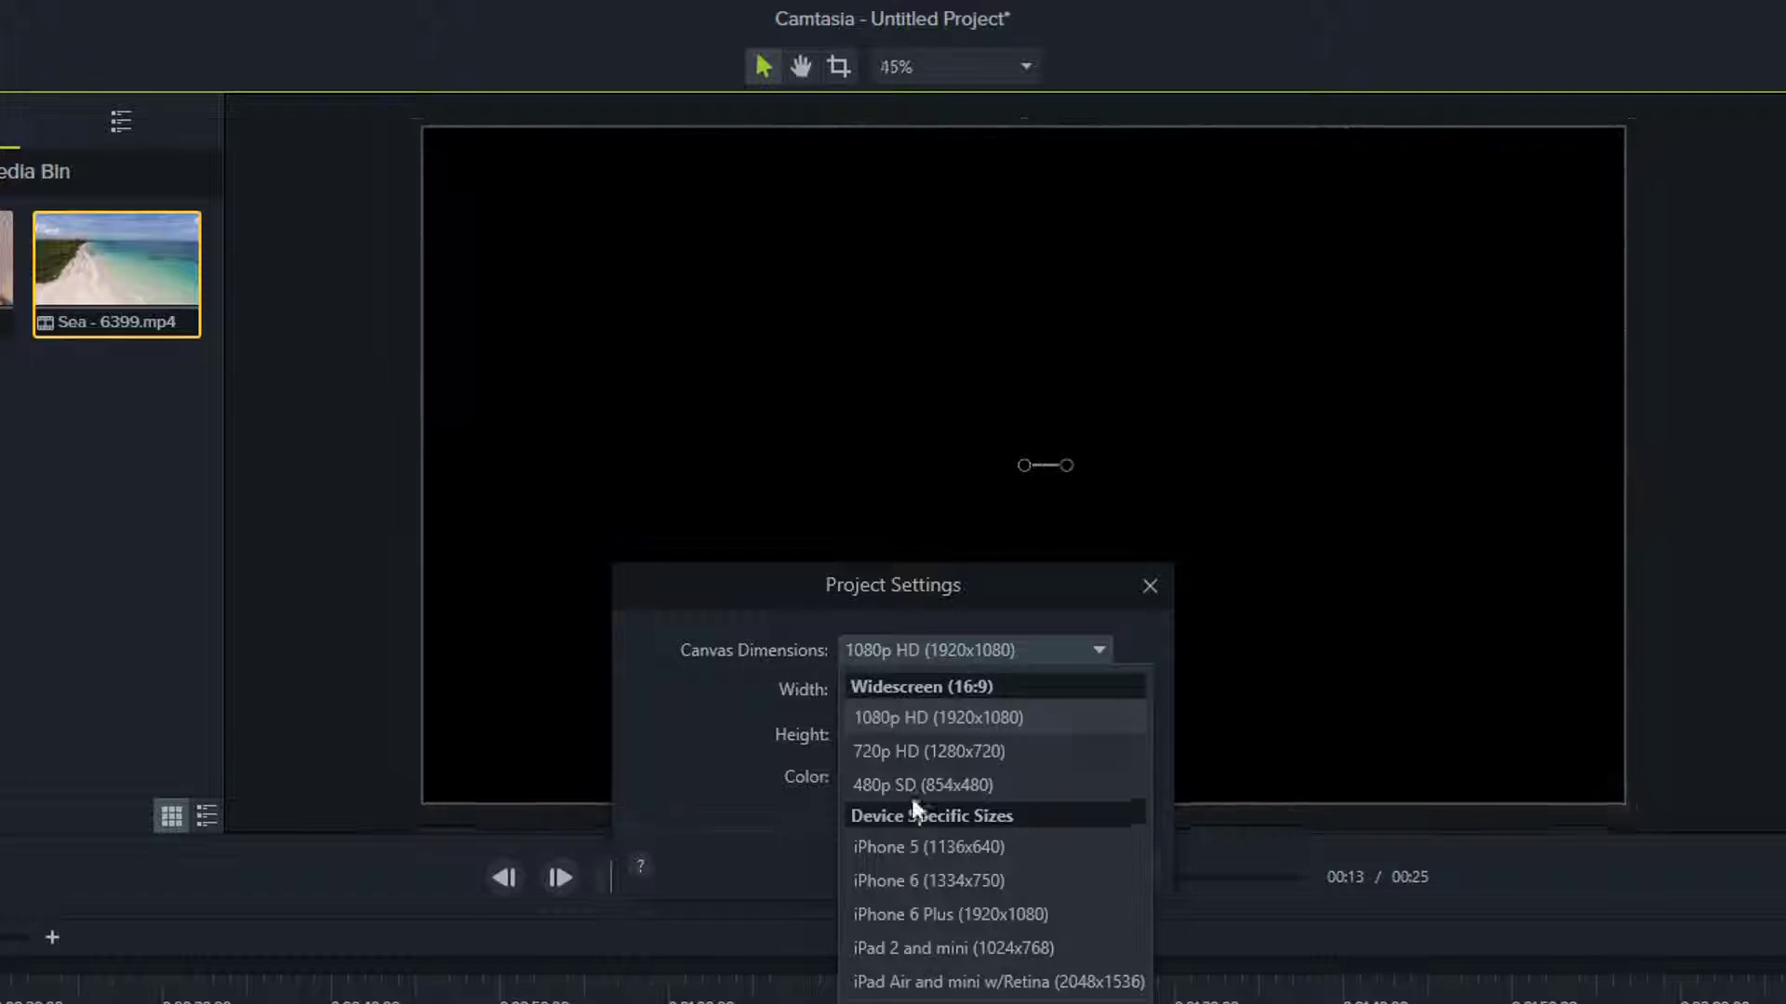
# Step: Review the canvas dimension presets in the project settings and dismiss the dialog without applying changes
pyautogui.click(1058, 609)
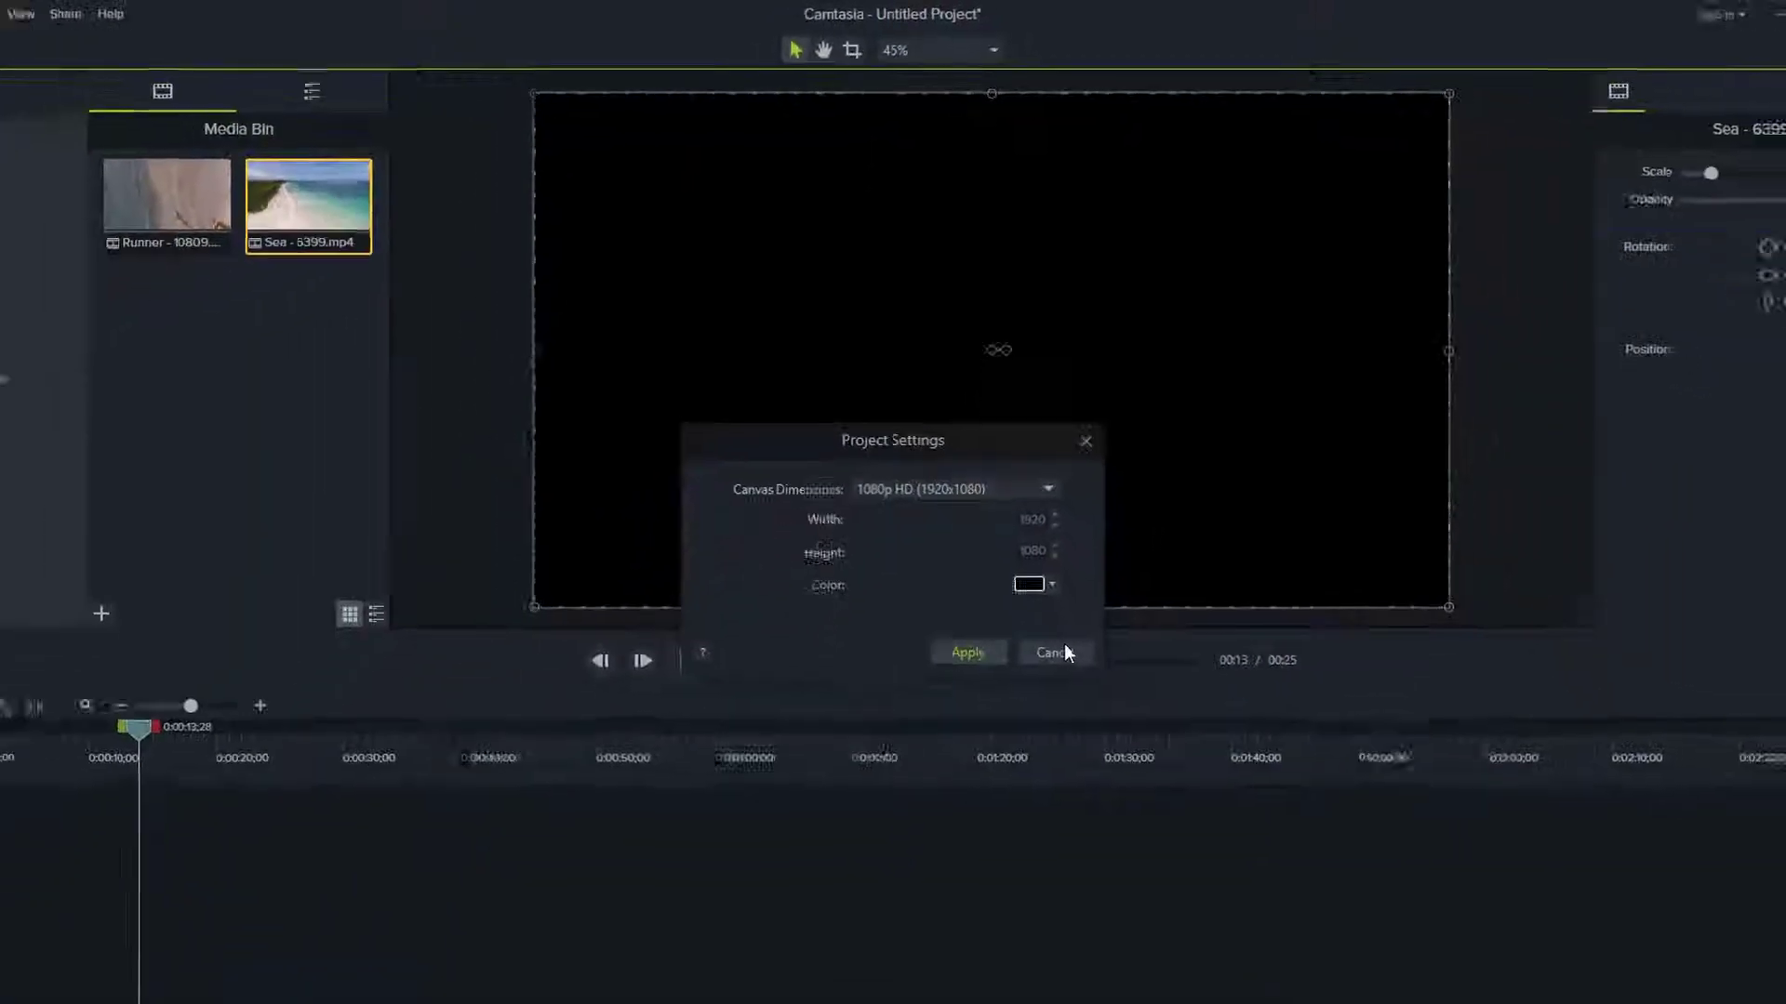
pyautogui.click(1123, 851)
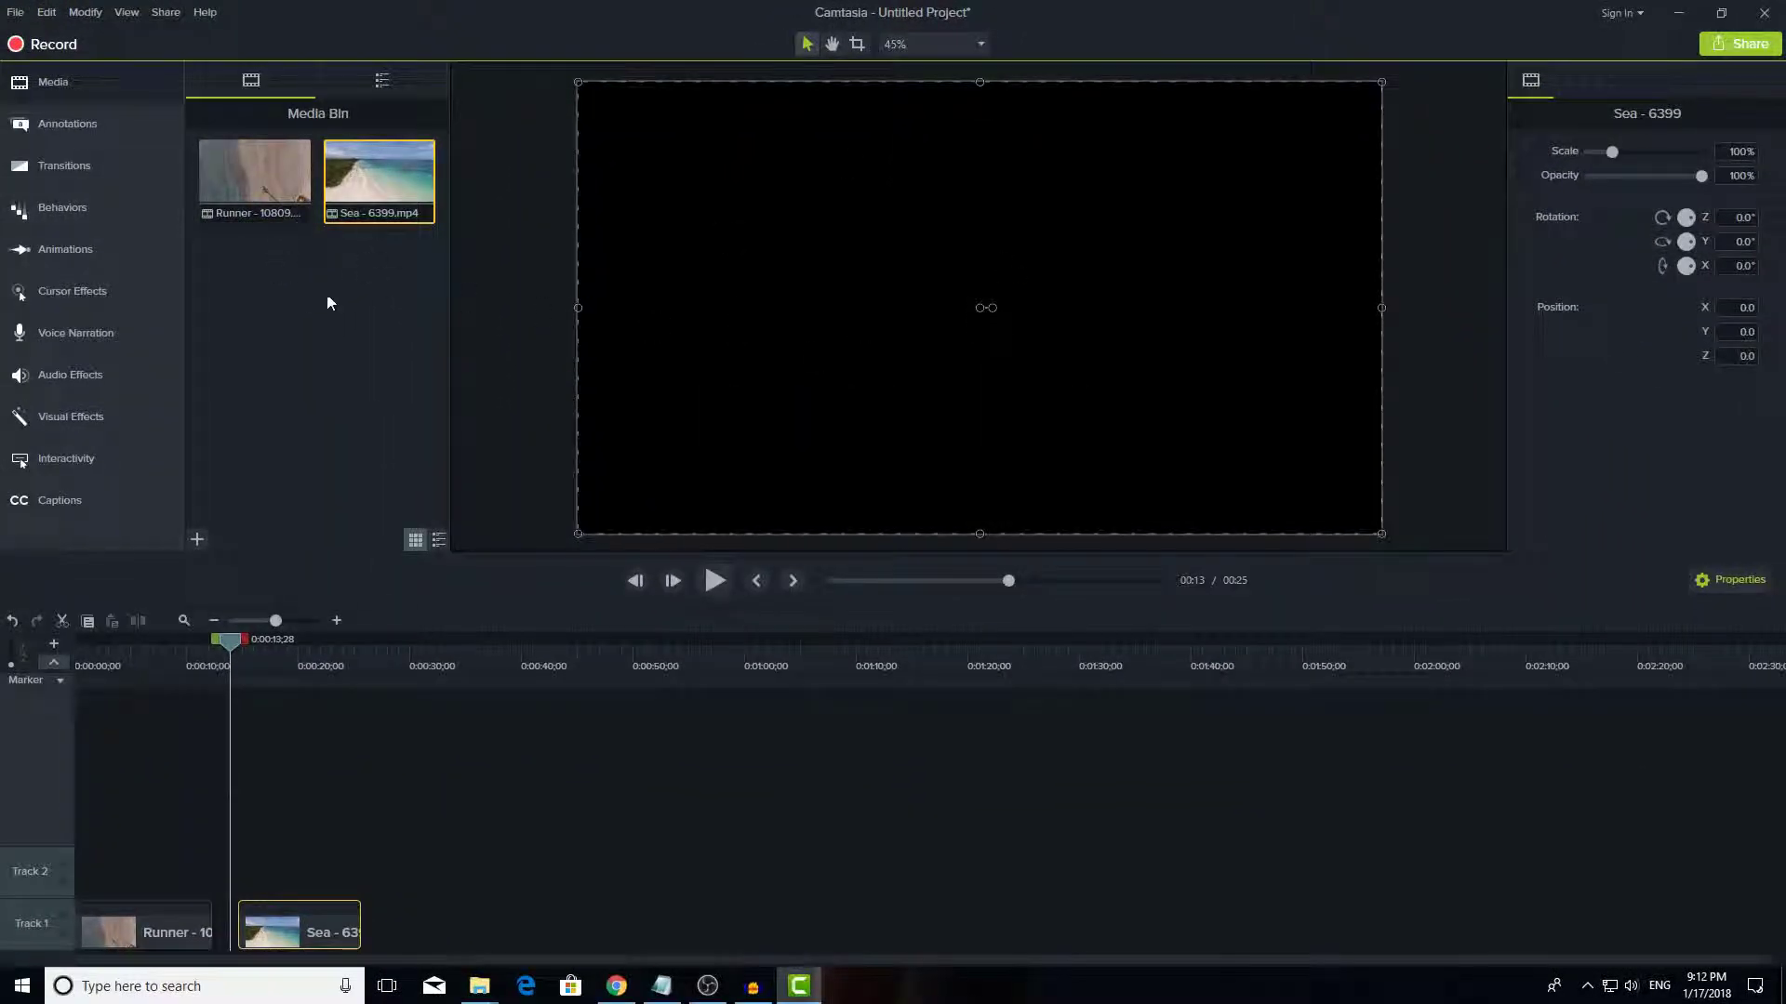
# Step: Shrink the timeline area to give the preview more room and scale the canvas view to fit
pyautogui.moveTo(284, 202)
pyautogui.click(980, 44)
pyautogui.click(934, 72)
pyautogui.moveTo(997, 556); pyautogui.dragTo(997, 661)
pyautogui.click(980, 44)
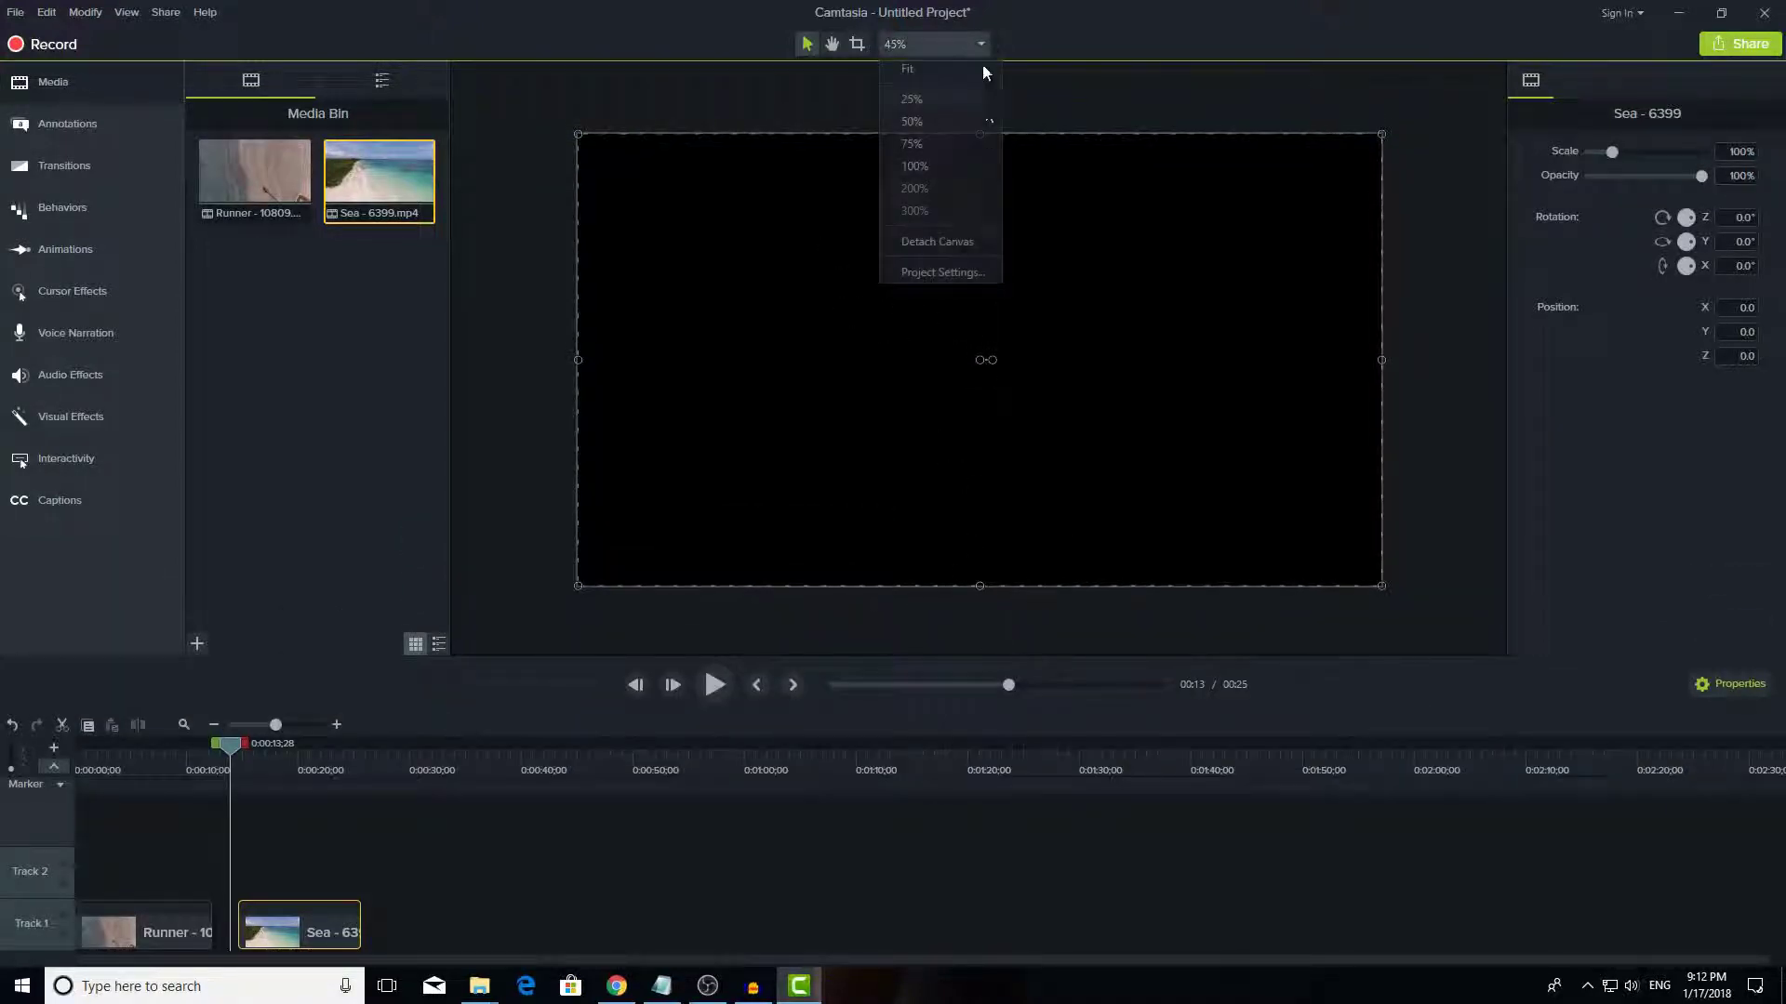
pyautogui.click(949, 68)
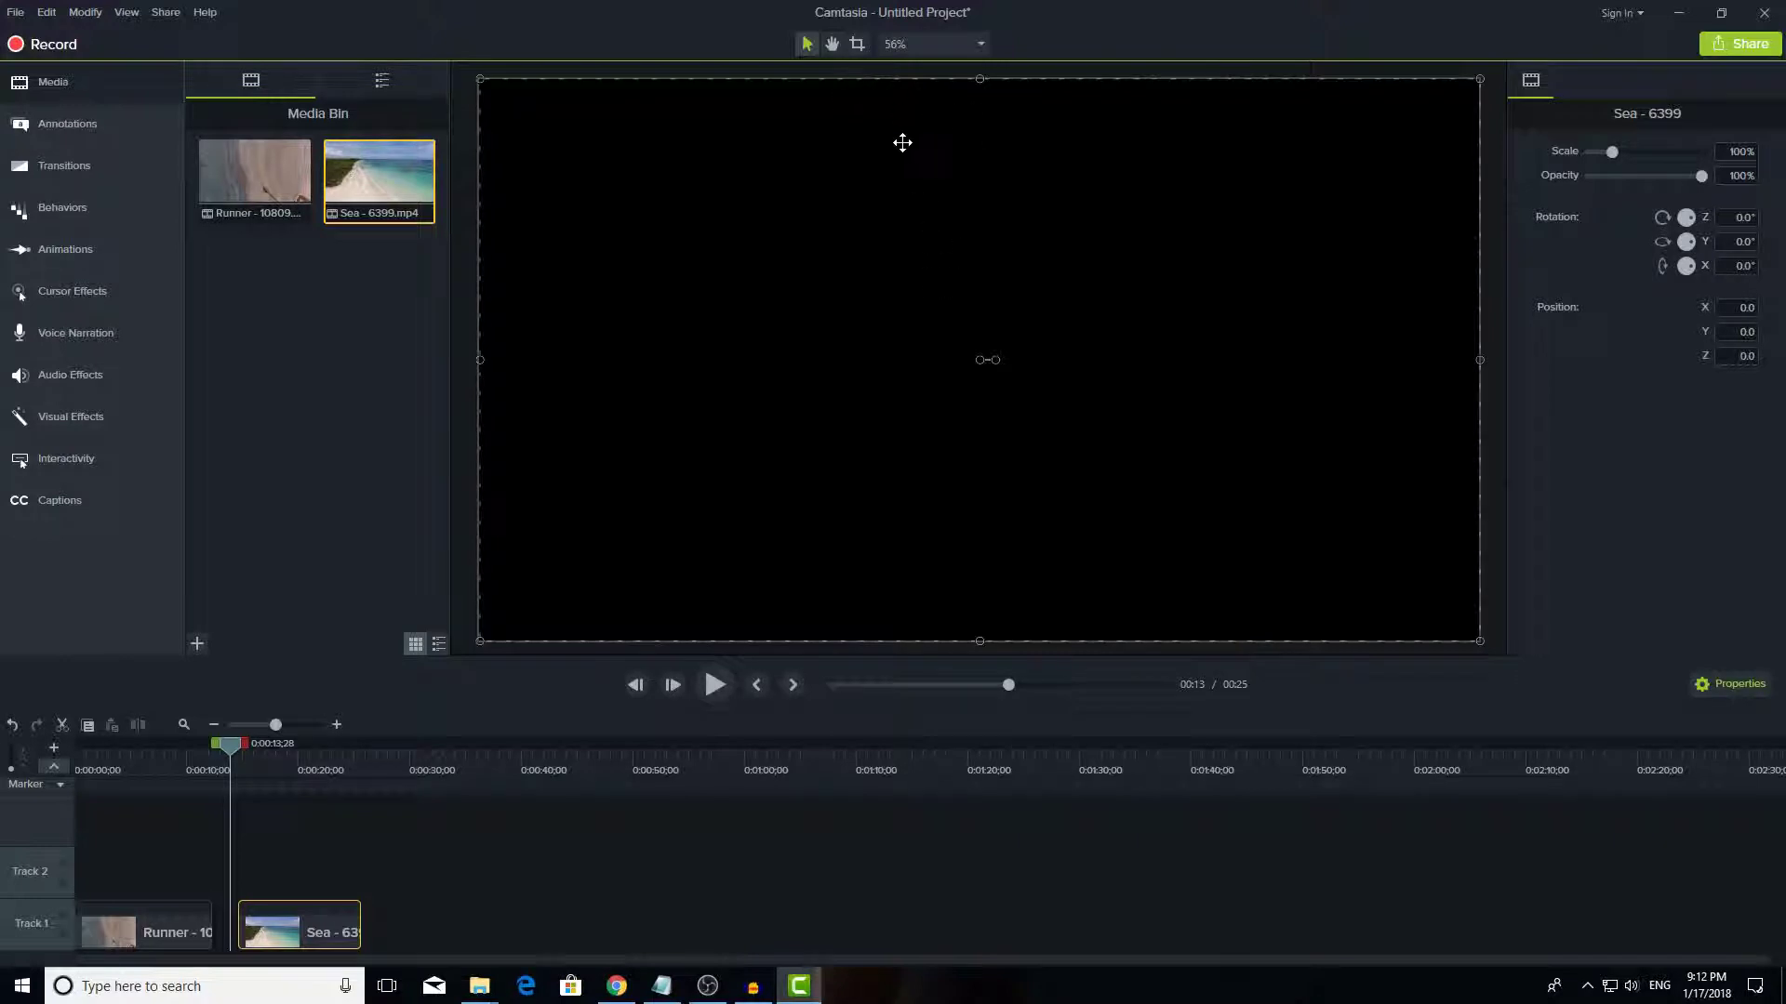
# Step: Detach the canvas into its own window and move that window over the timeline area
pyautogui.click(980, 43)
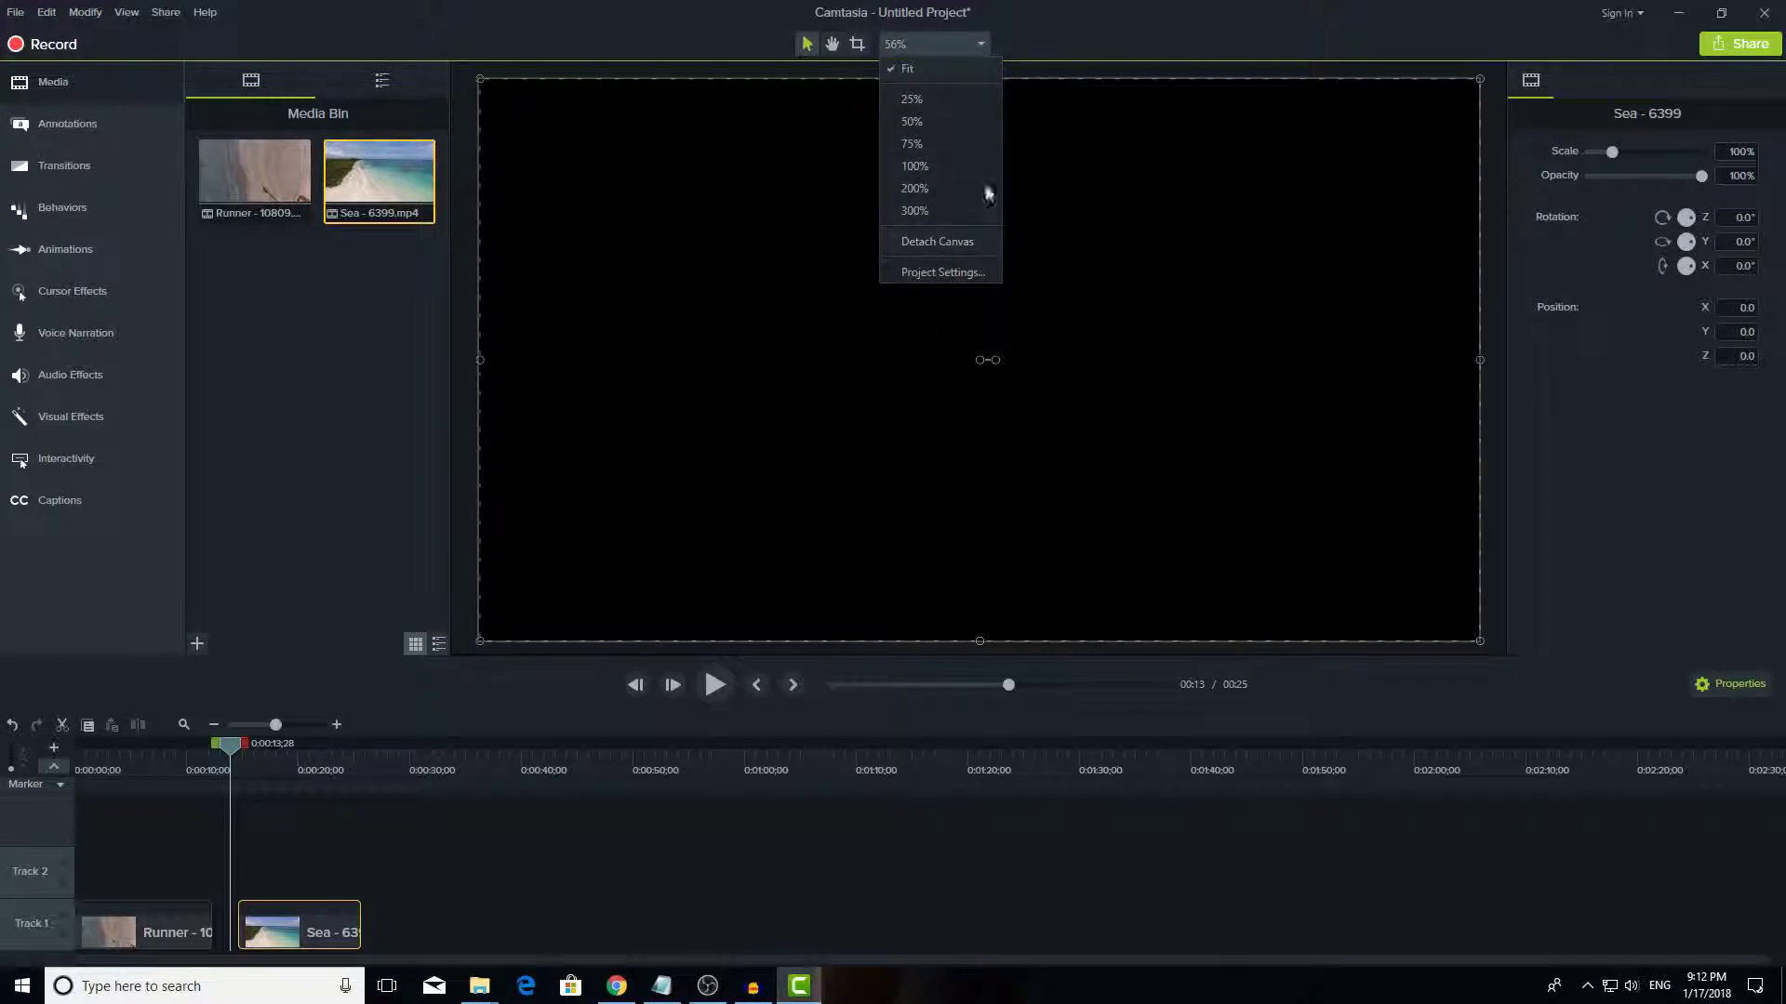
pyautogui.click(1040, 435)
pyautogui.click(982, 44)
pyautogui.click(938, 242)
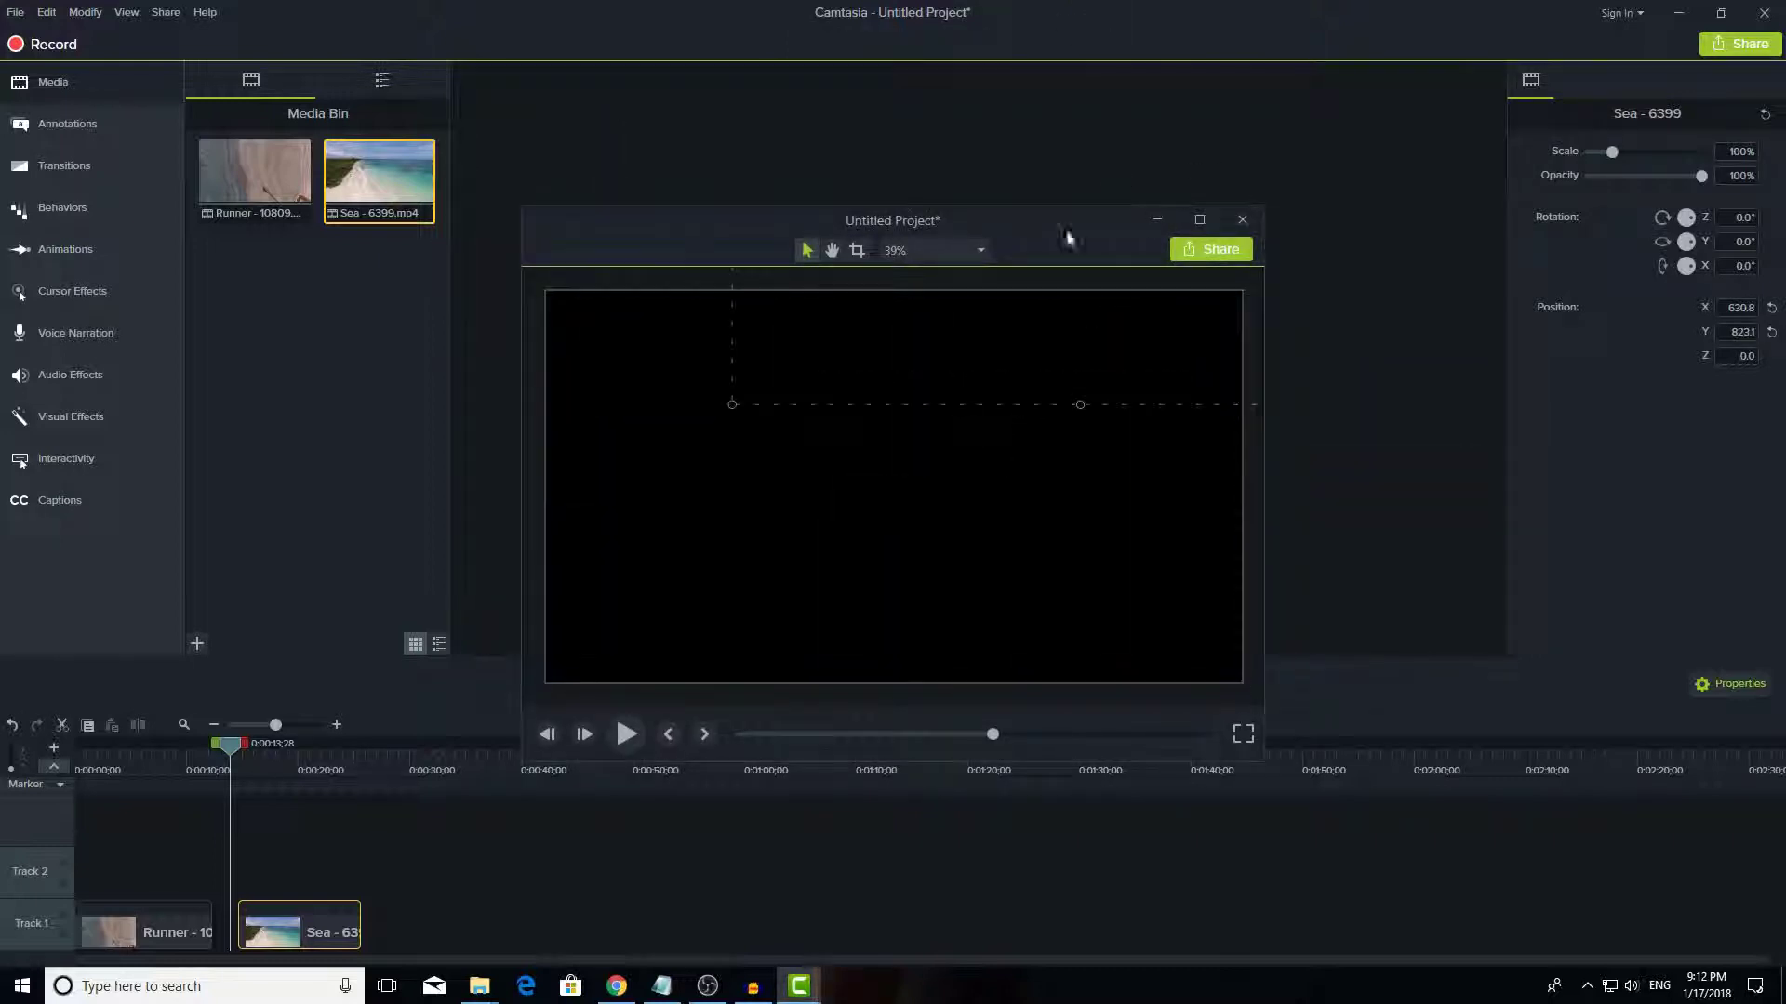
pyautogui.moveTo(969, 358); pyautogui.dragTo(948, 538)
pyautogui.moveTo(1014, 238); pyautogui.dragTo(1448, 540)
# Step: Enlarge the timeline area, bring the detached canvas window back to the front and reposition it over the workspace
pyautogui.click(746, 749)
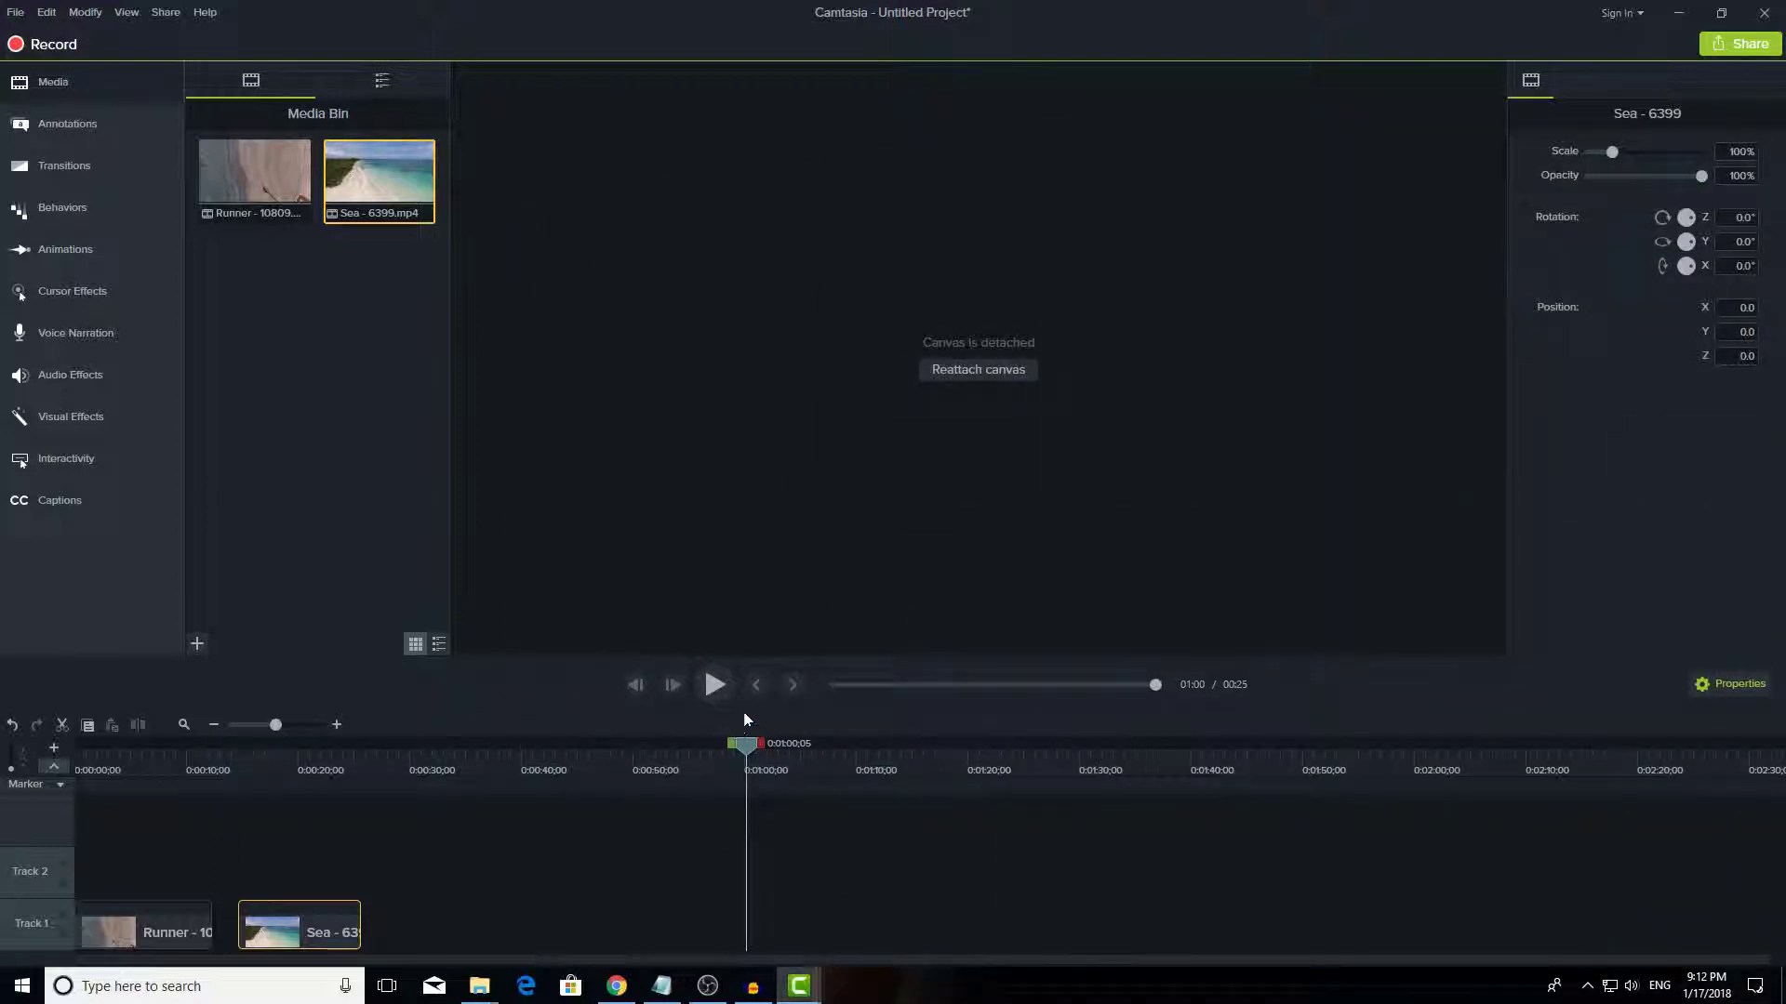
pyautogui.moveTo(758, 648); pyautogui.dragTo(812, 63)
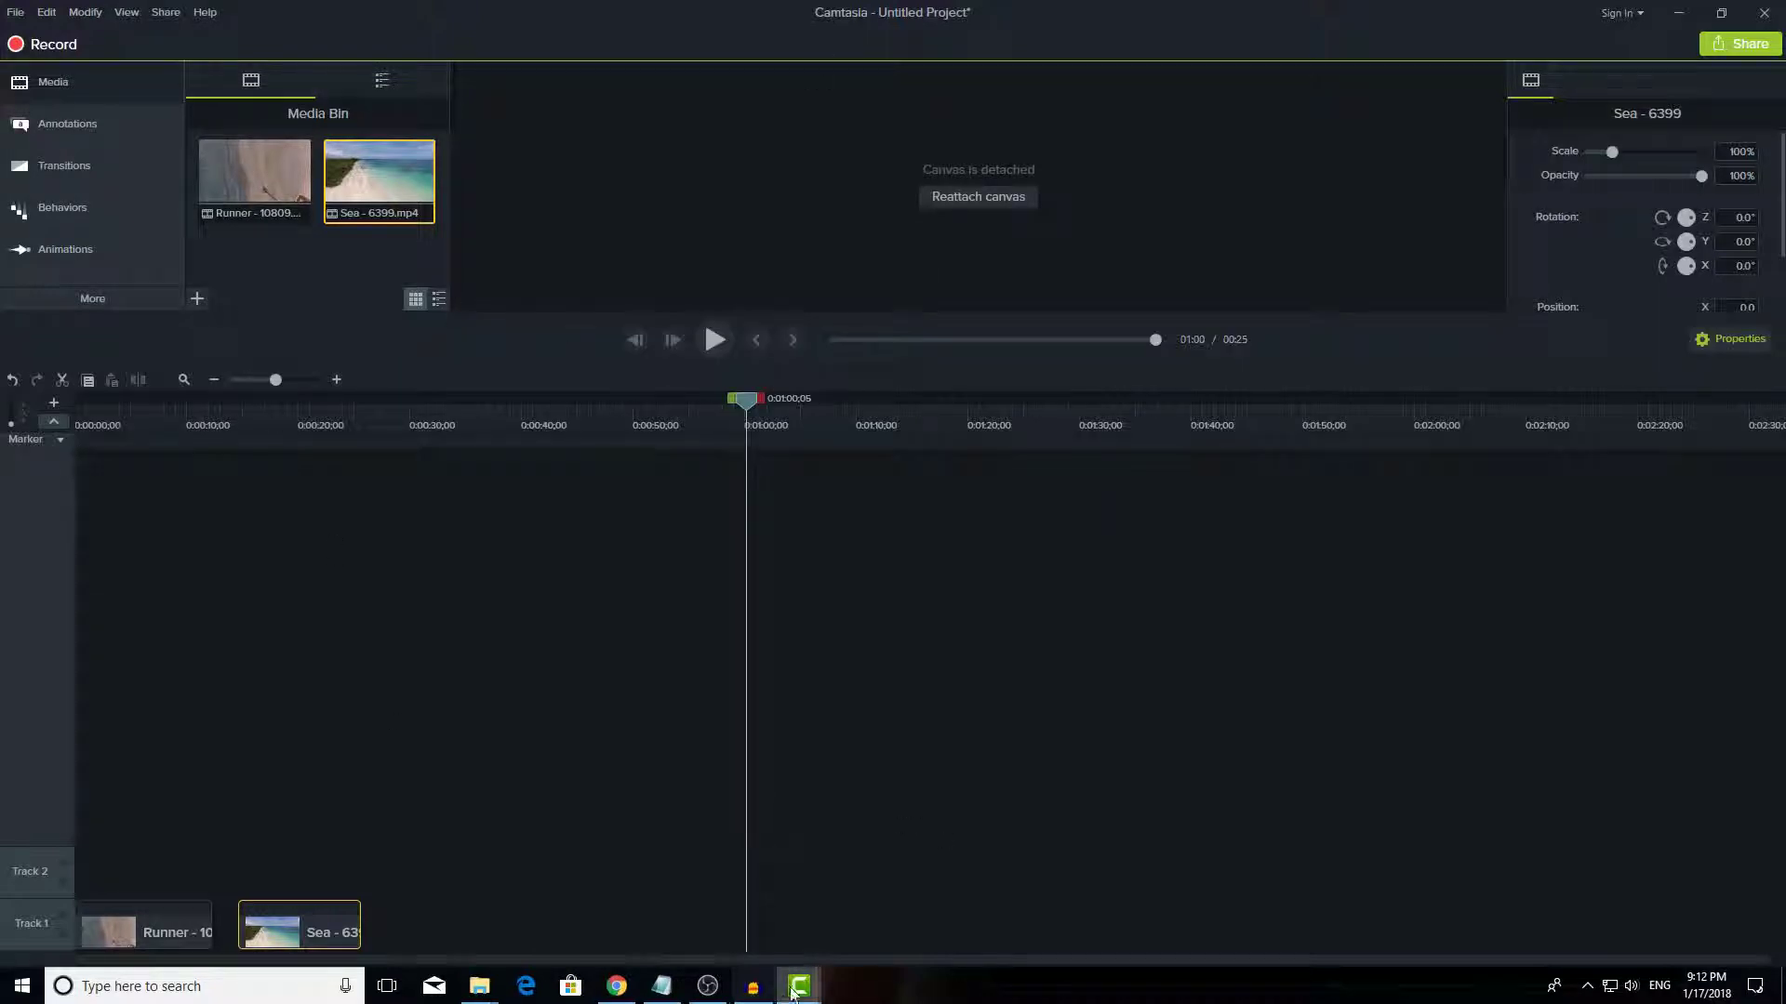
pyautogui.moveTo(813, 986)
pyautogui.click(907, 897)
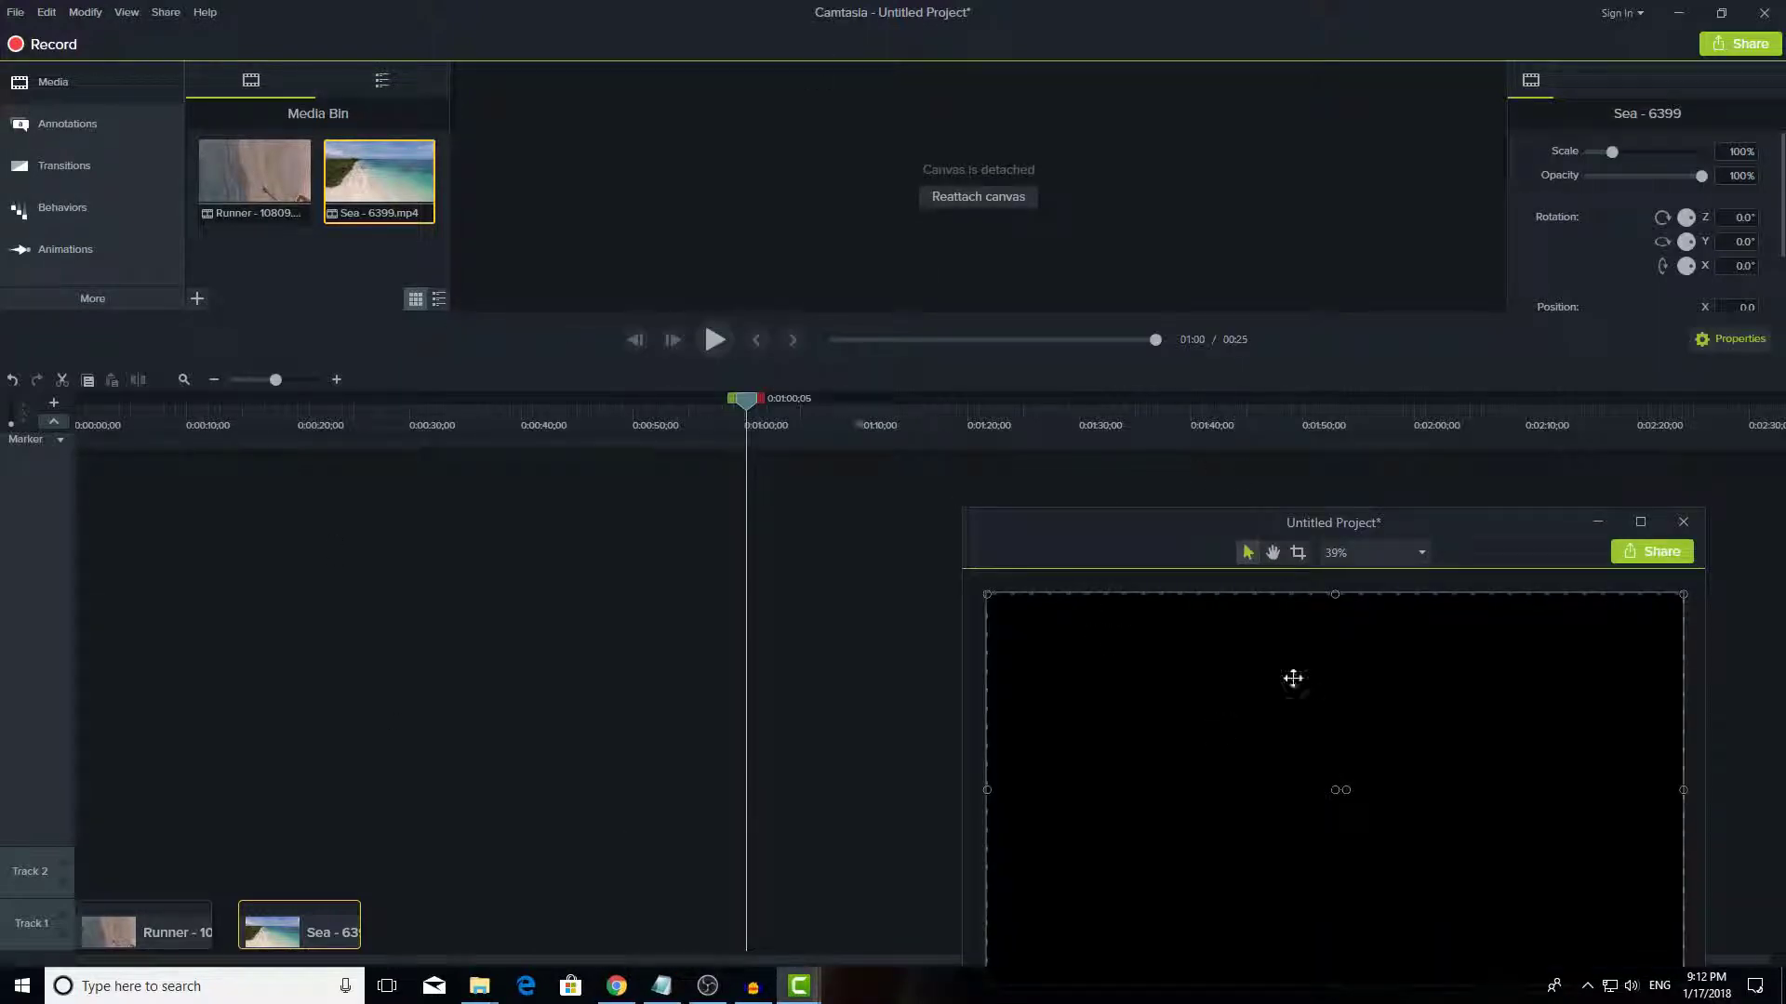
pyautogui.moveTo(1170, 569); pyautogui.dragTo(1104, 282)
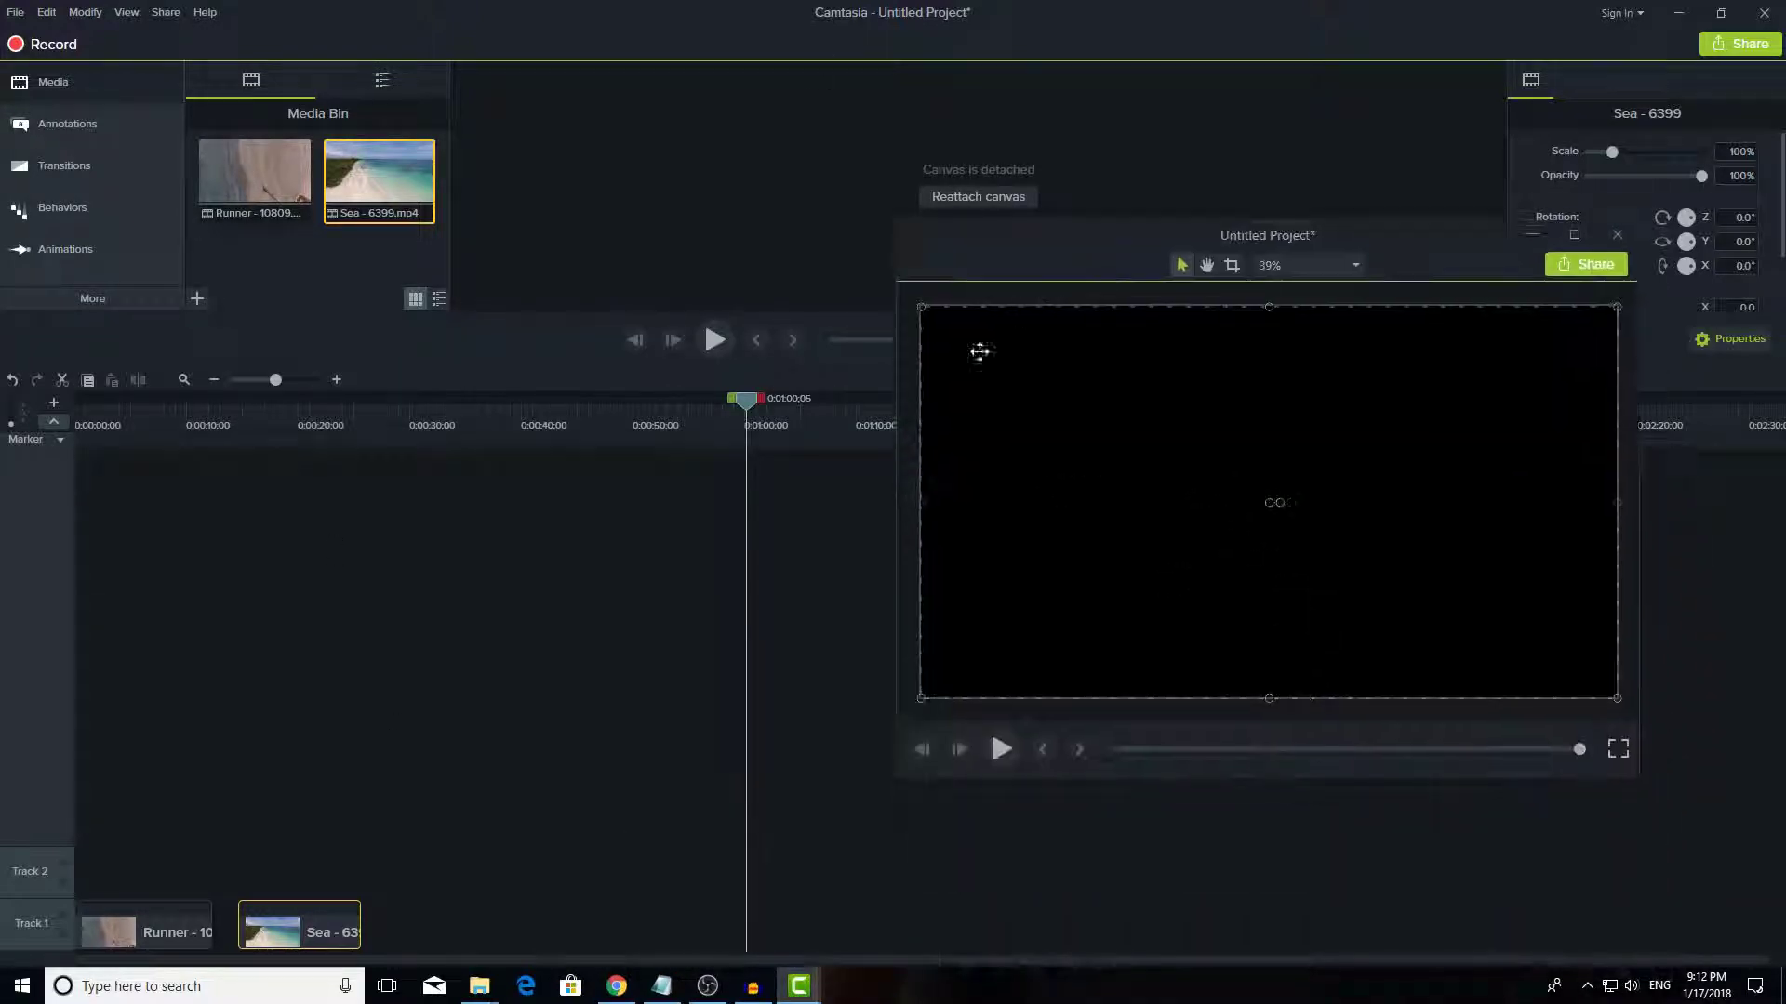
# Step: Maximize and restore the detached canvas window, and reattach the canvas to the main window
pyautogui.click(1575, 234)
pyautogui.click(1722, 15)
pyautogui.click(964, 197)
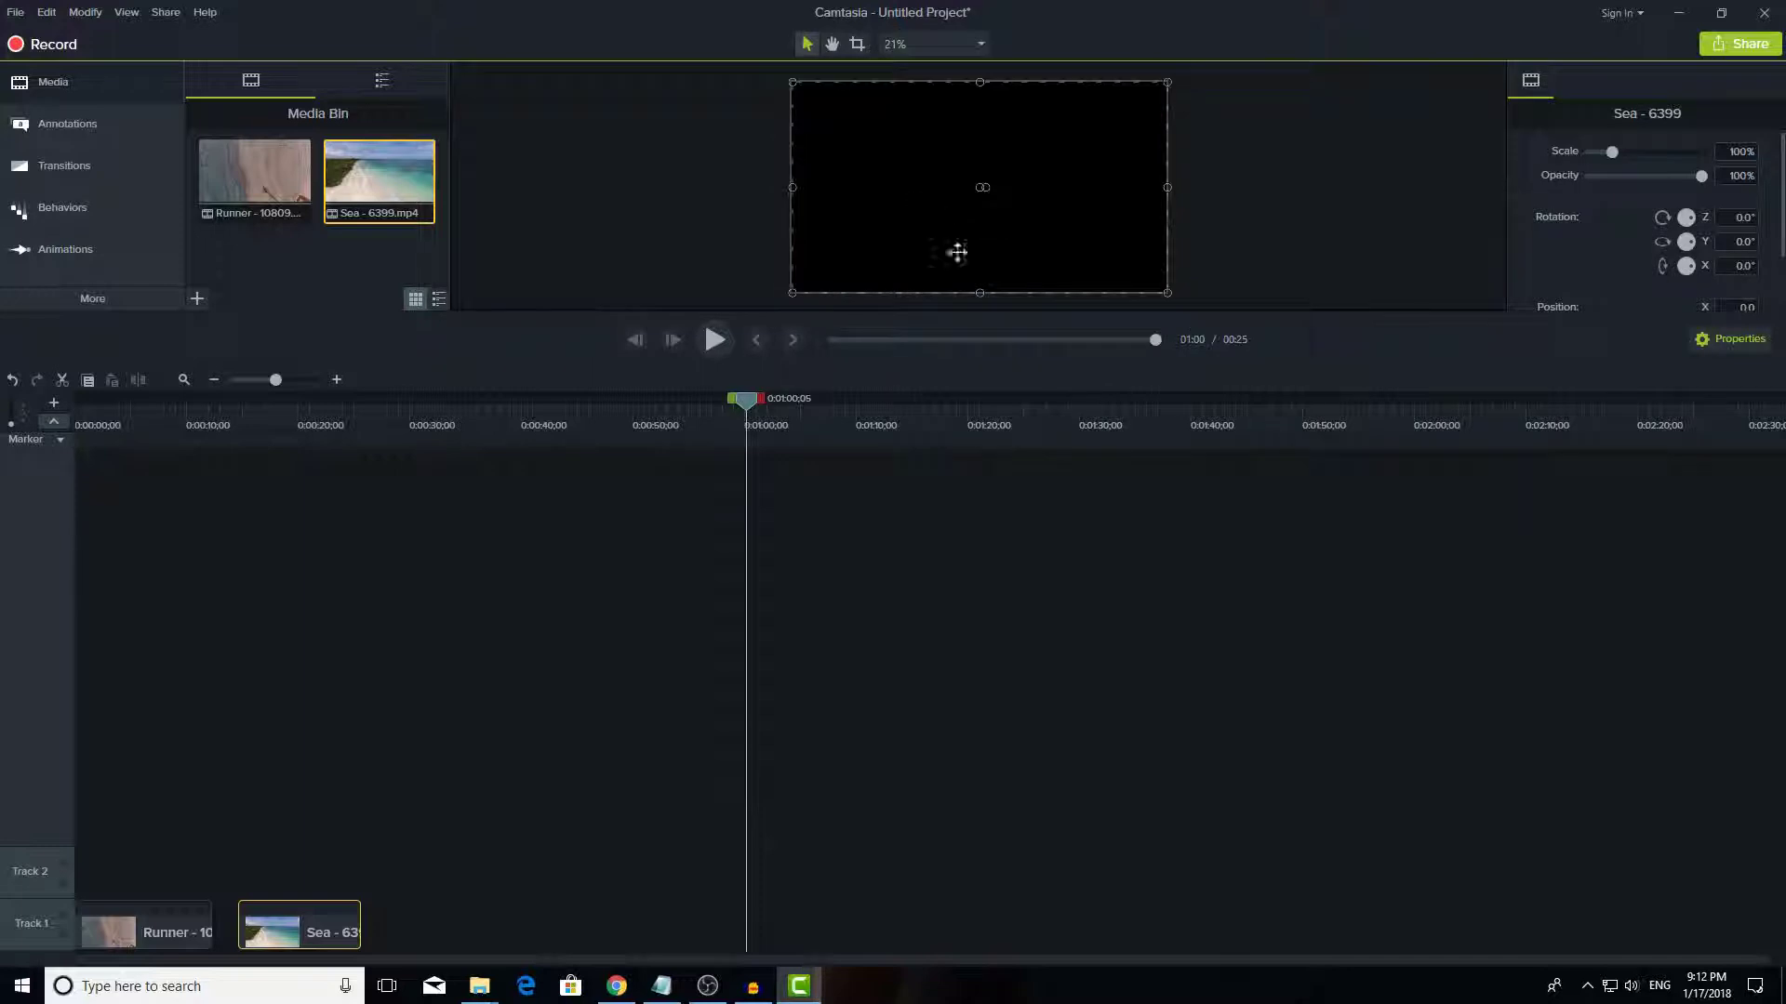
# Step: Adjust the height of the timeline area and set the canvas zoom to Fit
pyautogui.moveTo(937, 311); pyautogui.dragTo(889, 678)
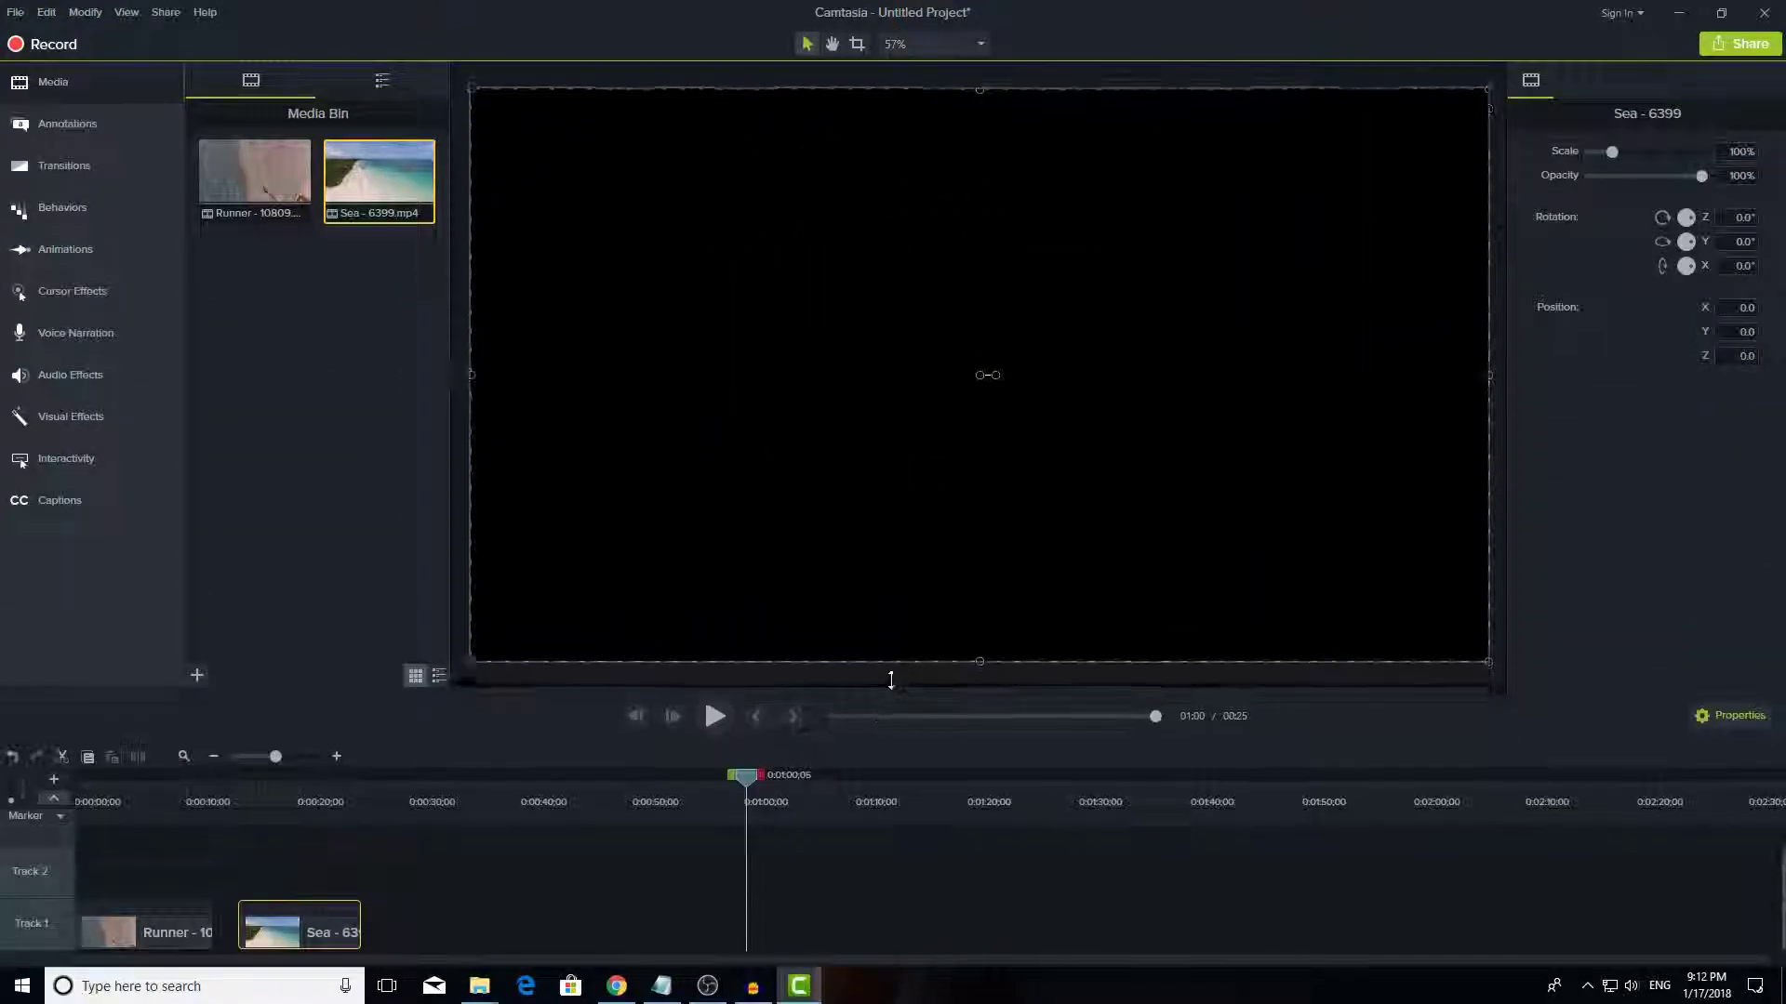
pyautogui.rightClick(956, 400)
pyautogui.click(980, 44)
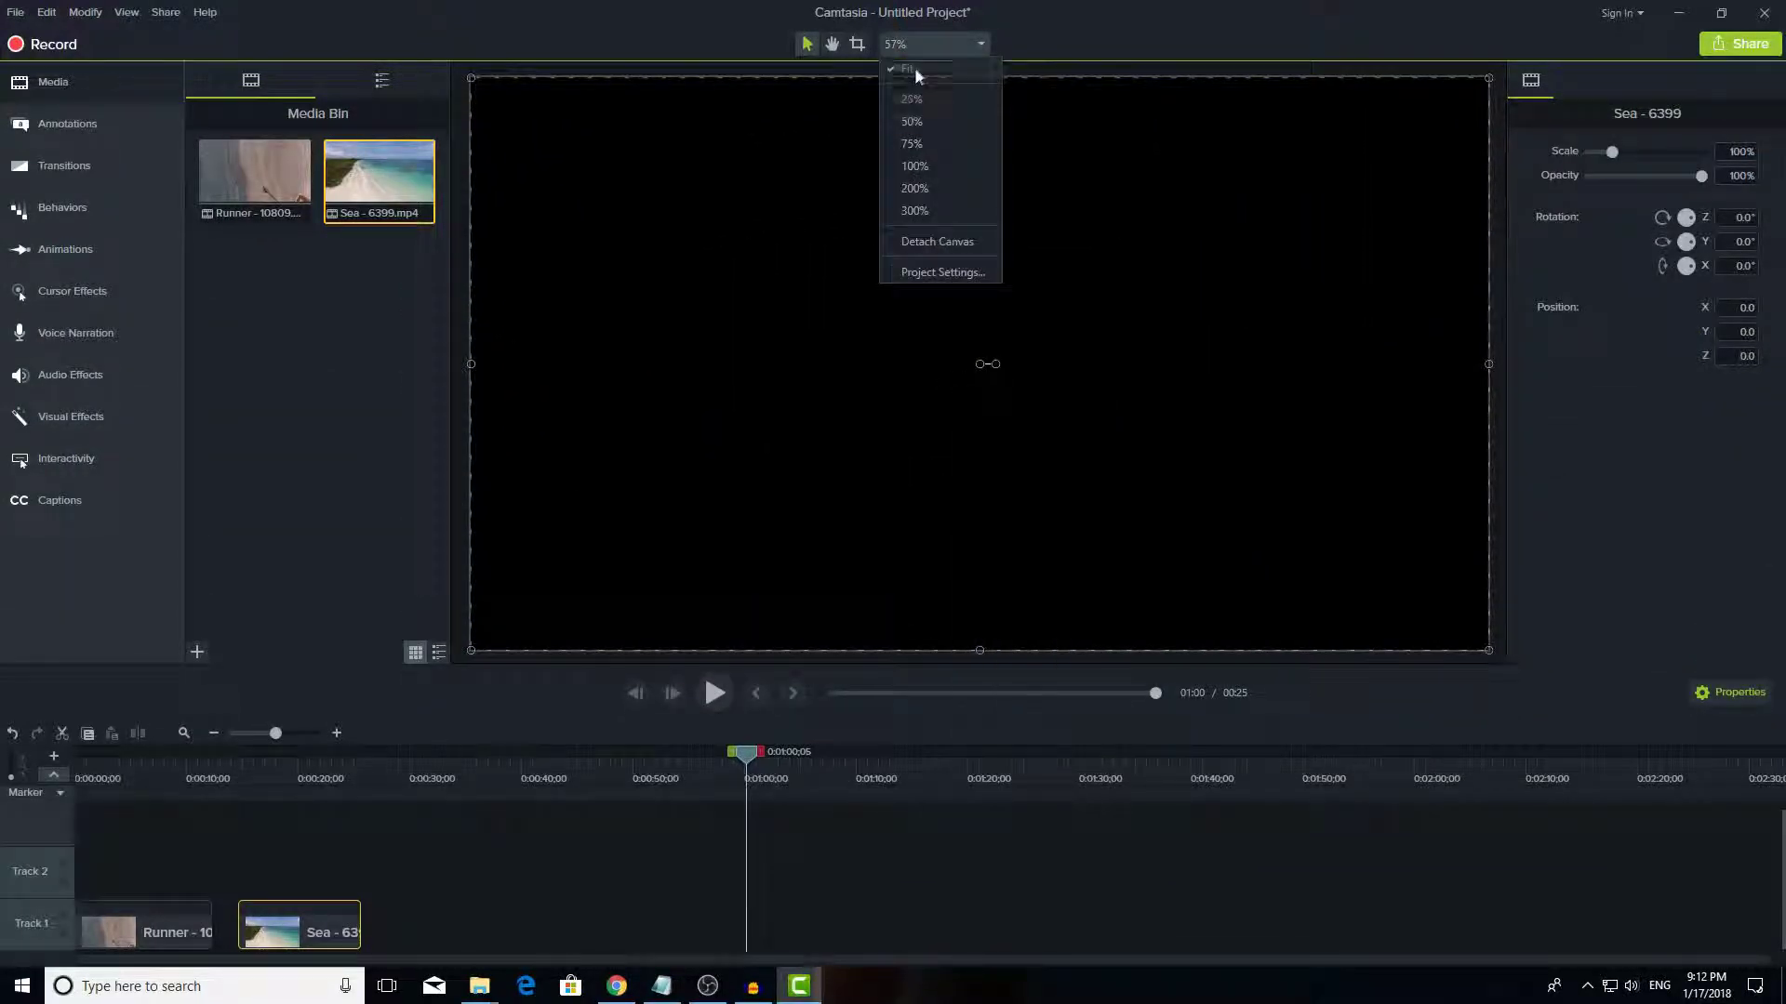
pyautogui.click(1058, 37)
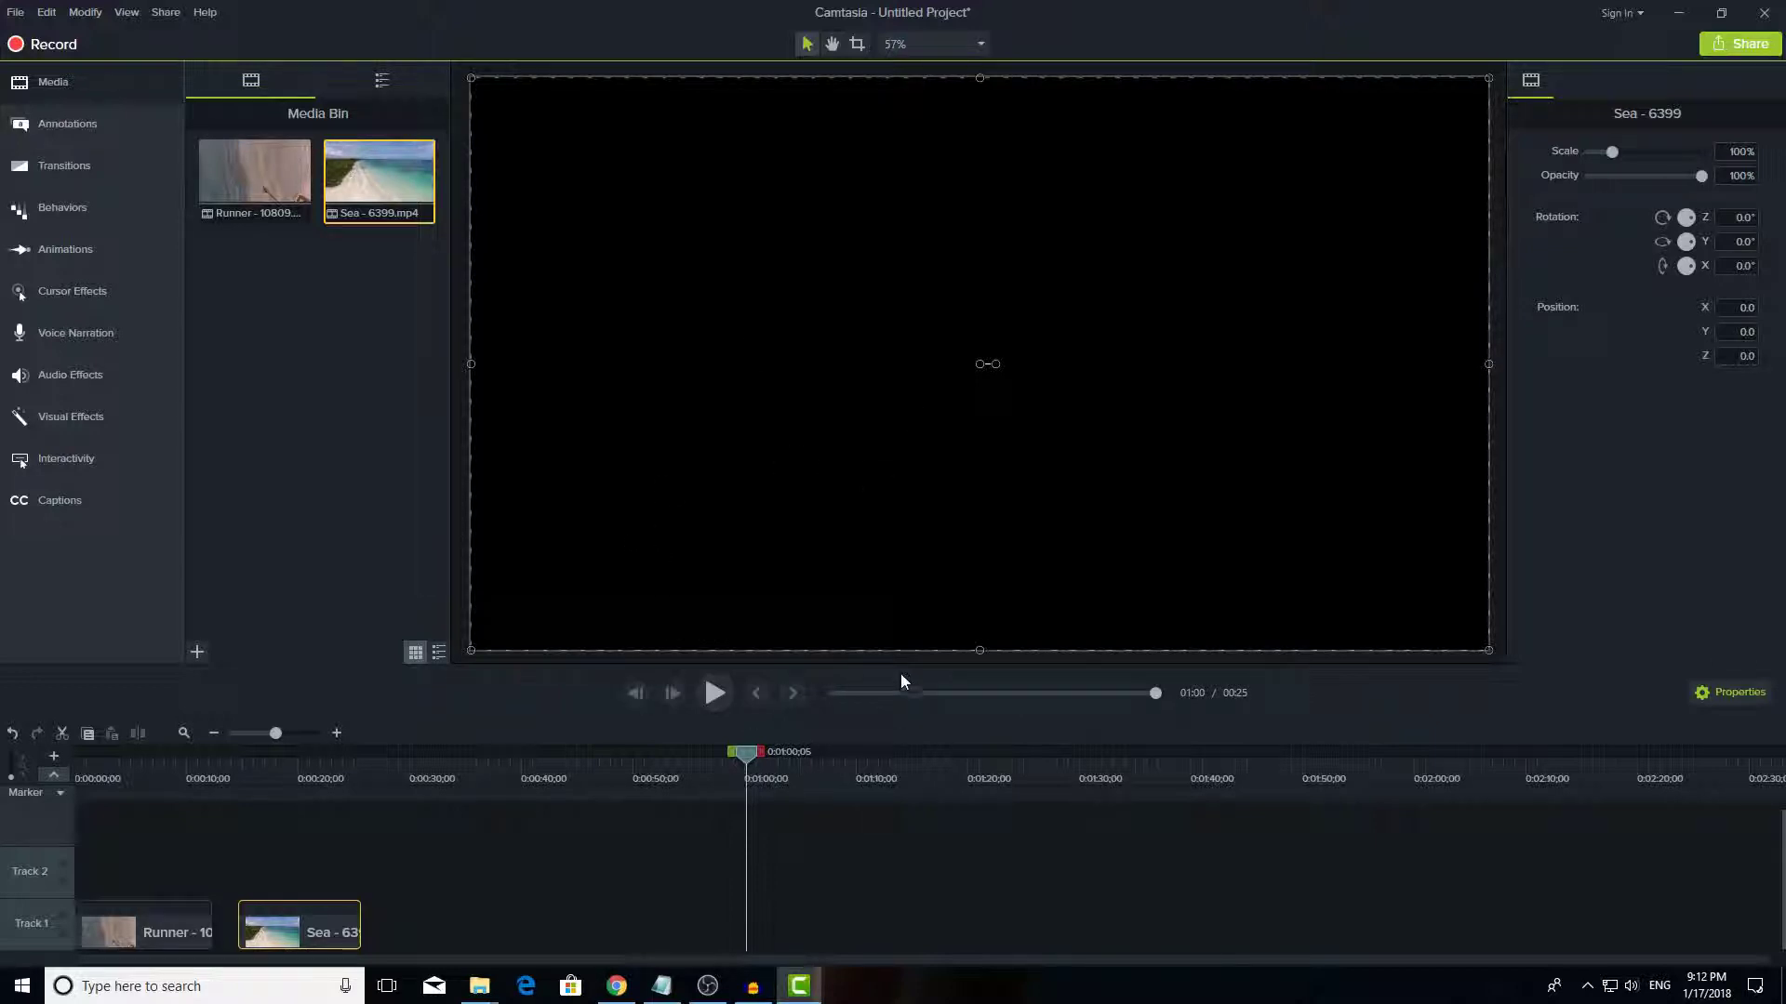
pyautogui.moveTo(900, 682); pyautogui.dragTo(905, 609)
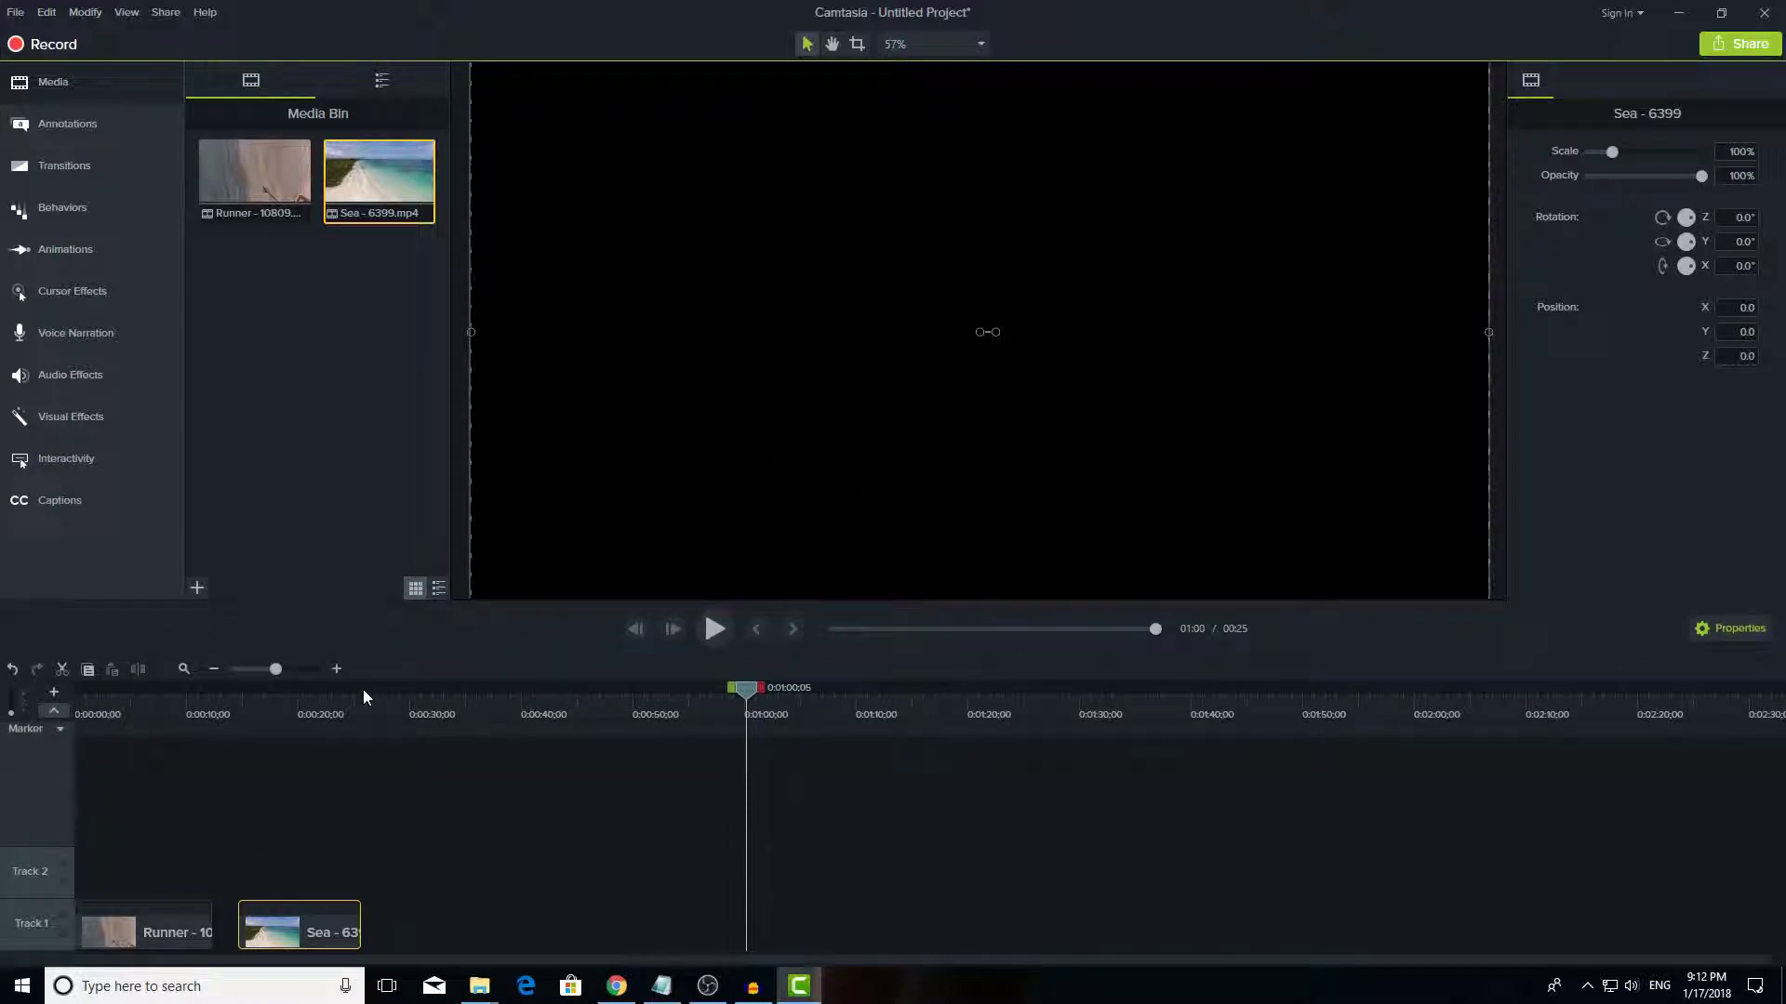
pyautogui.click(980, 43)
pyautogui.click(945, 69)
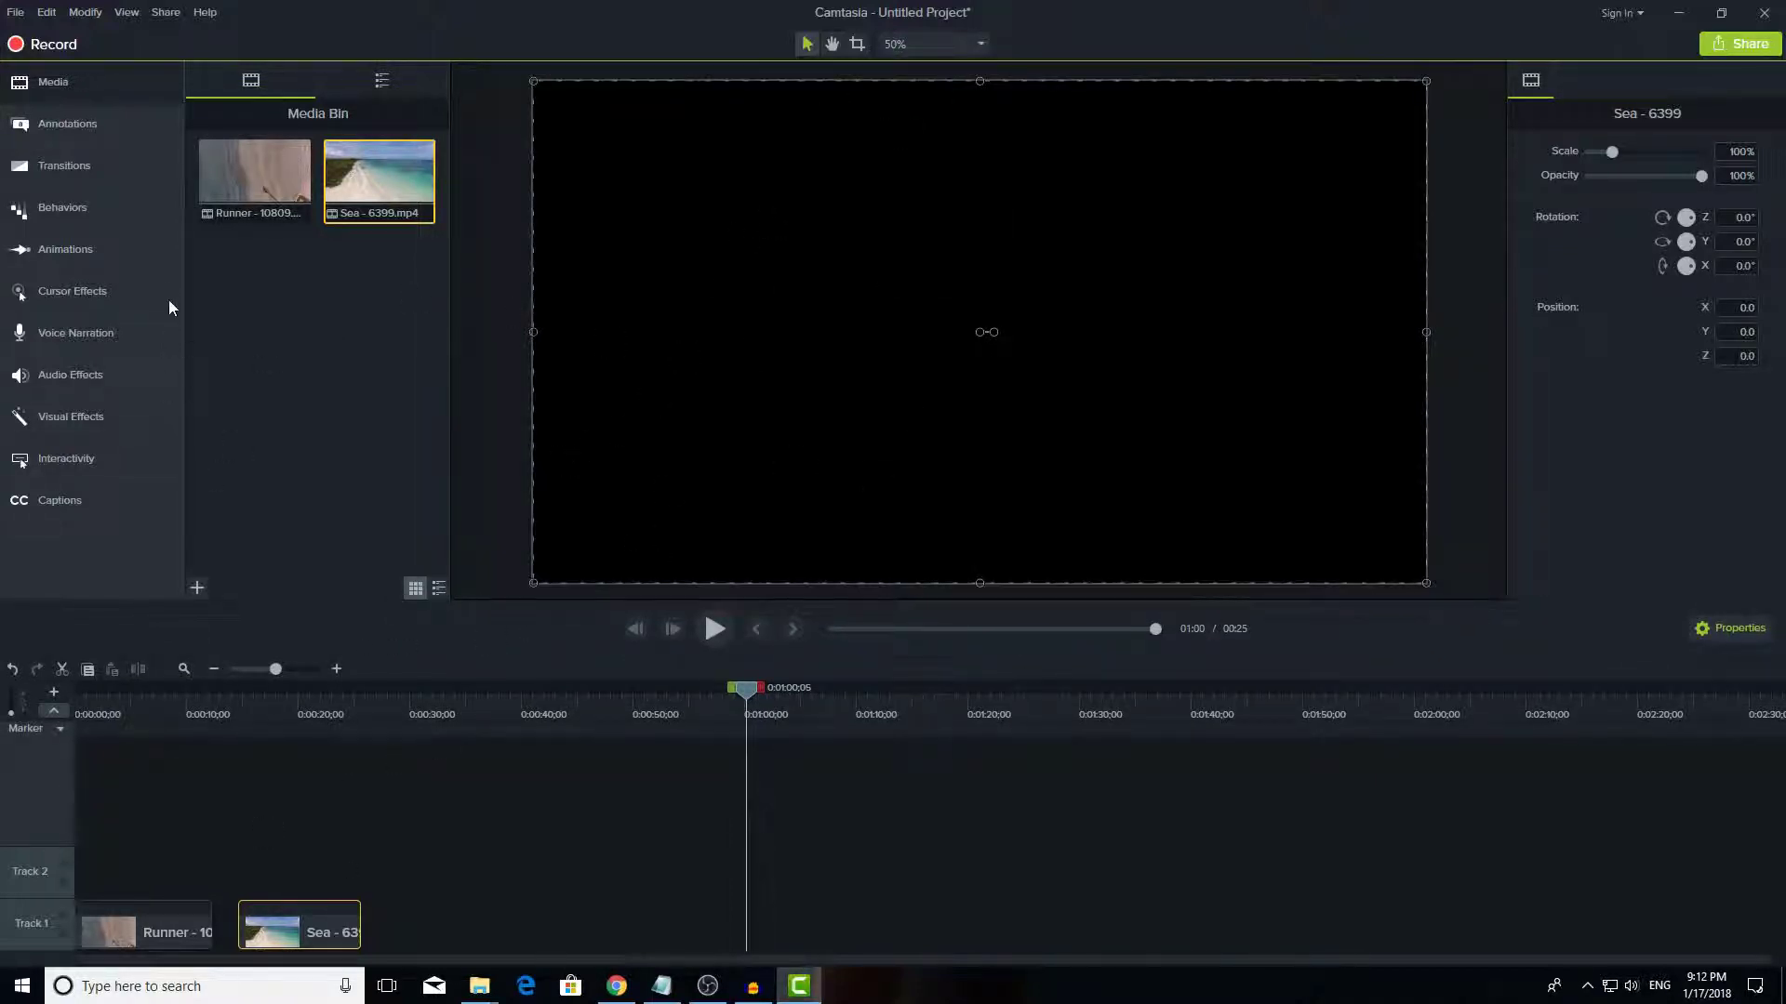
# Step: Move the playhead to 0:00:06;25 over the Runner clip and delete the Sea - 6399 clip from Track 1
pyautogui.moveTo(184, 714); pyautogui.dragTo(151, 690)
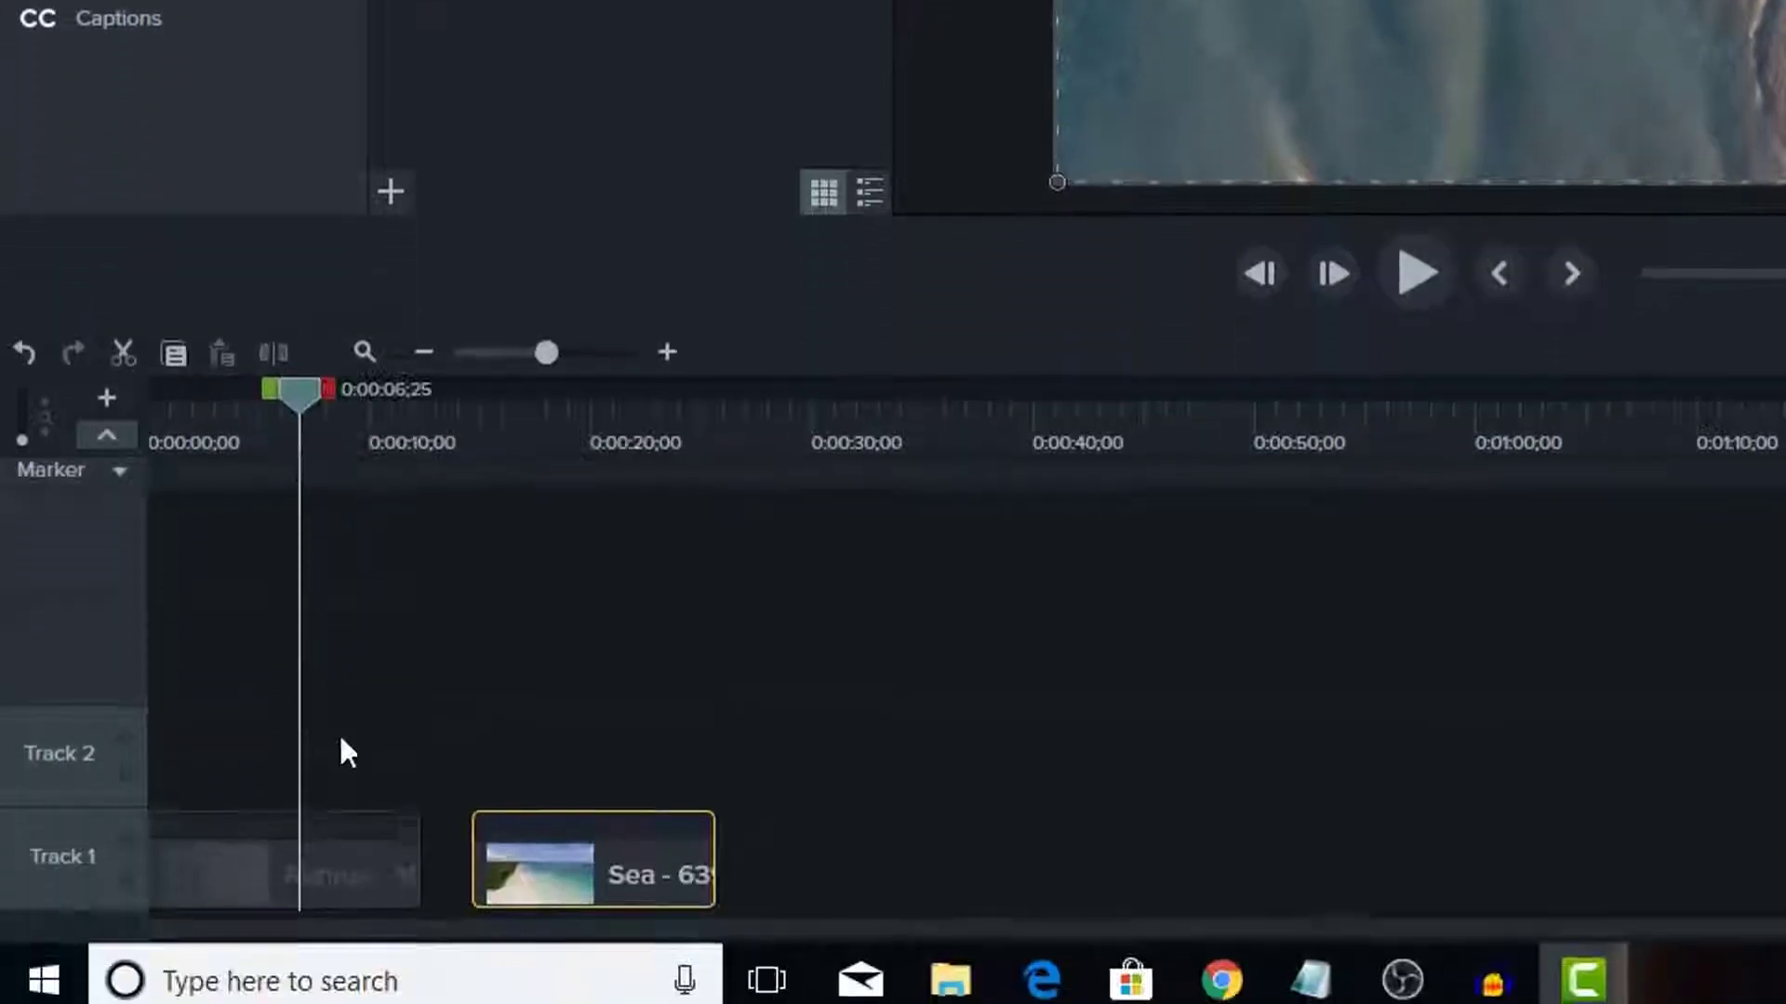
pyautogui.click(323, 851)
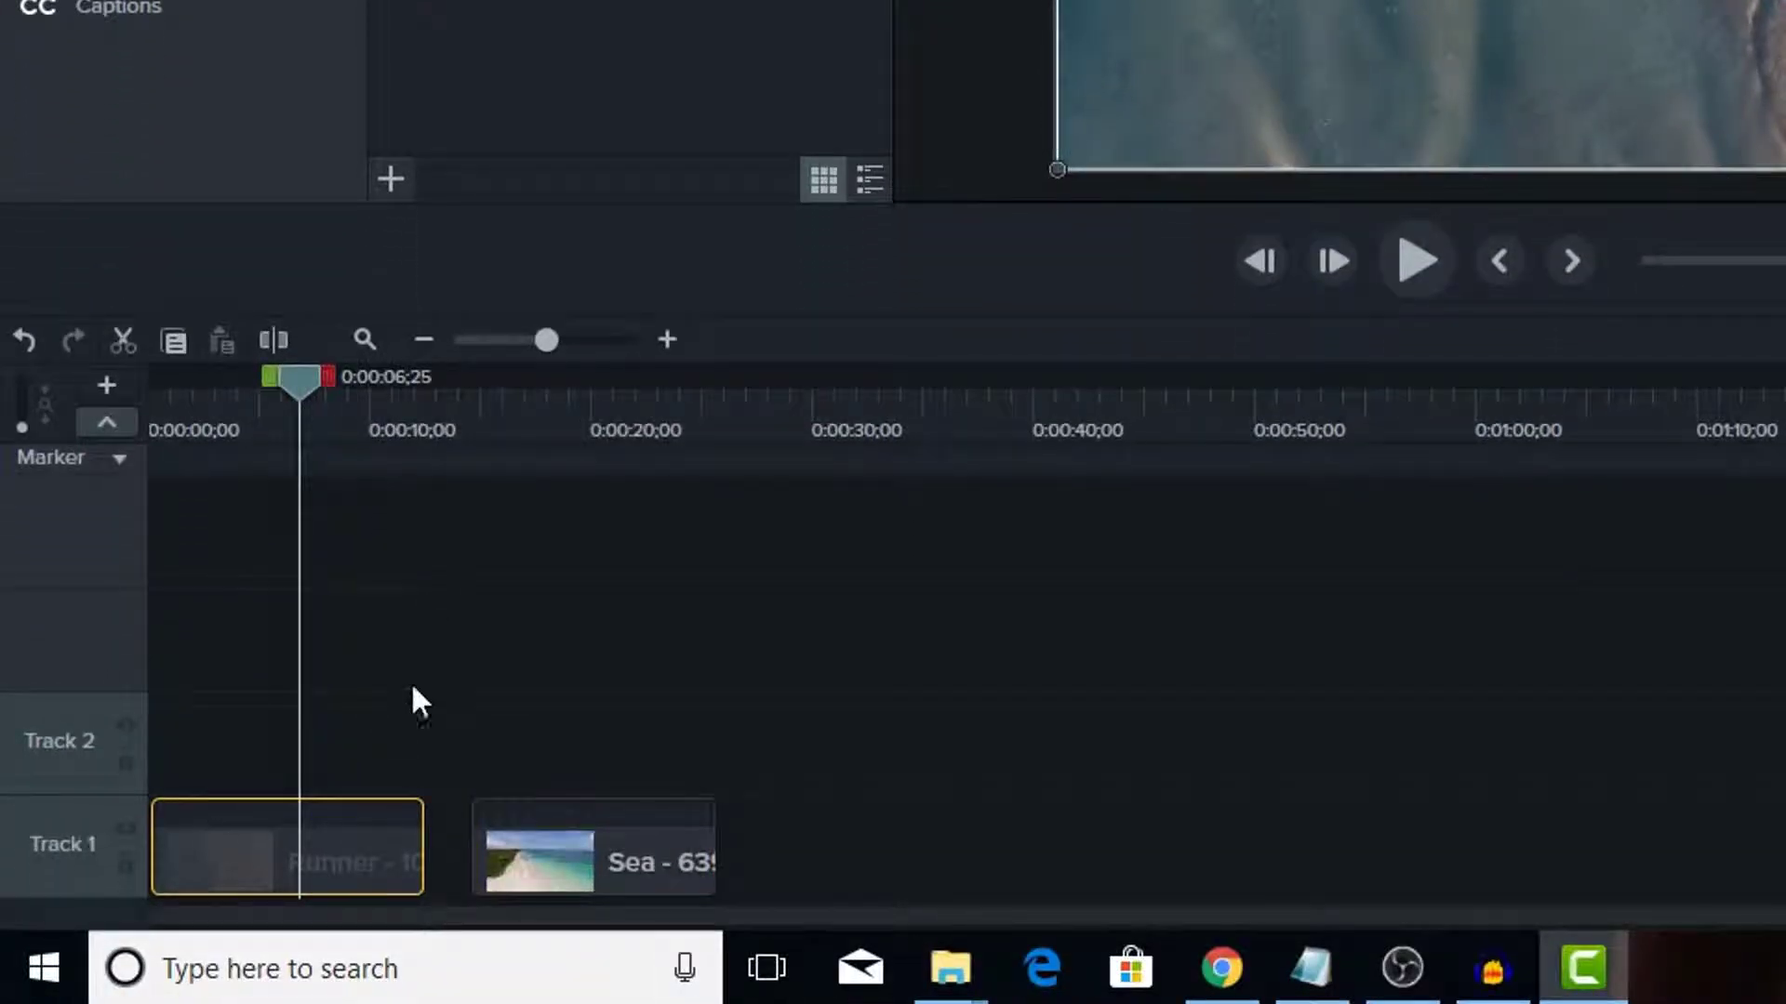
pyautogui.click(654, 869)
pyautogui.press('Delete')
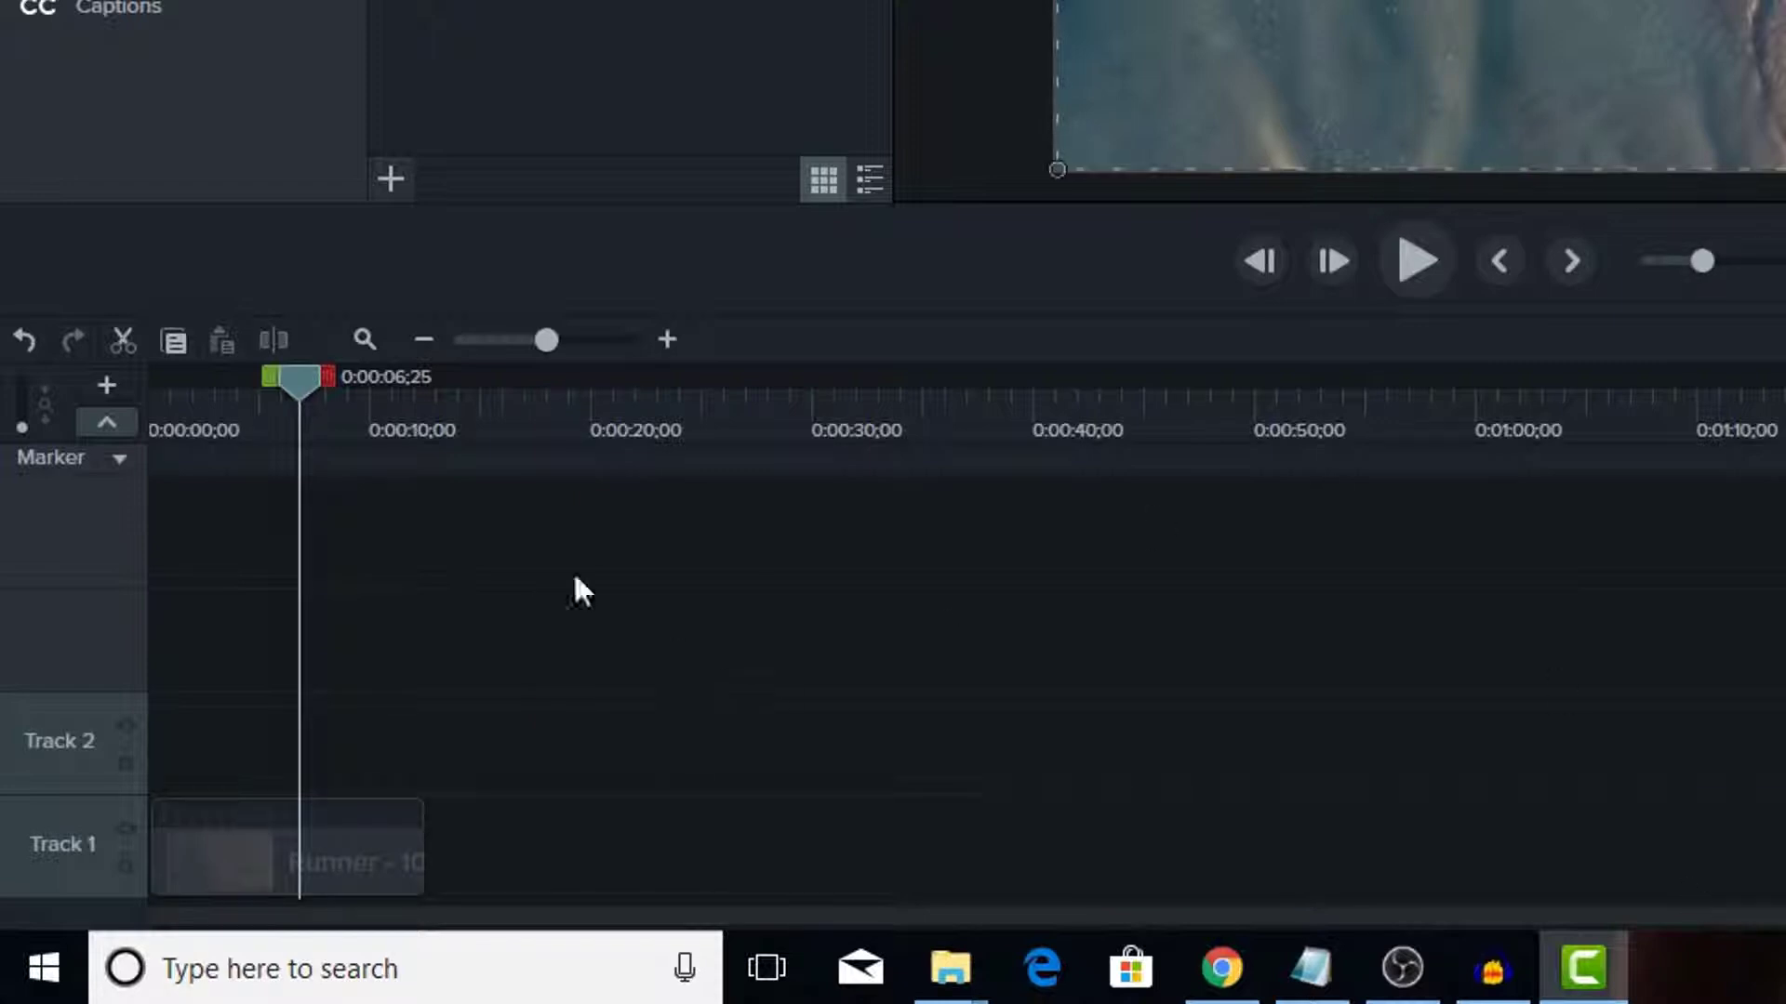
# Step: Split the Runner clip at 0:00:06;25 and try moving its second piece along Track 1
pyautogui.click(308, 865)
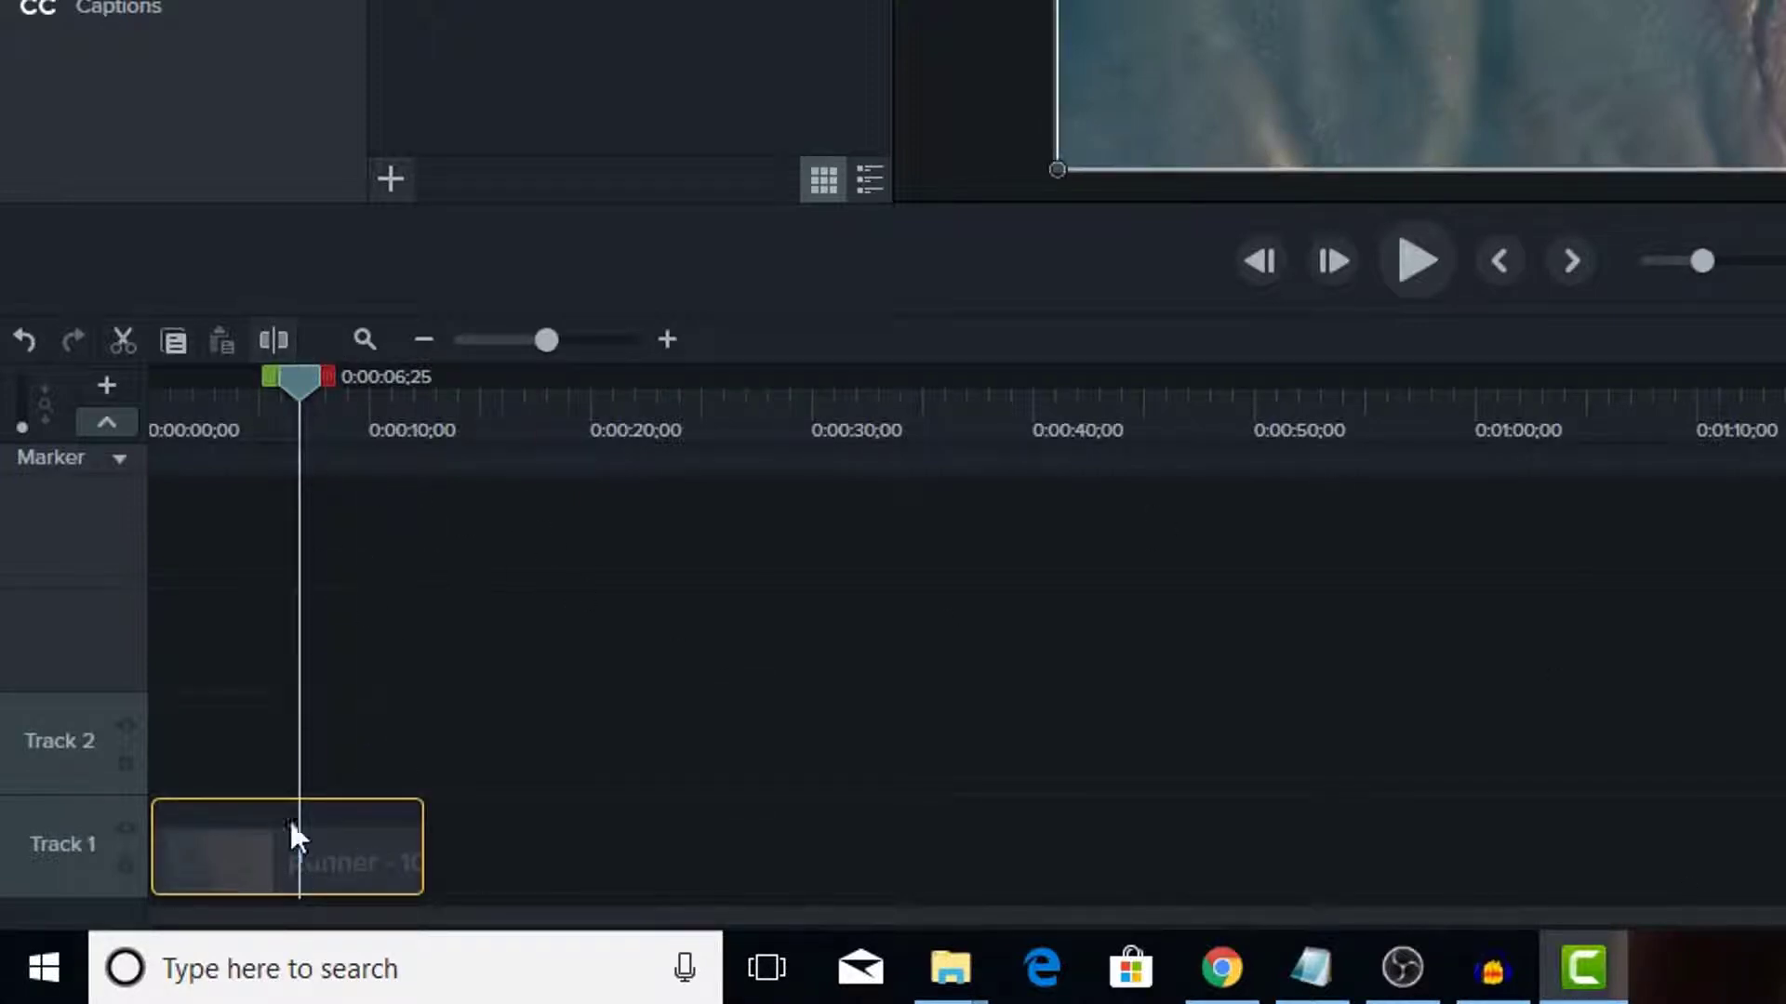
pyautogui.click(270, 339)
pyautogui.moveTo(335, 805); pyautogui.dragTo(376, 880)
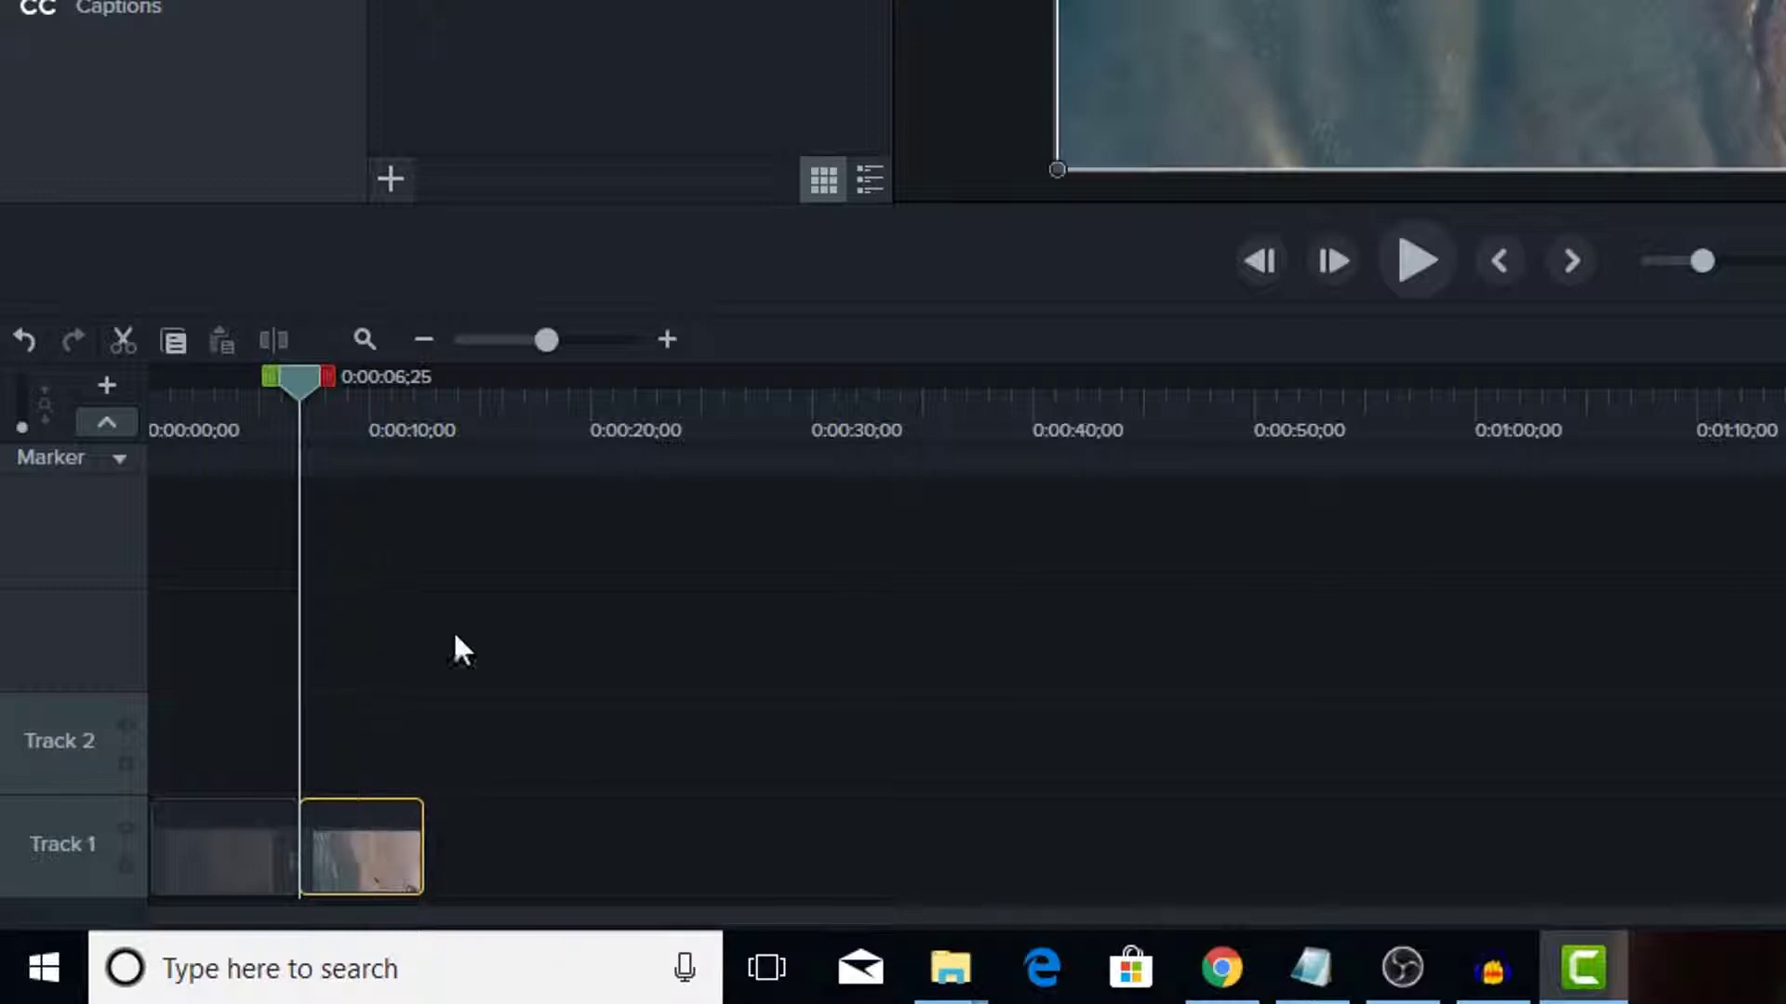
# Step: Undo and redo the move of the second Runner piece, and undo the split of the clip
pyautogui.click(26, 326)
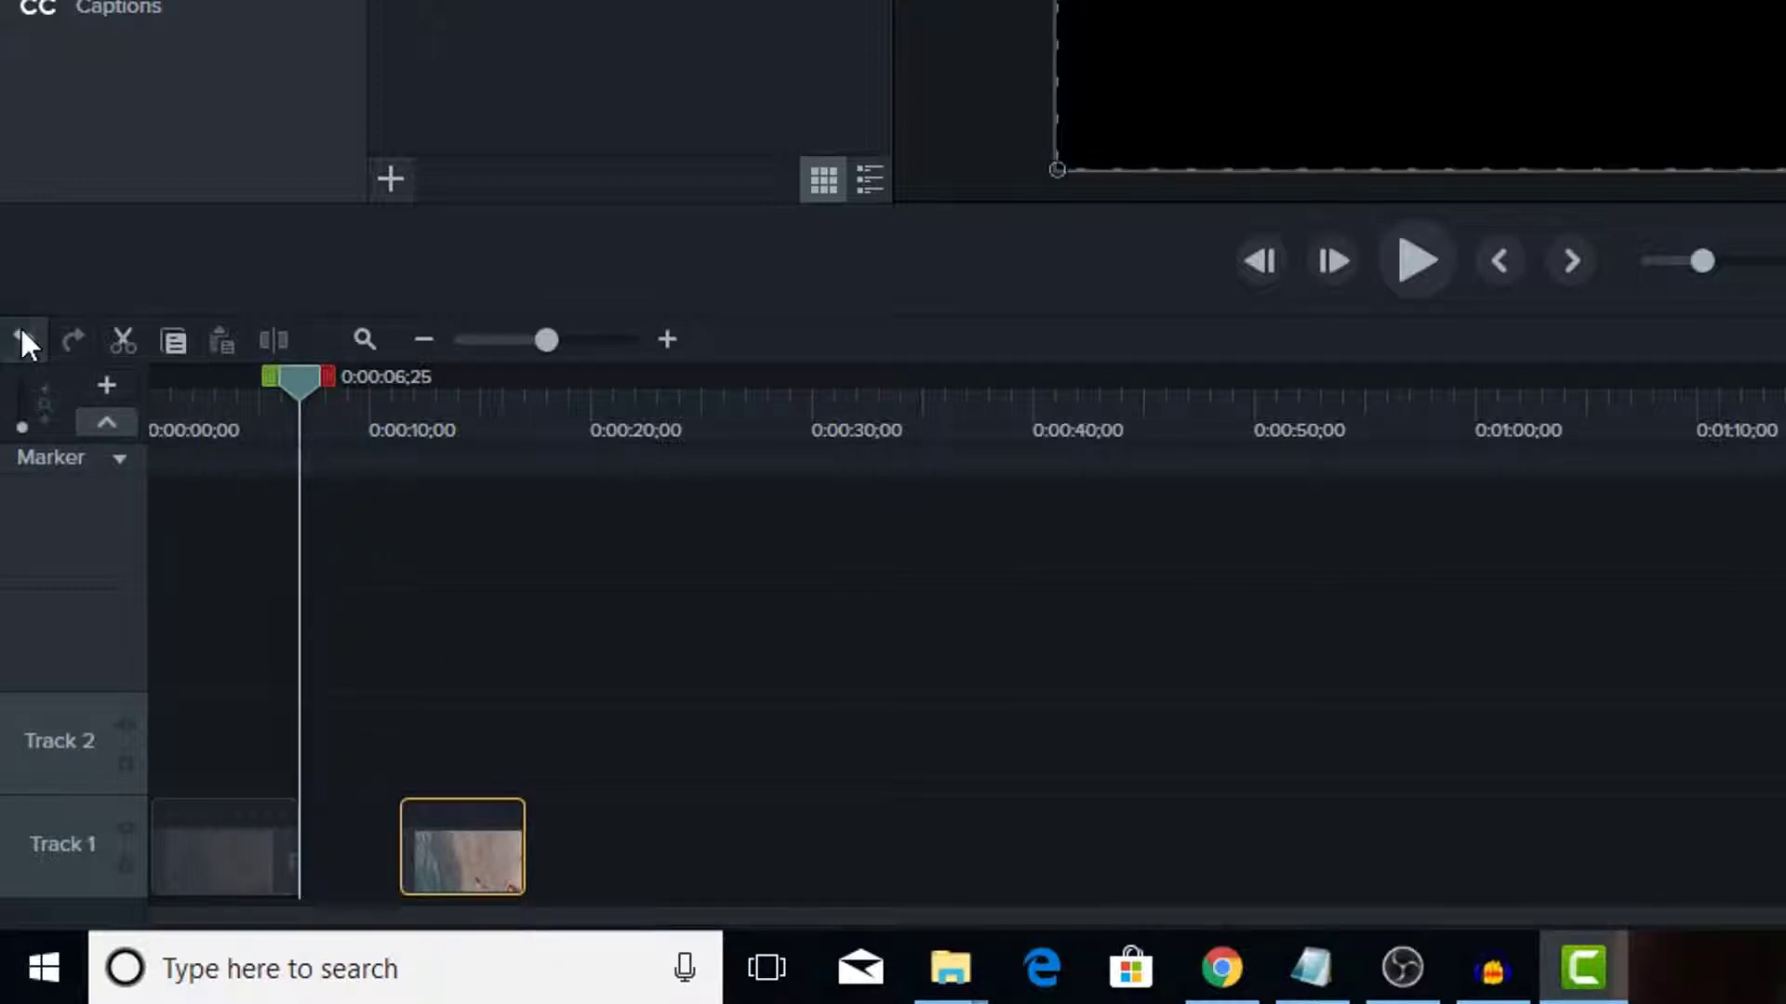
pyautogui.hotkey('ctrl', 'y')
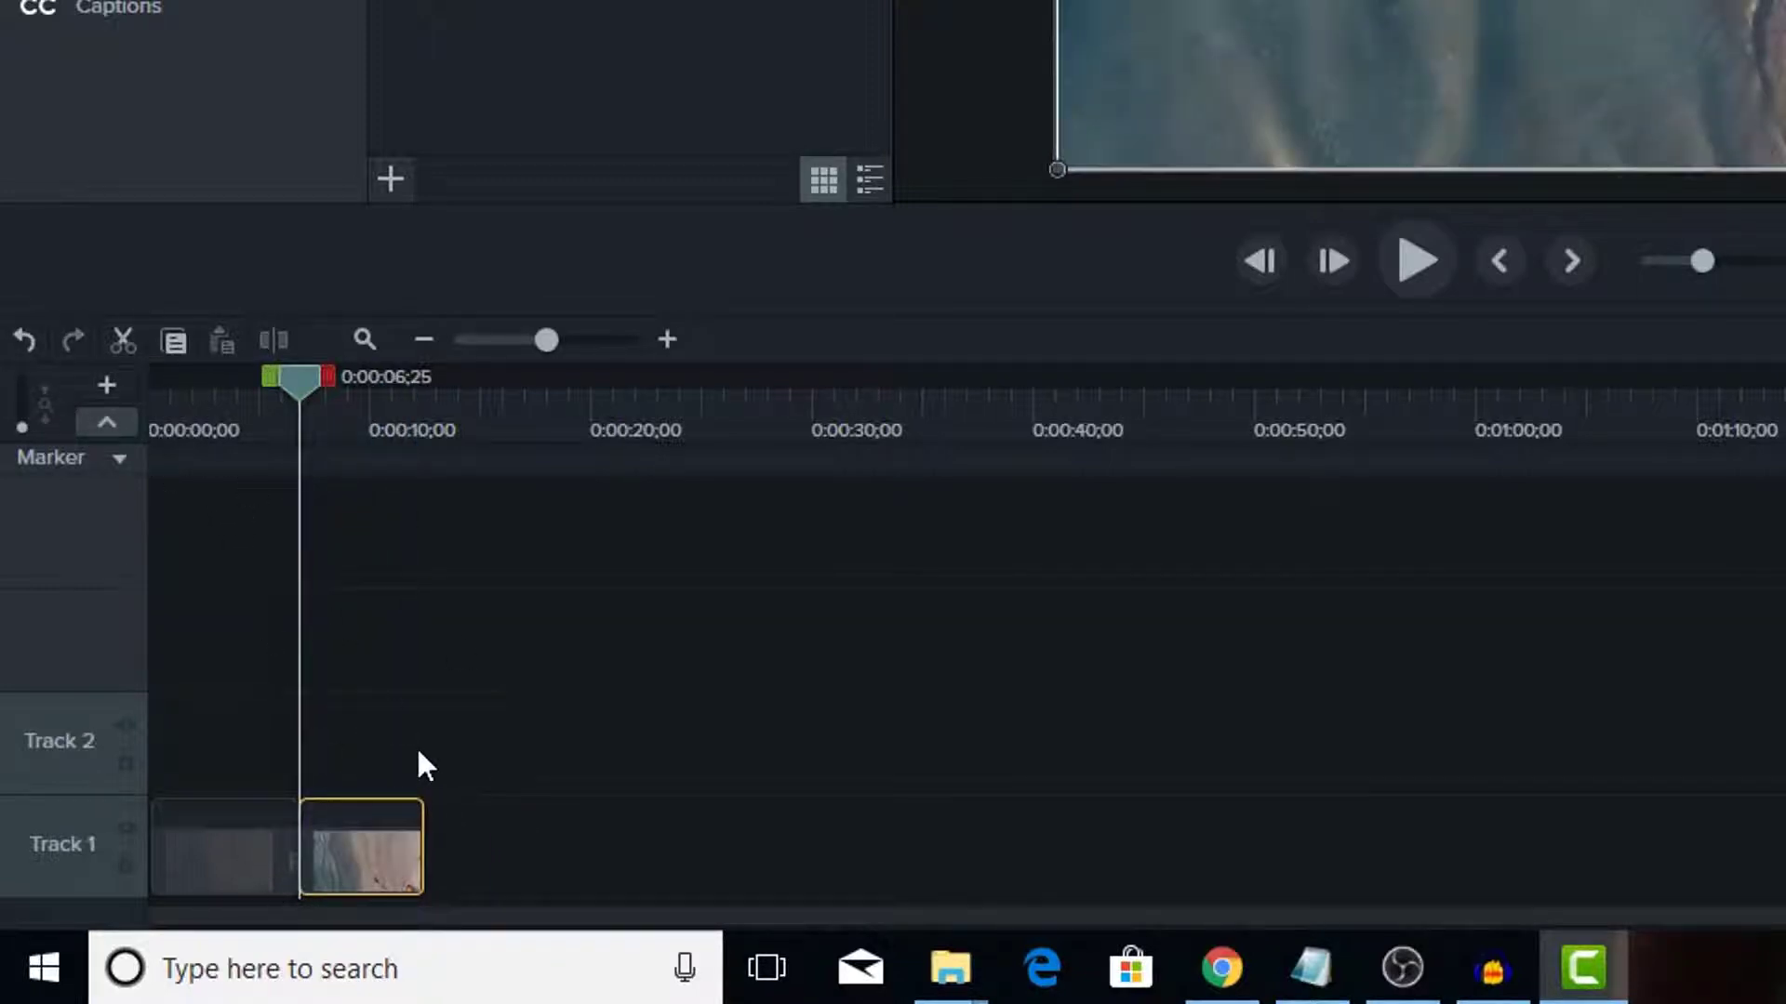
pyautogui.hotkey('ctrl', 'z')
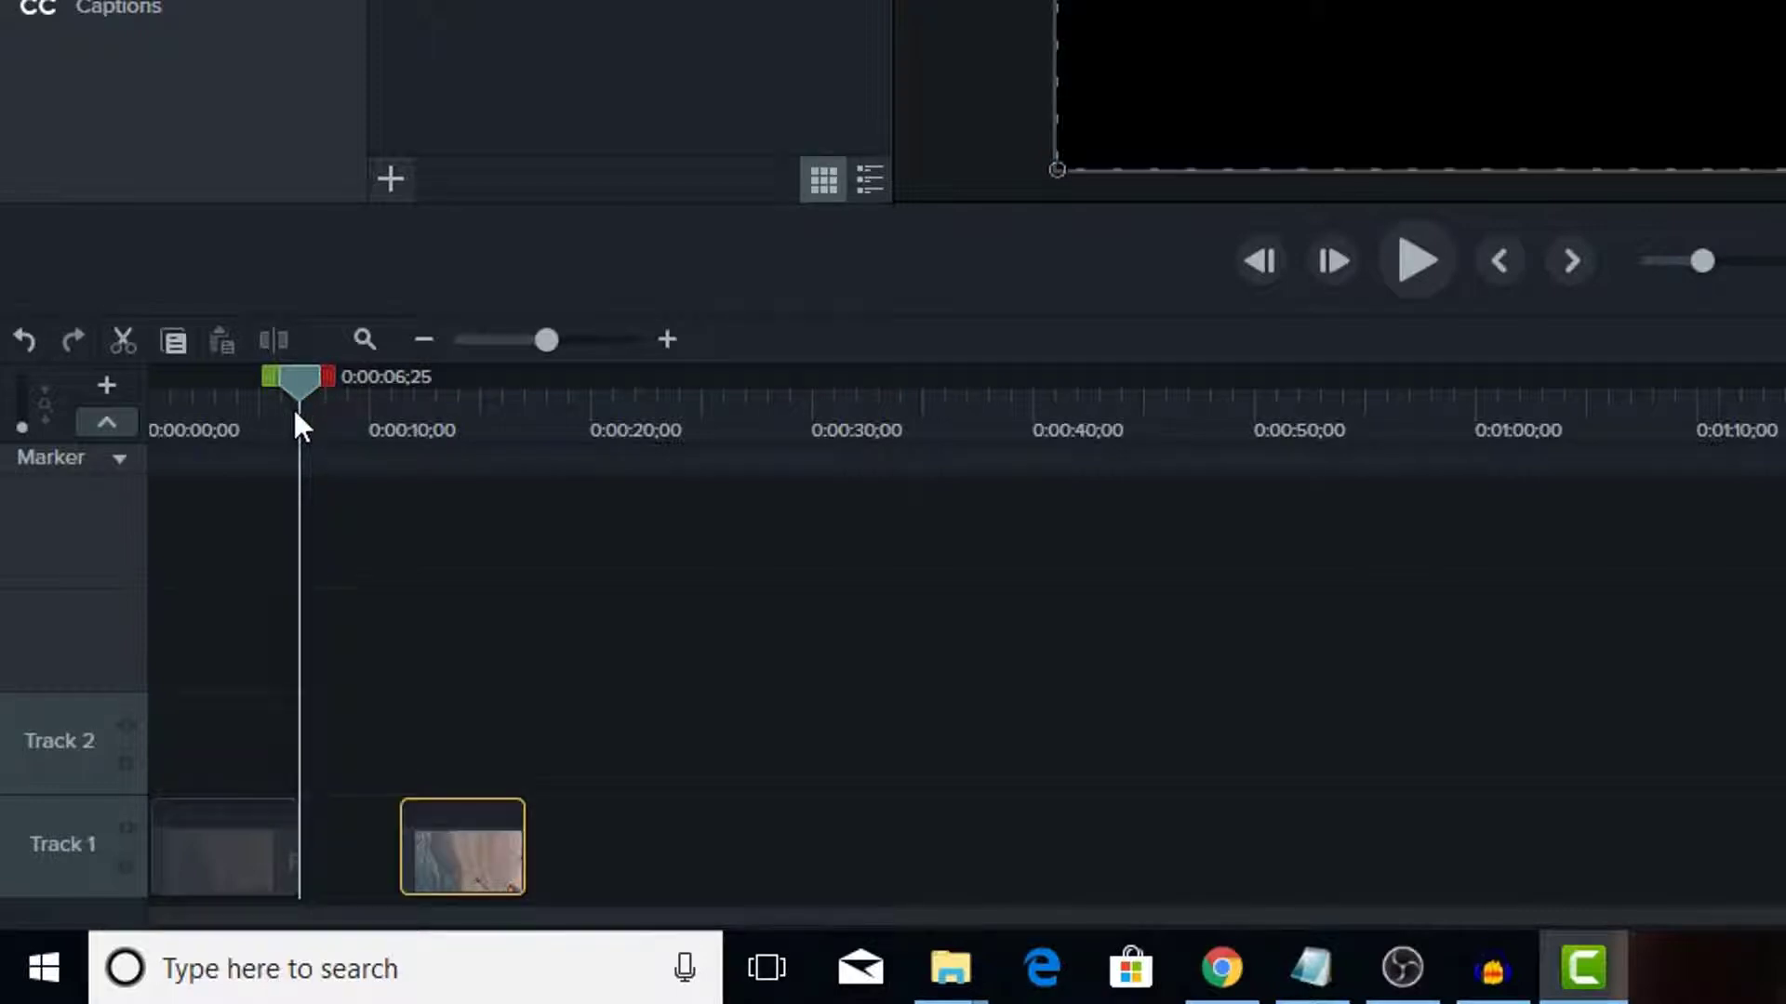
pyautogui.hotkey('ctrl', 'y')
pyautogui.hotkey('ctrl', 'z')
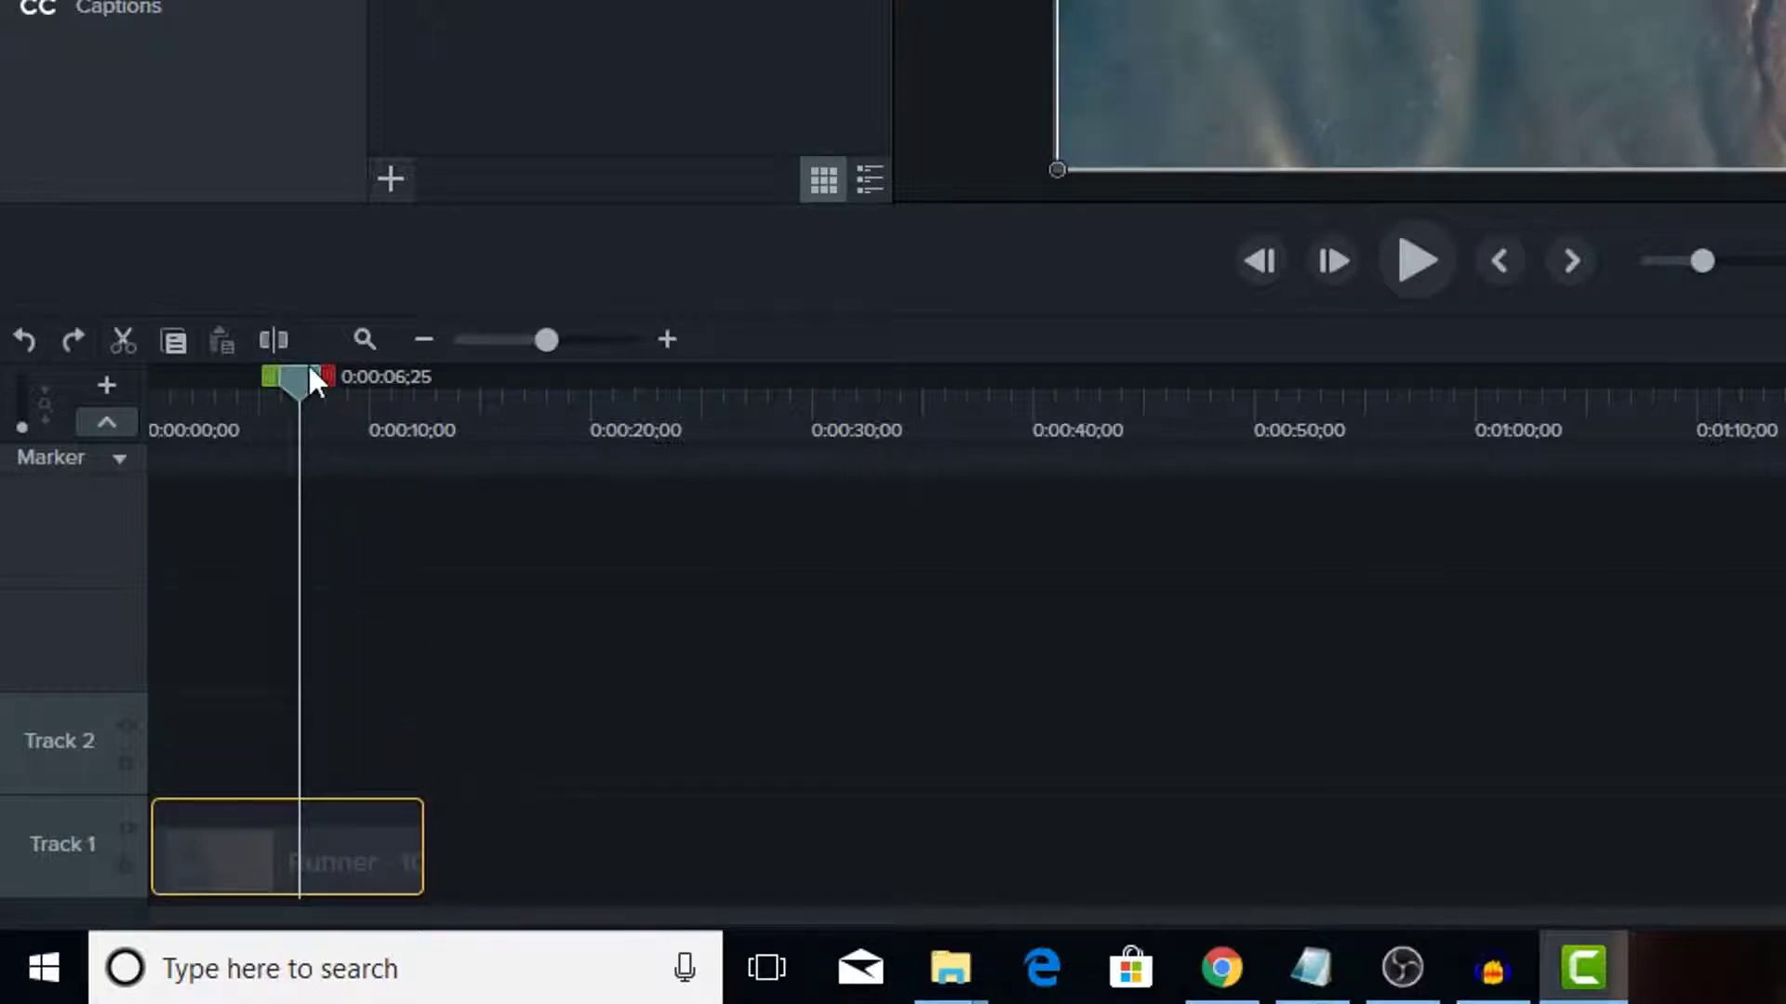
# Step: Line up the Runner clip with the timeline start and split it at 0:00:05;13
pyautogui.moveTo(315, 381); pyautogui.dragTo(279, 506)
pyautogui.moveTo(323, 865)
pyautogui.mouseDown()
pyautogui.moveTo(430, 884)
pyautogui.moveTo(319, 875)
pyautogui.mouseUp()
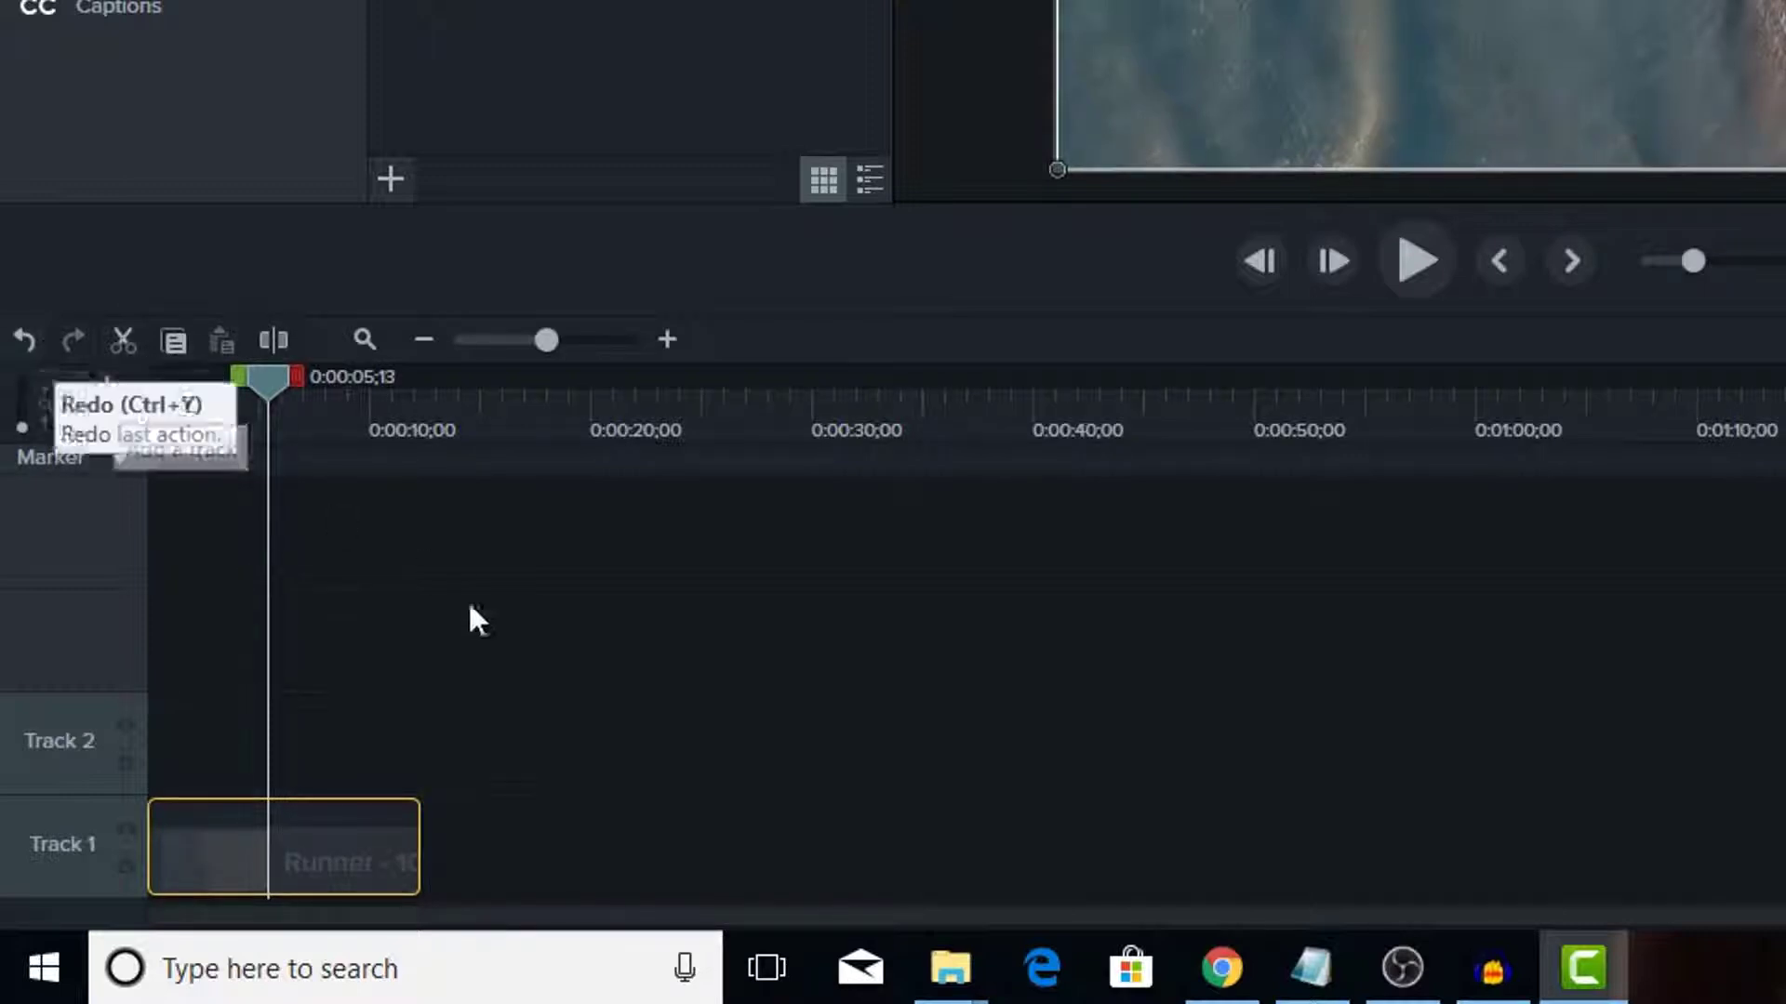
pyautogui.press('s')
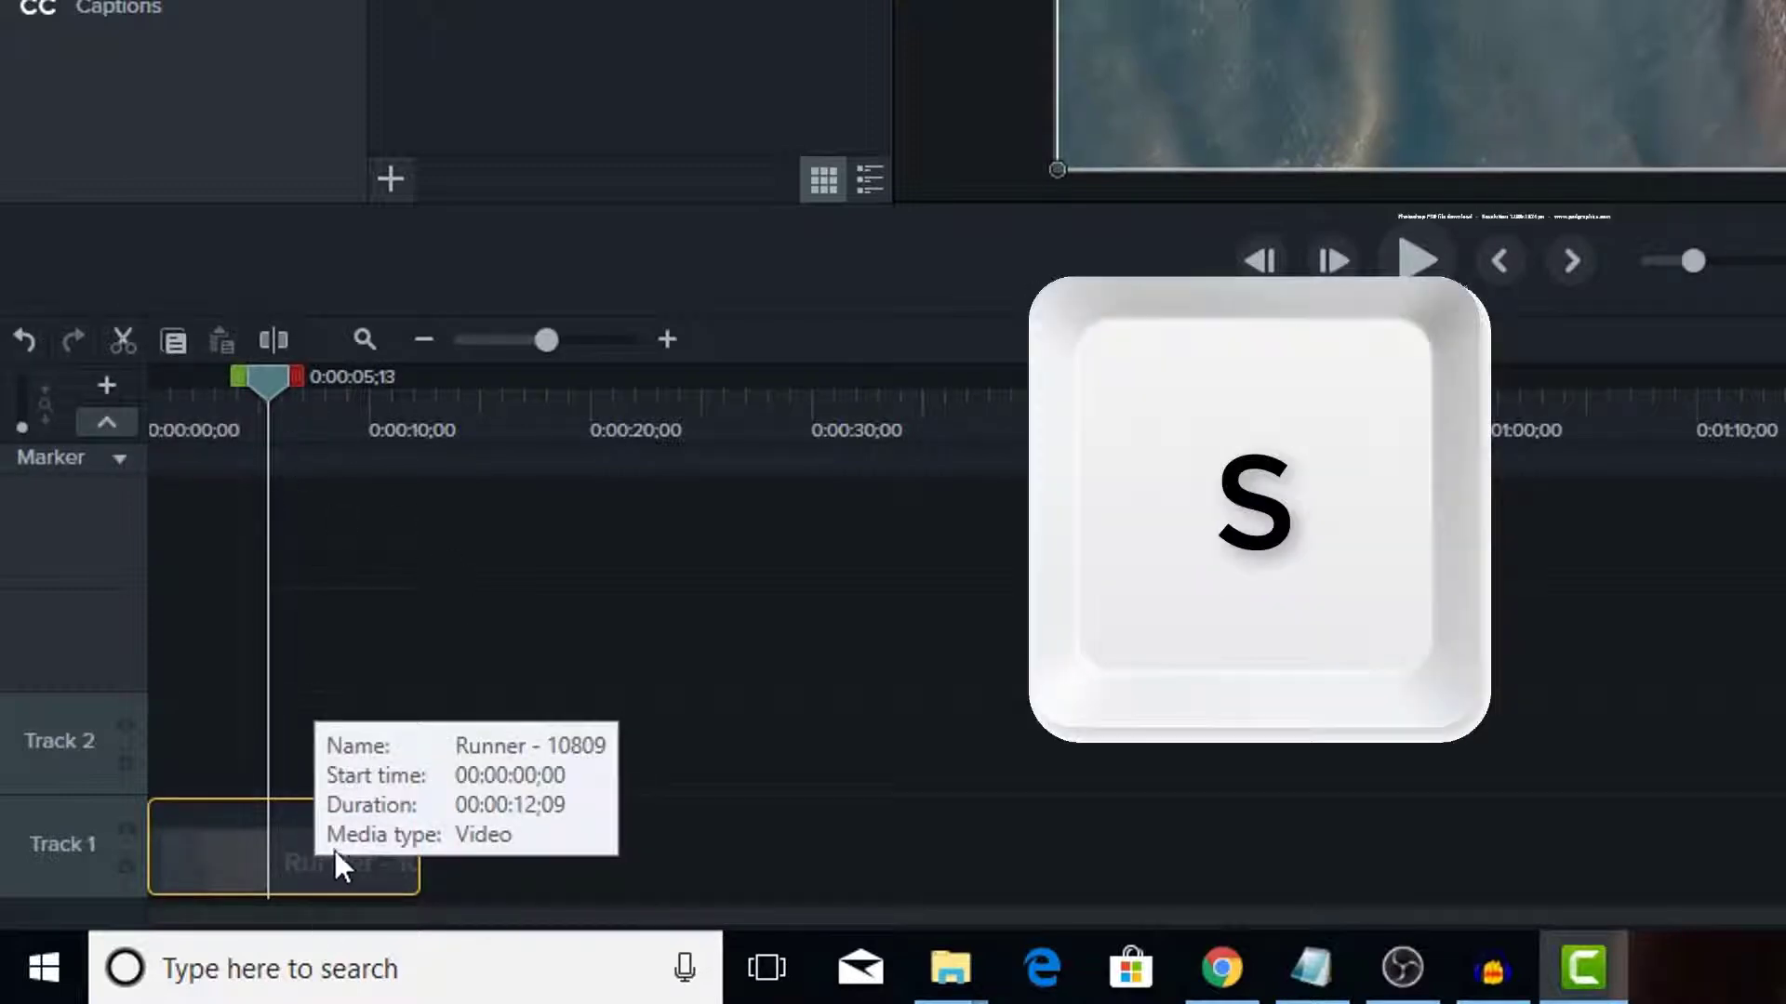
pyautogui.click(606, 651)
pyautogui.moveTo(422, 851)
pyautogui.mouseDown()
pyautogui.moveTo(482, 852)
pyautogui.moveTo(421, 851)
pyautogui.mouseUp()
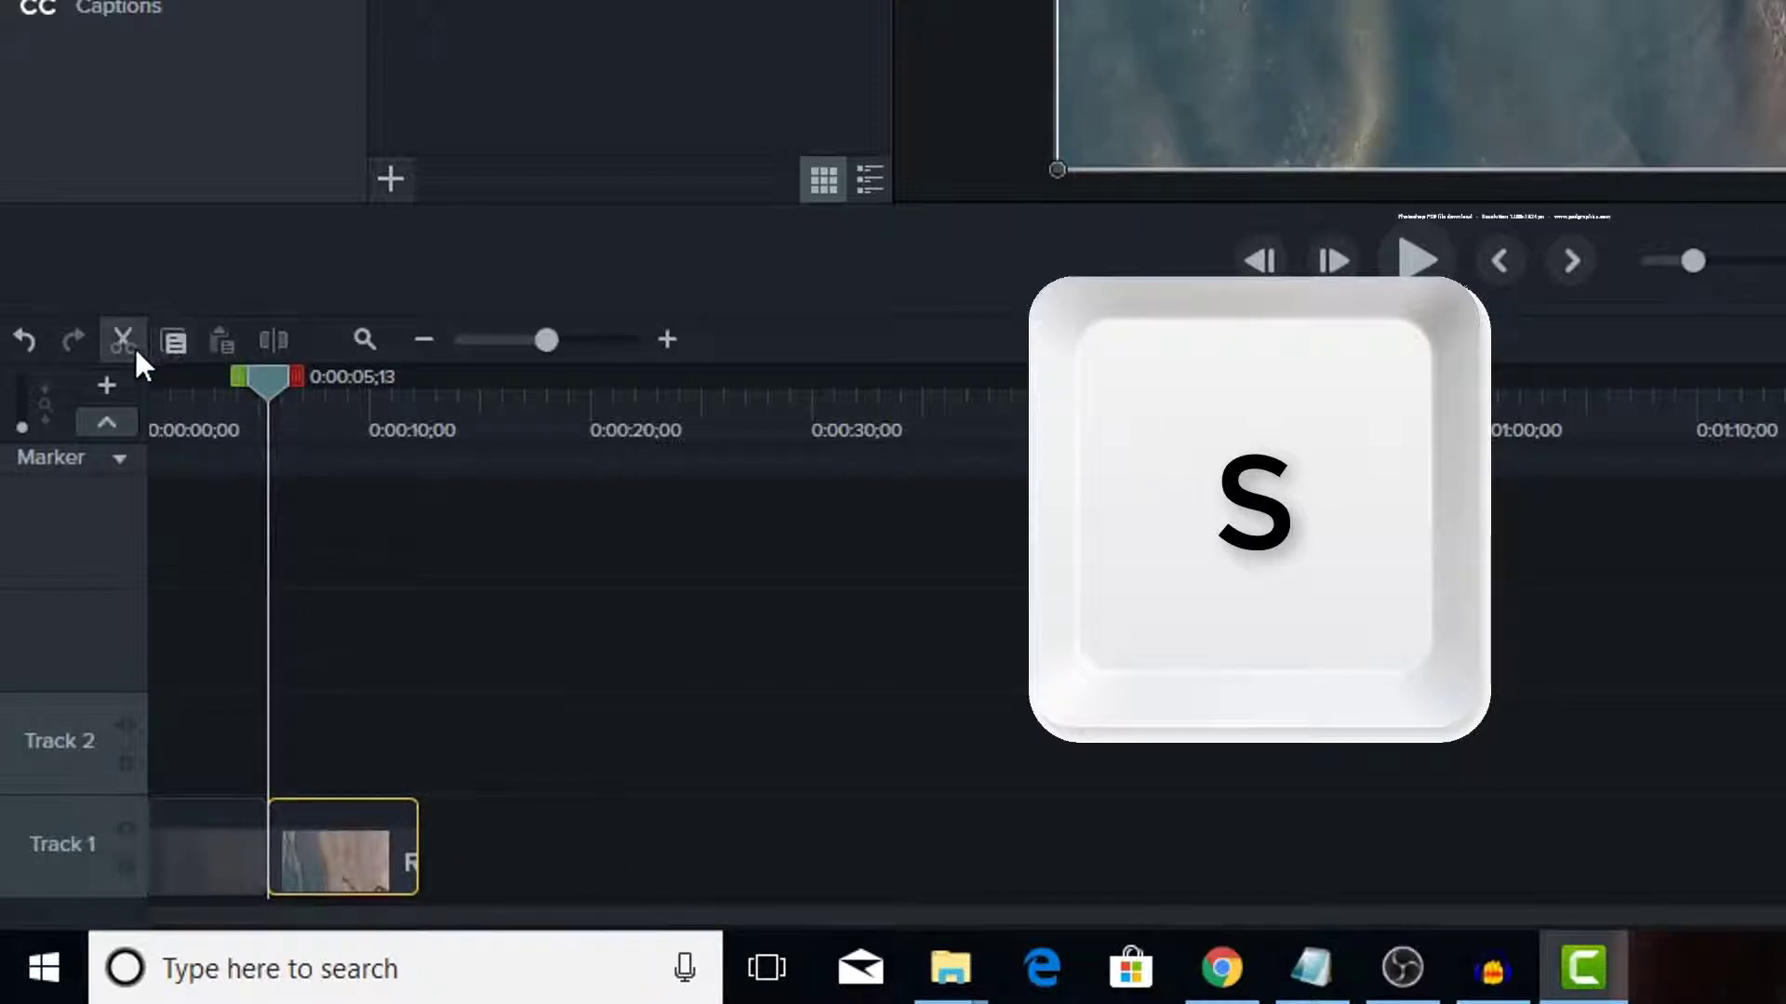
# Step: Increase the height of the timeline tracks and bring it back to the minimum
pyautogui.click(319, 406)
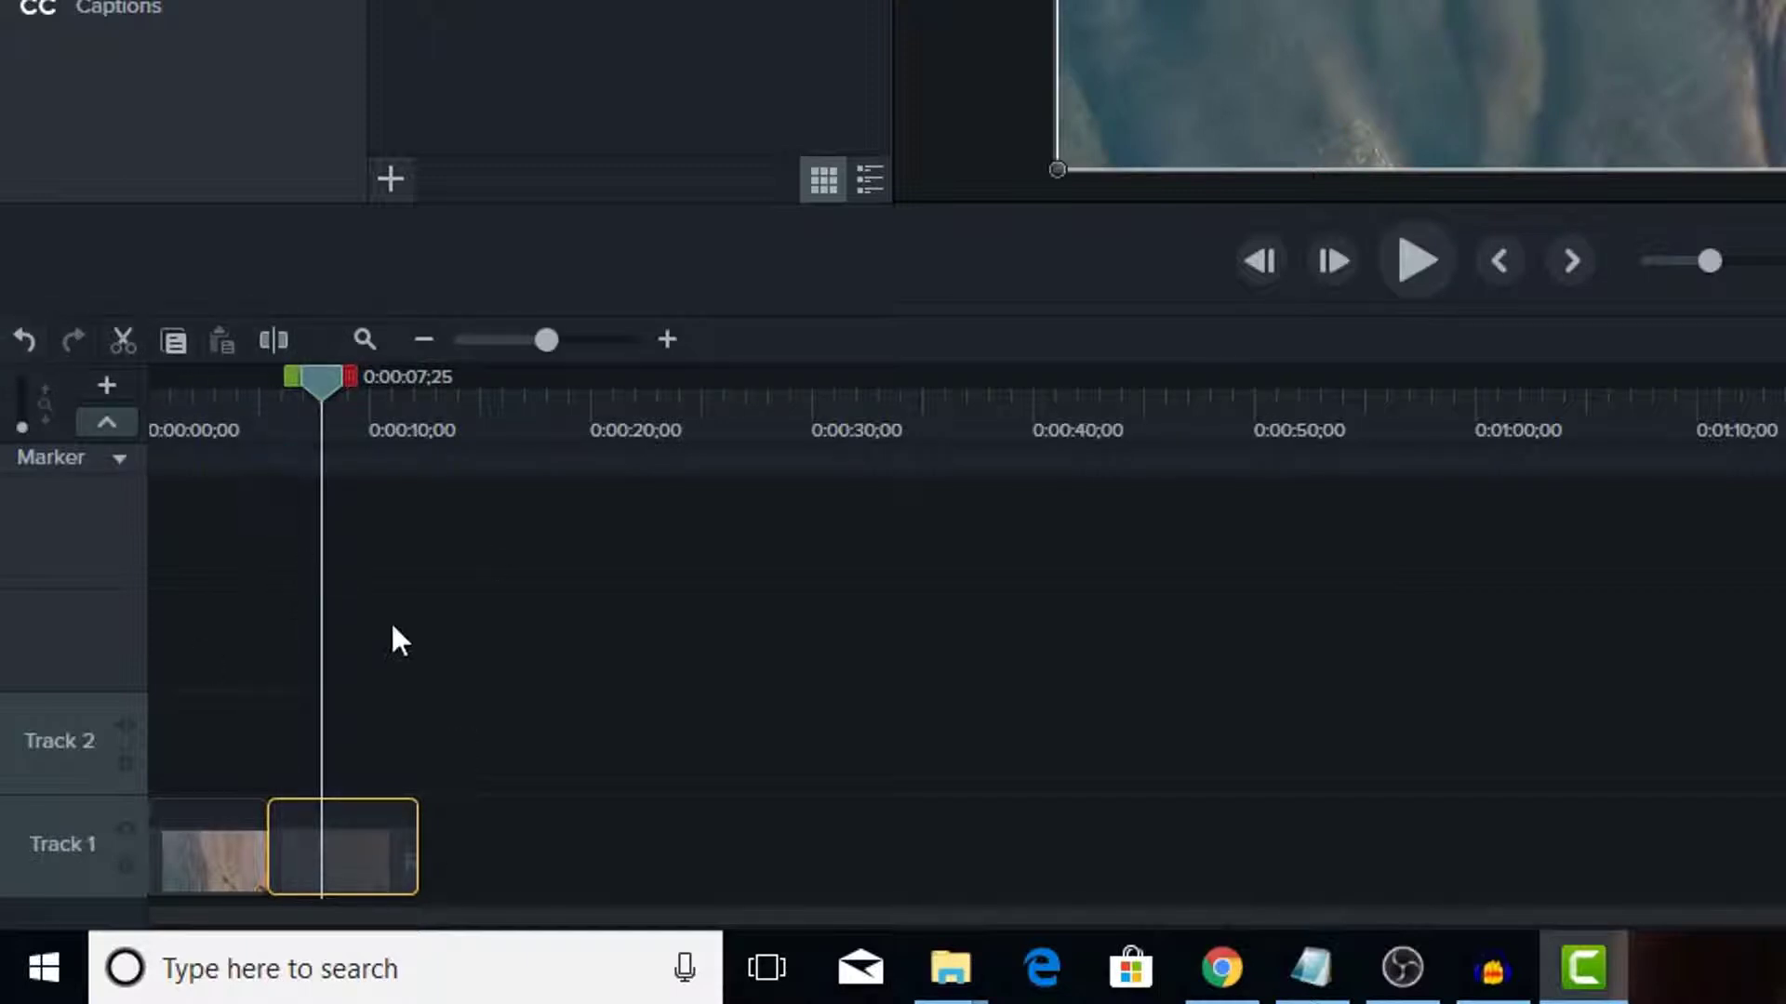
pyautogui.click(26, 394)
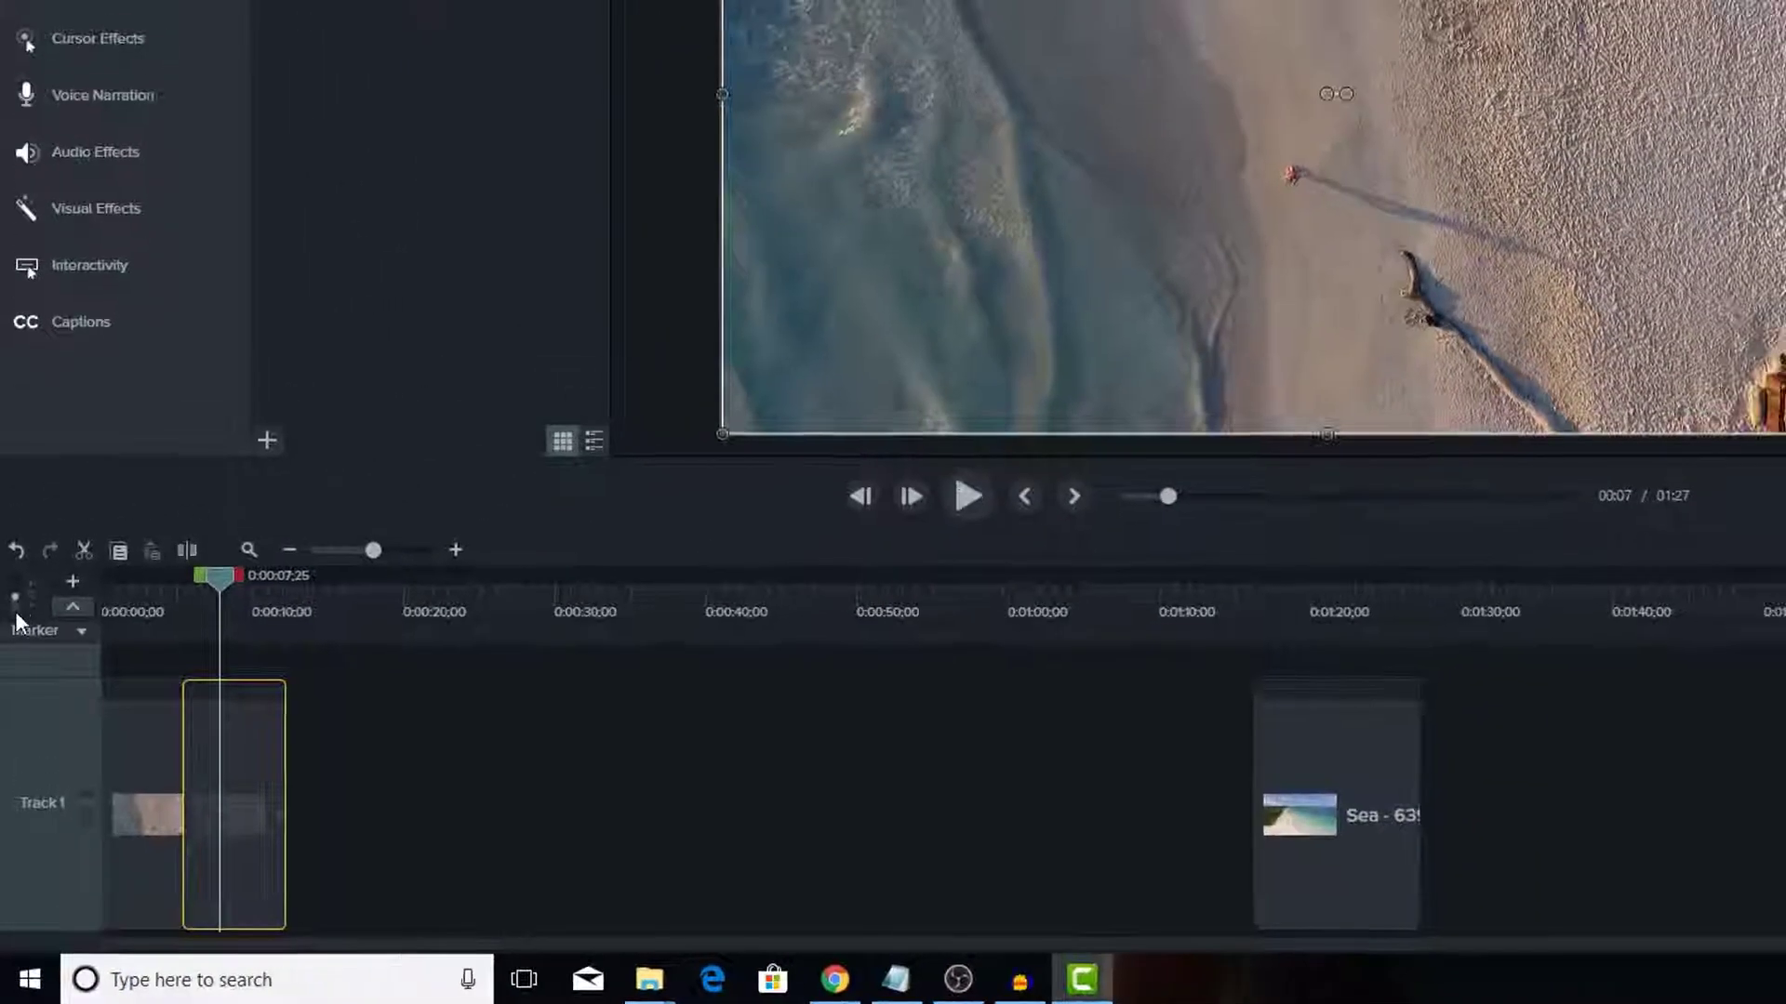
pyautogui.click(15, 611)
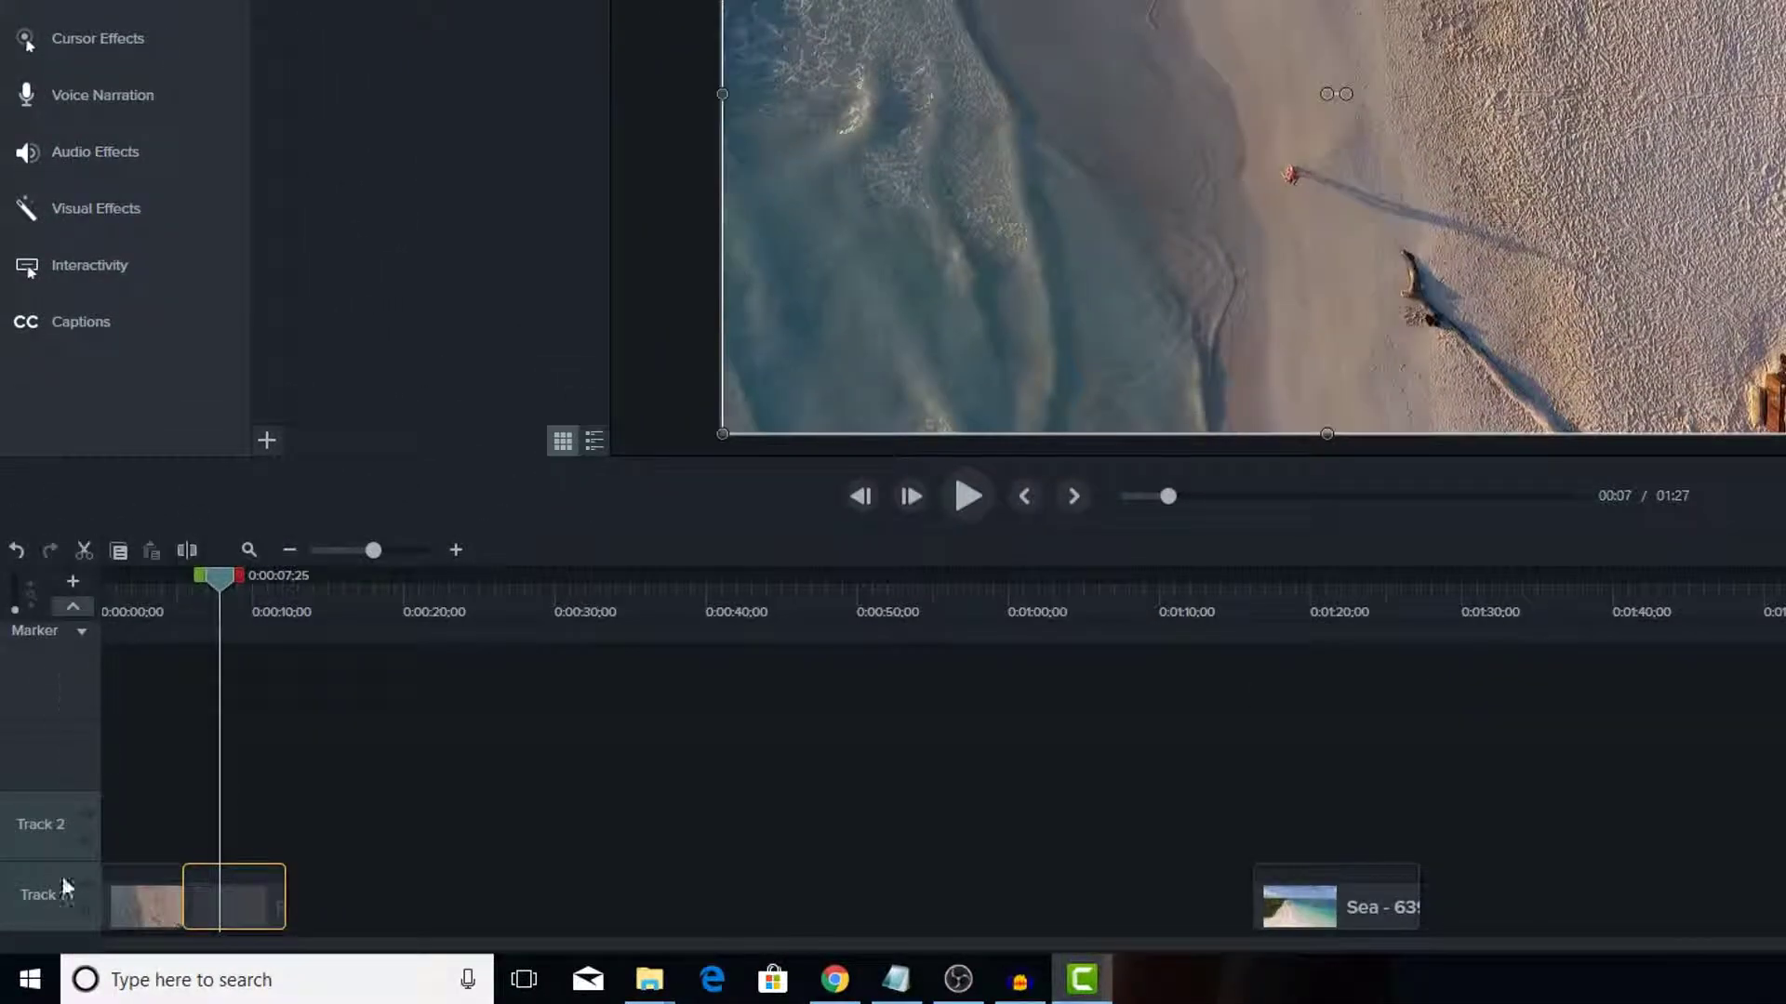
pyautogui.moveTo(19, 610); pyautogui.dragTo(25, 706)
# Step: Move the Sea - 6399 clip directly against the second Runner piece on Track 1 and undo that placement
pyautogui.moveTo(225, 621); pyautogui.dragTo(170, 613)
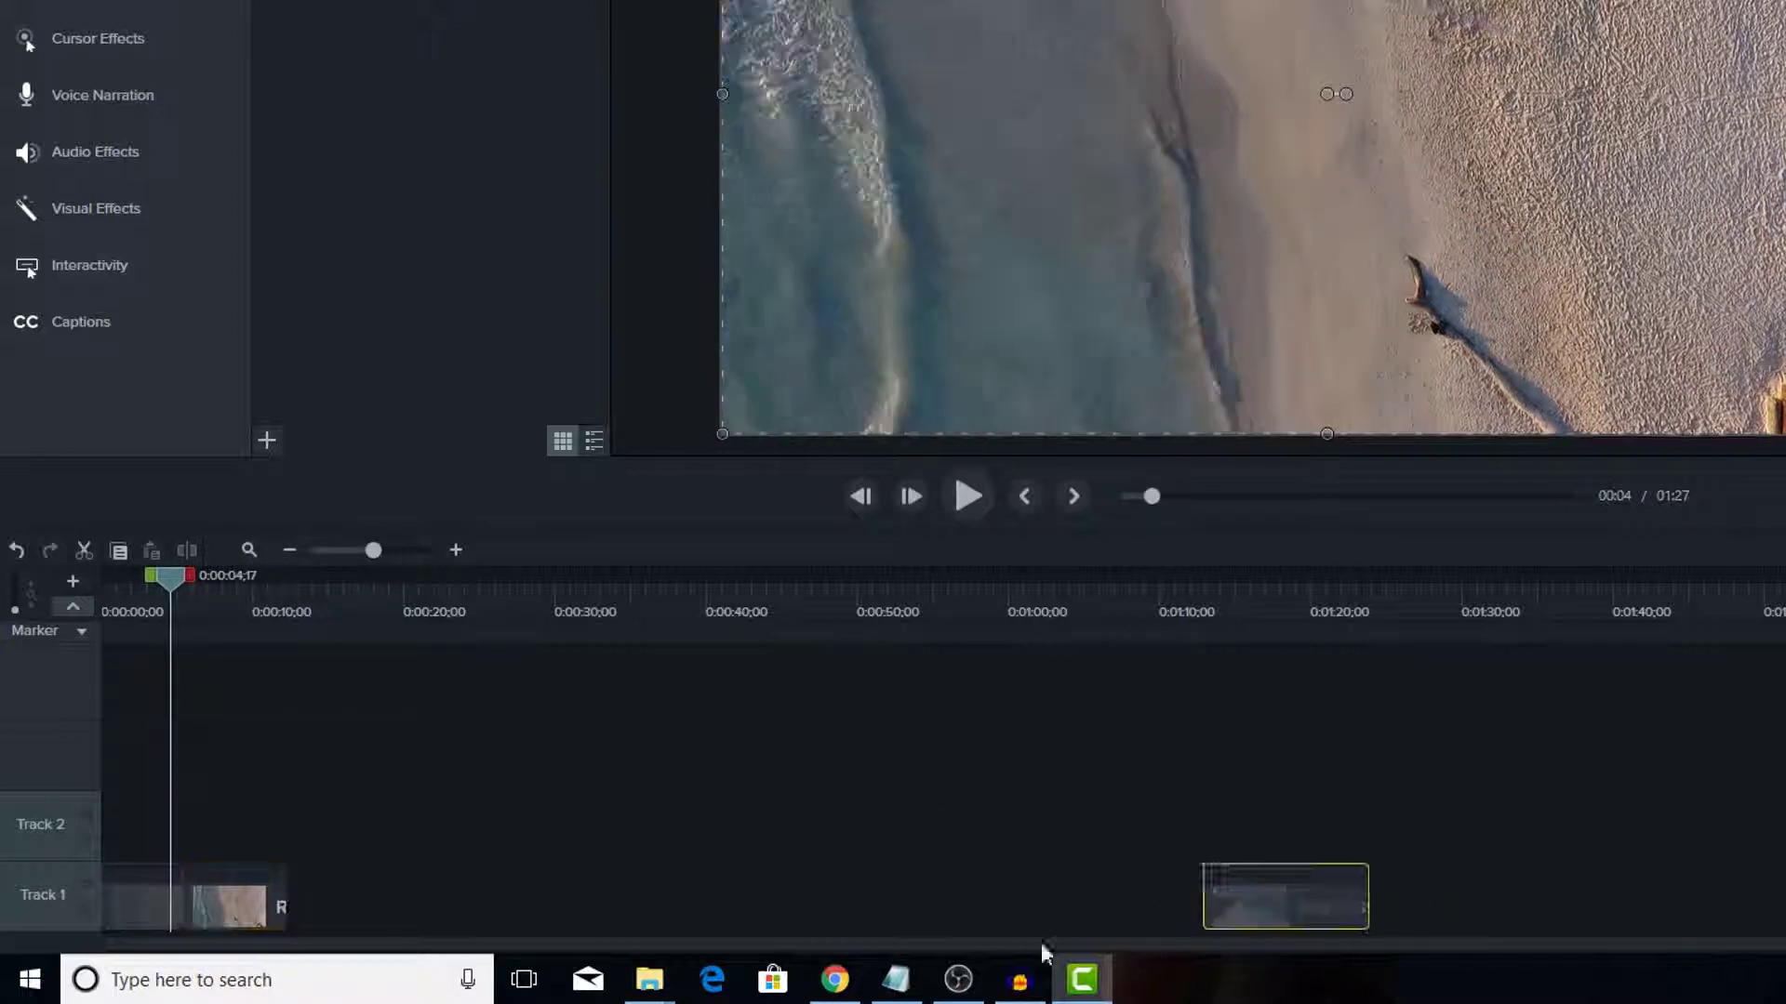
pyautogui.hotkey('ctrl', 'z')
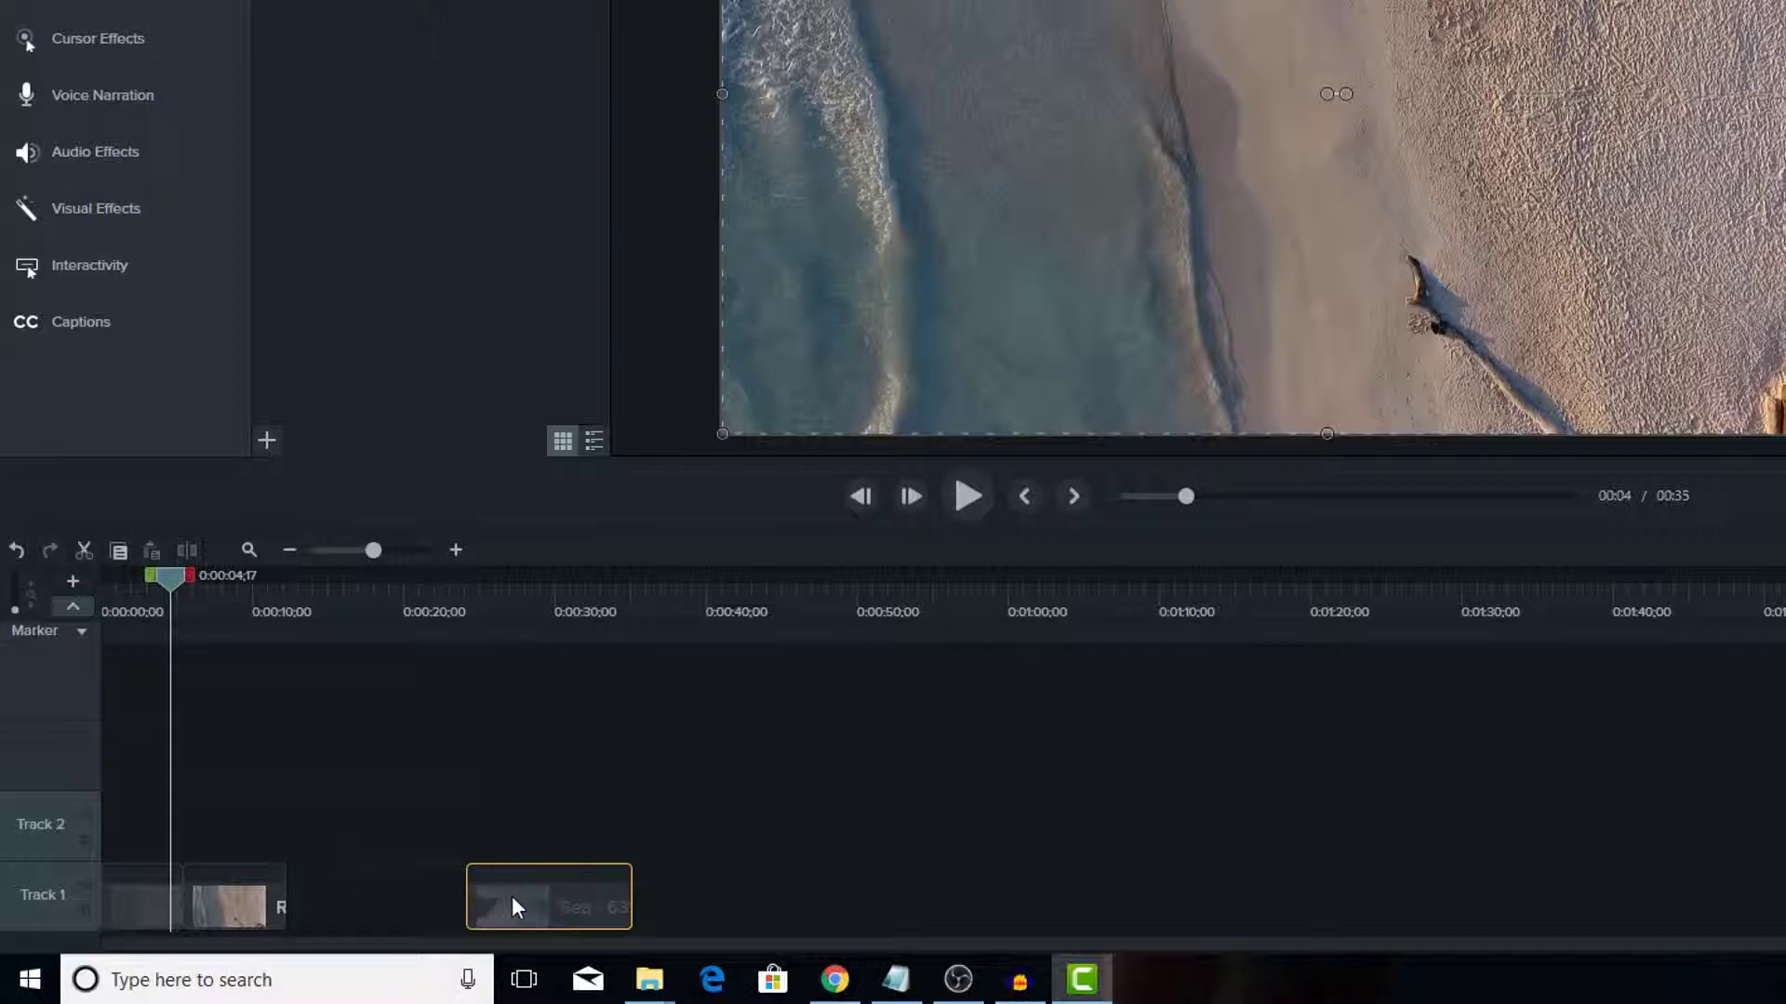
pyautogui.moveTo(511, 895); pyautogui.dragTo(335, 900)
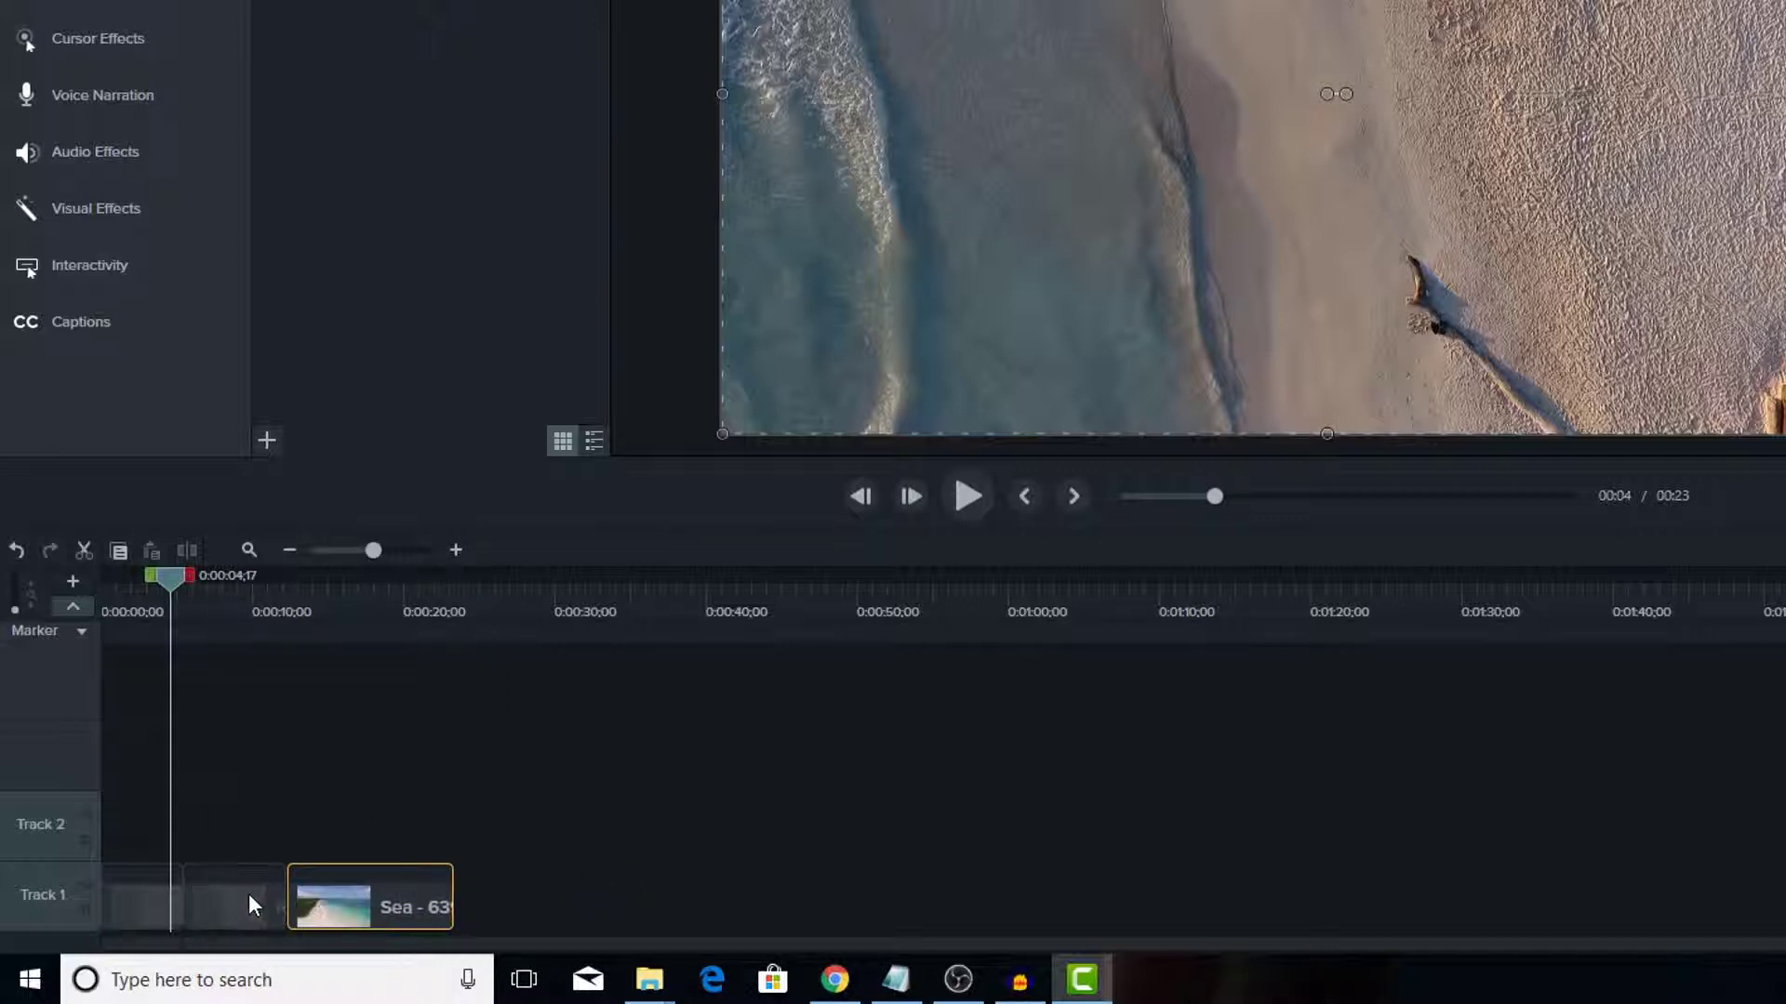
pyautogui.hotkey('ctrl', 'z')
# Step: Shift the second Runner piece to about 0:00:11 on Track 1 and place Sea - 6399 on Track 2 starting at 0:00:14;02
pyautogui.moveTo(203, 882); pyautogui.dragTo(292, 889)
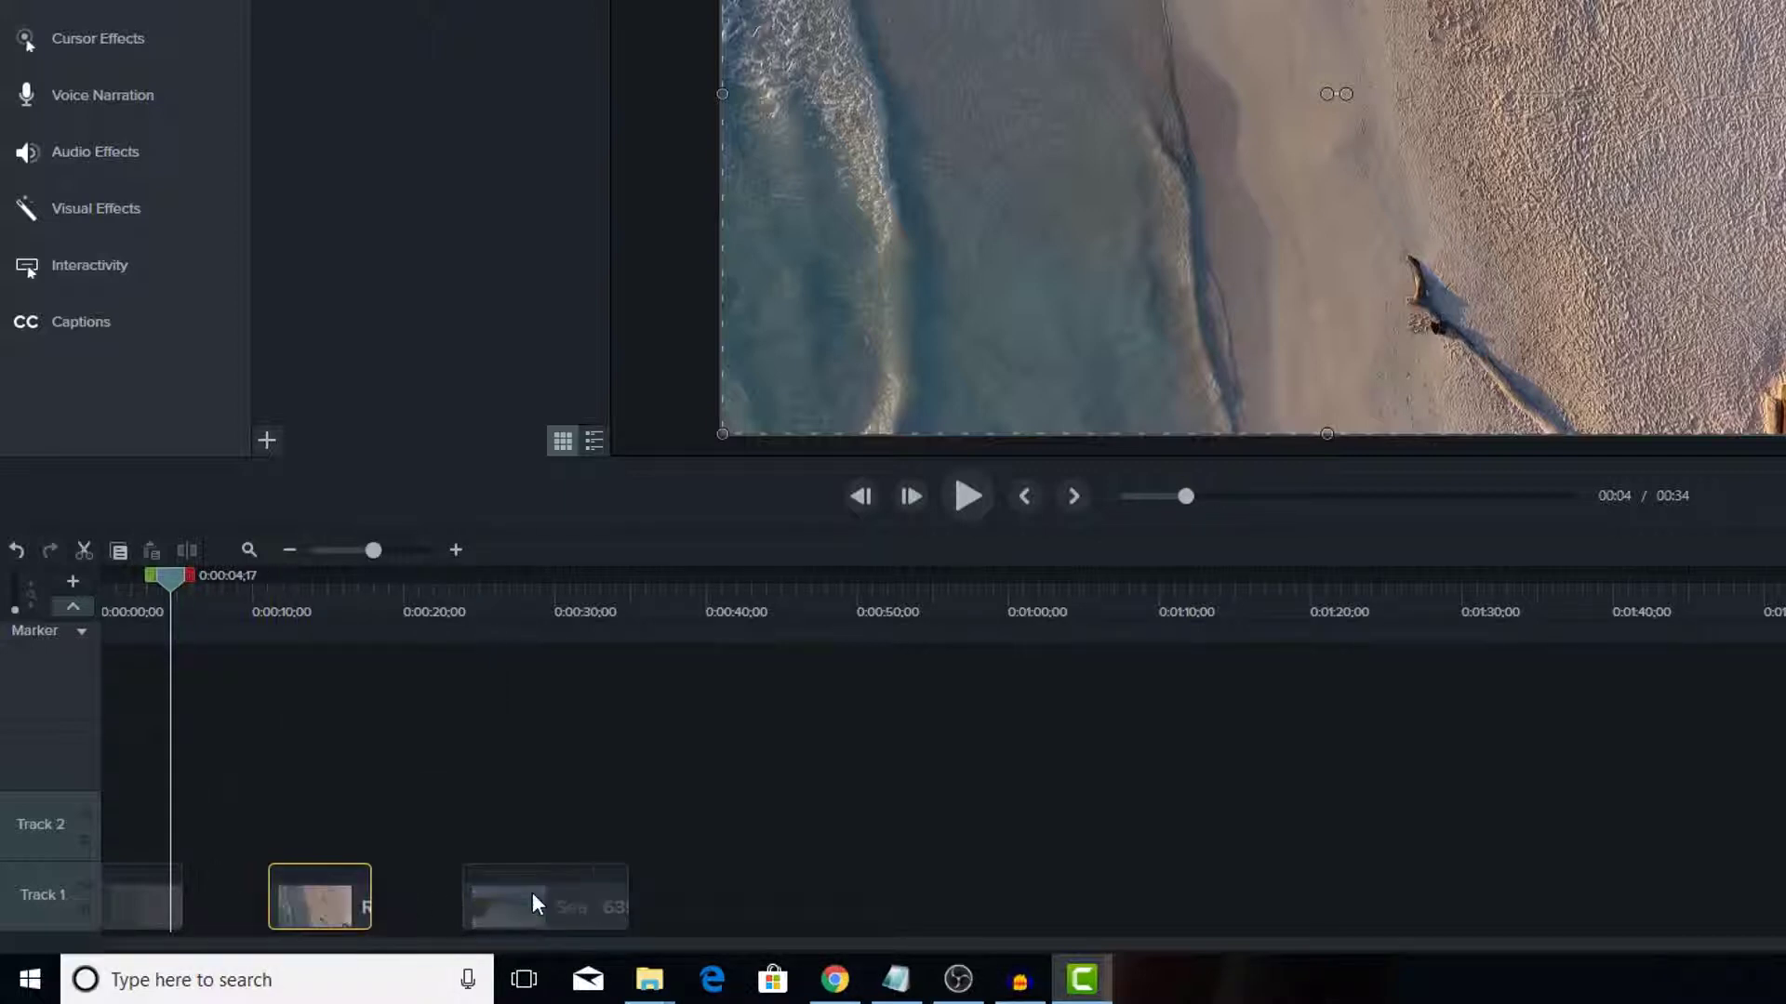
pyautogui.moveTo(532, 902); pyautogui.dragTo(370, 839)
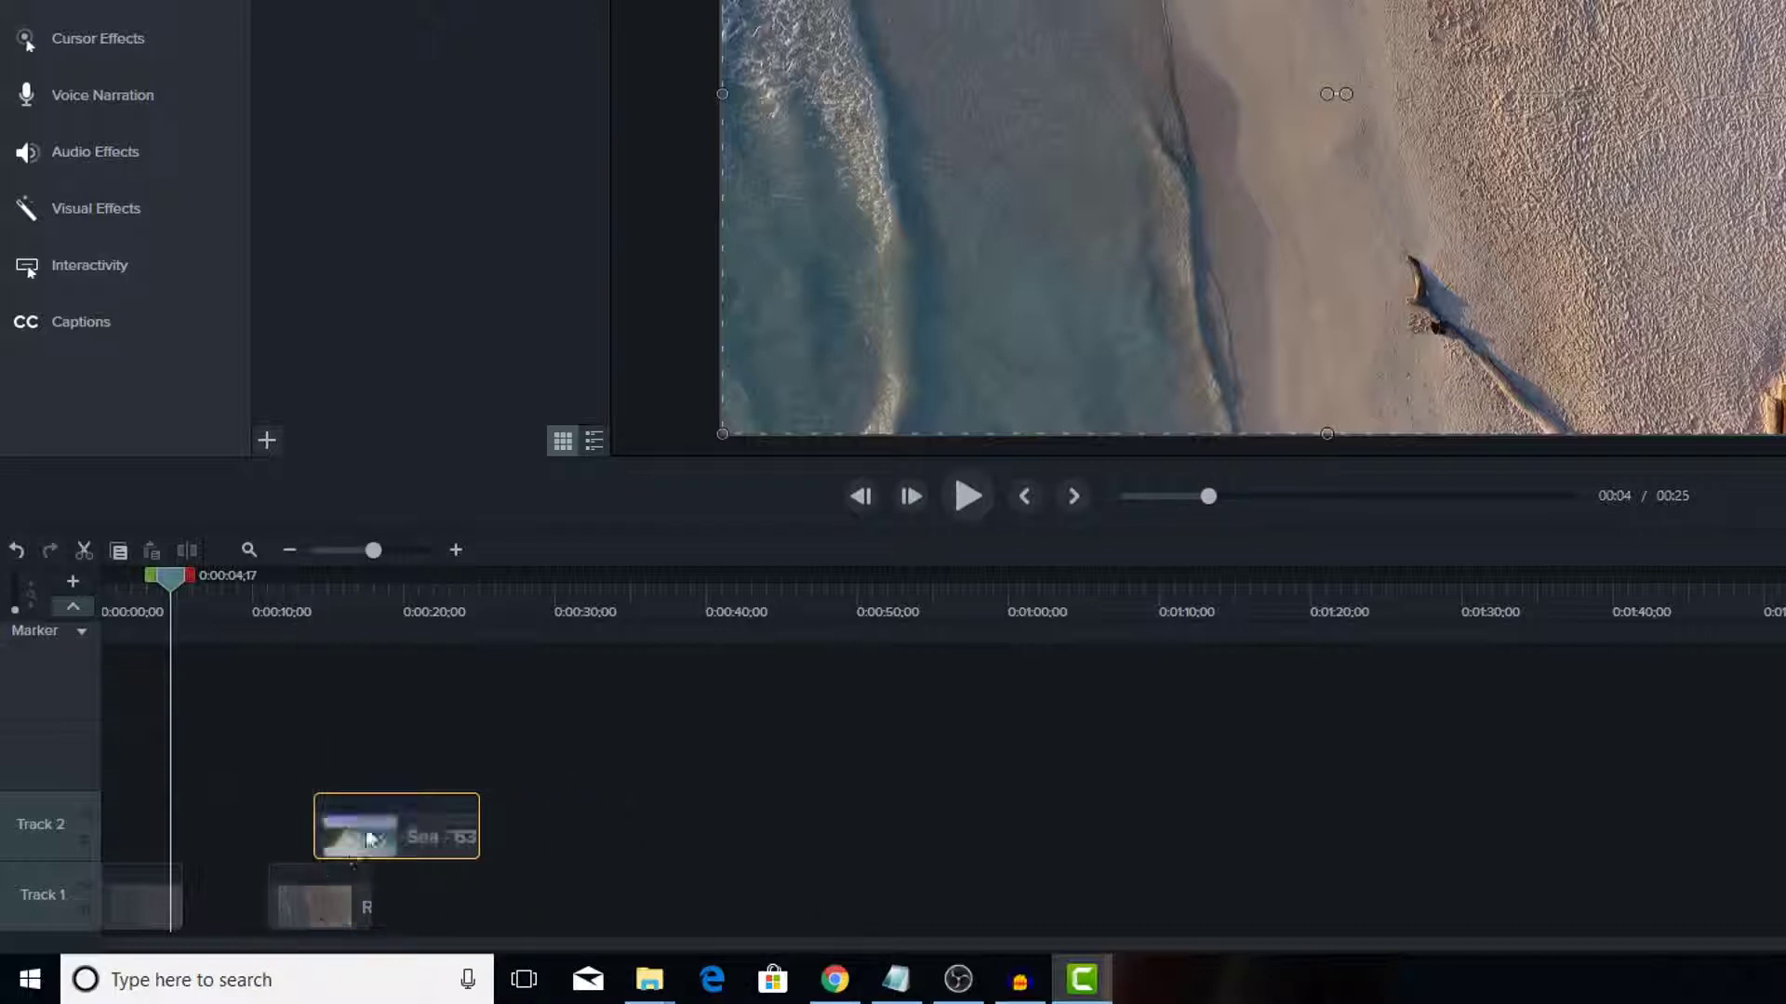
# Step: Play the timeline from 0:00:11;12 to preview the clips overlapping on Track 1 and Track 2
pyautogui.click(273, 603)
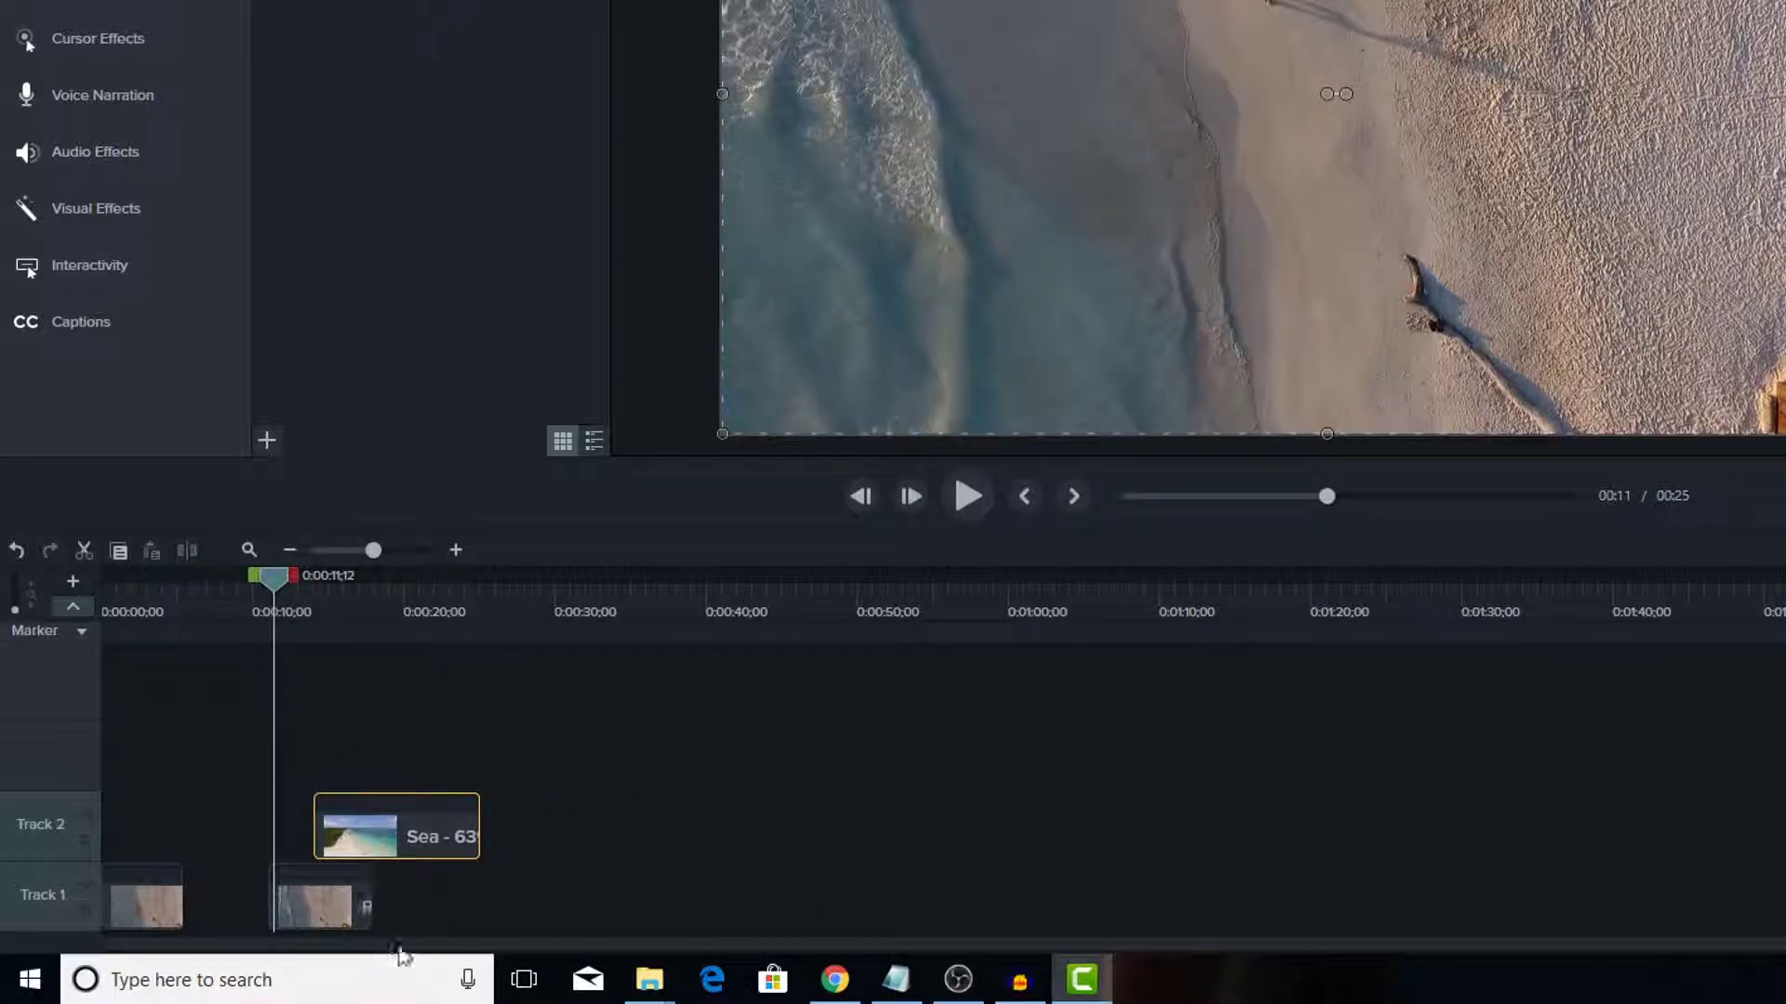
pyautogui.moveTo(398, 807); pyautogui.dragTo(365, 807)
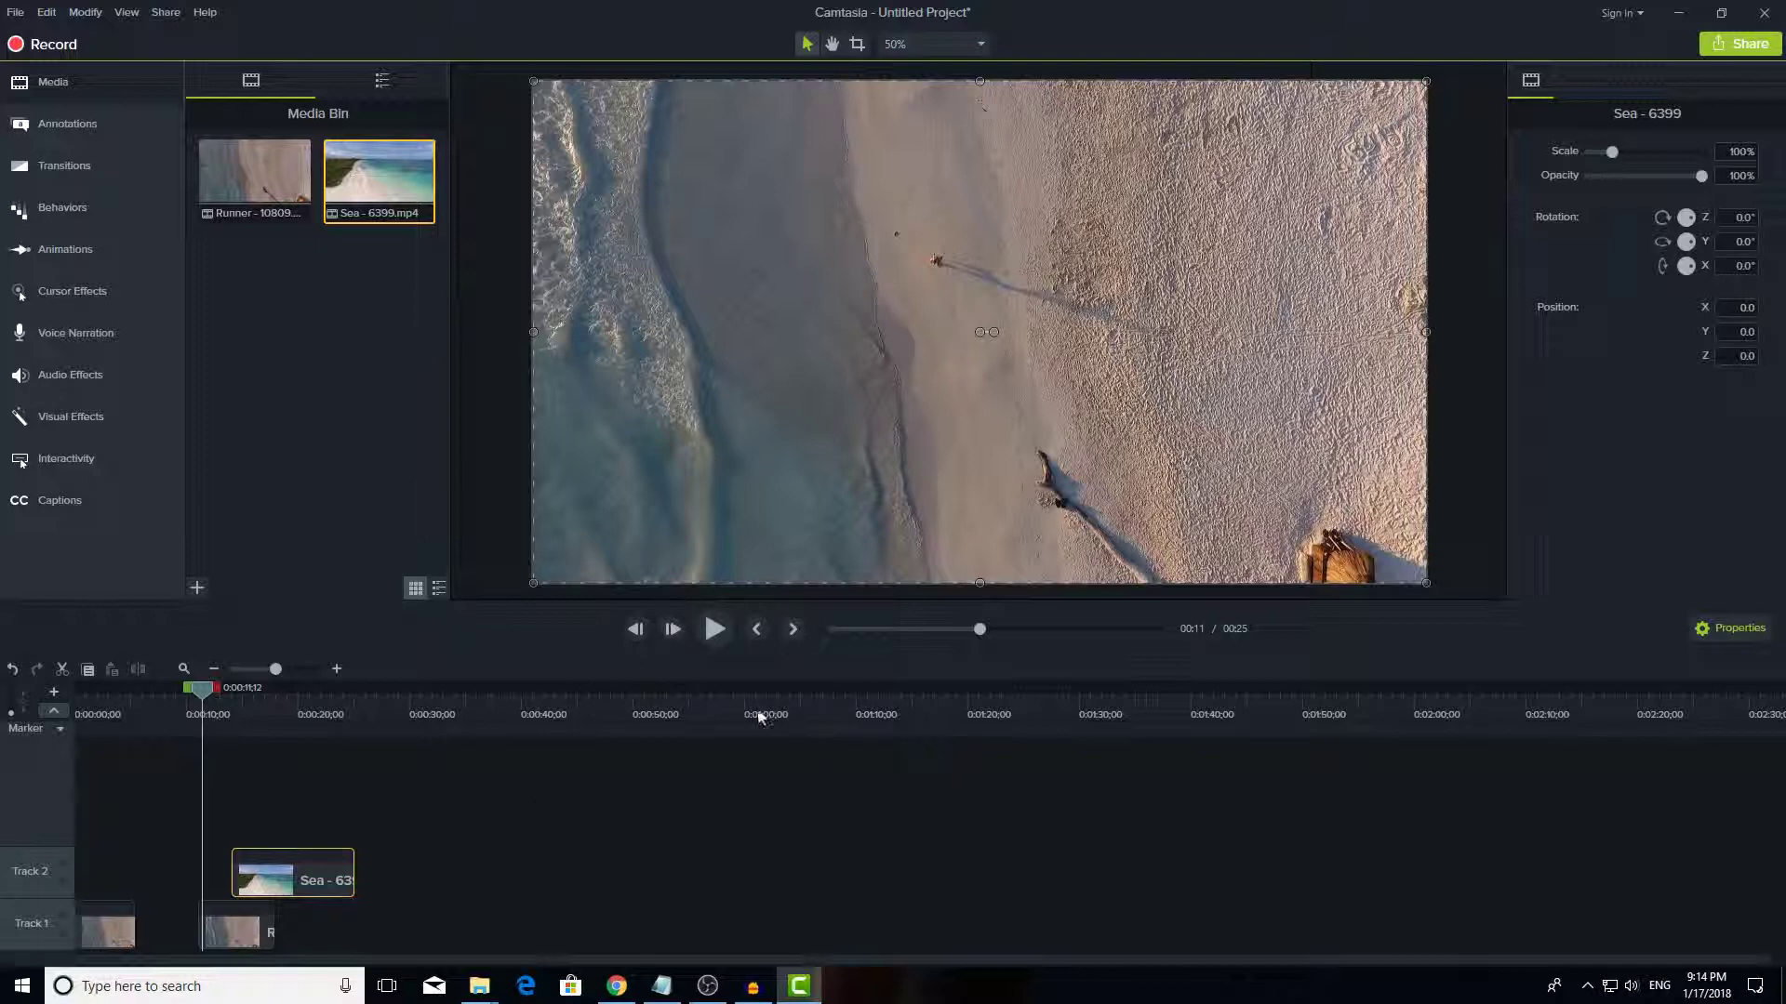
pyautogui.click(712, 630)
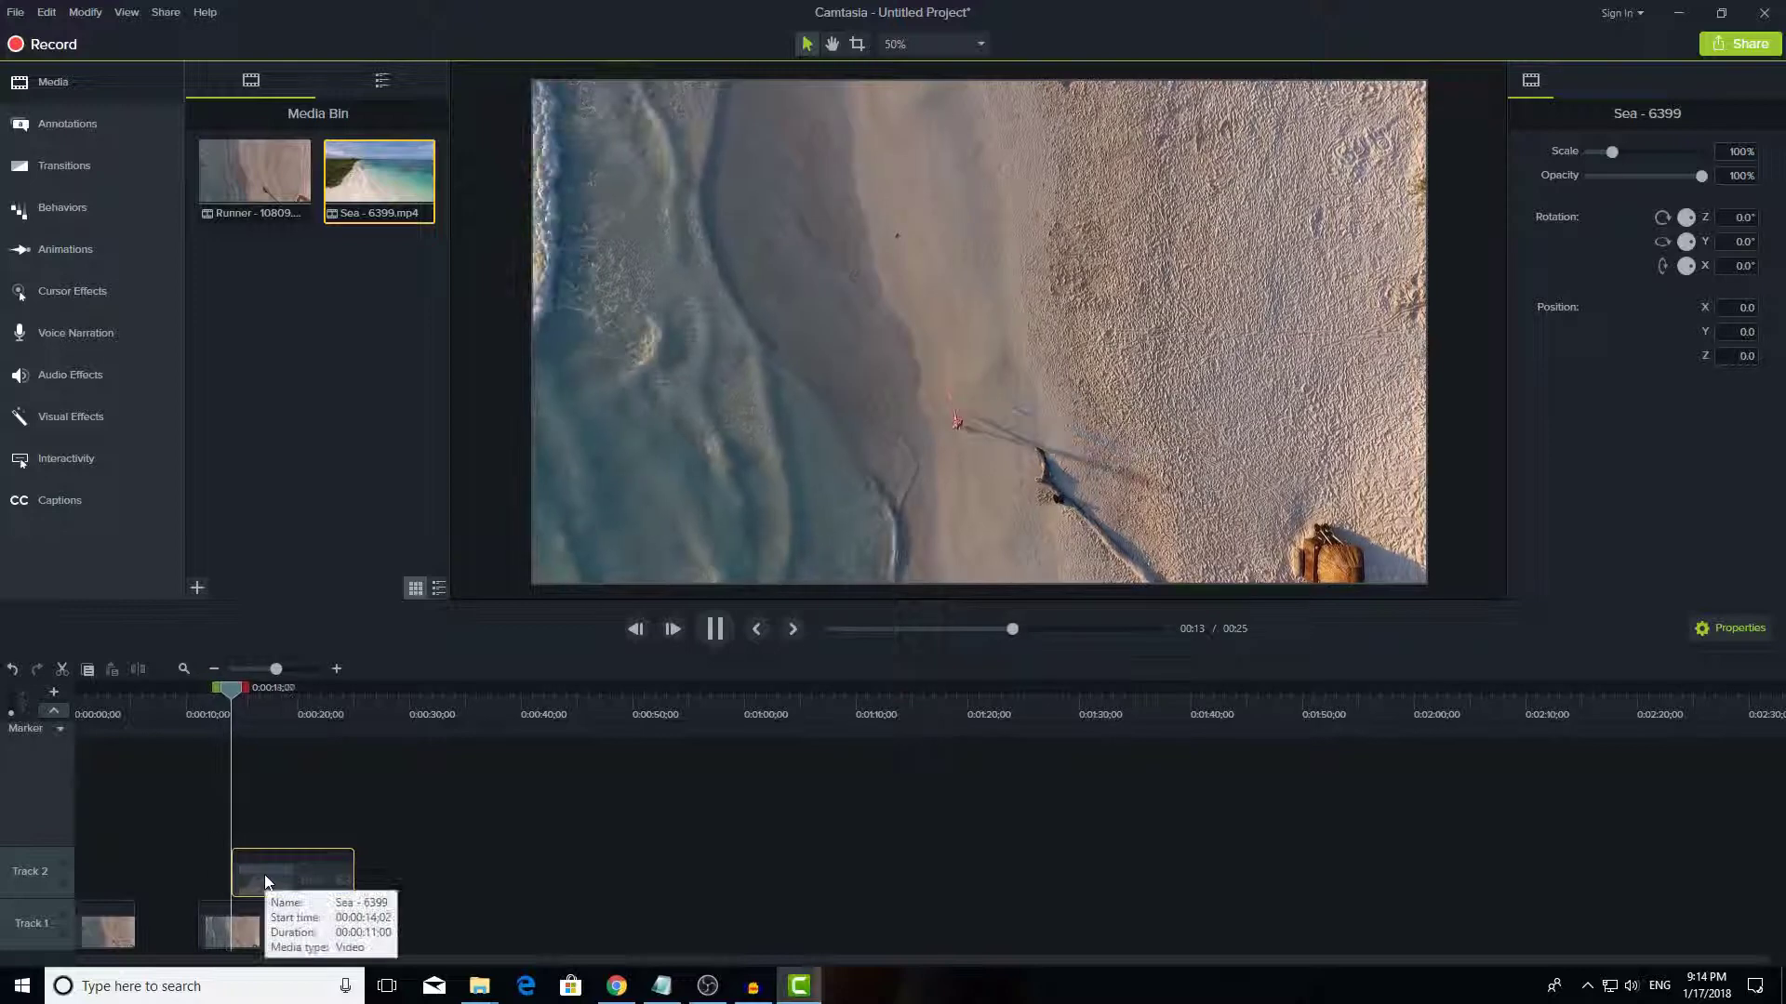
# Step: Pause the preview and add the white text rectangle callout from the Basic style near the top of the sea scene
pyautogui.press('space')
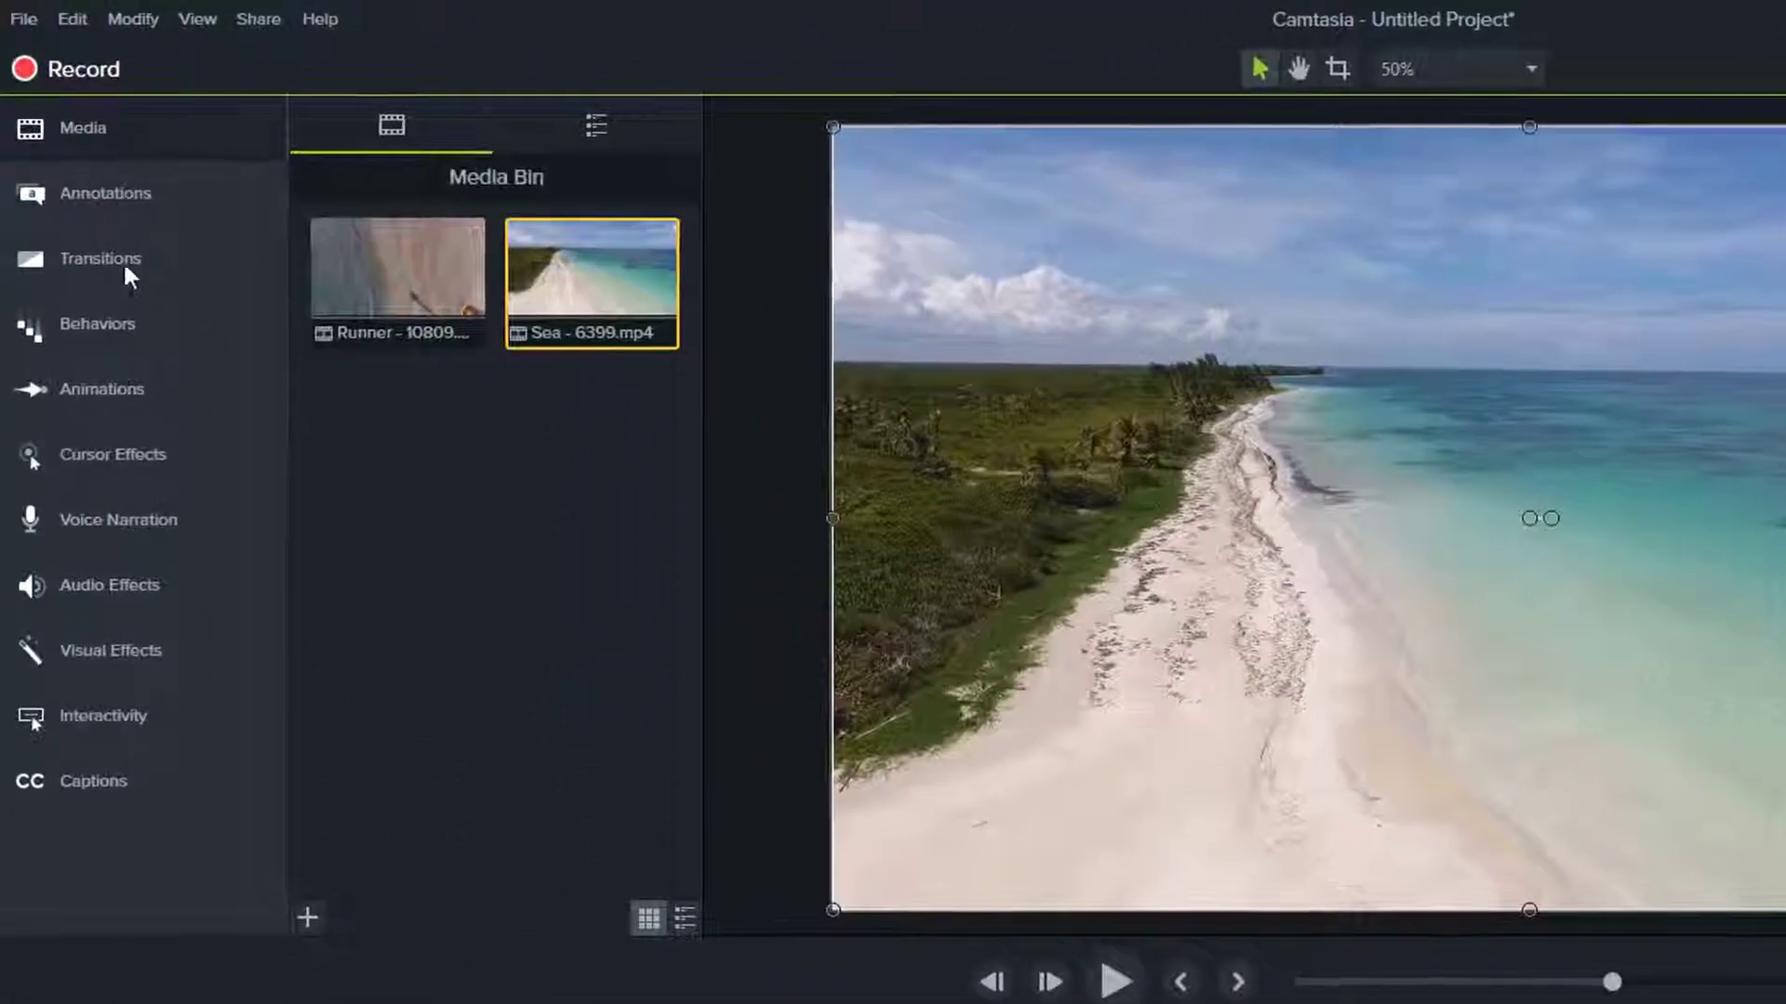
pyautogui.click(65, 128)
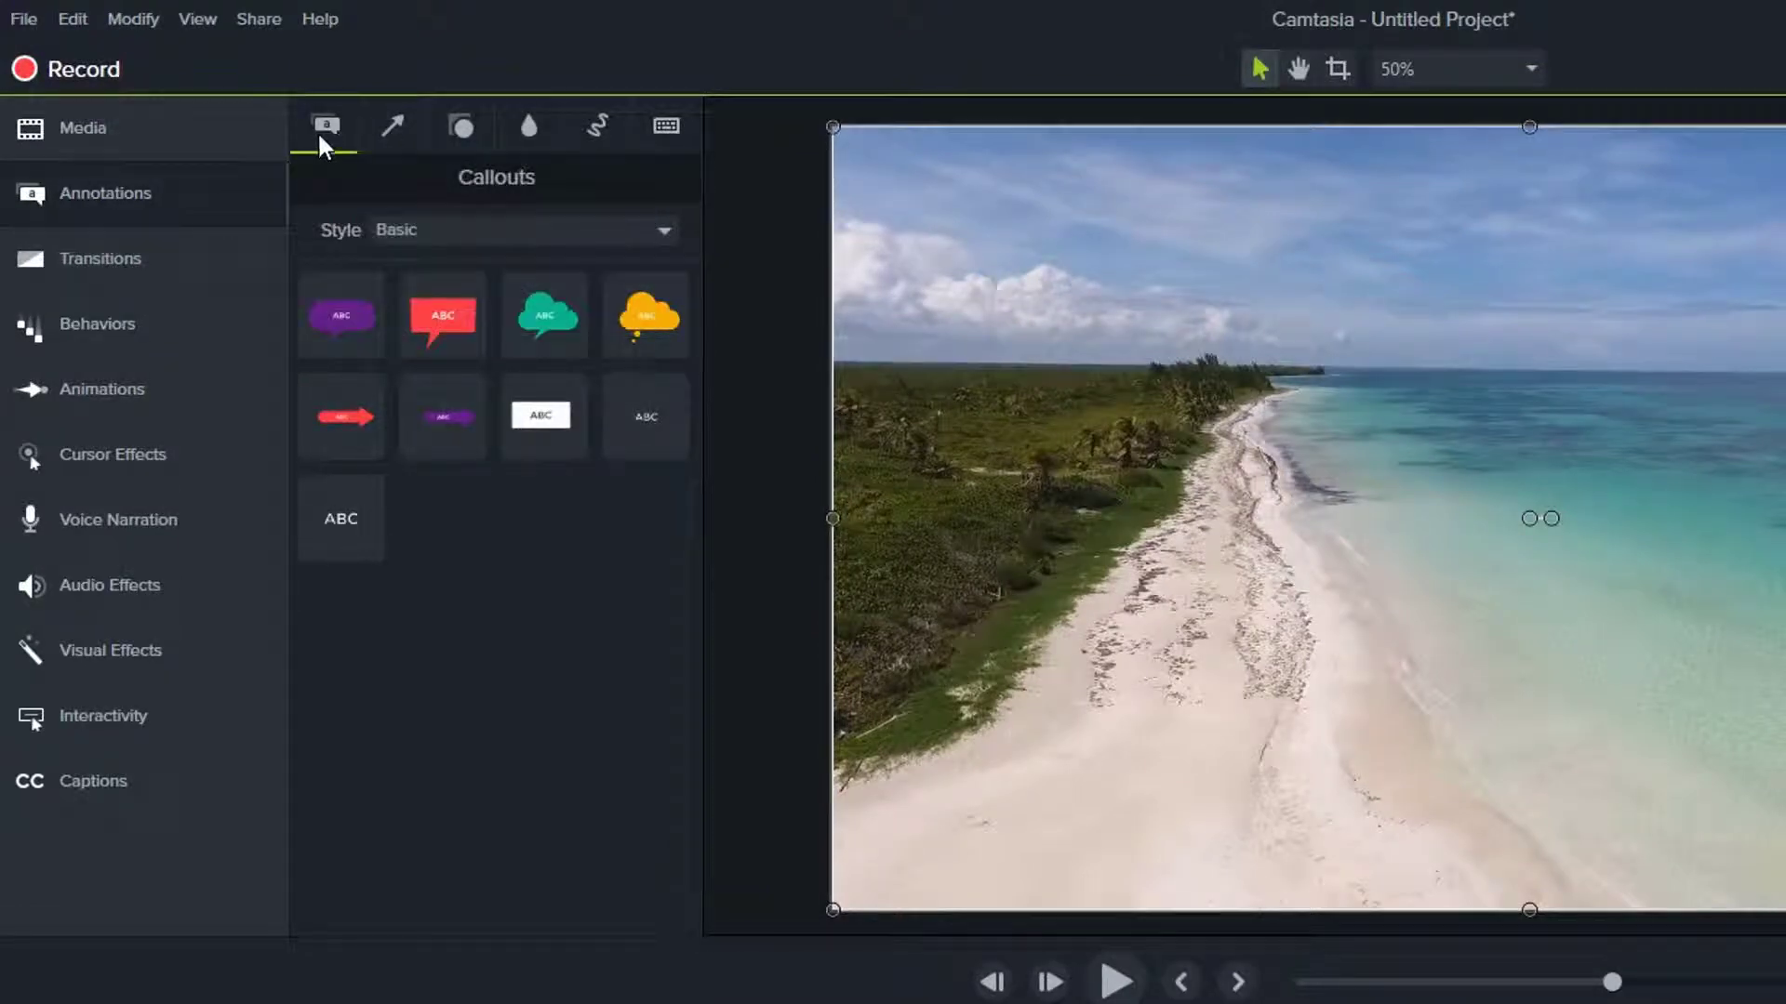
pyautogui.click(558, 230)
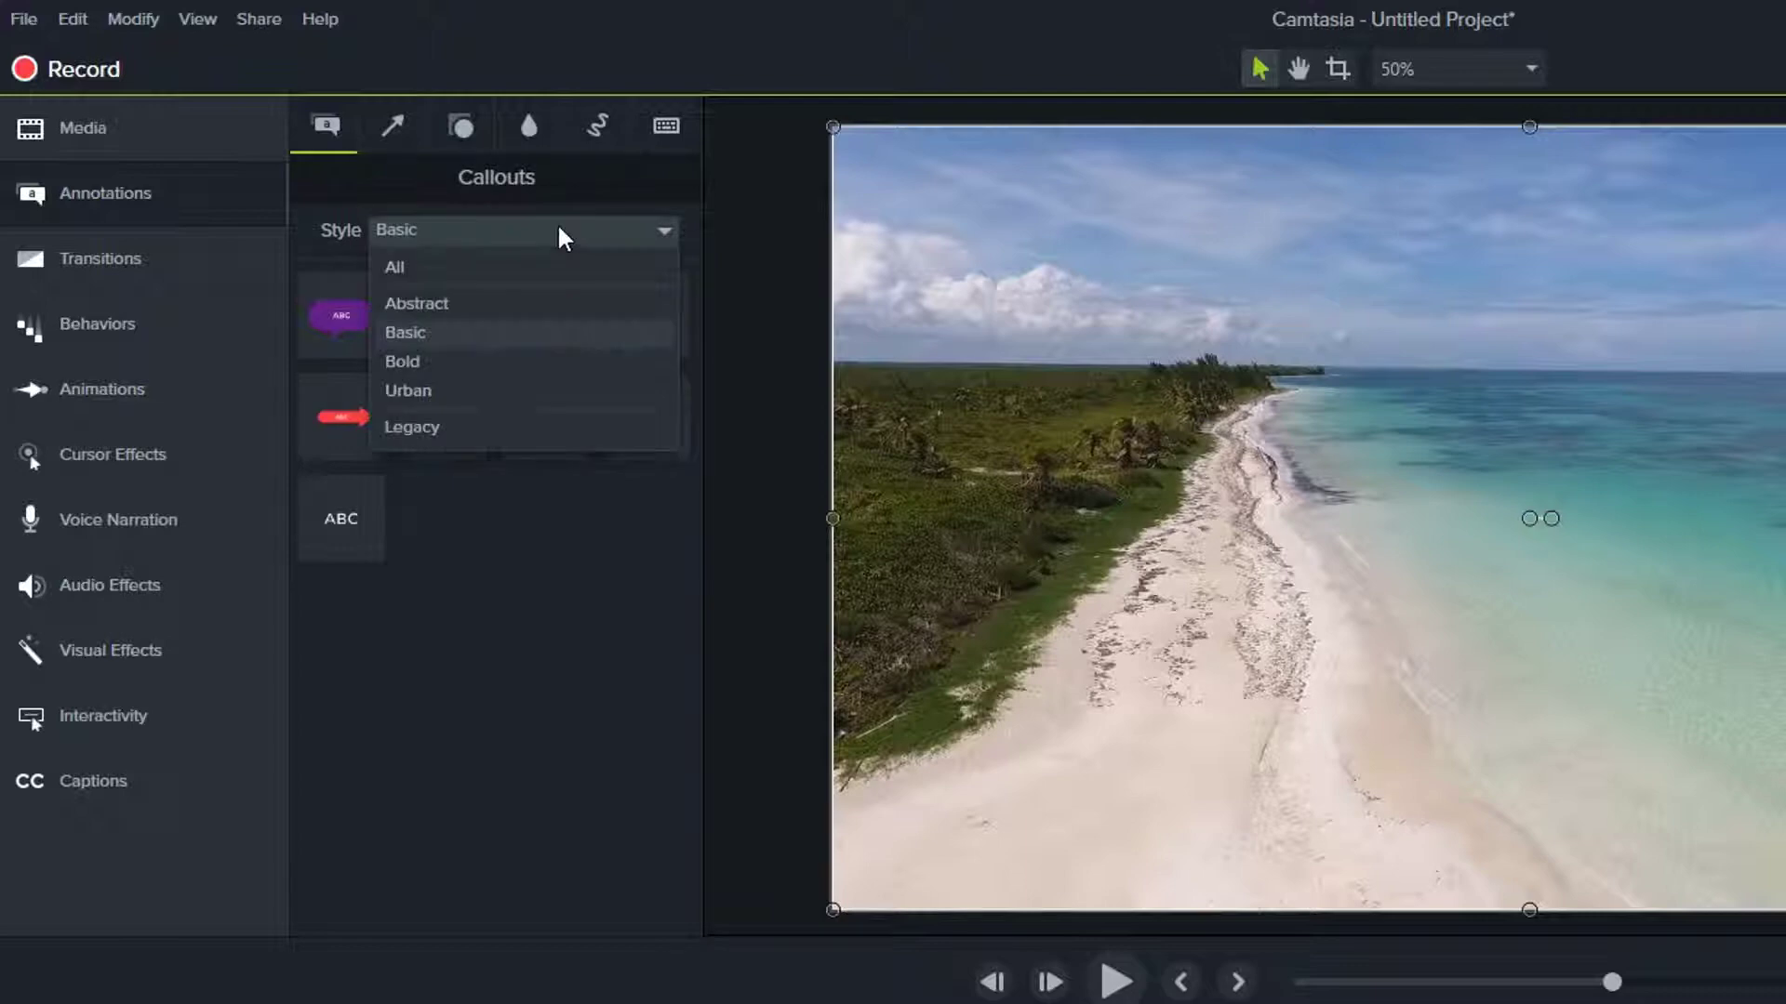
pyautogui.click(558, 230)
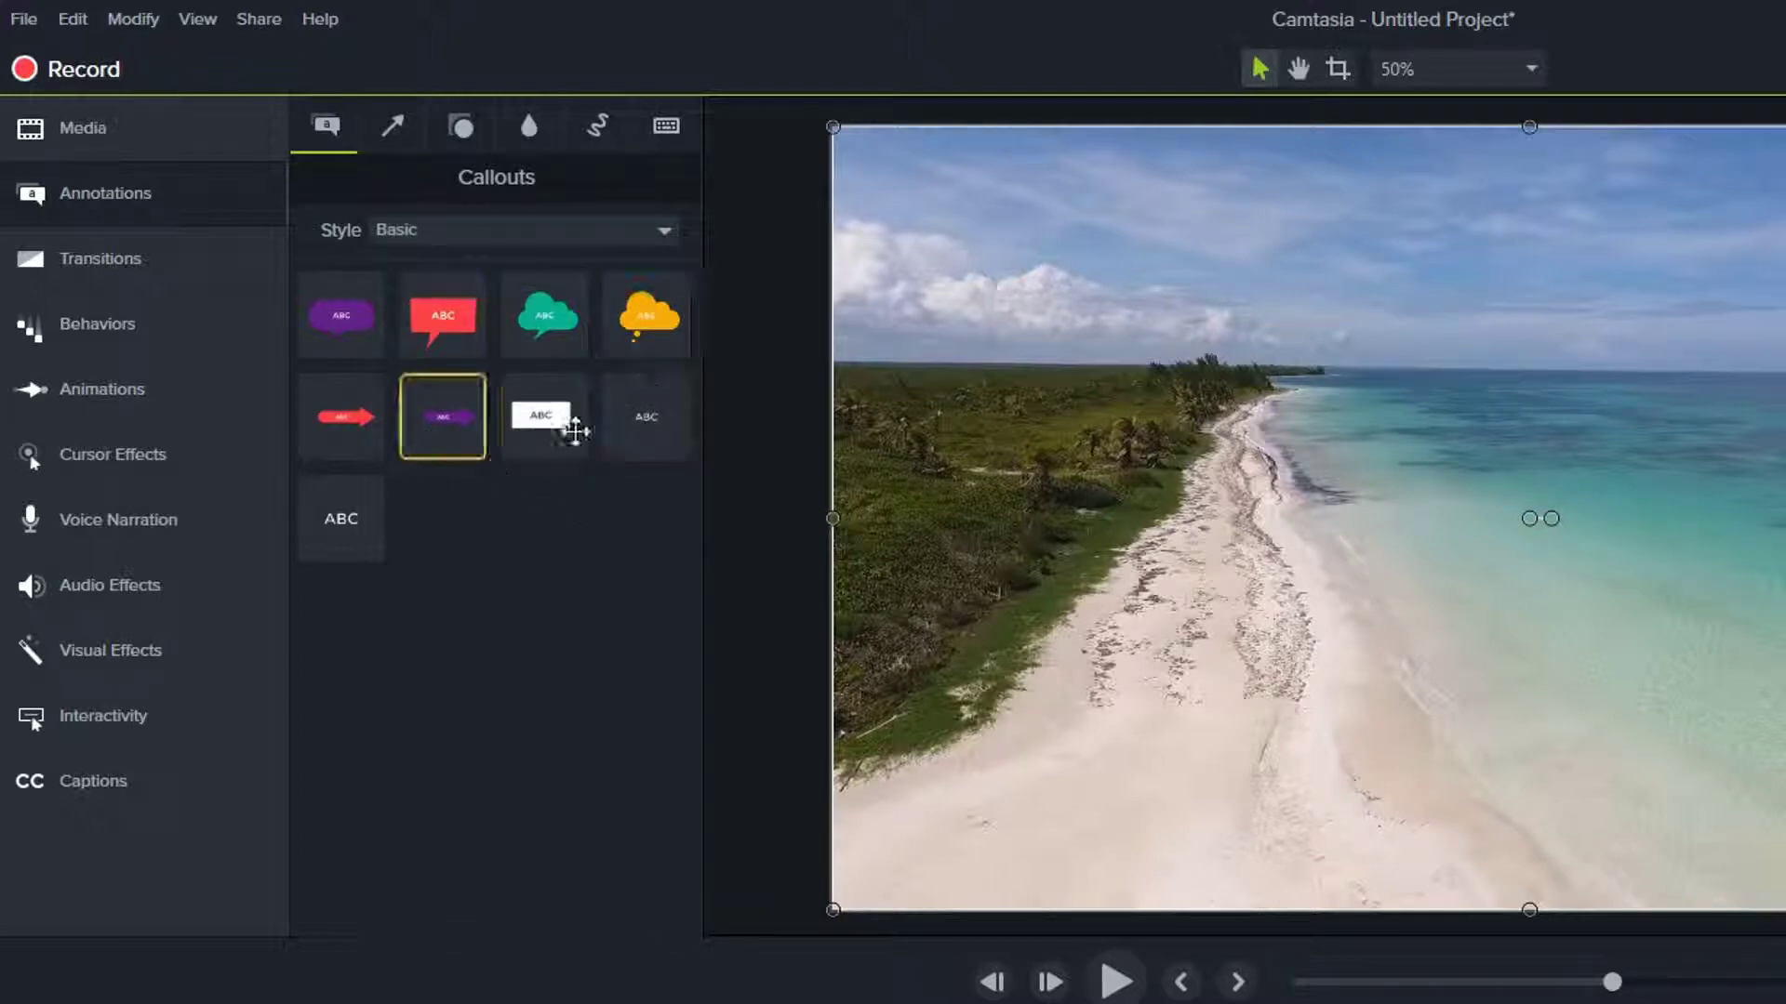
pyautogui.moveTo(543, 417); pyautogui.dragTo(1378, 308)
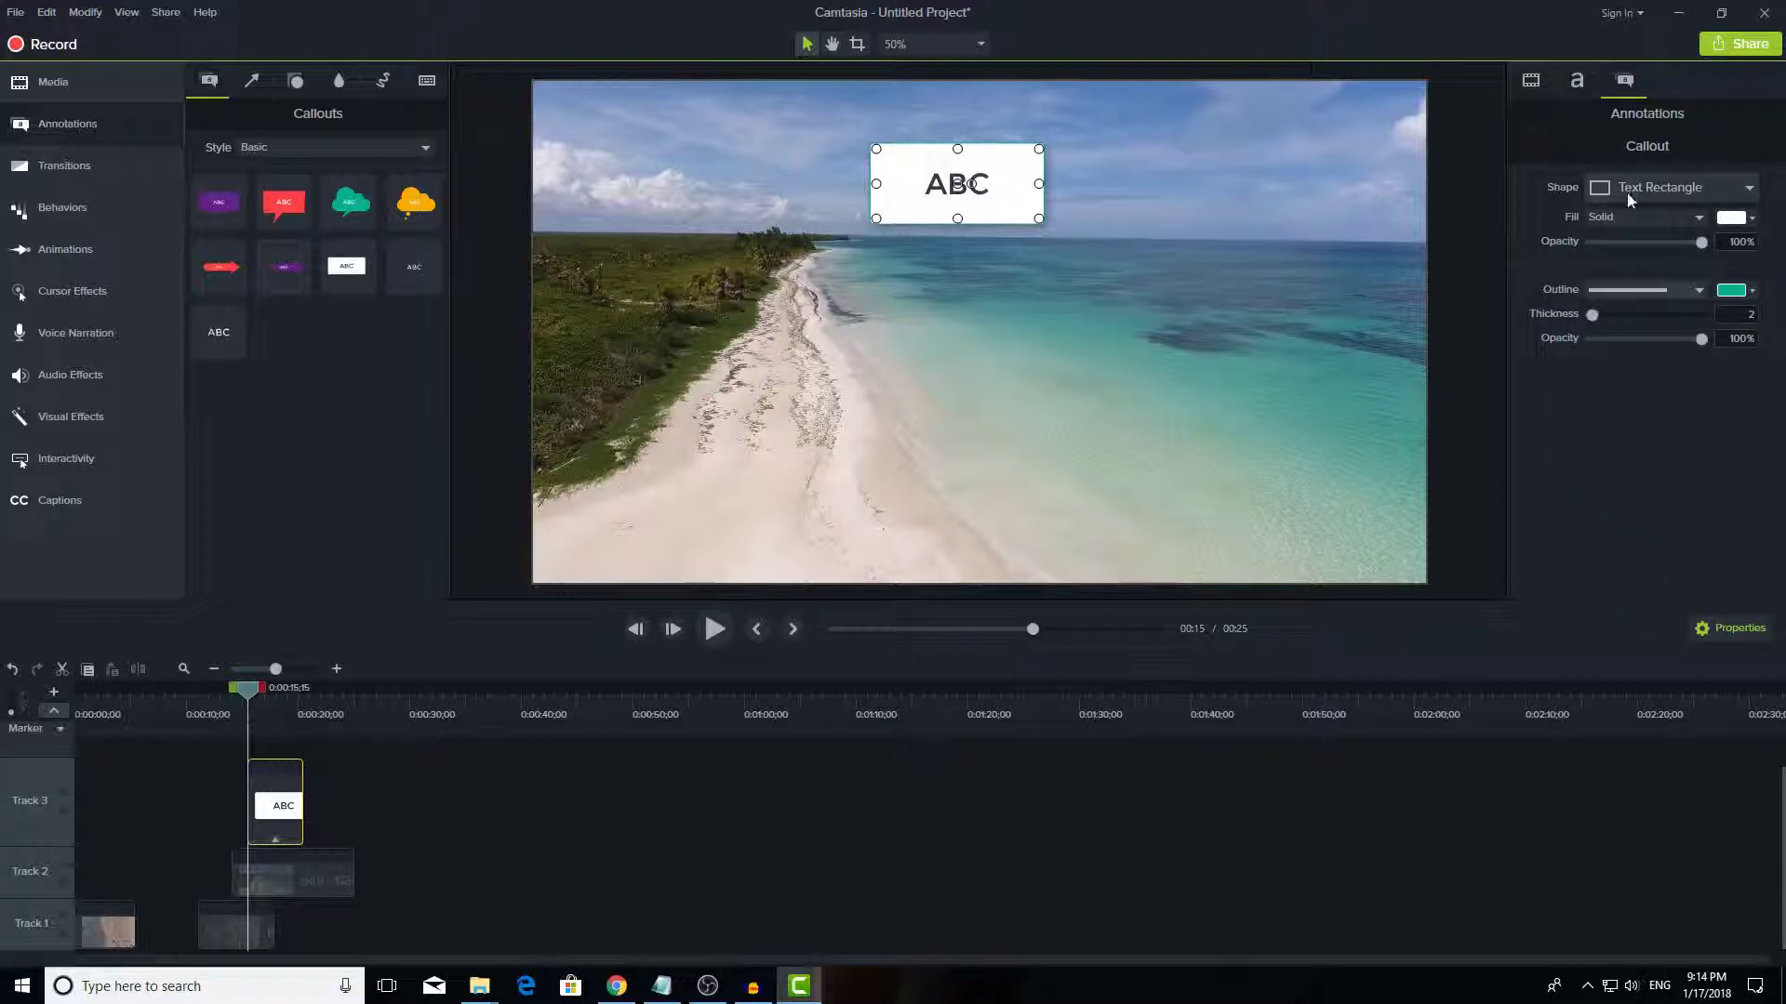
# Step: Set the white callout's font color to yellow and replace its text with "Hi Youtube"
pyautogui.click(271, 884)
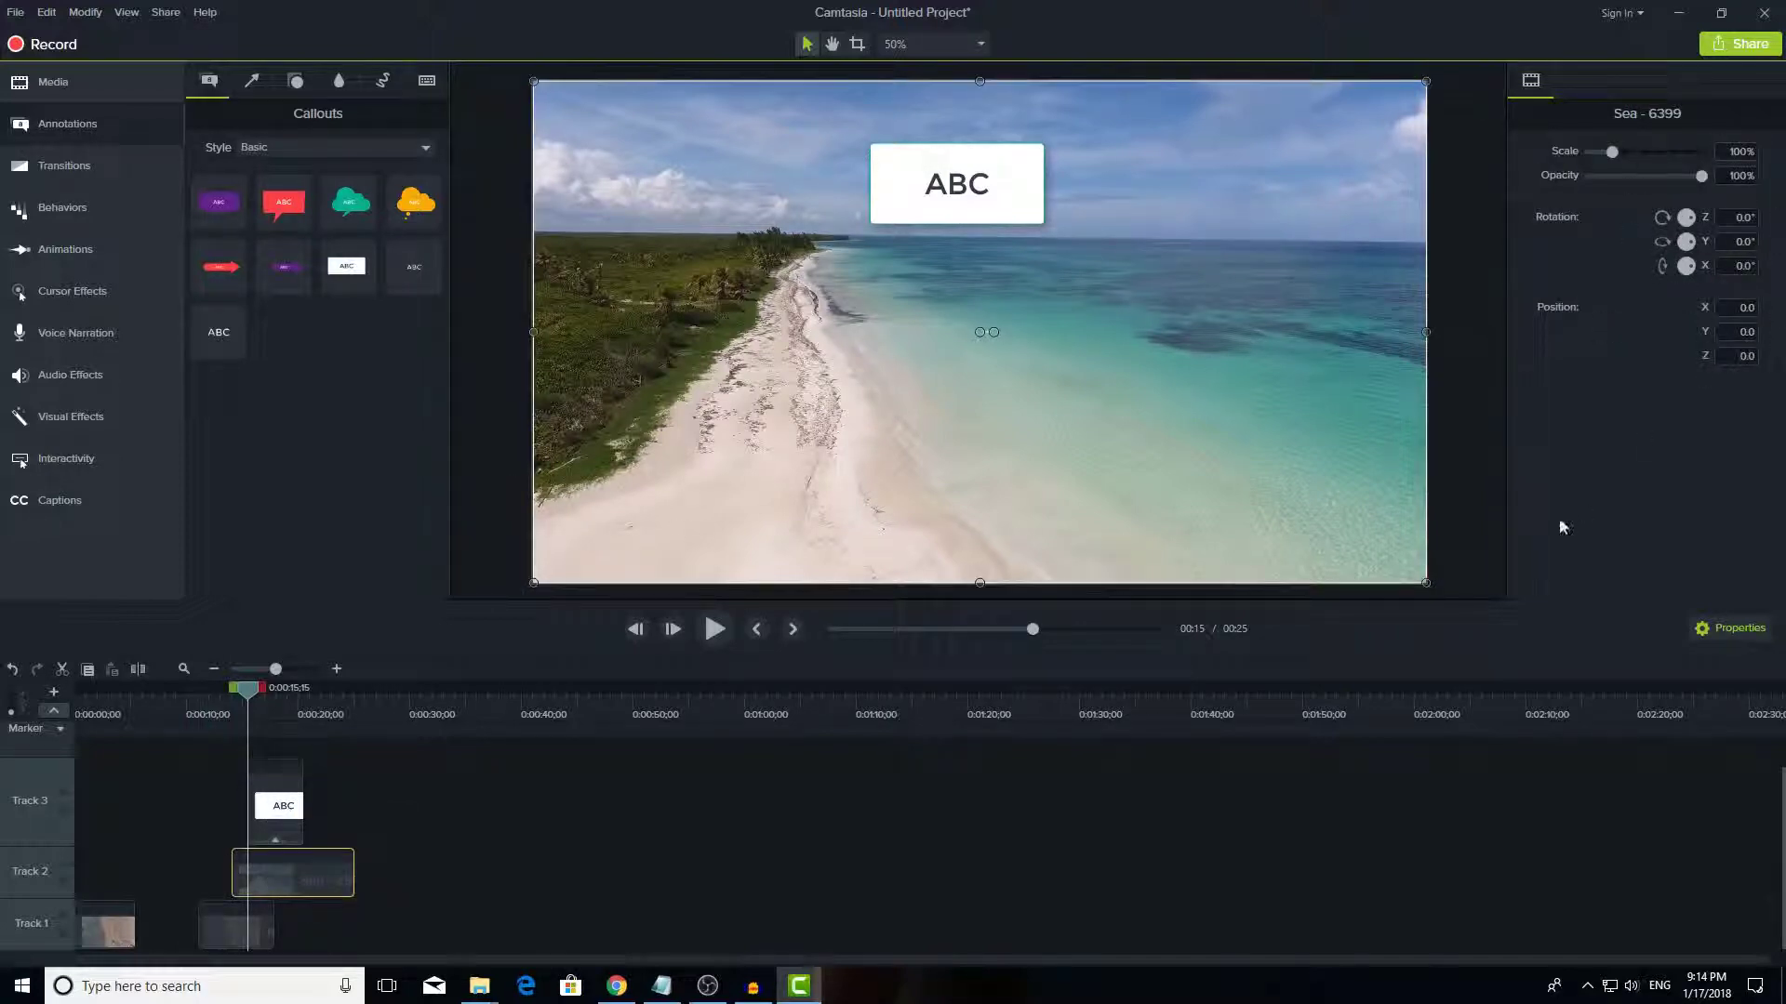
pyautogui.click(966, 206)
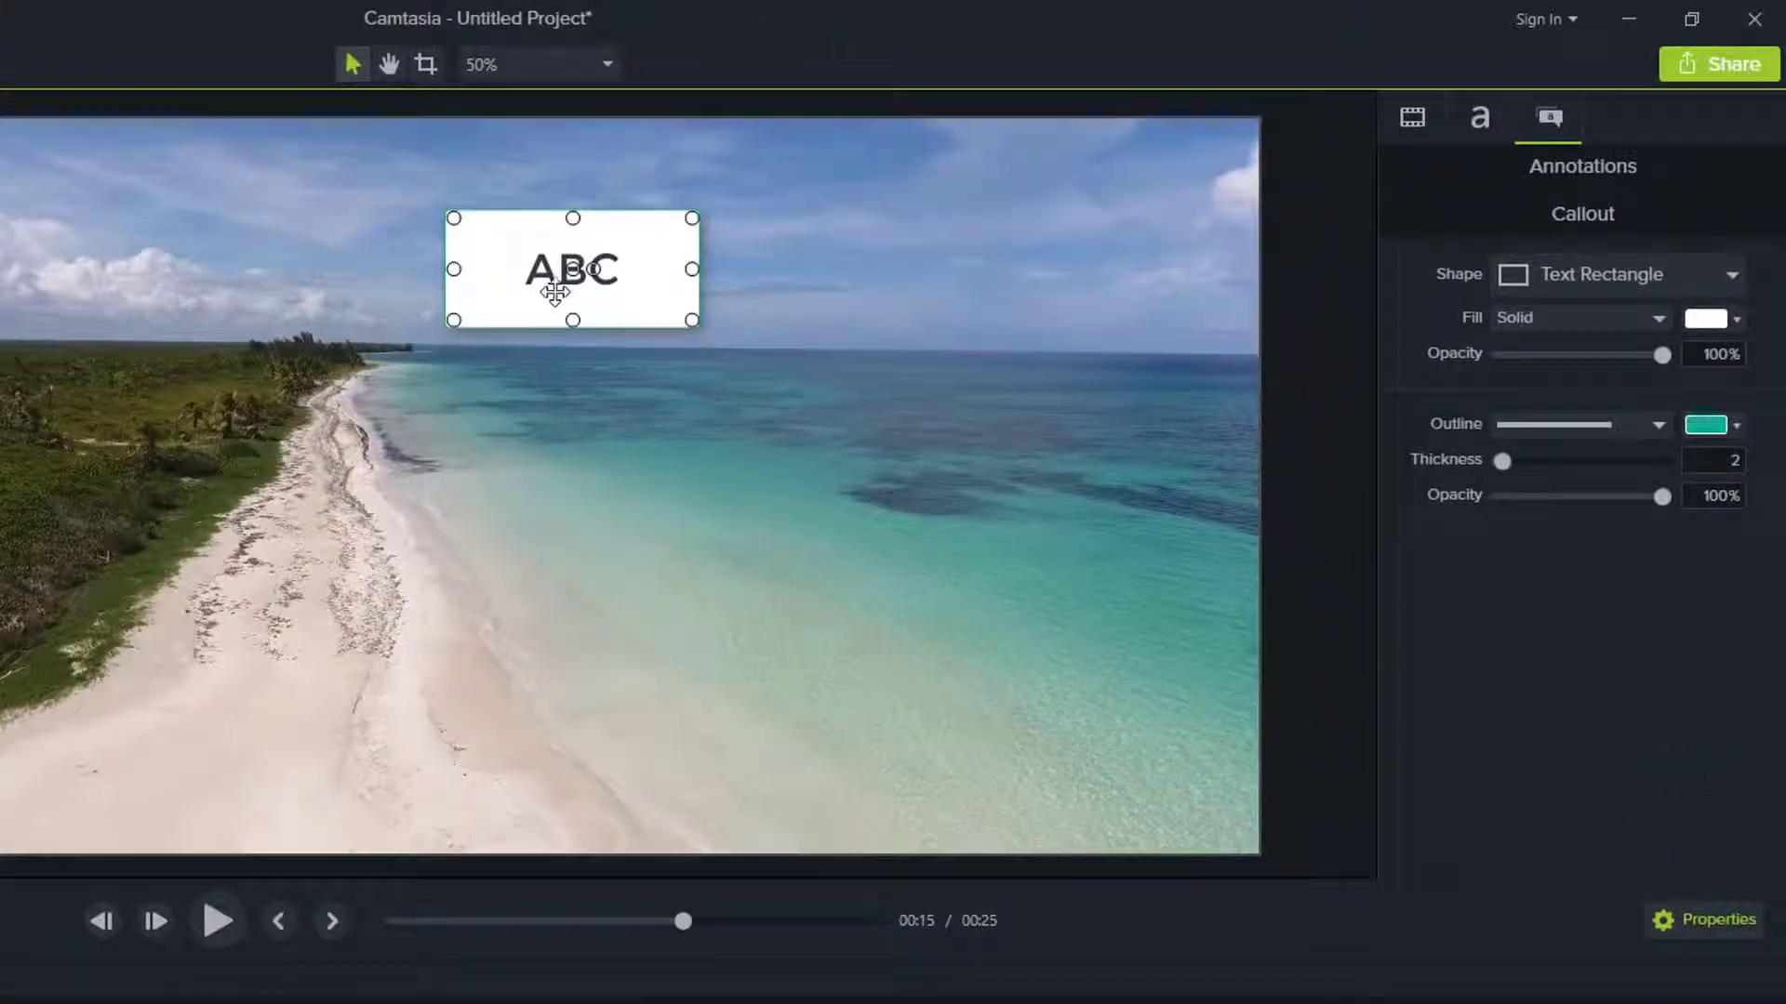
pyautogui.click(1486, 140)
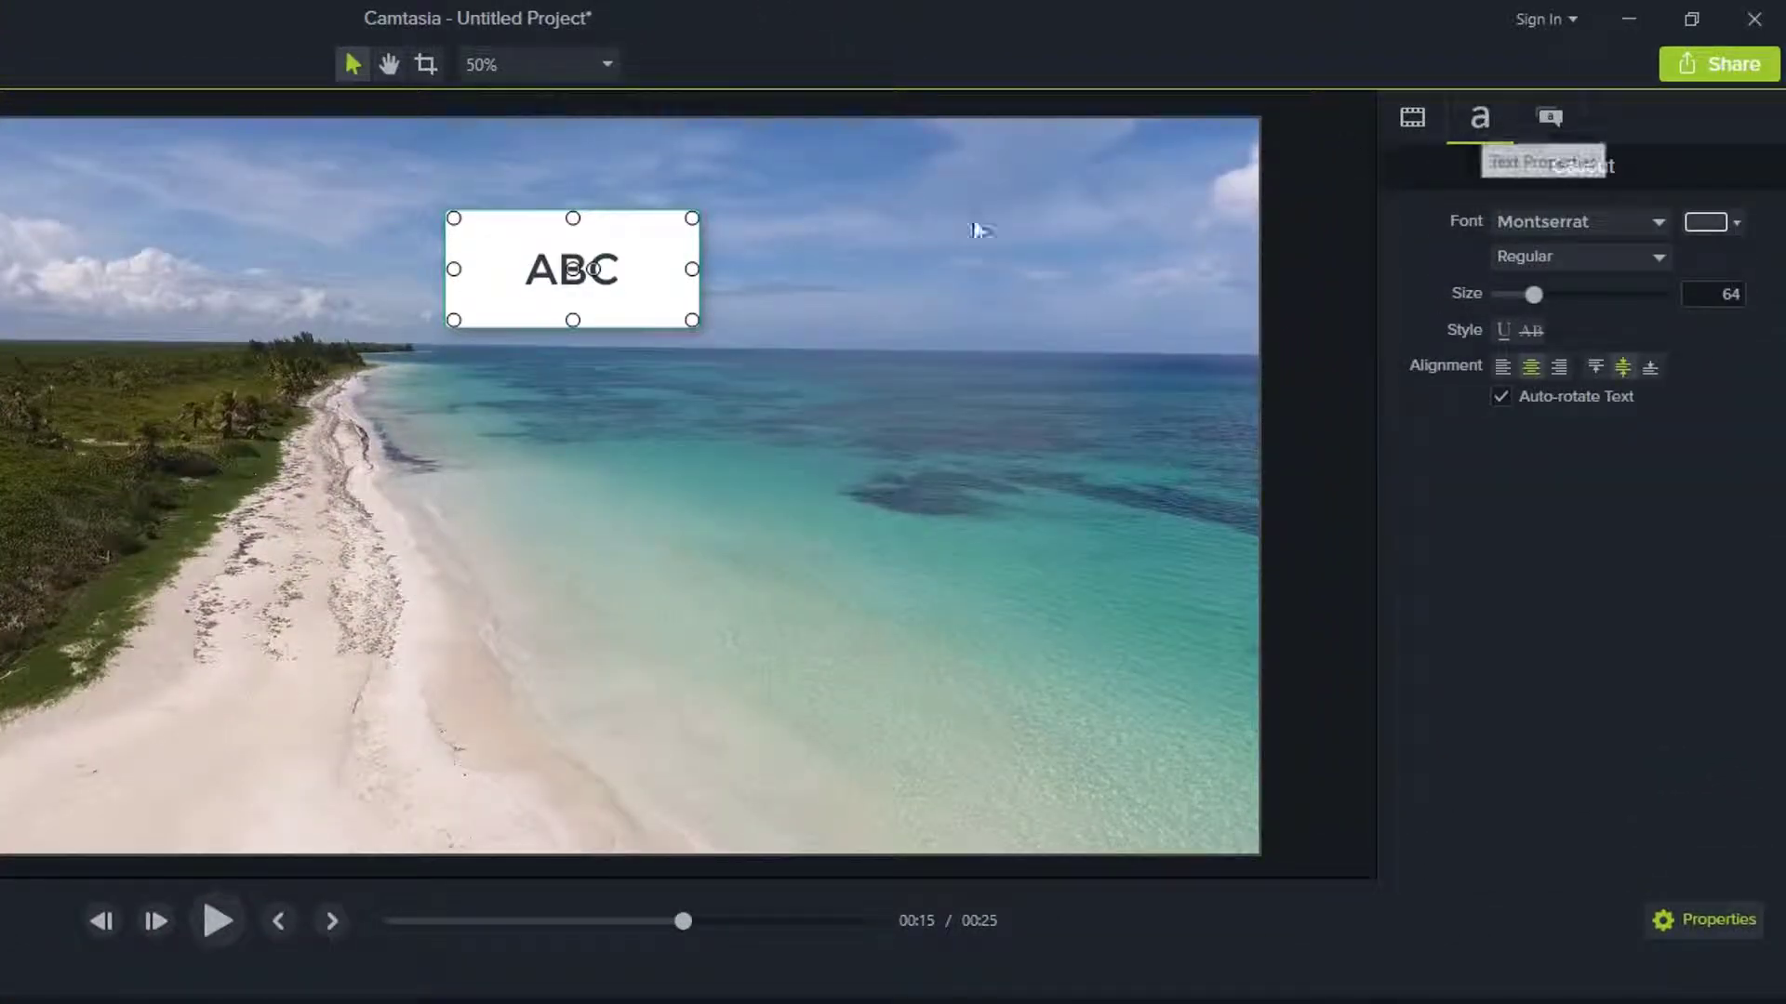
pyautogui.click(1707, 222)
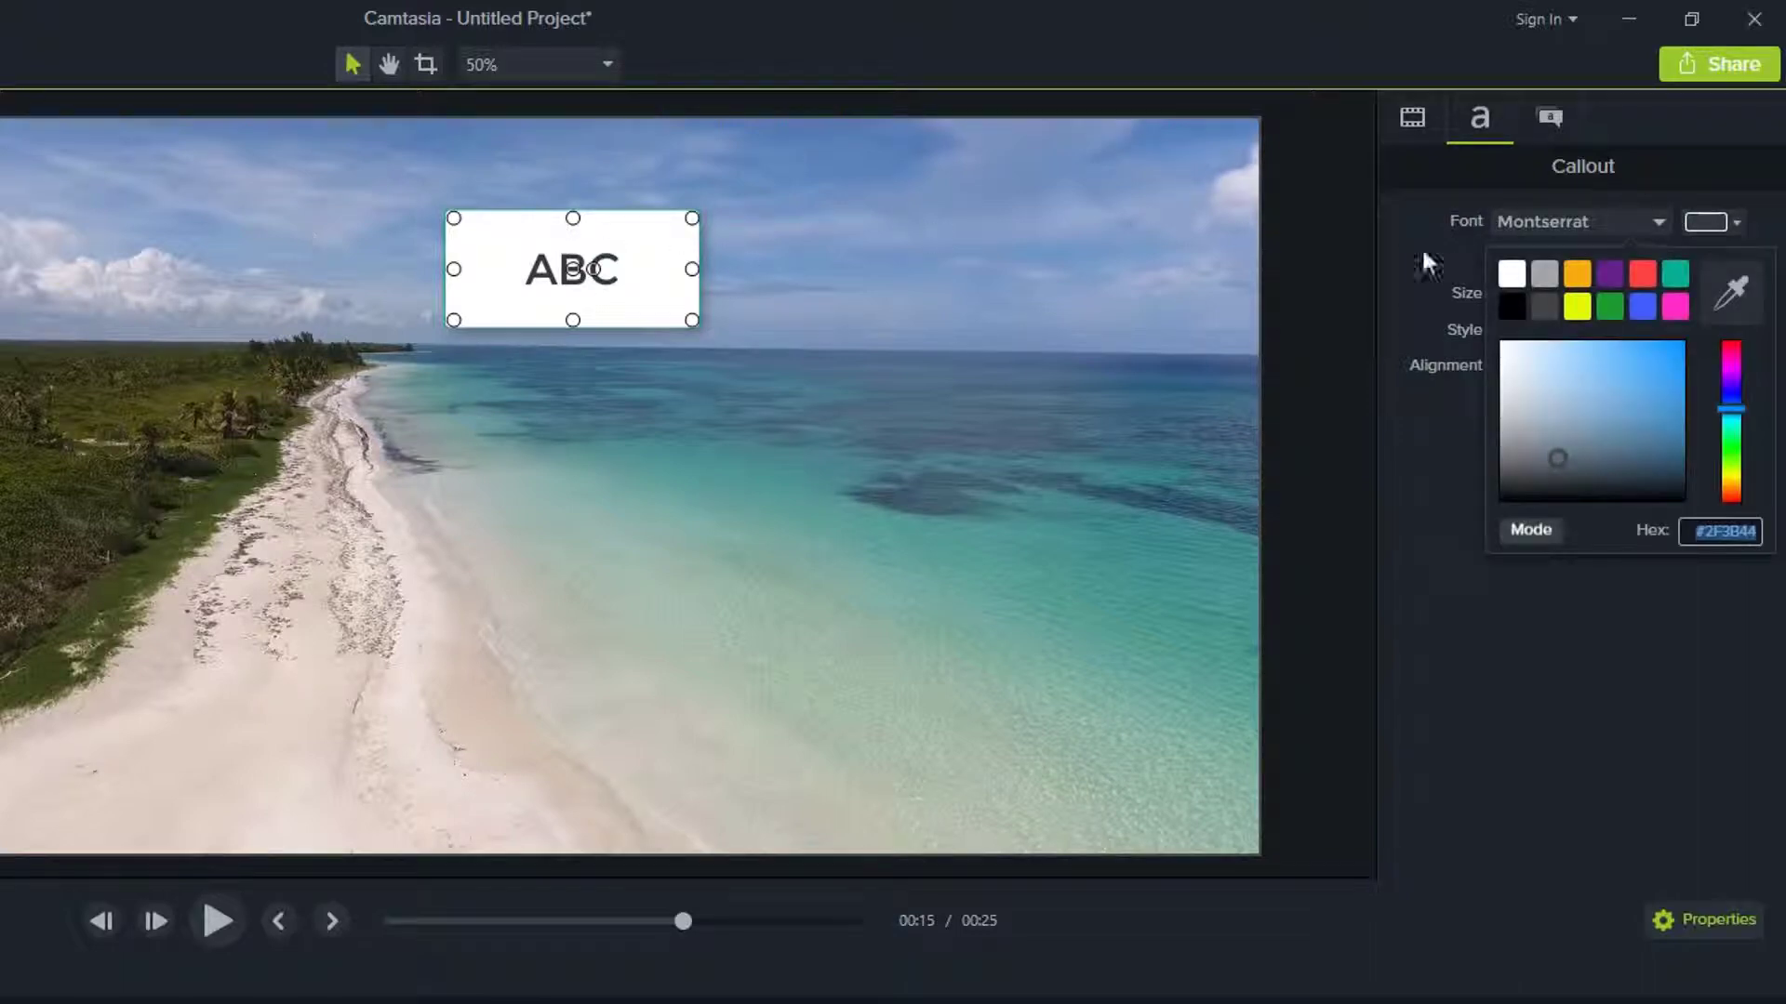
pyautogui.click(1577, 306)
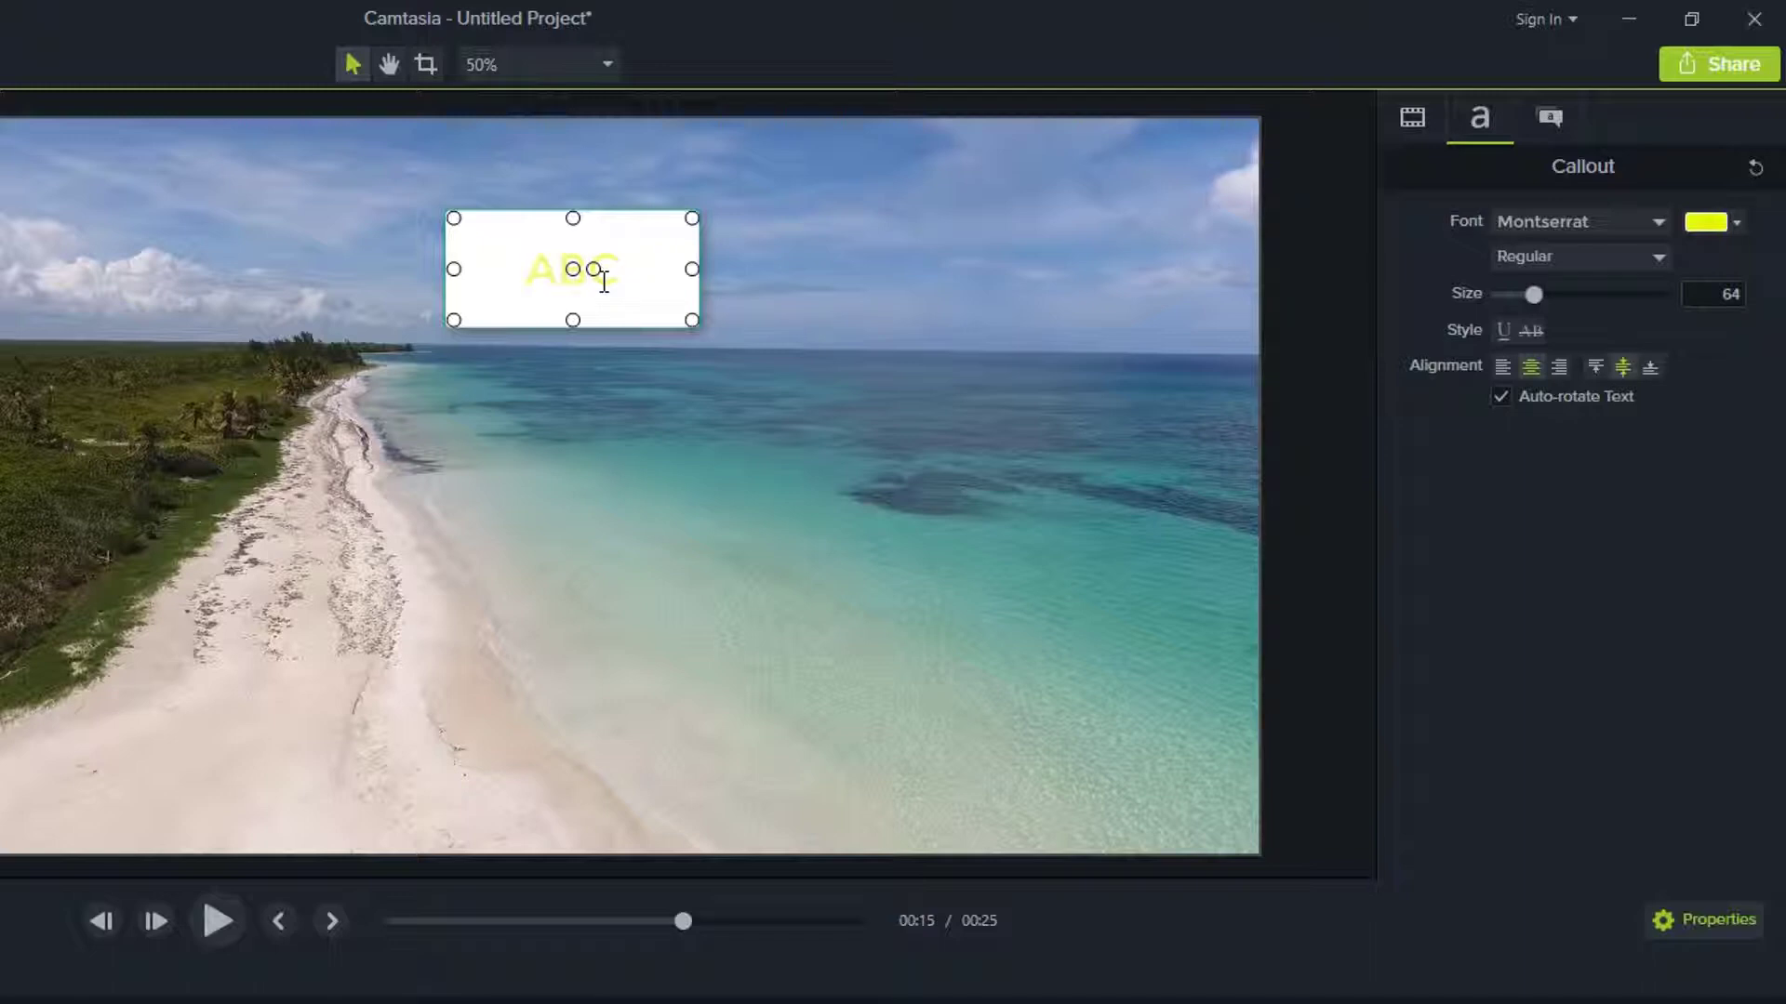
pyautogui.write('Hi Youtube')
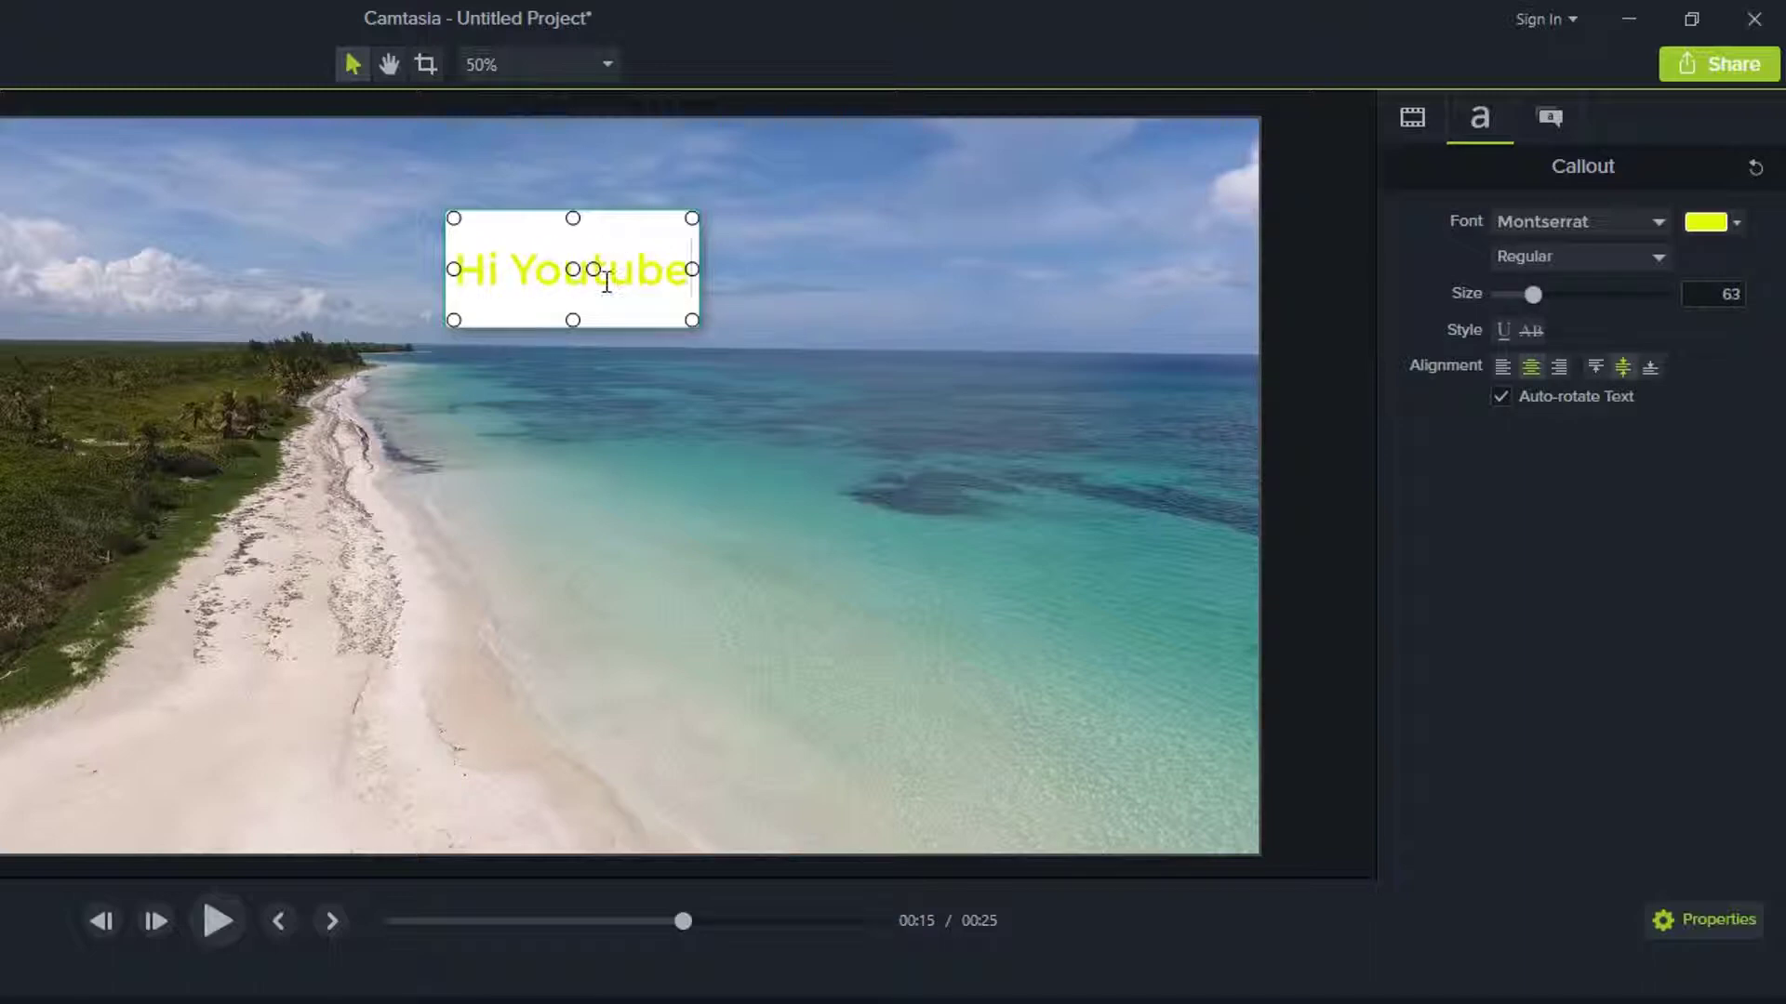
pyautogui.click(1056, 518)
# Step: Widen and heighten the callout box and place it horizontally centered near the top of the canvas, at about X 0, Y 335
pyautogui.click(621, 279)
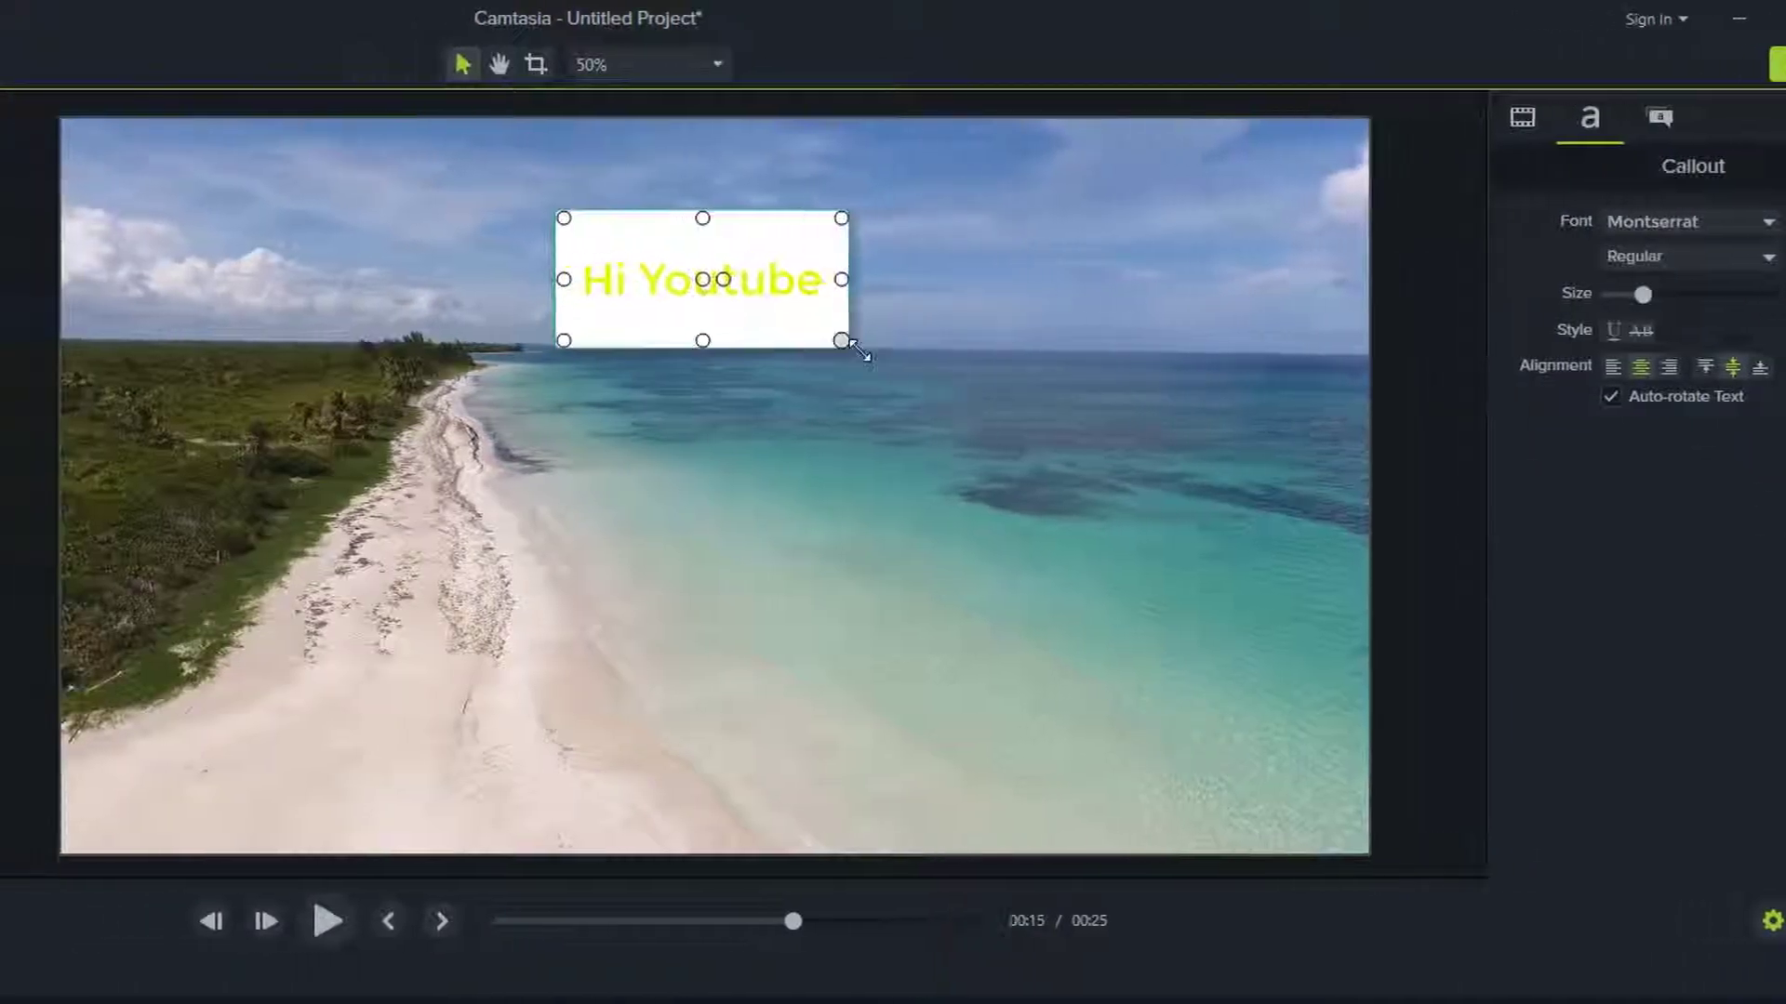
pyautogui.moveTo(700, 331); pyautogui.dragTo(629, 367)
pyautogui.moveTo(805, 368); pyautogui.dragTo(1220, 393)
pyautogui.moveTo(1105, 359); pyautogui.dragTo(961, 311)
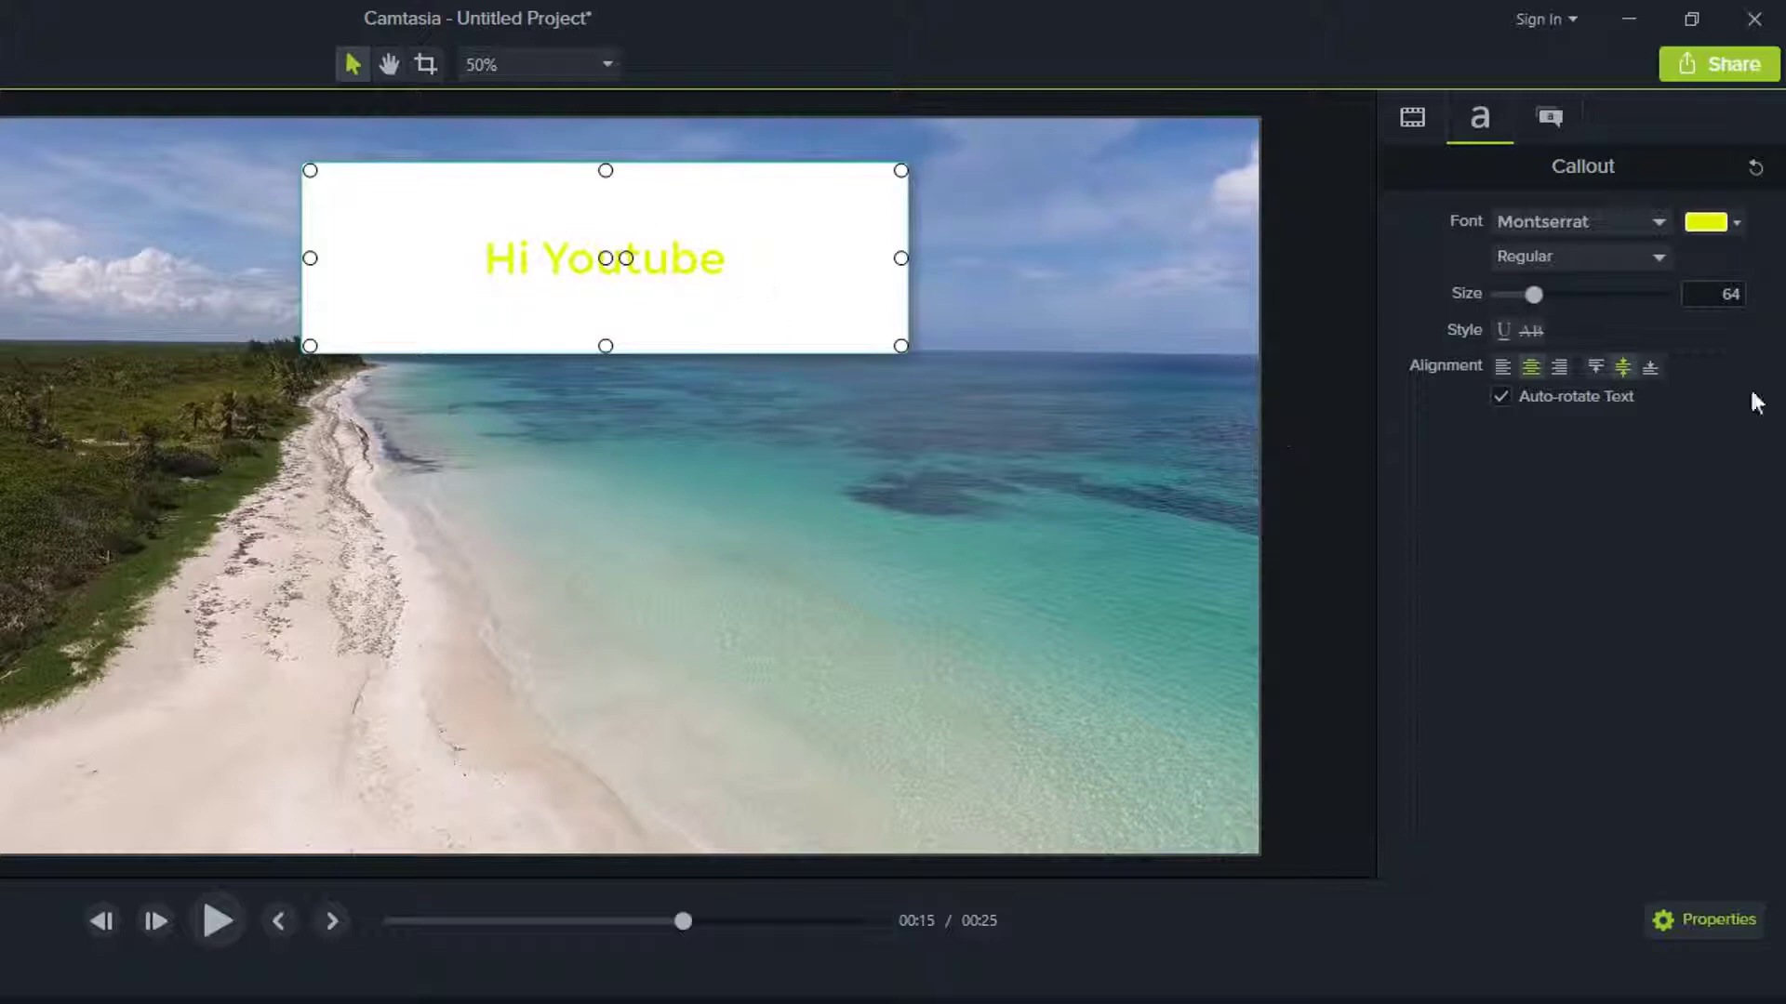
# Step: Try right and left alignment on the callout text, return it to center alignment and deselect the callout
pyautogui.click(1551, 367)
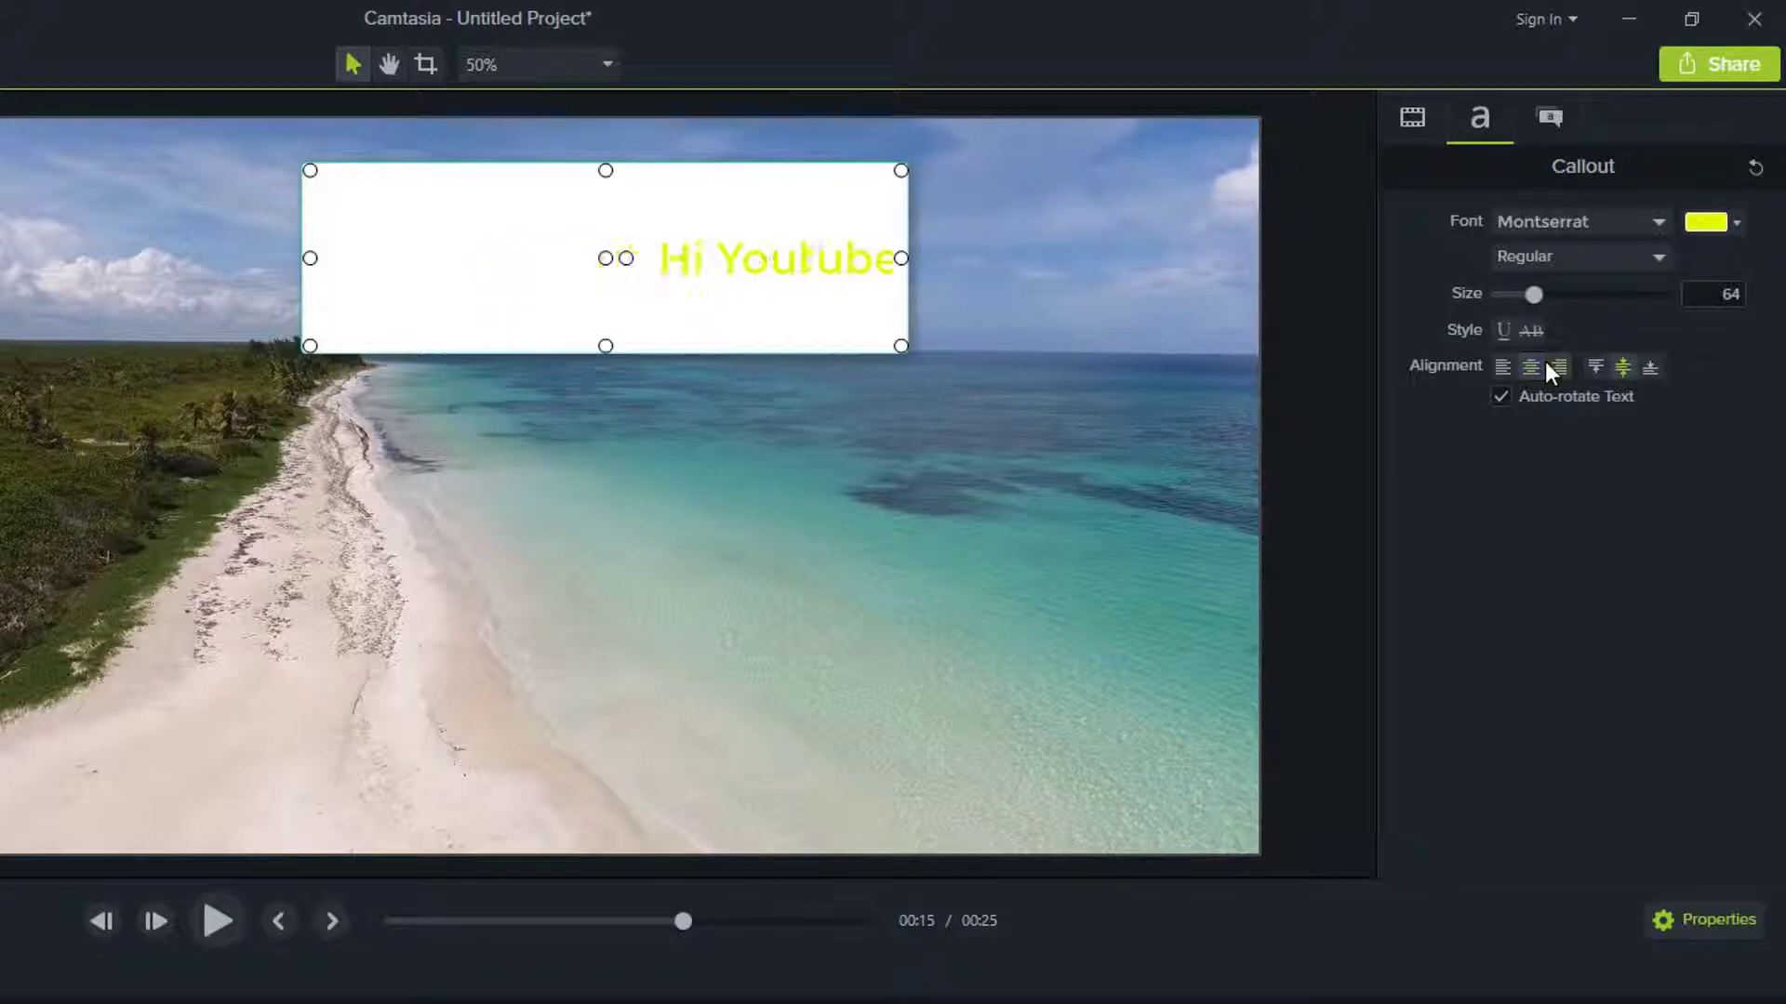
pyautogui.click(1501, 366)
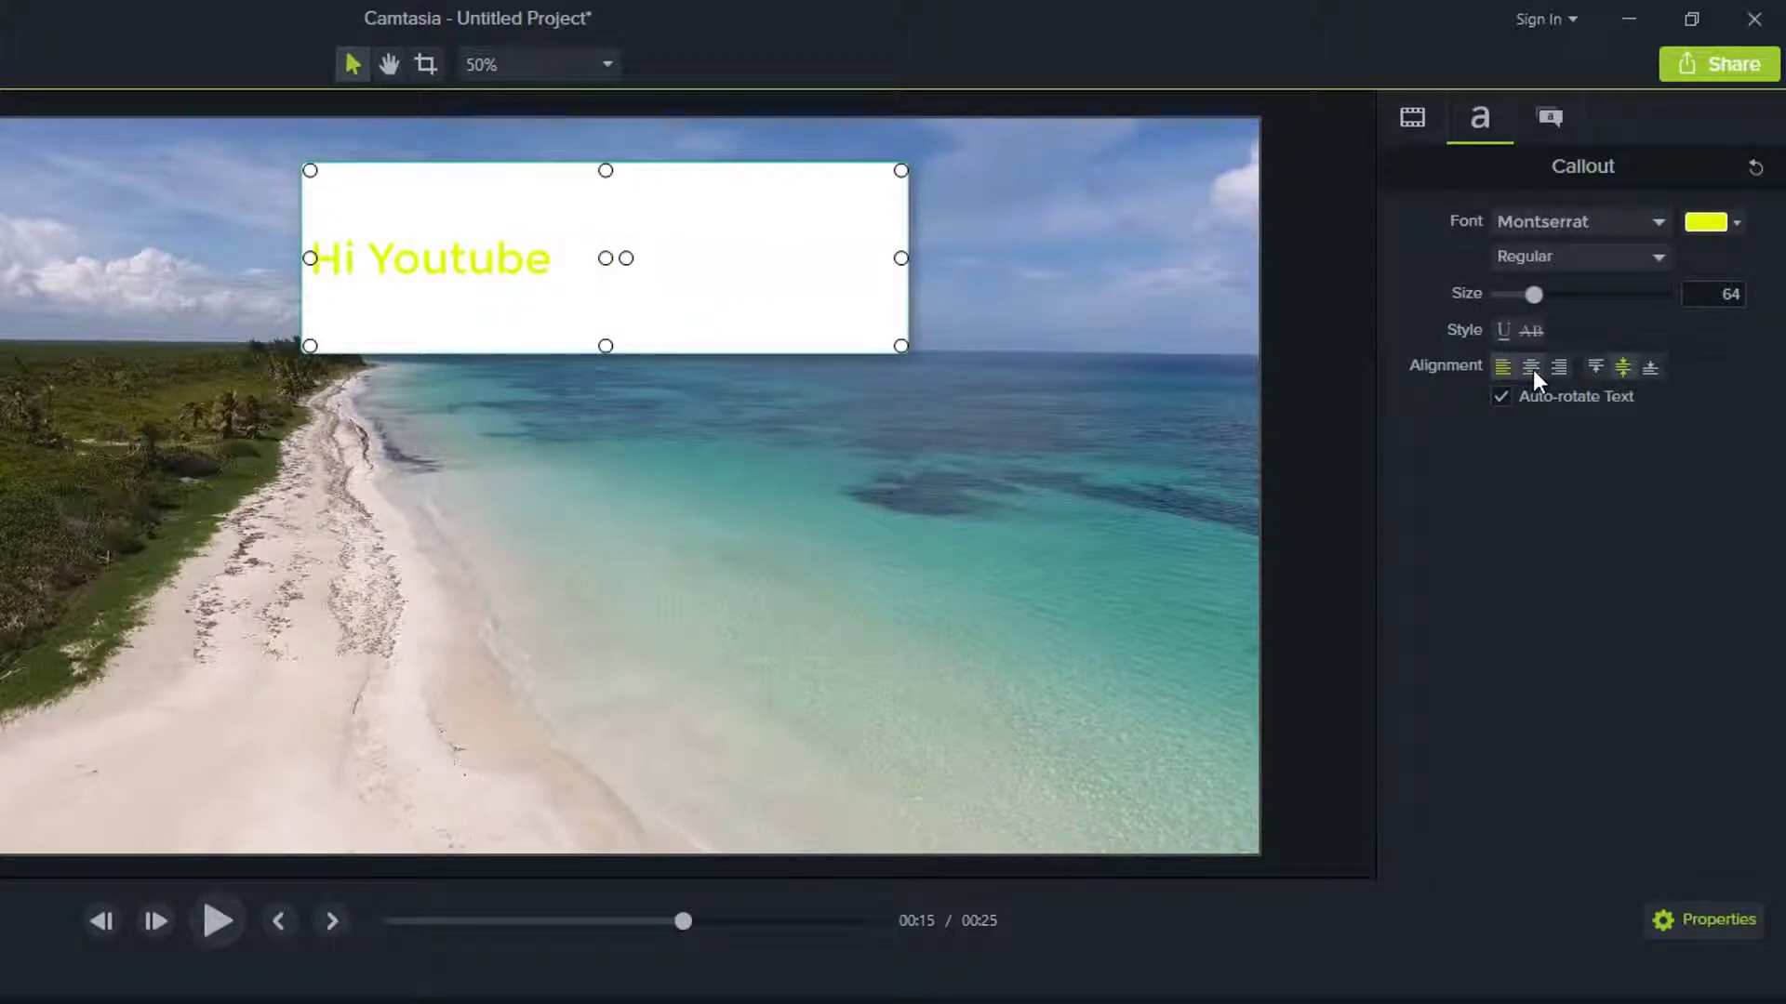
pyautogui.click(1531, 368)
pyautogui.click(939, 381)
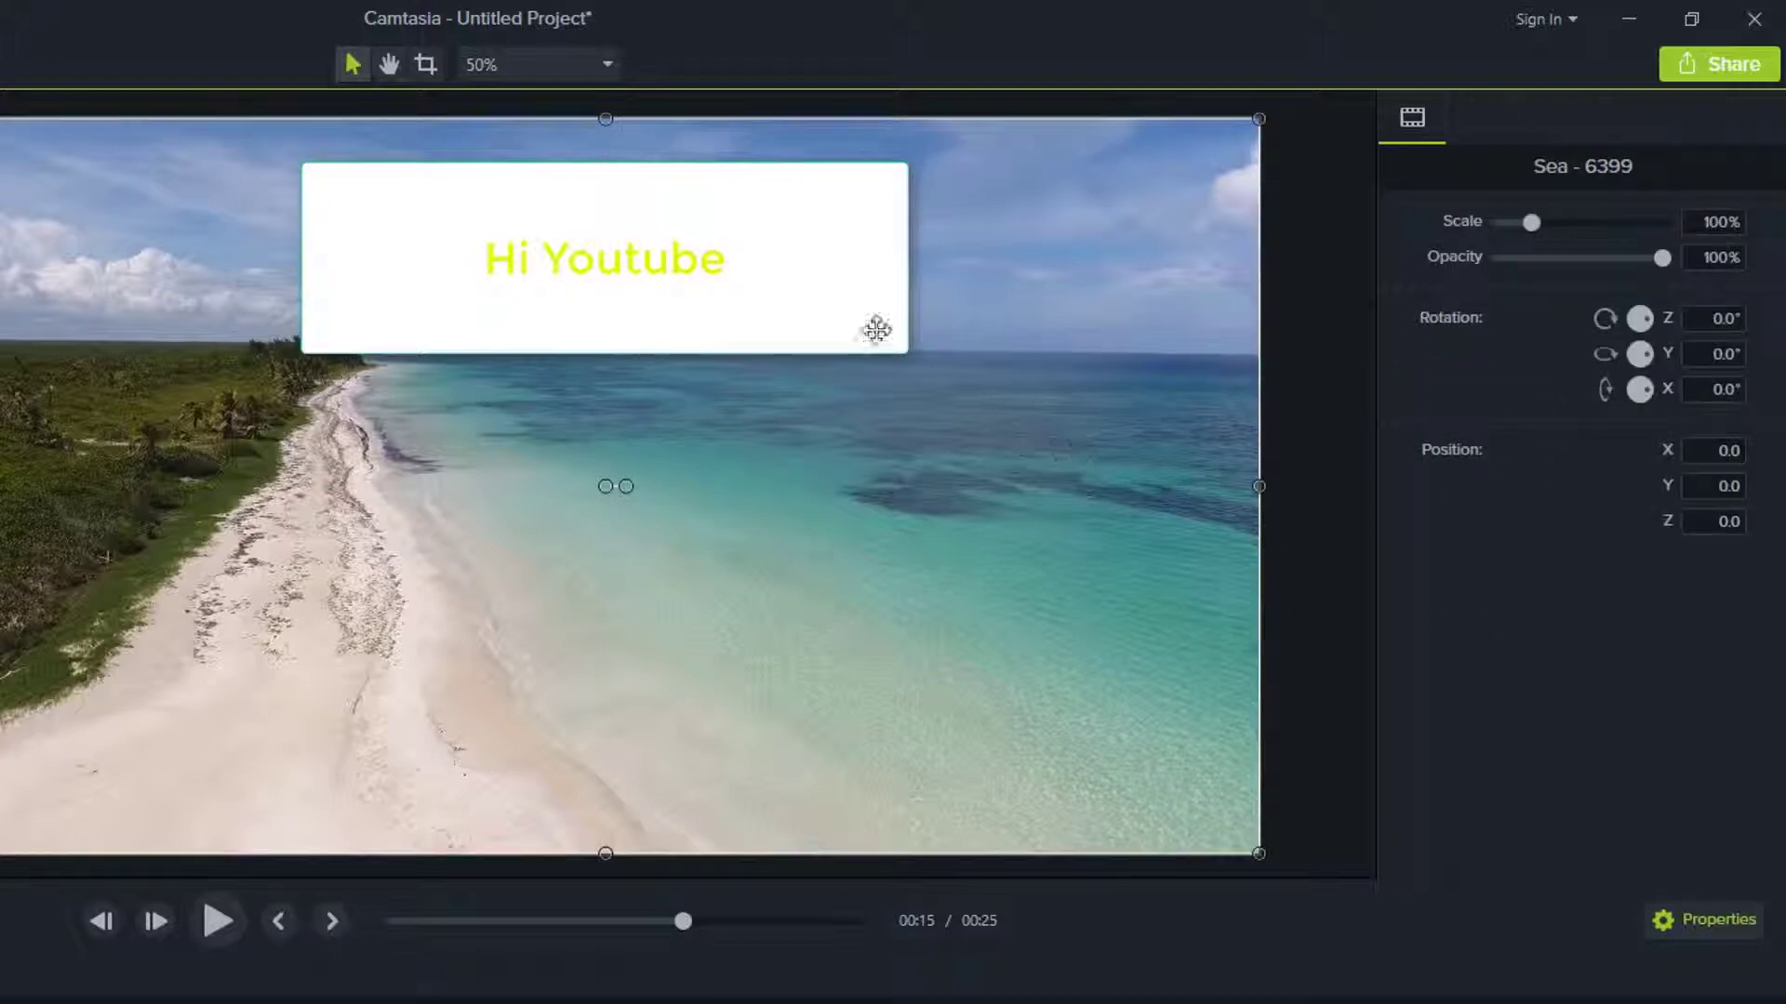
# Step: Set the callout's fill opacity to 59% and its outline thickness to 0
pyautogui.click(838, 271)
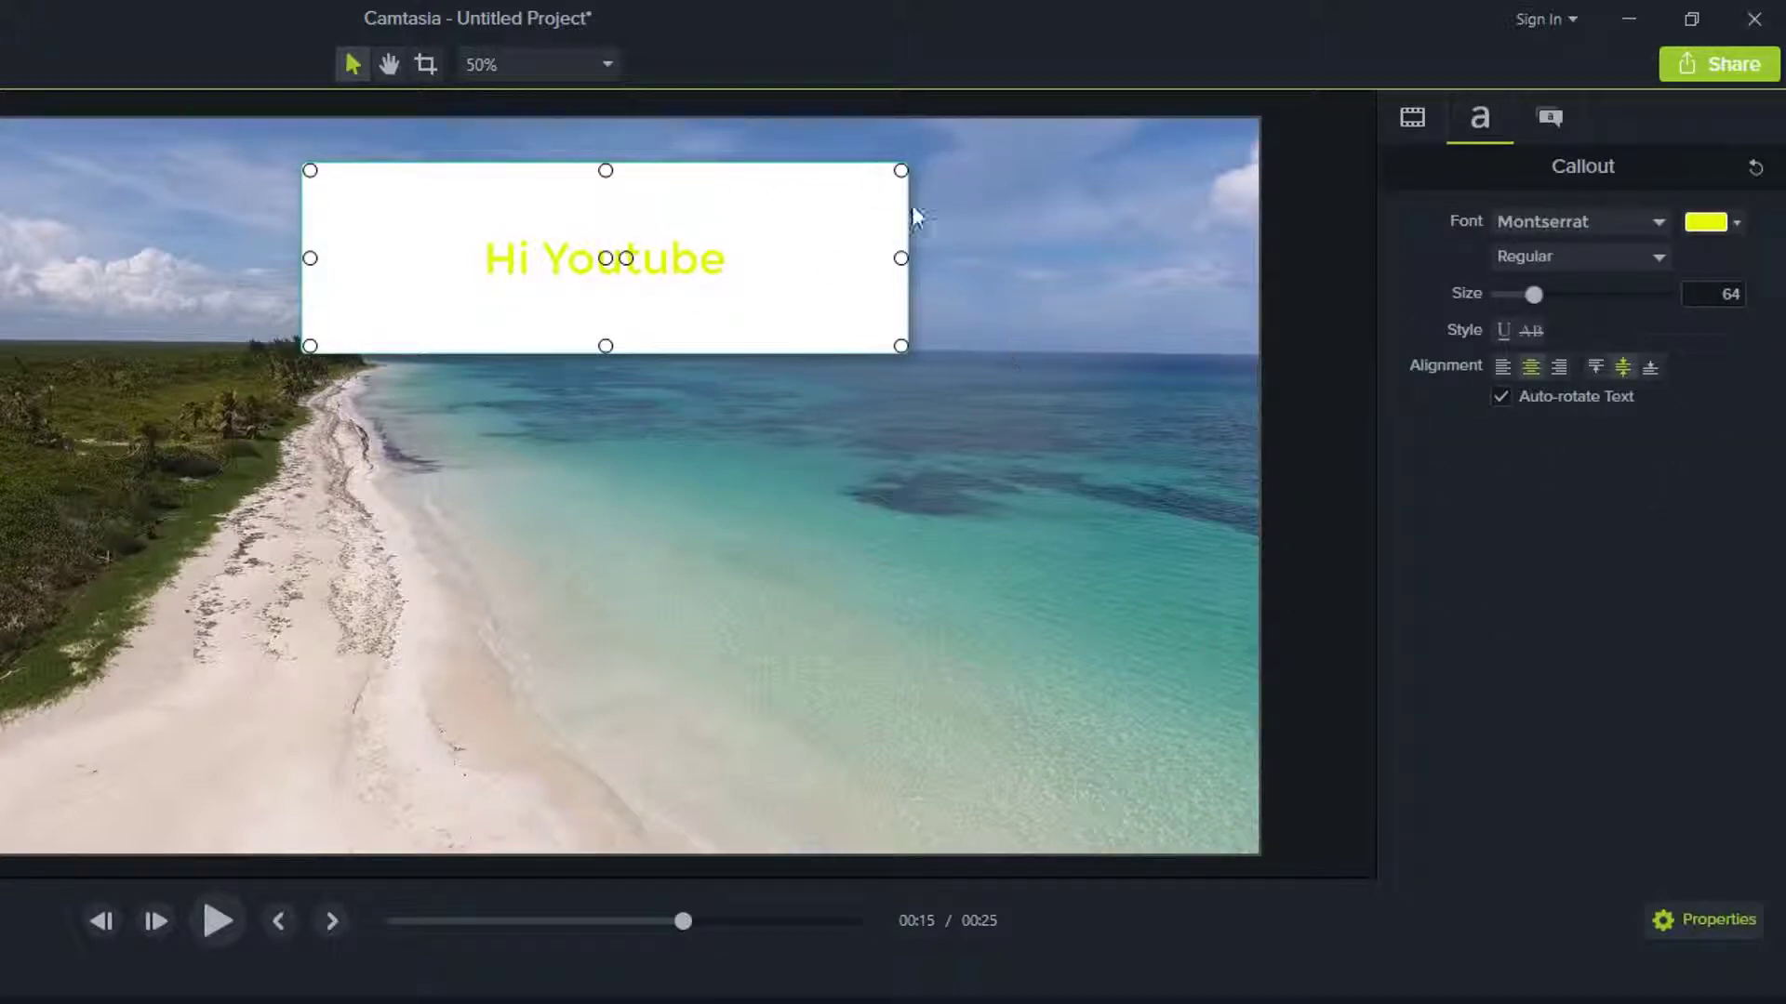
pyautogui.click(1540, 131)
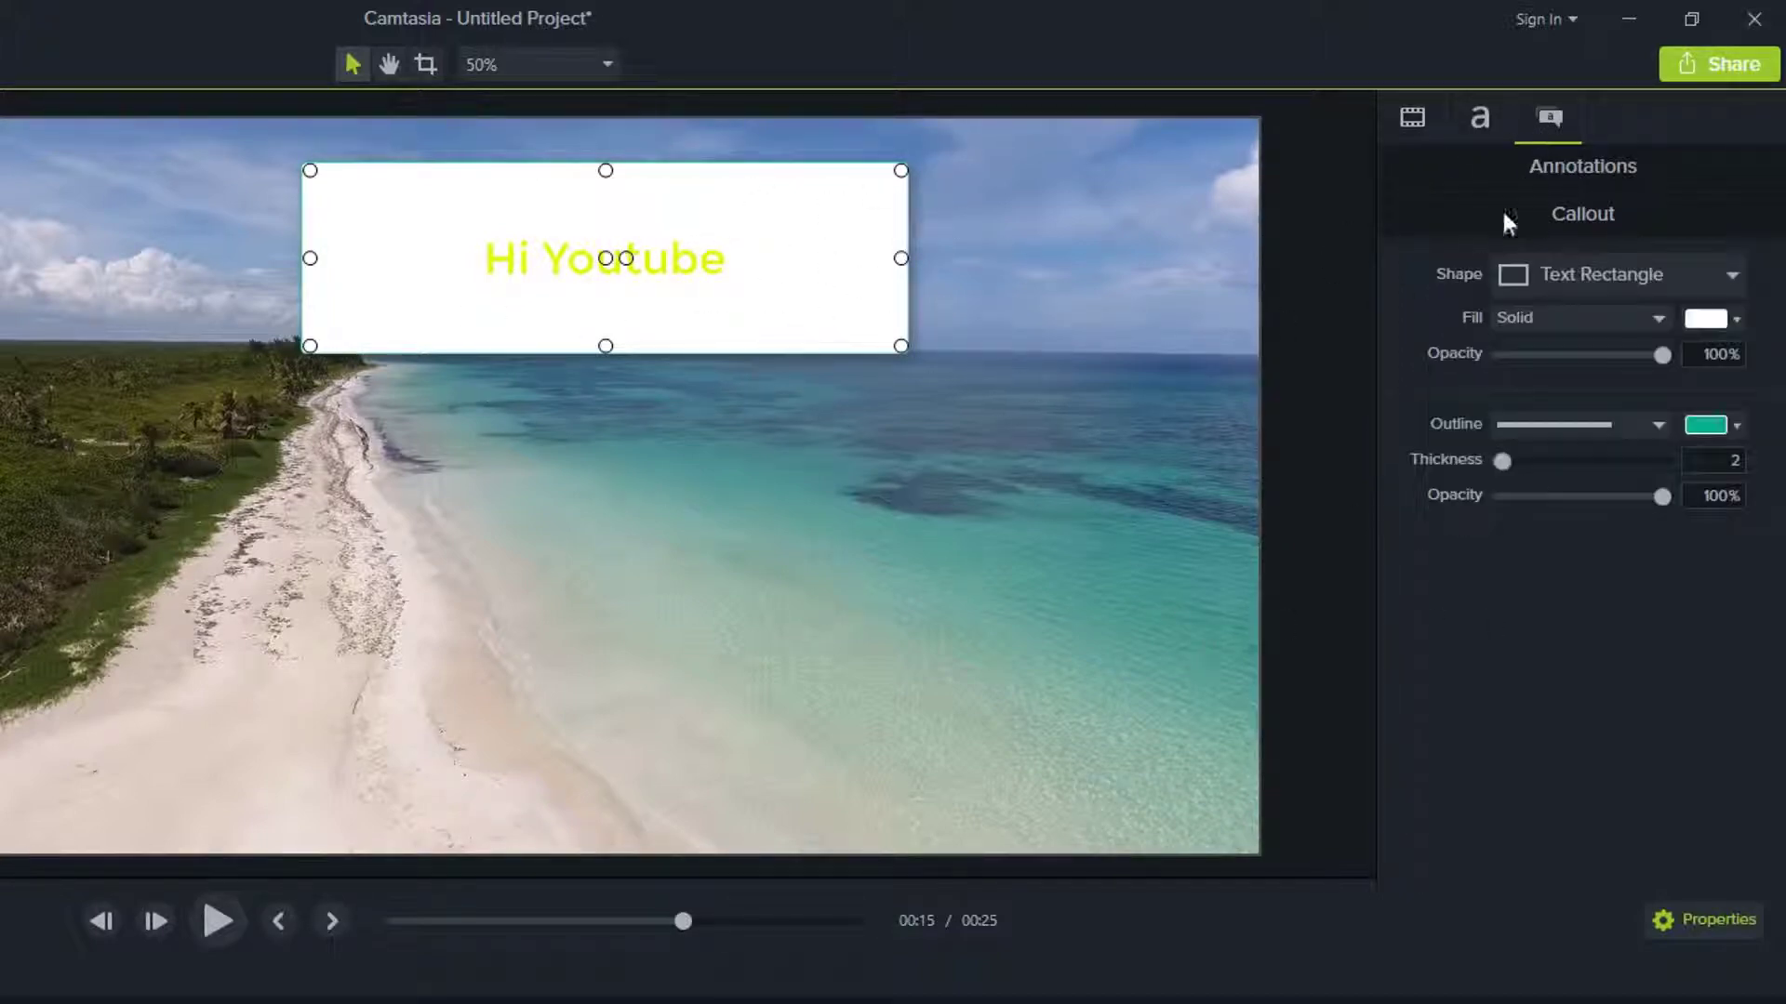
pyautogui.moveTo(1660, 354); pyautogui.dragTo(1592, 357)
pyautogui.click(1056, 447)
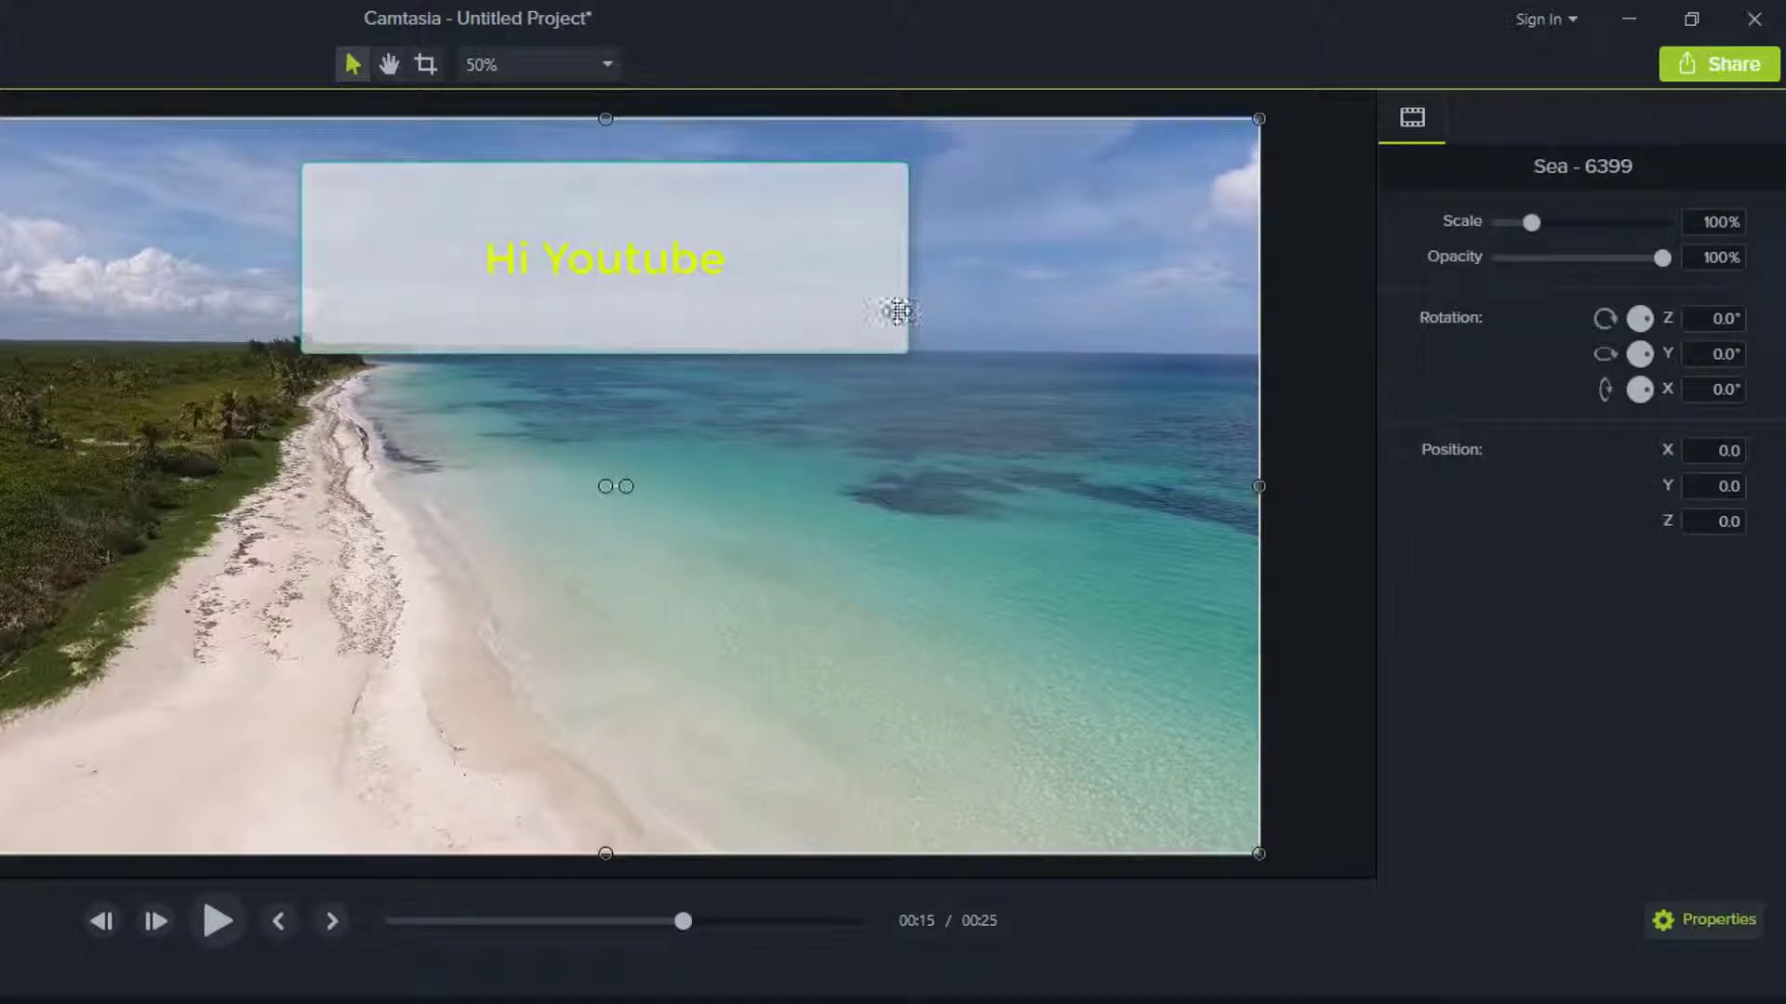
pyautogui.click(844, 271)
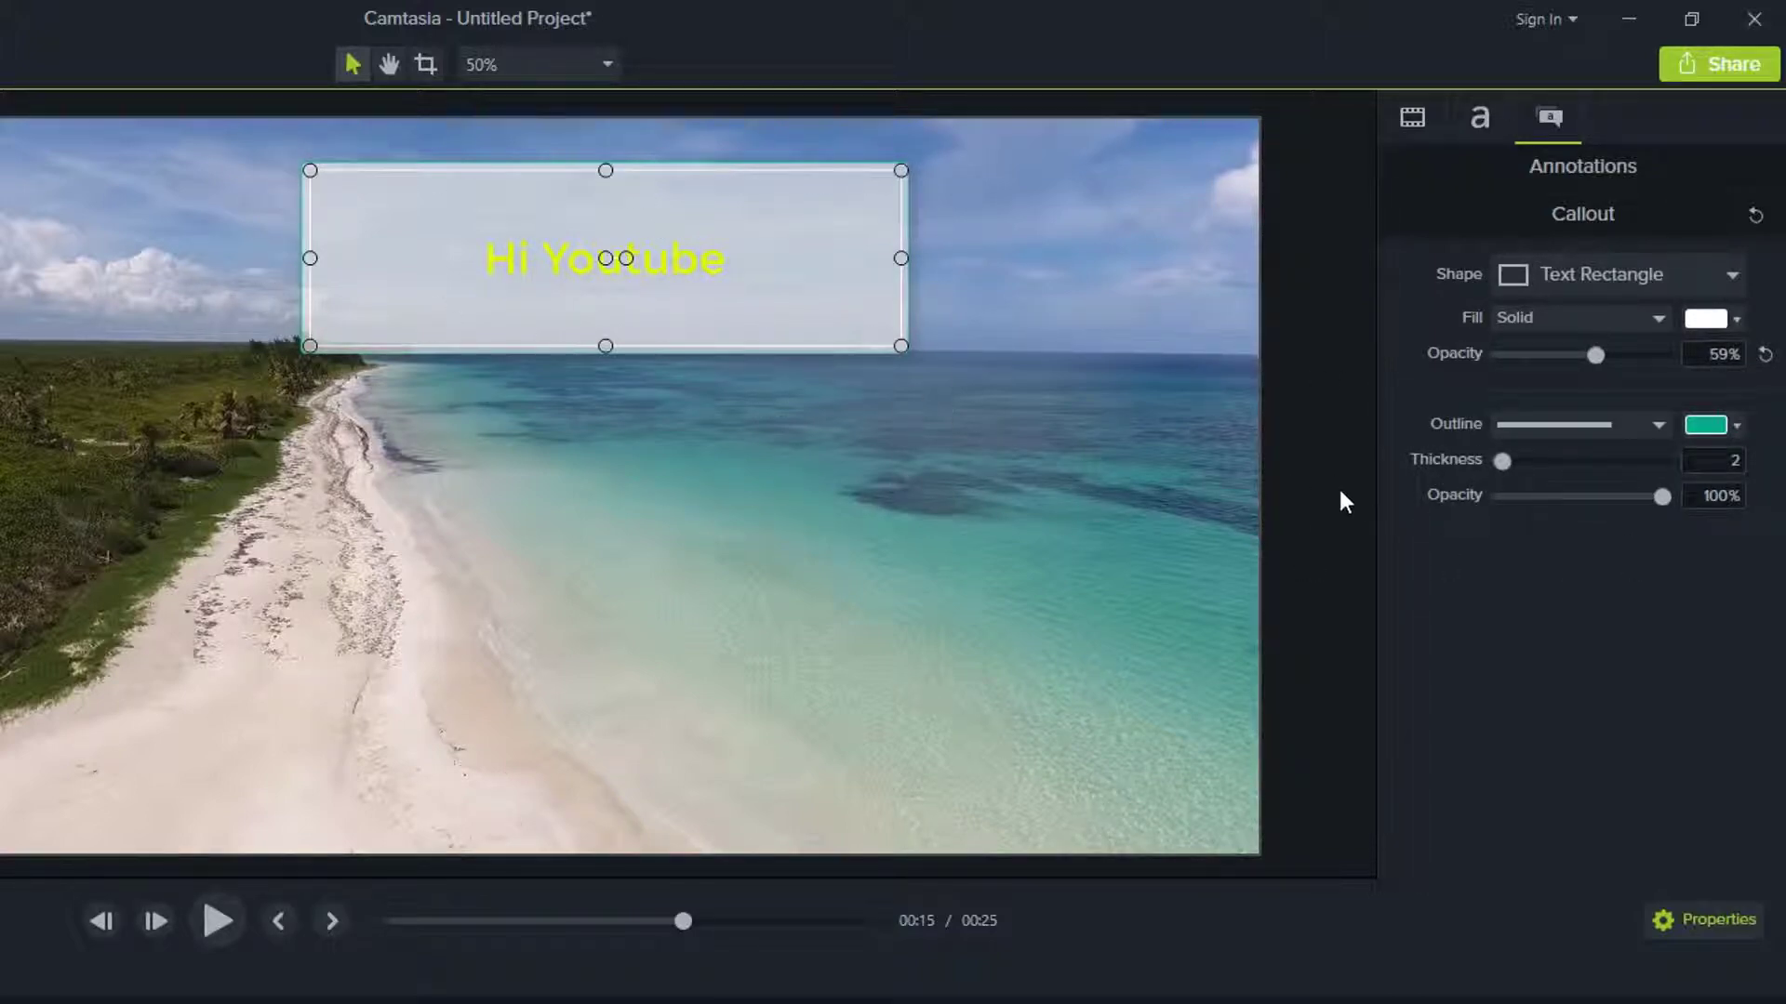
pyautogui.click(867, 535)
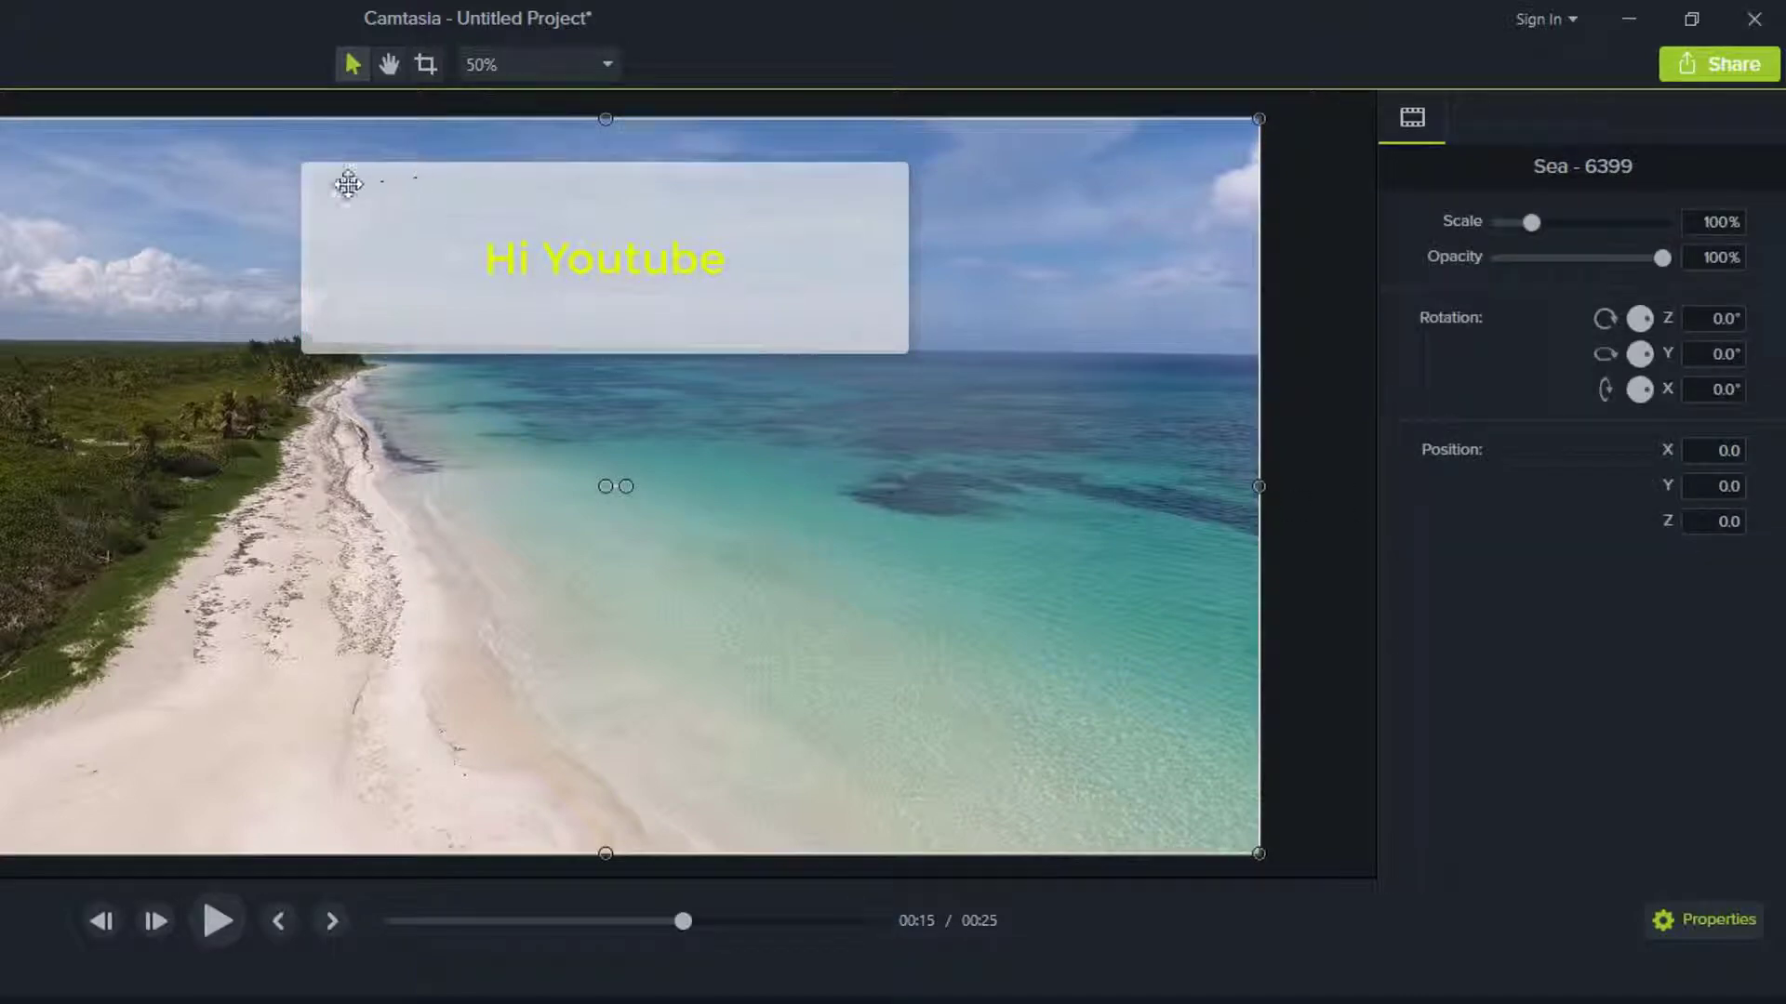
# Step: Increase the callout's drop shadow offset beyond 66 and clear the selection
pyautogui.click(676, 243)
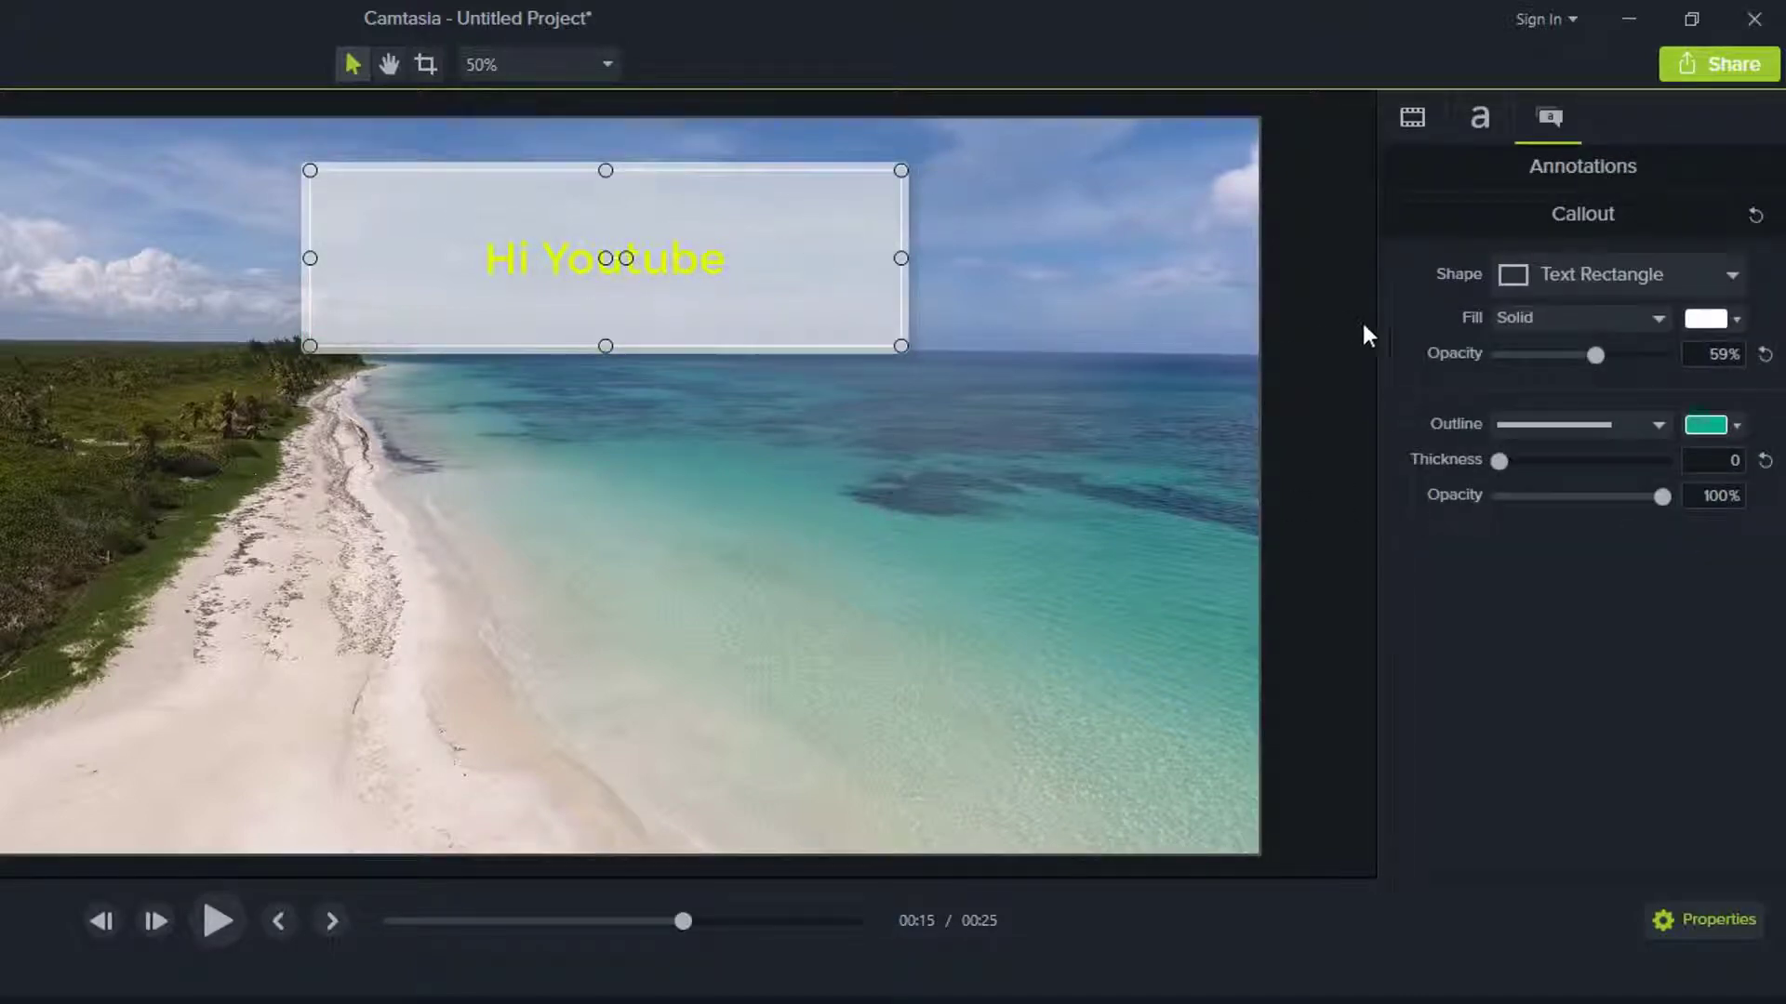
pyautogui.click(1411, 117)
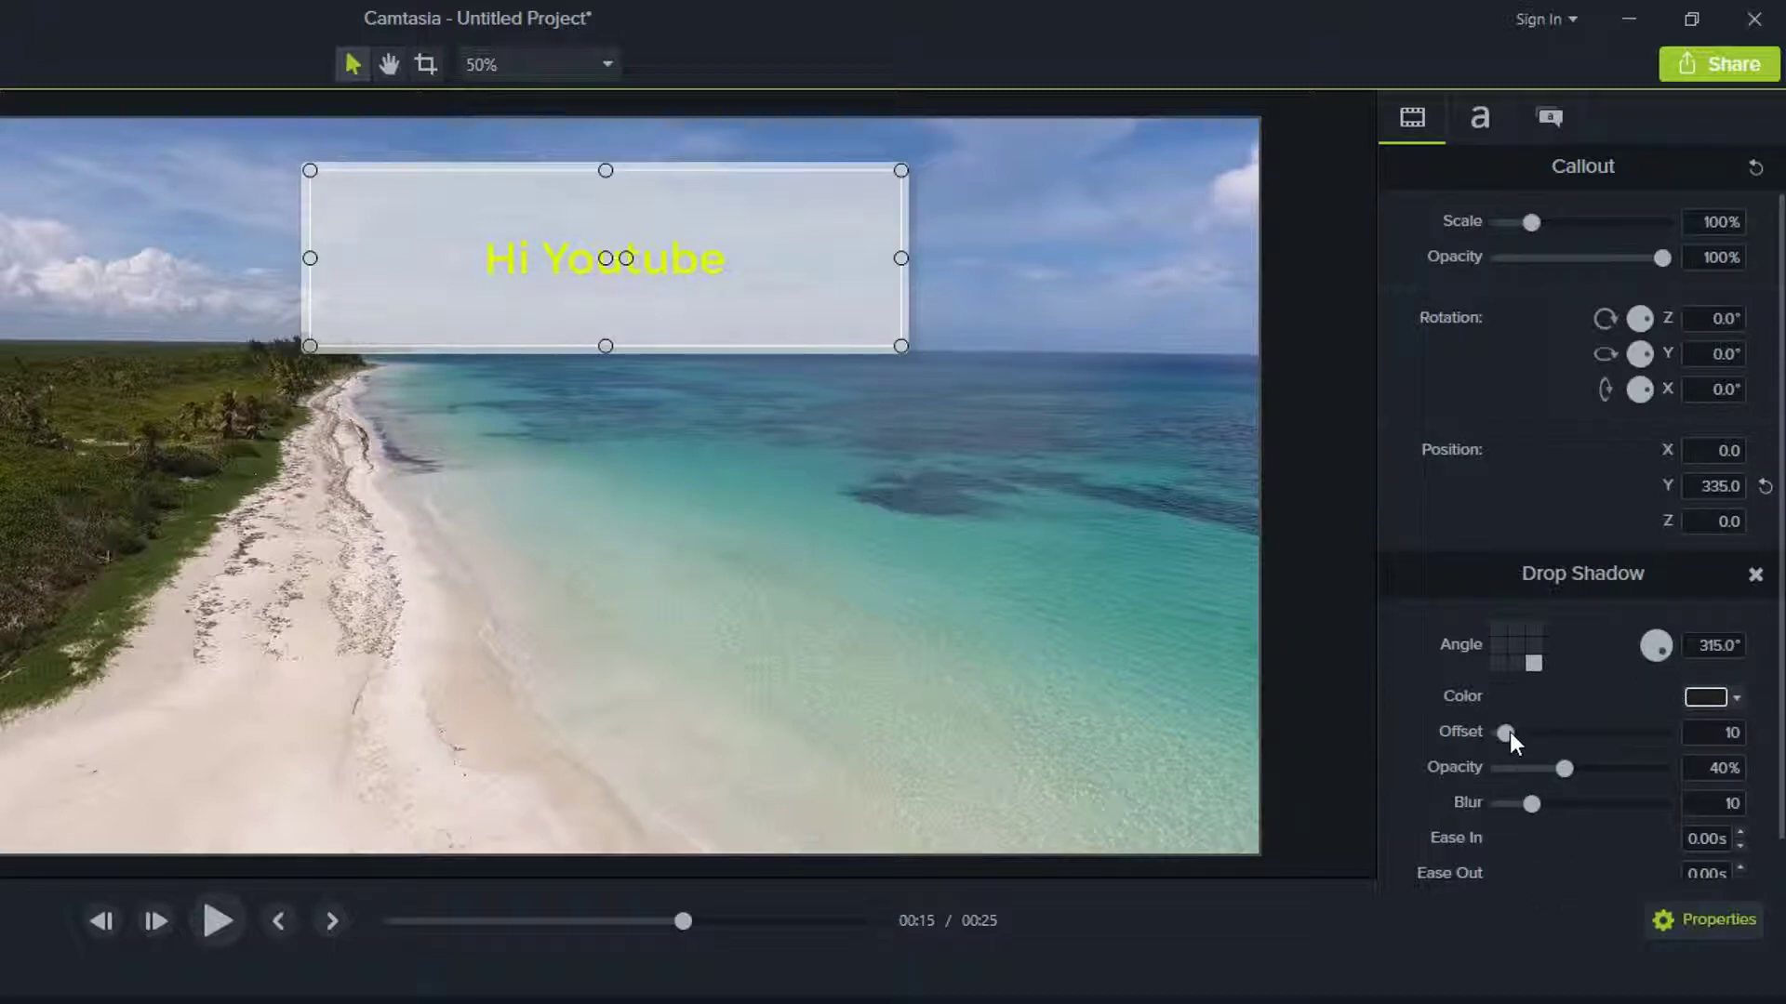
pyautogui.moveTo(1508, 738); pyautogui.dragTo(1542, 734)
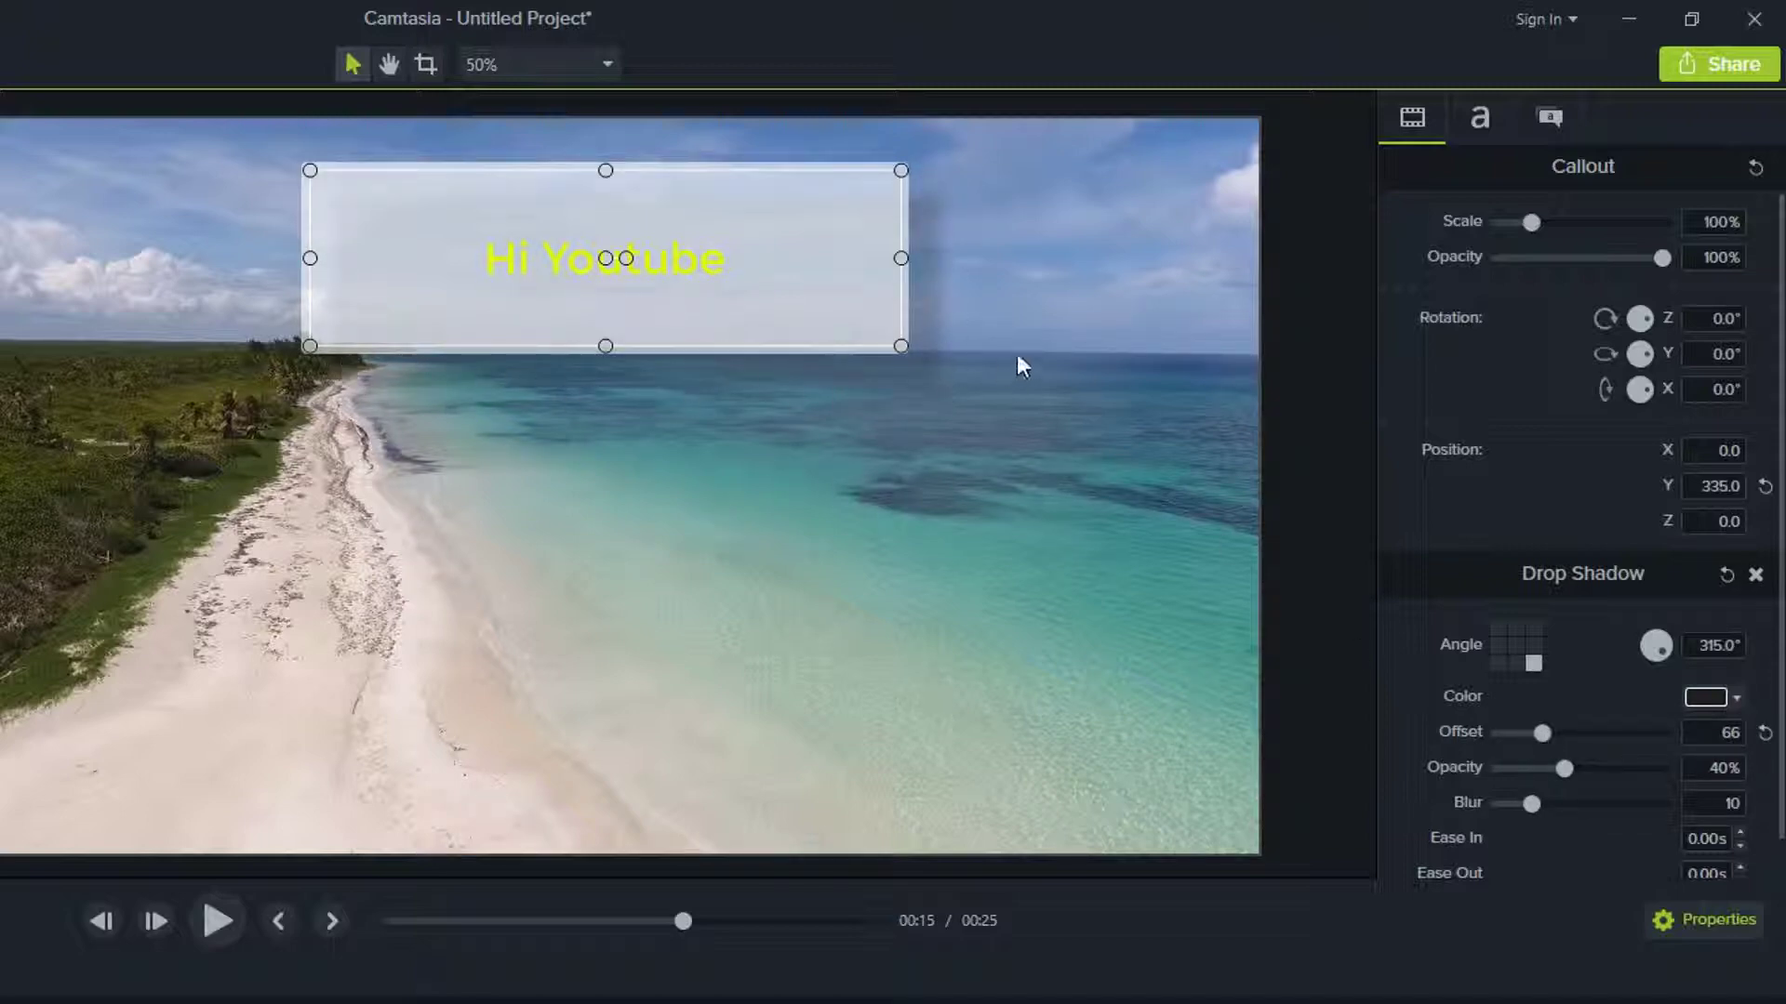
pyautogui.moveTo(1544, 738); pyautogui.dragTo(1587, 733)
pyautogui.press('Escape')
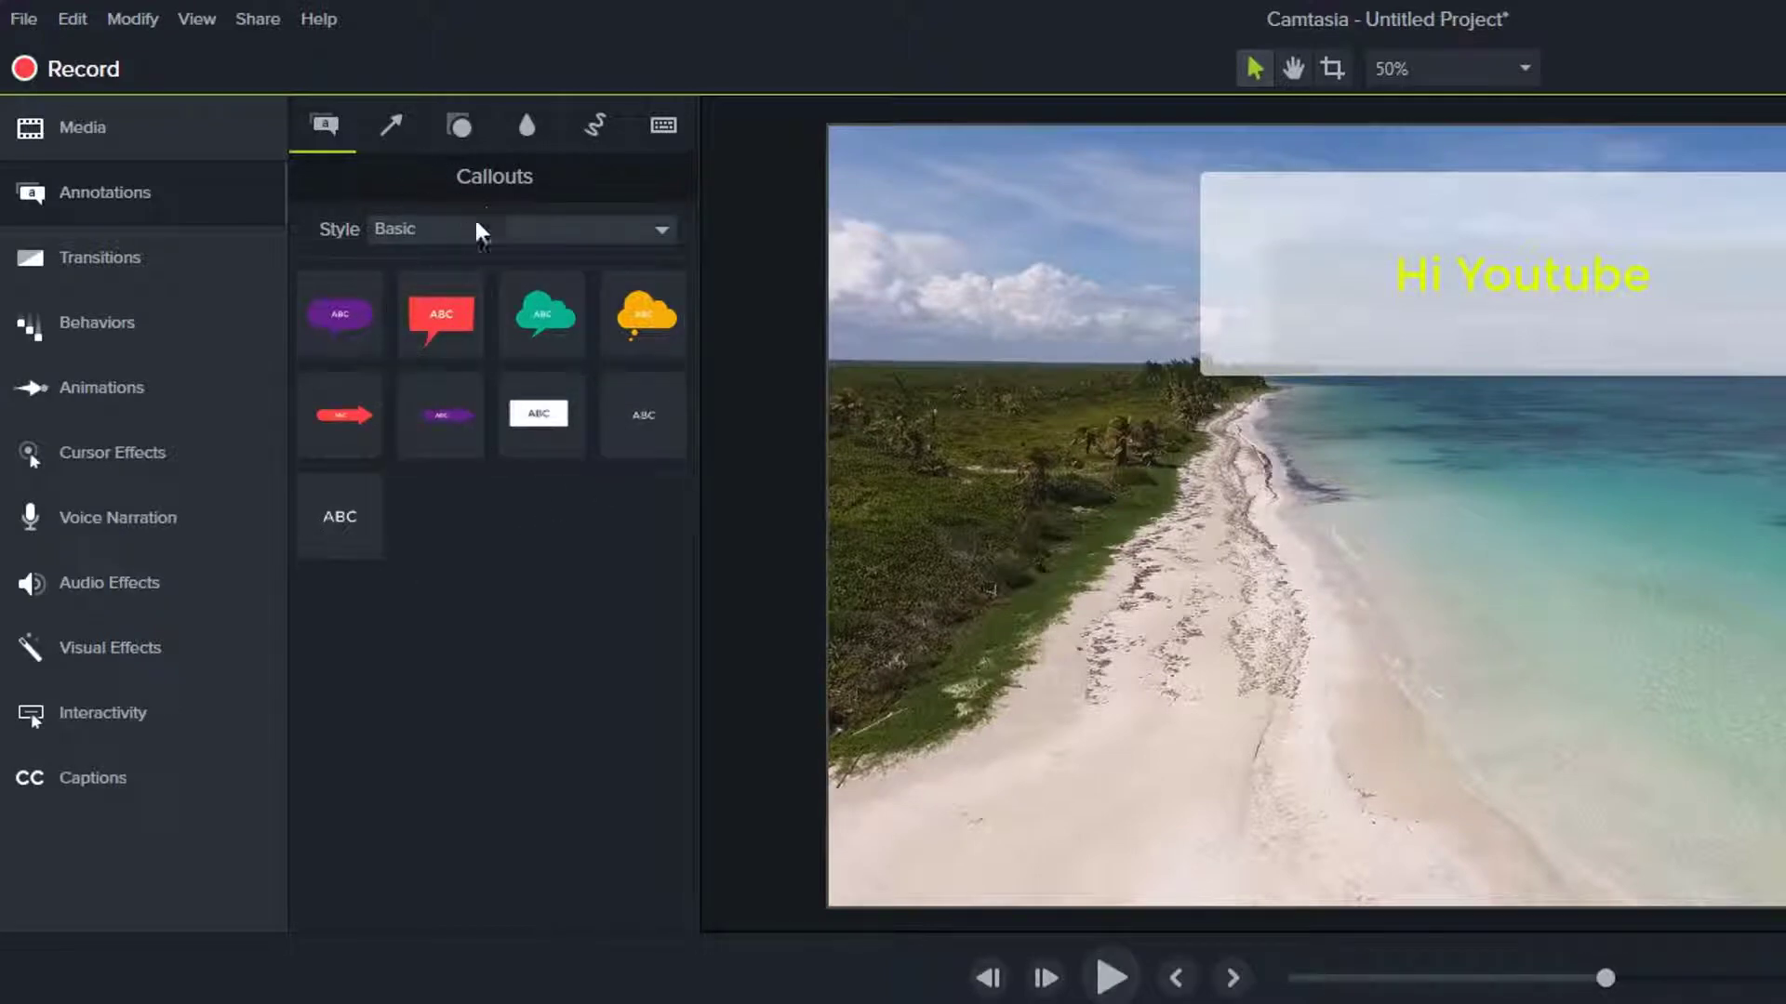
# Step: Add a Pixelate annotation to the canvas and shrink it to 39.6% scale over the trees beside the beach, at X -529, Y 99
pyautogui.click(523, 126)
pyautogui.click(459, 126)
pyautogui.click(529, 126)
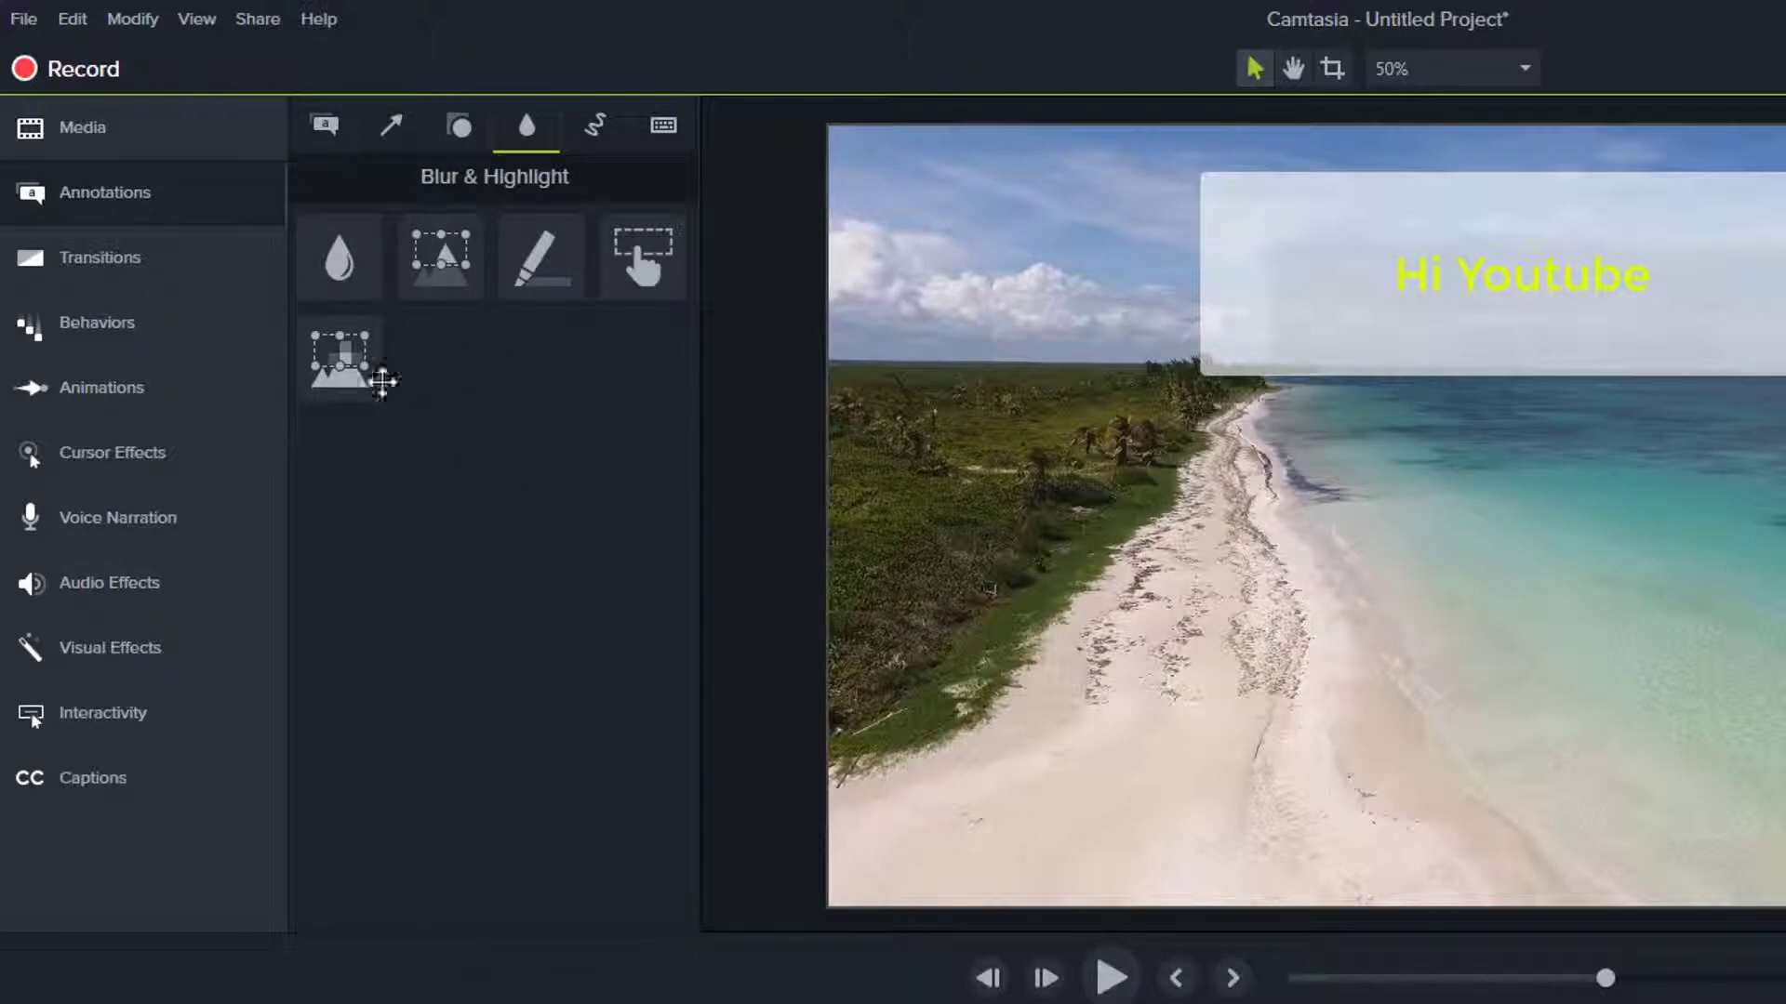
pyautogui.moveTo(343, 354); pyautogui.dragTo(1739, 713)
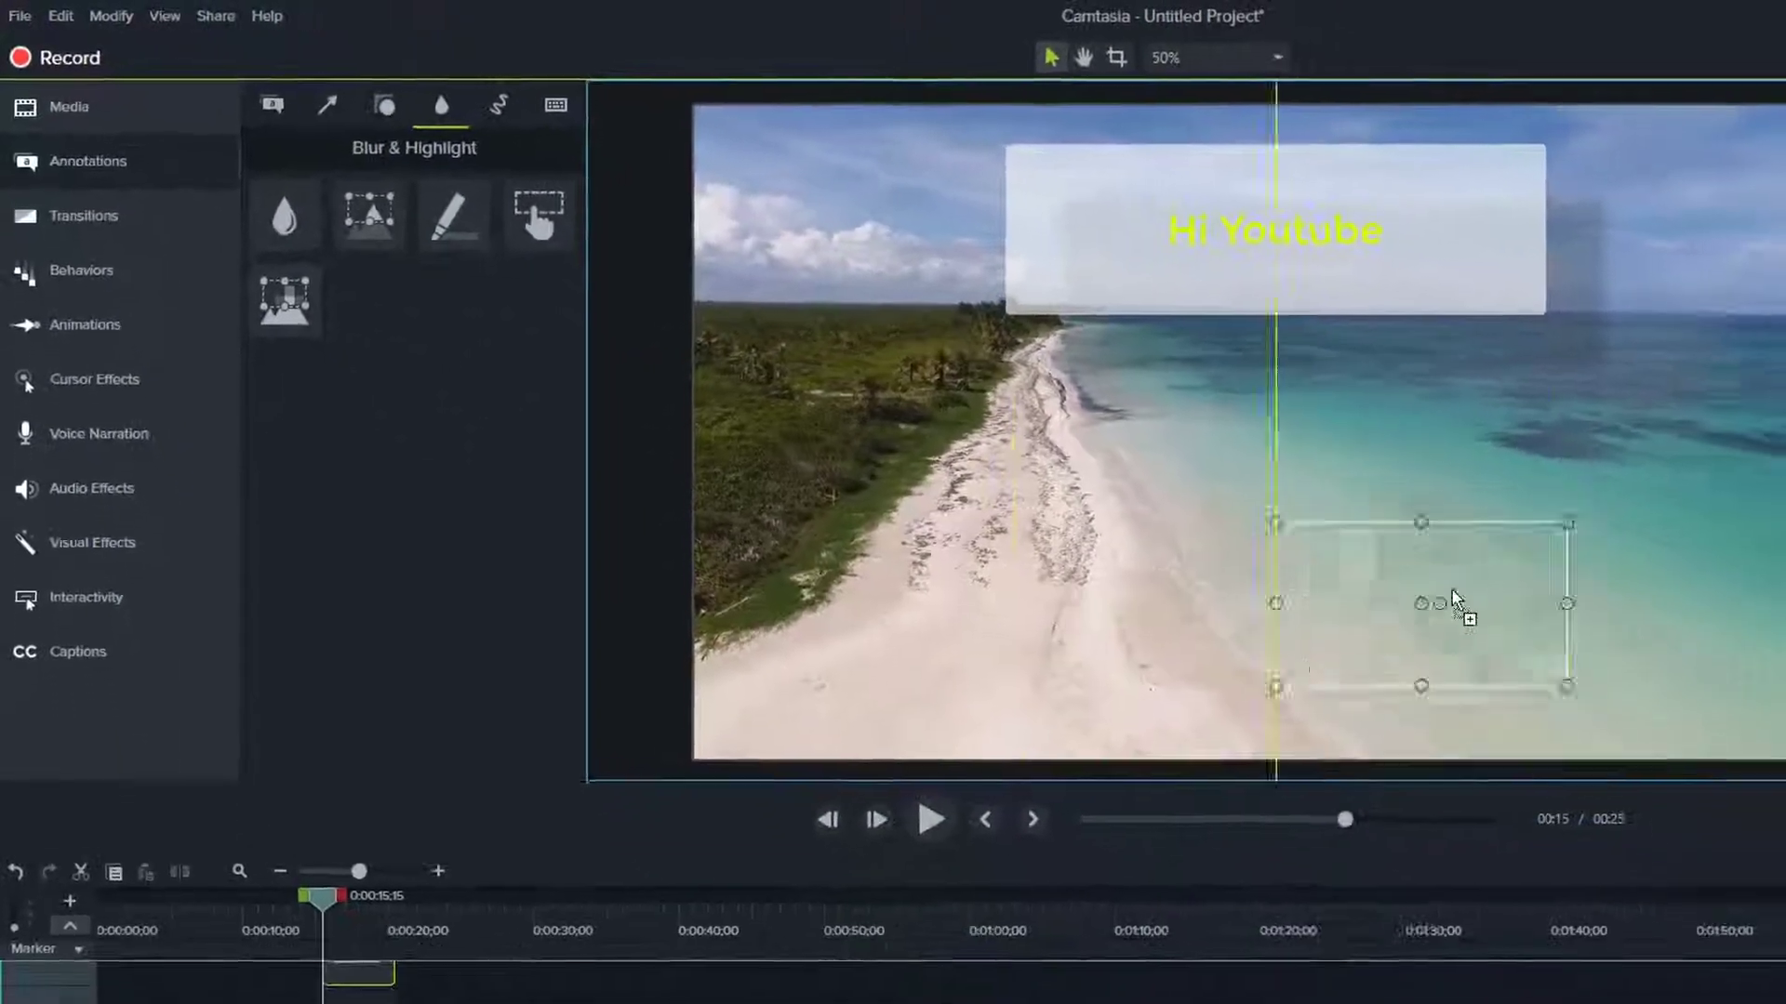
pyautogui.moveTo(1455, 598); pyautogui.dragTo(942, 383)
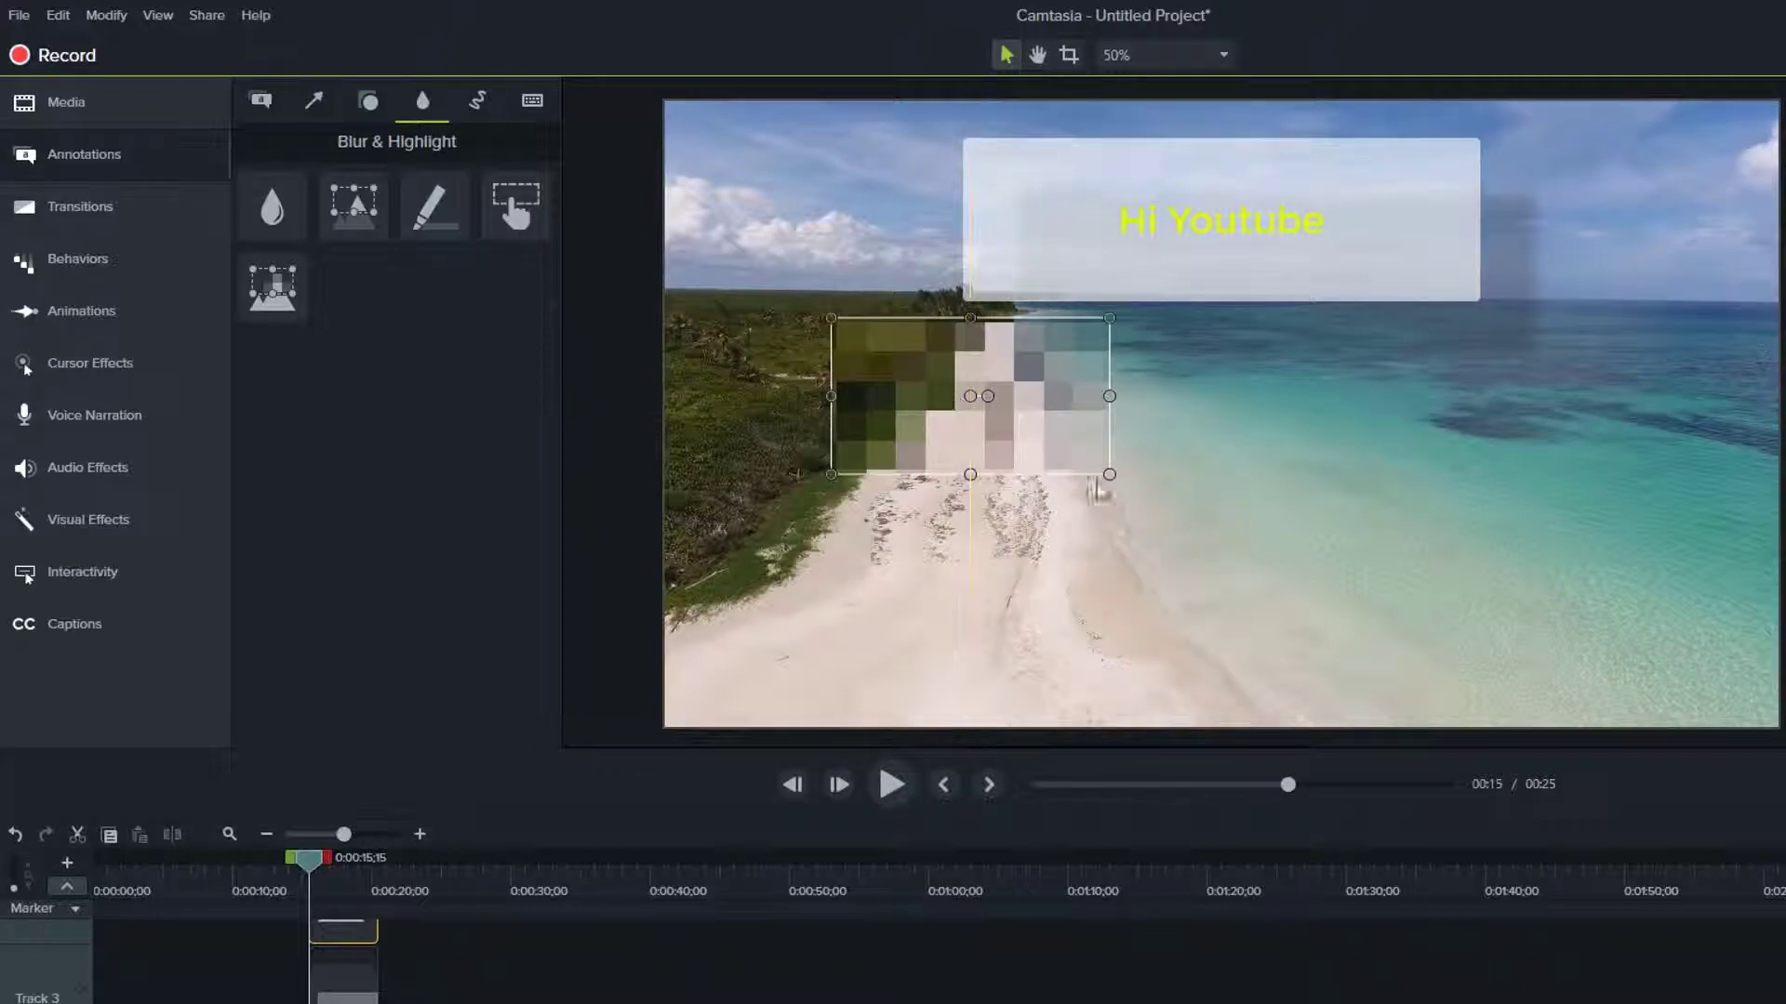
pyautogui.moveTo(1102, 493); pyautogui.dragTo(919, 358)
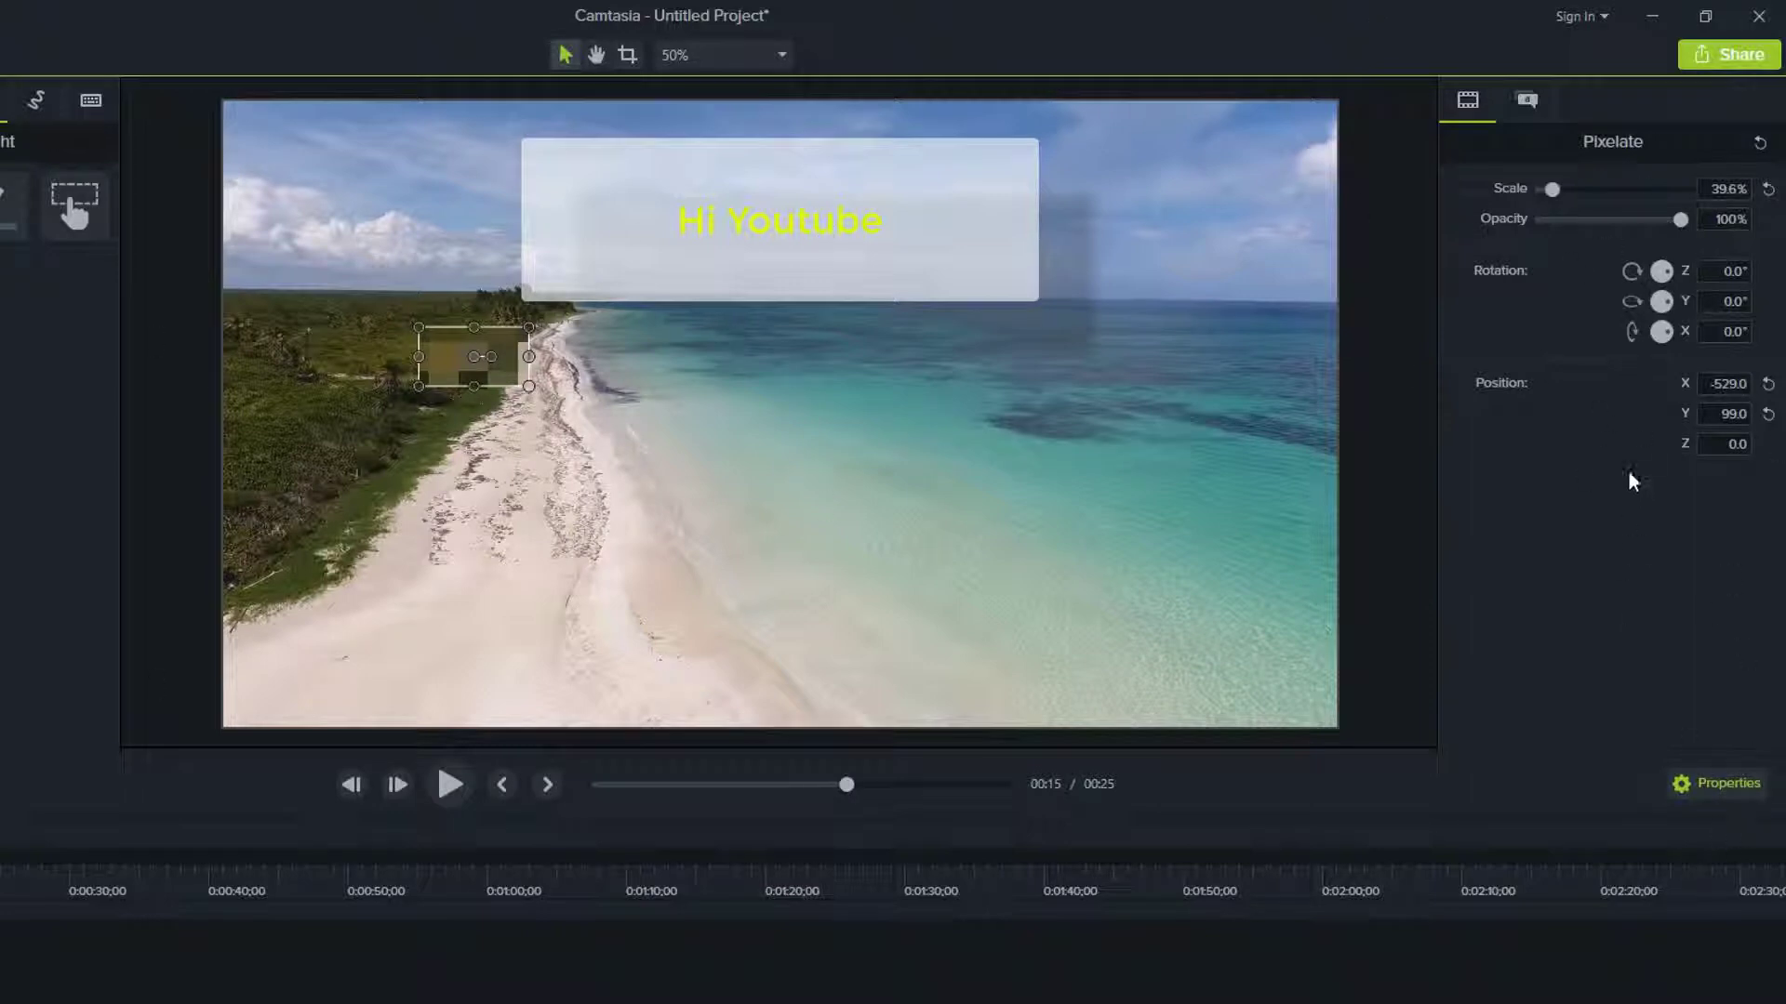
# Step: Lower the intensity of the Pixelate annotation and remove it from the canvas, leaving nothing selected
pyautogui.click(1527, 100)
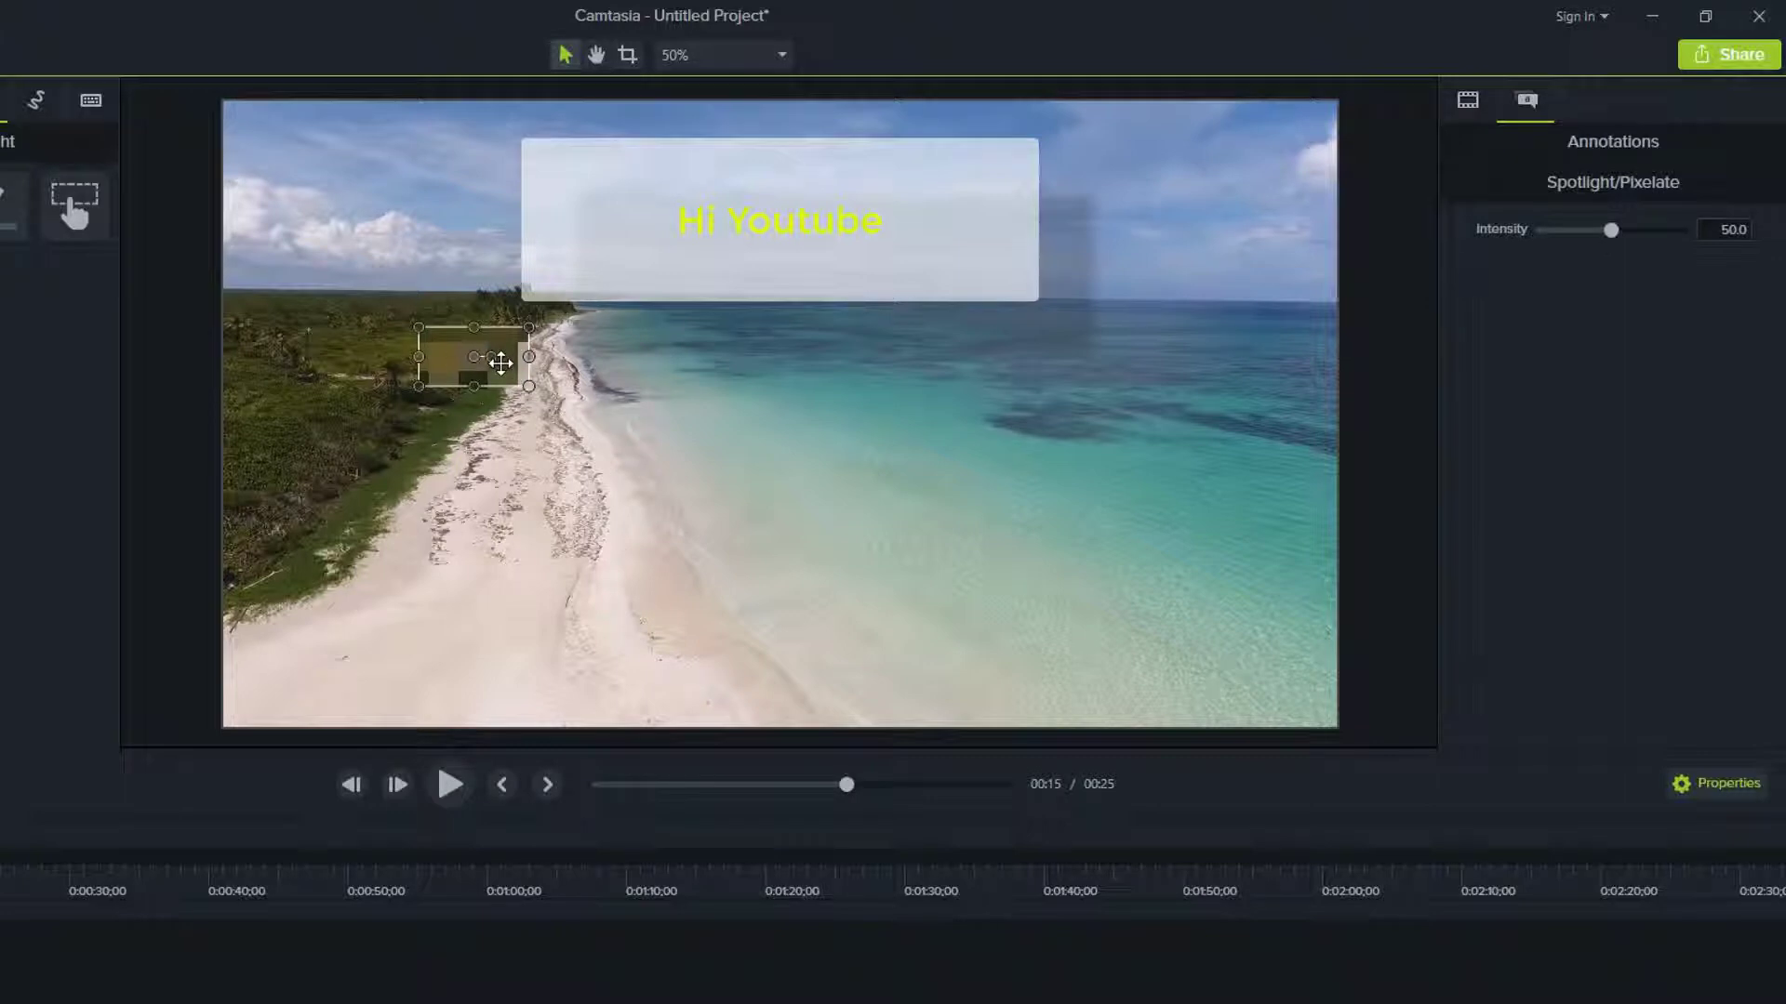
pyautogui.click(1578, 231)
pyautogui.moveTo(1565, 238)
pyautogui.mouseDown()
pyautogui.moveTo(1550, 236)
pyautogui.moveTo(1769, 261)
pyautogui.moveTo(1561, 267)
pyautogui.mouseUp()
pyautogui.click(504, 389)
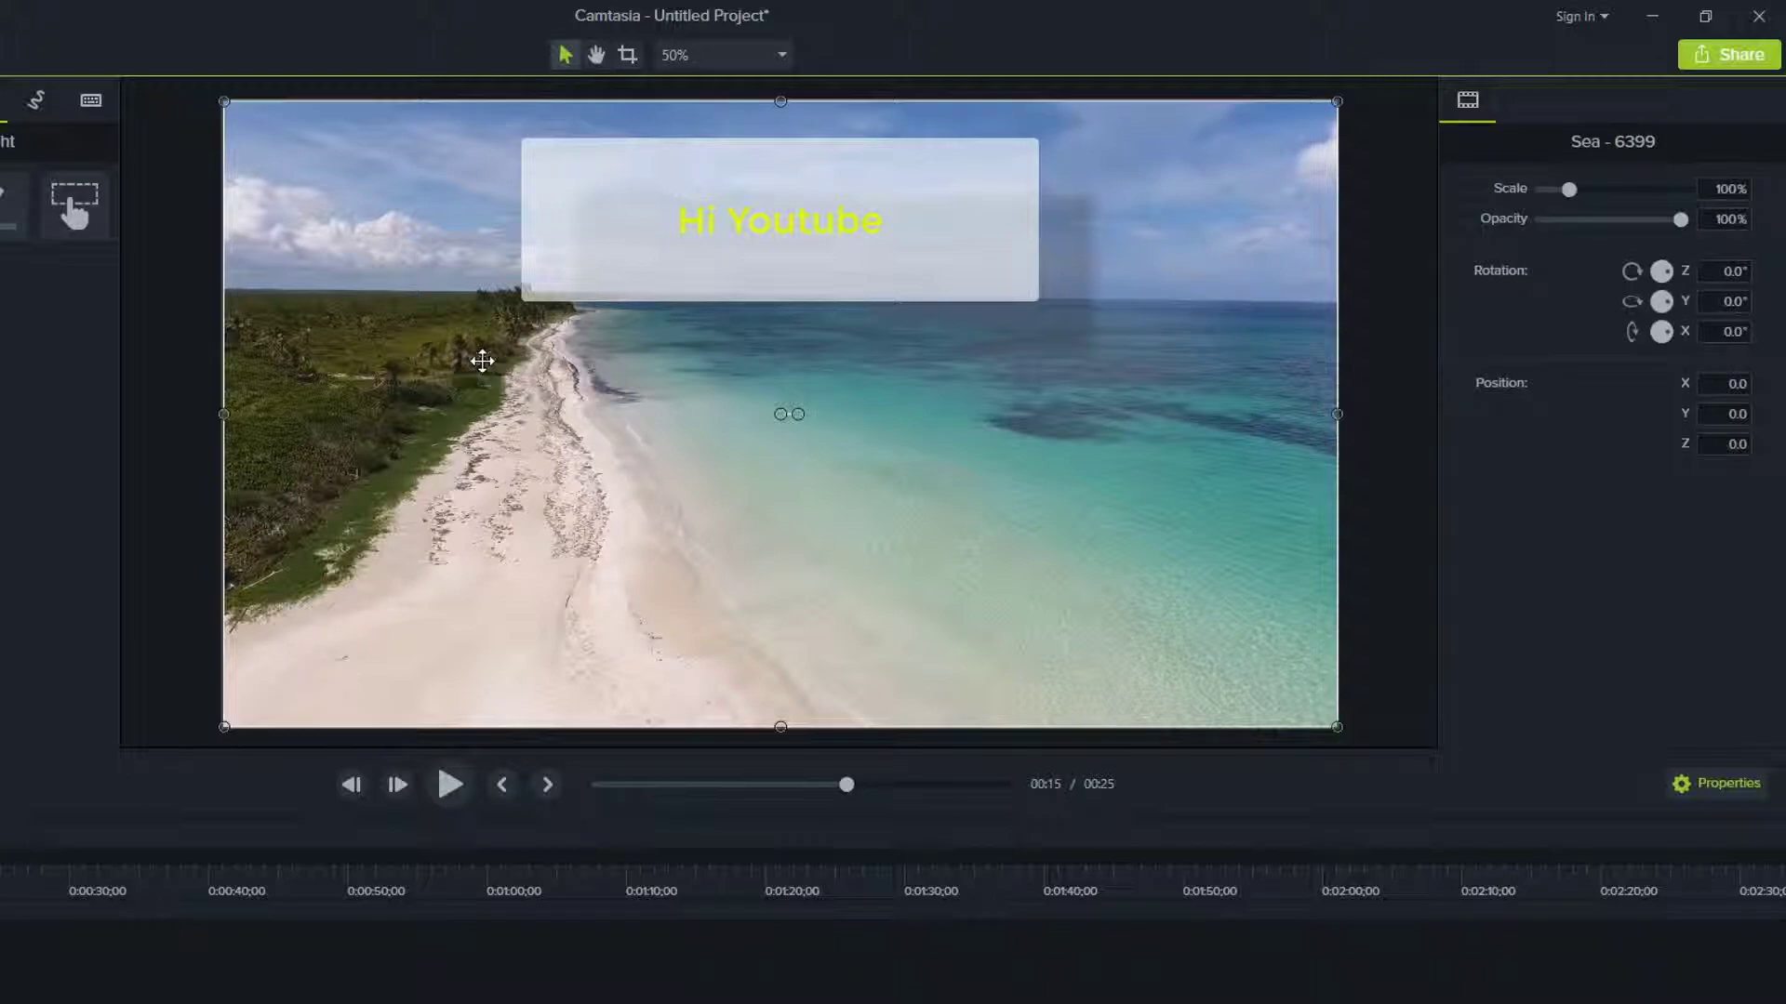
pyautogui.click(481, 361)
pyautogui.press('Escape')
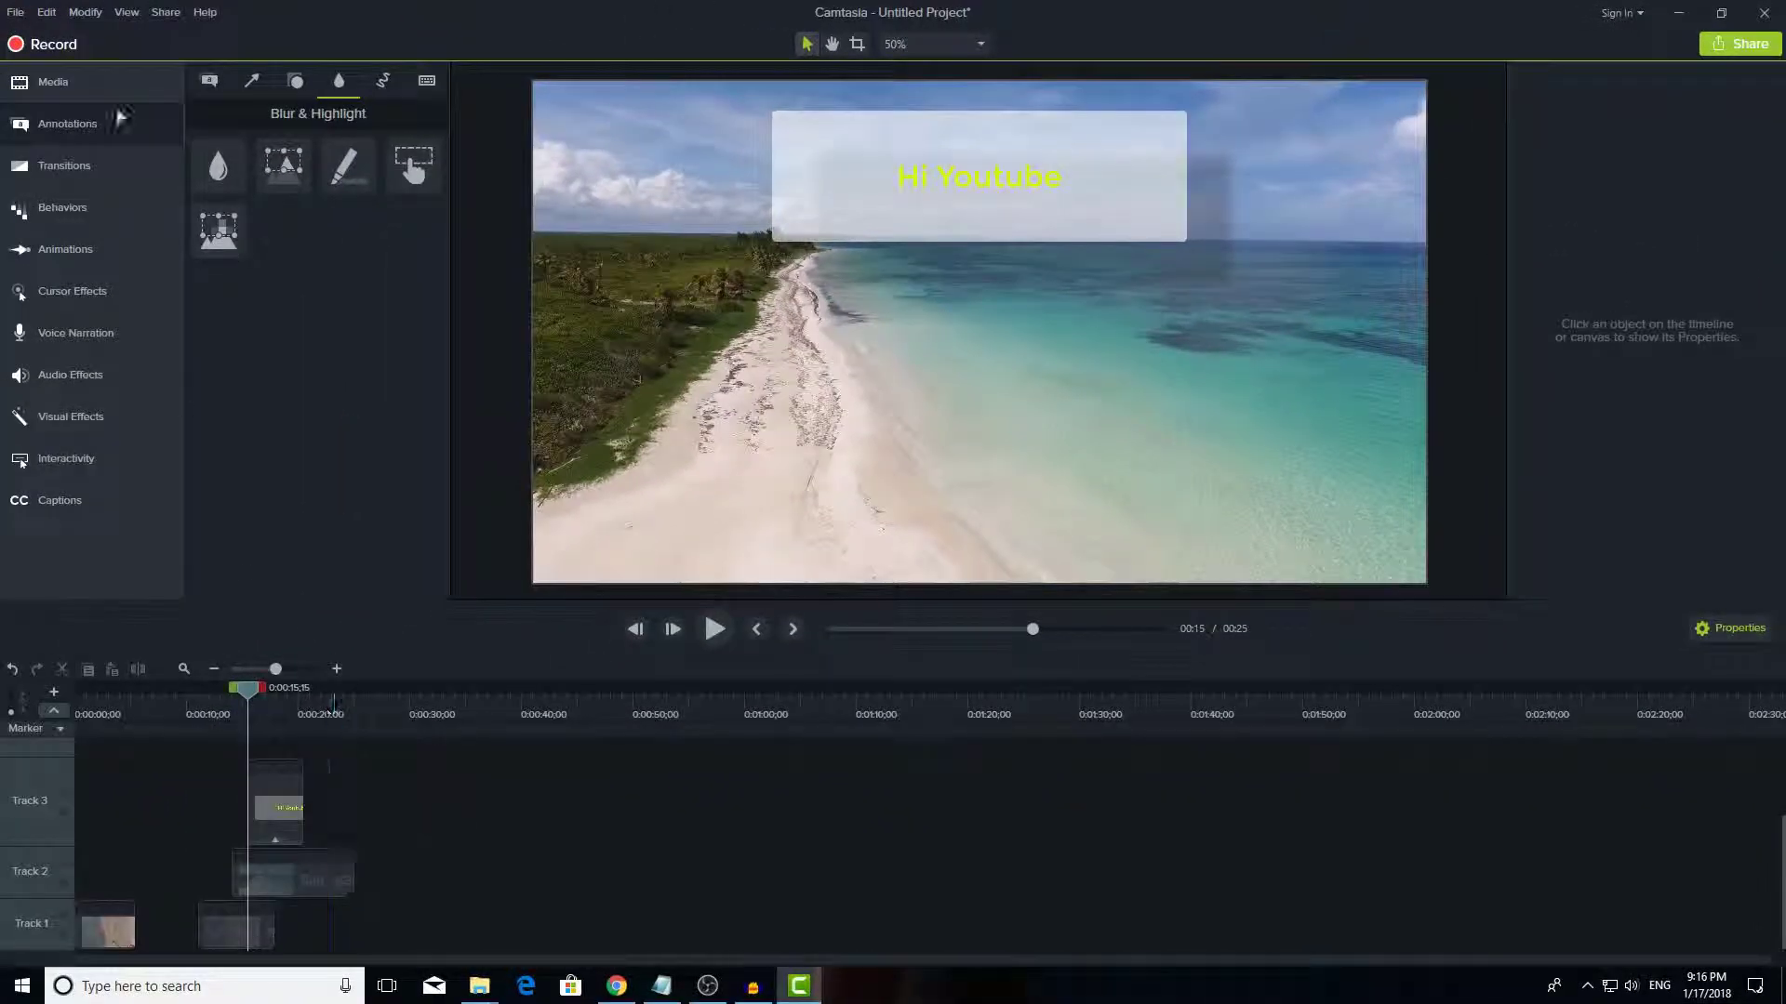
# Step: With the transitions library open, place Sea - 6399 directly after the second Runner piece on Track 1 and move the callout to Track 2
pyautogui.click(101, 164)
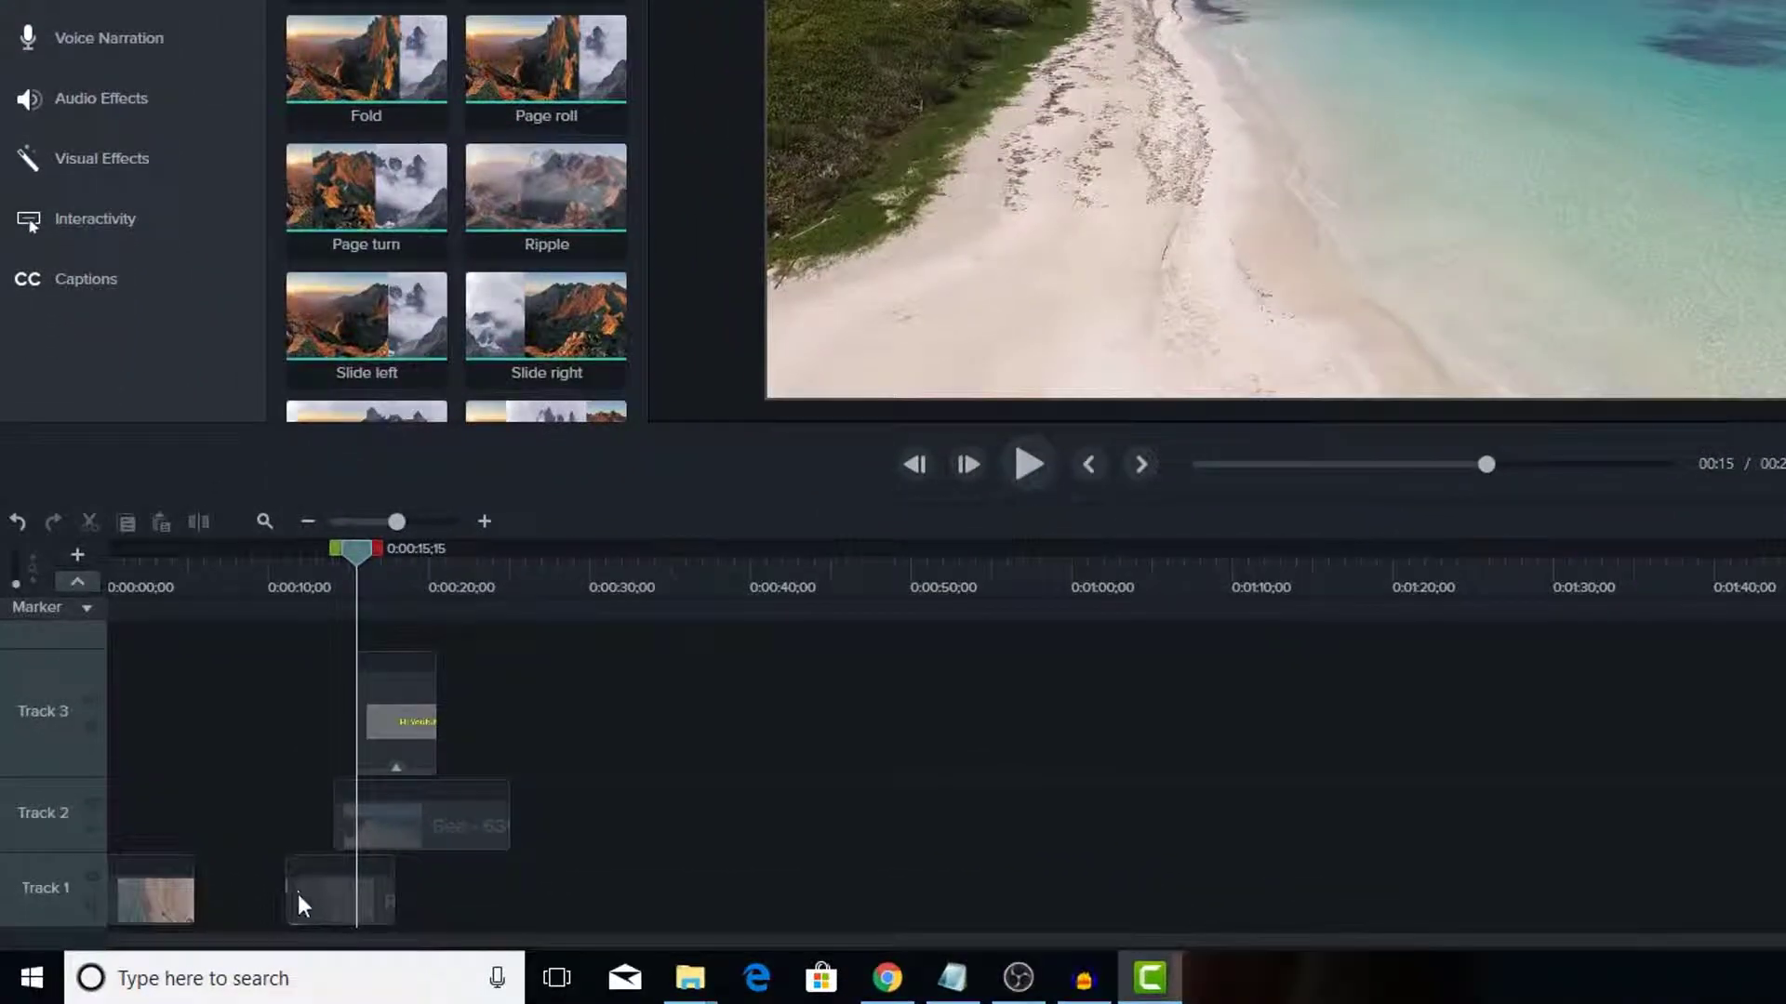
pyautogui.moveTo(415, 833); pyautogui.dragTo(455, 905)
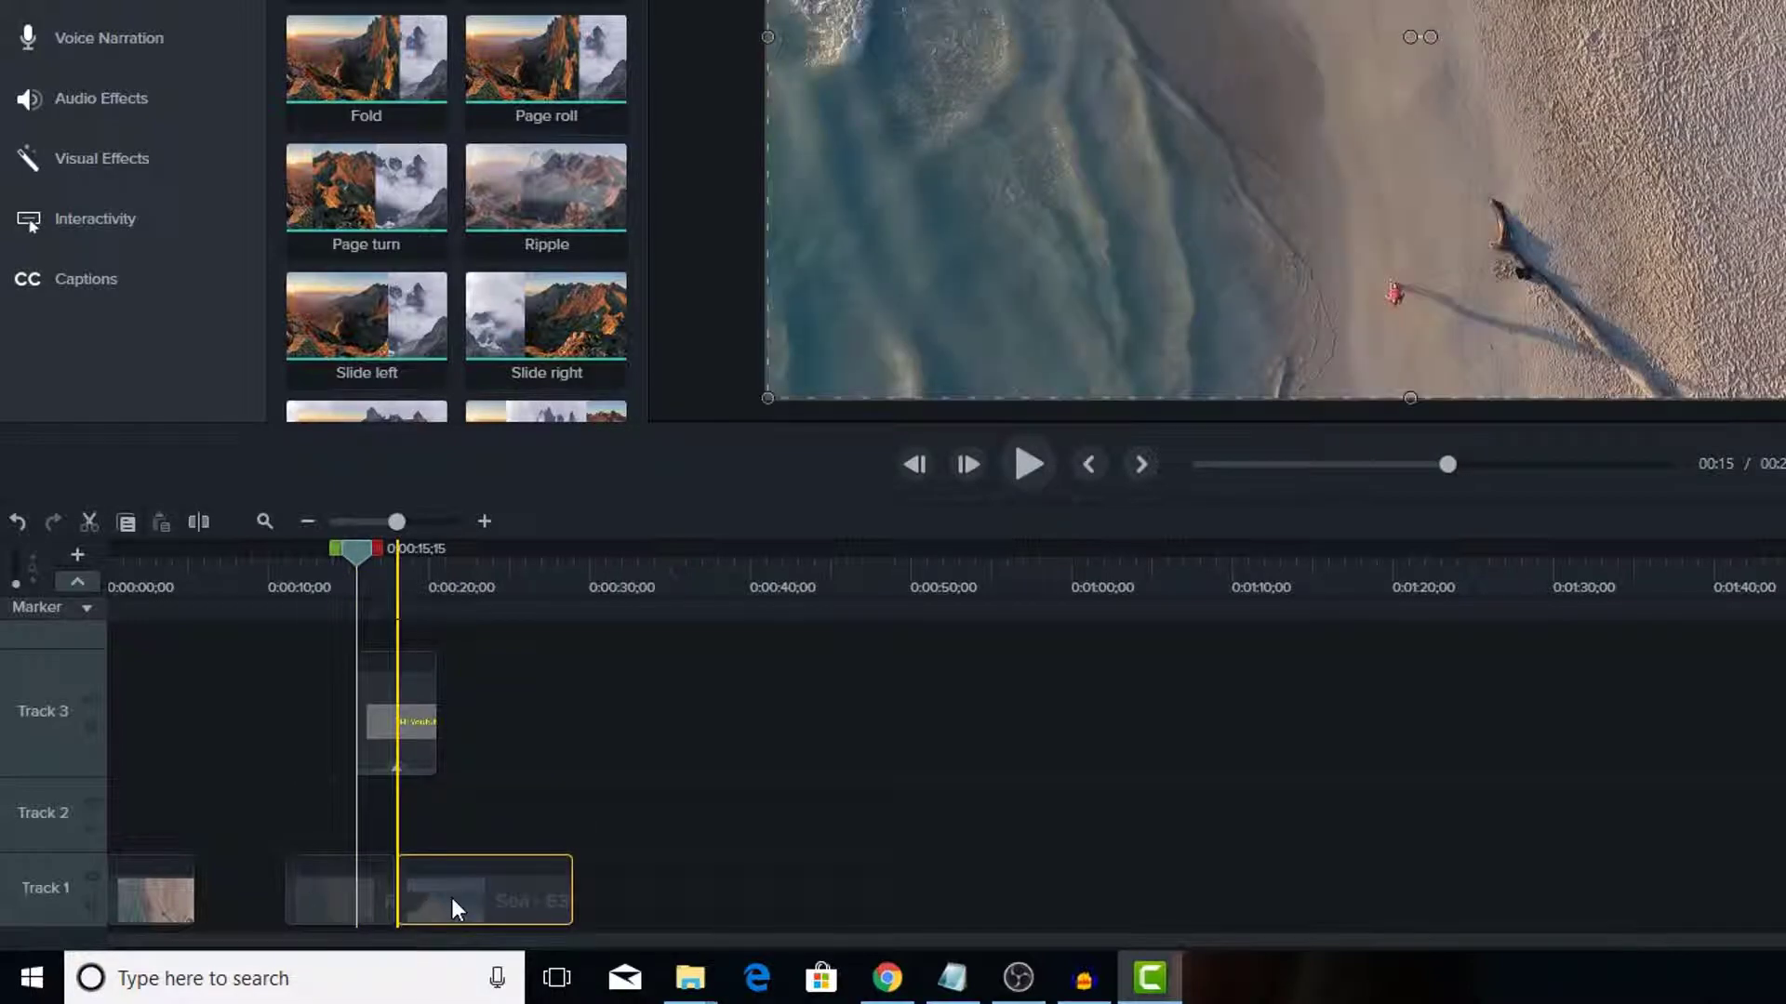
pyautogui.moveTo(407, 717); pyautogui.dragTo(403, 841)
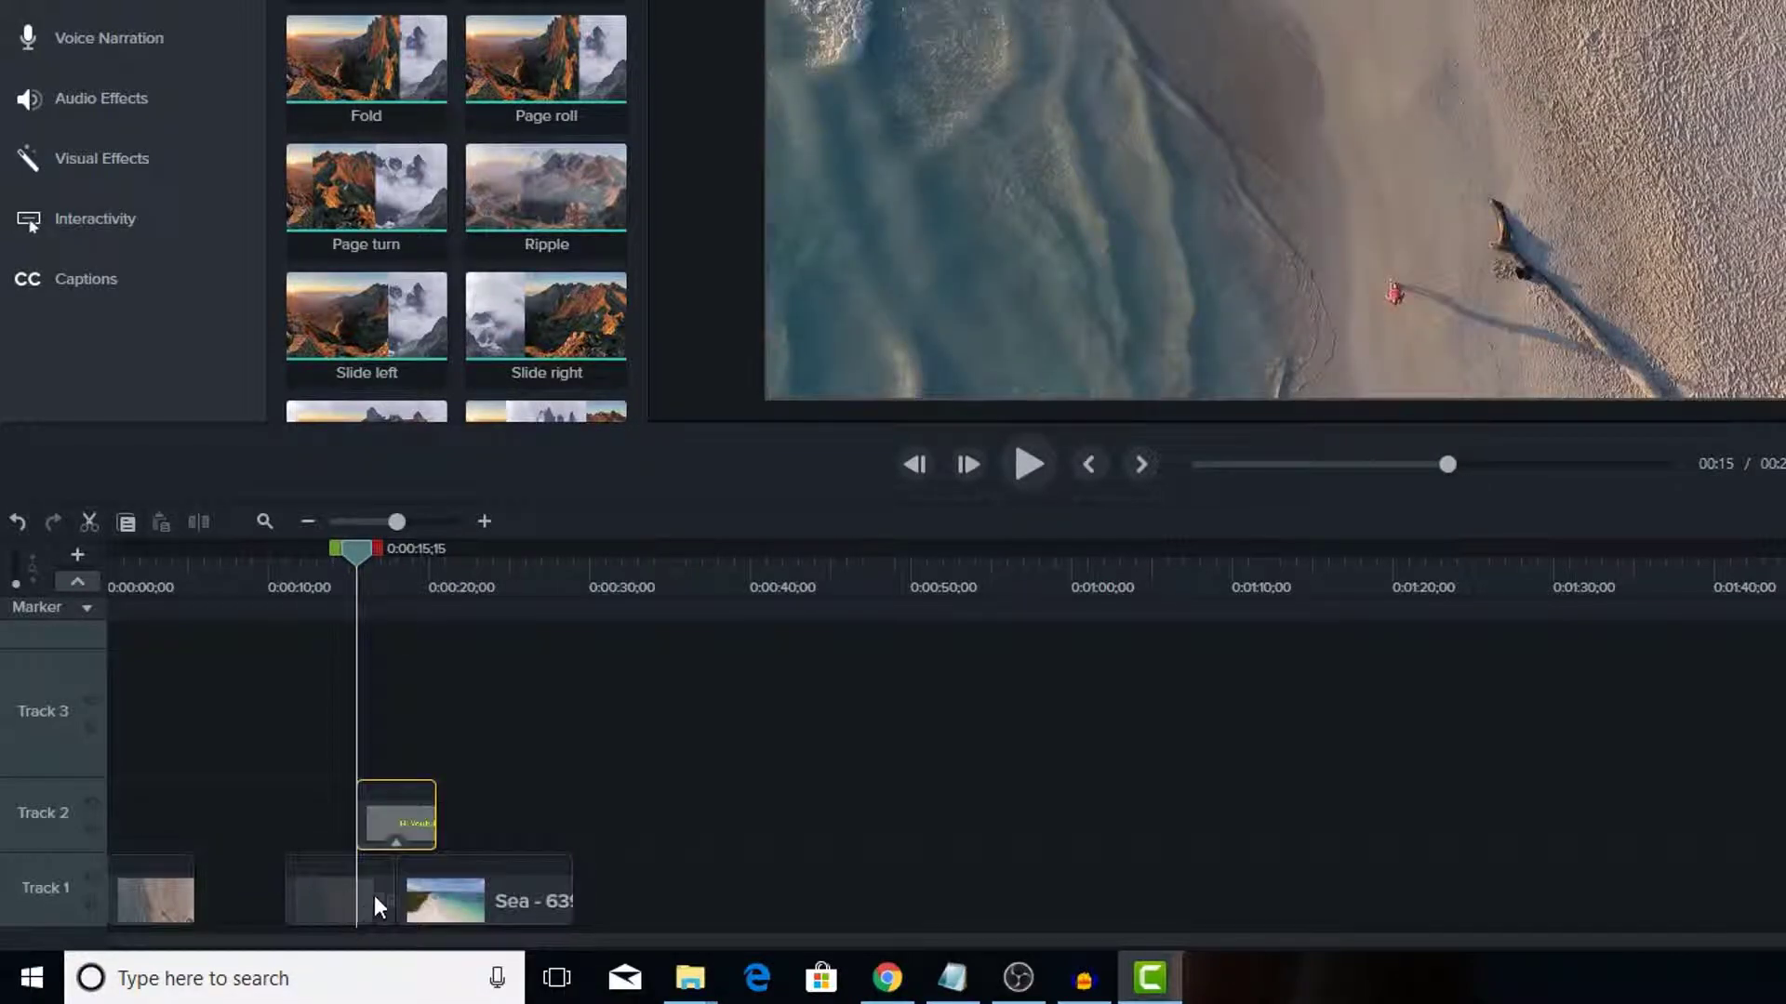
# Step: Play across the cut between the second Runner piece and Sea - 6399, and place a Page roll transition on it
pyautogui.click(1025, 464)
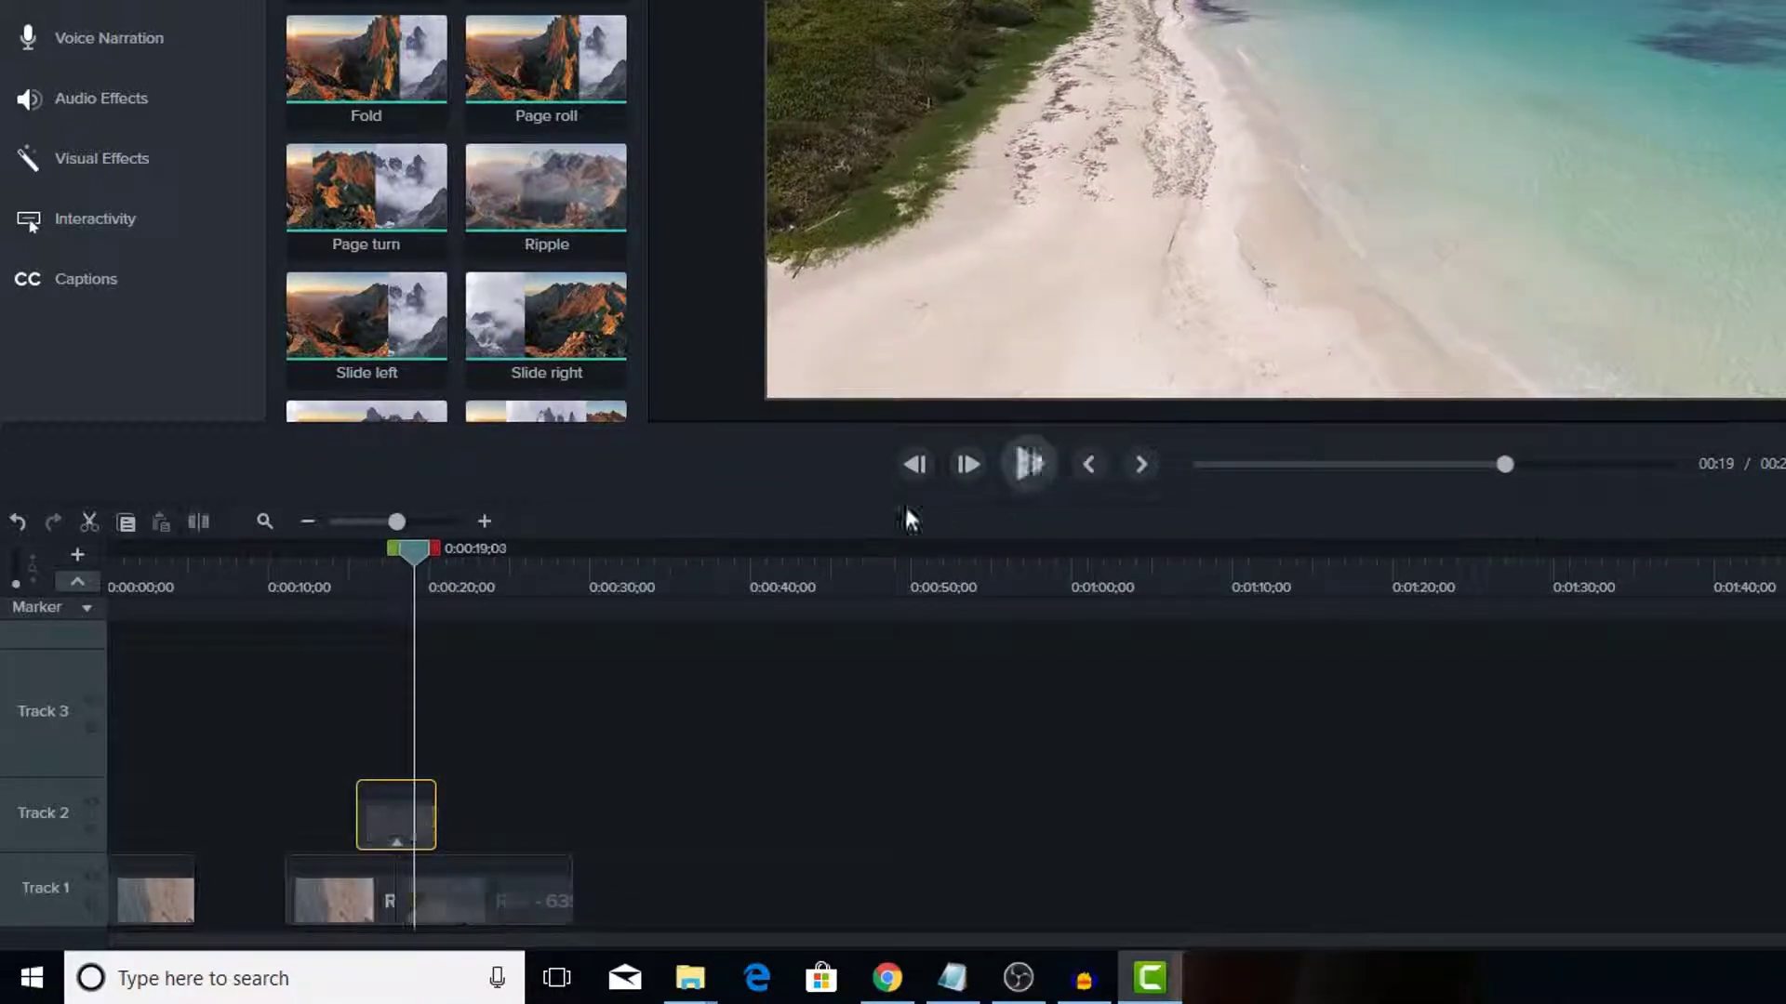
pyautogui.press('space')
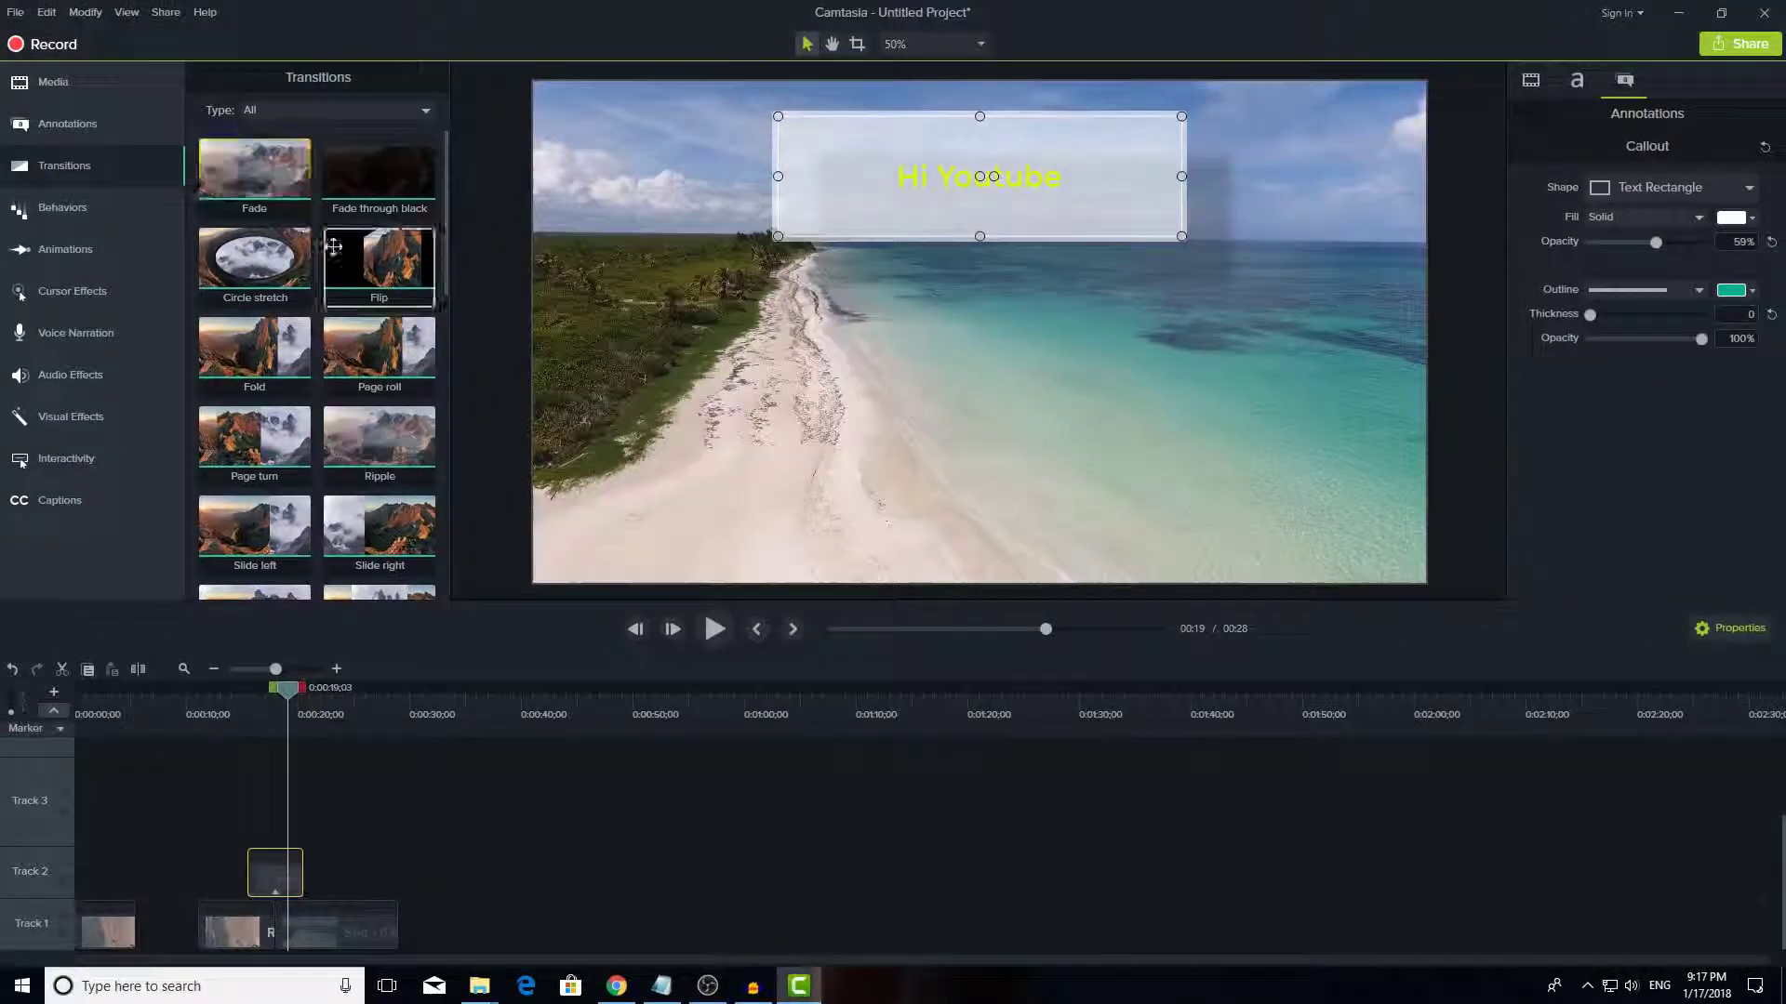
pyautogui.scroll(-1, 367, 204)
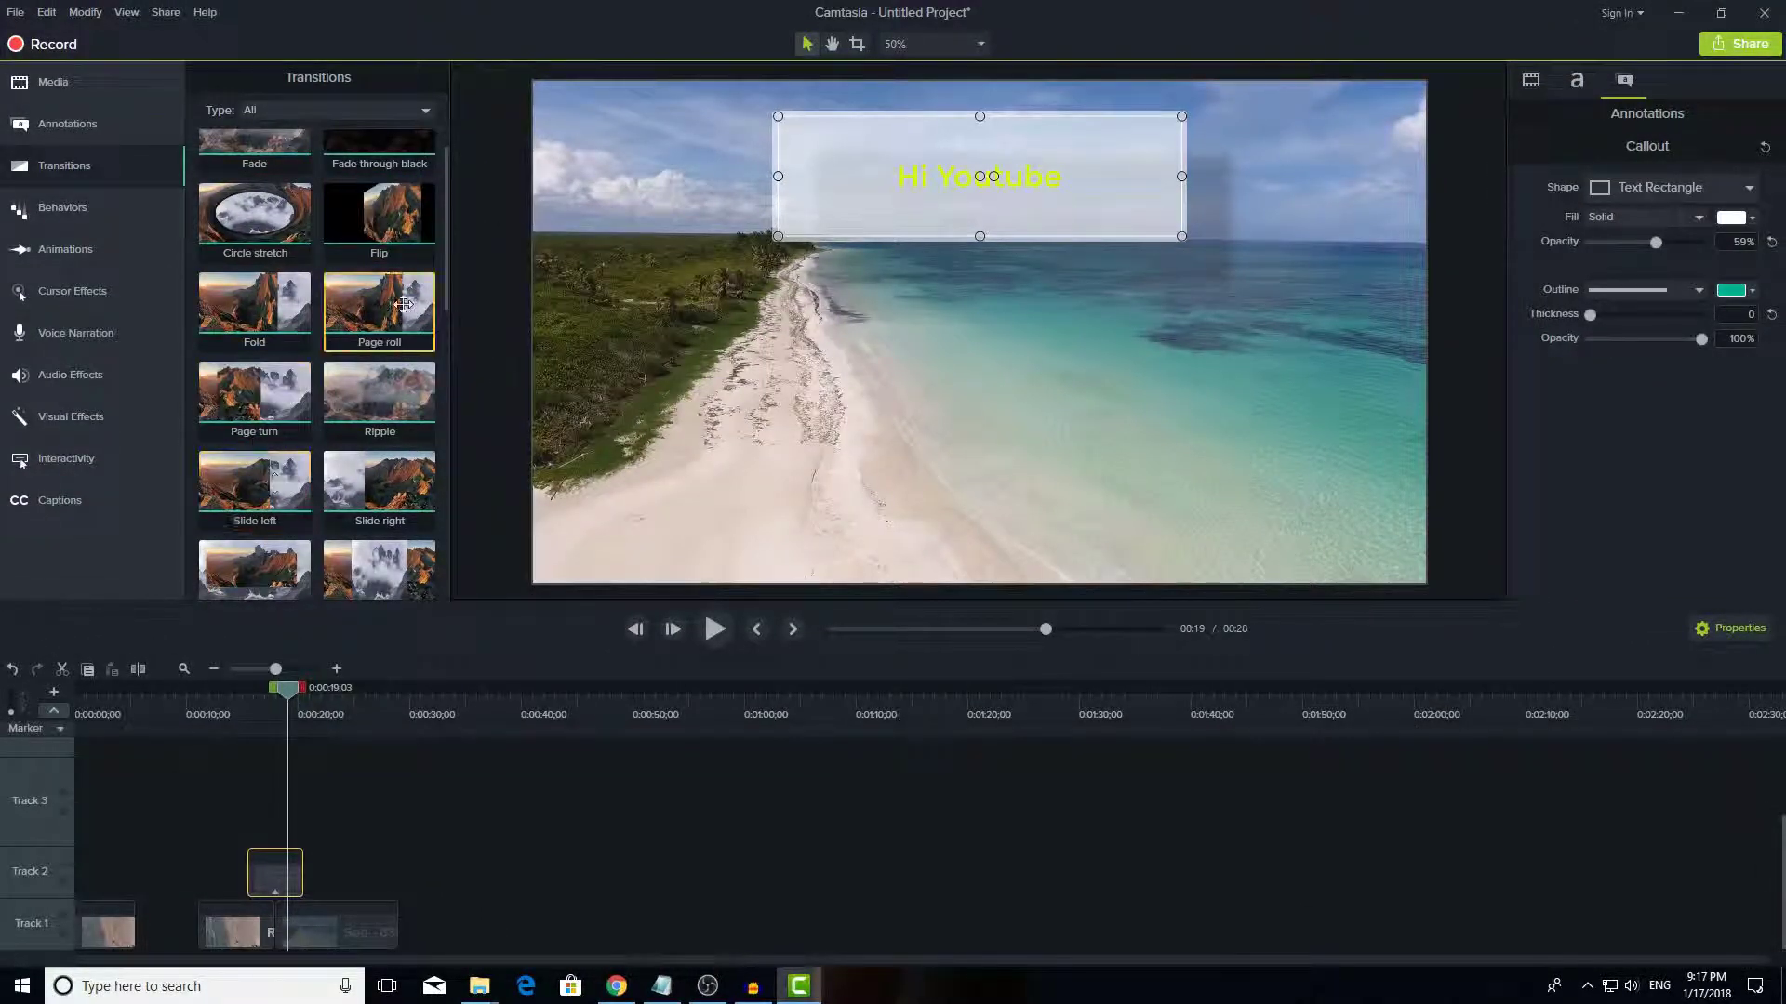
pyautogui.moveTo(402, 304); pyautogui.dragTo(349, 299)
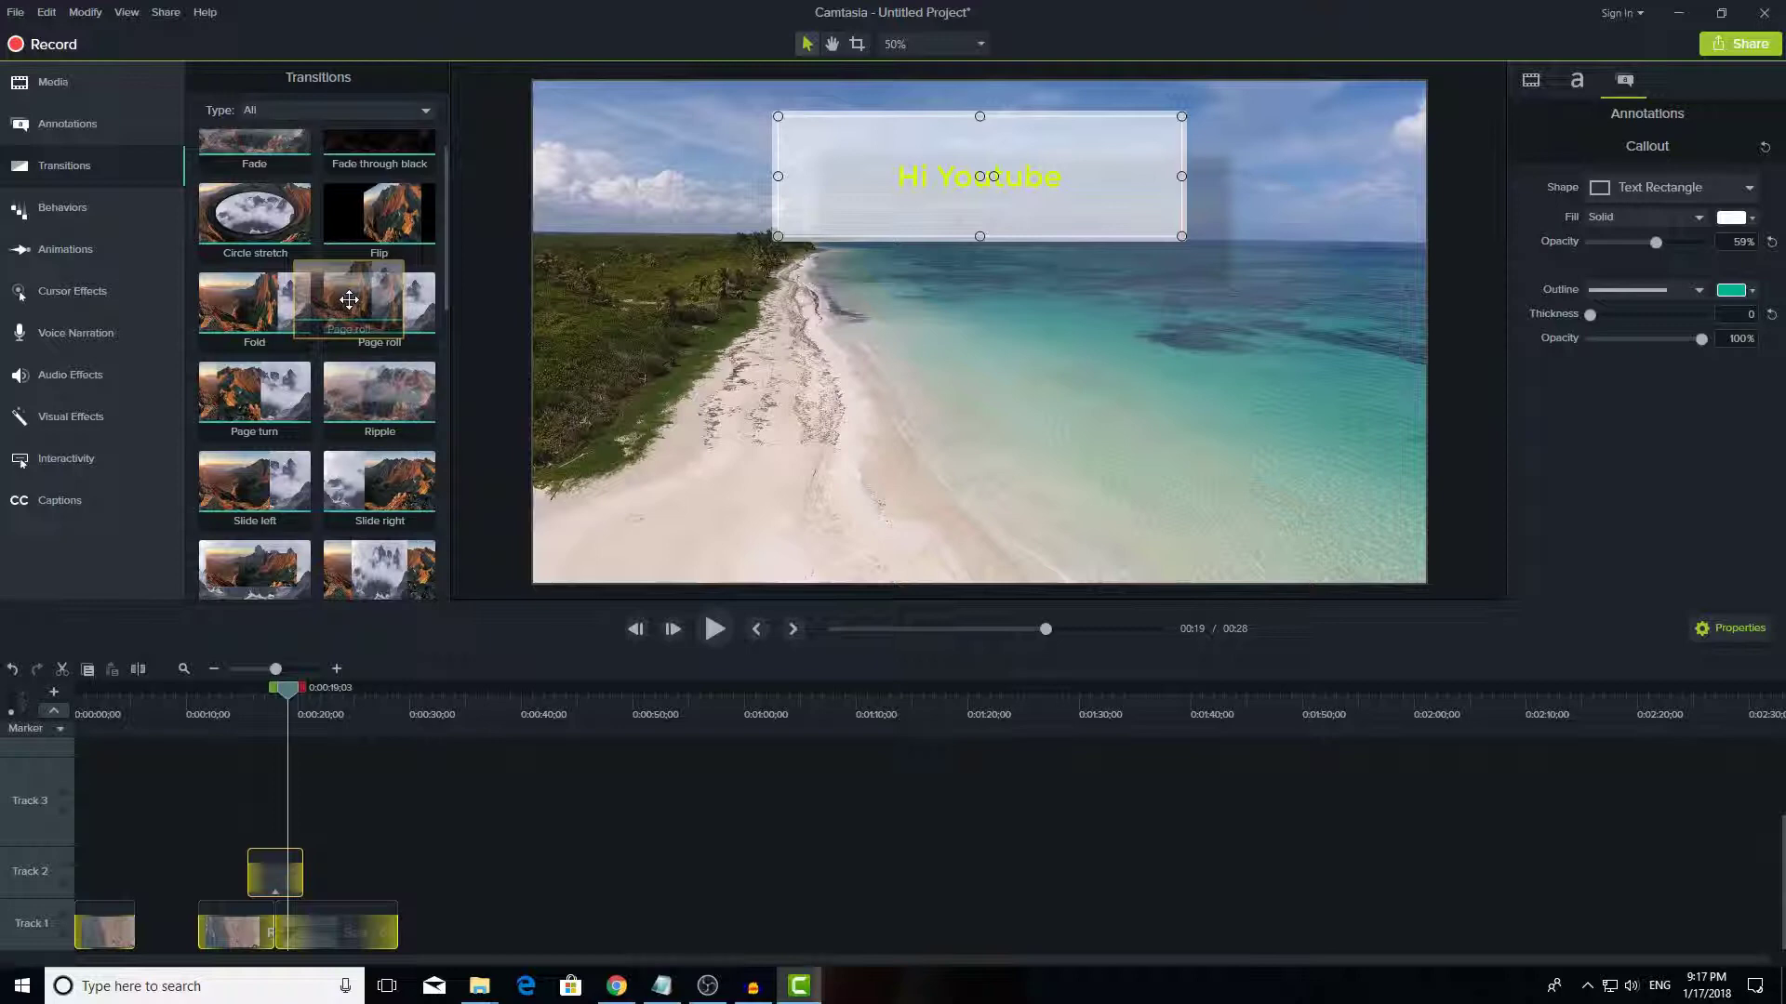
pyautogui.moveTo(349, 299); pyautogui.dragTo(279, 940)
# Step: Play back the Page roll transition from 0:00:16;10 until it has passed
pyautogui.click(258, 730)
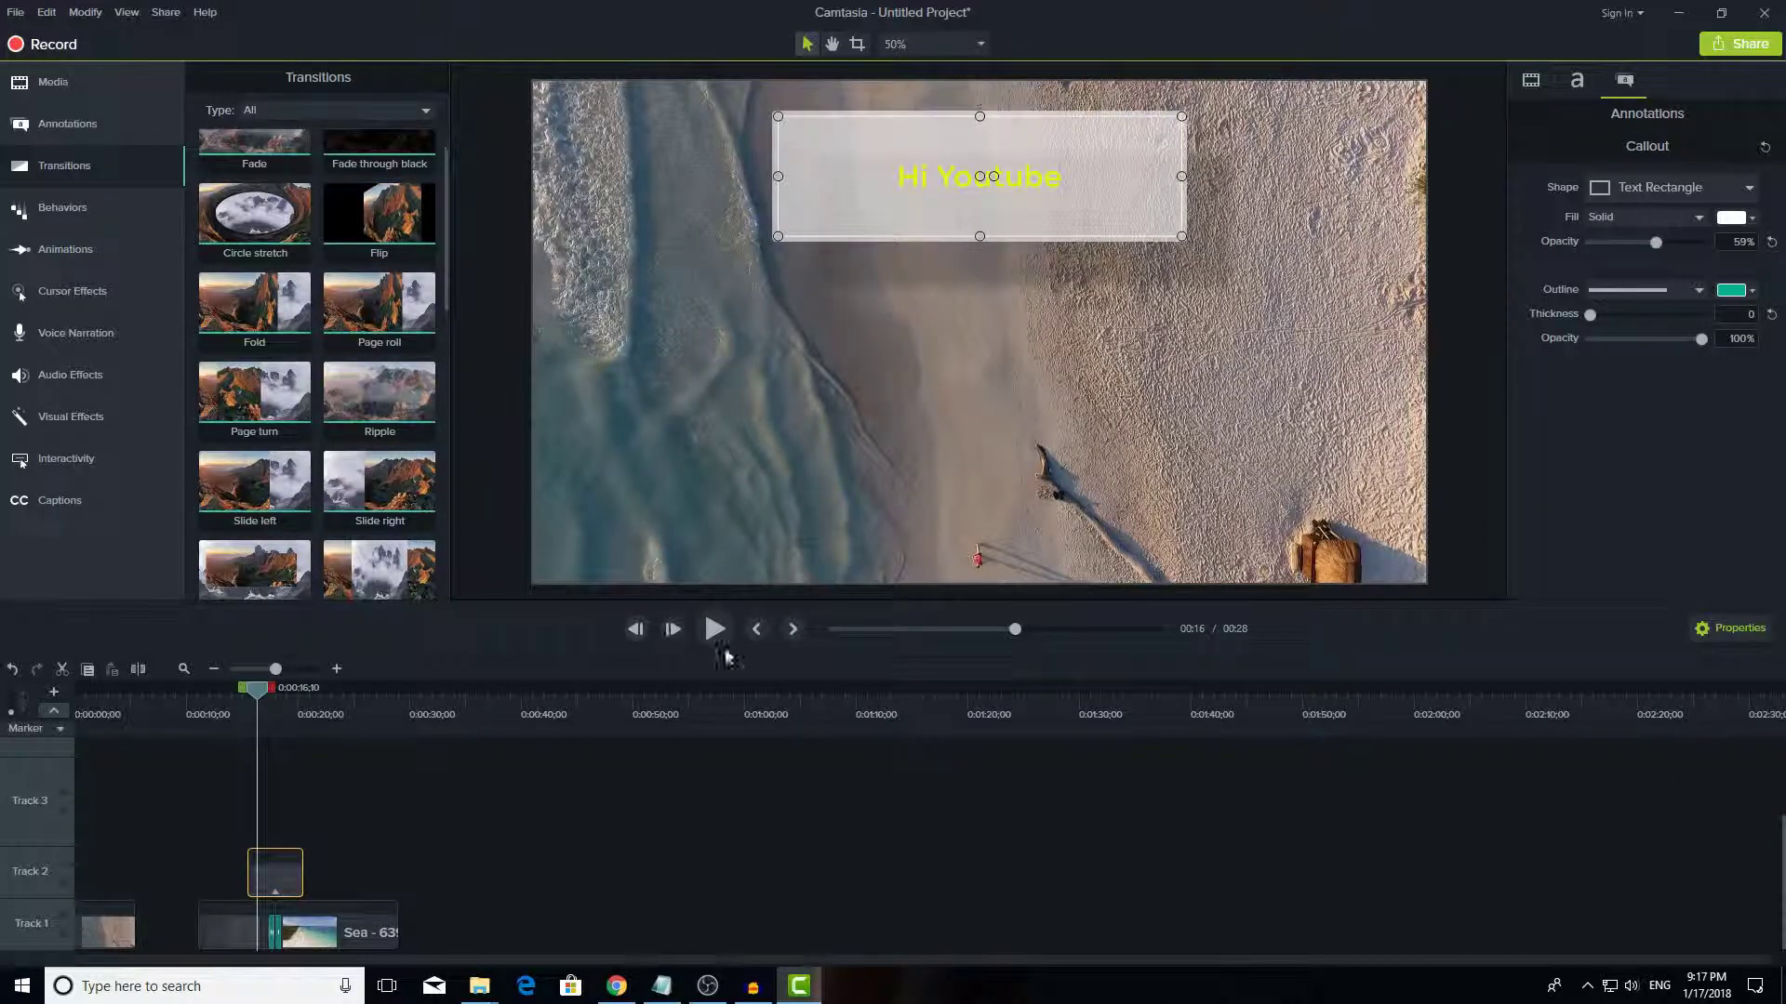
pyautogui.click(712, 633)
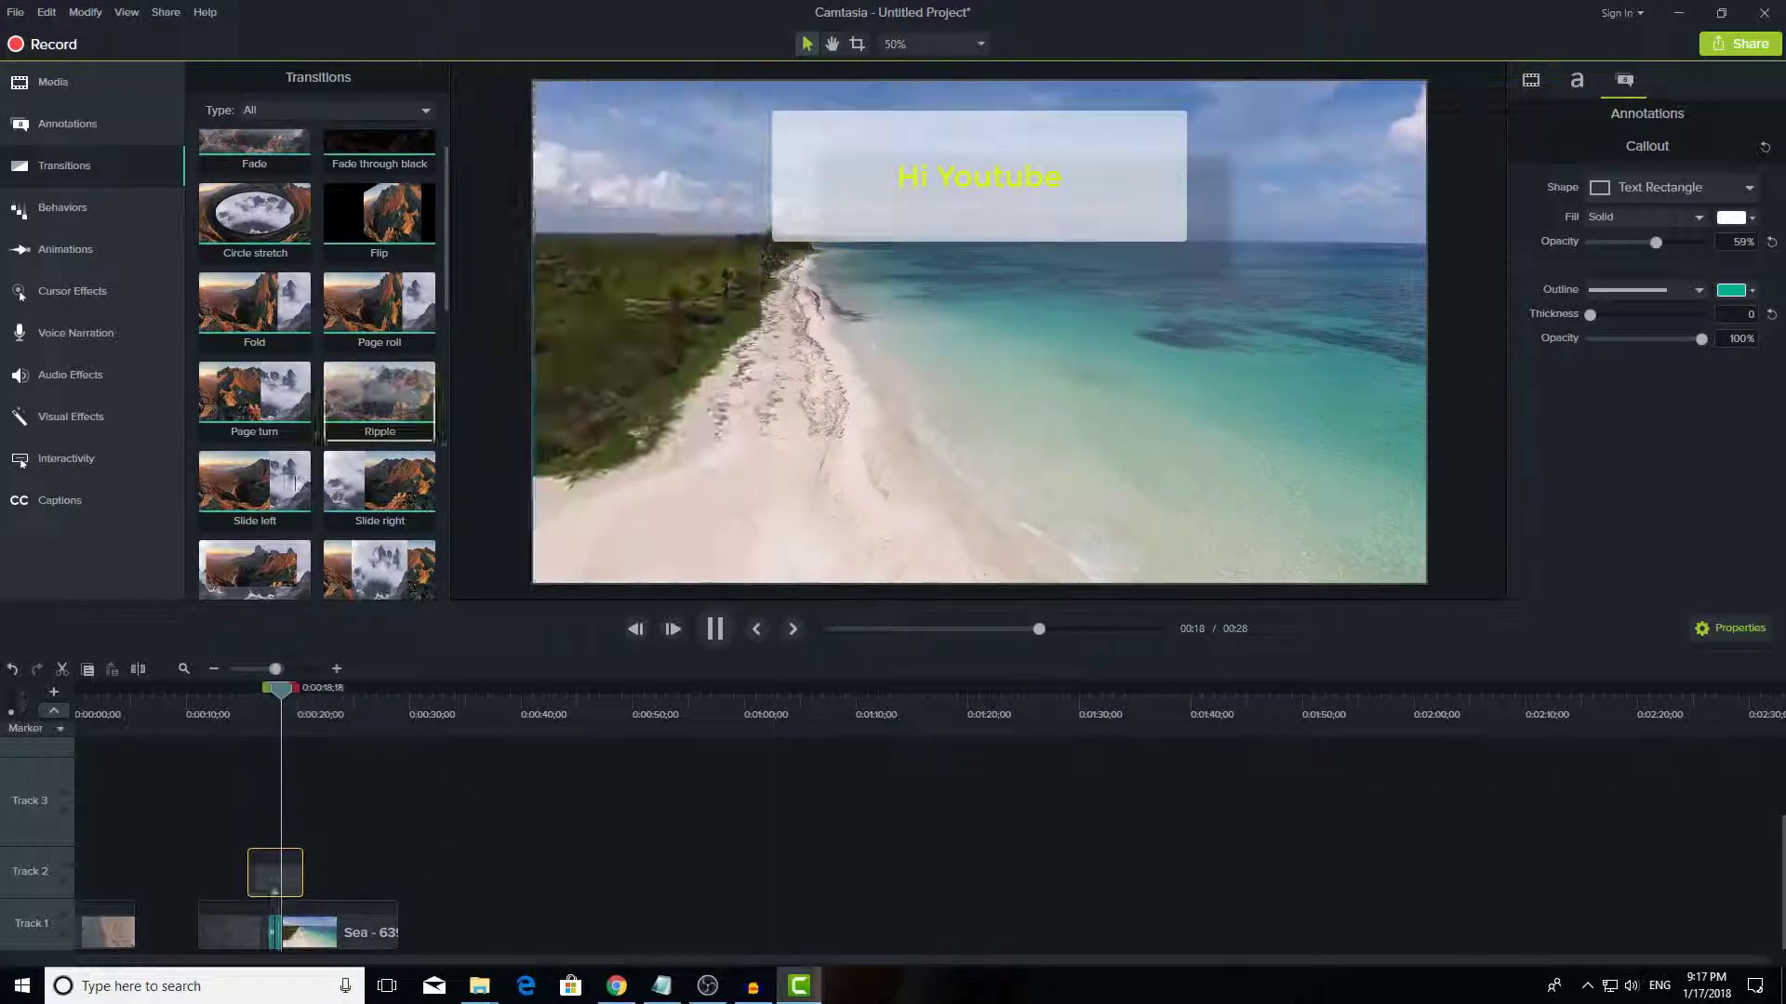
pyautogui.click(712, 629)
# Step: Replace the Page roll transition between the second Runner piece and Sea - 6399 with the Pixelate transition
pyautogui.scroll(-4, 322, 320)
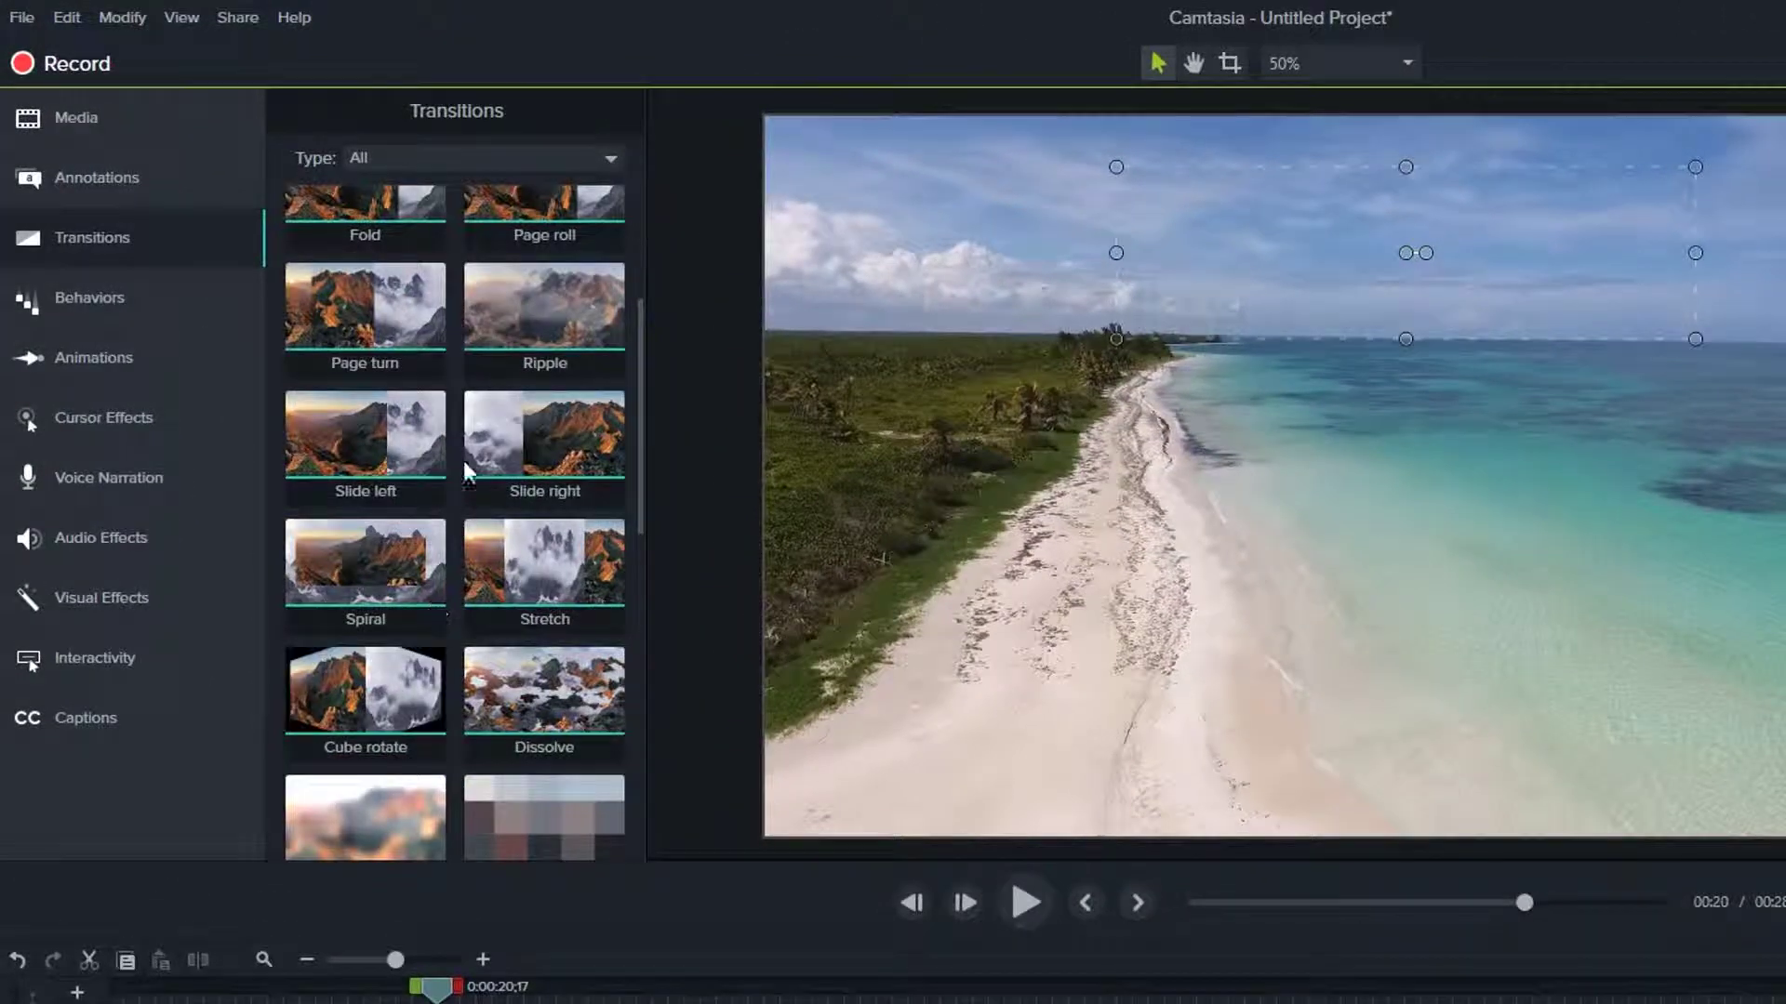
pyautogui.click(526, 727)
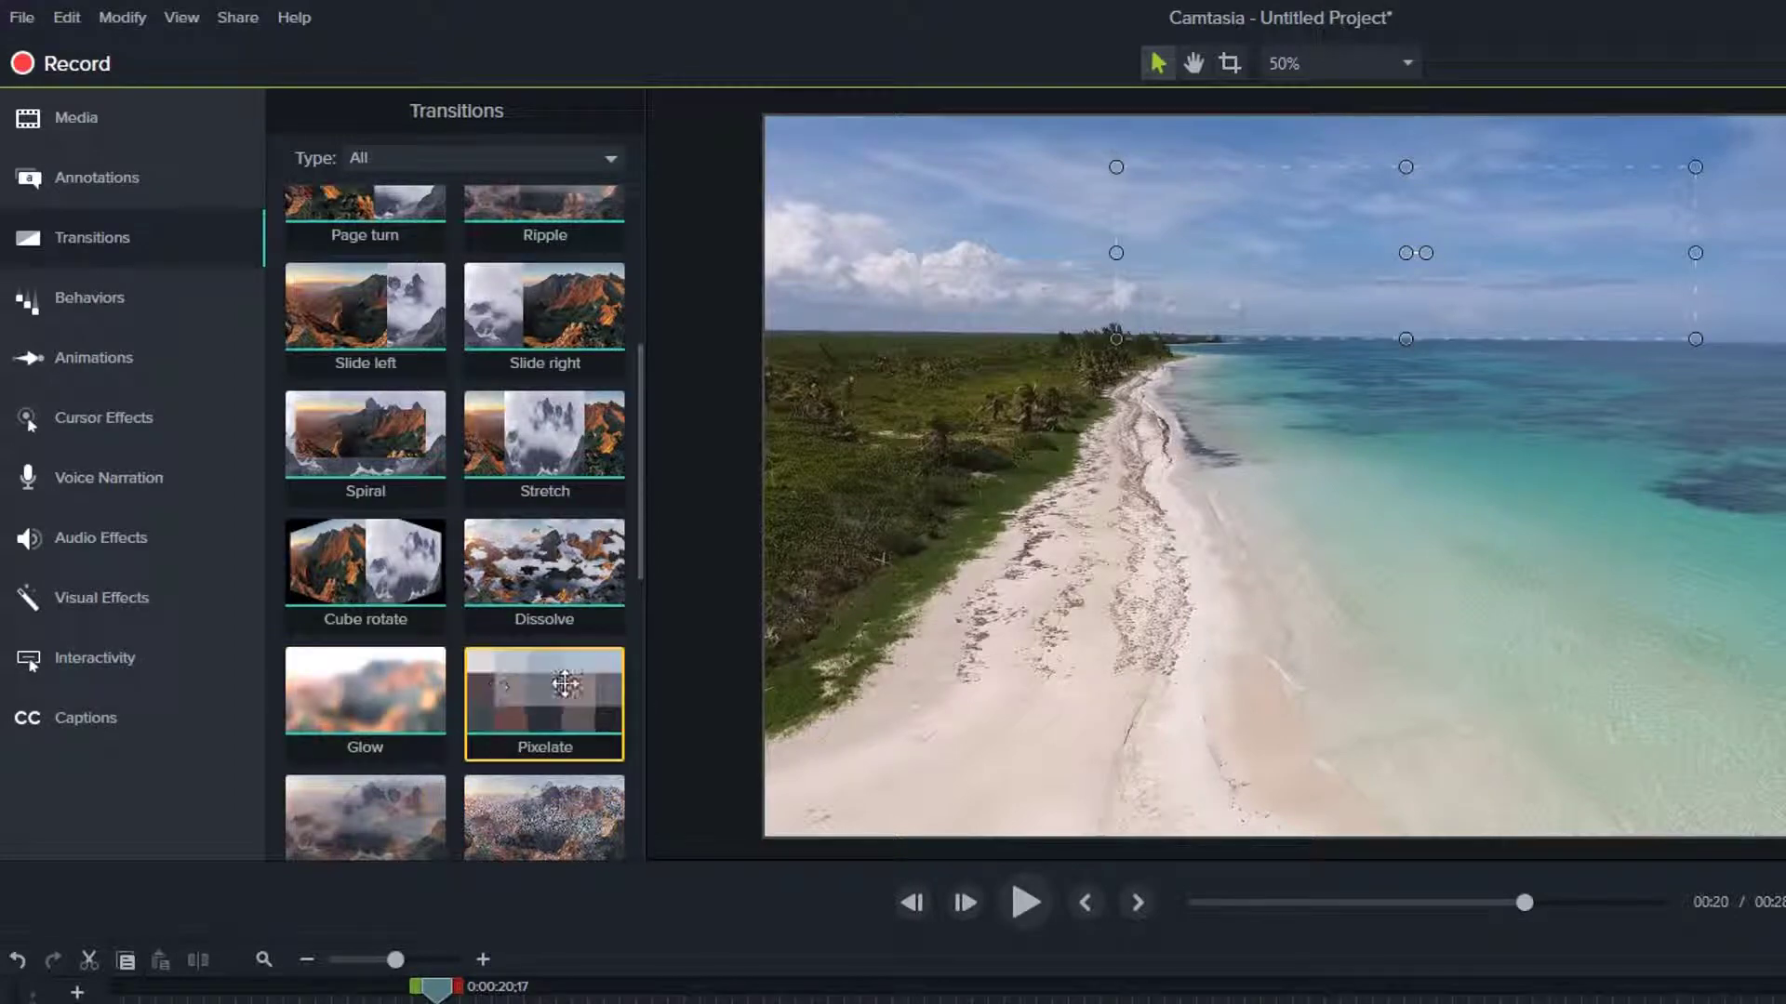
pyautogui.moveTo(565, 684); pyautogui.dragTo(394, 1003)
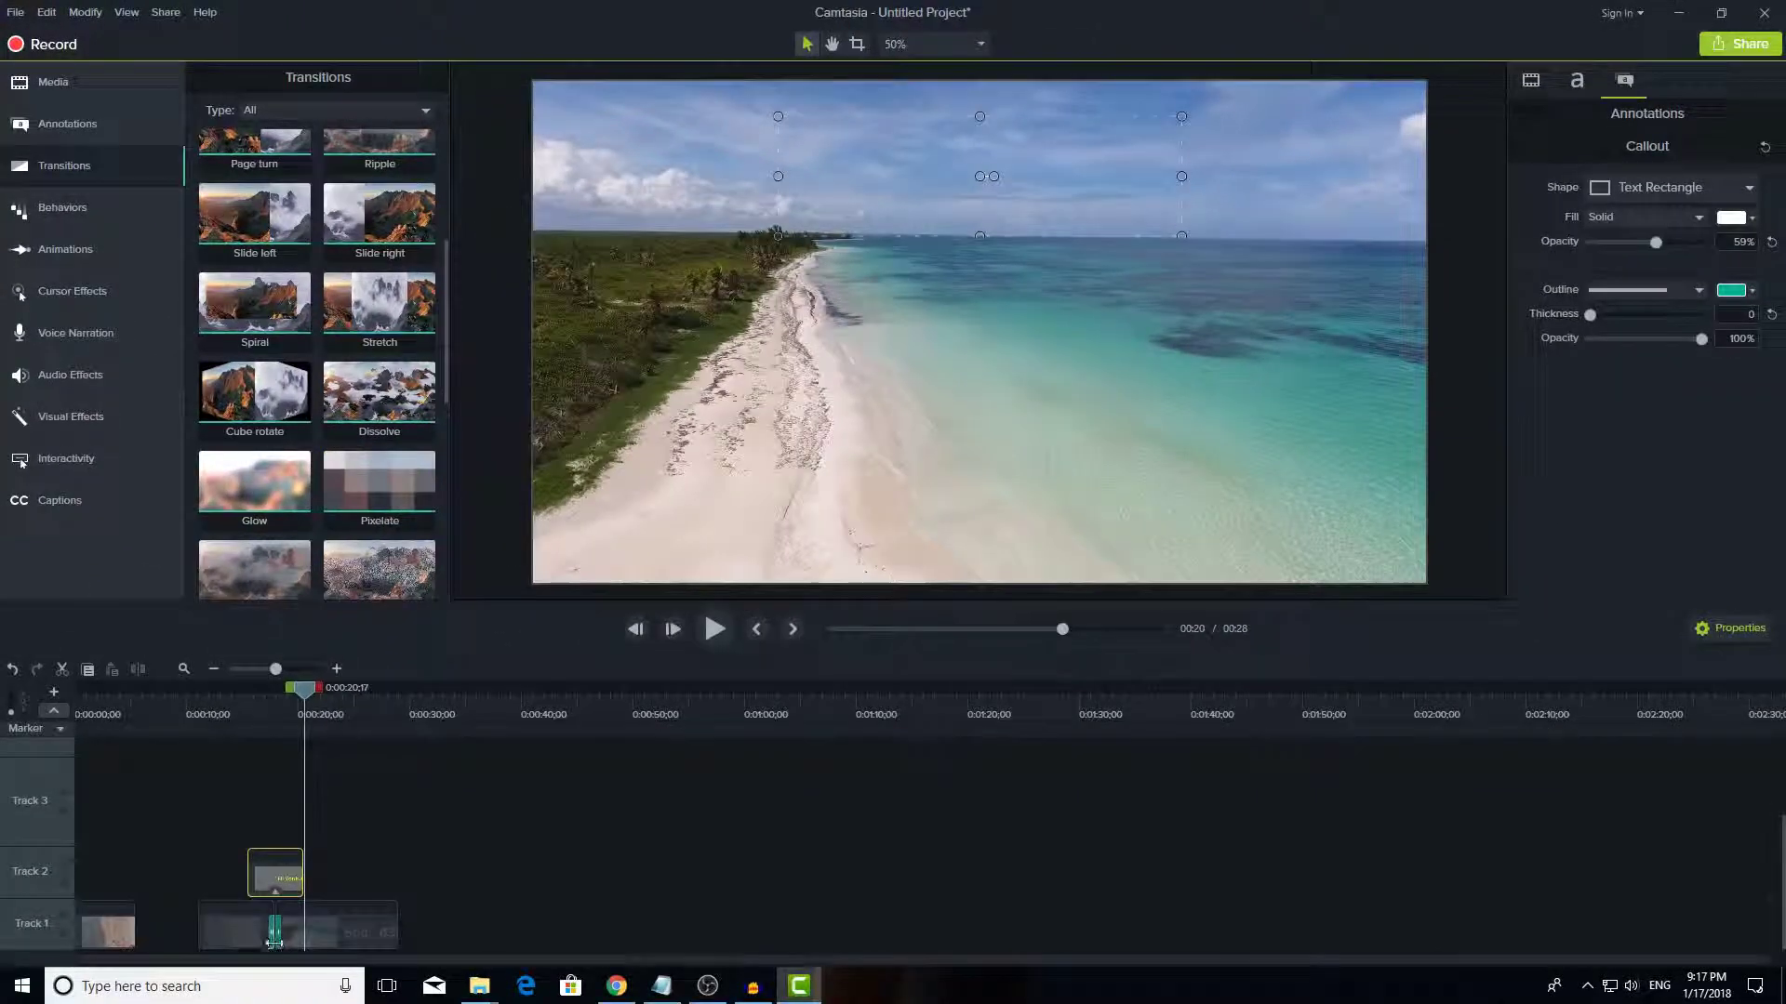
pyautogui.click(274, 942)
pyautogui.click(274, 942)
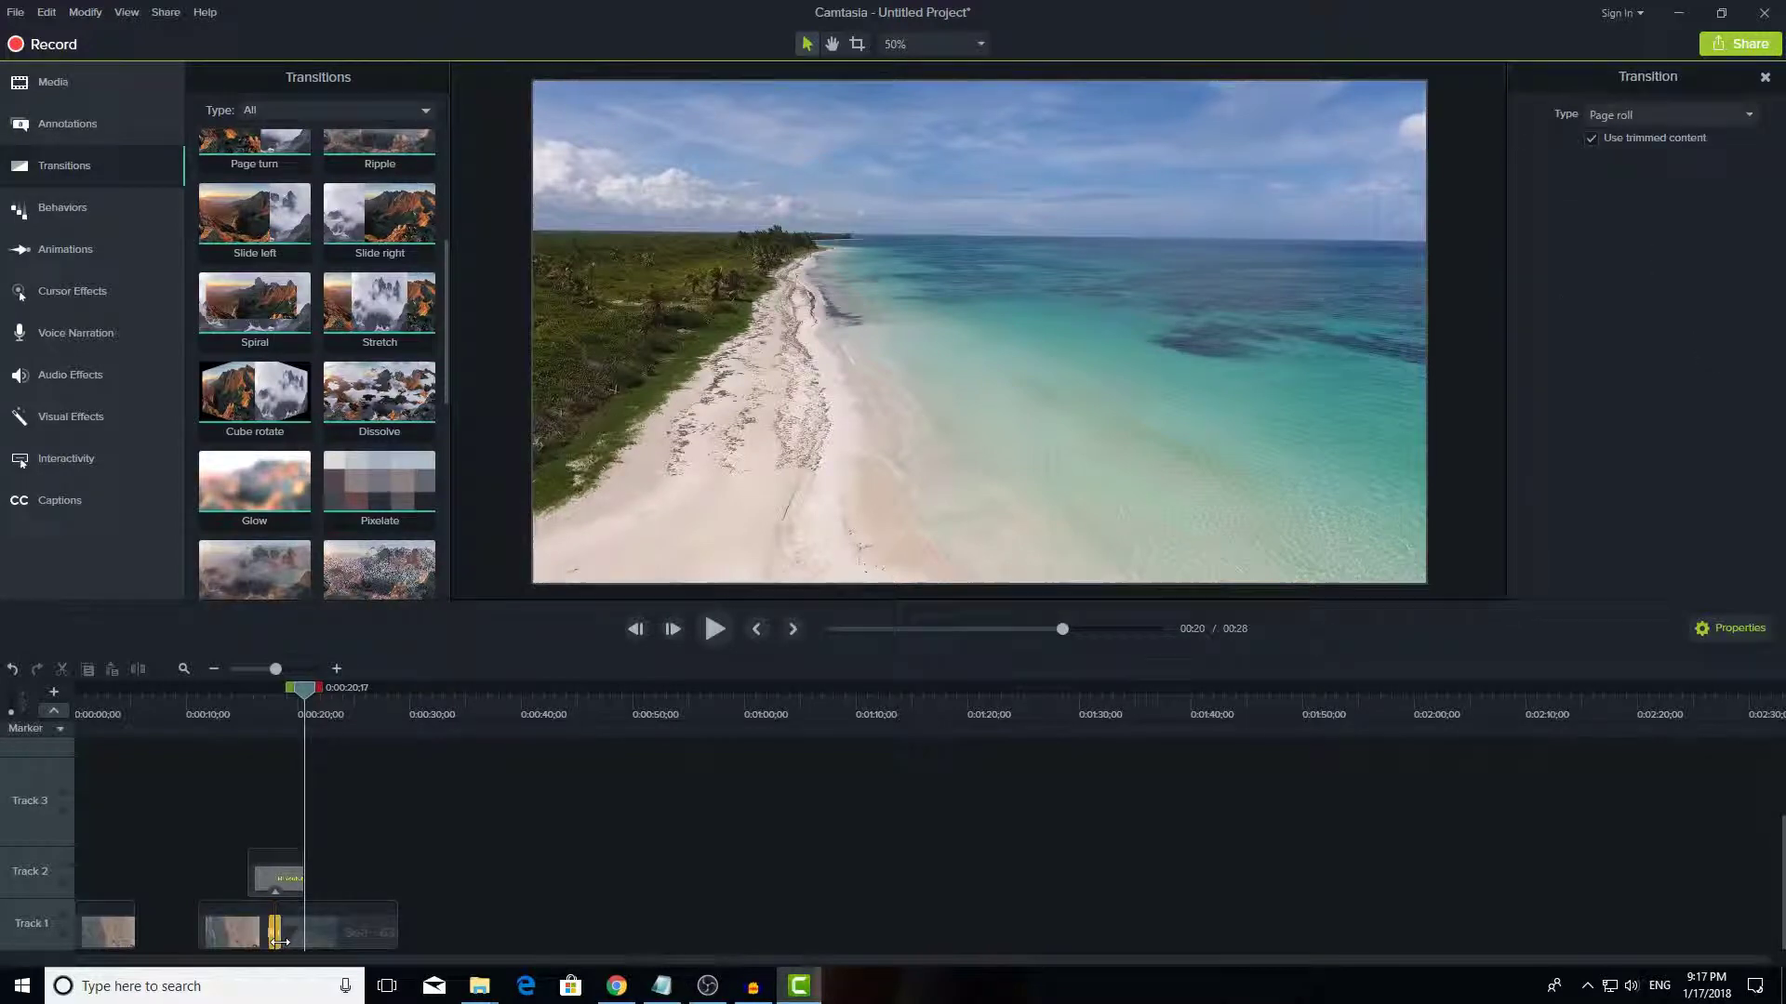
pyautogui.click(377, 510)
pyautogui.moveTo(378, 511); pyautogui.dragTo(275, 930)
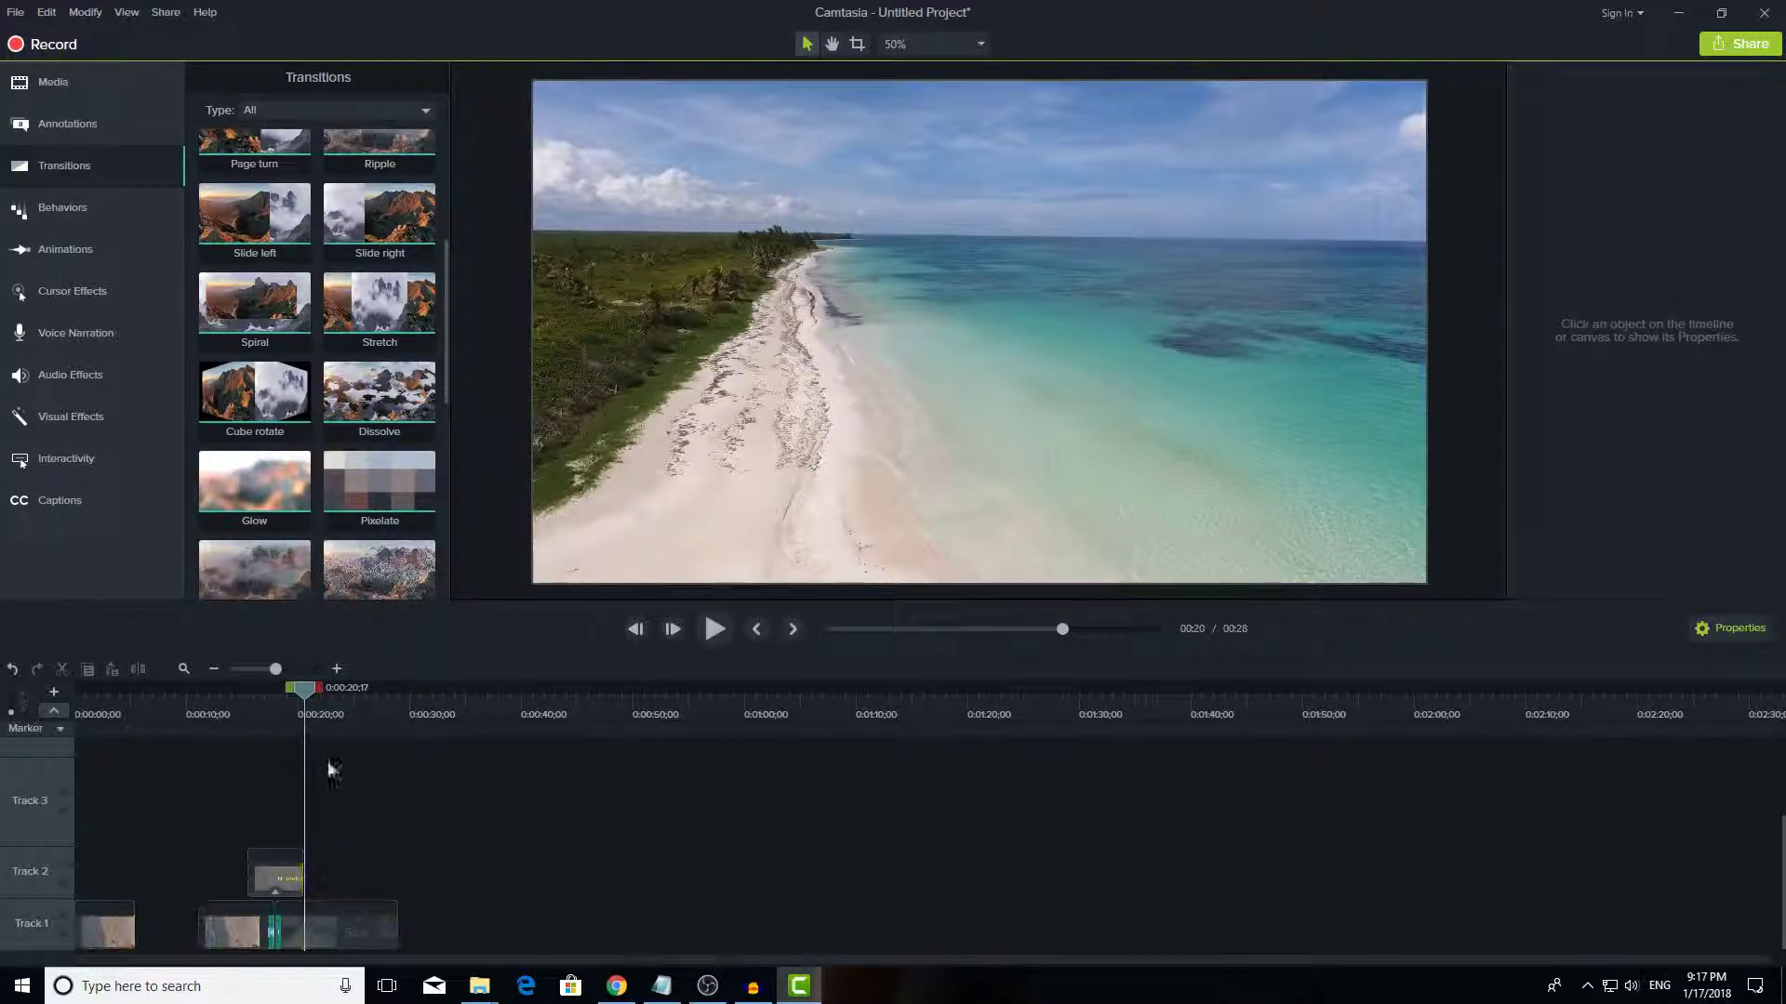
# Step: Play back the Pixelate transition from 0:00:15;15 until it has passed
pyautogui.click(248, 702)
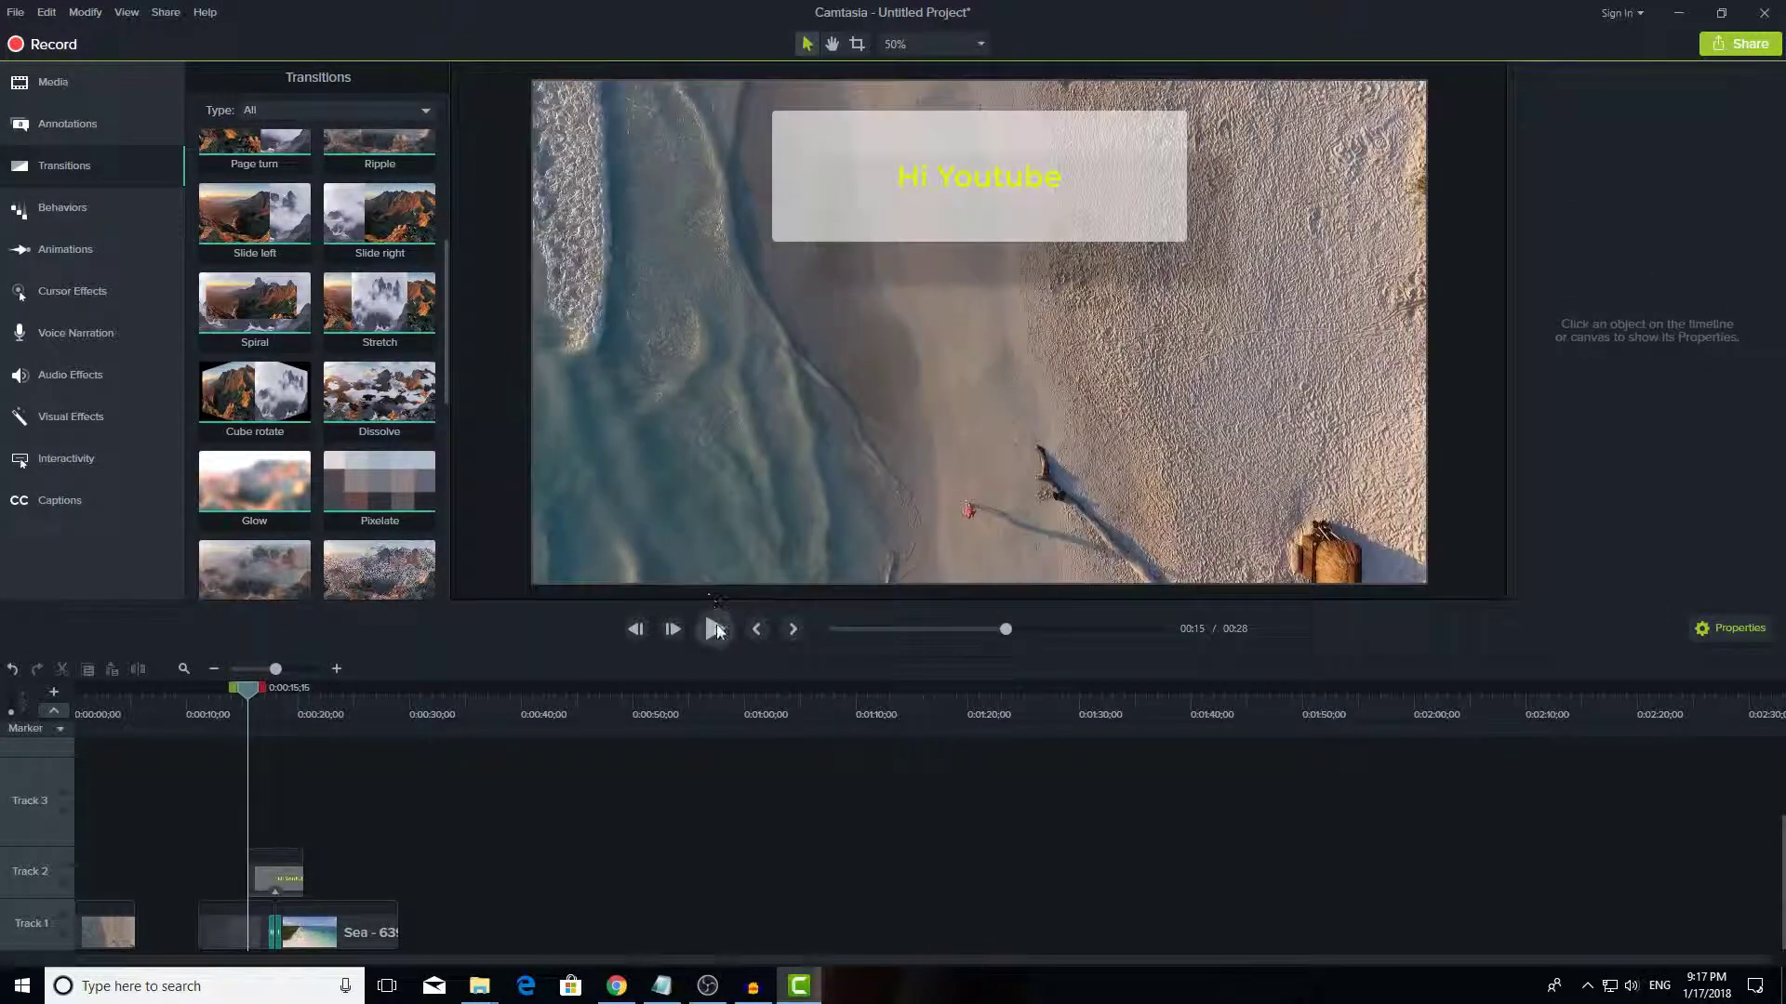
pyautogui.click(711, 630)
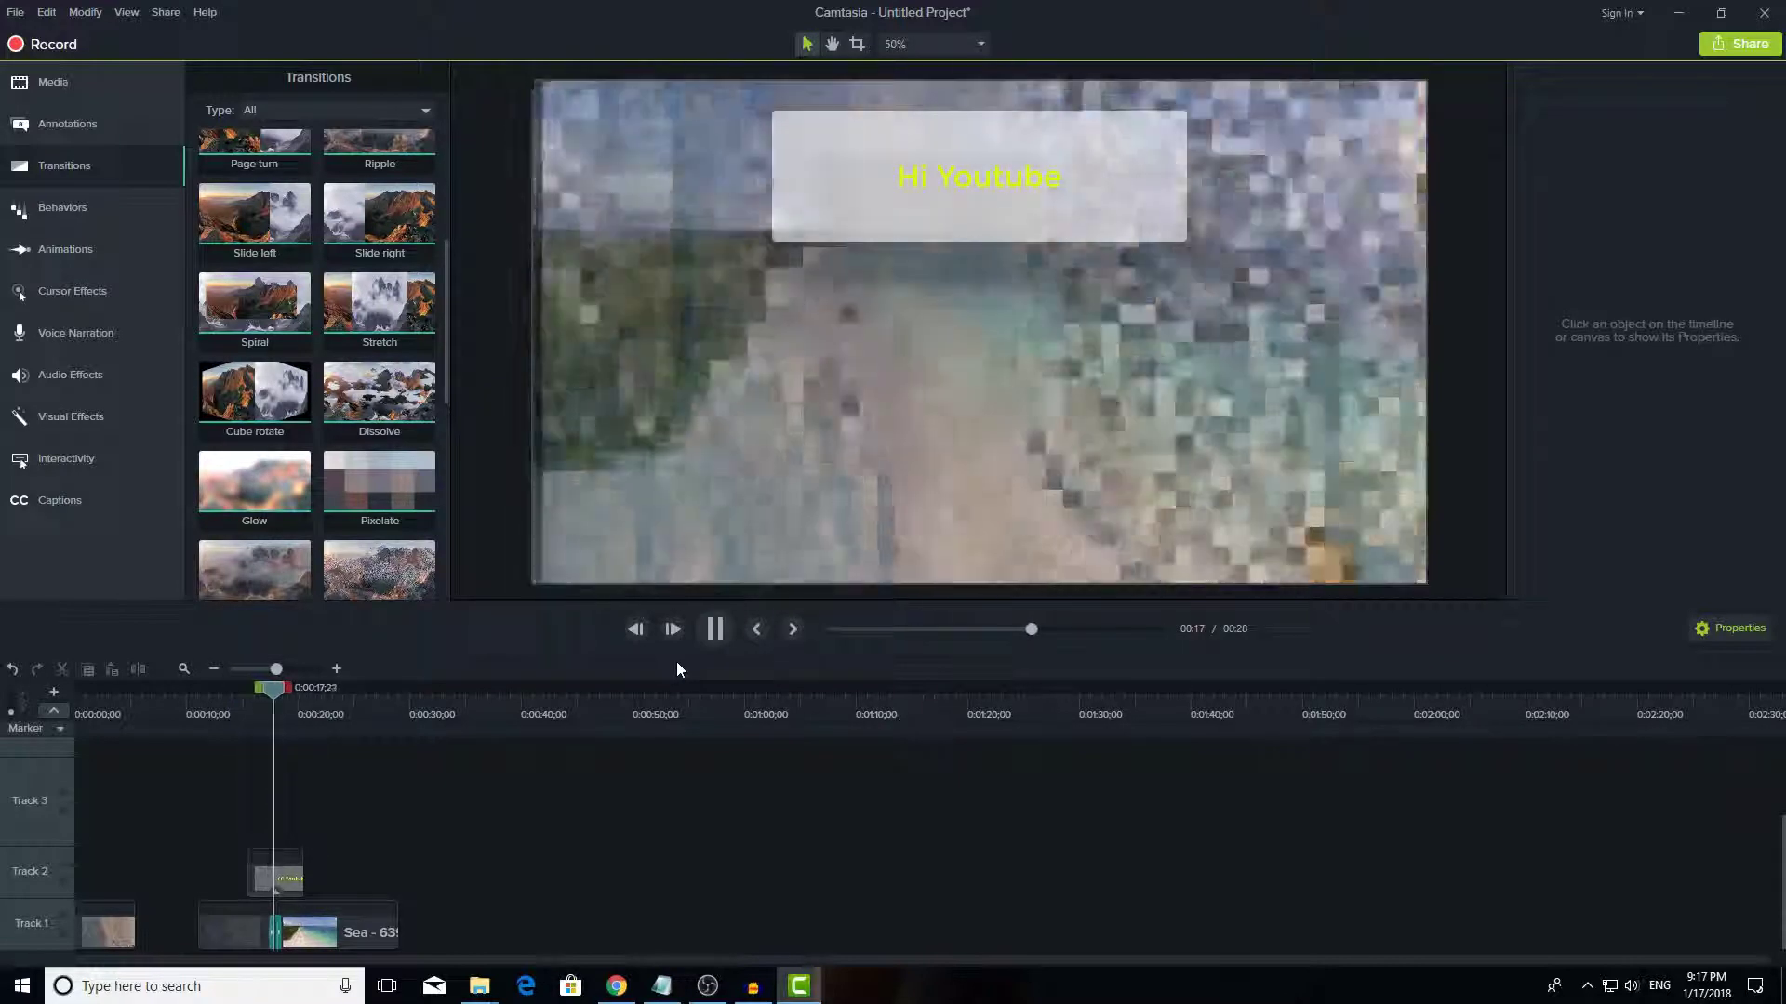
pyautogui.click(714, 630)
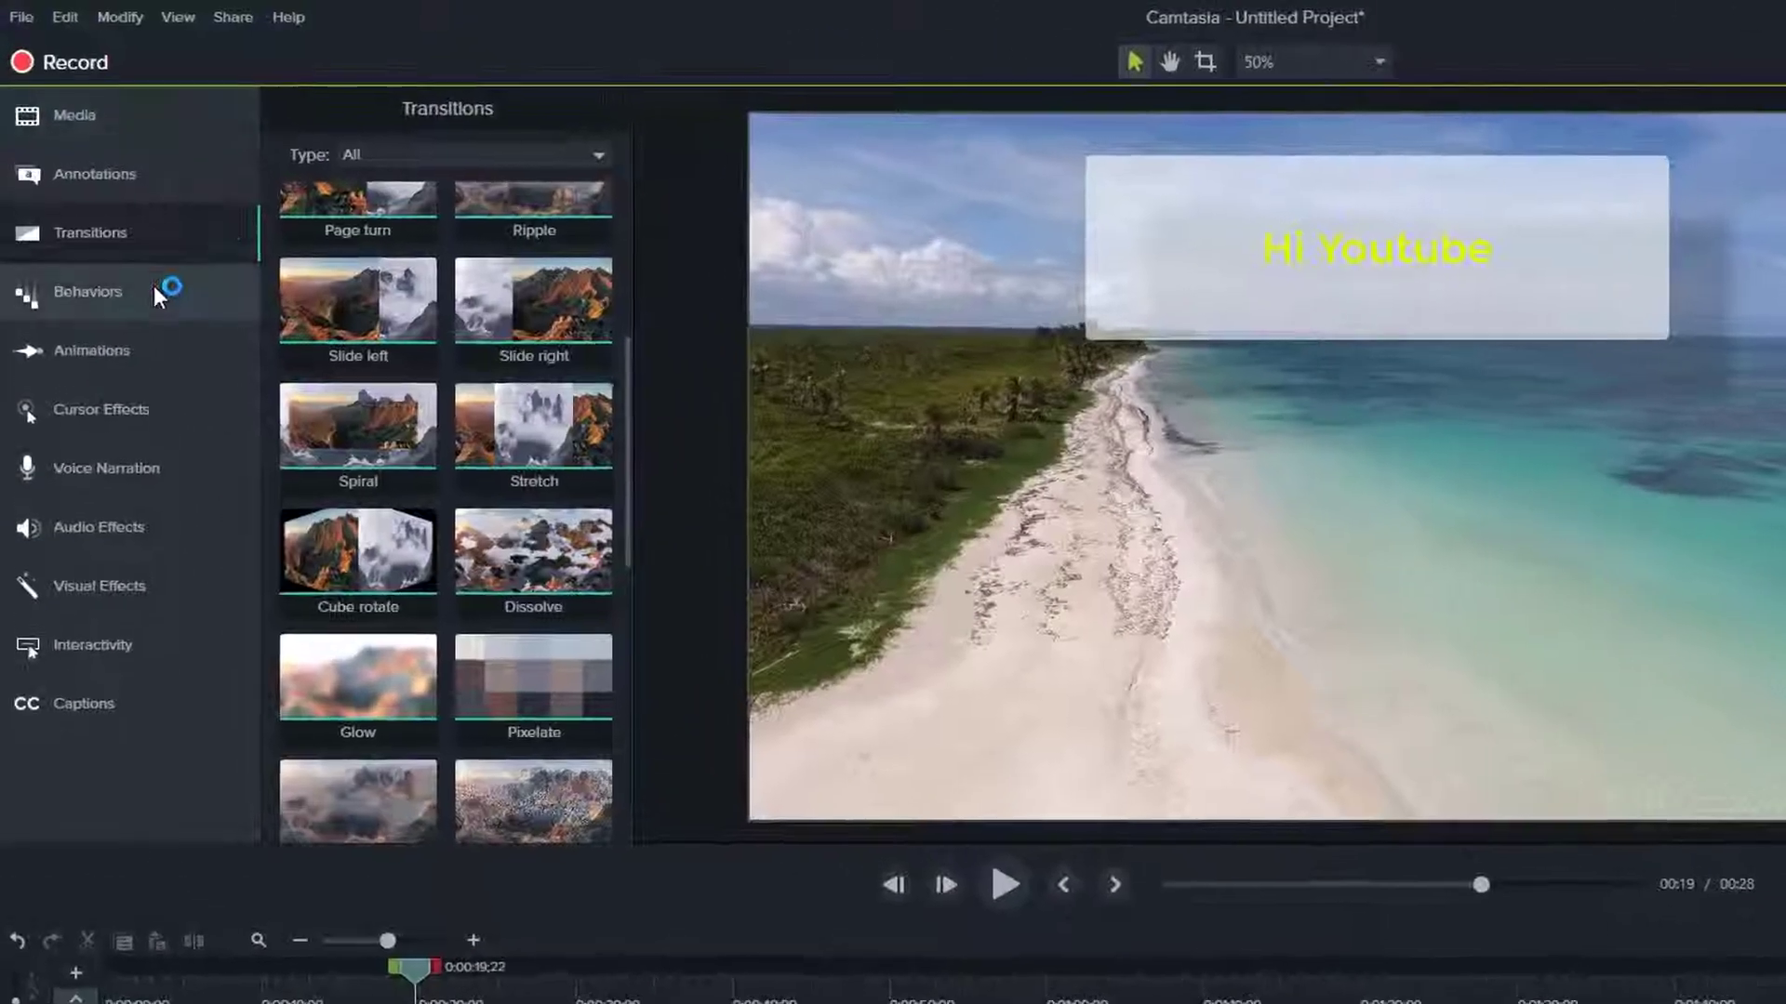
# Step: Apply the Sliding behavior to the Hi Youtube callout and play it back from 0:00:15;00
pyautogui.click(109, 204)
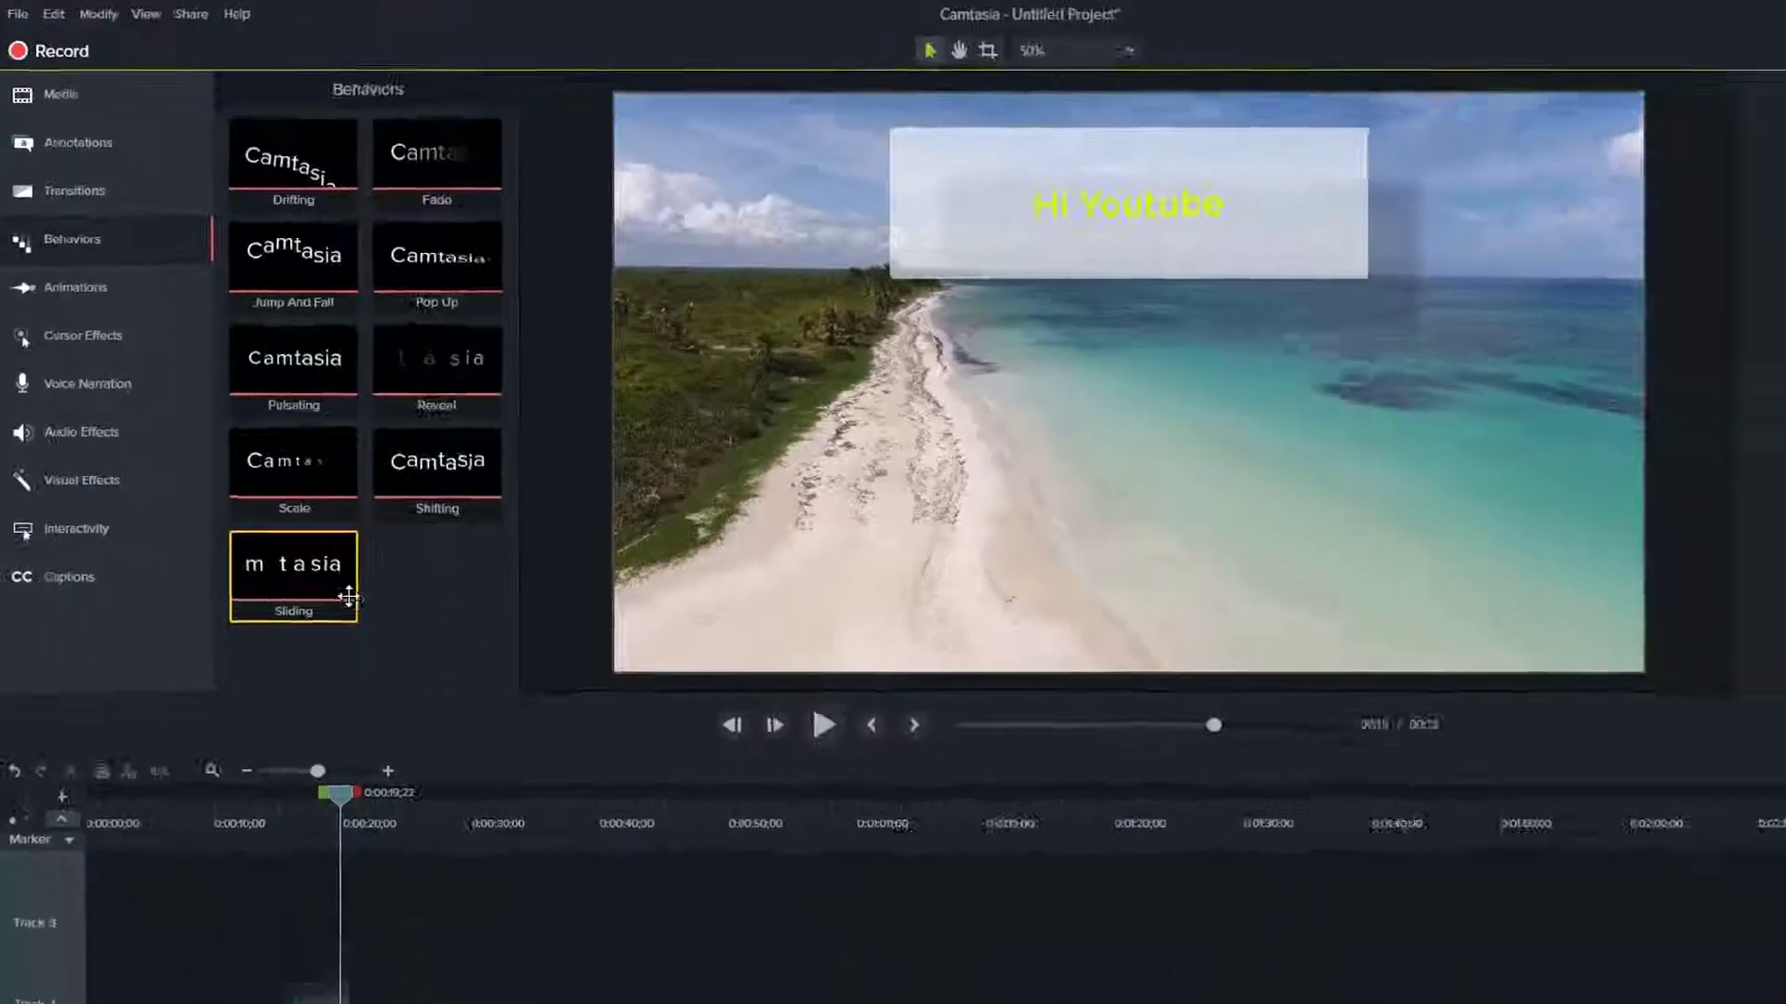
pyautogui.moveTo(423, 693); pyautogui.dragTo(1261, 261)
pyautogui.moveTo(895, 183); pyautogui.dragTo(988, 141)
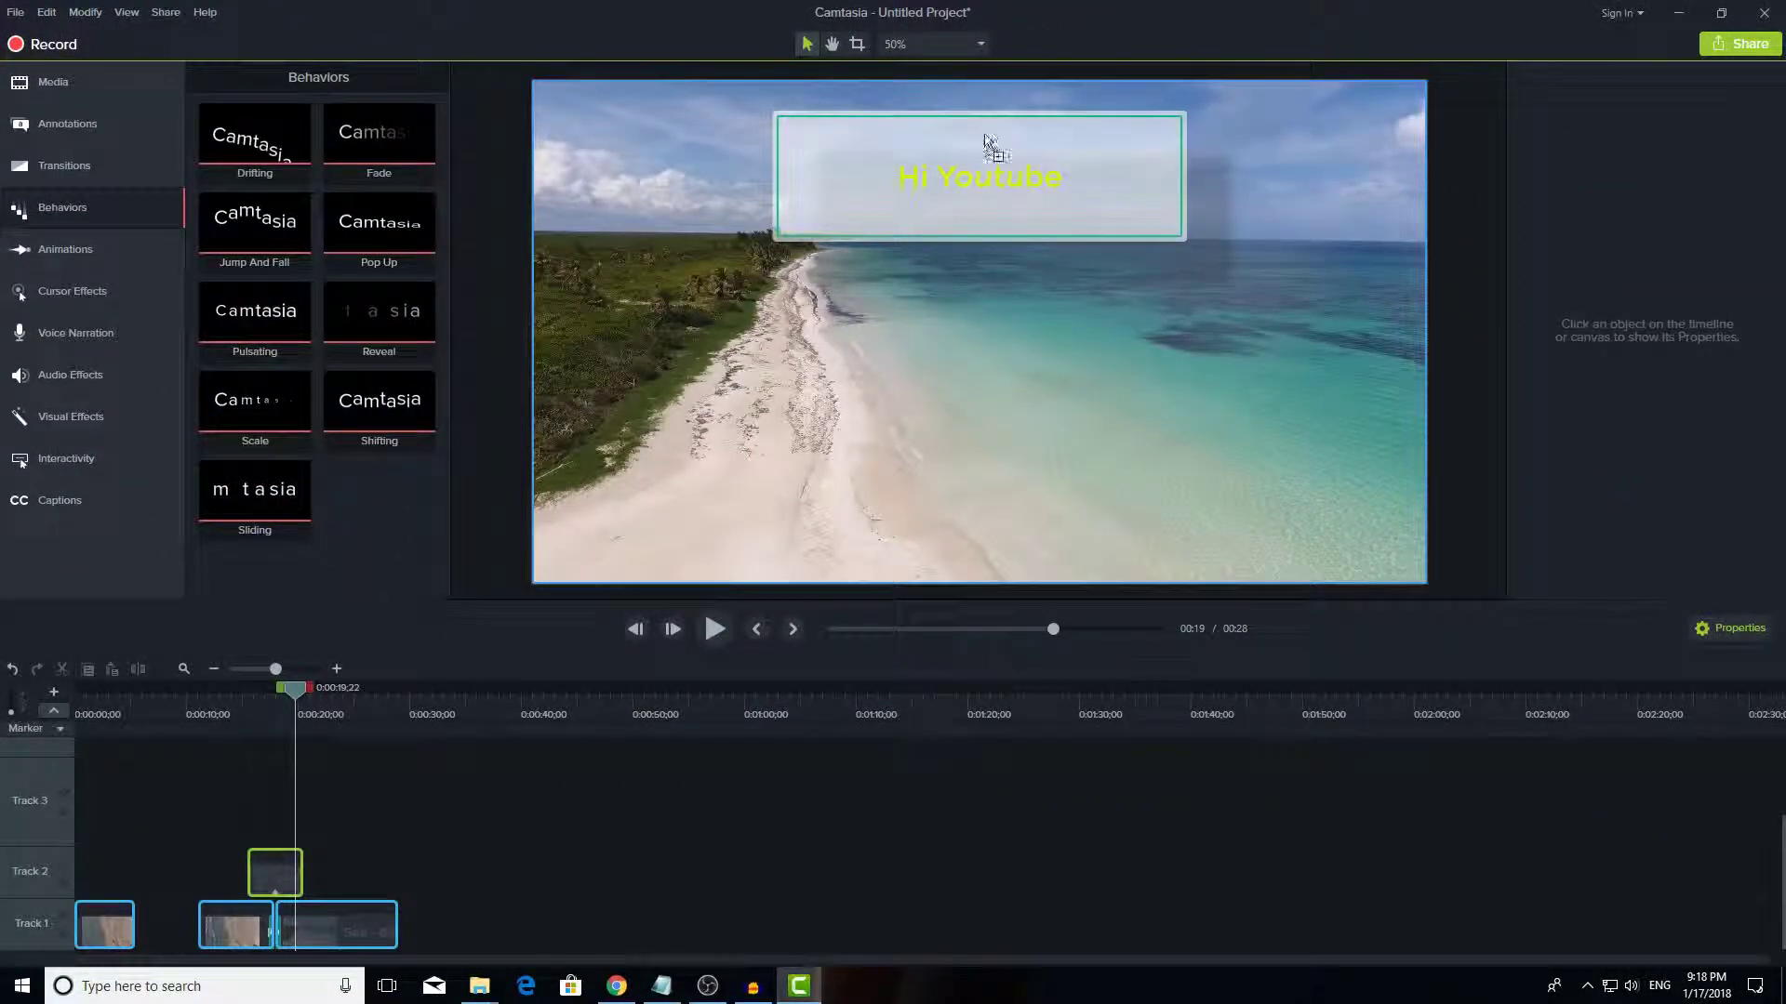
pyautogui.moveTo(974, 204)
pyautogui.mouseDown()
pyautogui.moveTo(442, 763)
pyautogui.moveTo(273, 883)
pyautogui.moveTo(358, 799)
pyautogui.moveTo(257, 930)
pyautogui.moveTo(270, 879)
pyautogui.moveTo(115, 925)
pyautogui.moveTo(290, 878)
pyautogui.moveTo(125, 930)
pyautogui.moveTo(270, 870)
pyautogui.moveTo(1005, 138)
pyautogui.moveTo(941, 172)
pyautogui.moveTo(953, 183)
pyautogui.mouseUp()
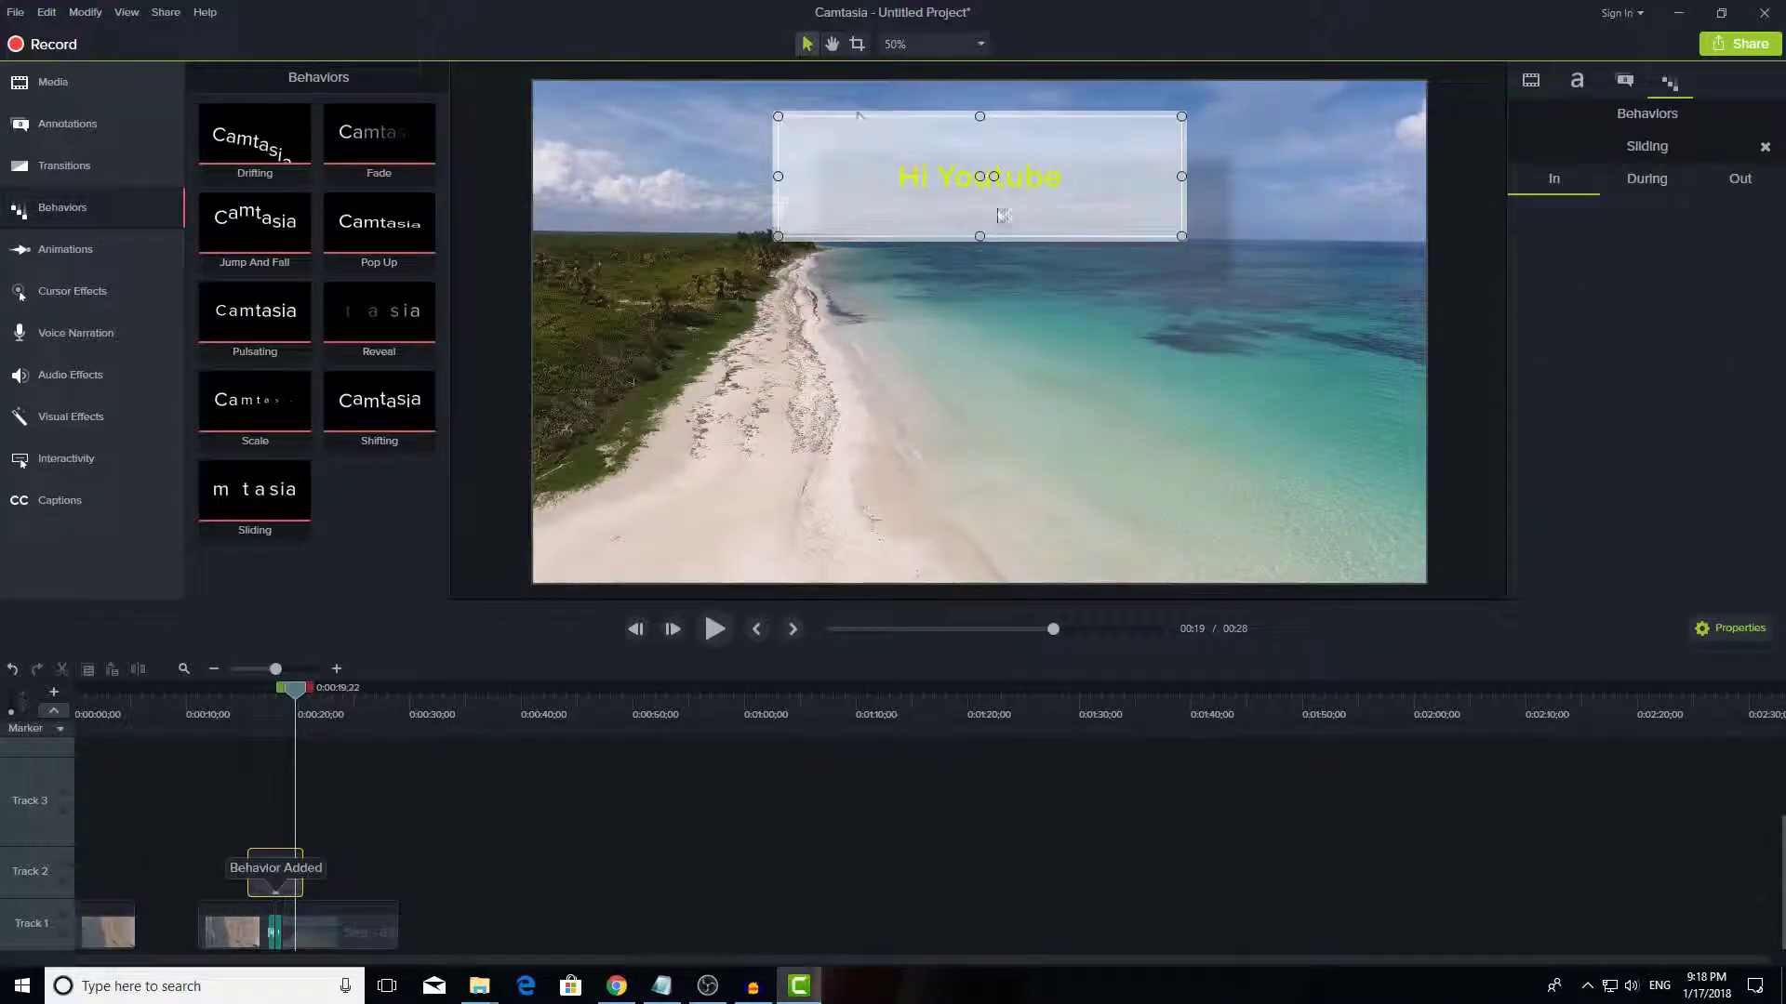
pyautogui.click(245, 711)
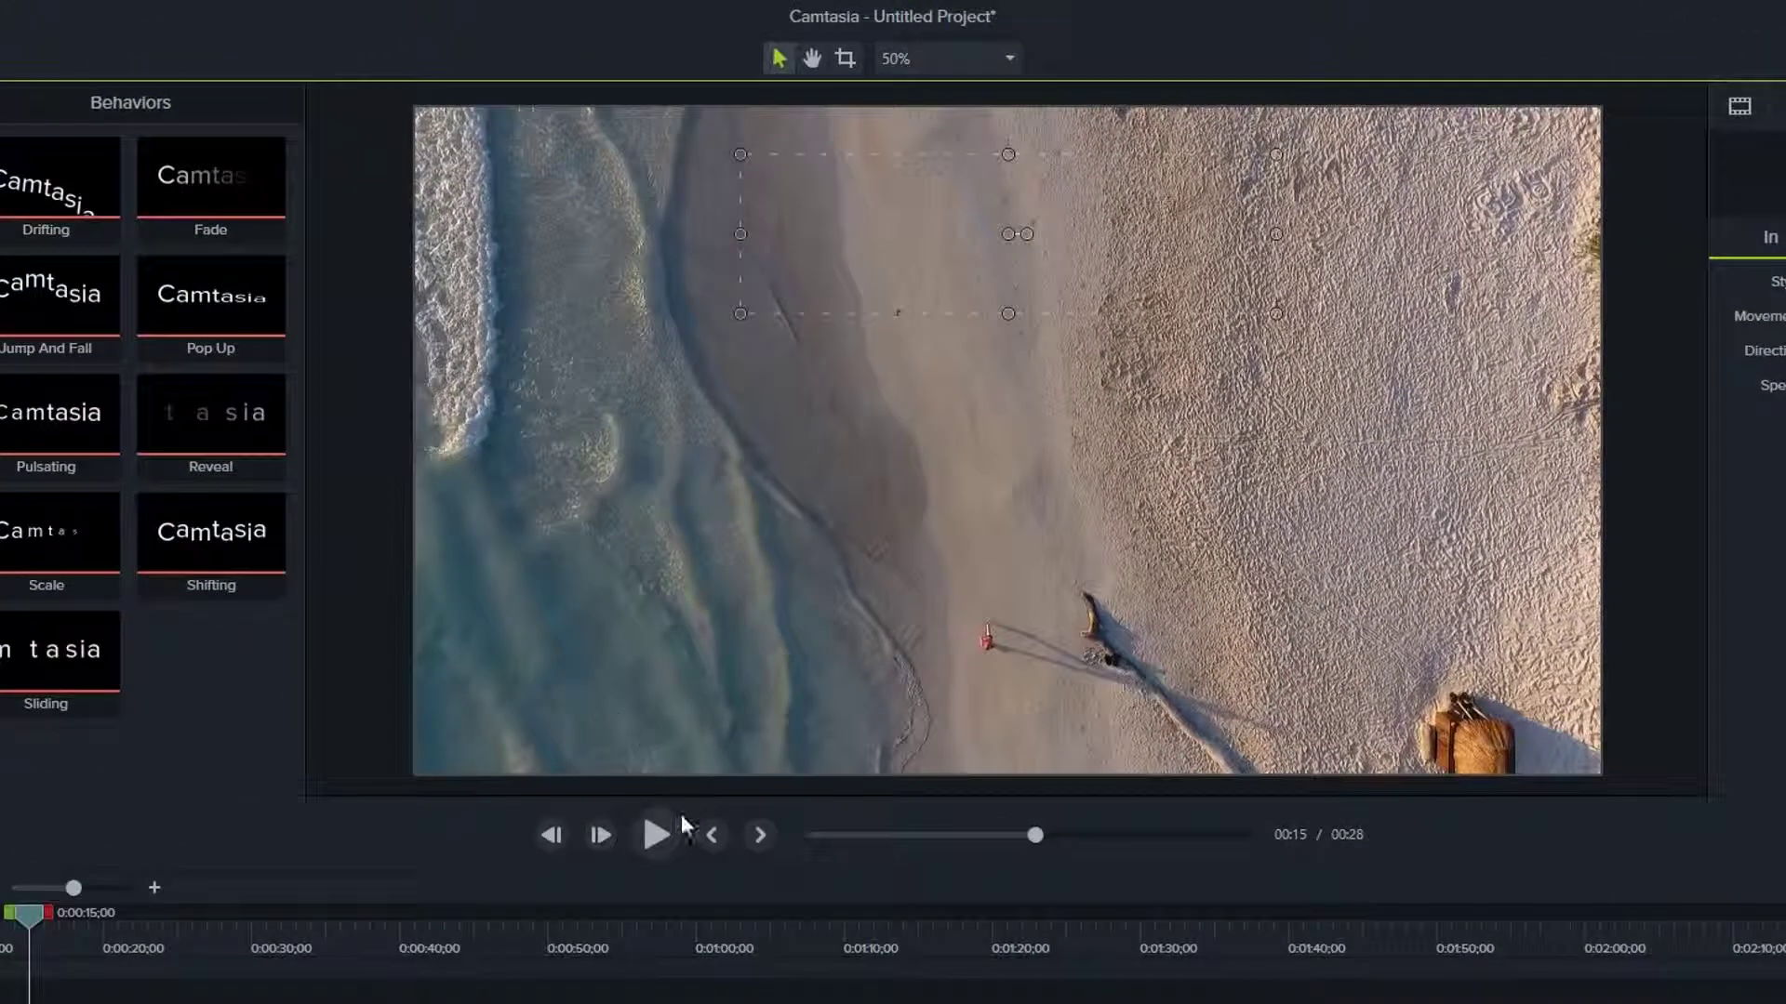
pyautogui.click(656, 834)
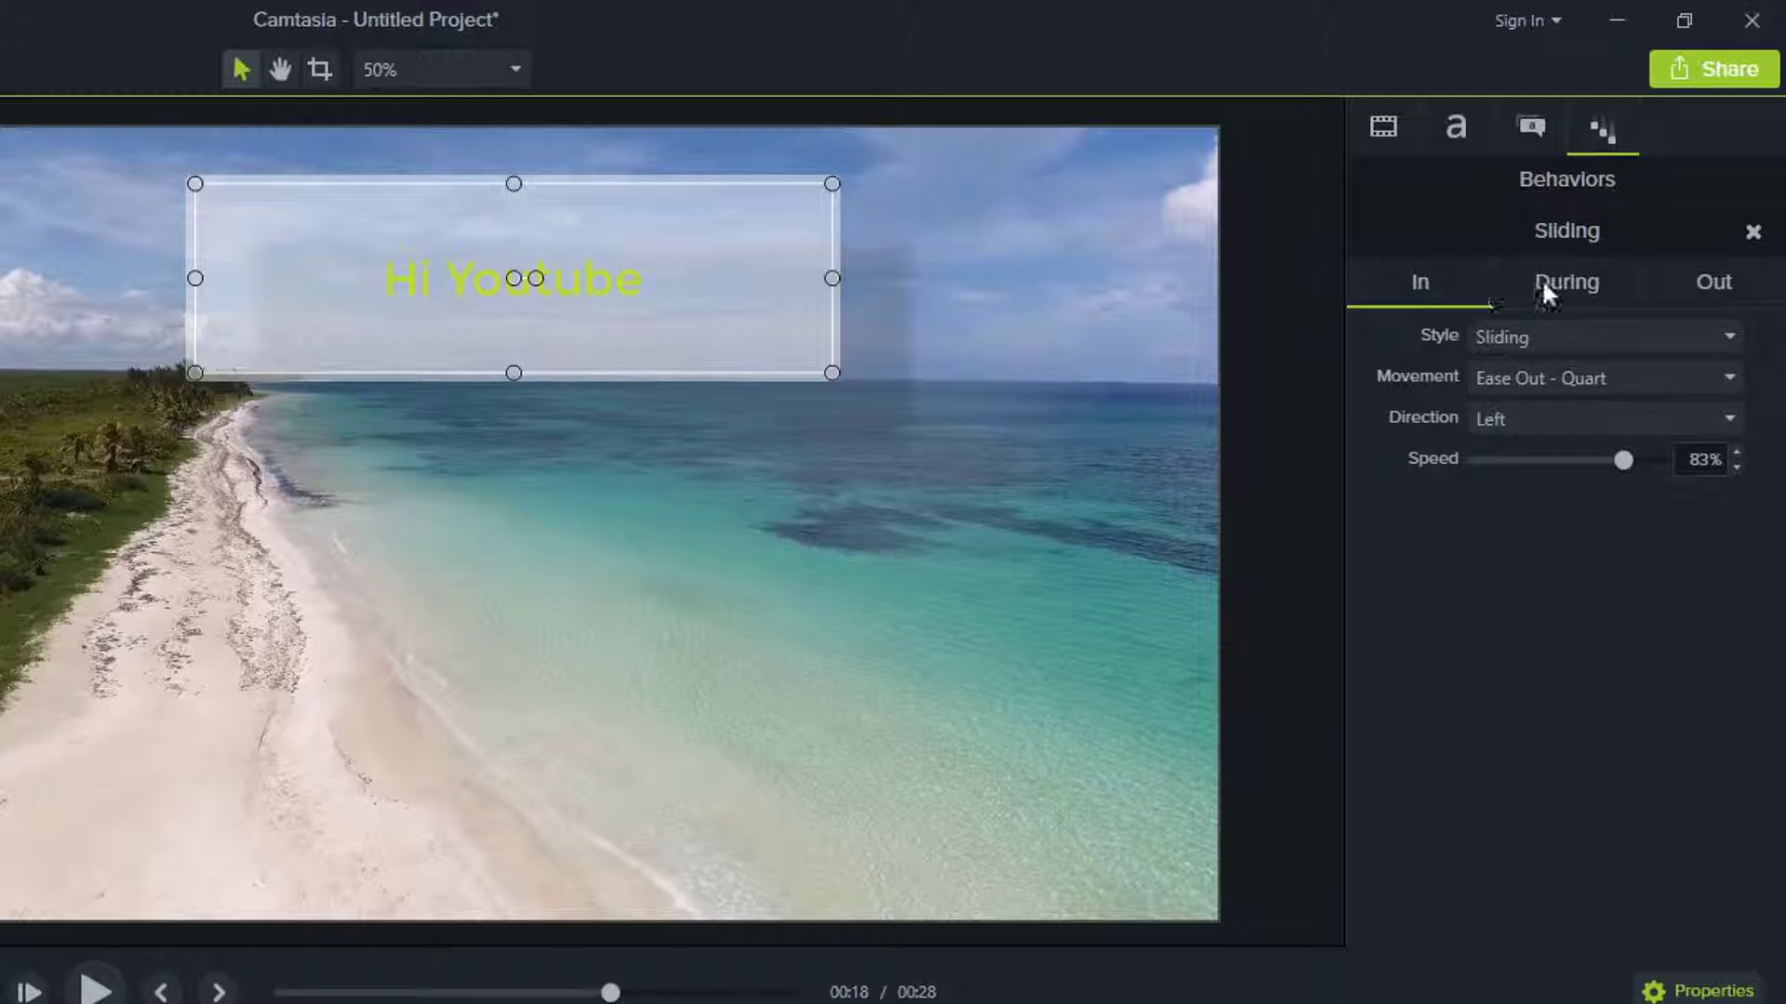
# Step: Review the phases of the callout's Sliding behavior, set its In style to None and play back the change
pyautogui.click(1544, 288)
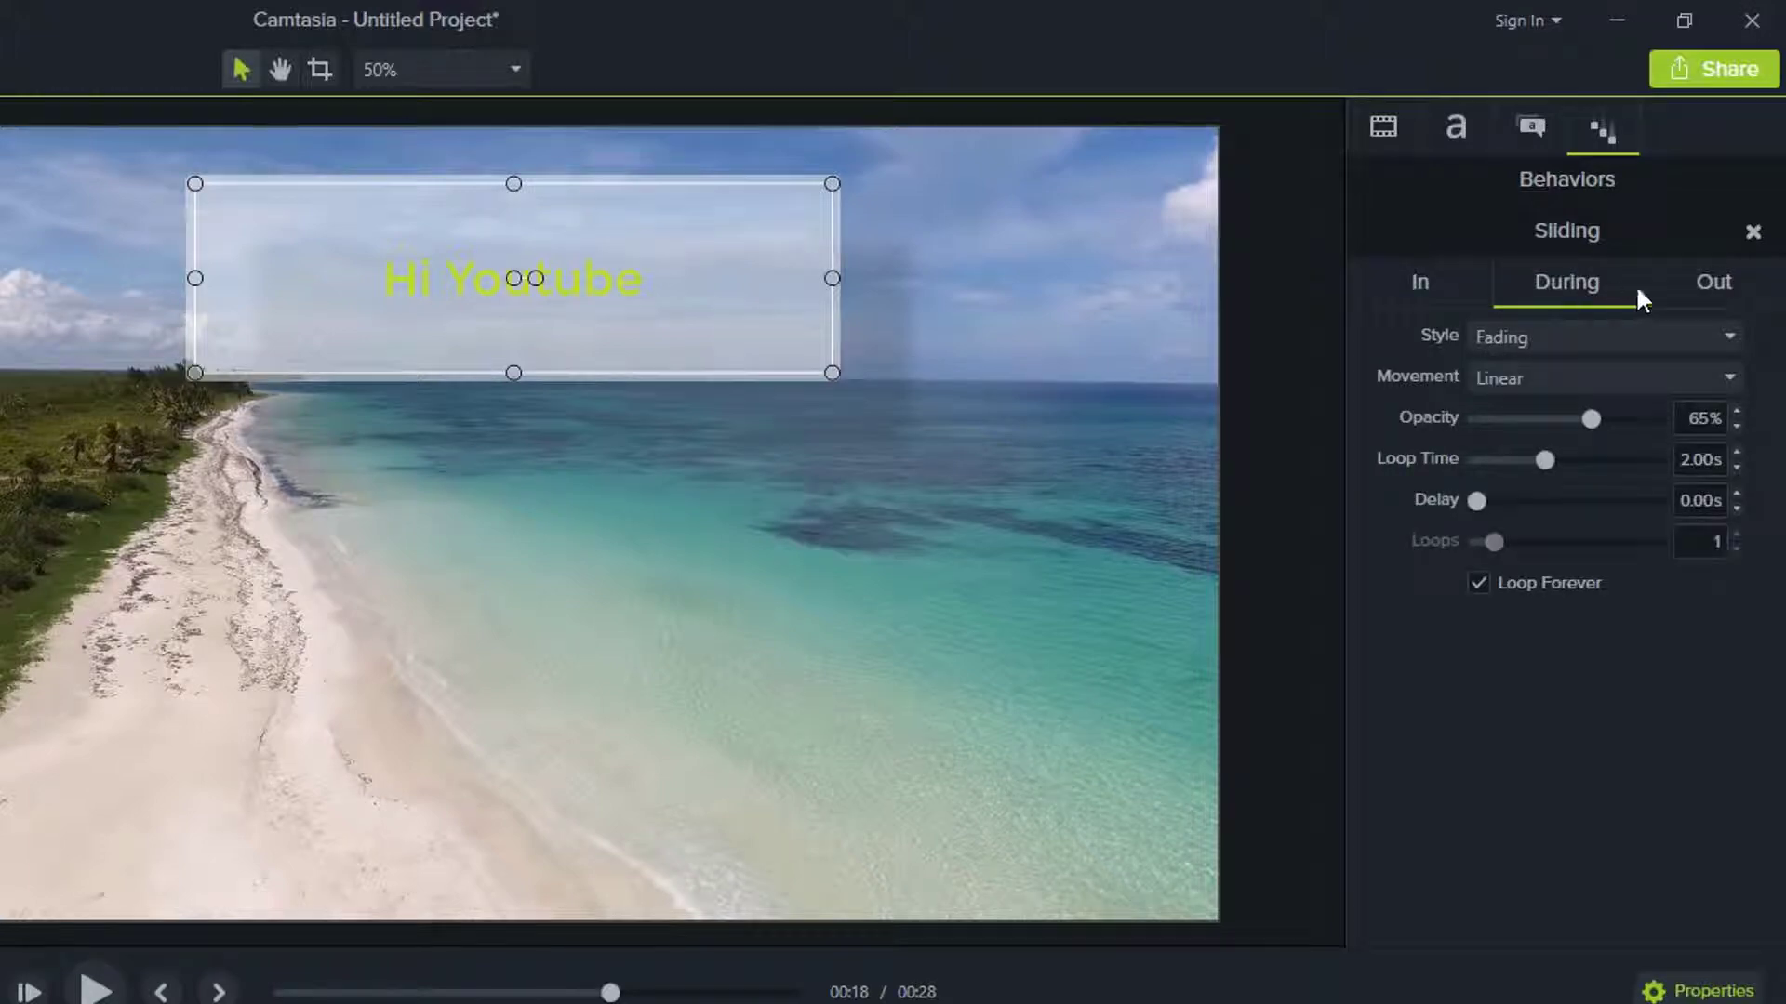
pyautogui.click(1634, 290)
pyautogui.click(1468, 298)
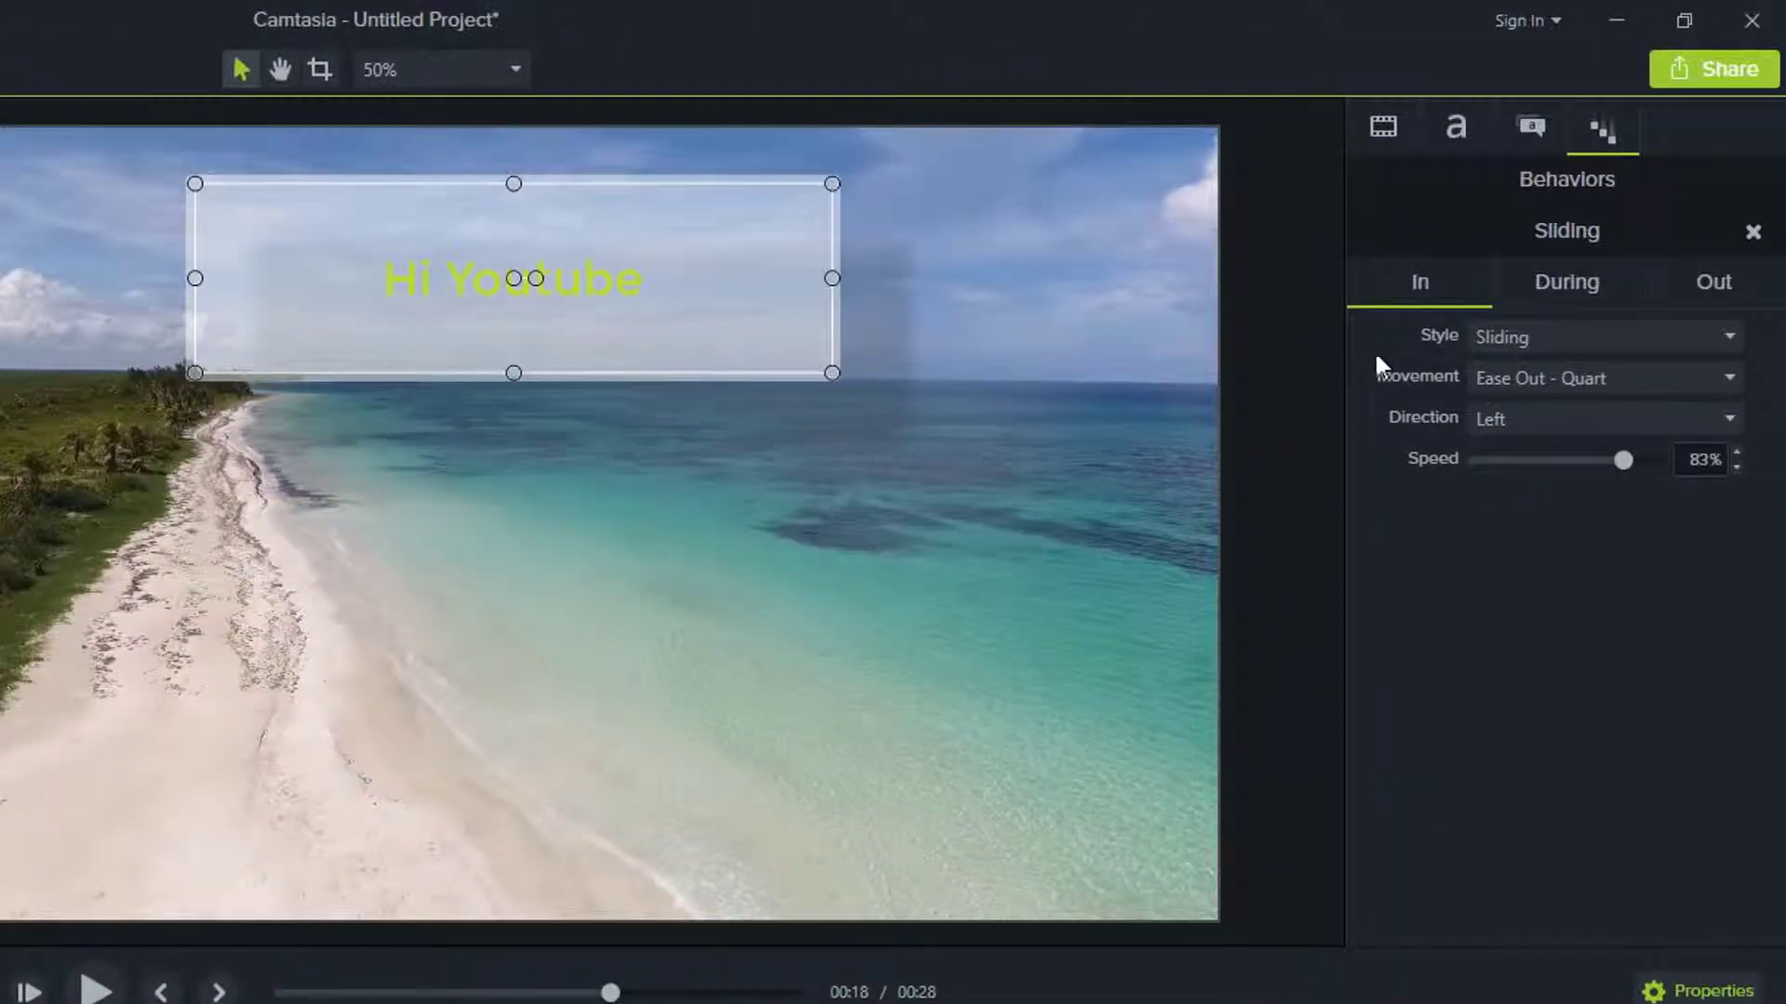
pyautogui.click(1484, 336)
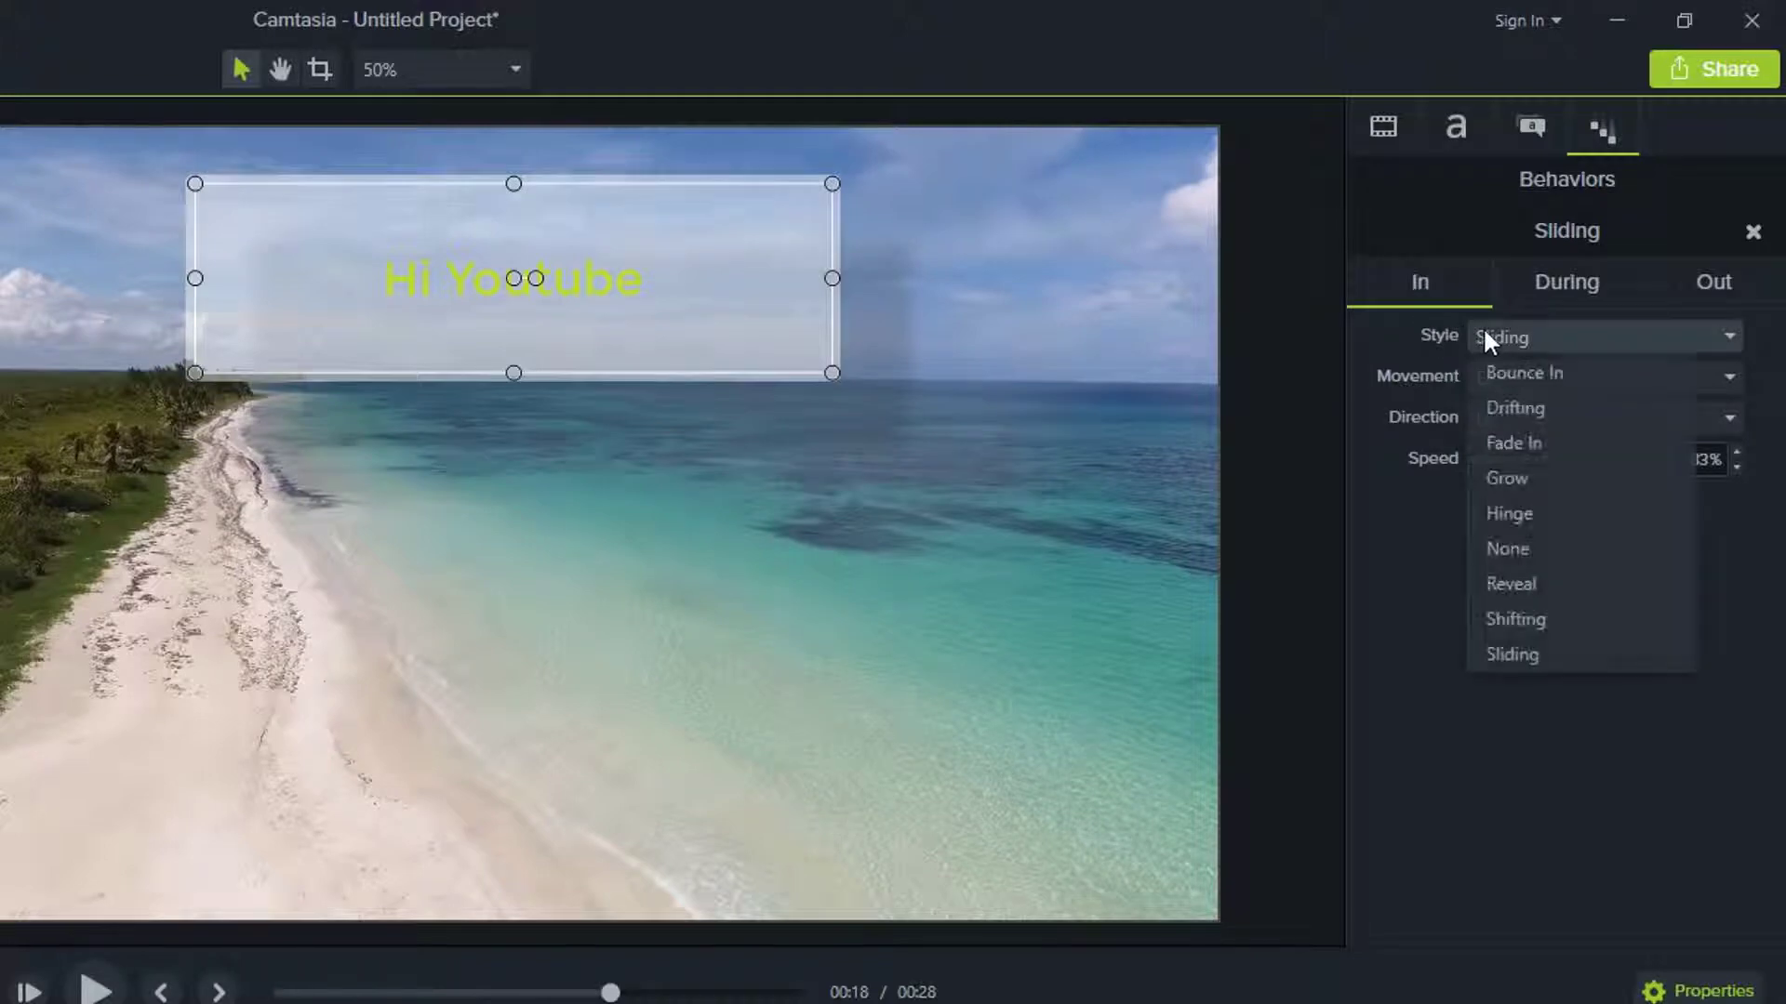
pyautogui.click(1552, 551)
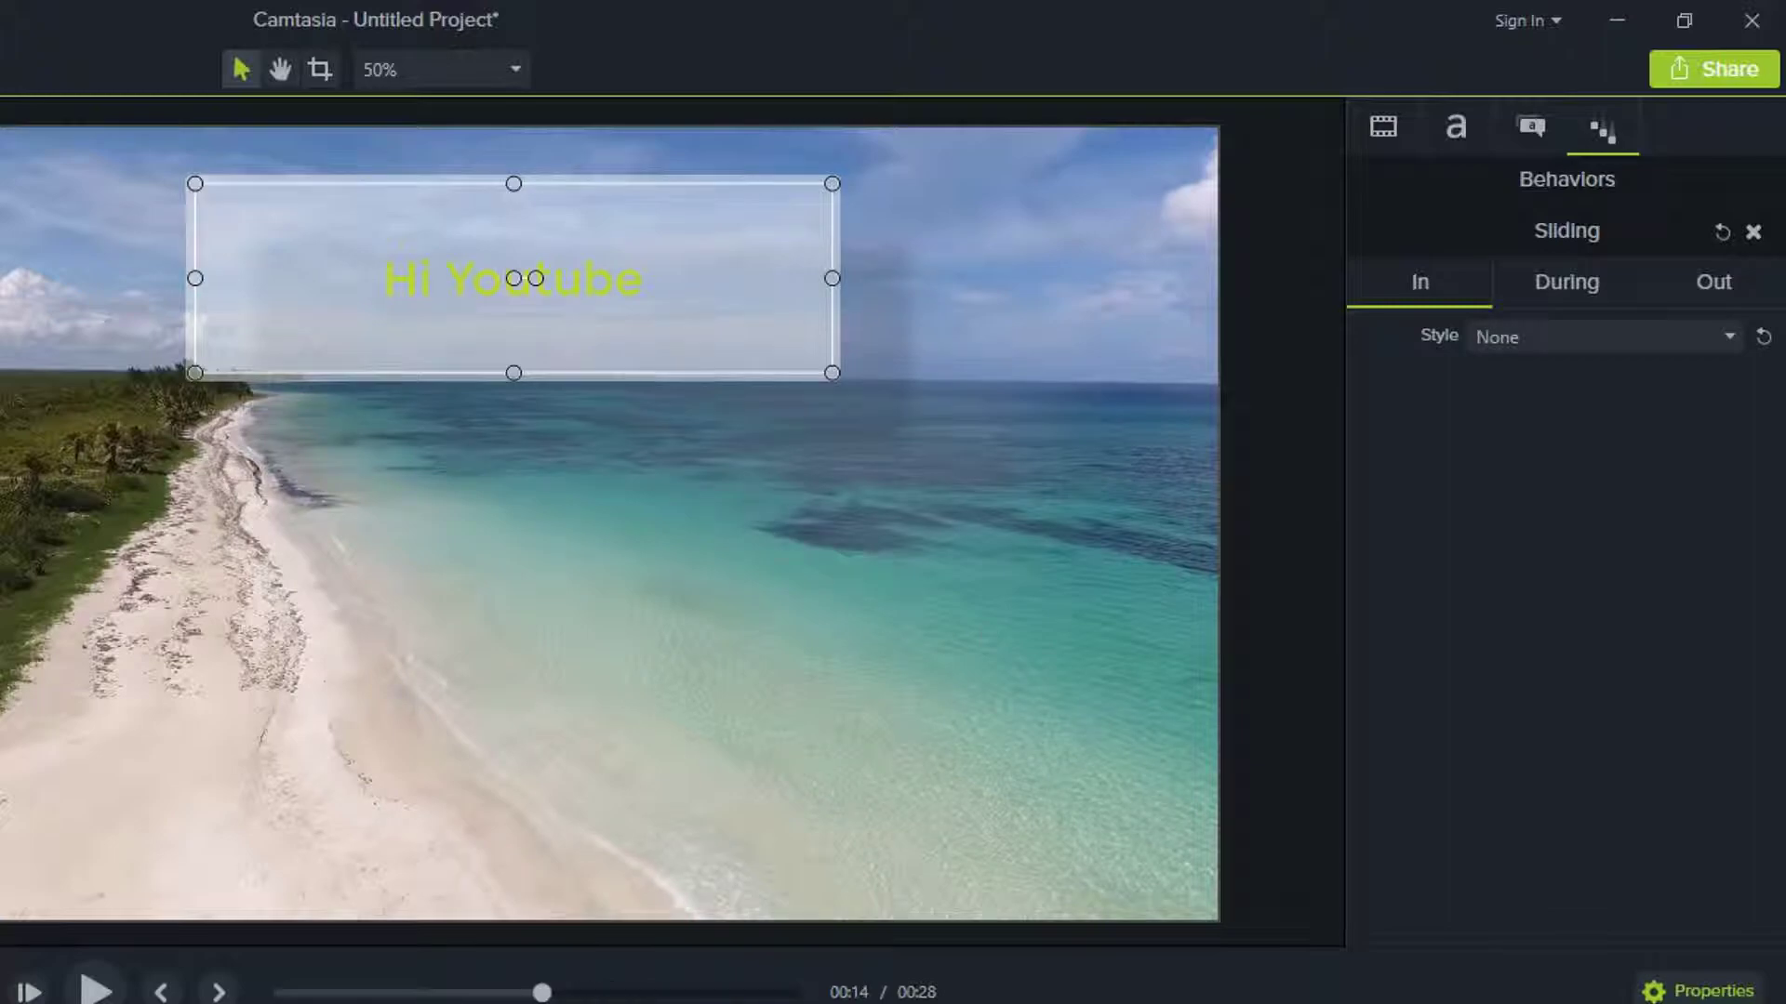
pyautogui.press('space')
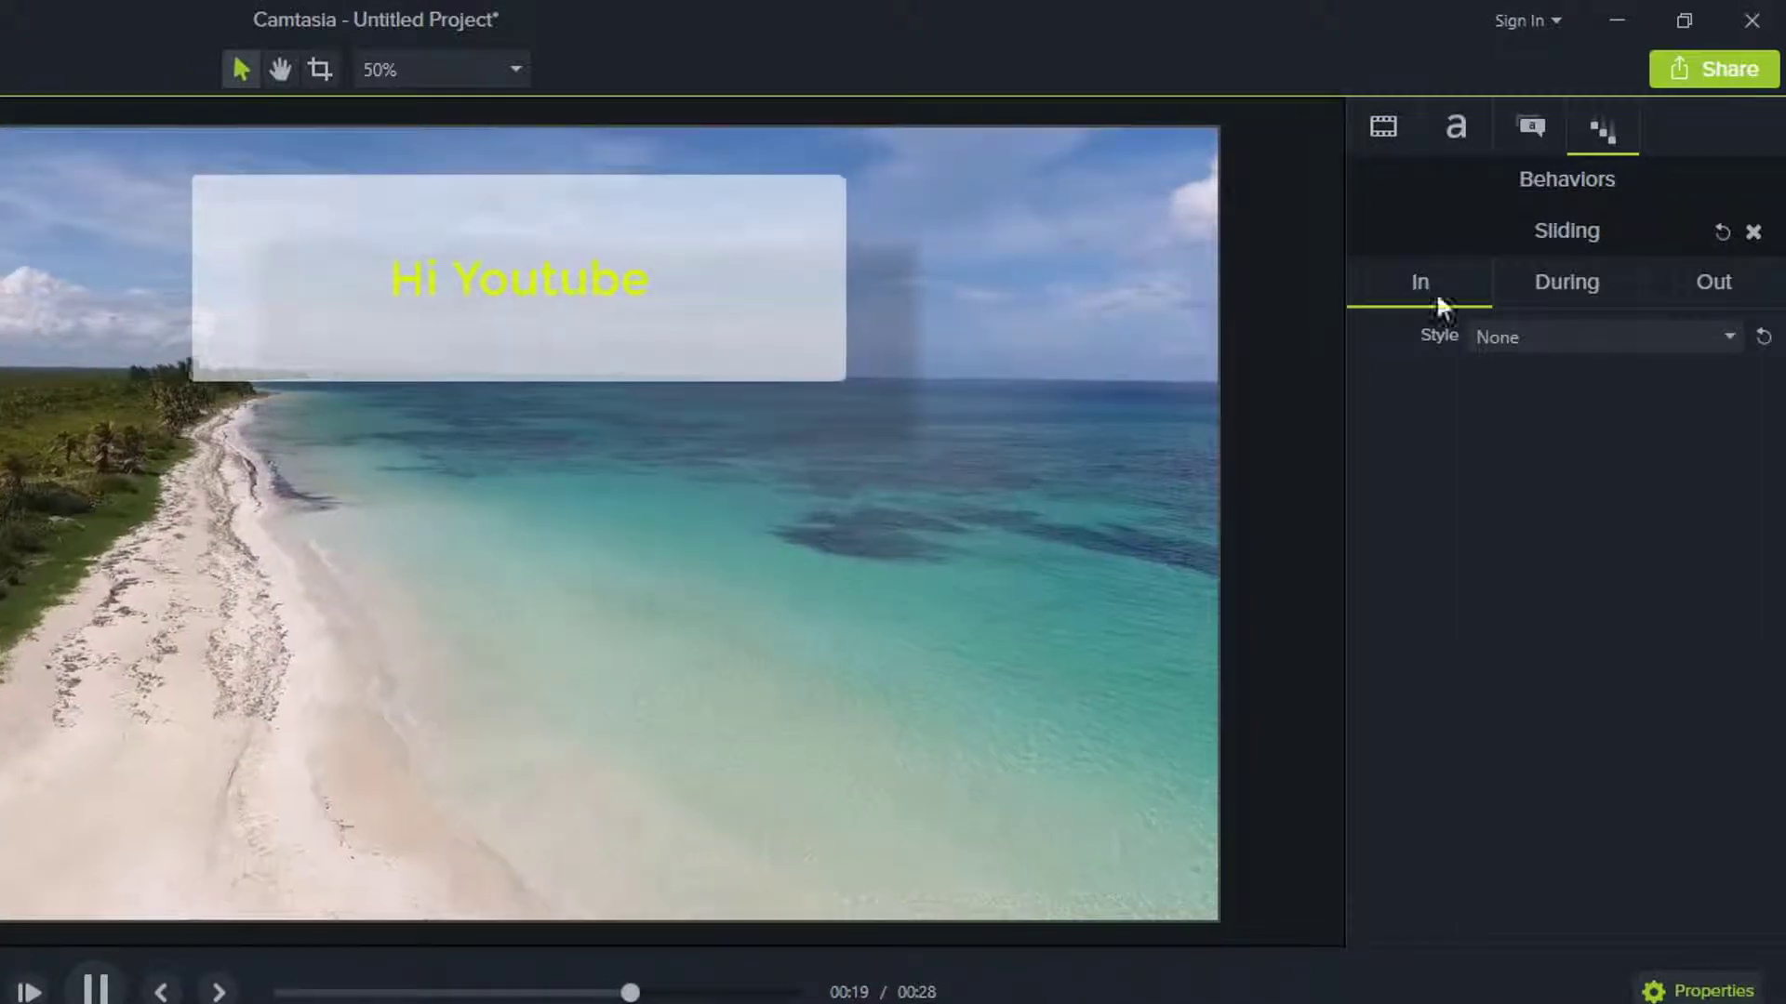
pyautogui.click(1567, 283)
pyautogui.click(1644, 296)
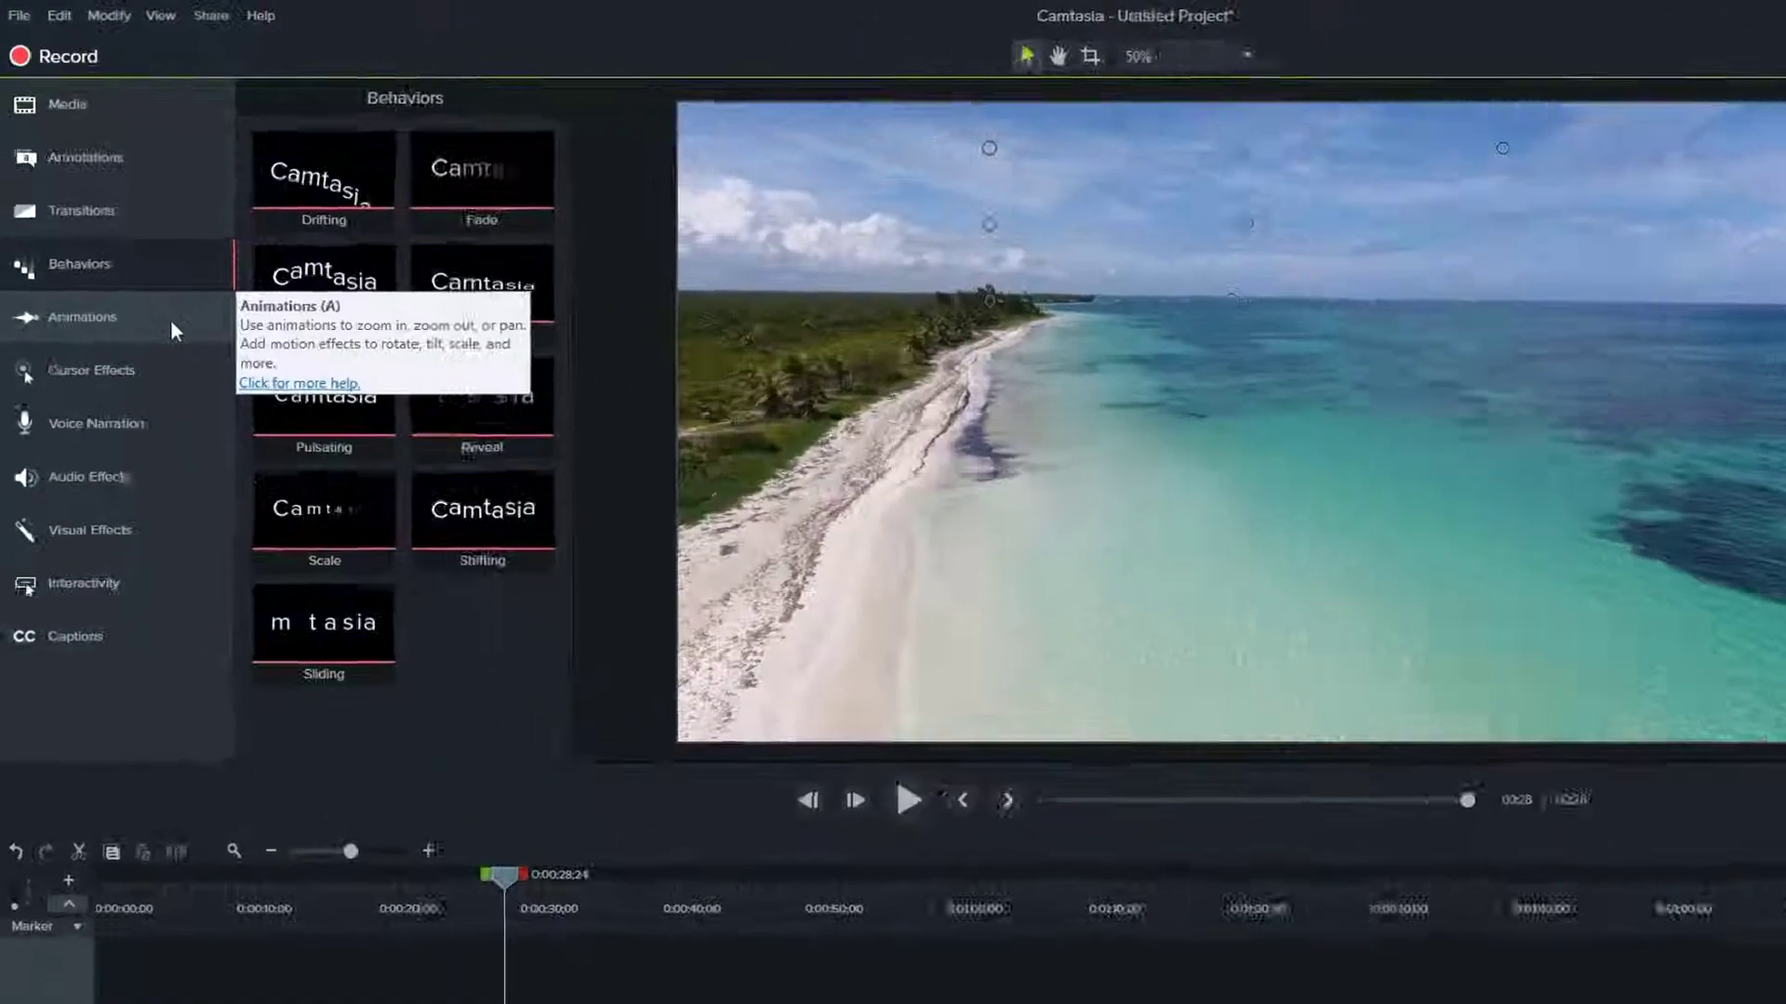
# Step: Add a Zoom-n-Pan animation to Sea - 6399 at 0:00:22;00, zooming to about 165% on the water beside the beach, and play it back
pyautogui.click(167, 320)
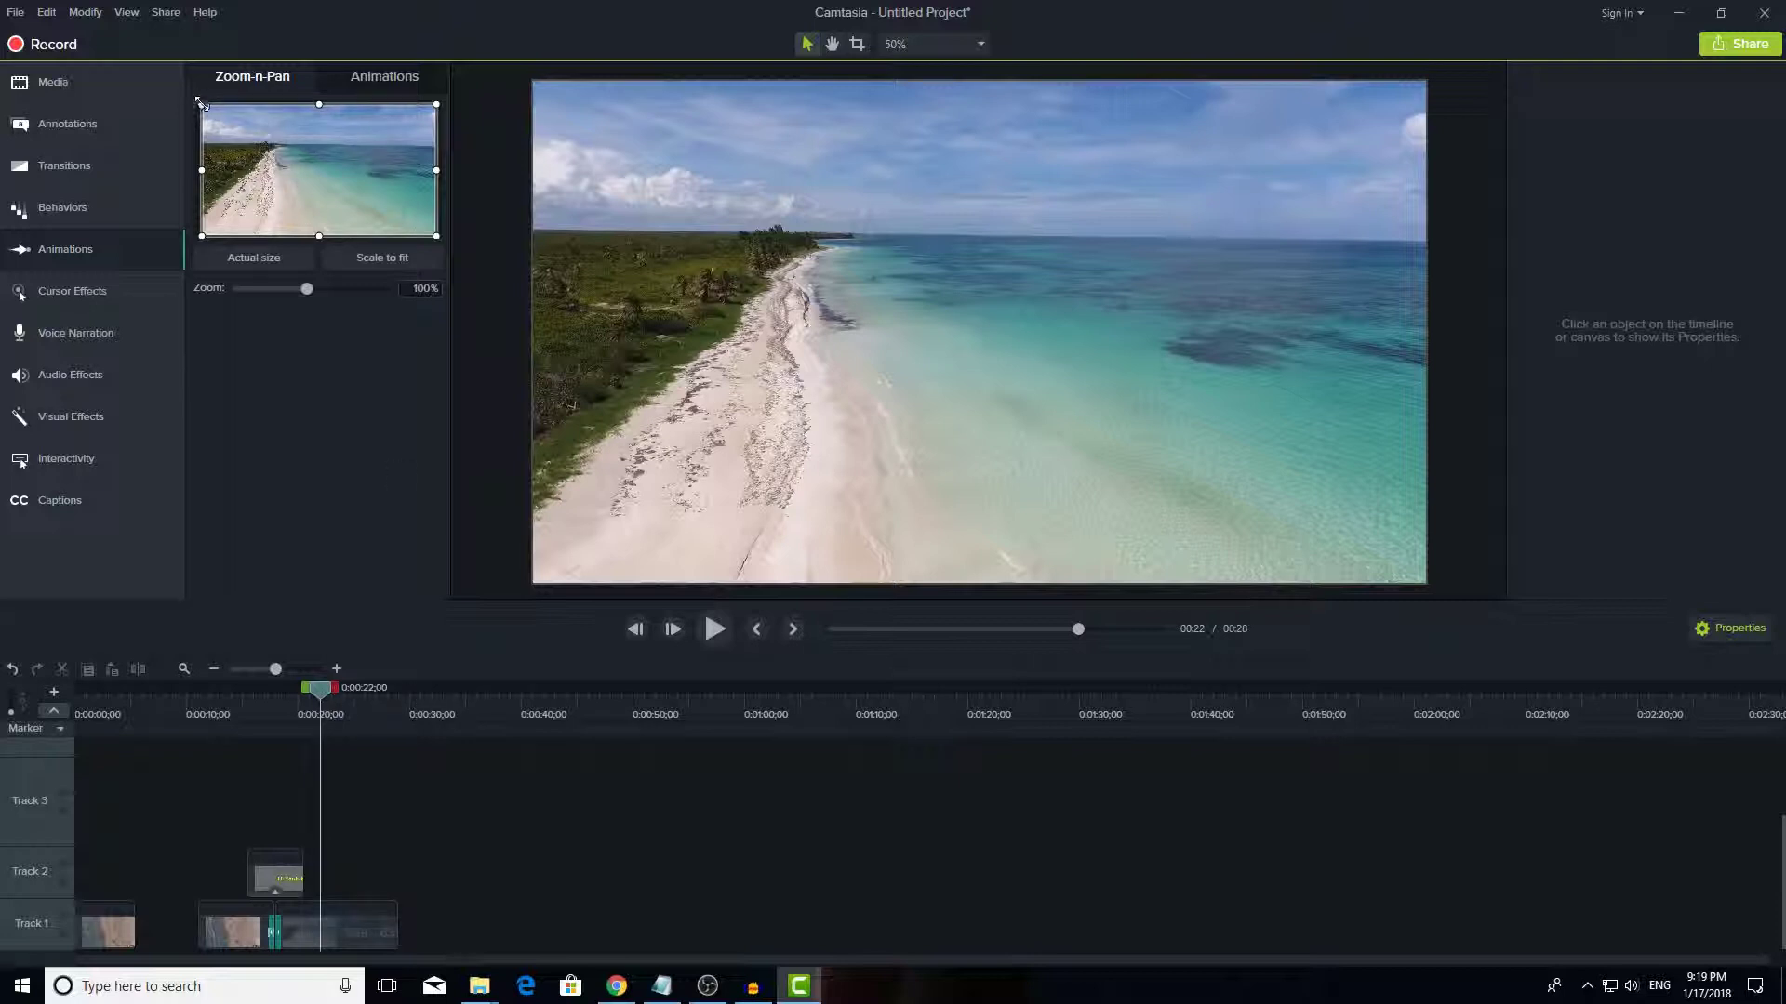
pyautogui.moveTo(201, 103); pyautogui.dragTo(373, 168)
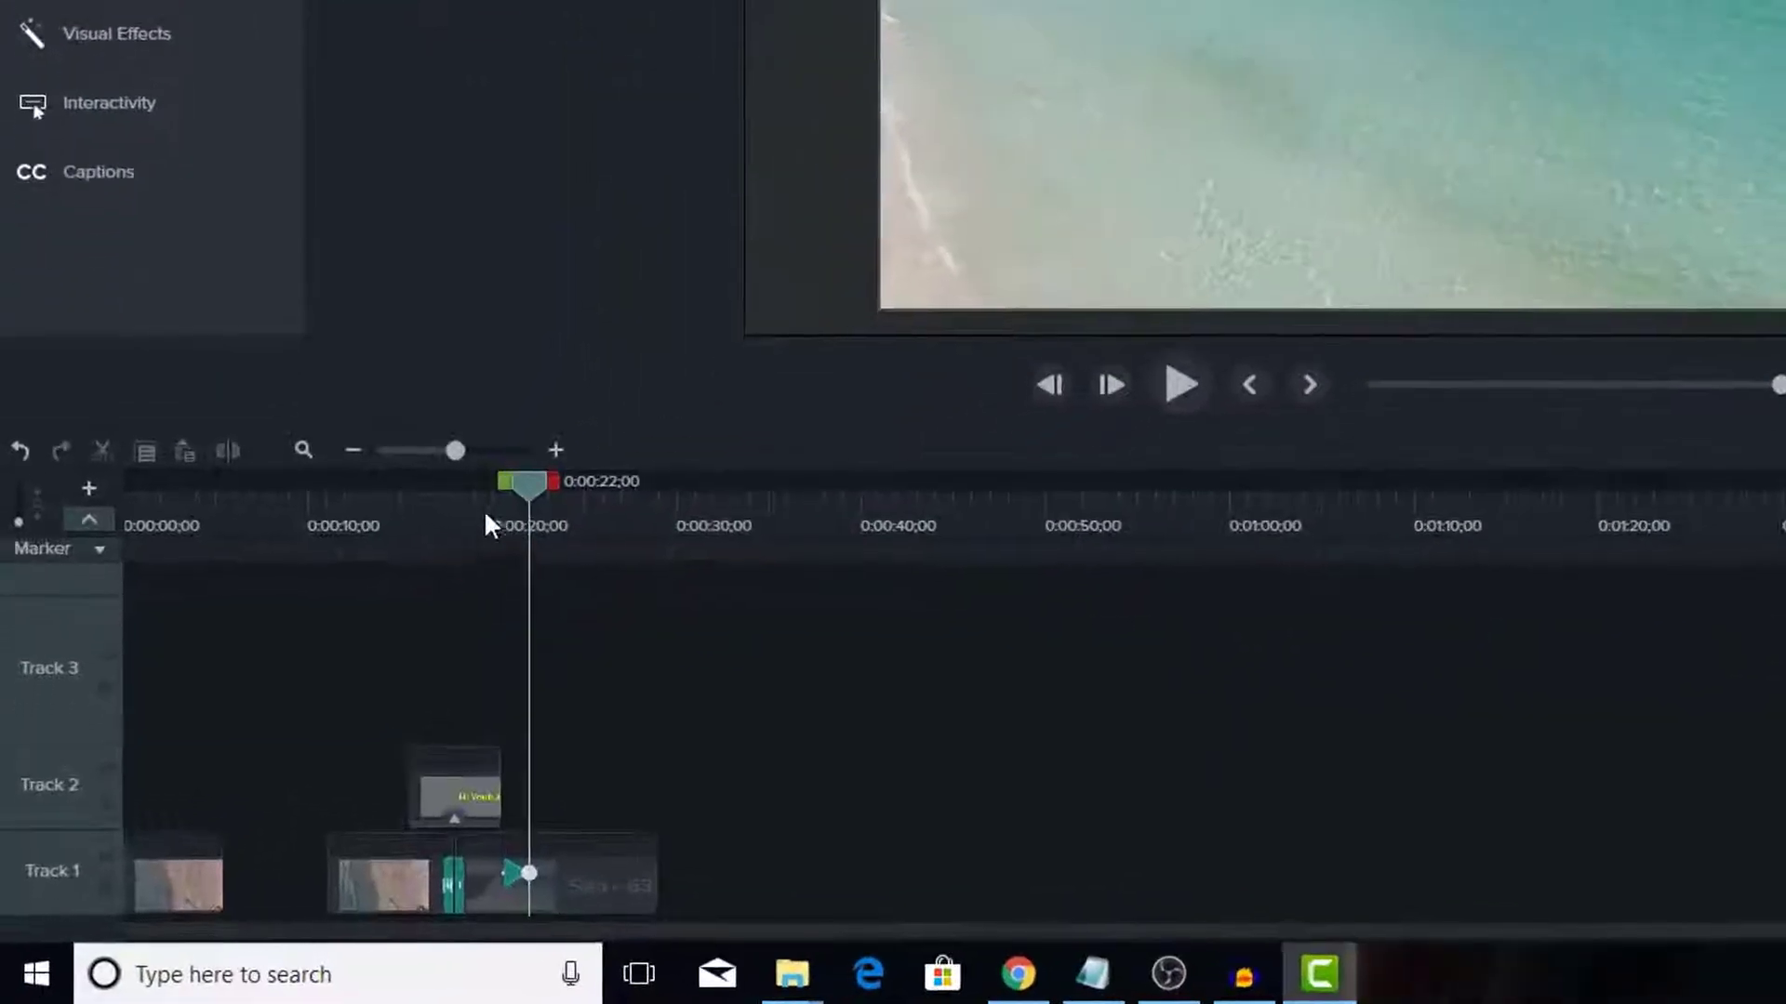
pyautogui.click(297, 699)
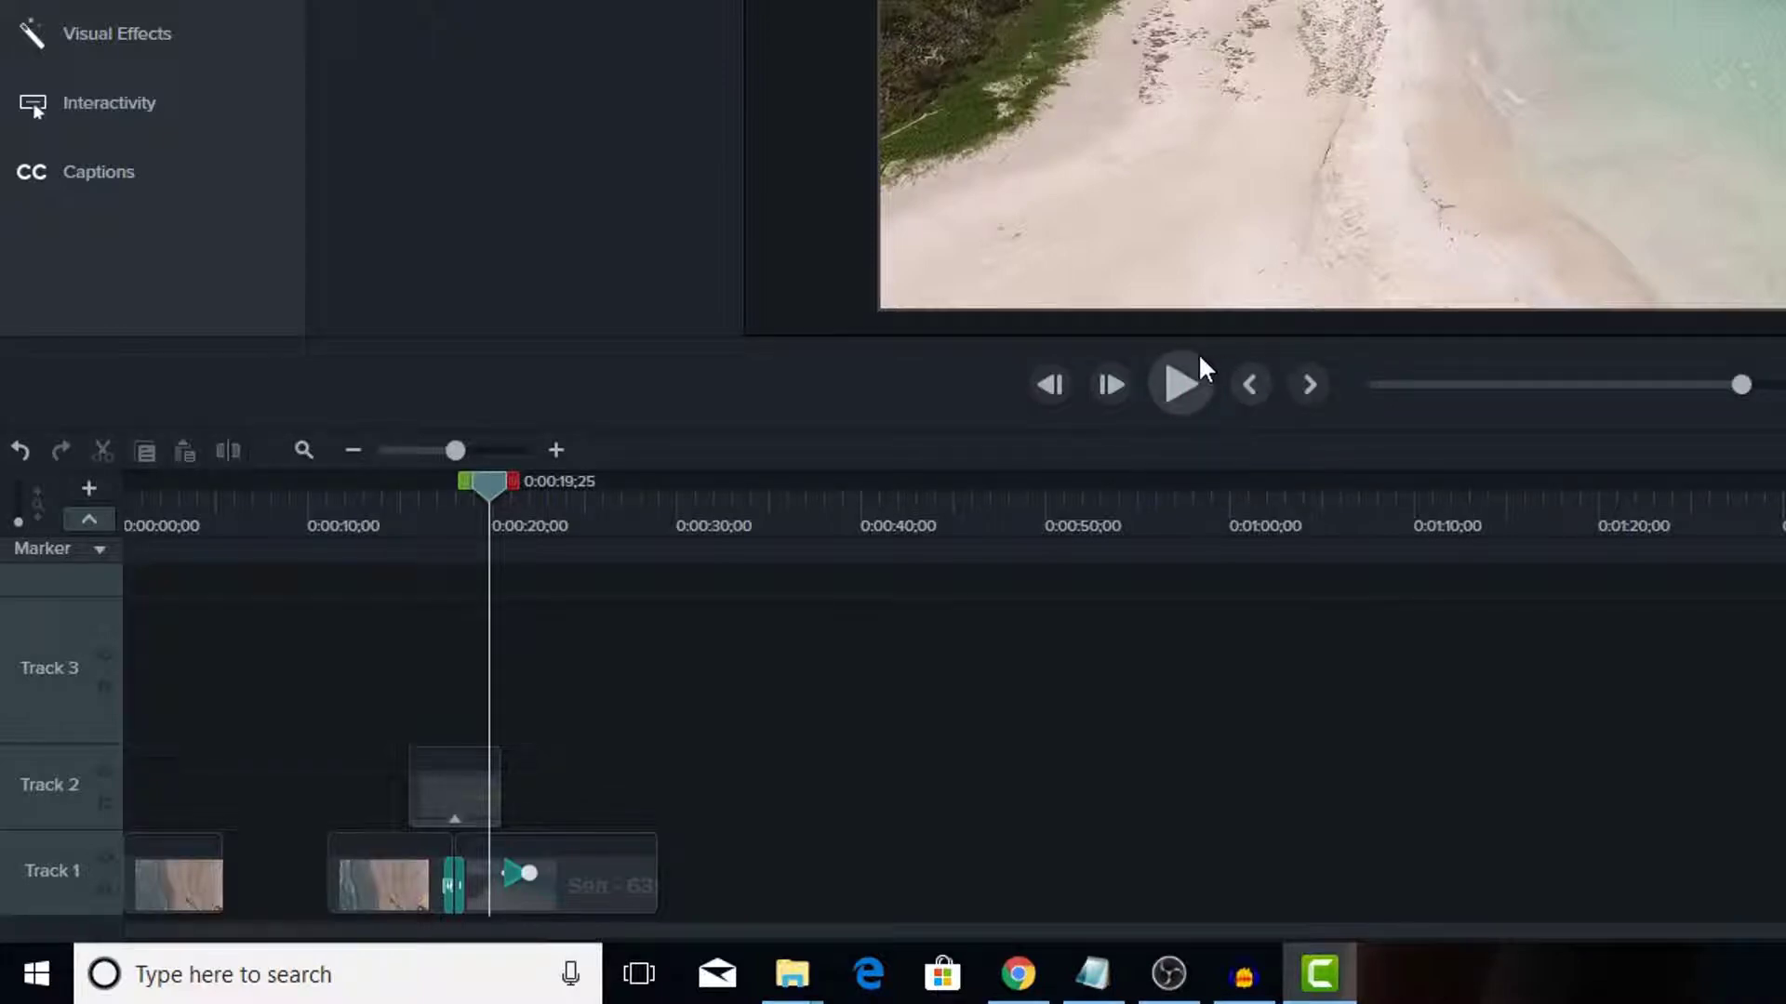
pyautogui.click(1173, 377)
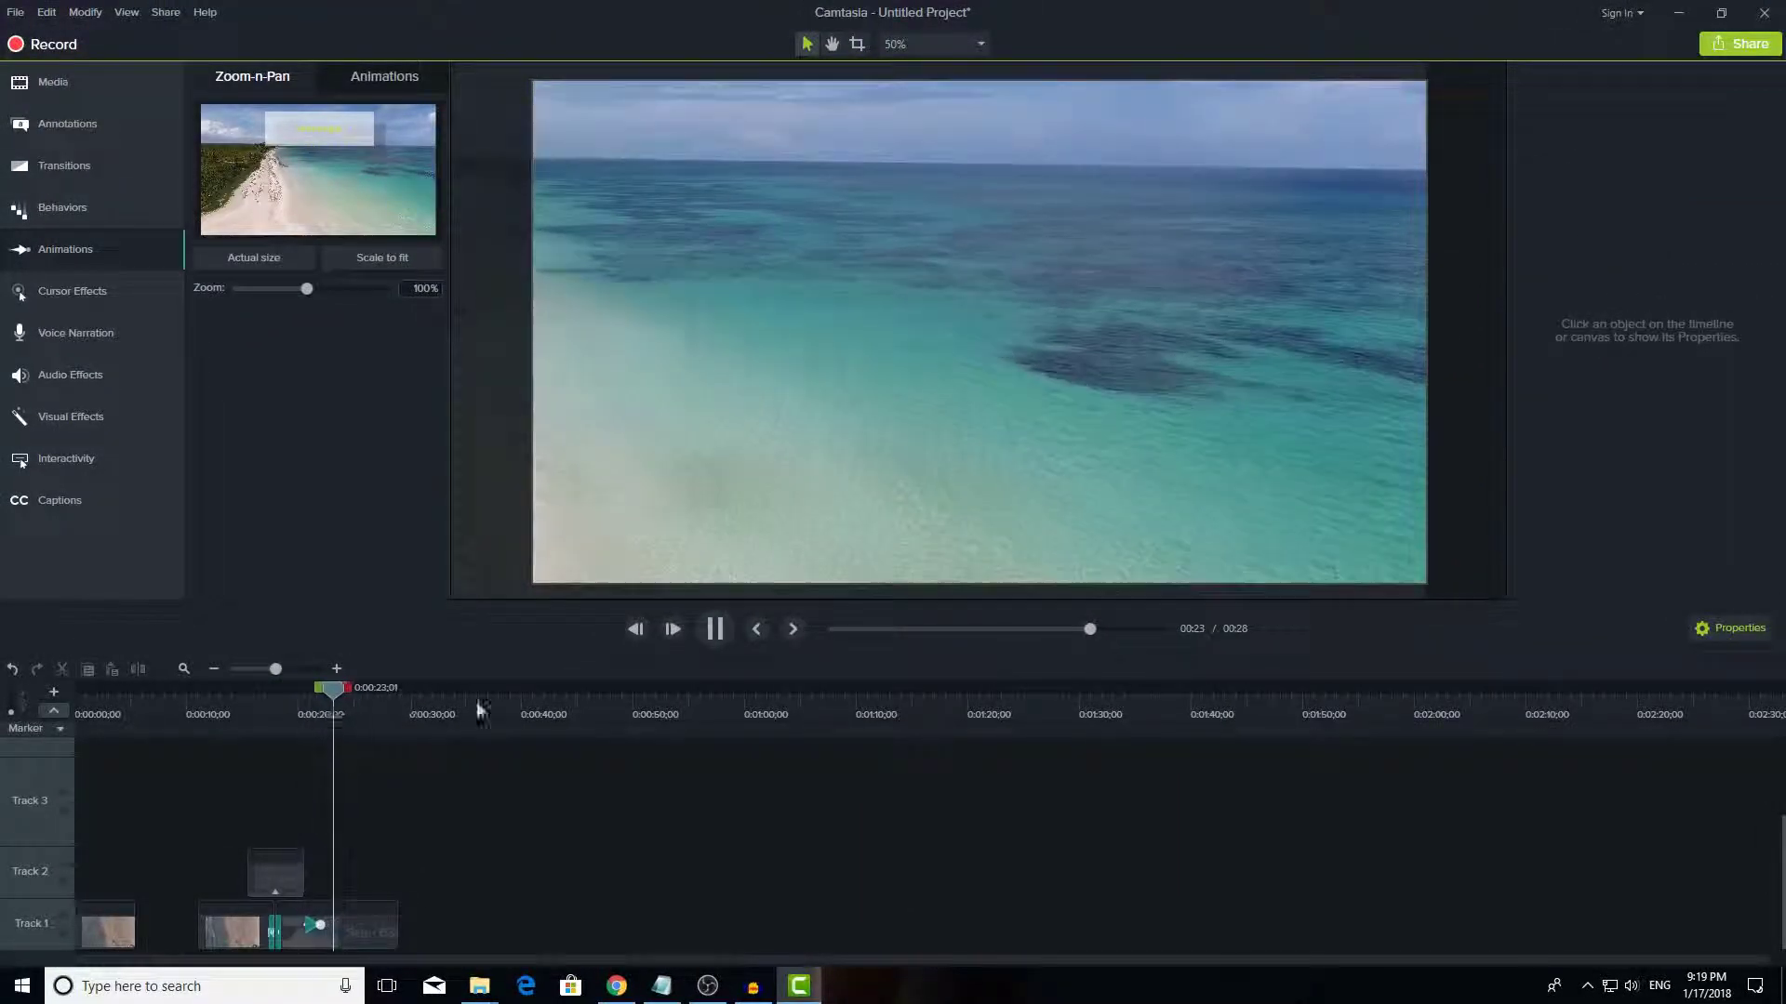
pyautogui.click(307, 709)
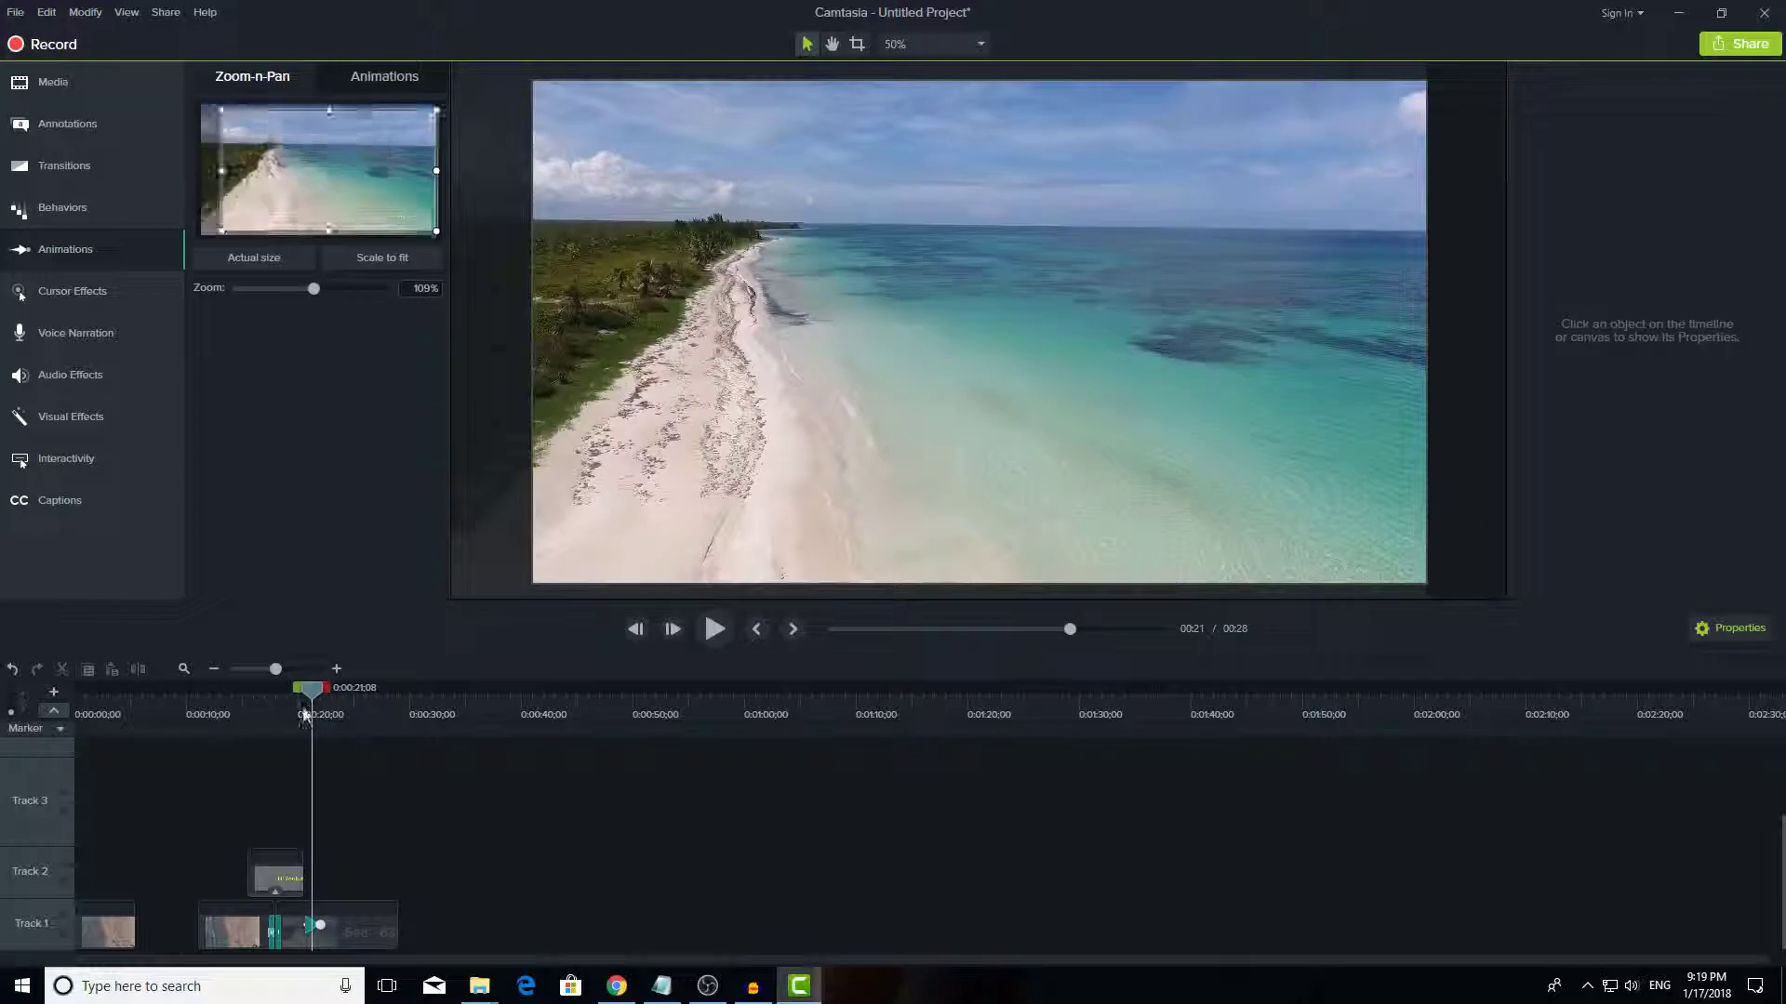
pyautogui.click(711, 629)
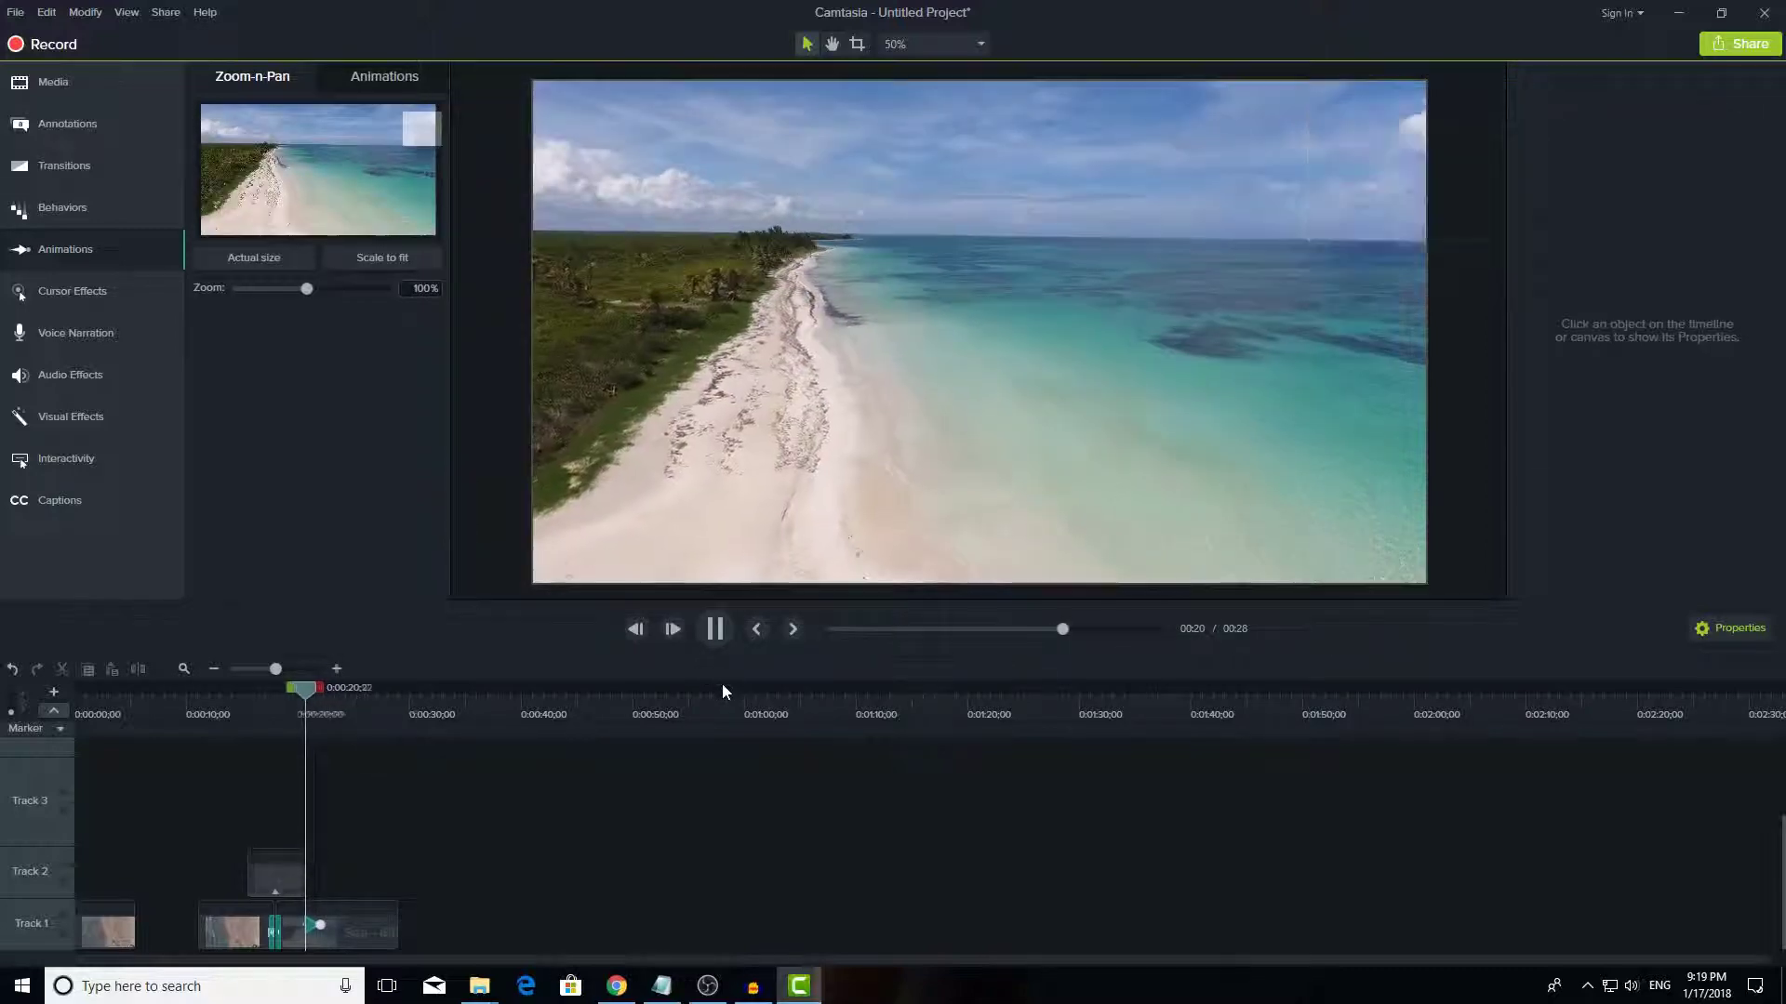
pyautogui.click(714, 629)
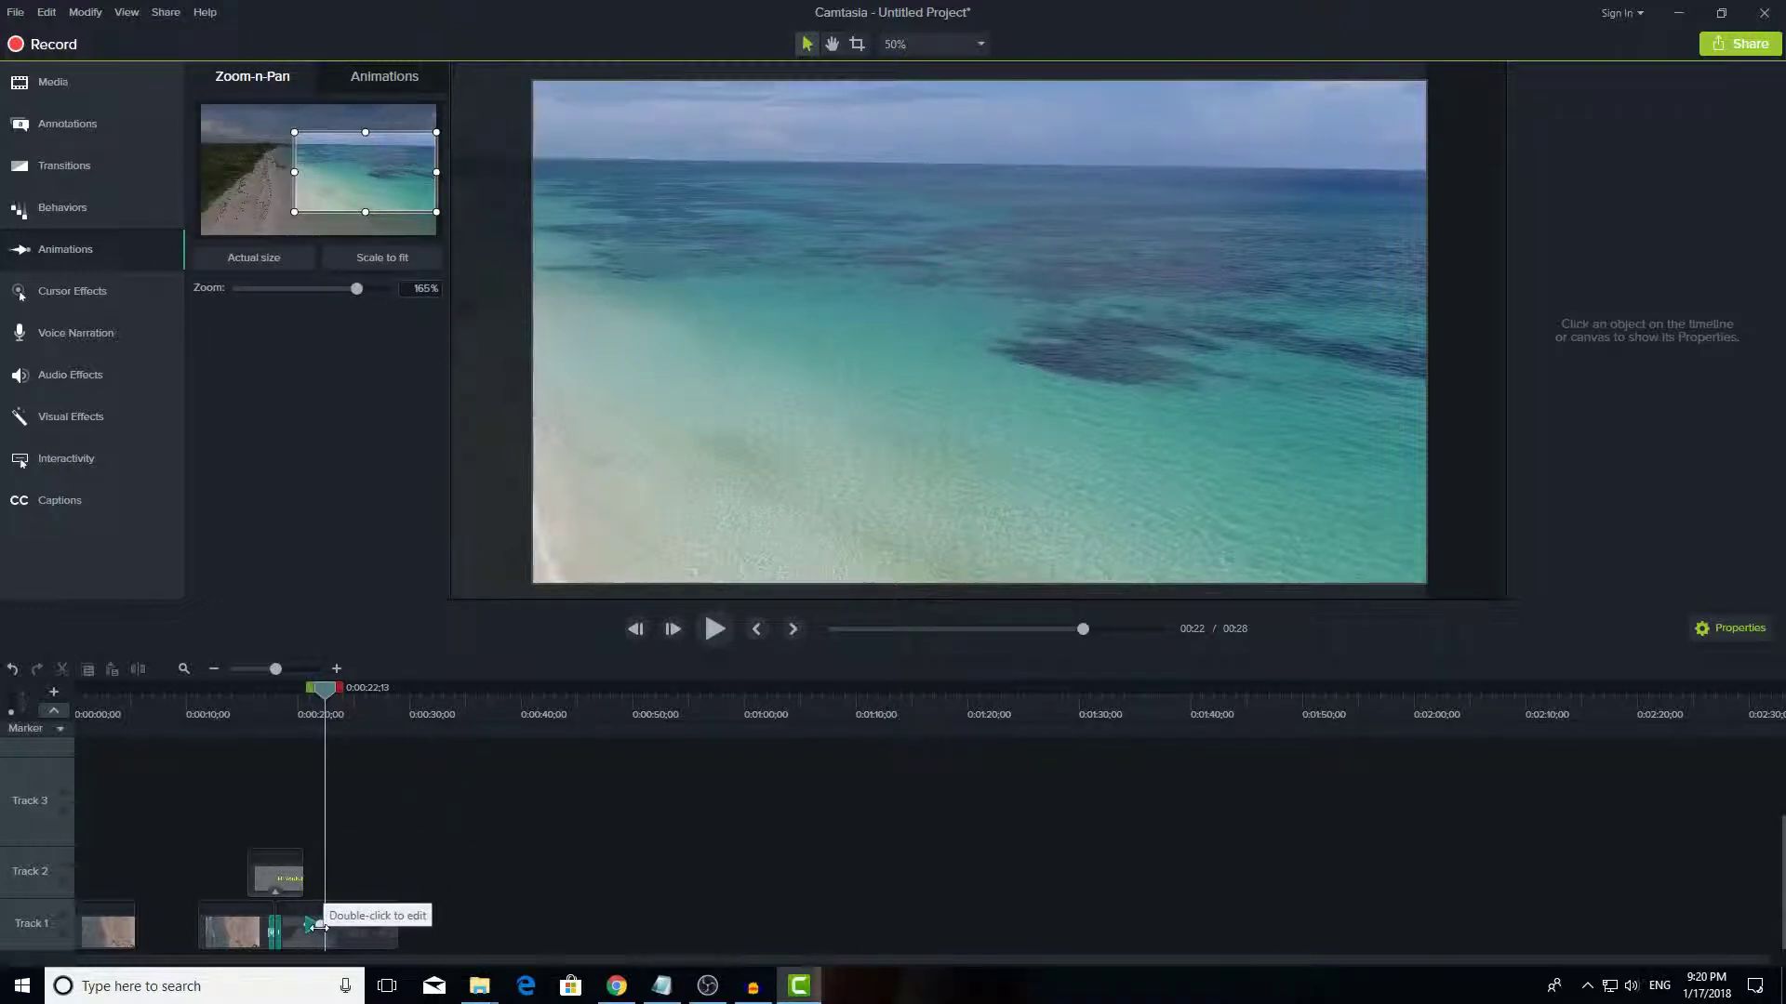
# Step: Lengthen the zoom animation on Sea - 6399 by moving its end point close to the clip's end, and play it from 0:00:20;10
pyautogui.moveTo(319, 926)
pyautogui.mouseDown()
pyautogui.moveTo(386, 926)
pyautogui.moveTo(343, 935)
pyautogui.mouseUp()
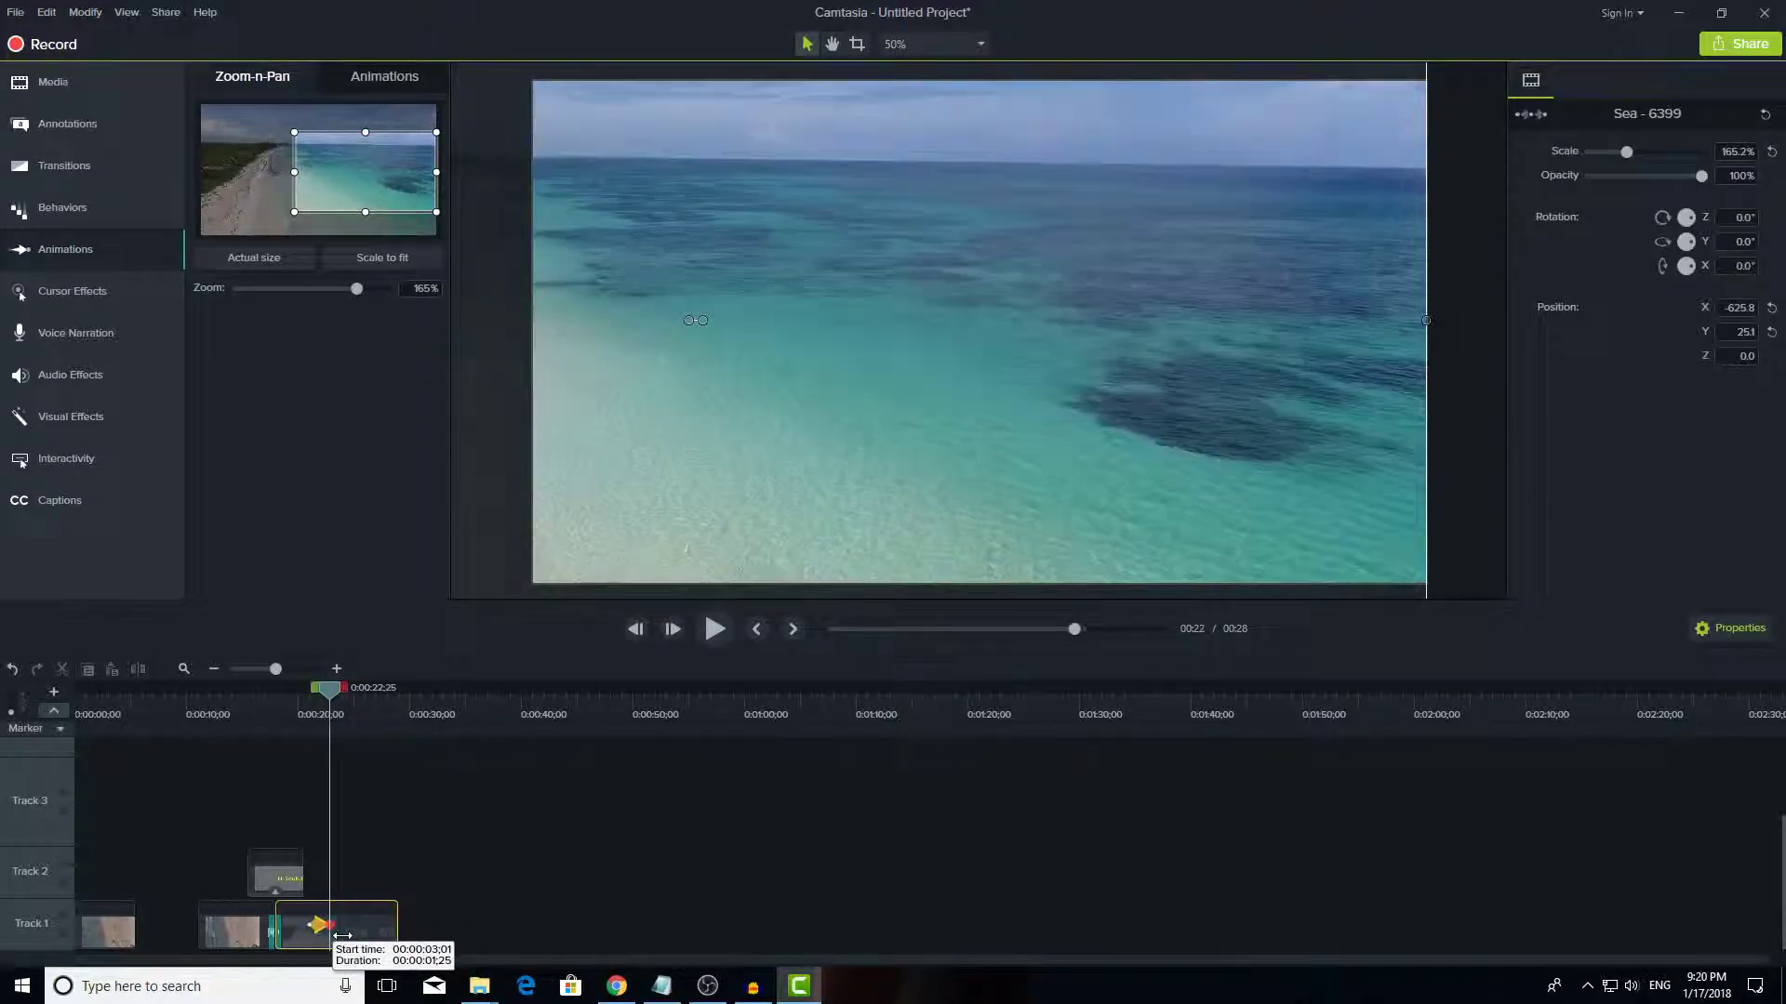
pyautogui.click(313, 717)
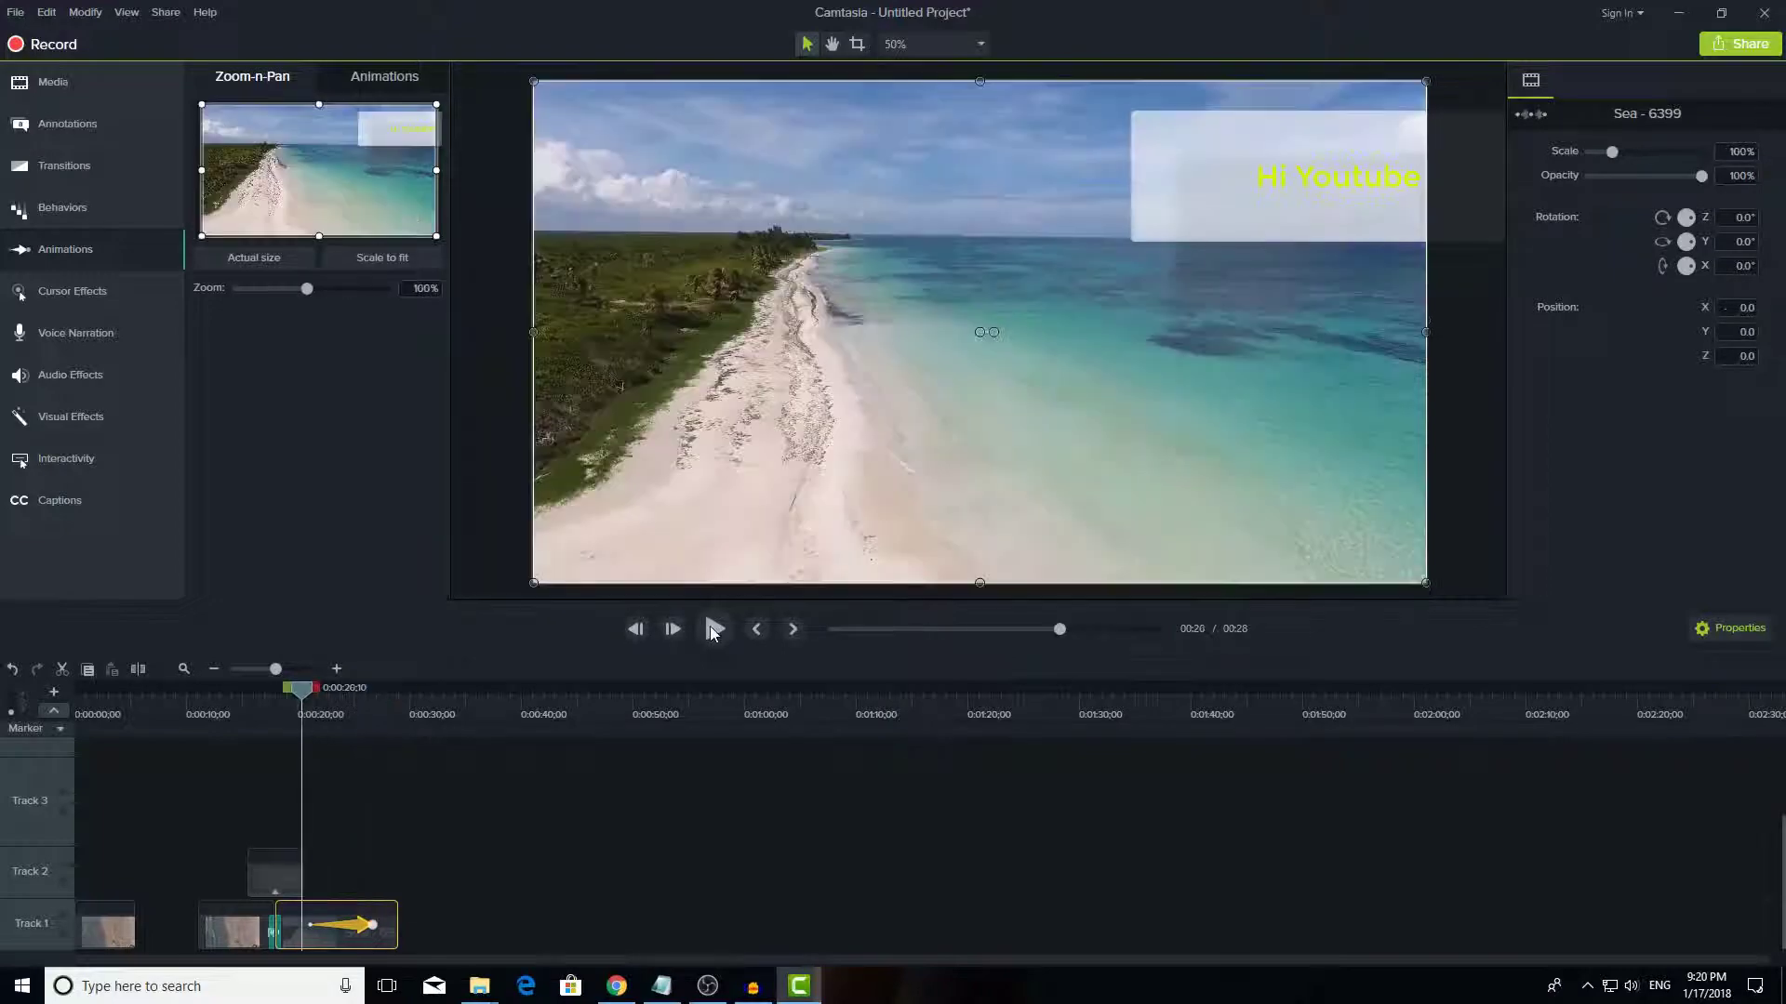
pyautogui.click(713, 628)
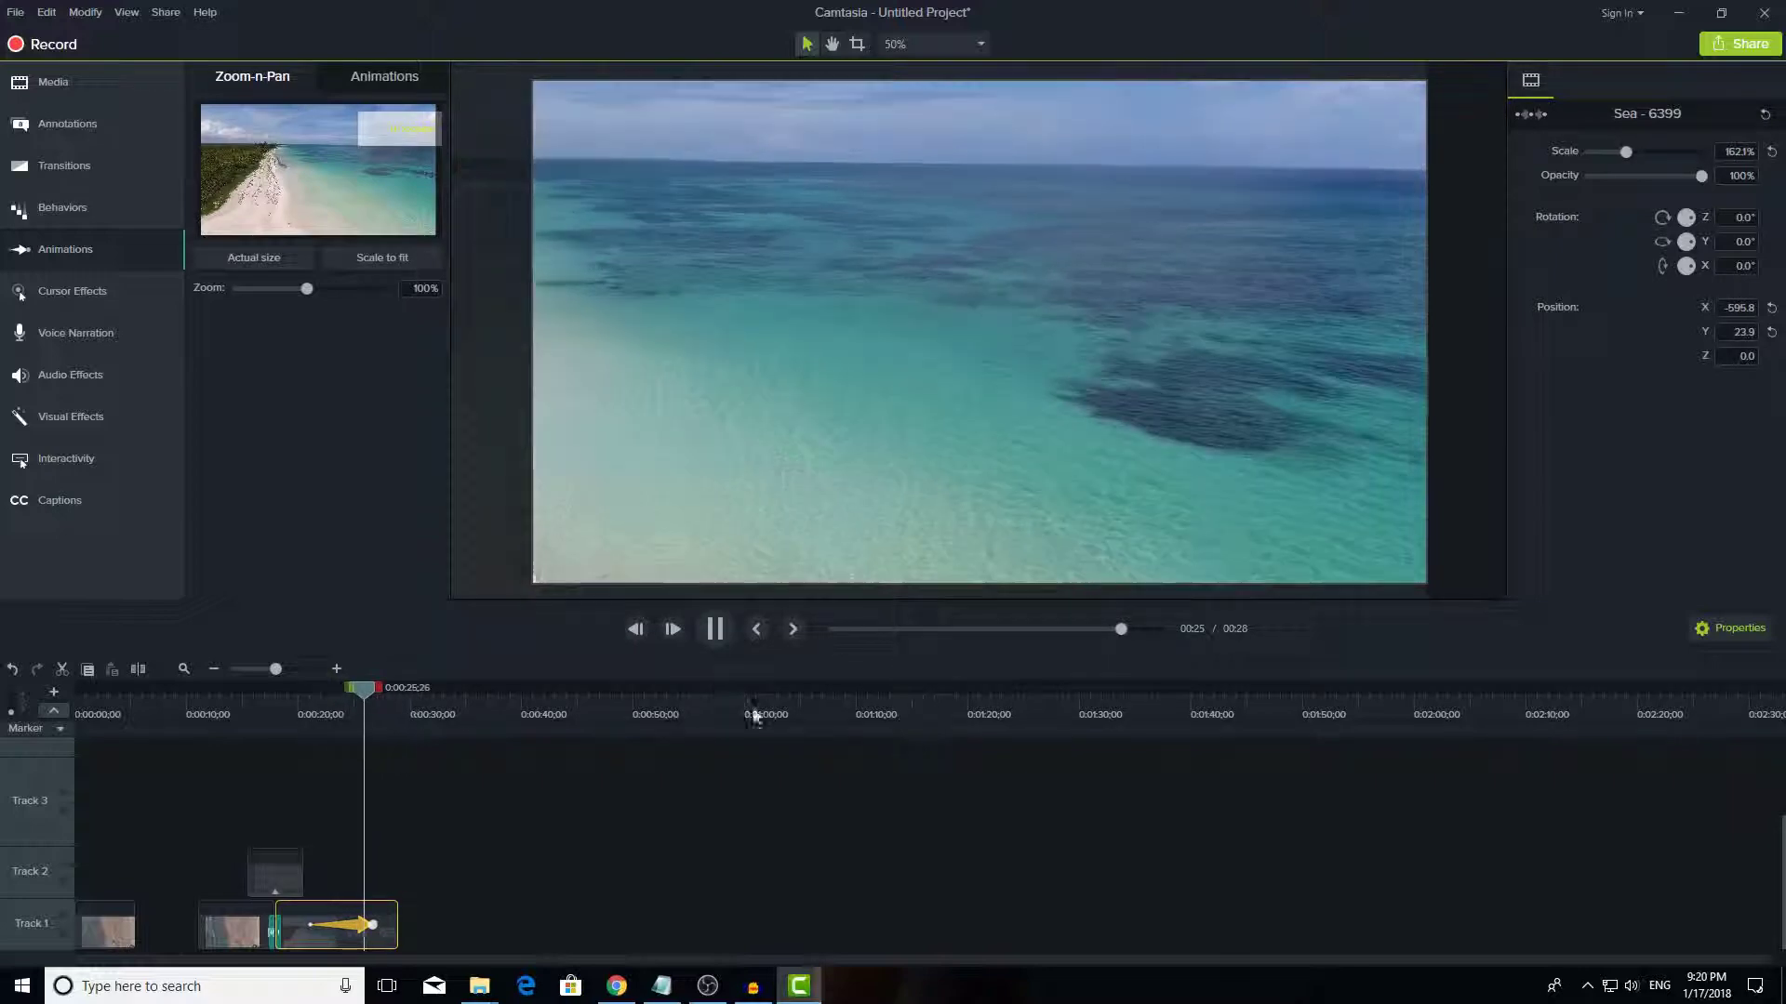
# Step: Stop the playback, show the preset animations and bring the CartoonMe image from the desktop onto Track 2 above the end of Sea - 6399
pyautogui.click(715, 629)
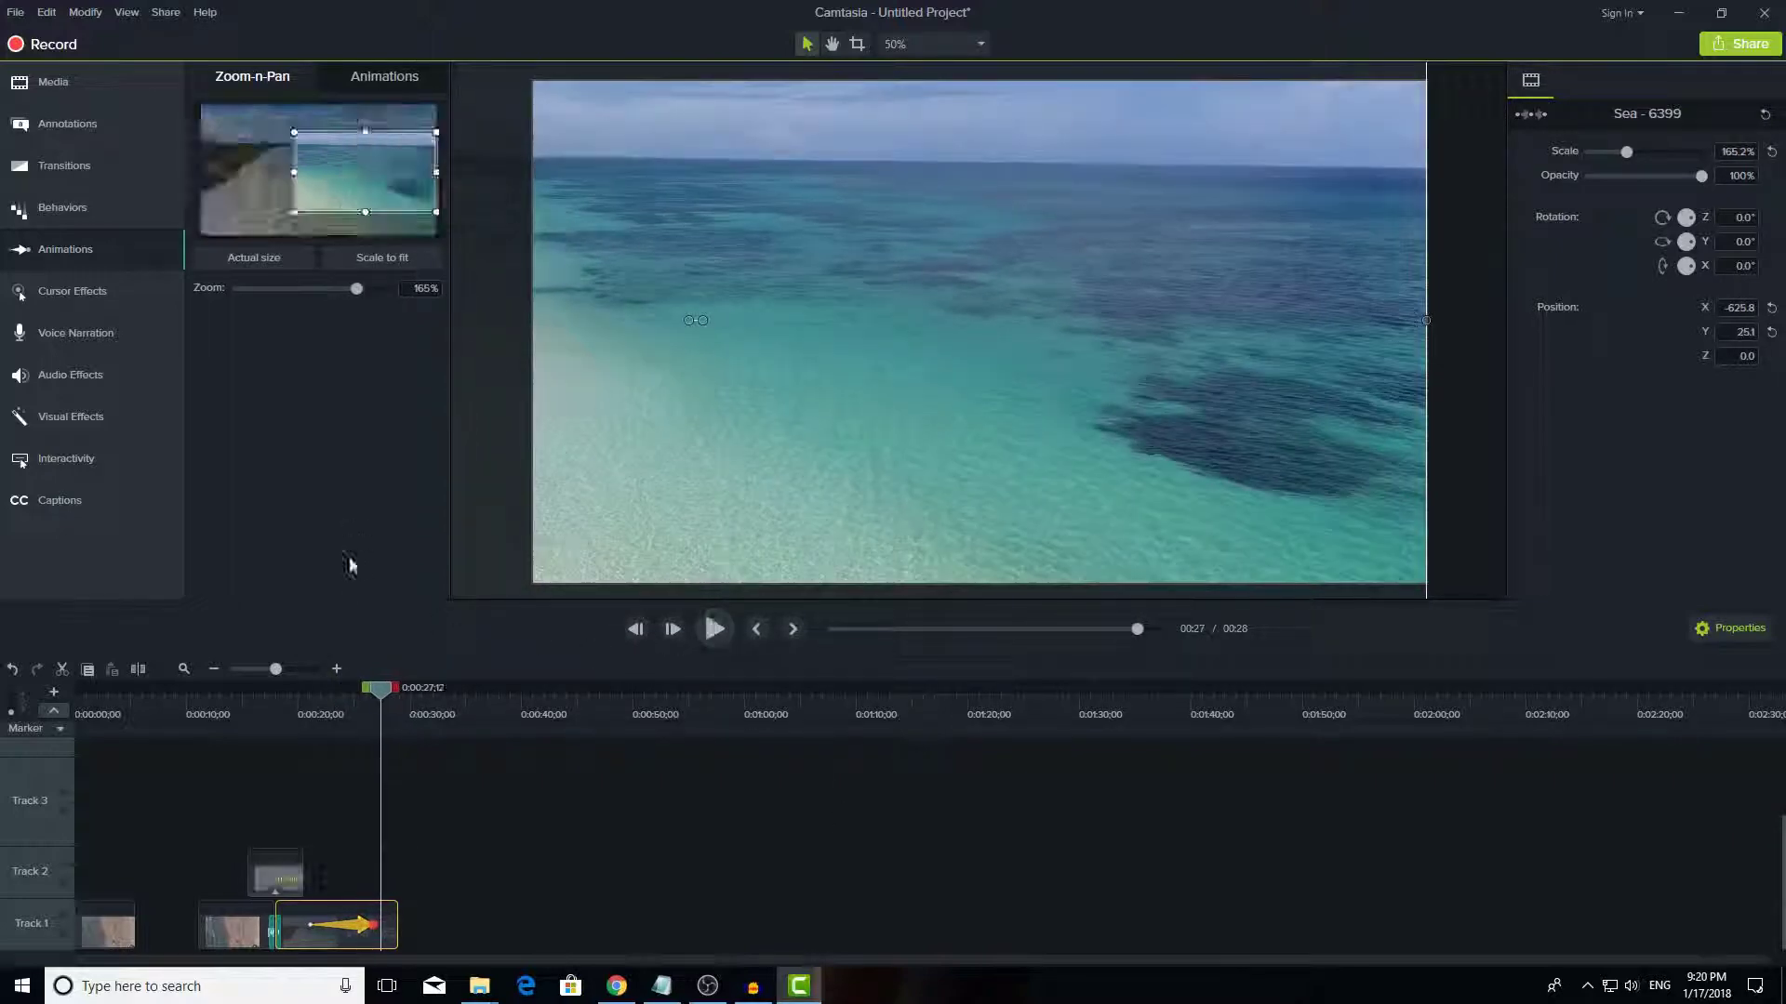
pyautogui.click(384, 76)
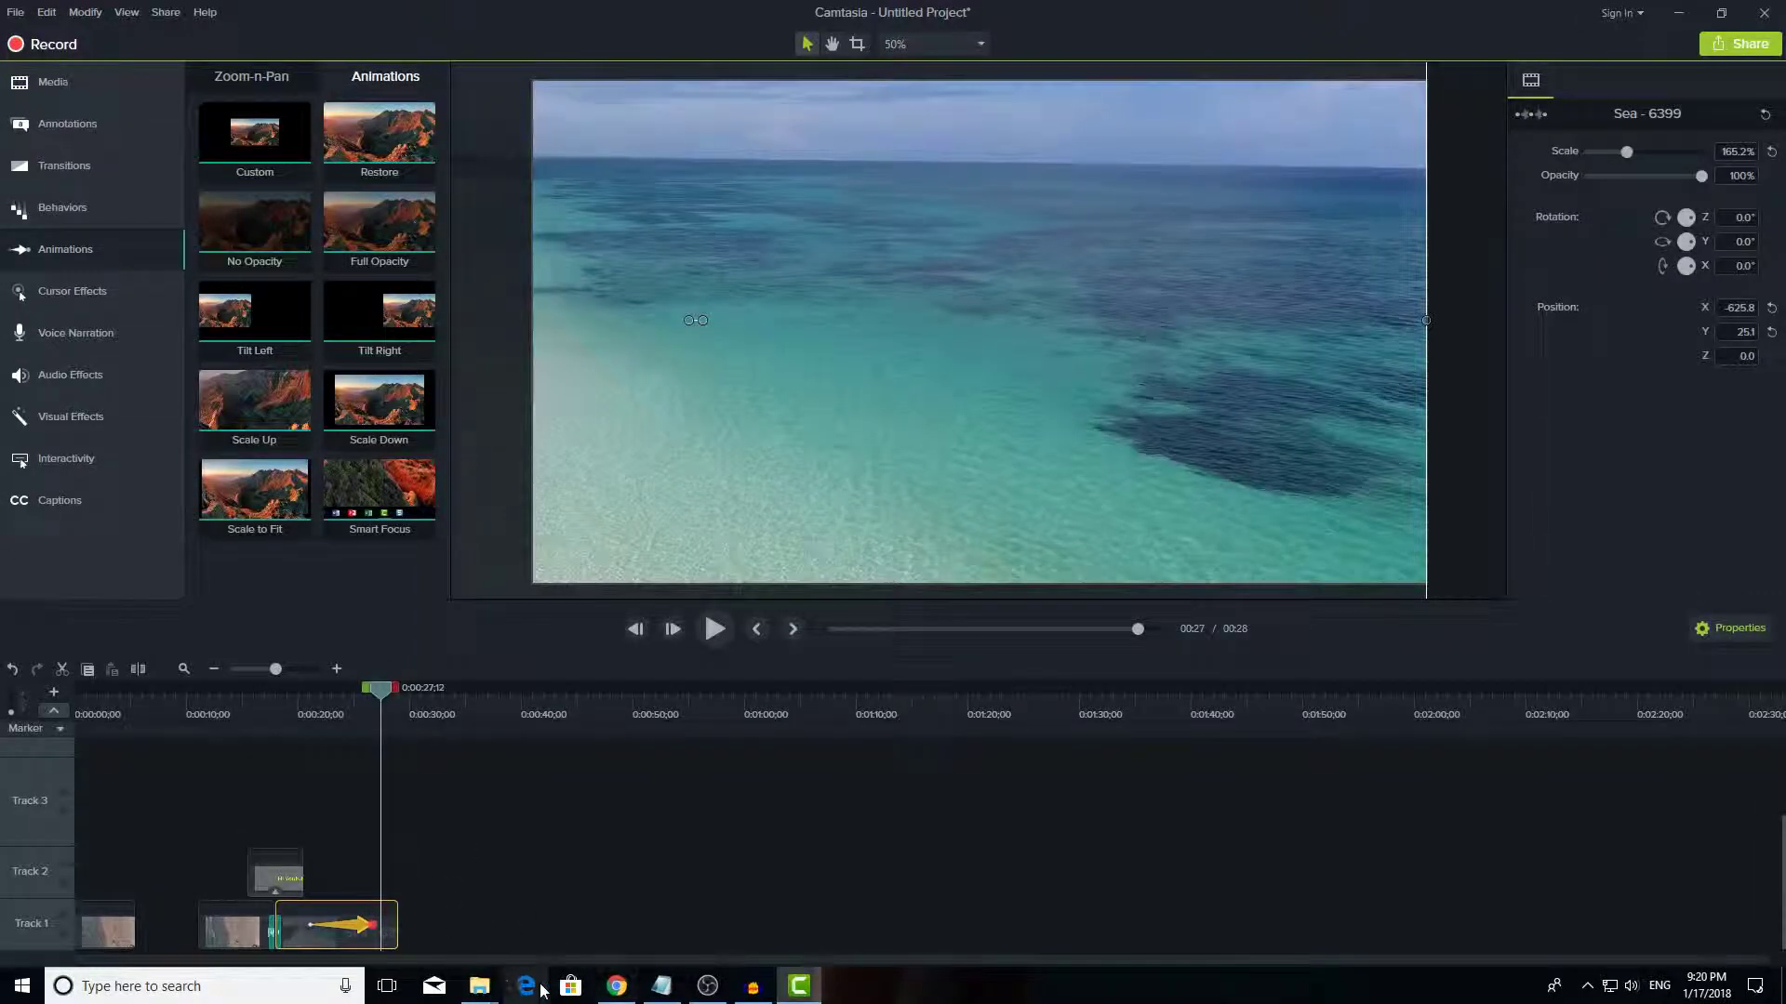
pyautogui.press('super+d')
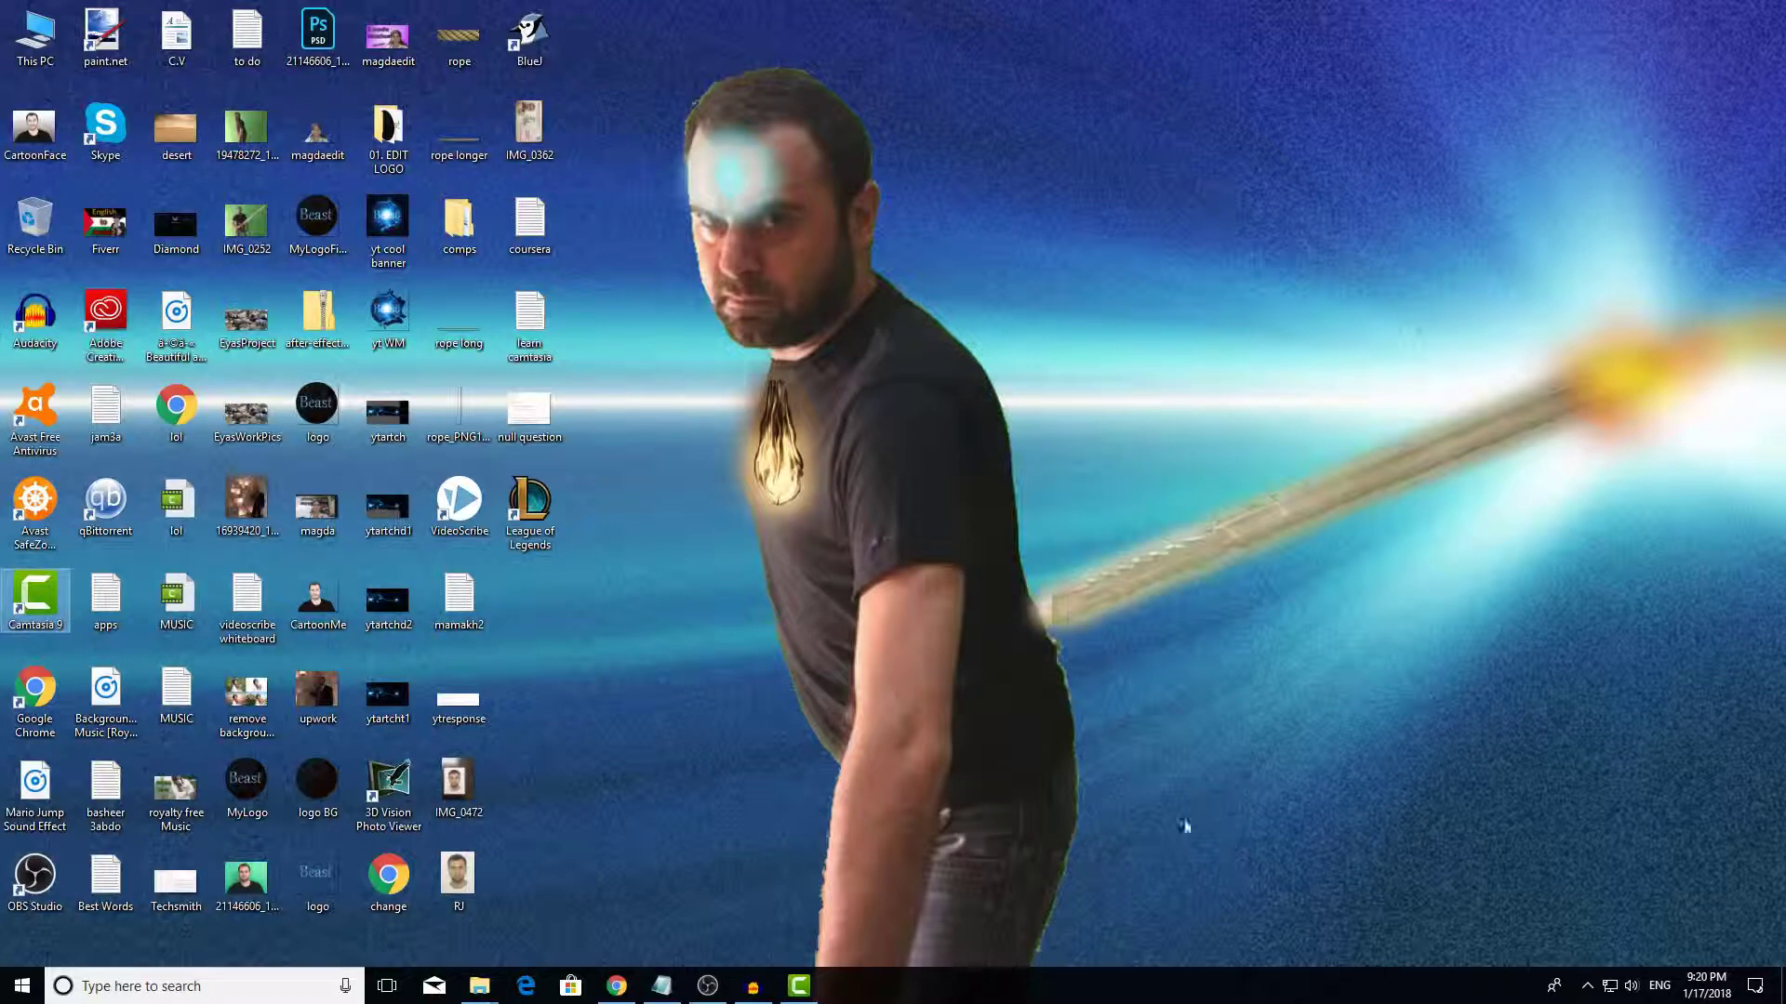
pyautogui.rightClick(324, 609)
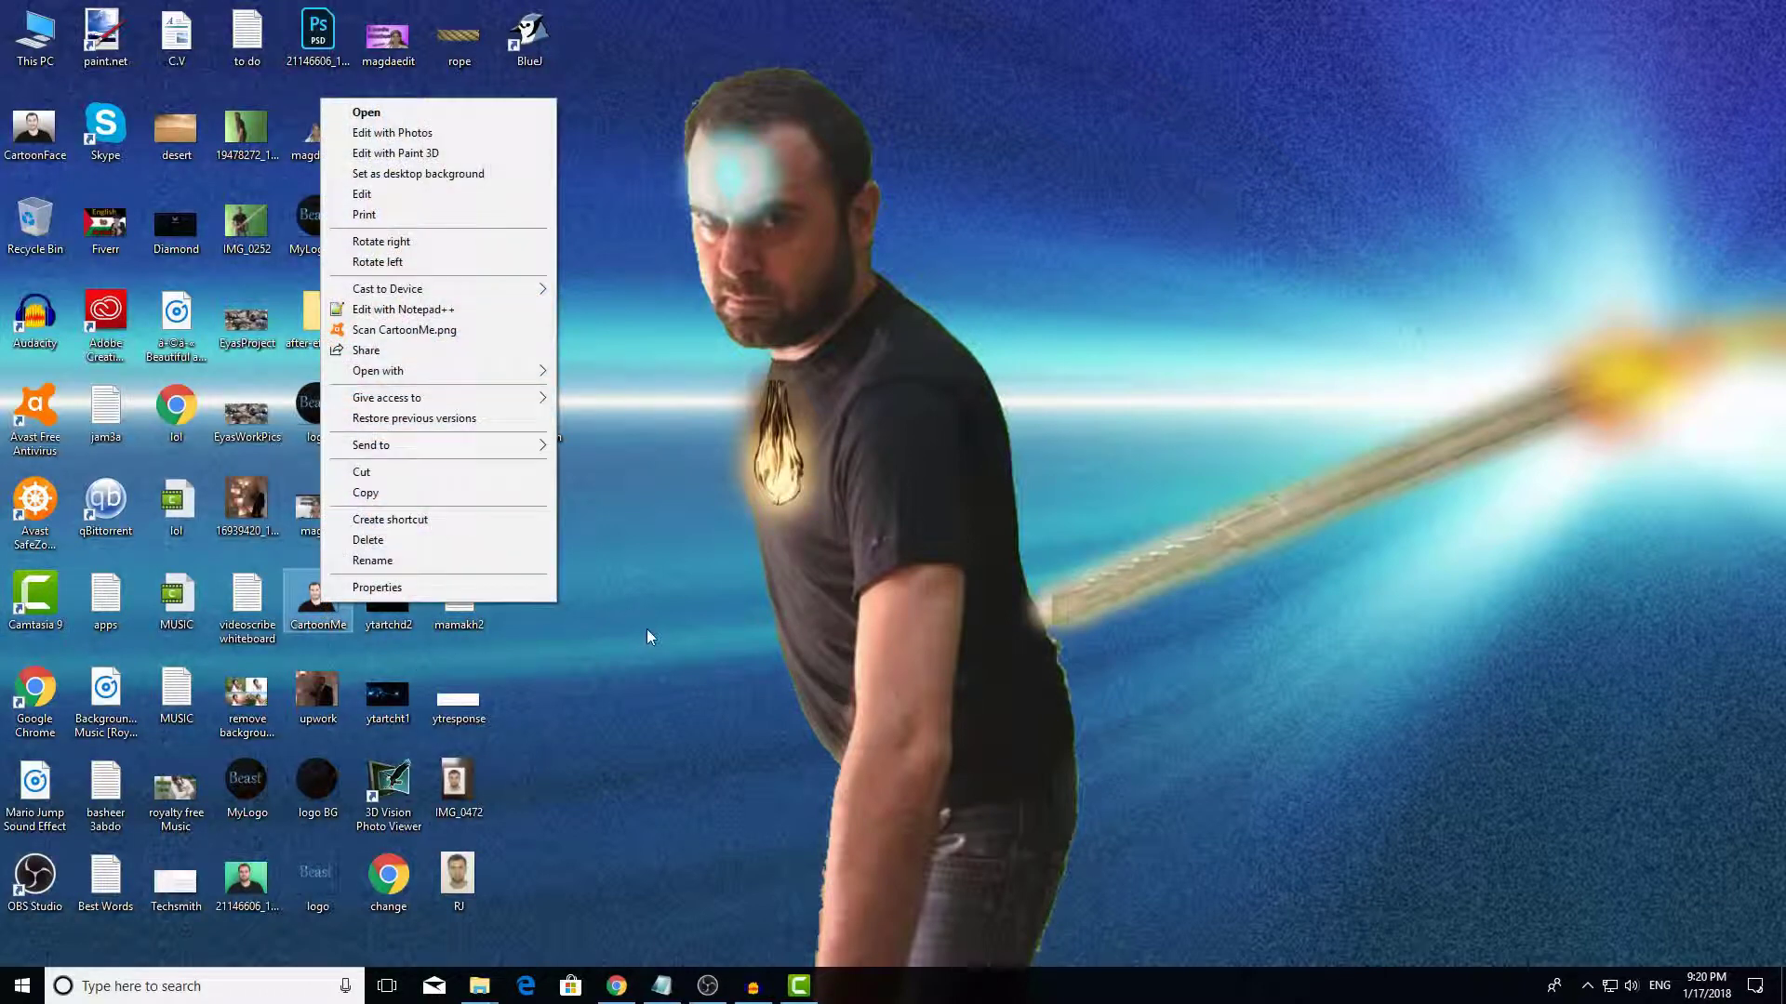
pyautogui.click(317, 617)
pyautogui.click(799, 986)
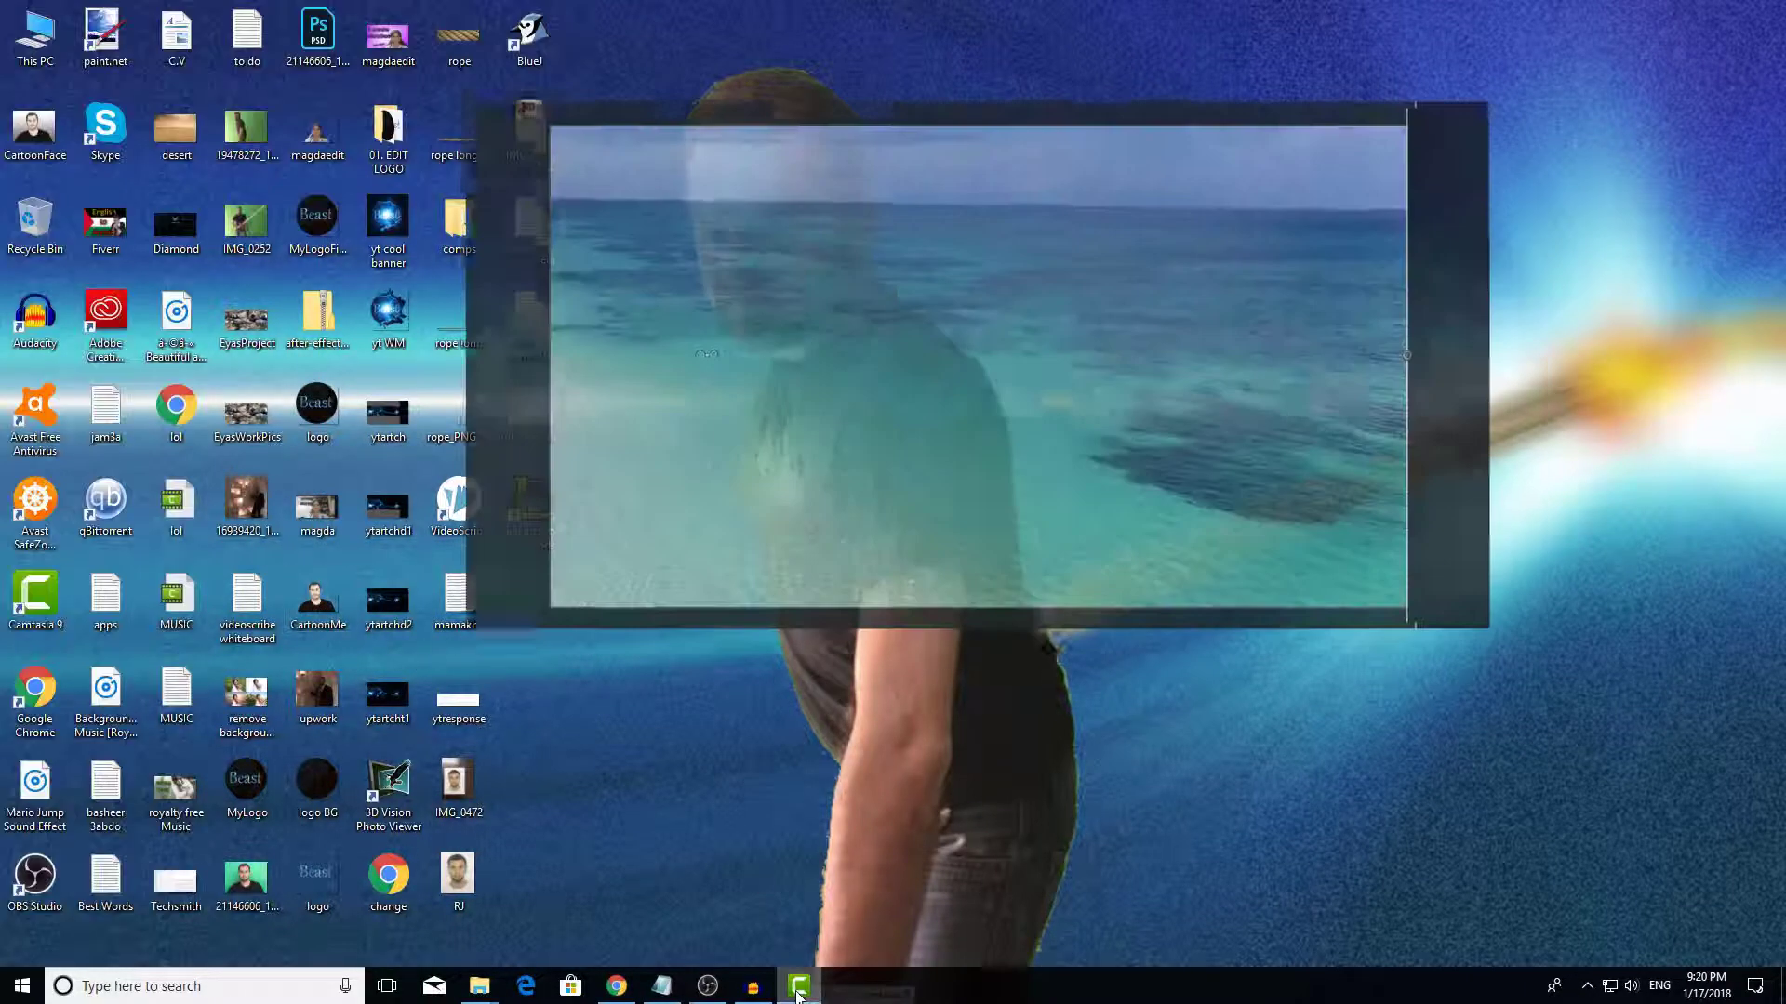
pyautogui.moveTo(451, 753); pyautogui.dragTo(367, 880)
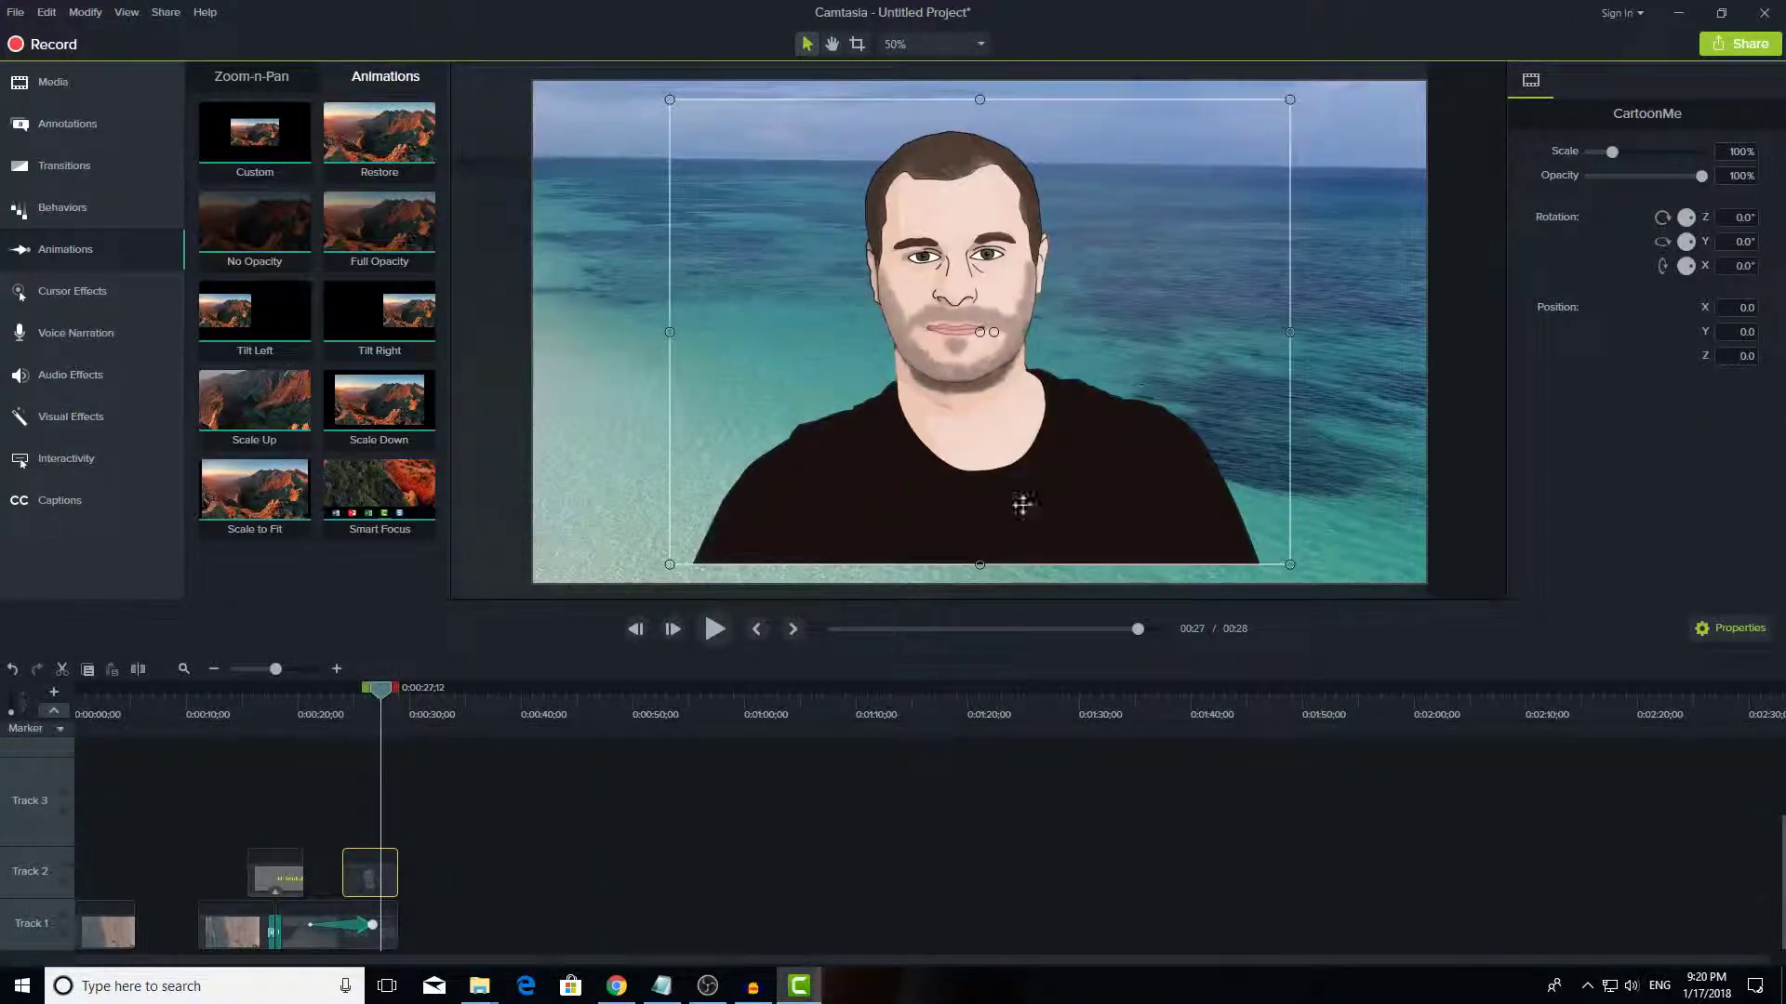
# Step: Scale CartoonMe down to about 71% and place it at the lower right of the frame, near X 367, Y -186
pyautogui.click(863, 192)
pyautogui.click(866, 224)
pyautogui.moveTo(670, 99); pyautogui.dragTo(850, 235)
pyautogui.moveTo(1140, 419); pyautogui.dragTo(1224, 427)
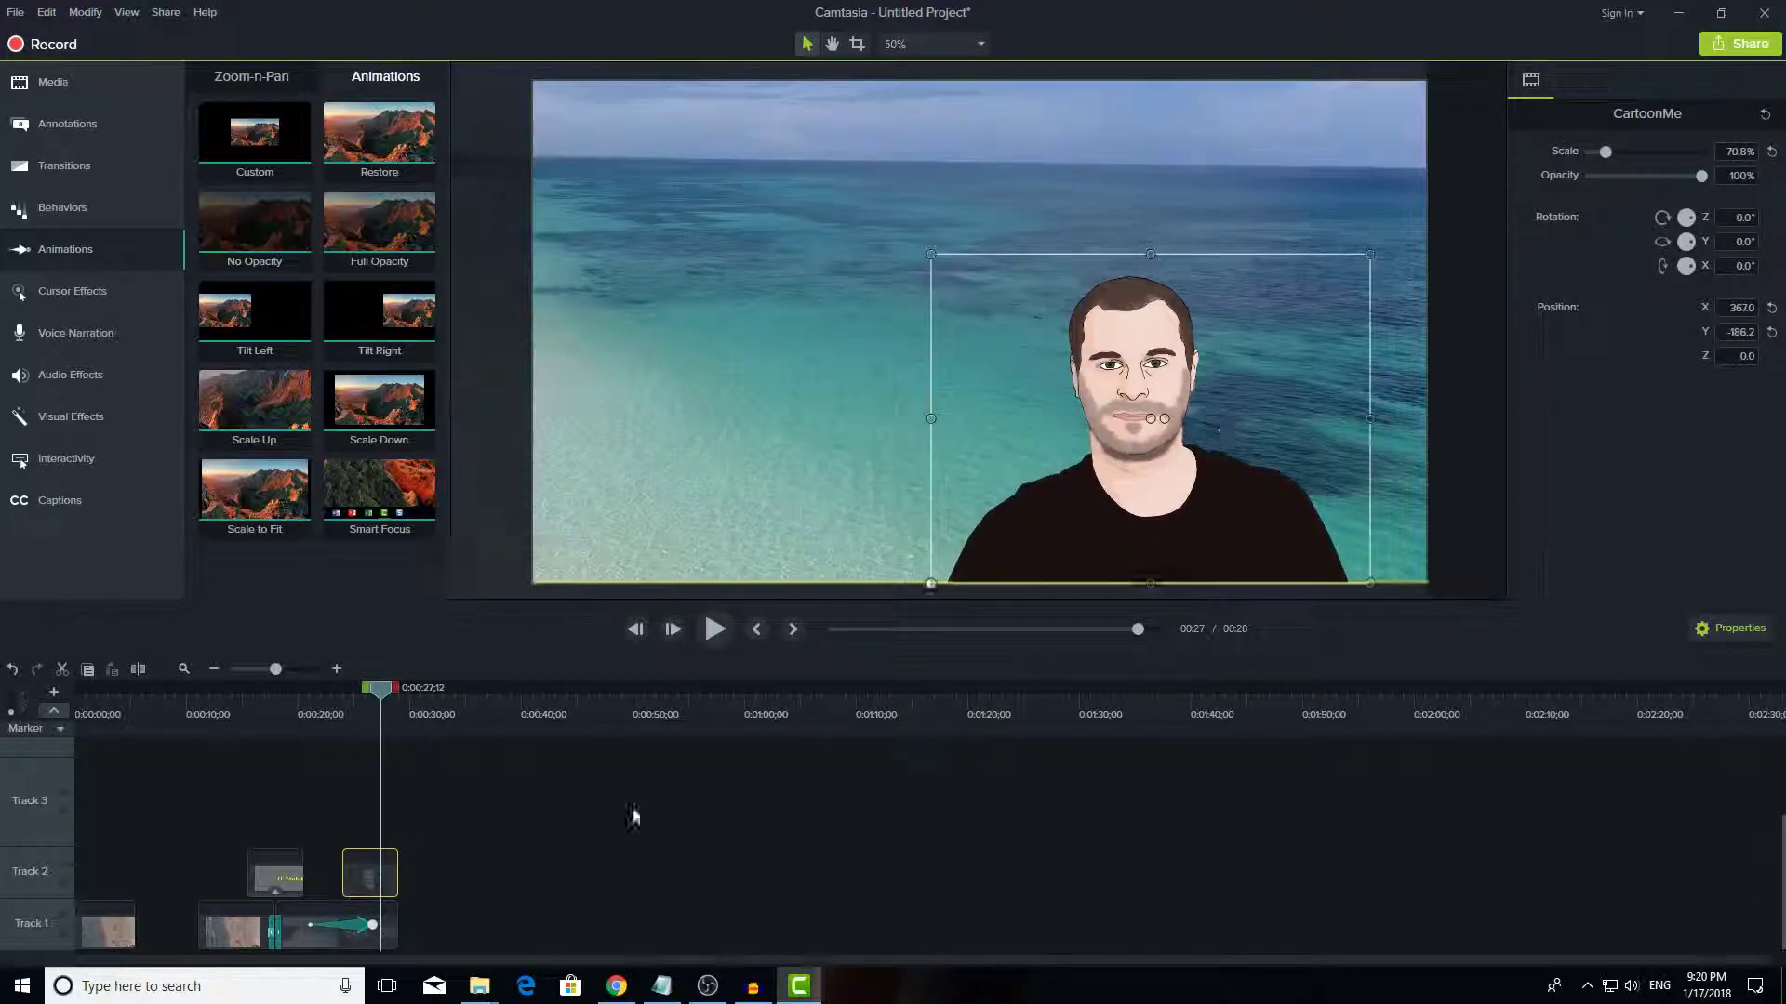
pyautogui.click(601, 817)
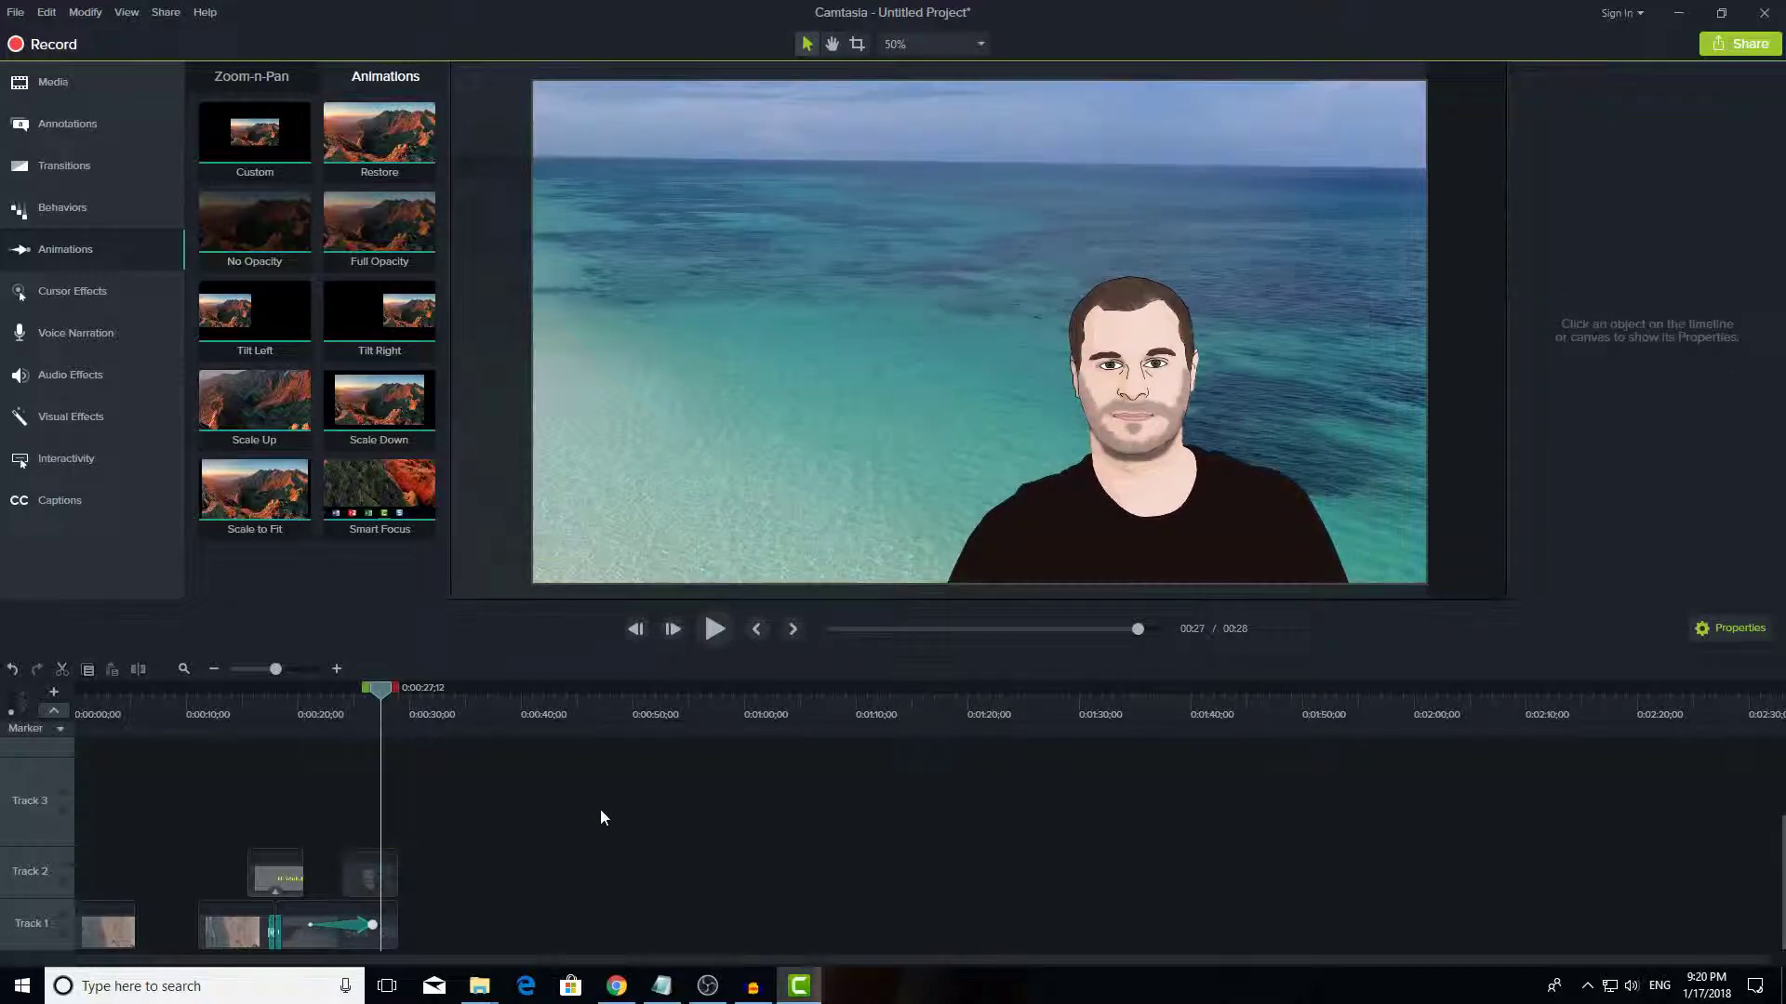
# Step: Apply the Custom animation to the CartoonMe clip near 0:00:26;18
pyautogui.click(1120, 467)
pyautogui.moveTo(252, 147); pyautogui.dragTo(367, 883)
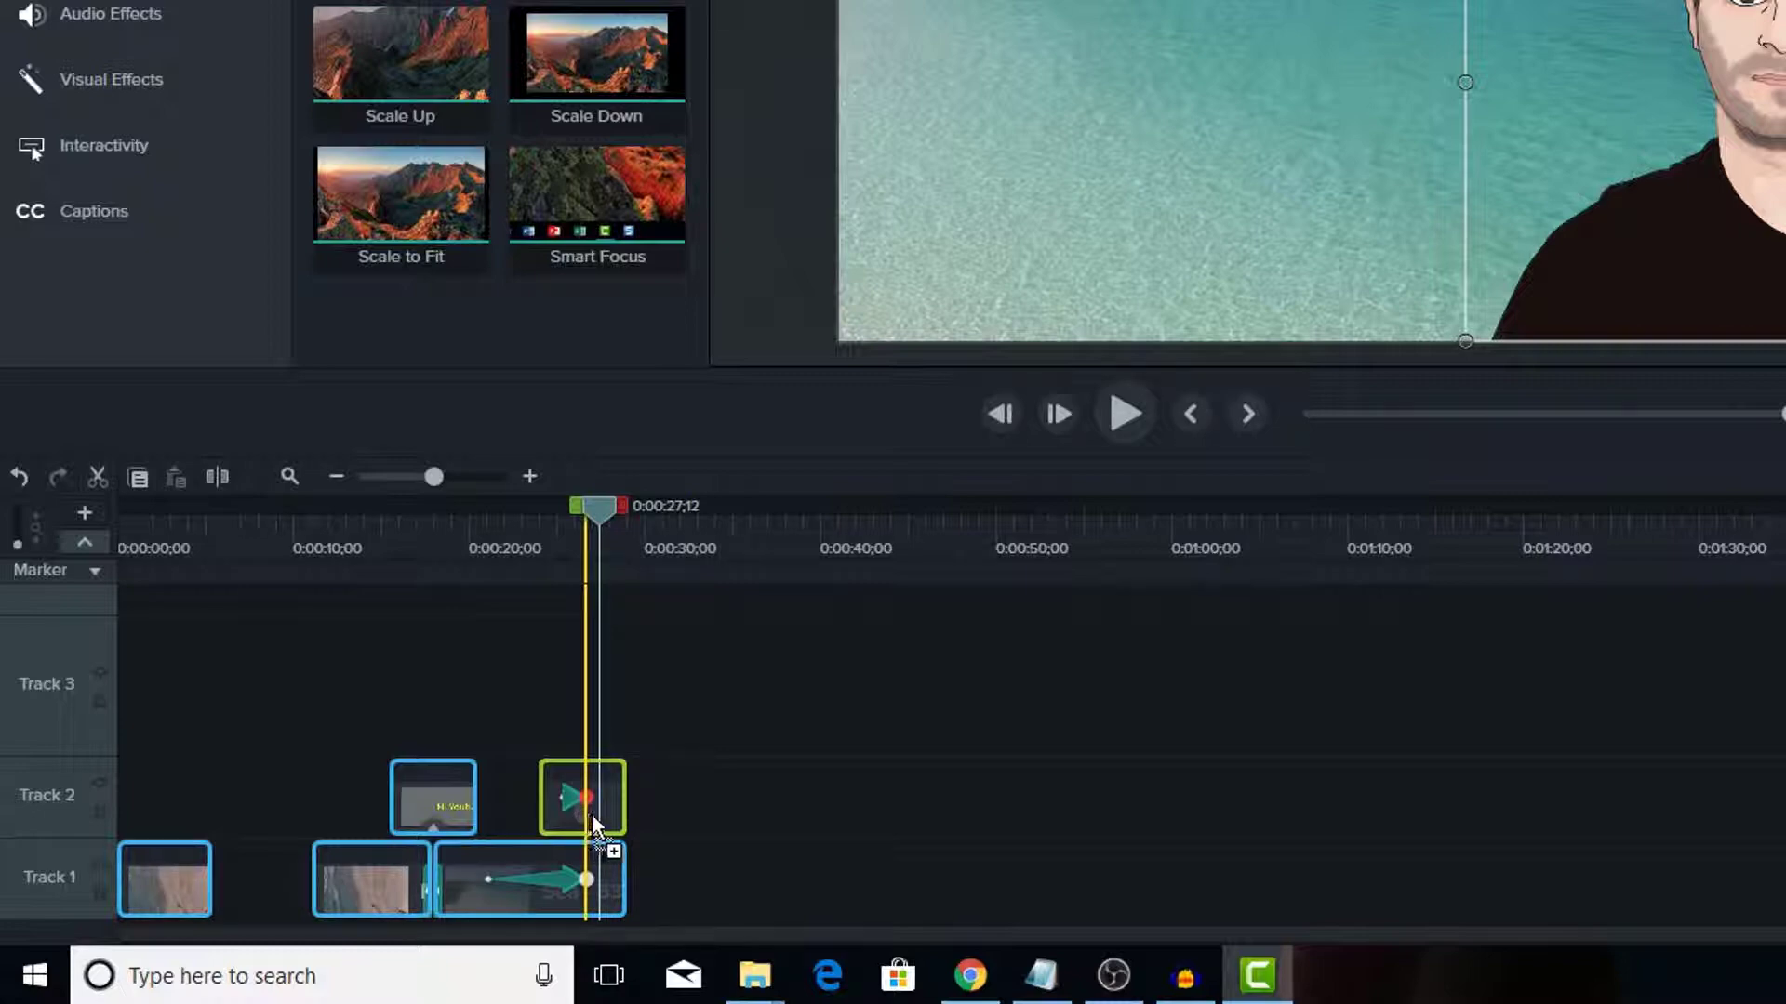
pyautogui.moveTo(591, 813); pyautogui.dragTo(591, 814)
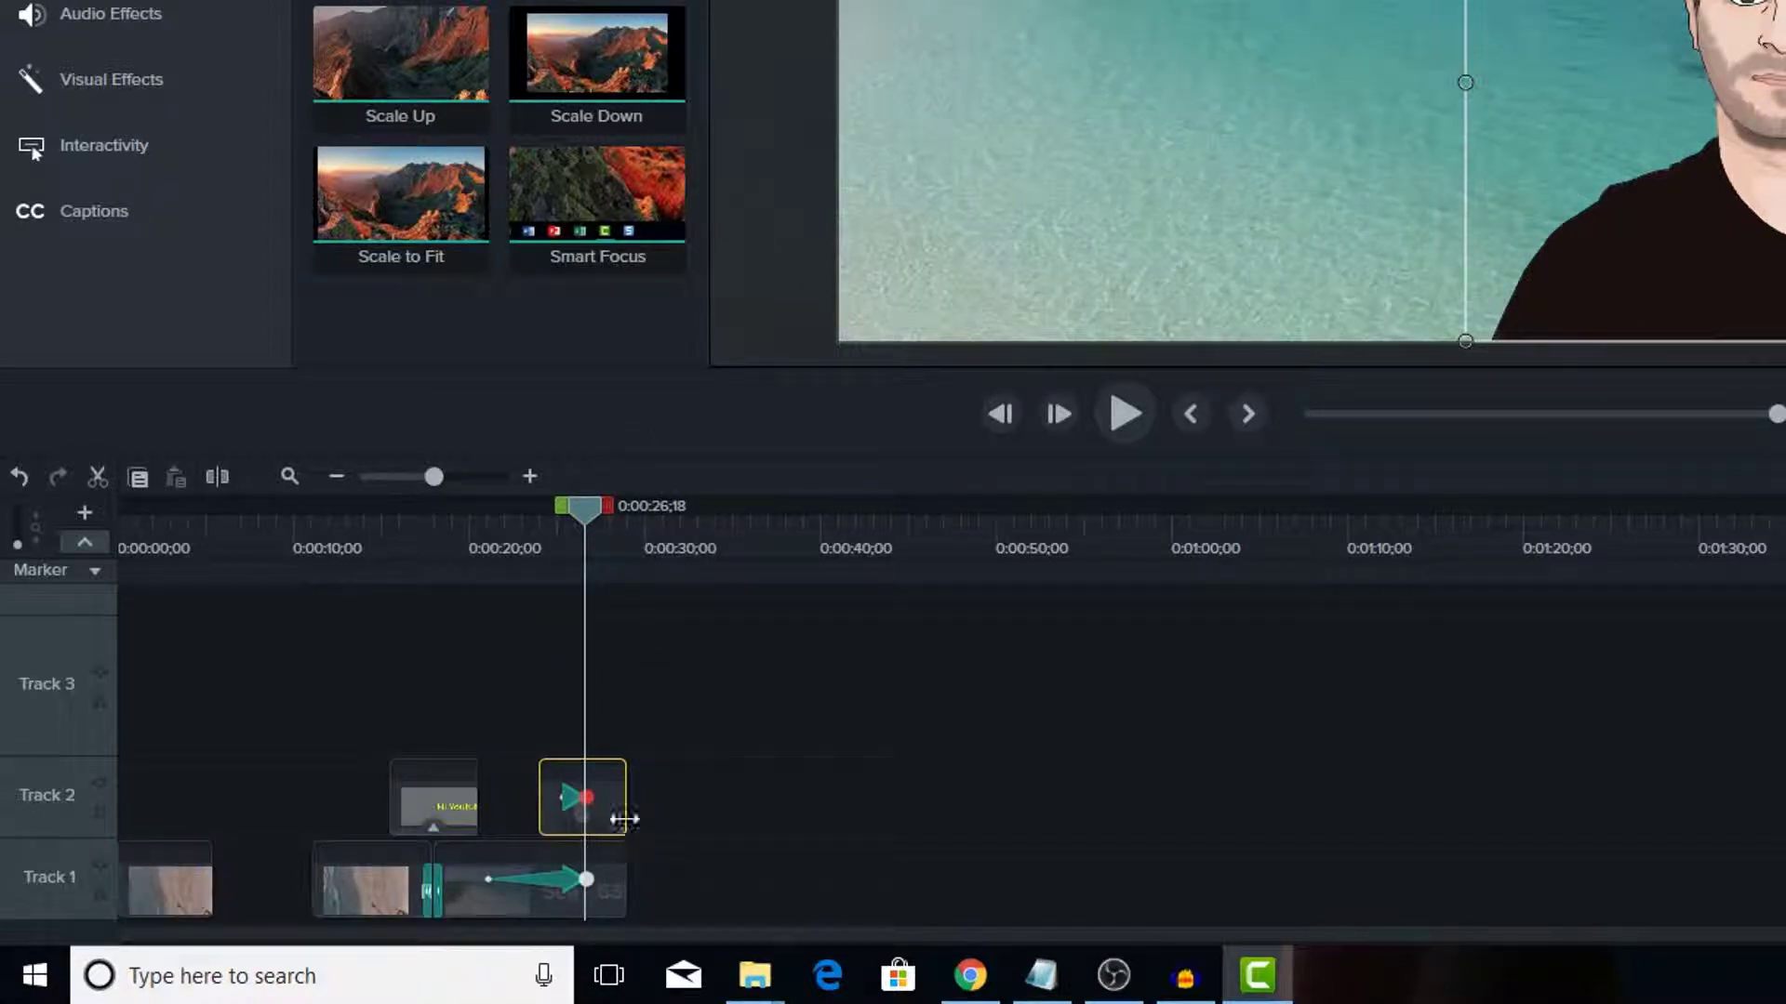
# Step: Move the CartoonMe clip to Track 3, lengthen it and its animation, reduce the track height and align its end with Sea - 6399
pyautogui.moveTo(541, 817); pyautogui.dragTo(518, 688)
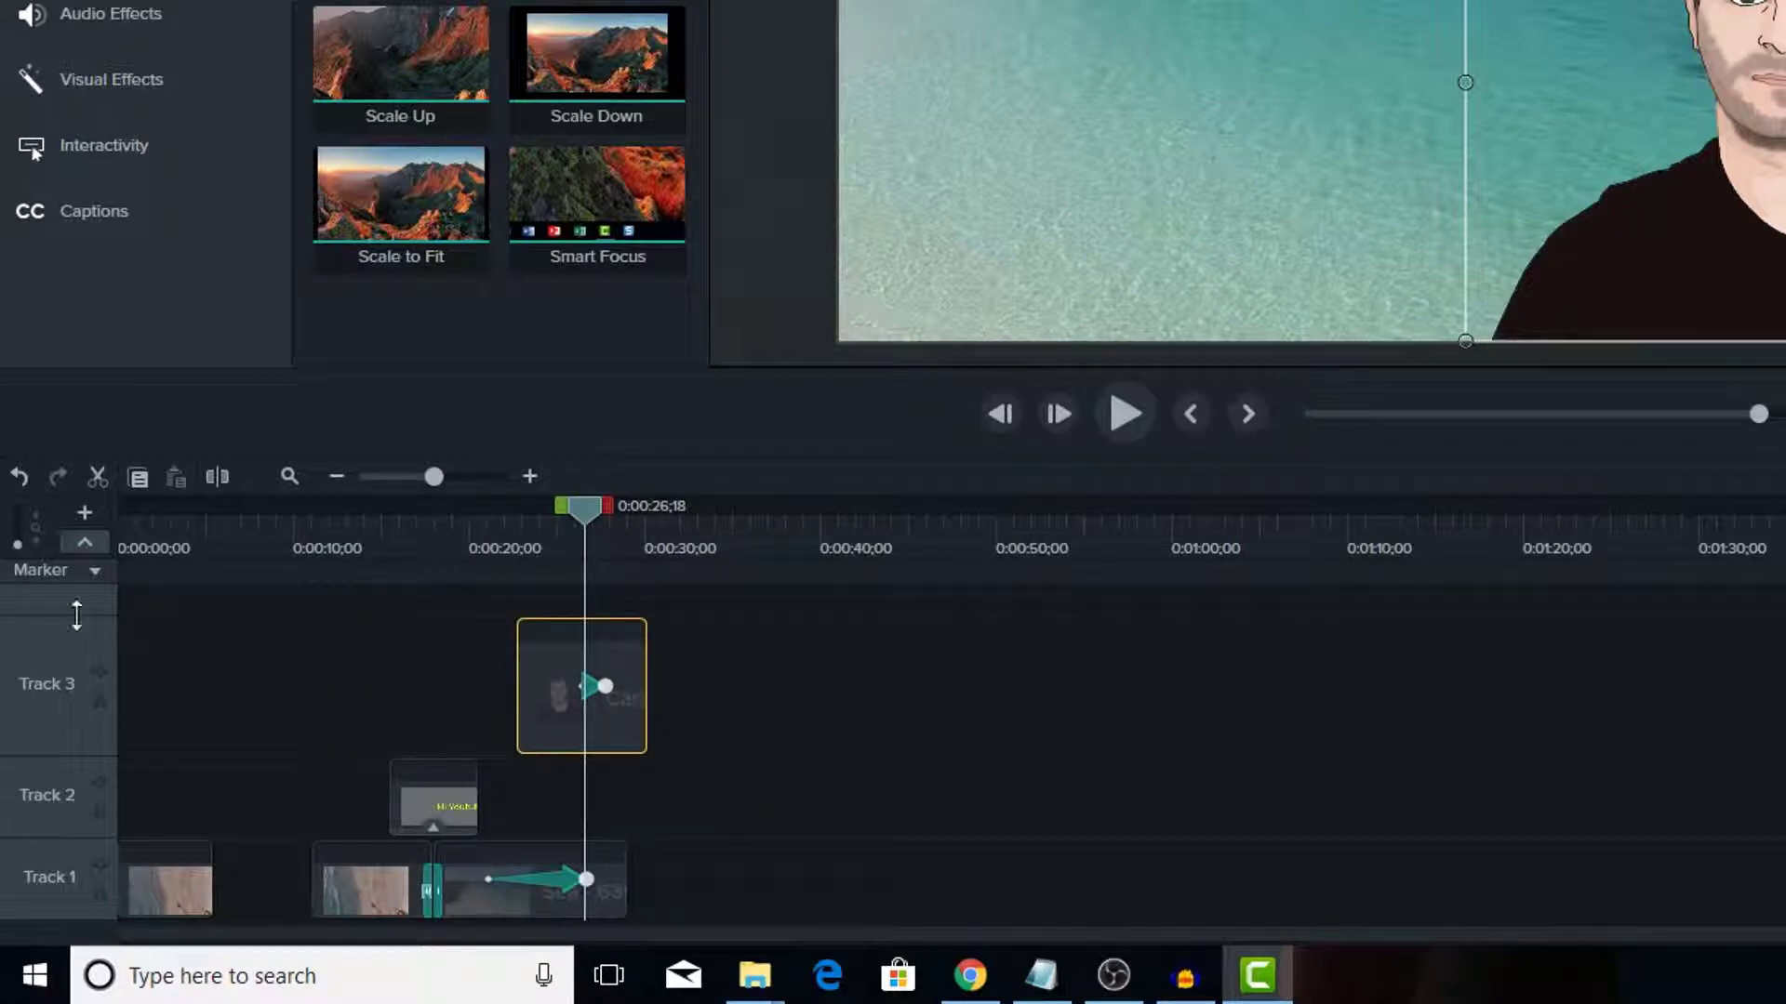
pyautogui.moveTo(28, 614); pyautogui.dragTo(38, 677)
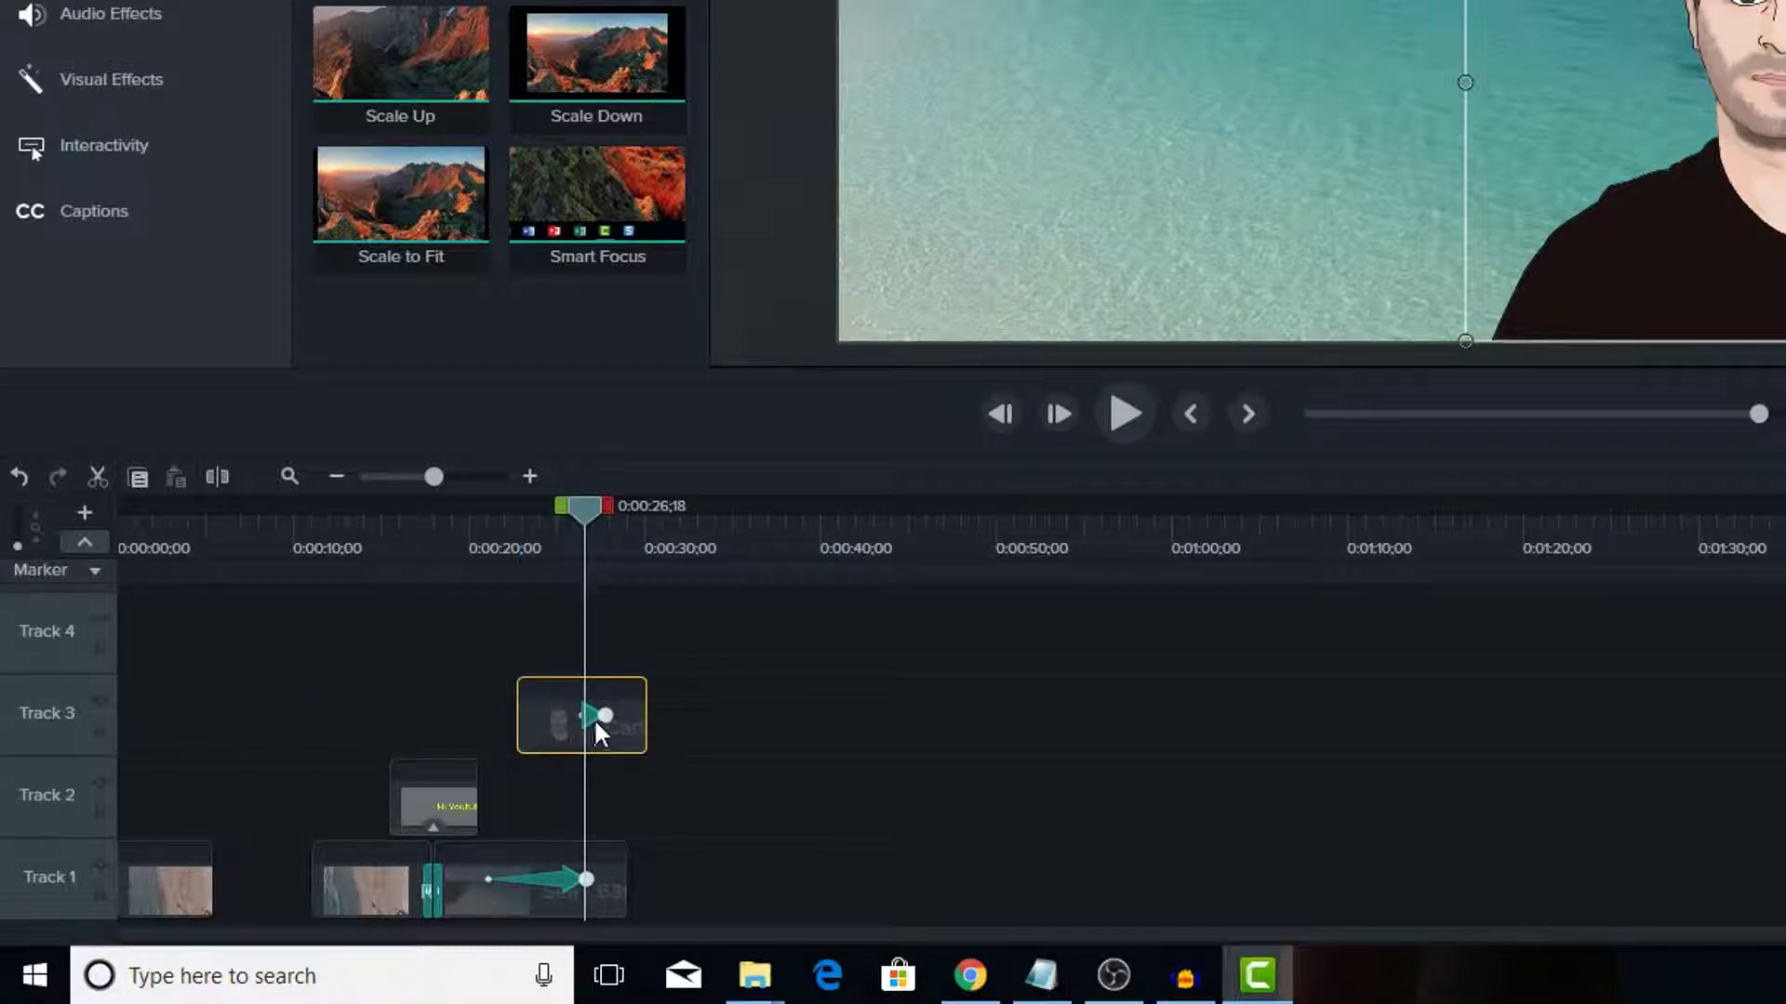
pyautogui.moveTo(595, 722); pyautogui.dragTo(548, 718)
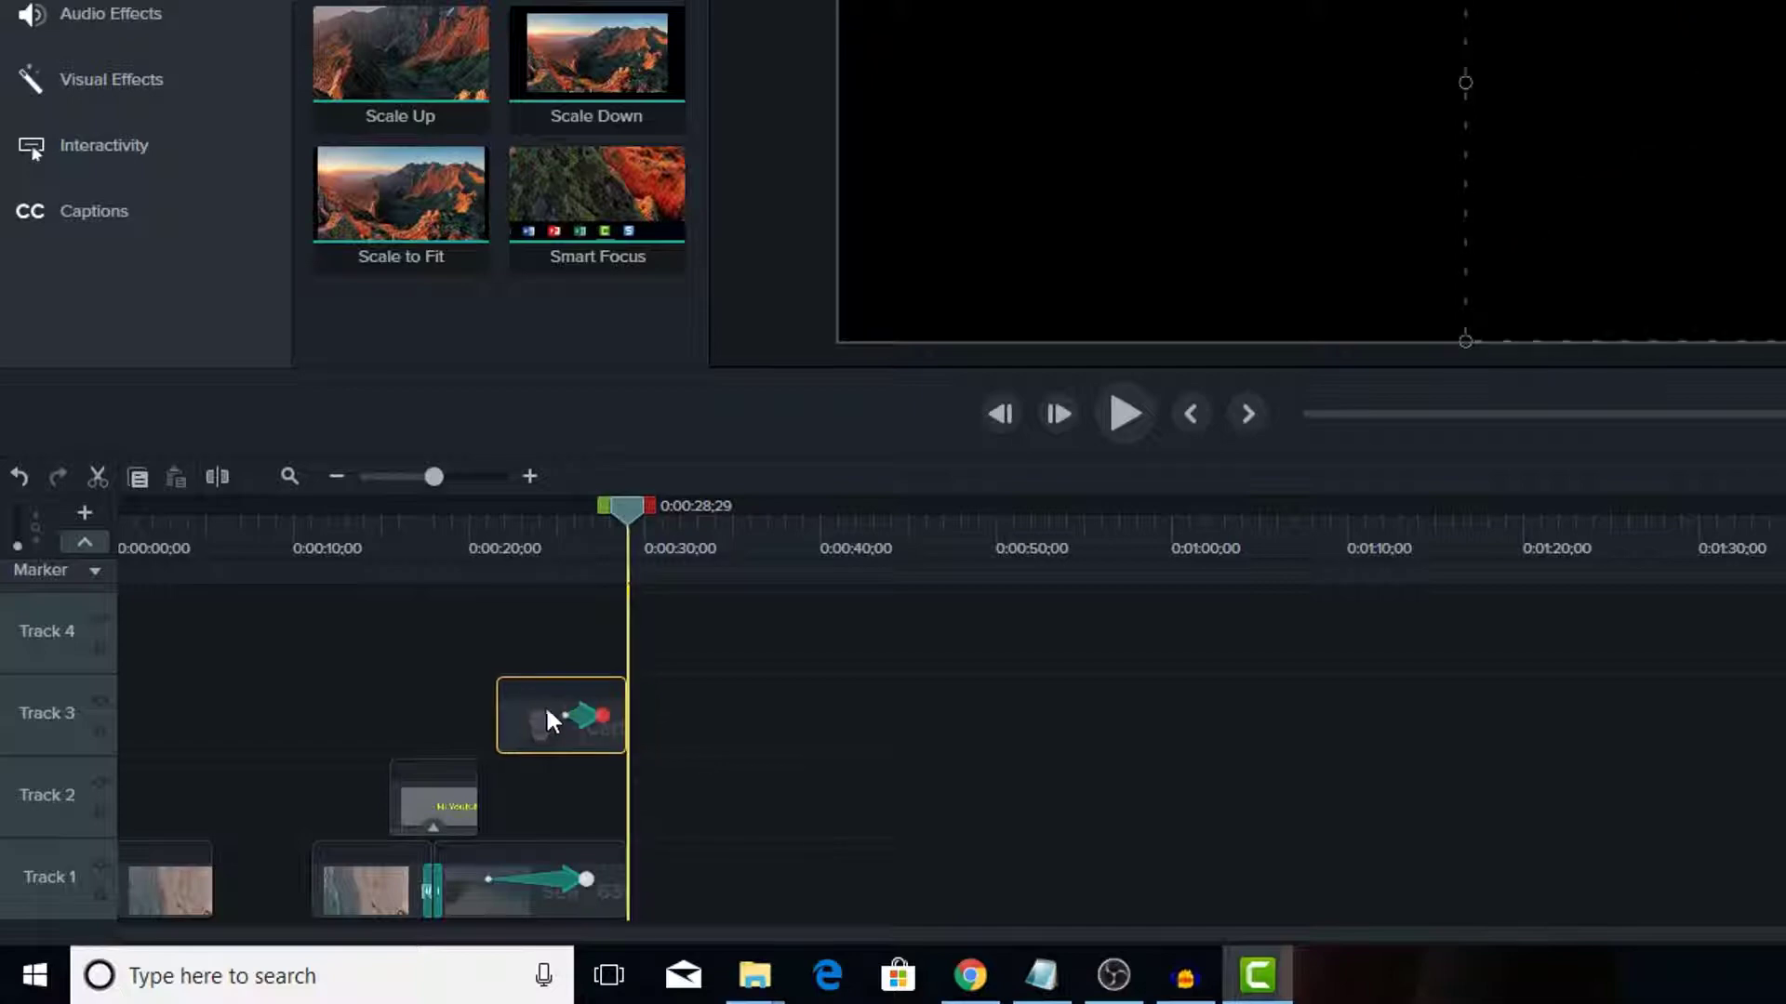
# Step: At 0:00:28;20, after the custom animation's end point, move CartoonMe across to the left edge of the frame
pyautogui.click(597, 523)
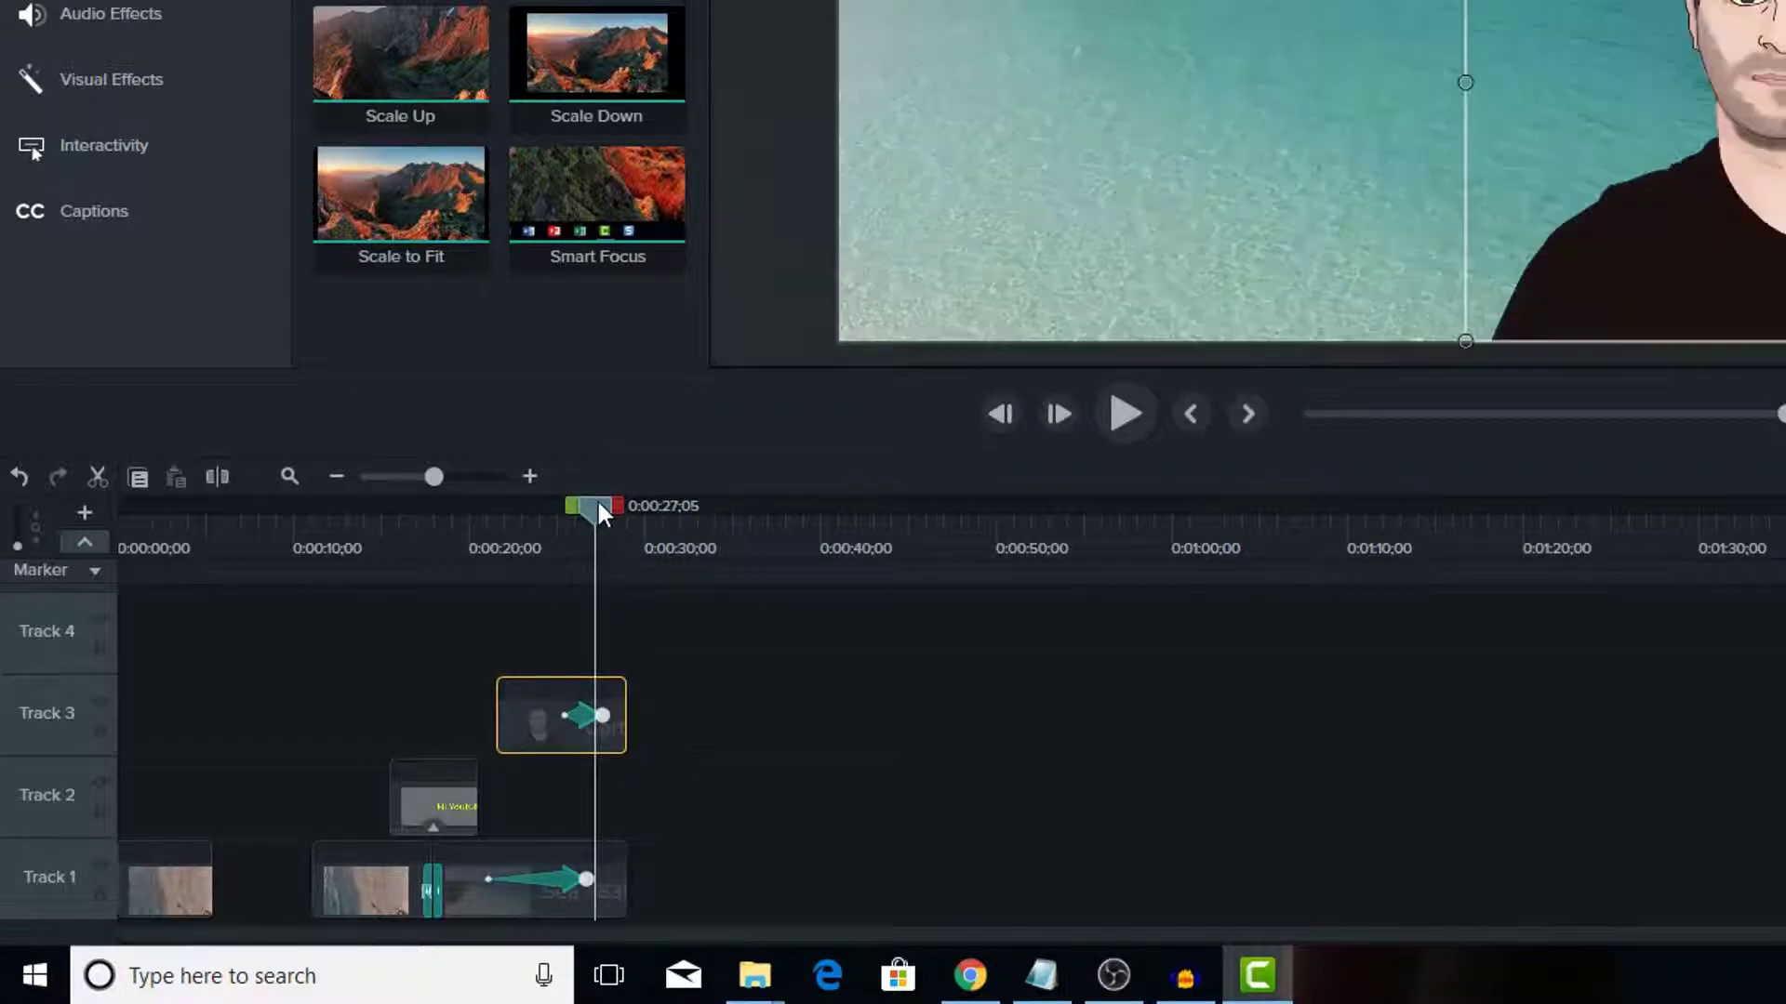
pyautogui.click(559, 544)
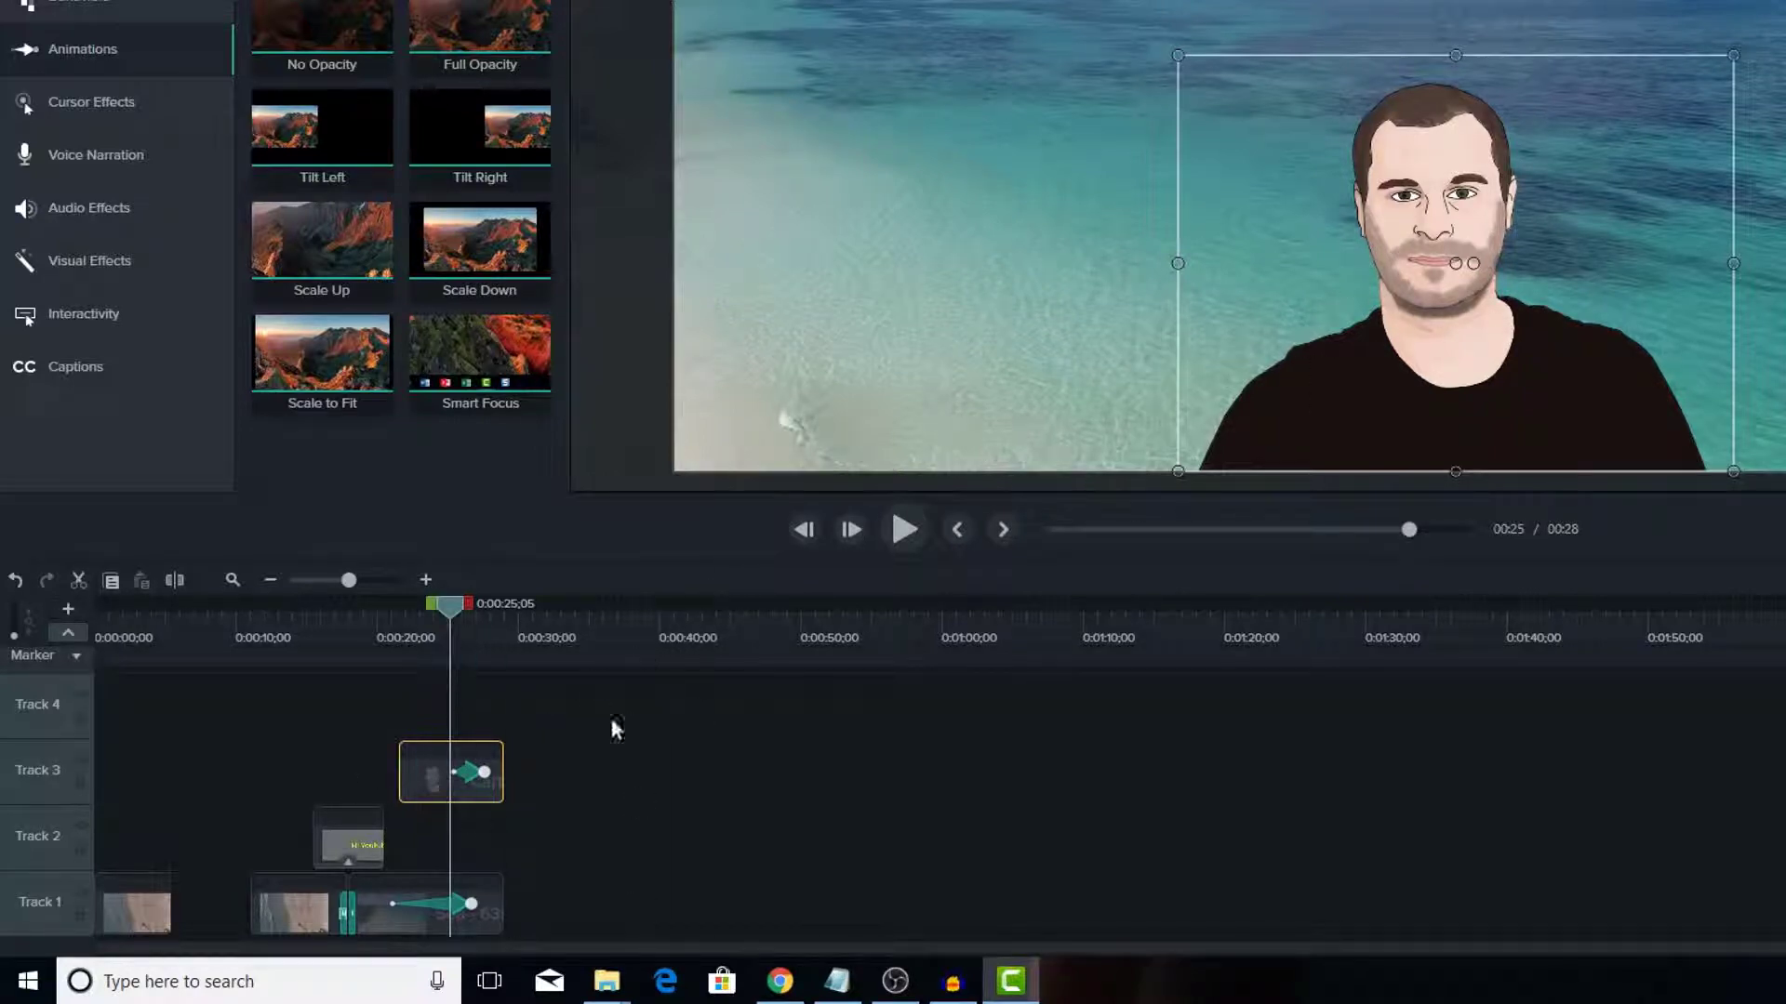
pyautogui.click(500, 635)
pyautogui.moveTo(1538, 298); pyautogui.dragTo(904, 303)
pyautogui.click(742, 865)
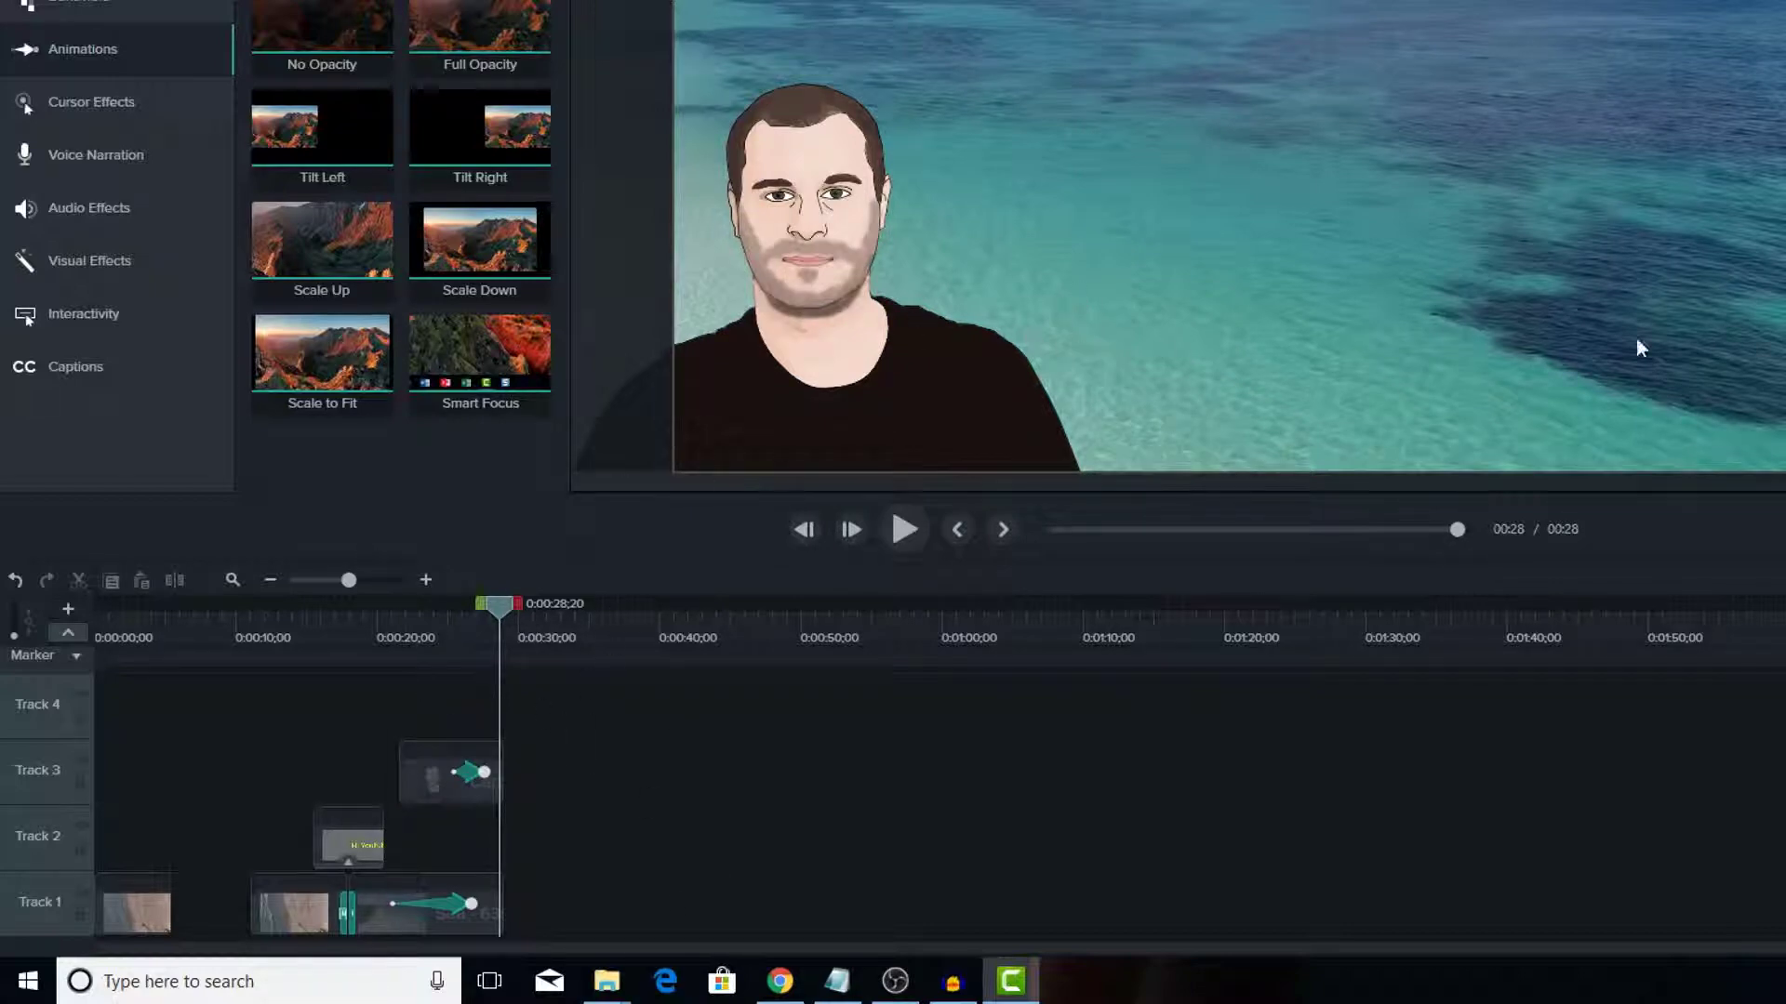
# Step: Play back CartoonMe's custom animation from 0:00:23;08
pyautogui.click(1470, 298)
pyautogui.click(893, 312)
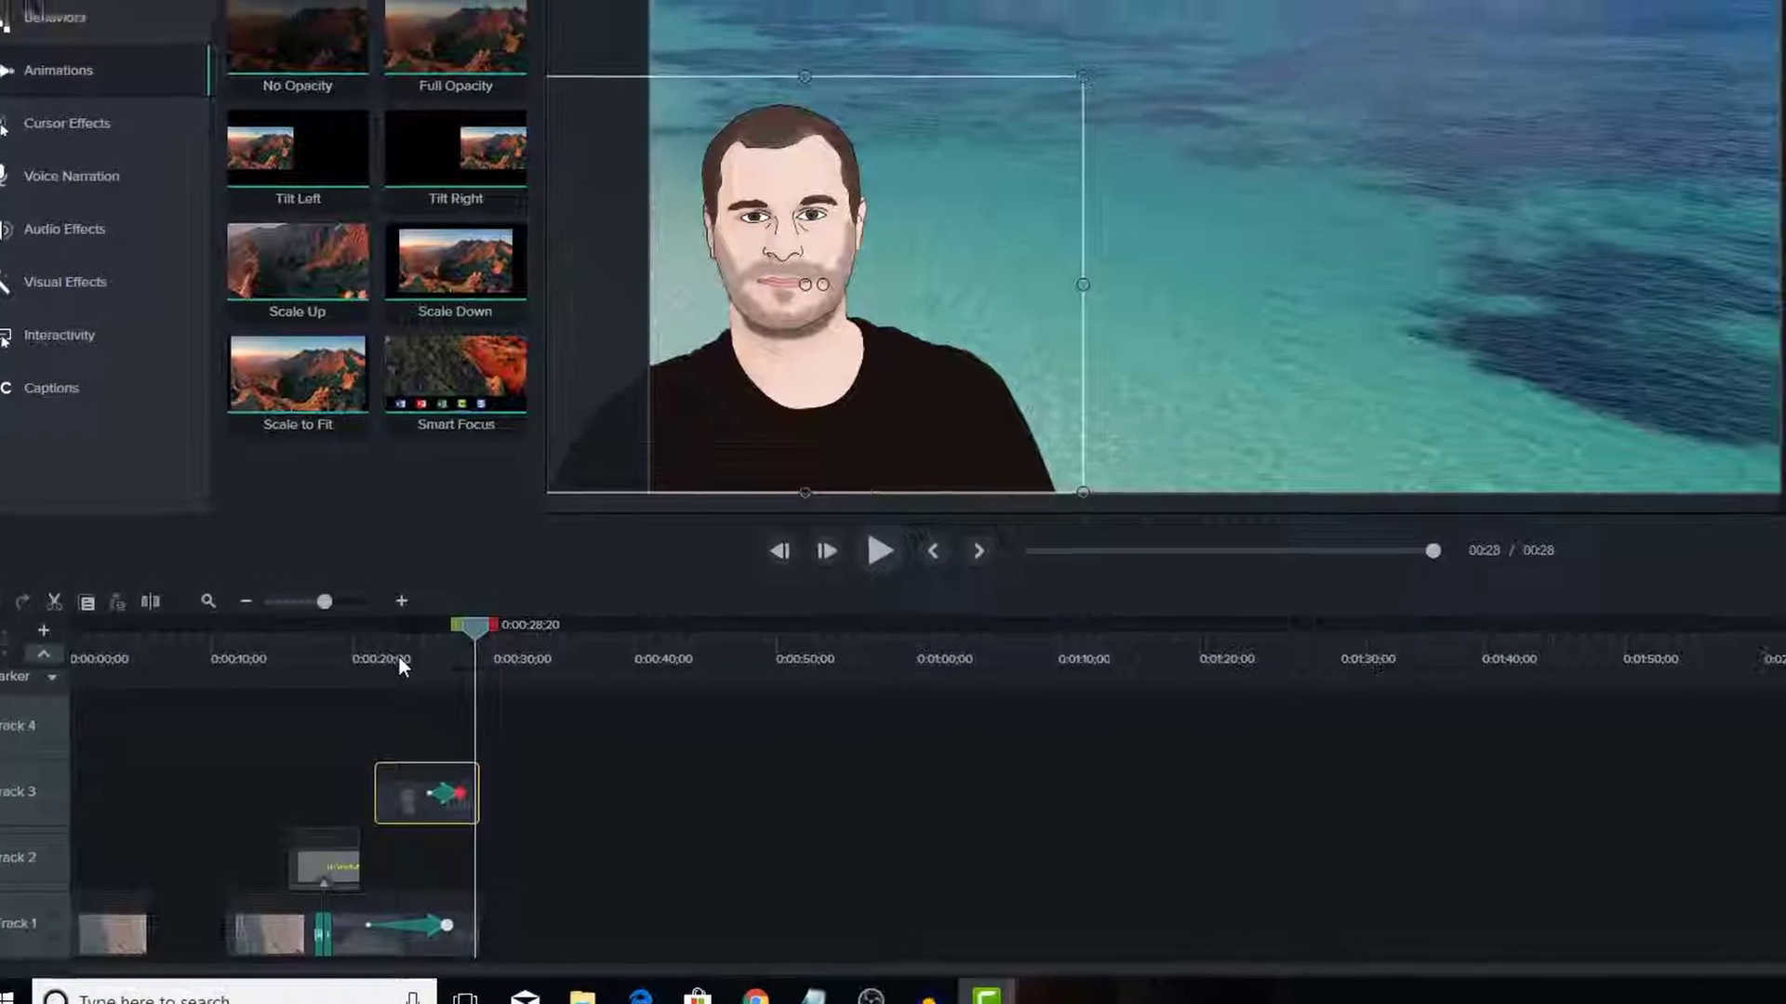
pyautogui.click(423, 625)
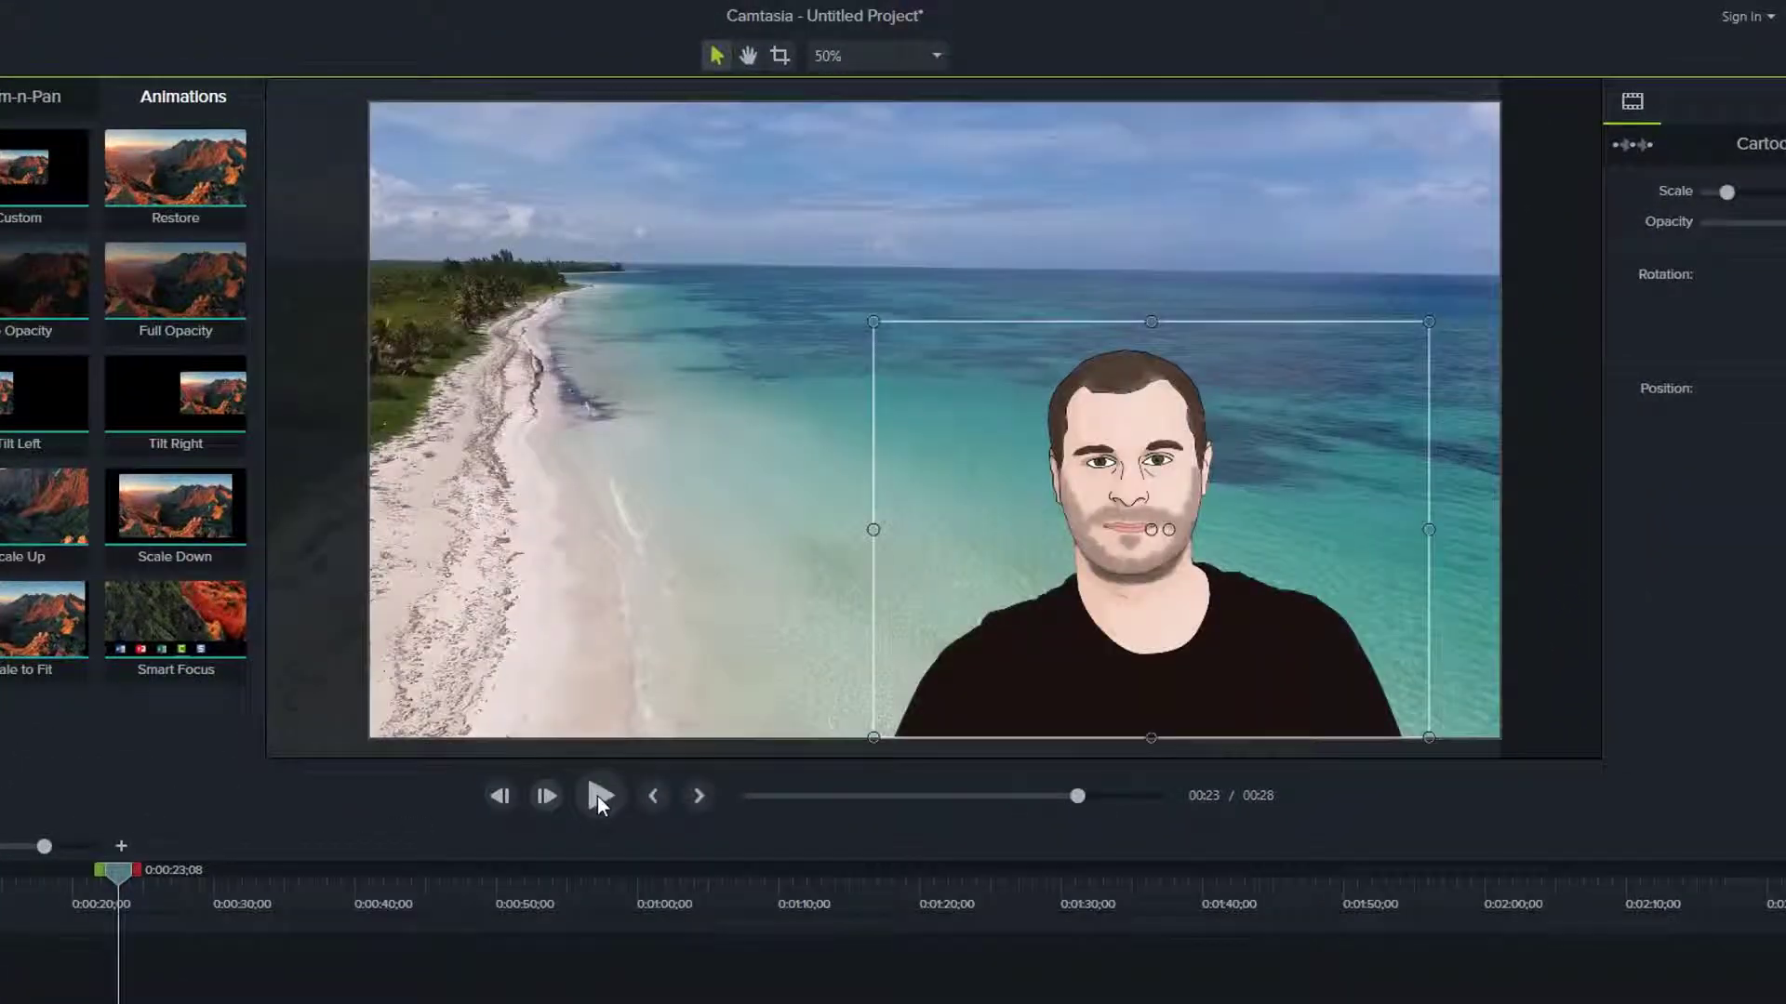
pyautogui.click(600, 796)
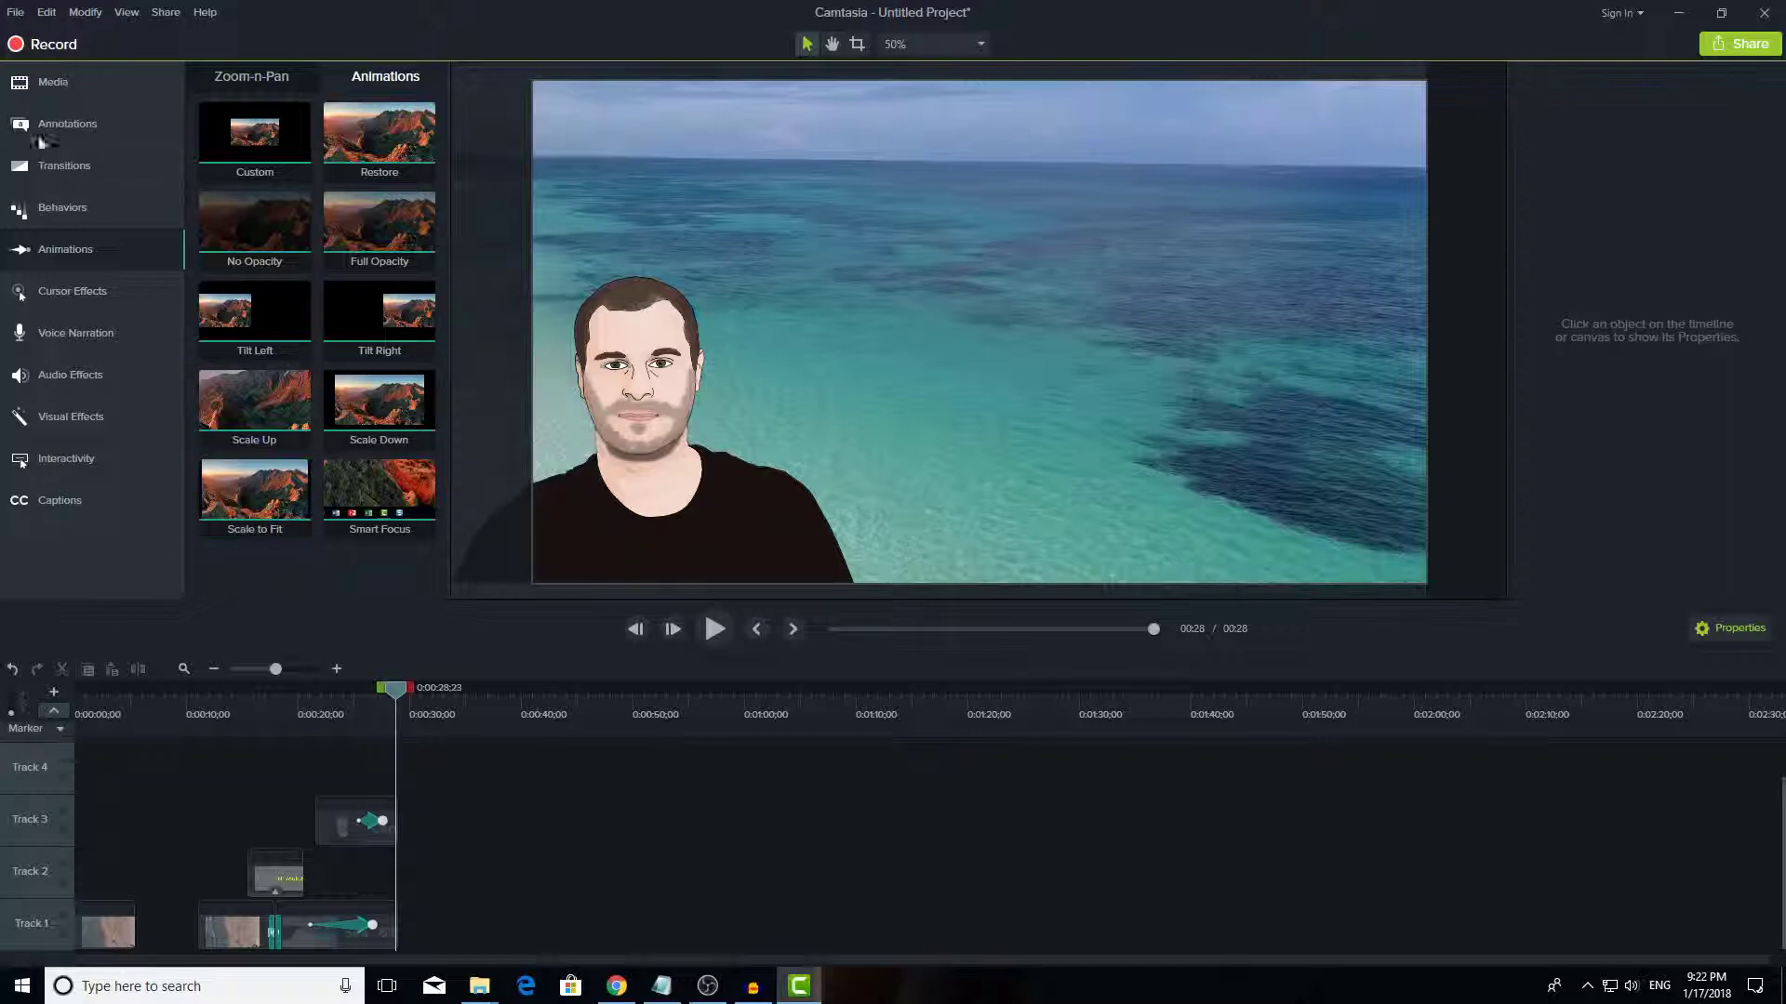
# Step: Move the first Runner - 10809 clip from the start of Track 1 to Track 3 above the second one, and show 0:00:15;15
pyautogui.click(110, 930)
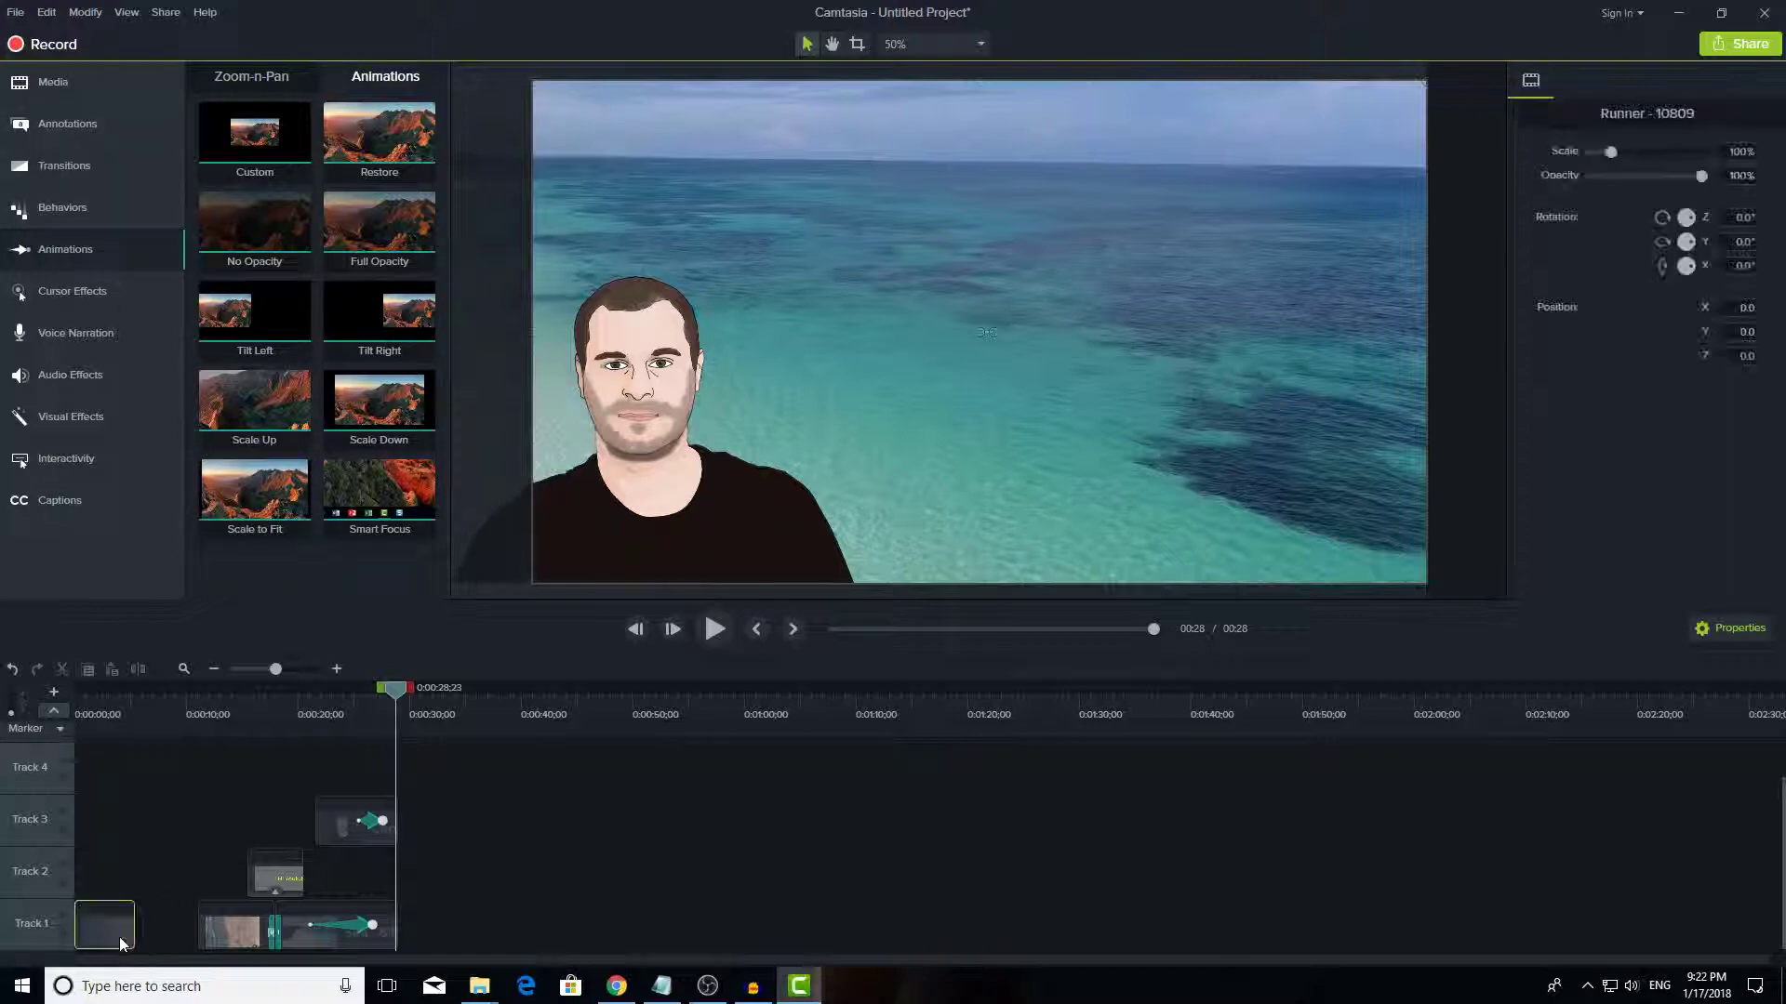
pyautogui.click(107, 718)
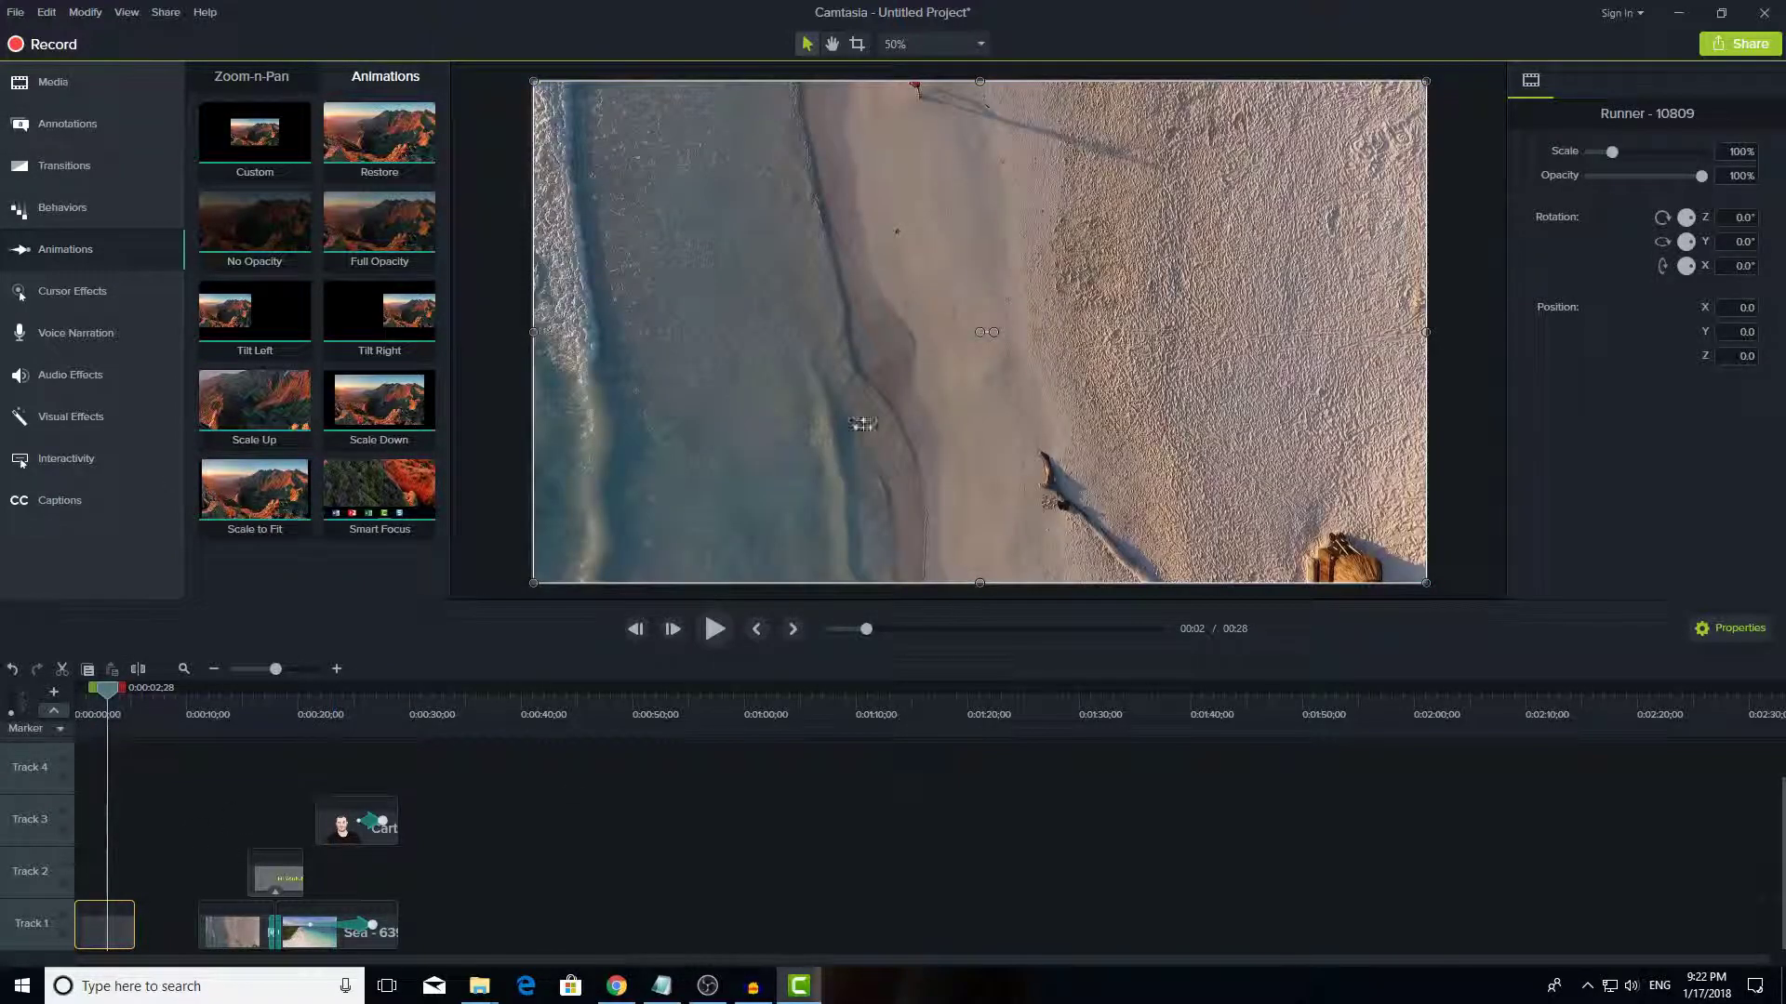
pyautogui.moveTo(104, 930); pyautogui.dragTo(246, 807)
pyautogui.click(247, 709)
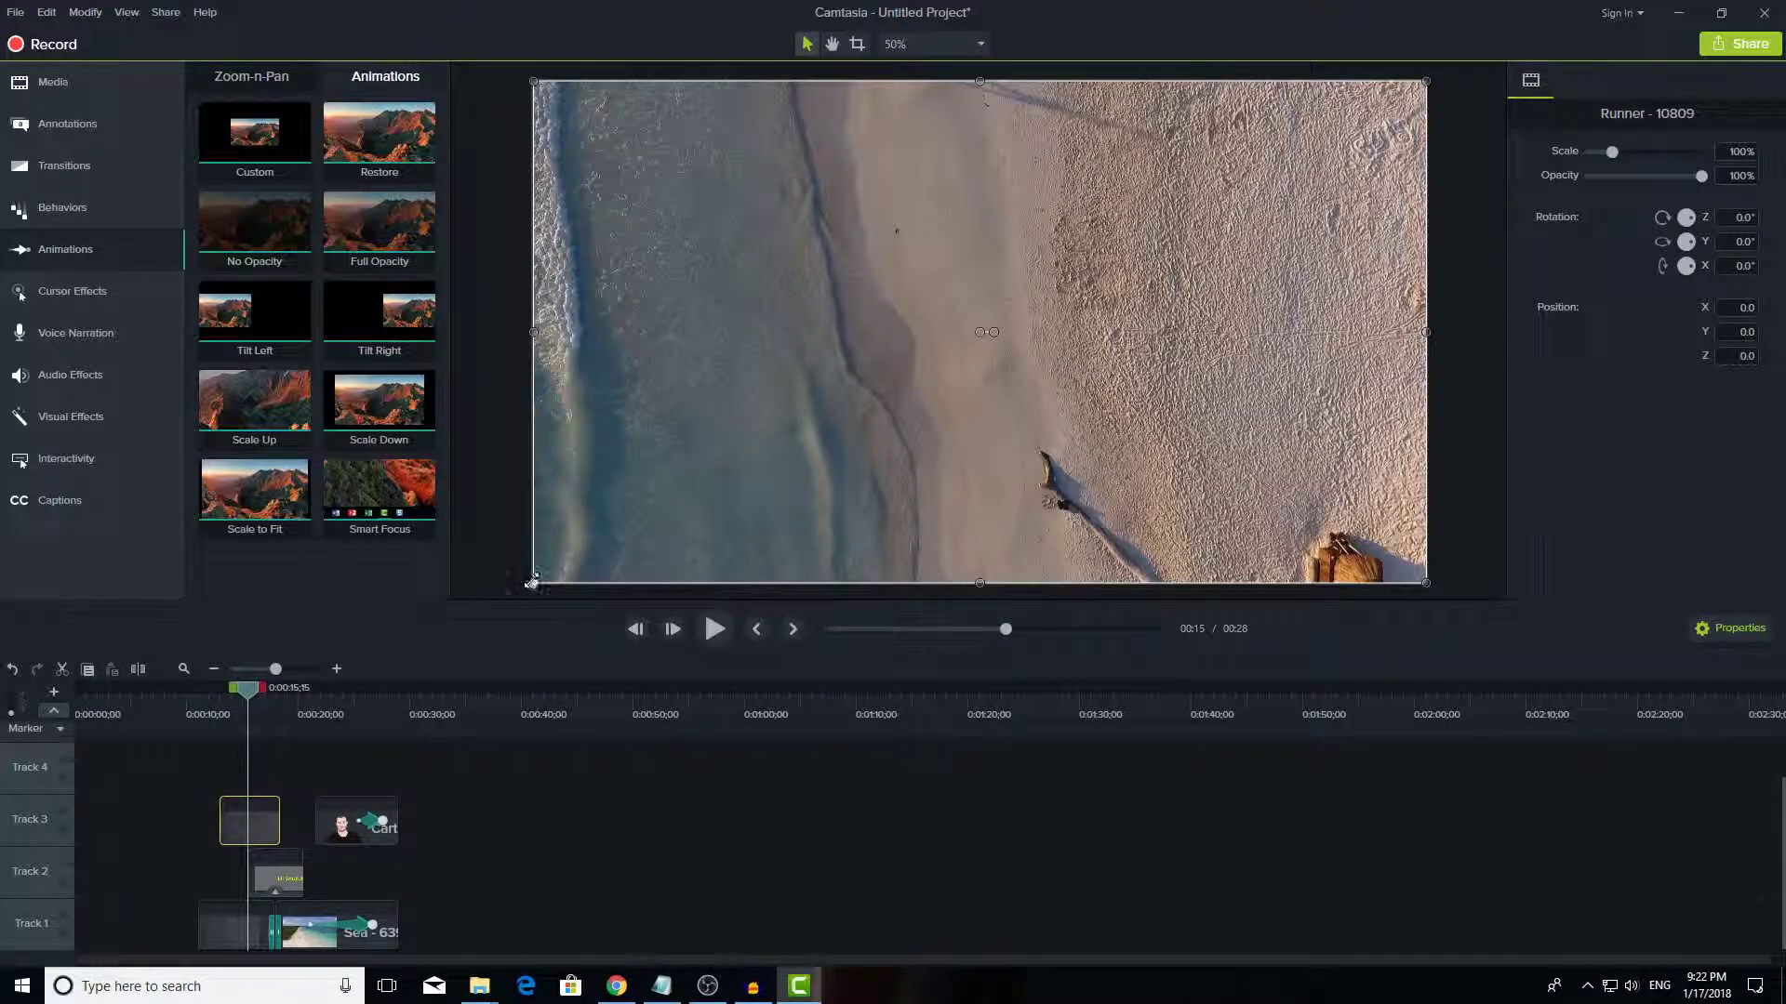
# Step: Scale the Track 3 Runner - 10809 clip to about 68% and place it near X 296, Y -131 as an overlay
pyautogui.moveTo(533, 582); pyautogui.dragTo(995, 316)
pyautogui.moveTo(1130, 279); pyautogui.dragTo(1028, 468)
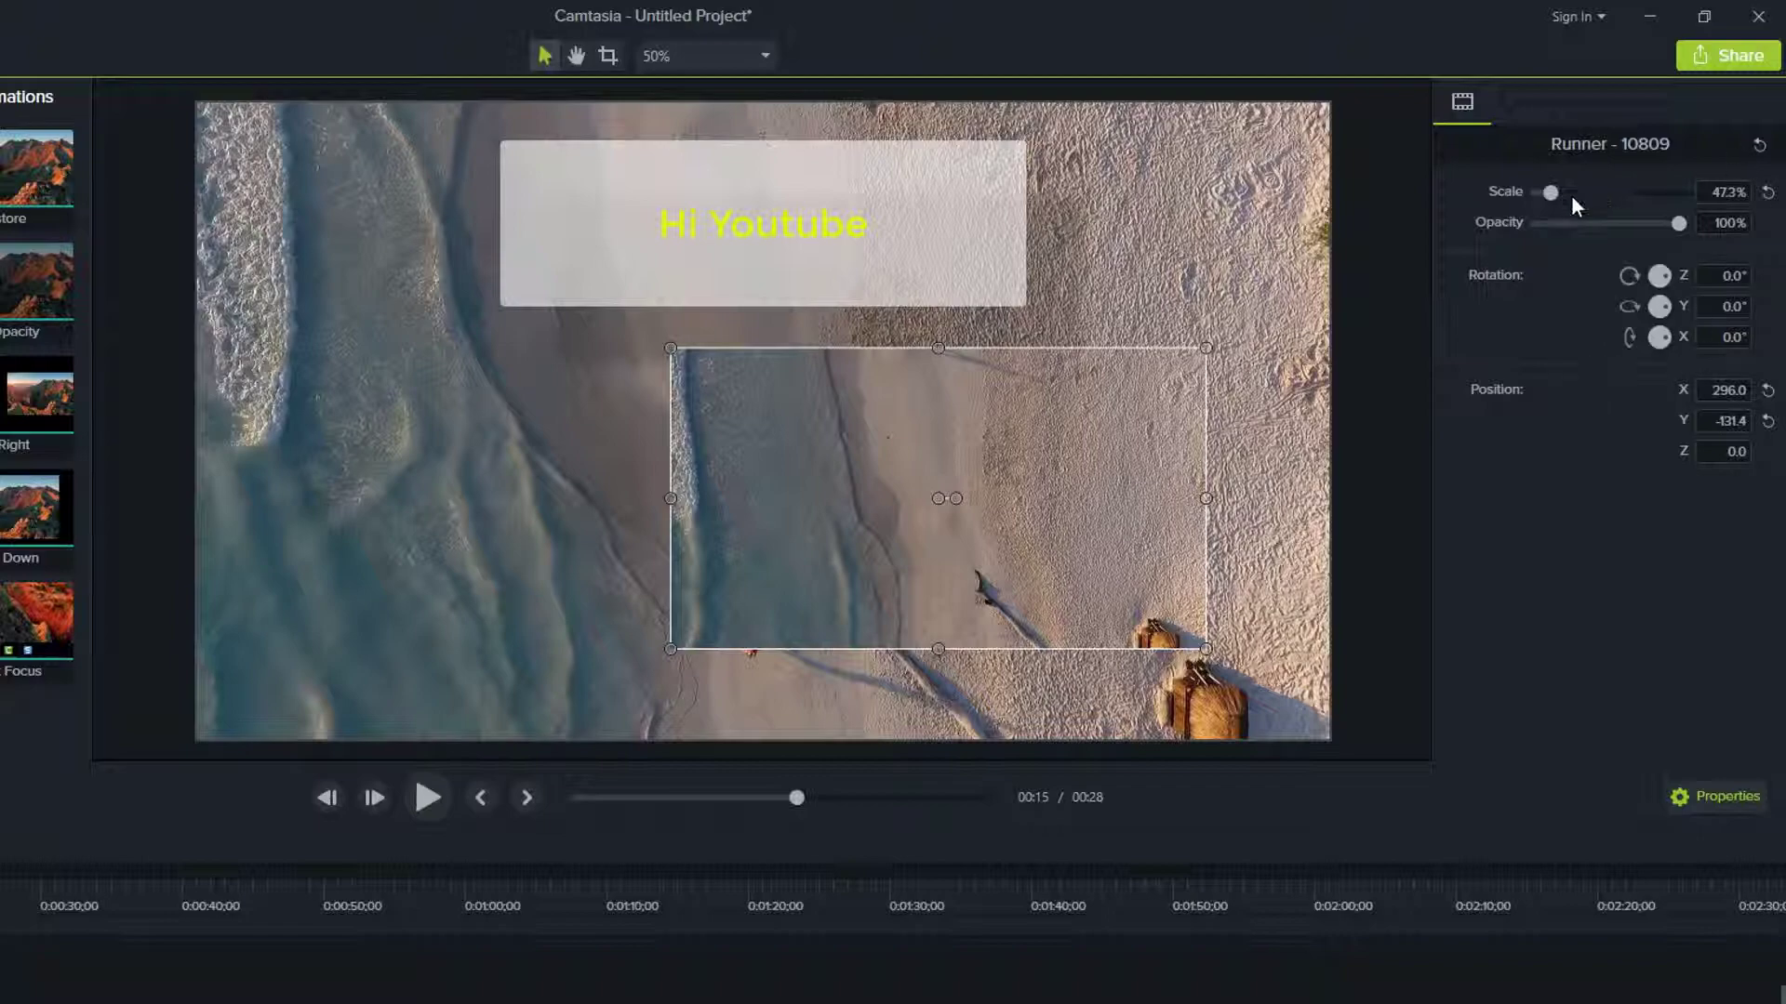
pyautogui.moveTo(1555, 193)
pyautogui.mouseDown()
pyautogui.moveTo(1577, 195)
pyautogui.moveTo(1532, 204)
pyautogui.moveTo(1561, 215)
pyautogui.mouseUp()
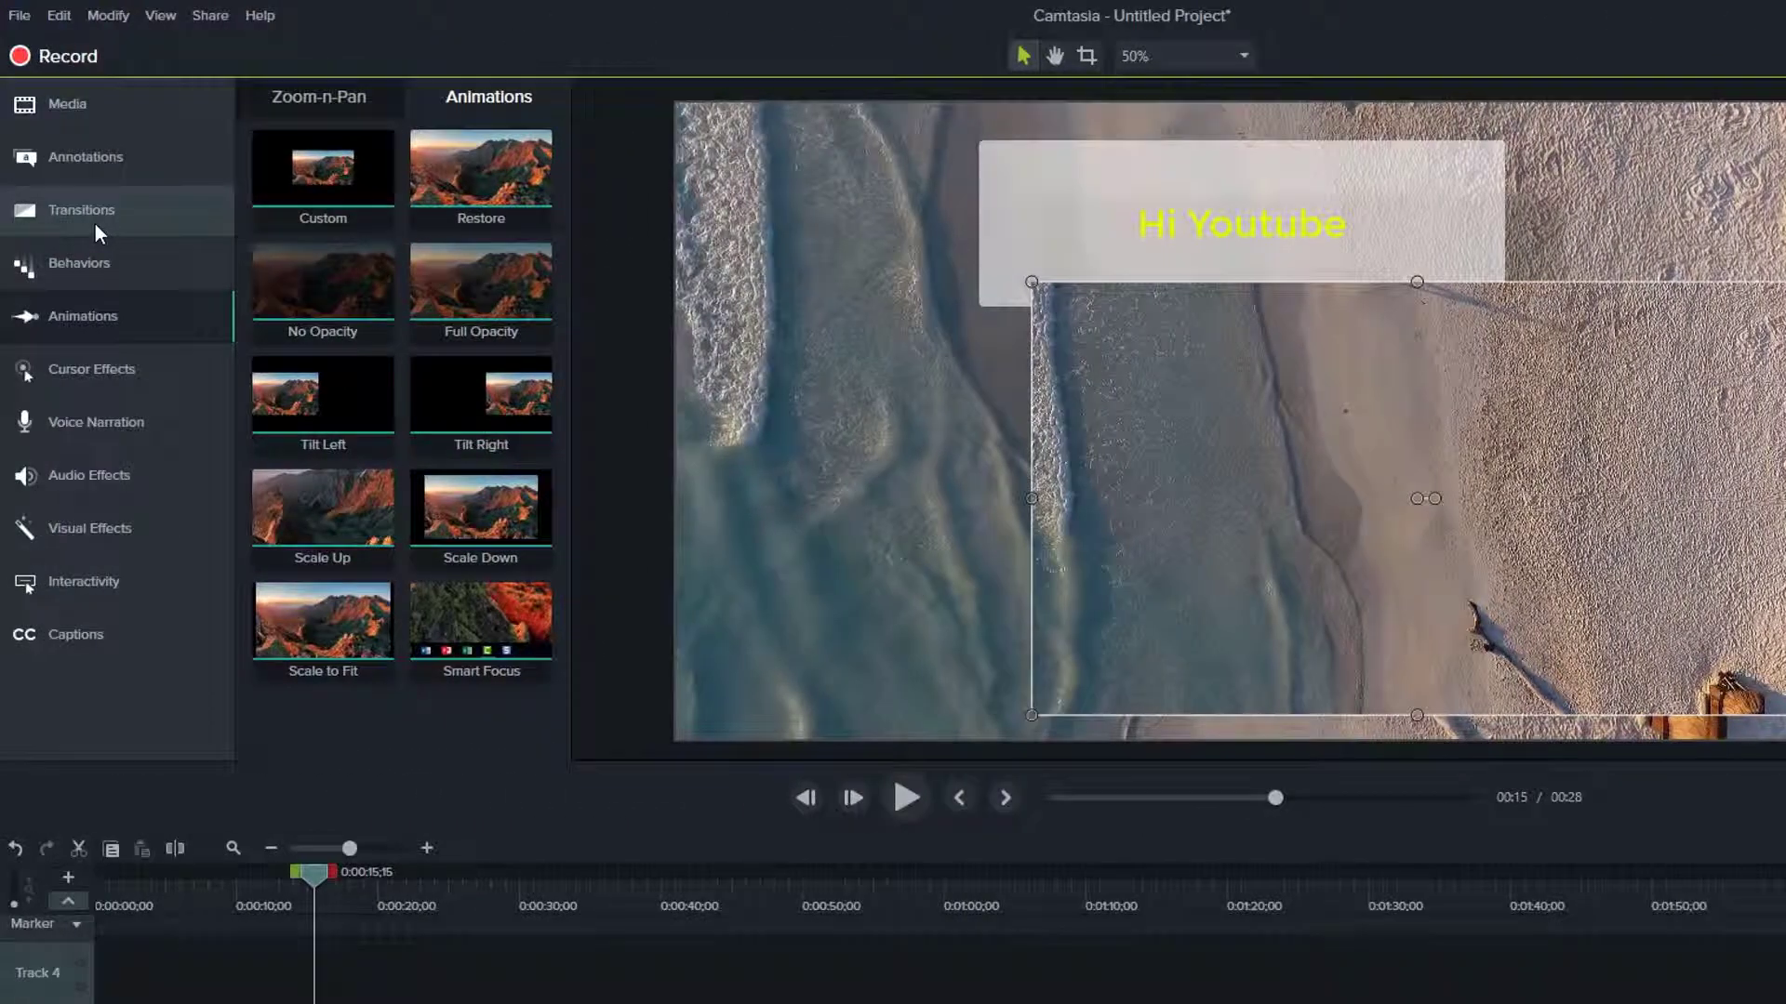
# Step: Reposition the Runner - 10809 overlay to about X 86, Y -33 and apply the Border visual effect to it
pyautogui.click(95, 224)
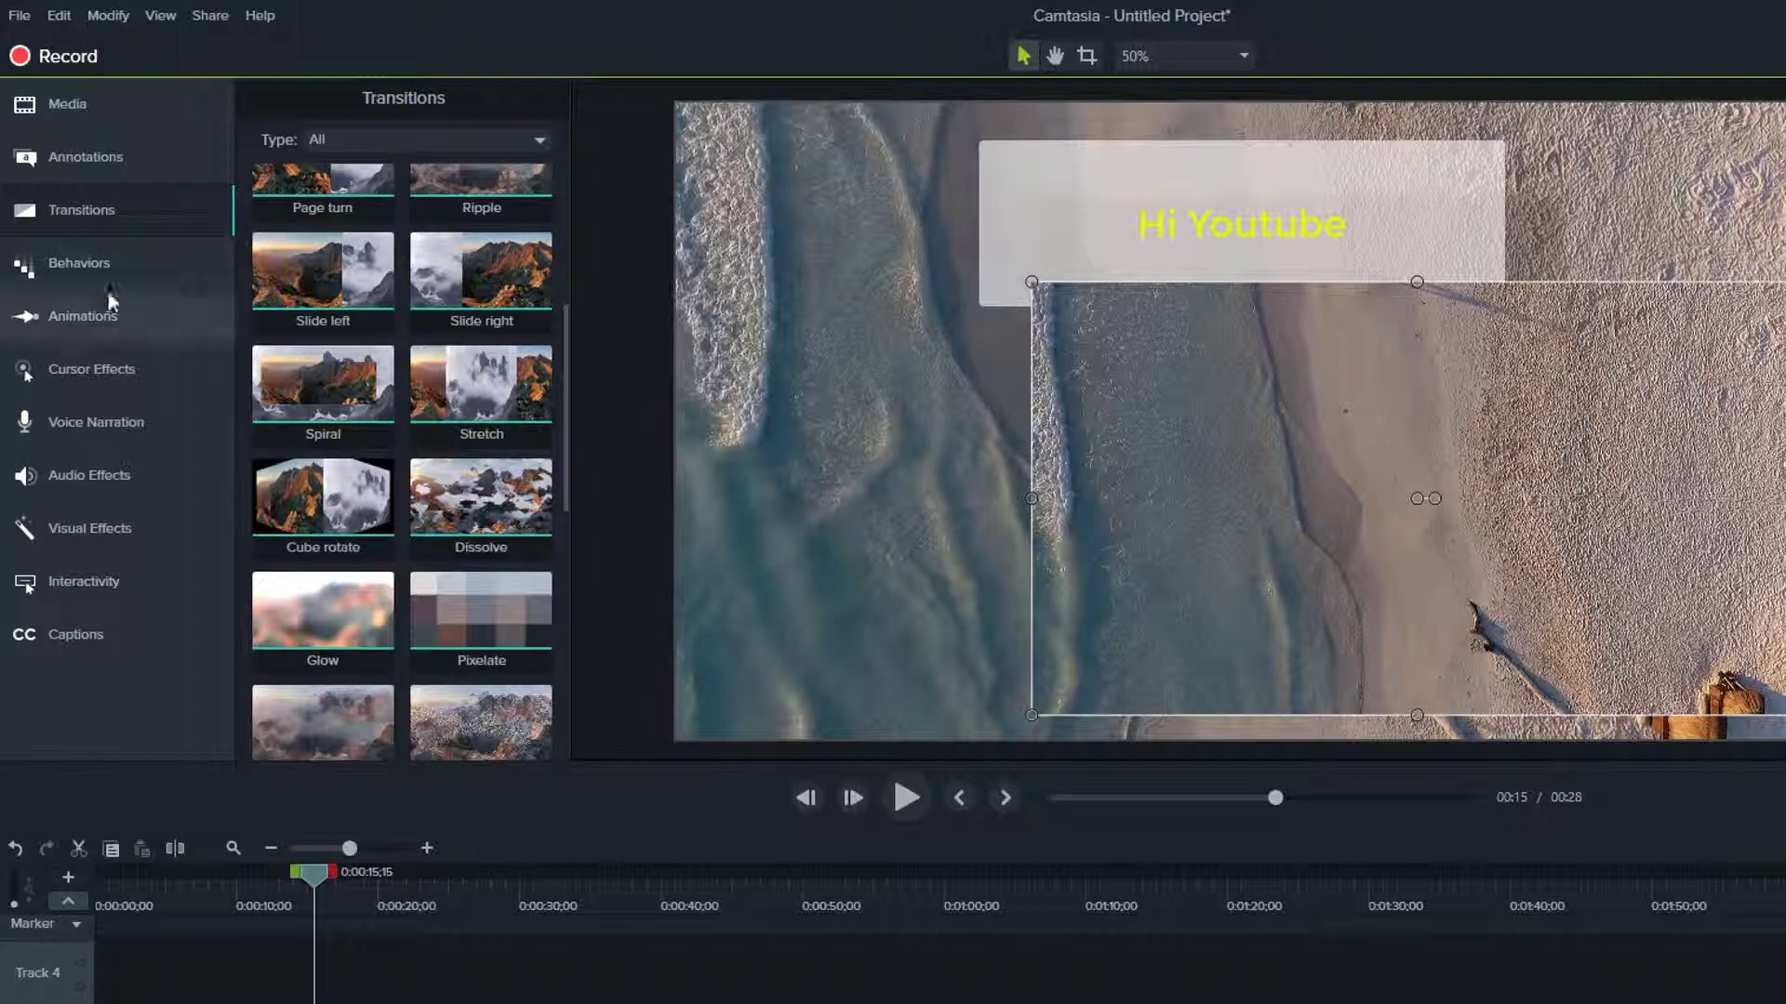
pyautogui.click(126, 548)
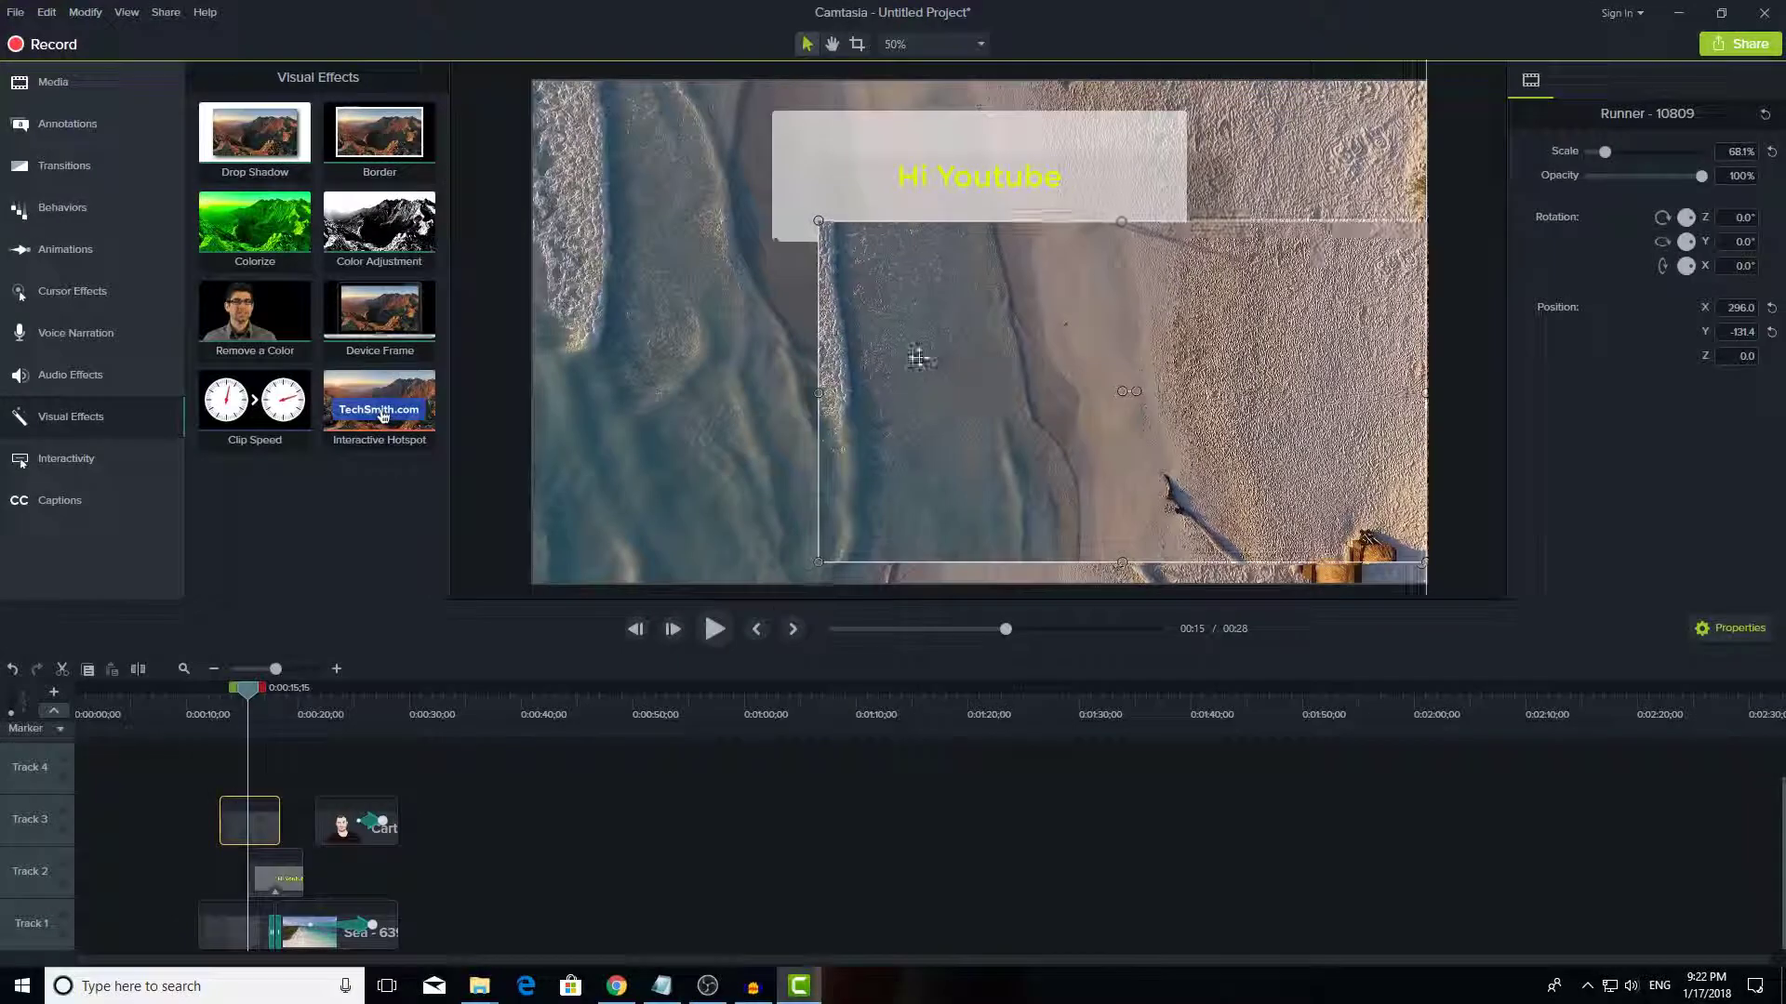
pyautogui.moveTo(917, 358); pyautogui.dragTo(815, 312)
pyautogui.click(677, 426)
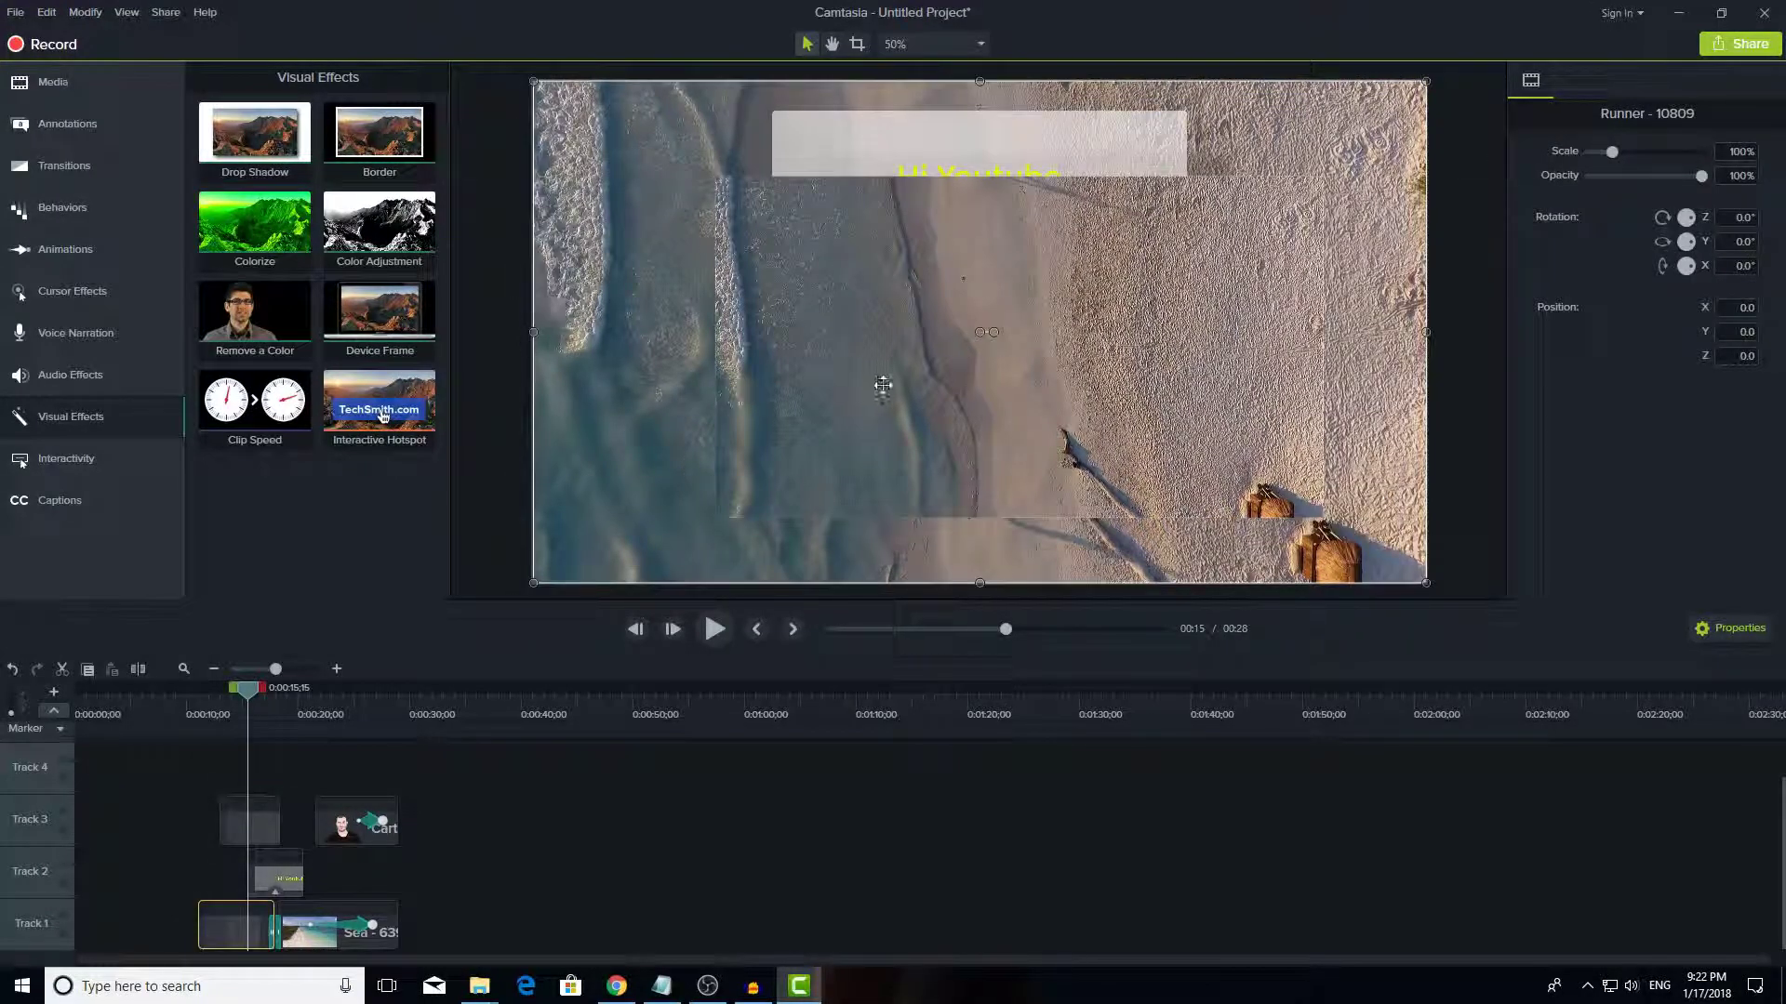
pyautogui.moveTo(392, 141); pyautogui.dragTo(898, 362)
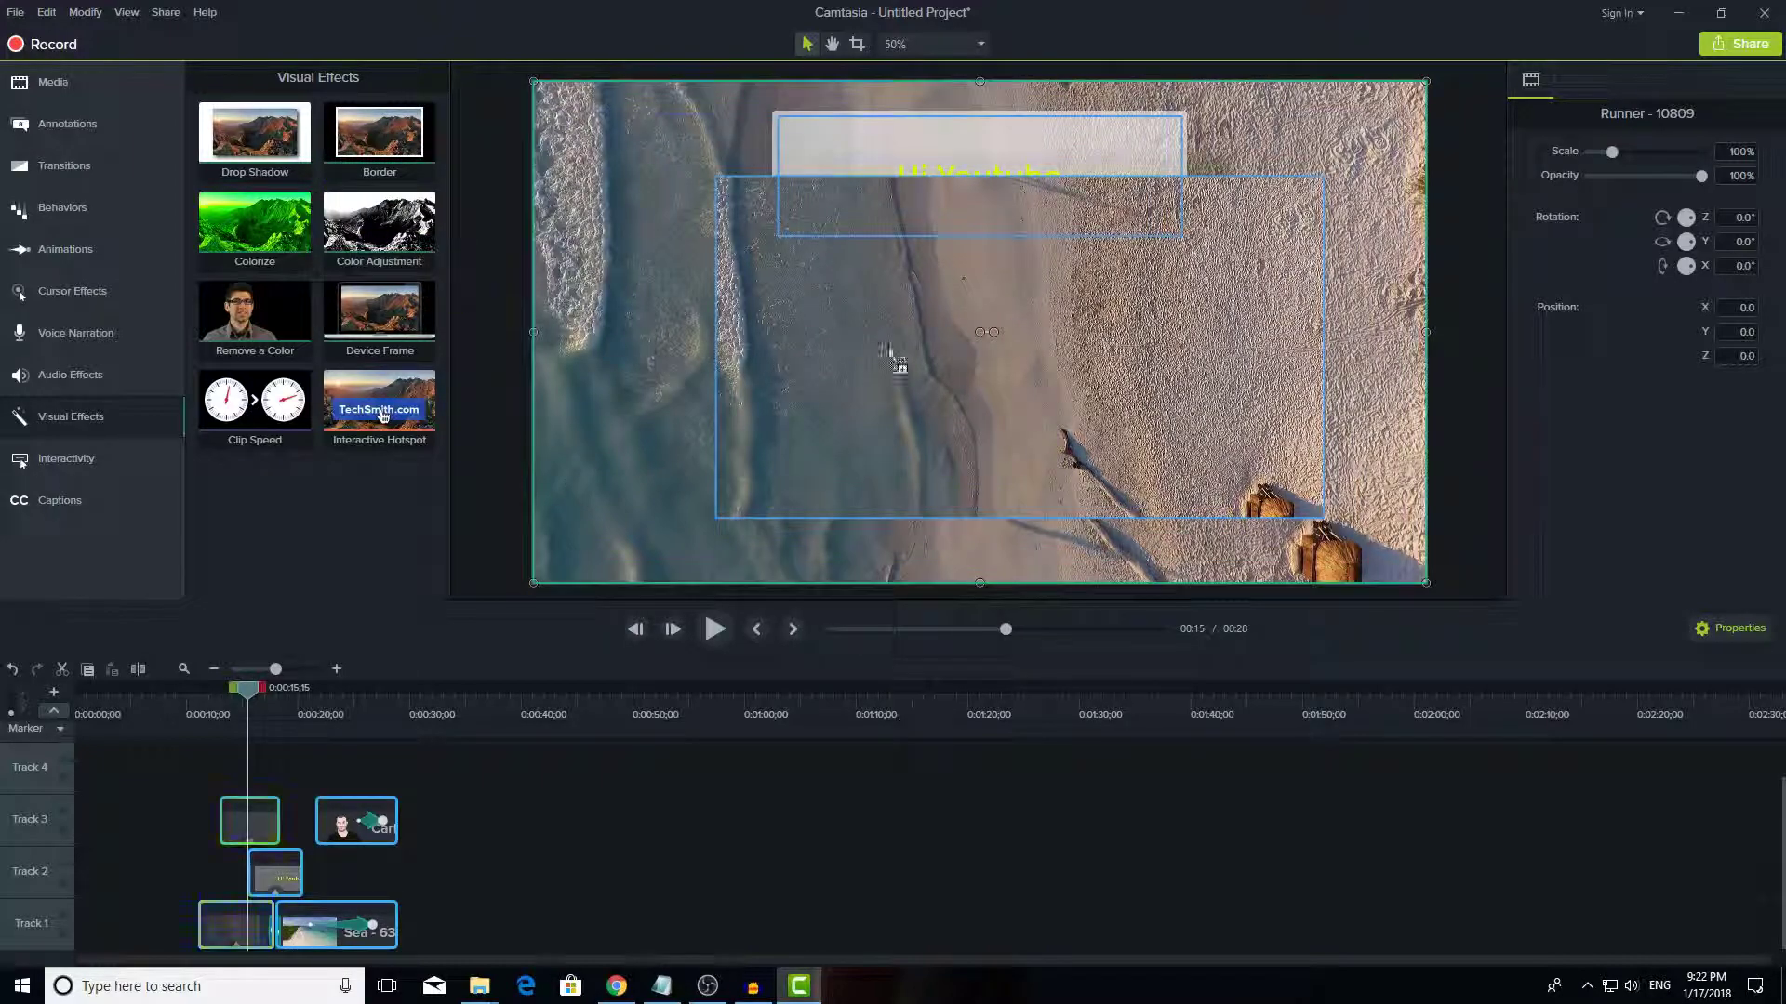
pyautogui.moveTo(1092, 392); pyautogui.dragTo(1093, 392)
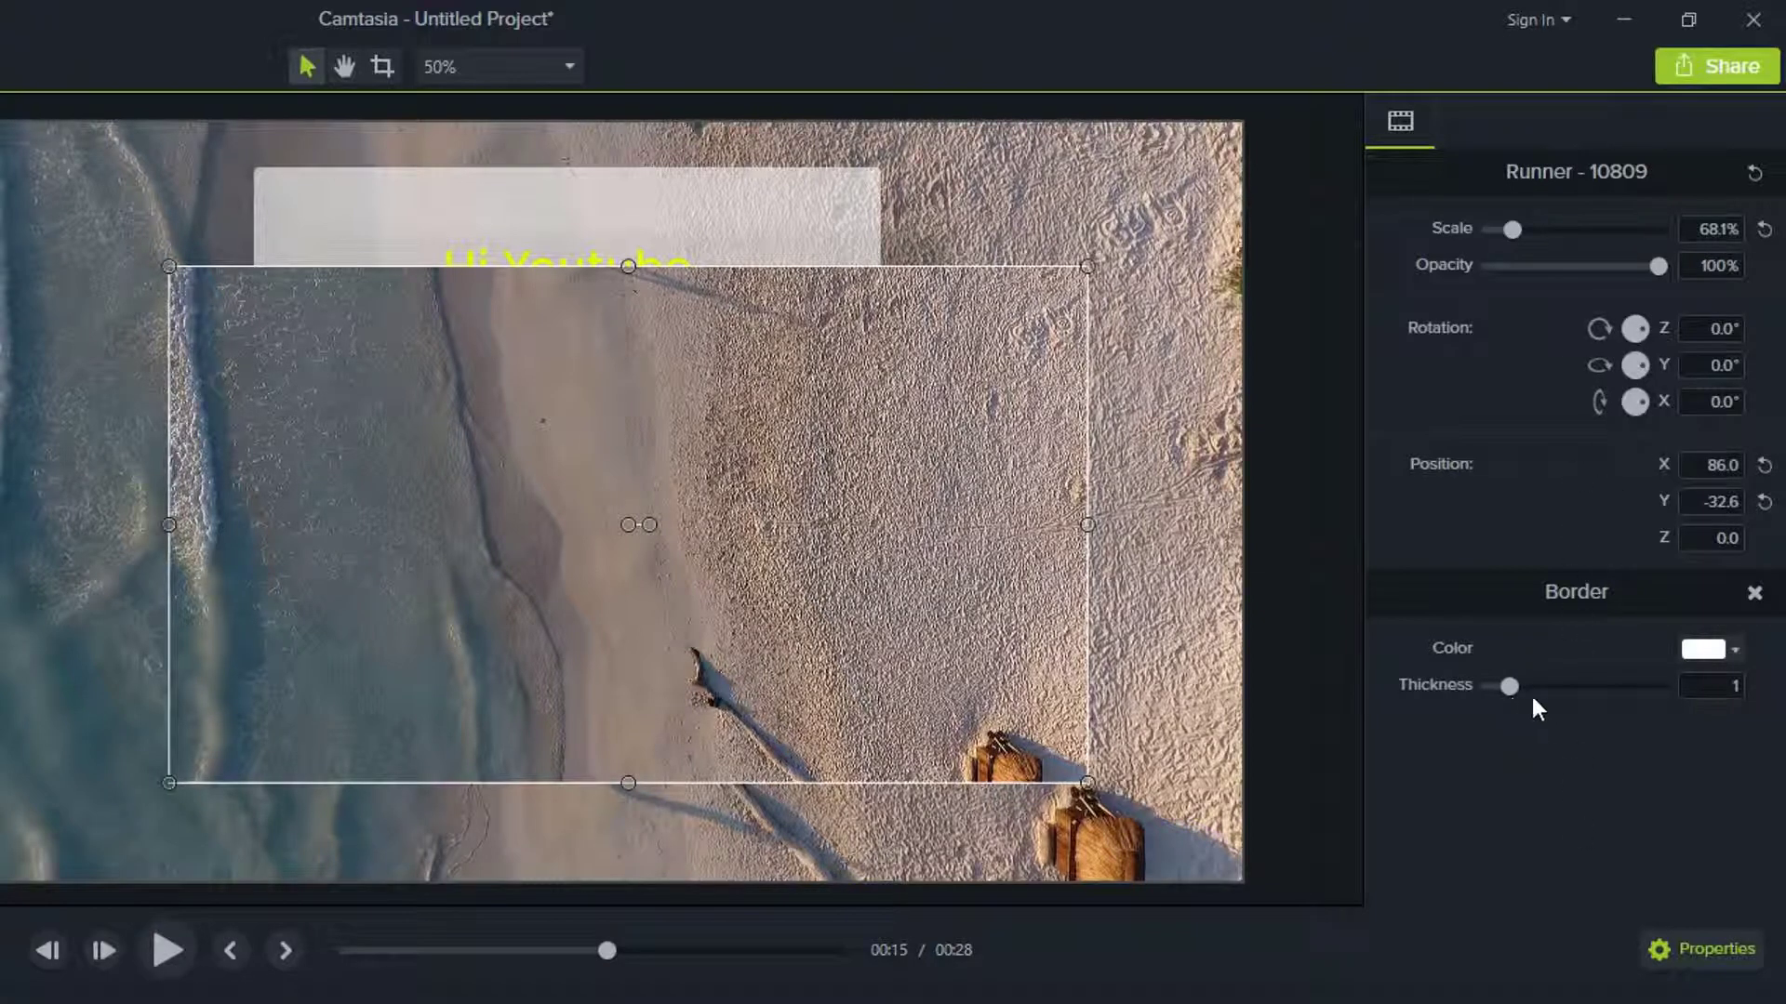
# Step: Set the thickness of the Runner - 10809 overlay's border to 20
pyautogui.moveTo(1538, 686); pyautogui.dragTo(1674, 696)
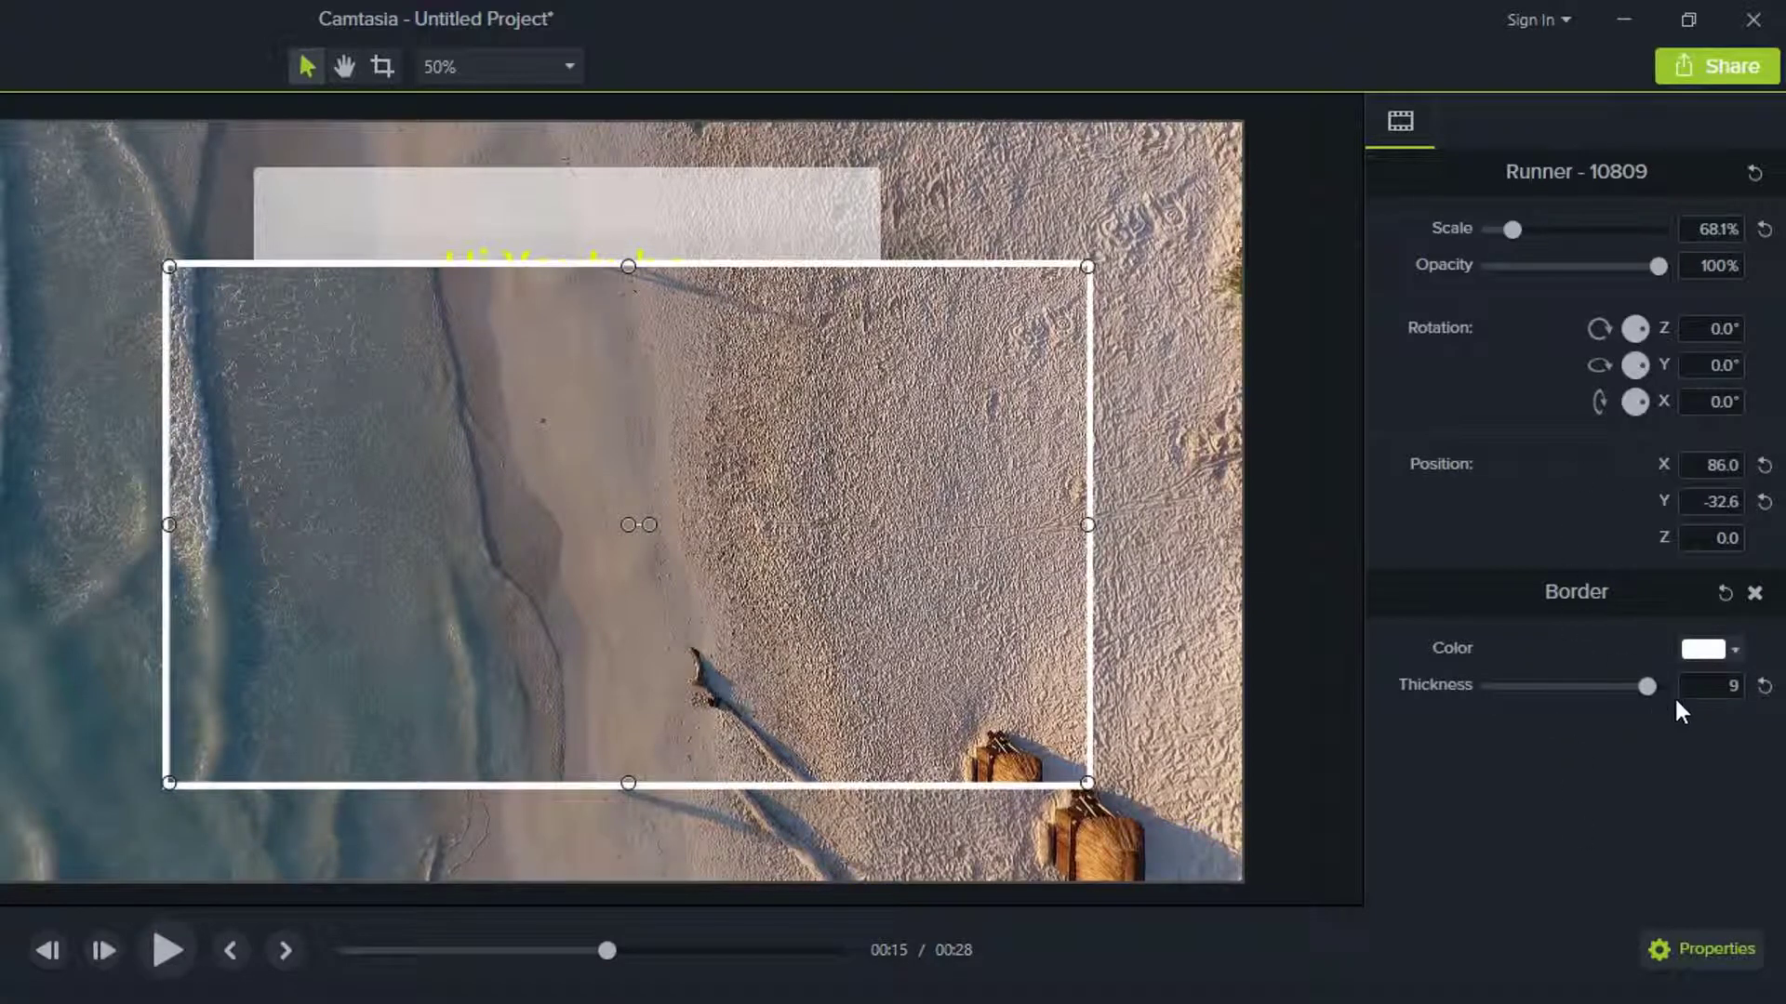
pyautogui.click(1202, 888)
pyautogui.click(1183, 650)
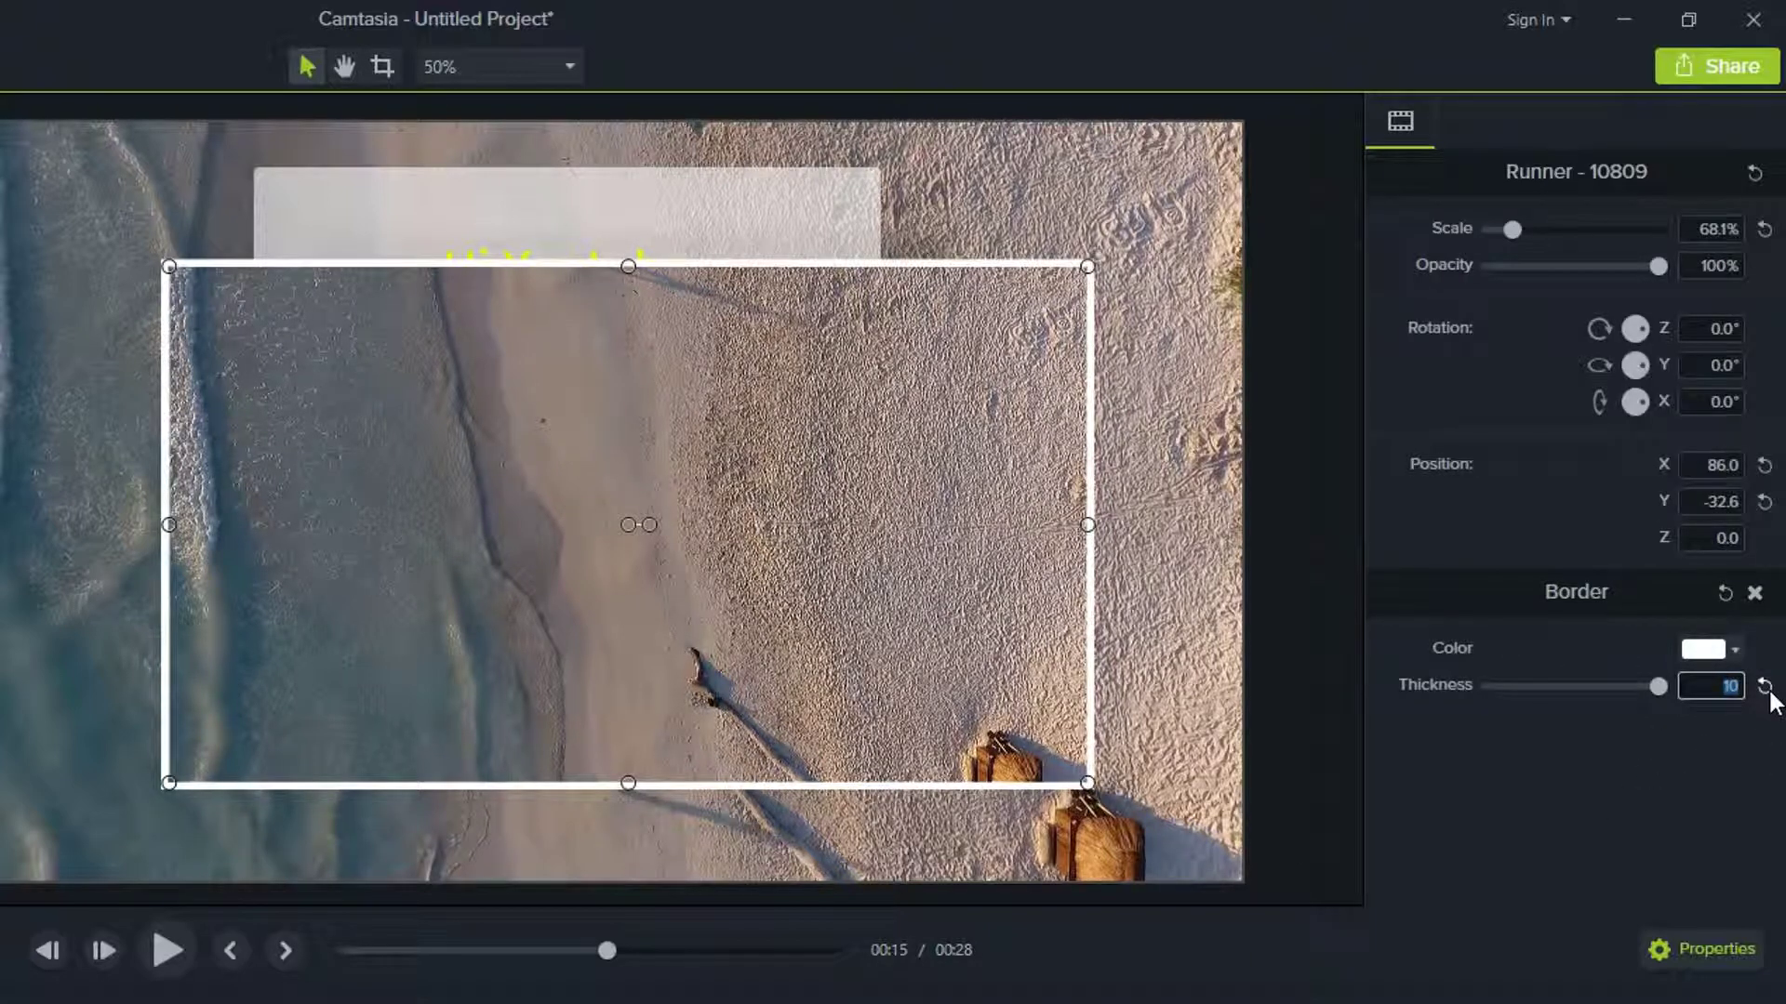
pyautogui.press('Return')
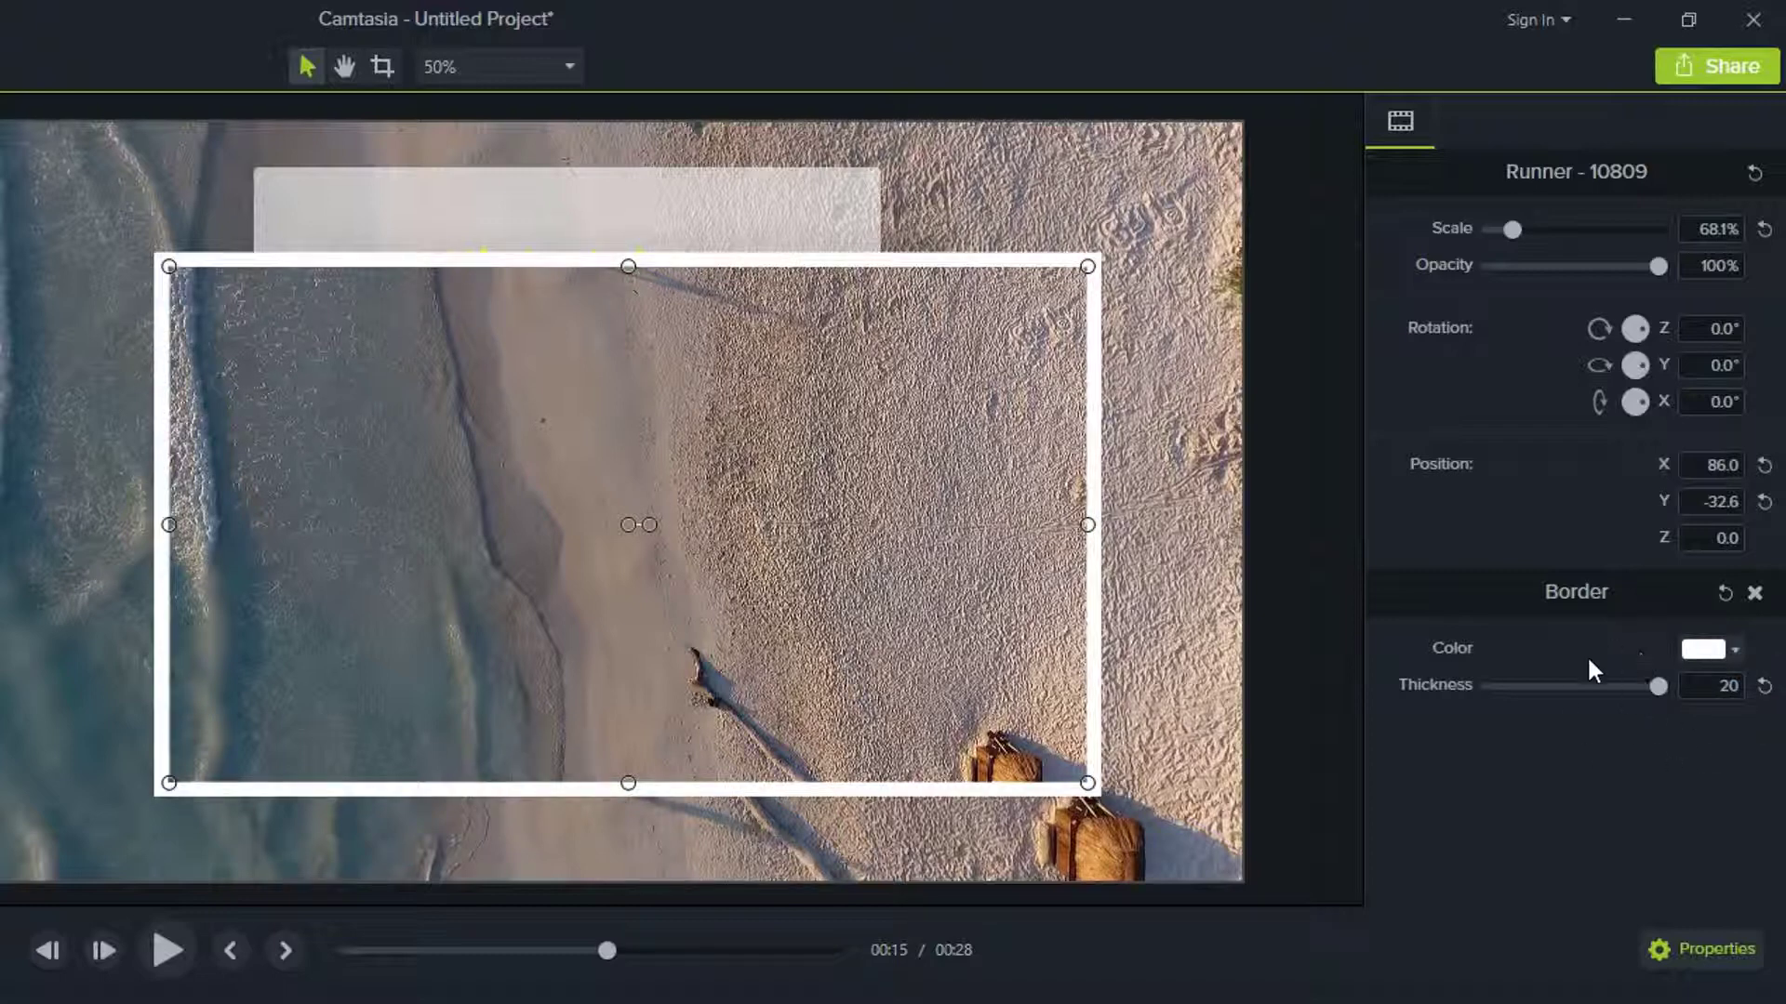
# Step: Change the border color of the Runner - 10809 overlay to yellow and check it with the clip deselected
pyautogui.click(1705, 650)
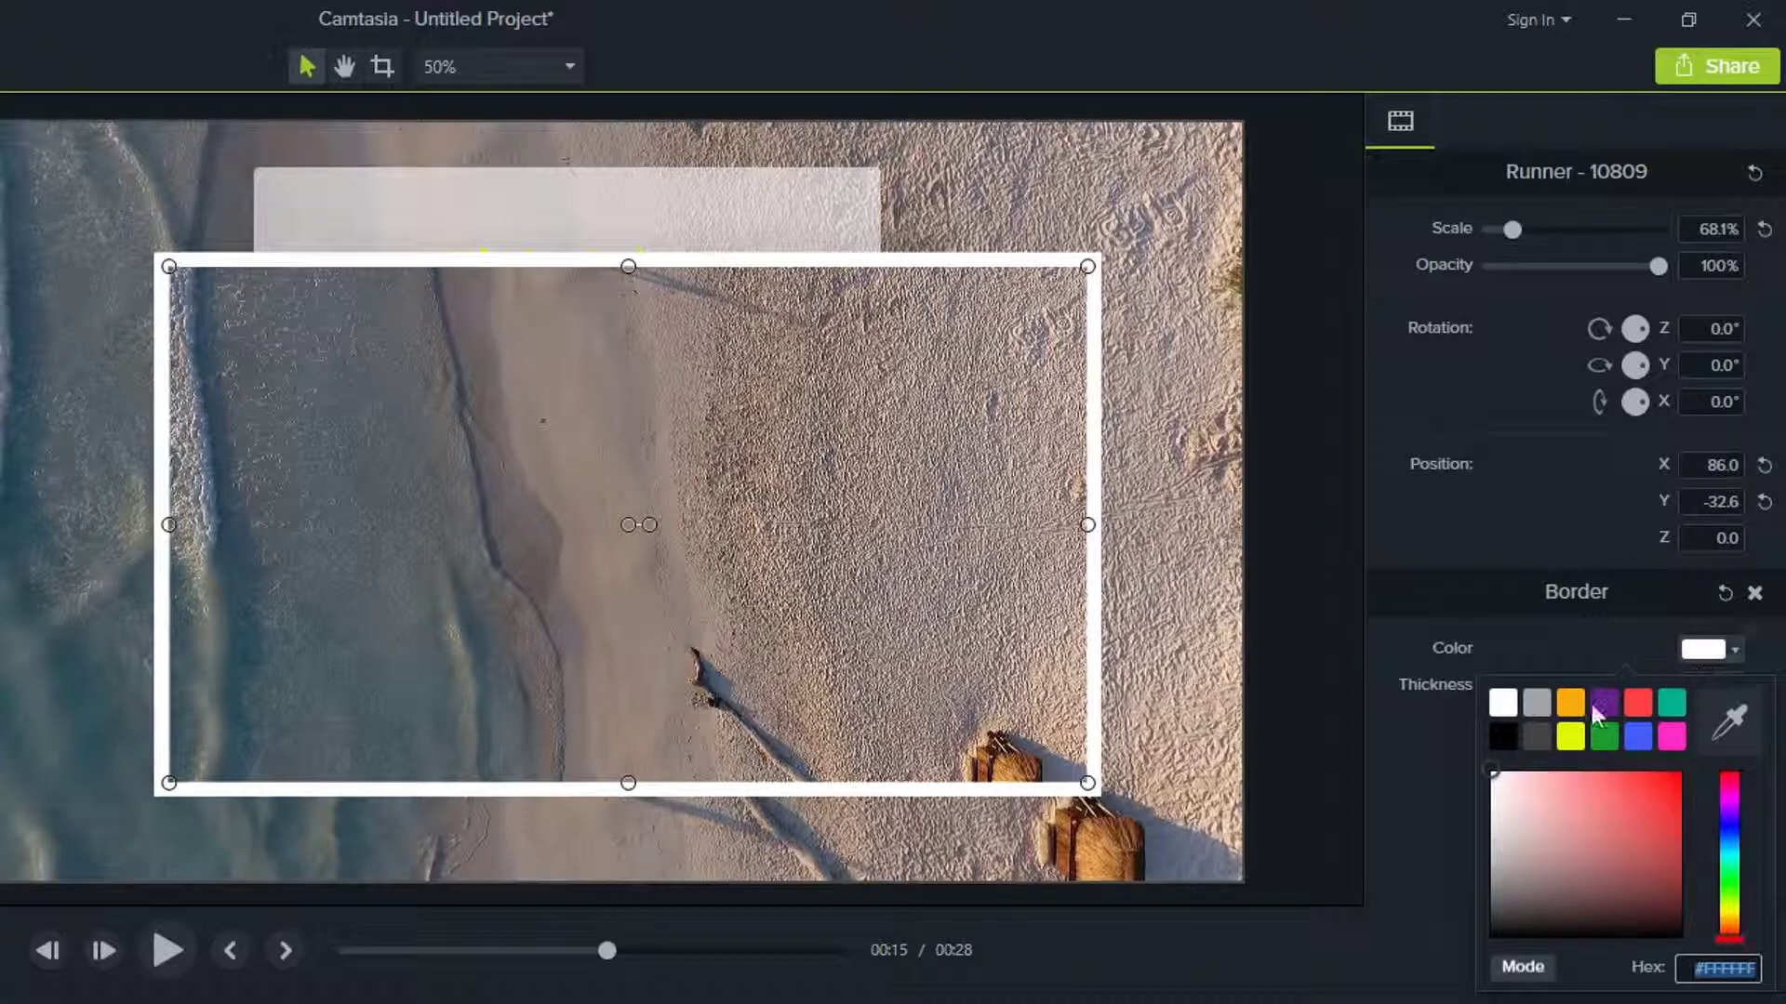
pyautogui.click(1569, 737)
pyautogui.click(941, 793)
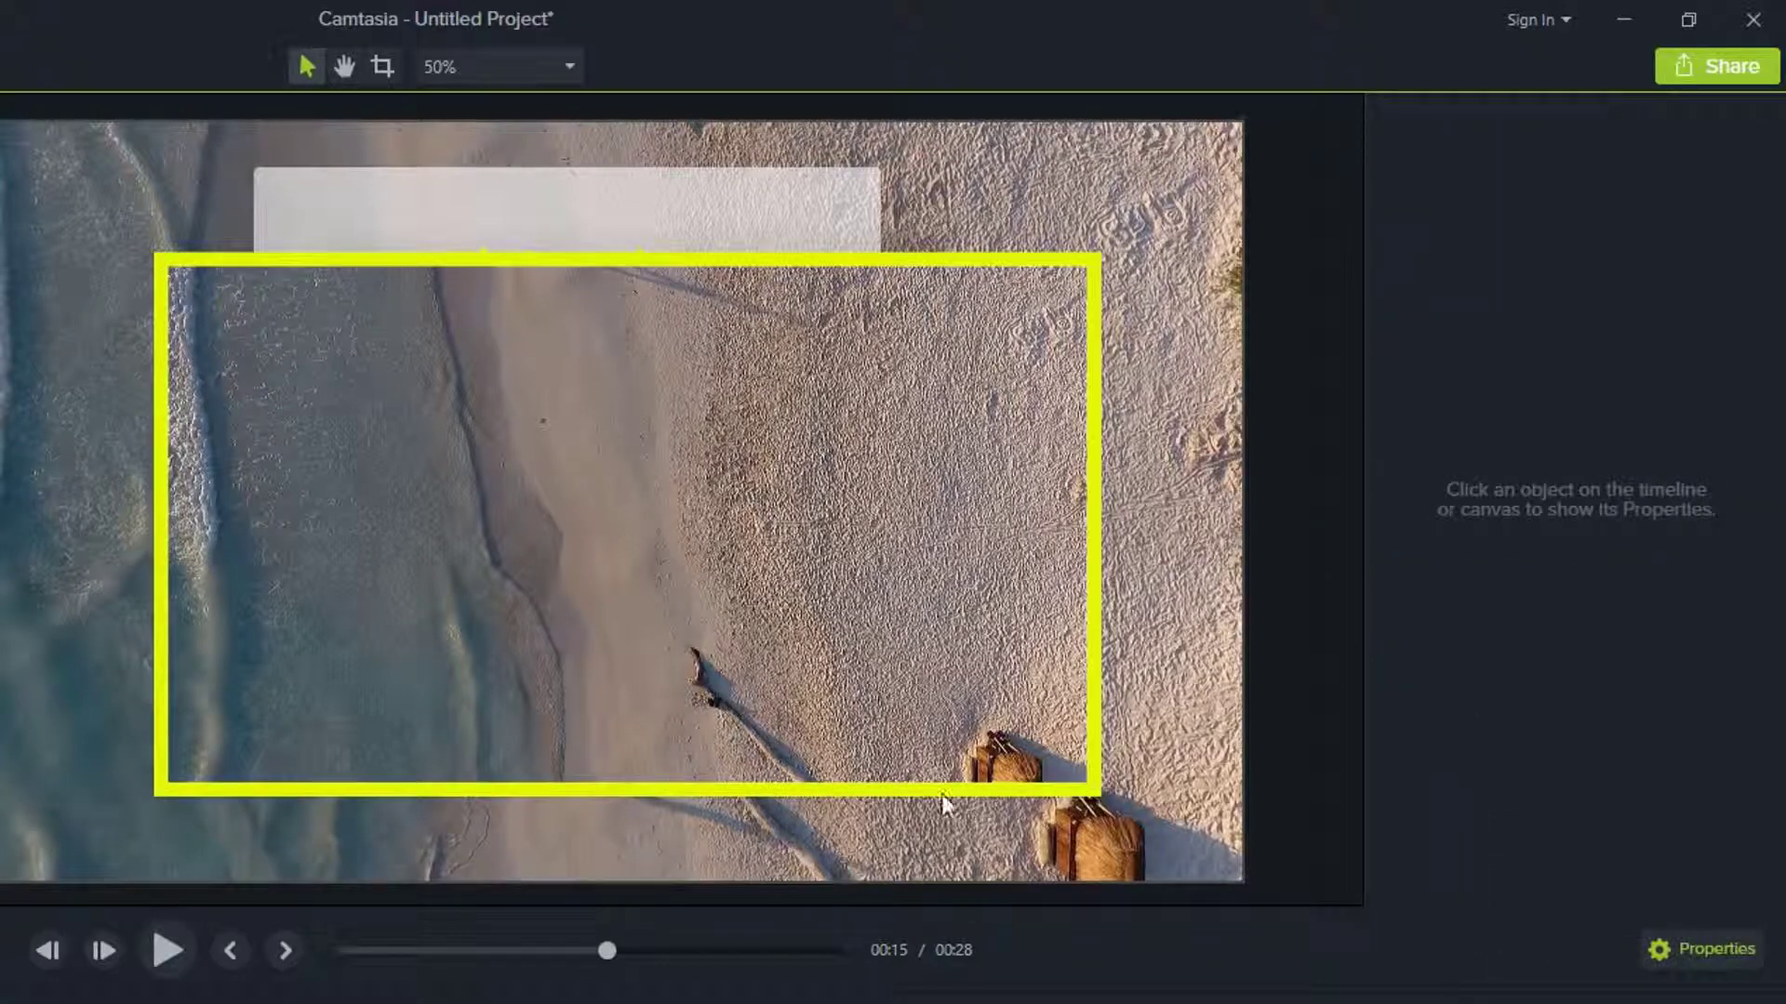
pyautogui.click(941, 793)
pyautogui.click(911, 711)
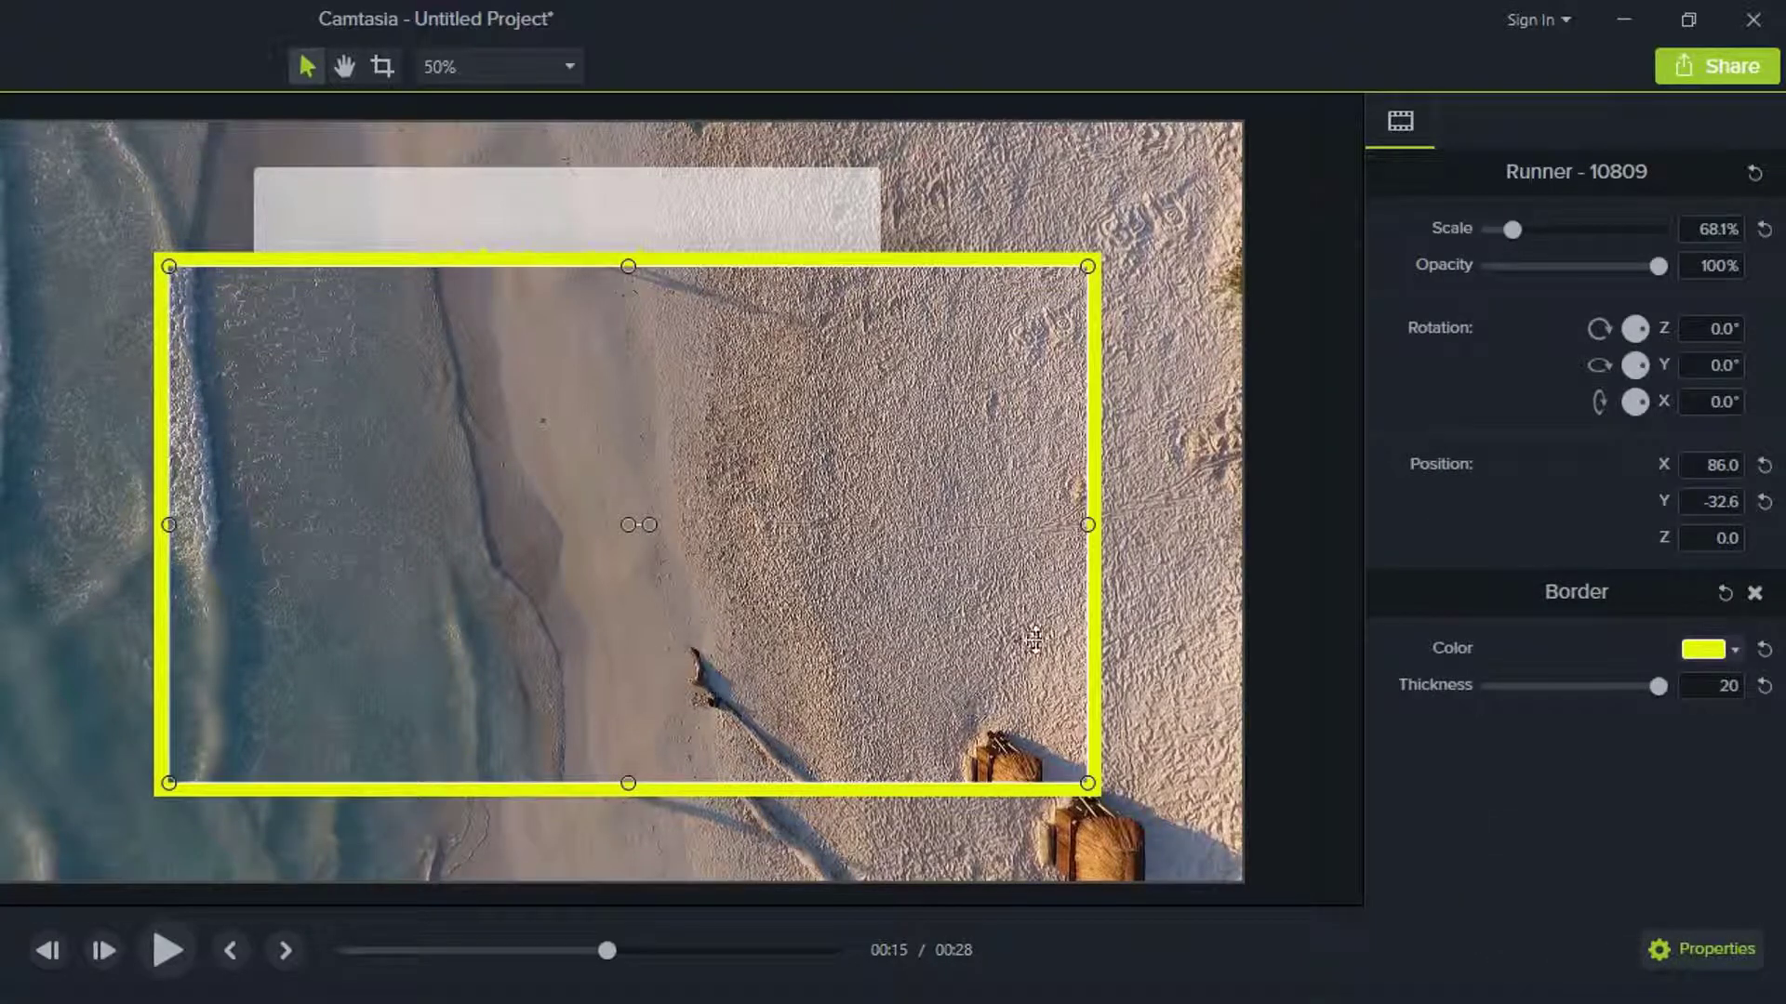
# Step: Center the Runner - 10809 overlay on the canvas at X 0, Y 0 and apply the Jump And Fall behavior to it
pyautogui.moveTo(792, 630); pyautogui.dragTo(337, 553)
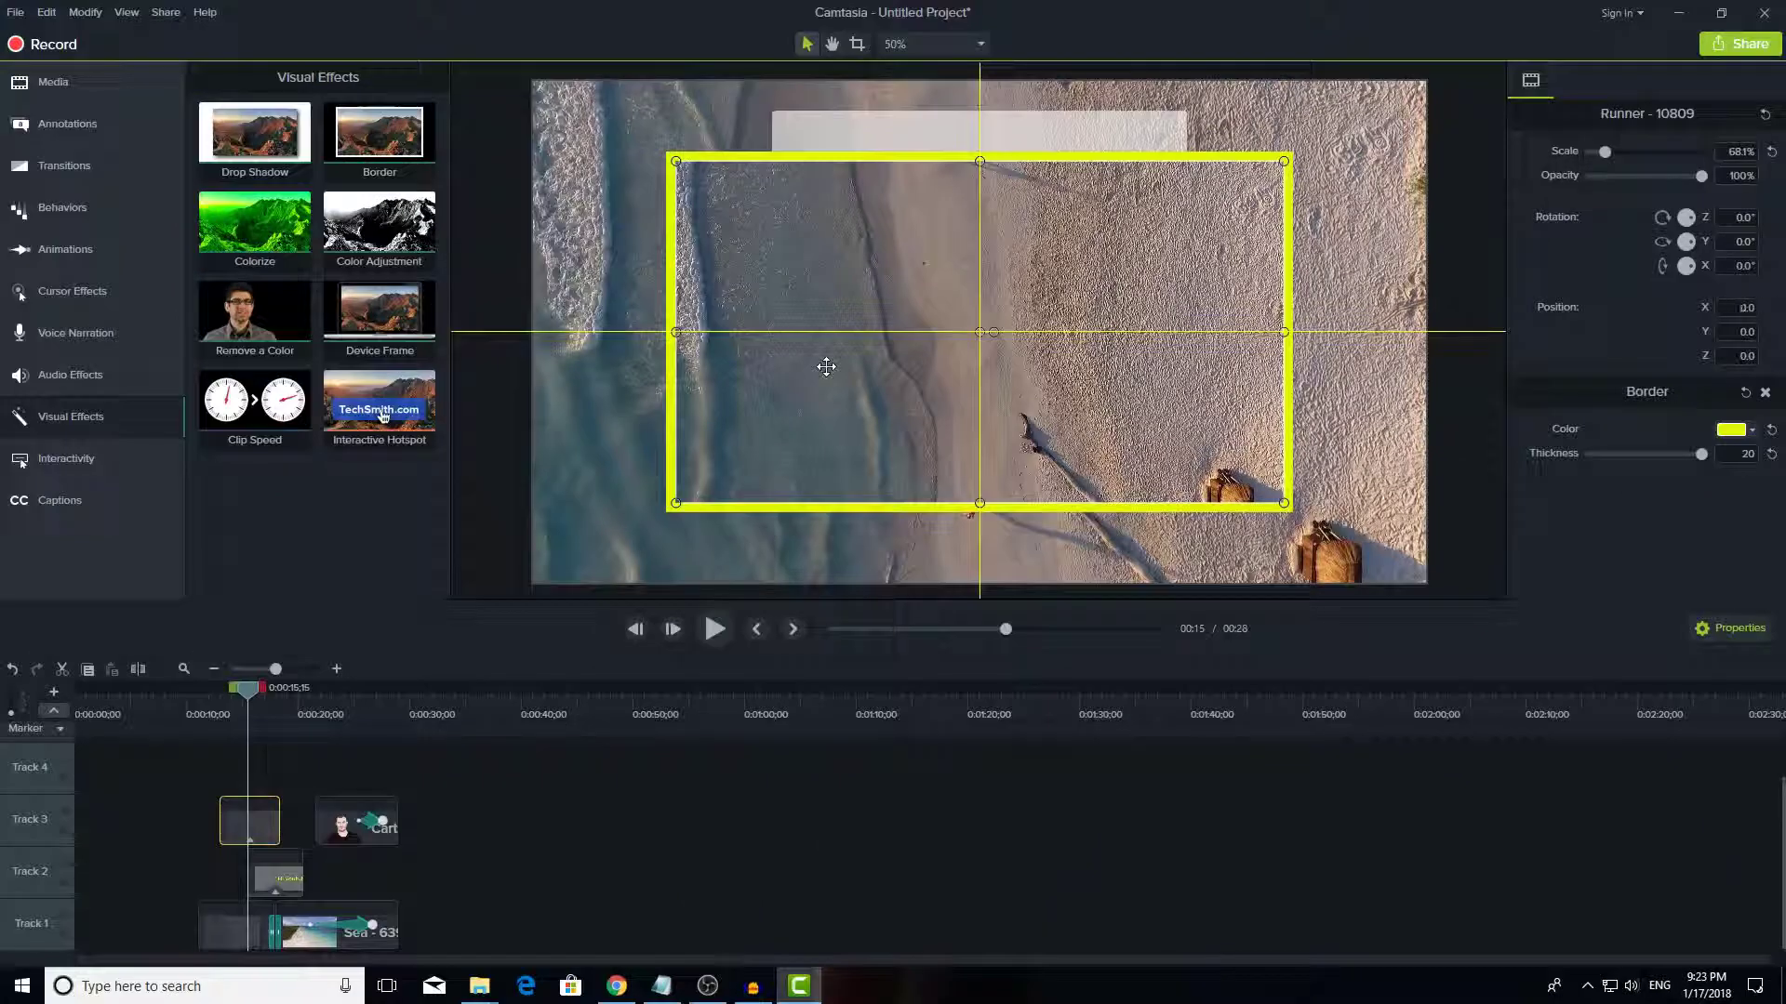
pyautogui.moveTo(826, 366); pyautogui.dragTo(828, 367)
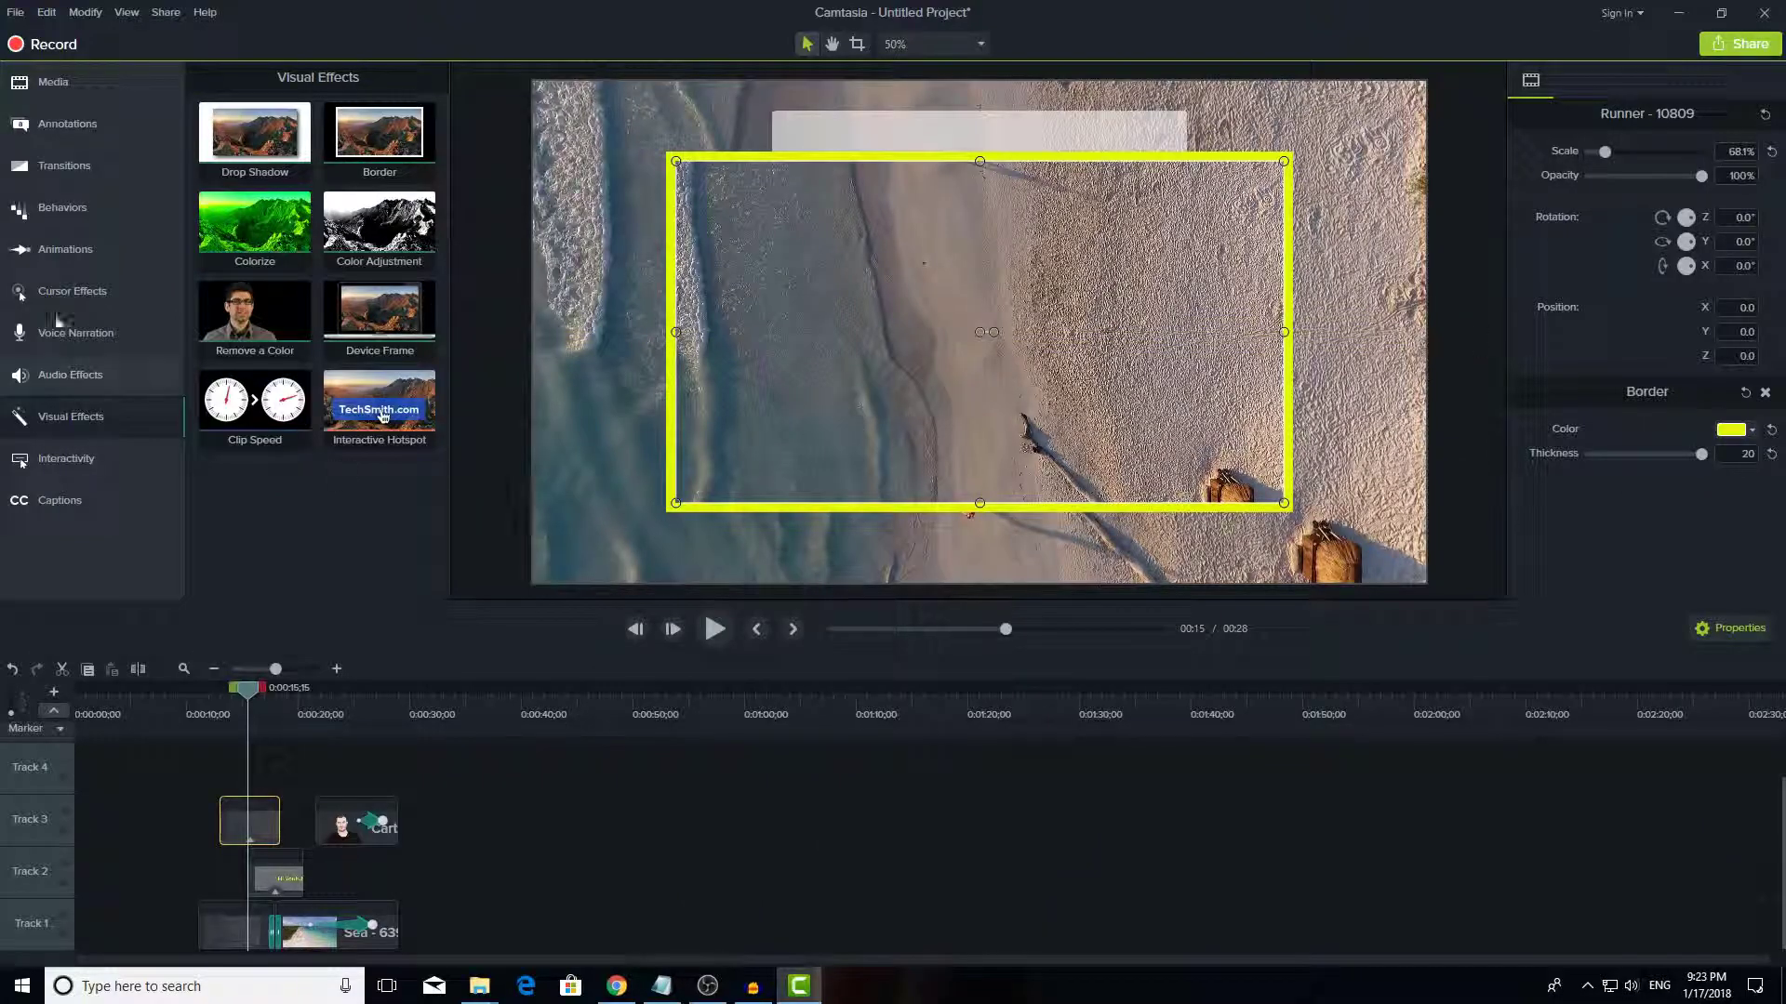
pyautogui.click(73, 265)
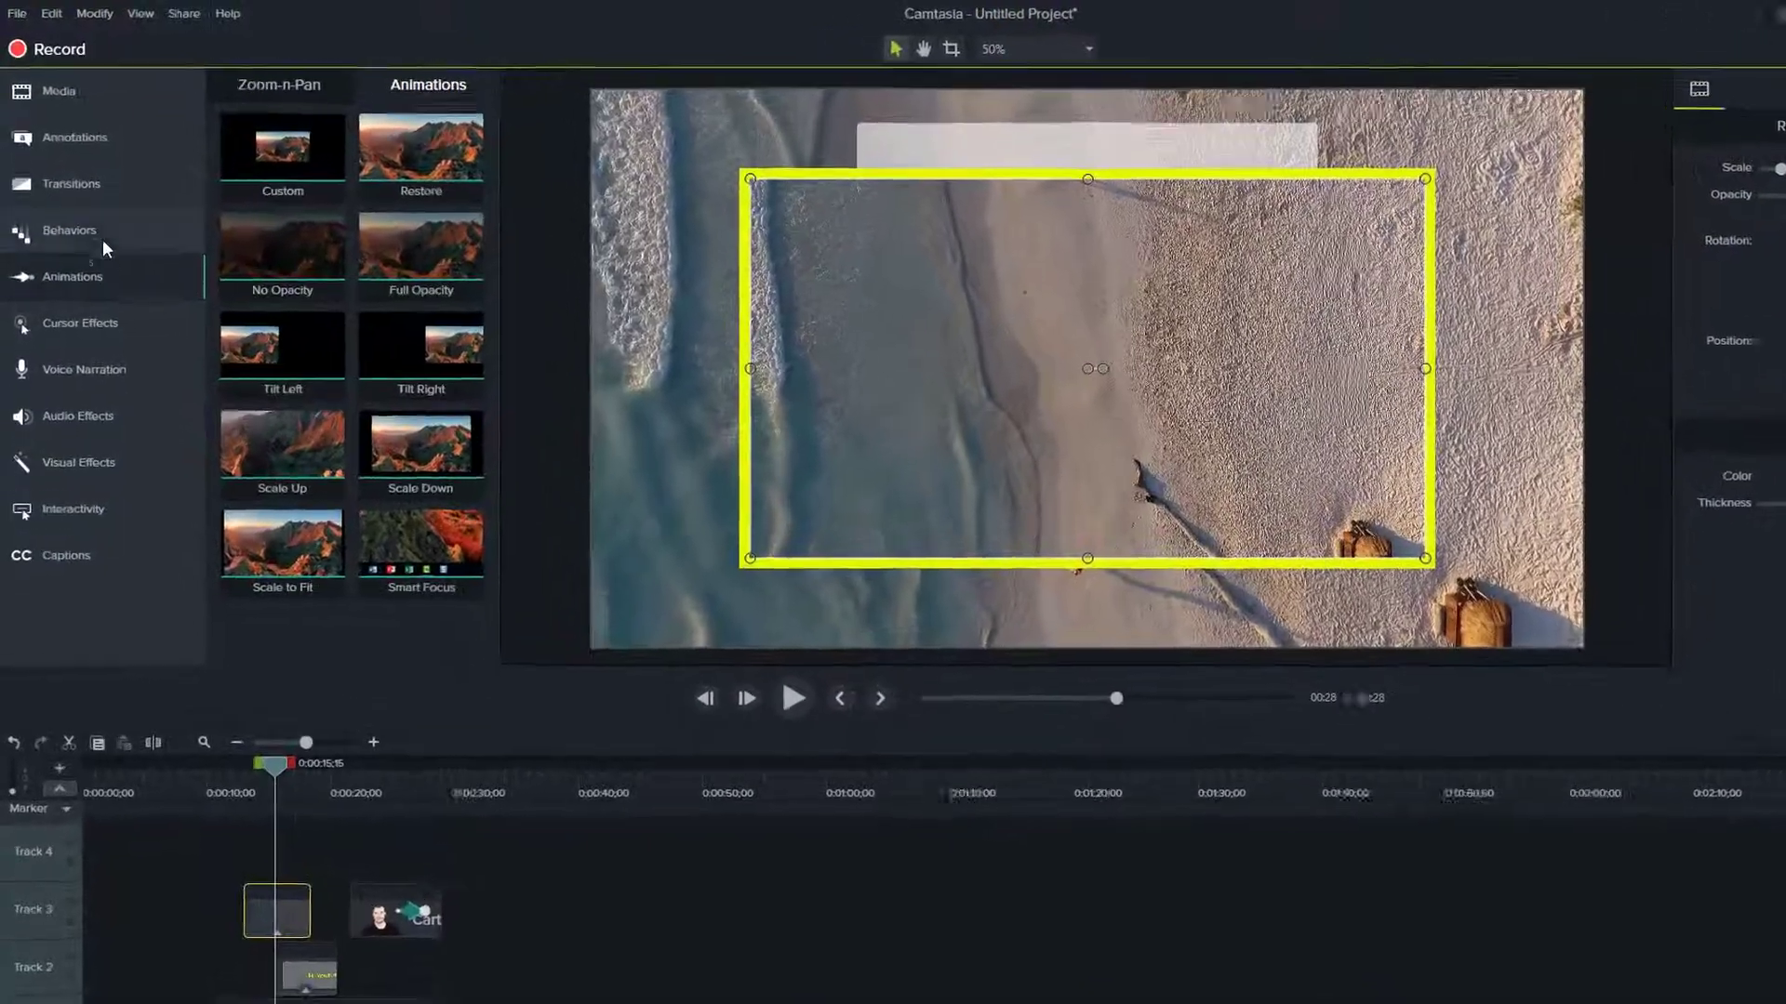
pyautogui.click(103, 238)
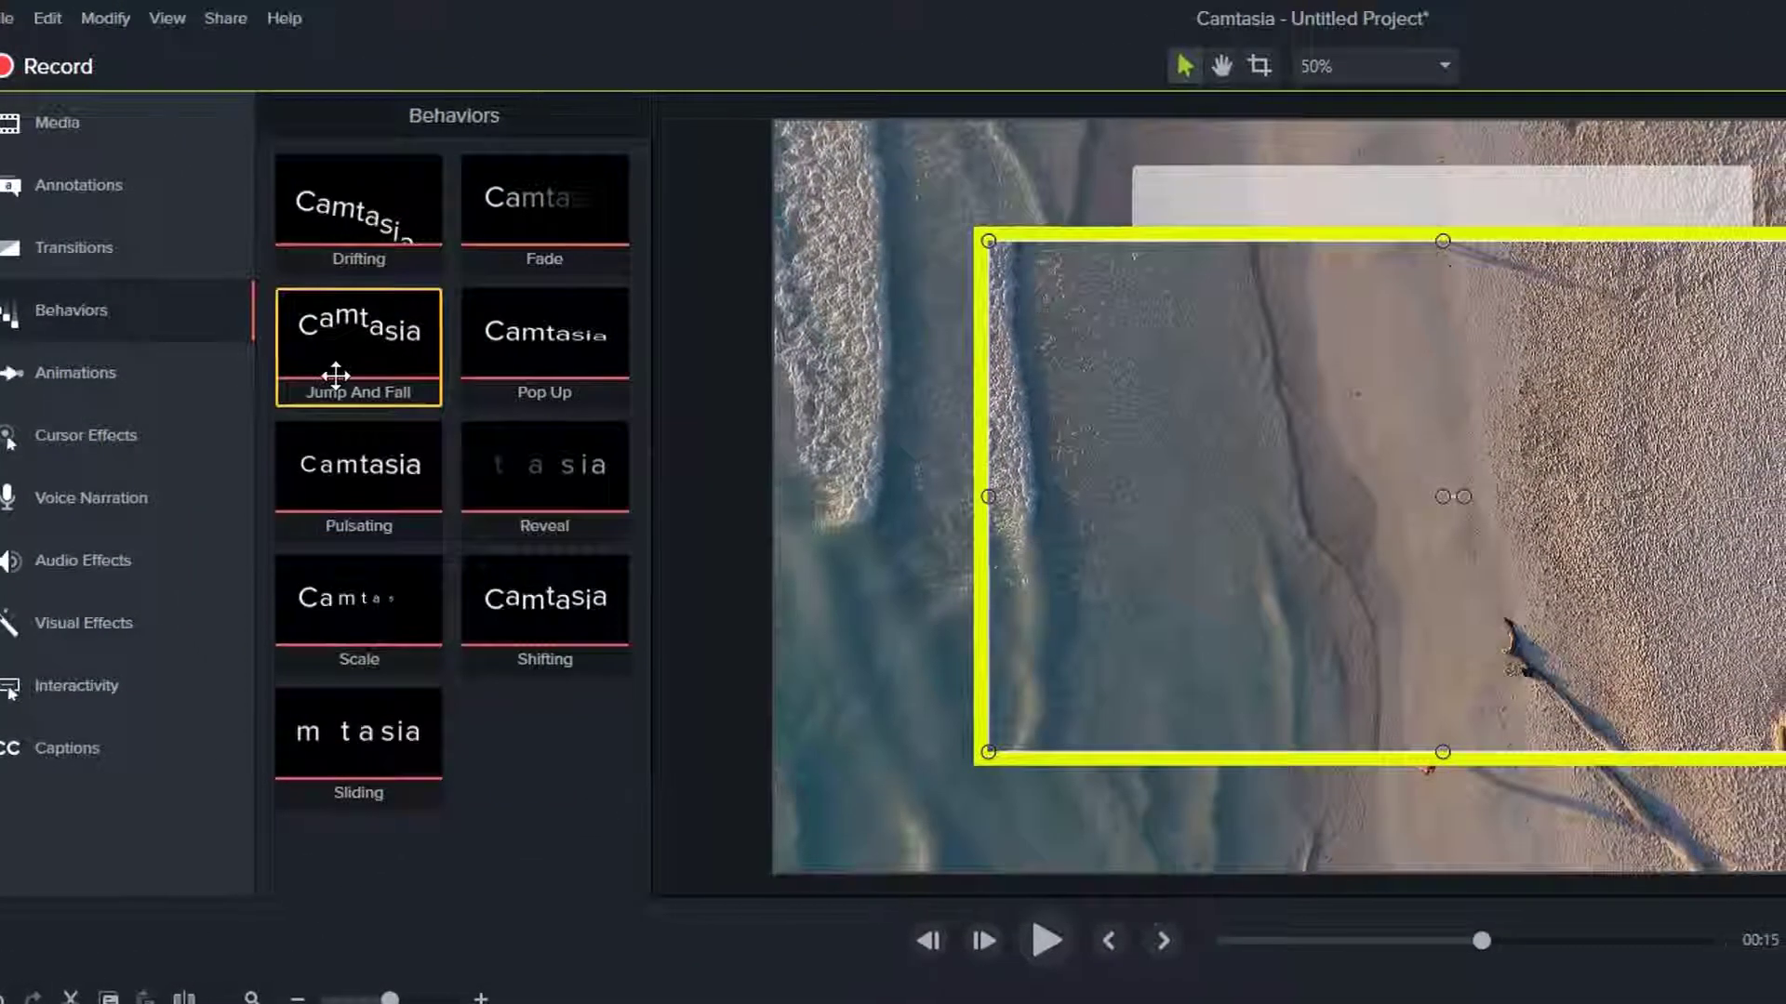
pyautogui.moveTo(336, 375); pyautogui.dragTo(1291, 478)
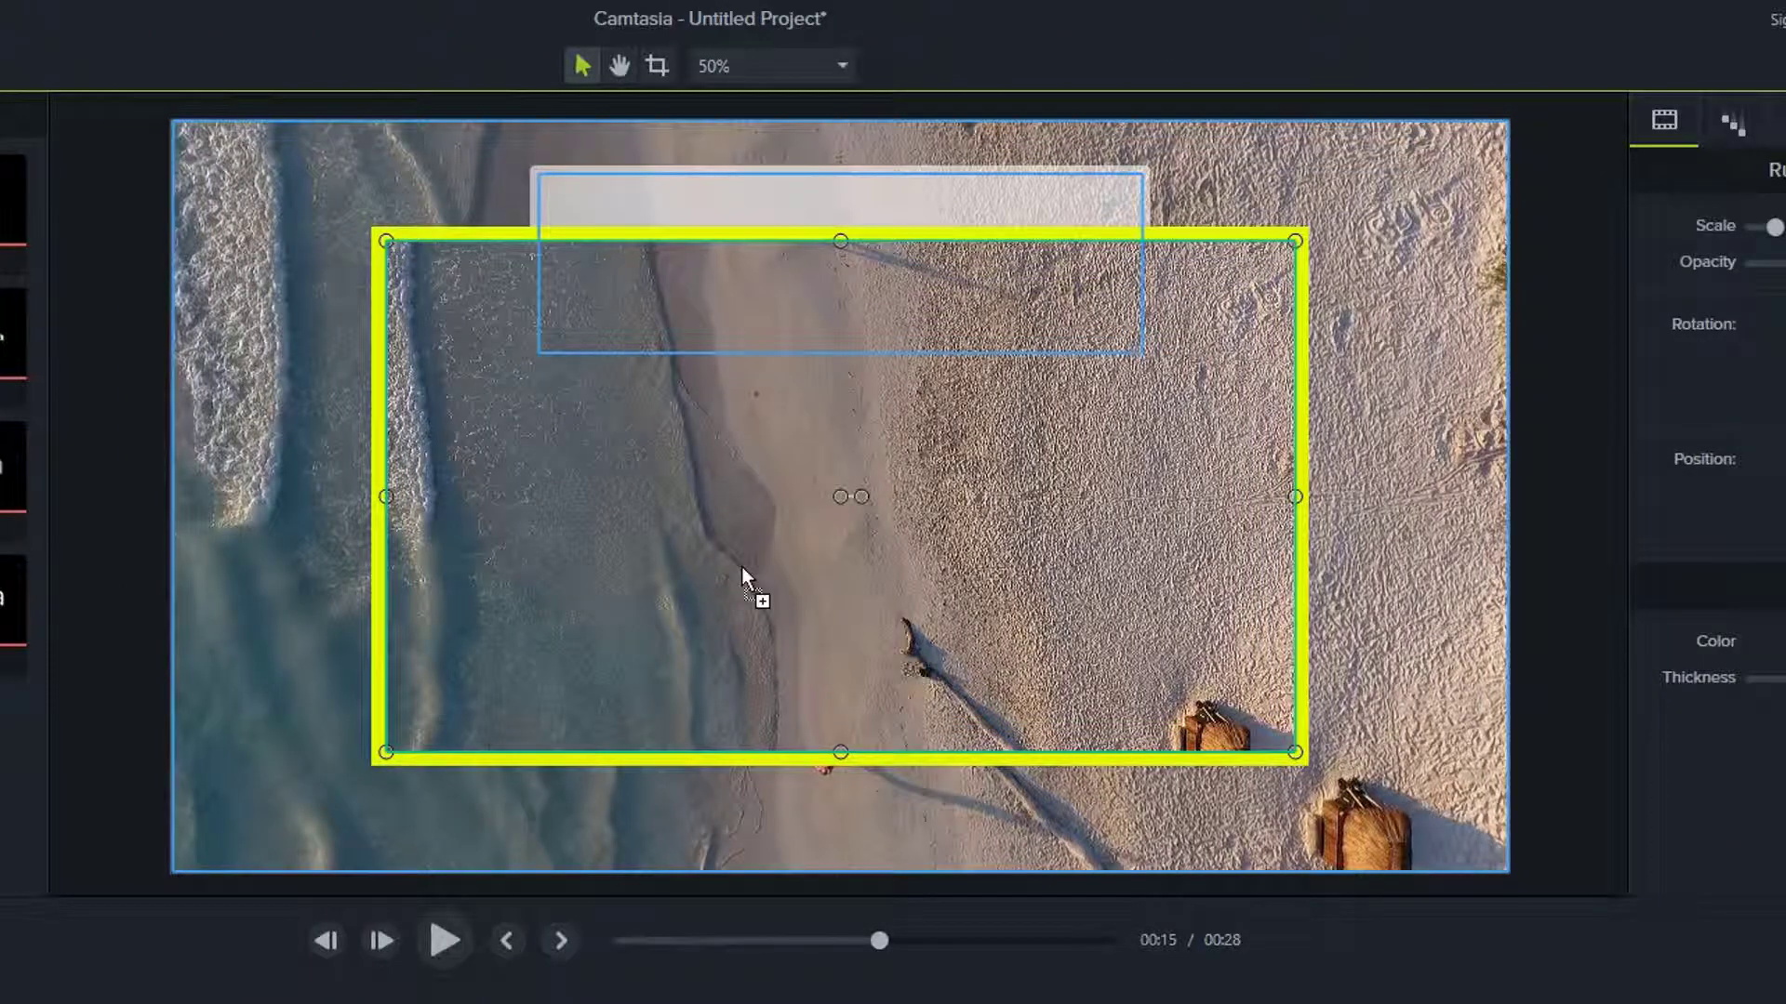
pyautogui.moveTo(740, 566); pyautogui.dragTo(736, 560)
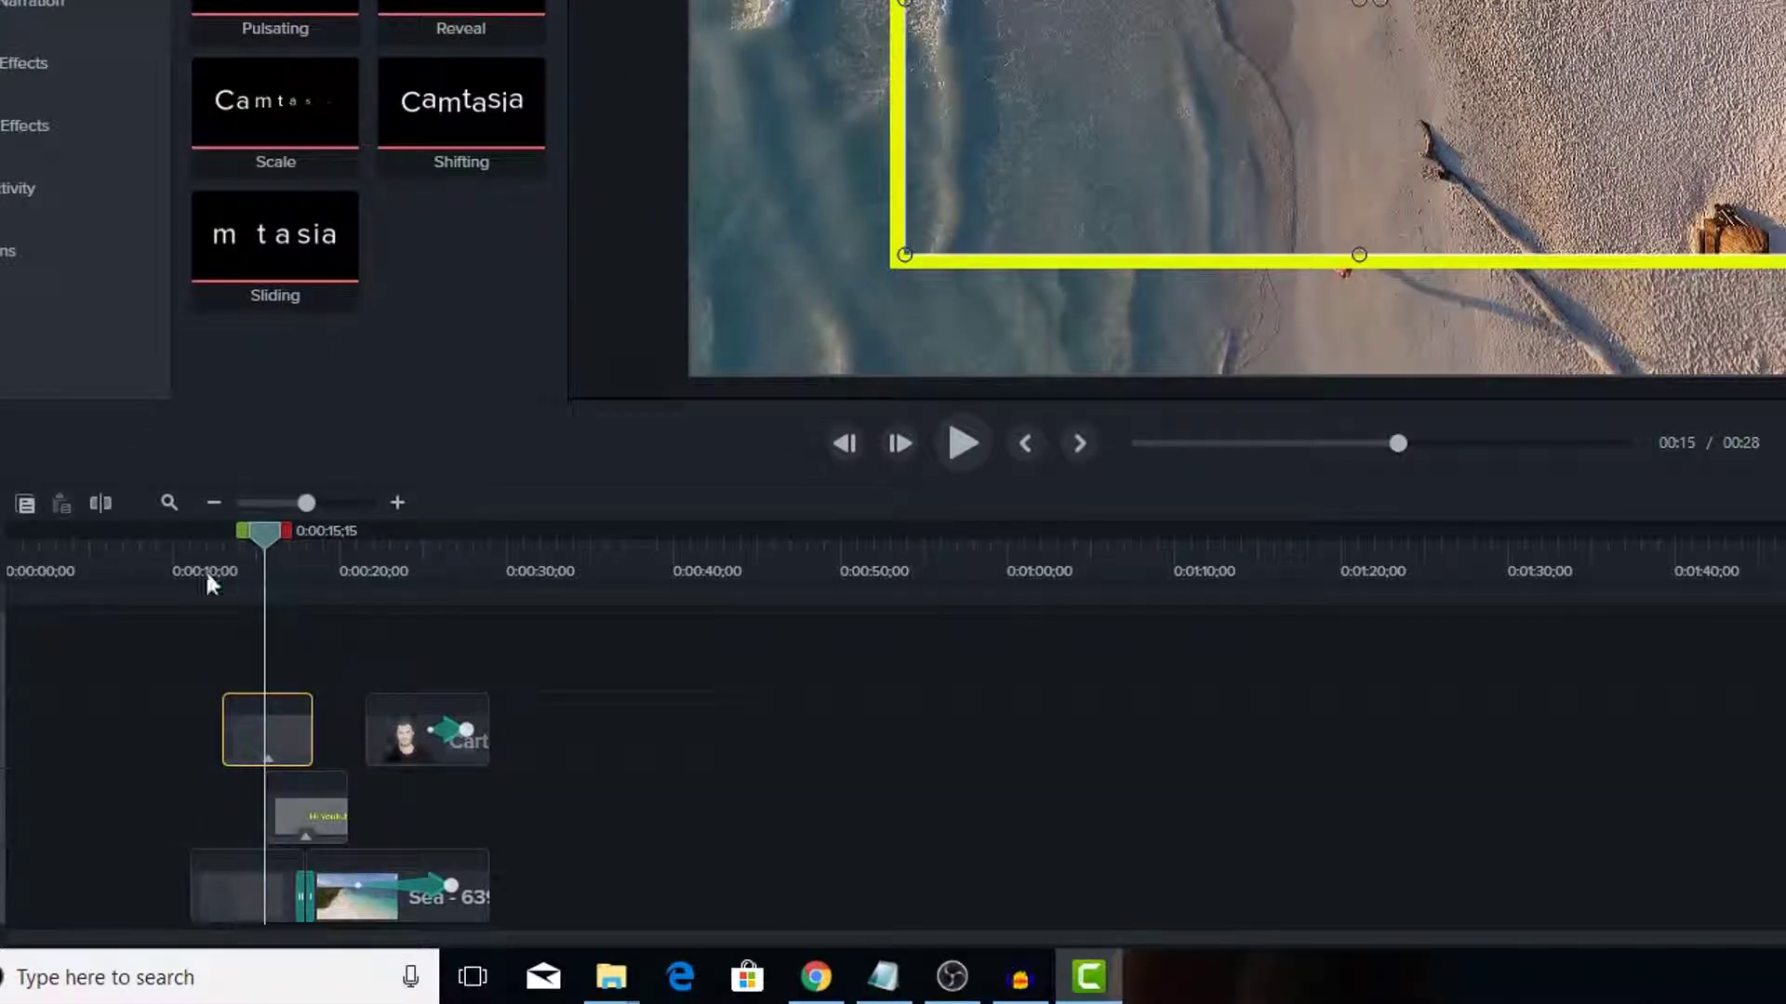
# Step: Play the timeline from about 10 seconds to preview the overlay's Jump And Fall behavior
pyautogui.click(182, 558)
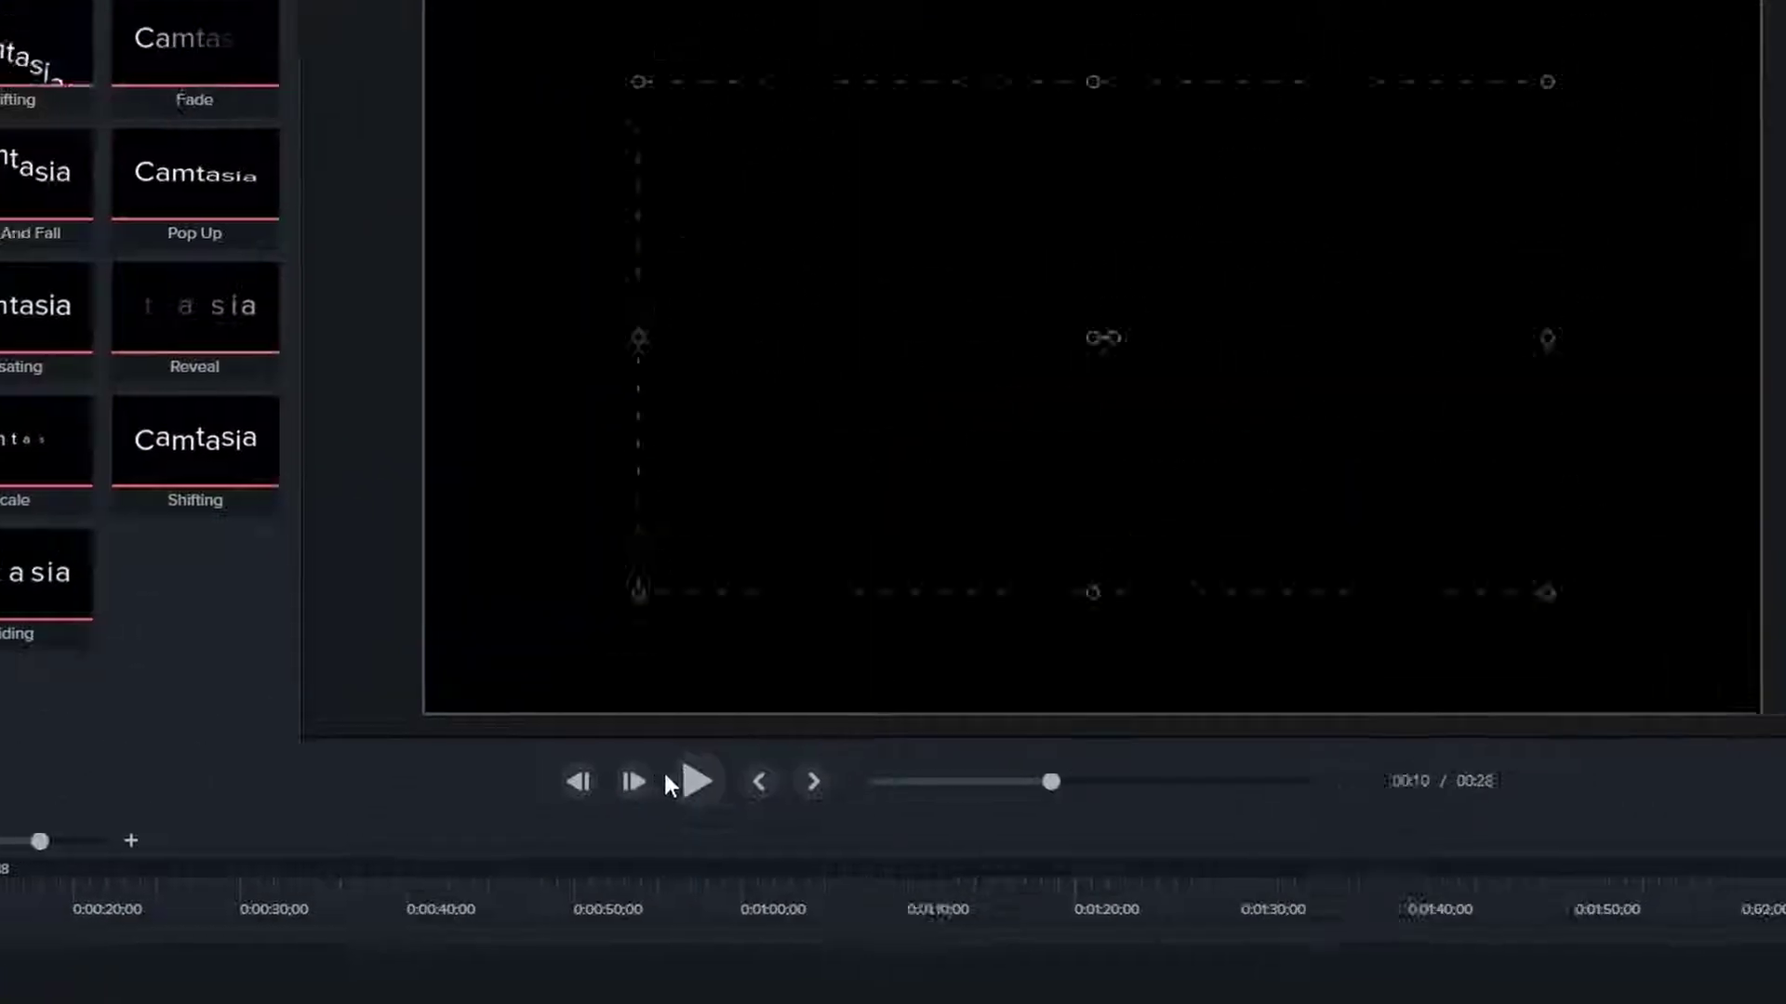
pyautogui.click(955, 453)
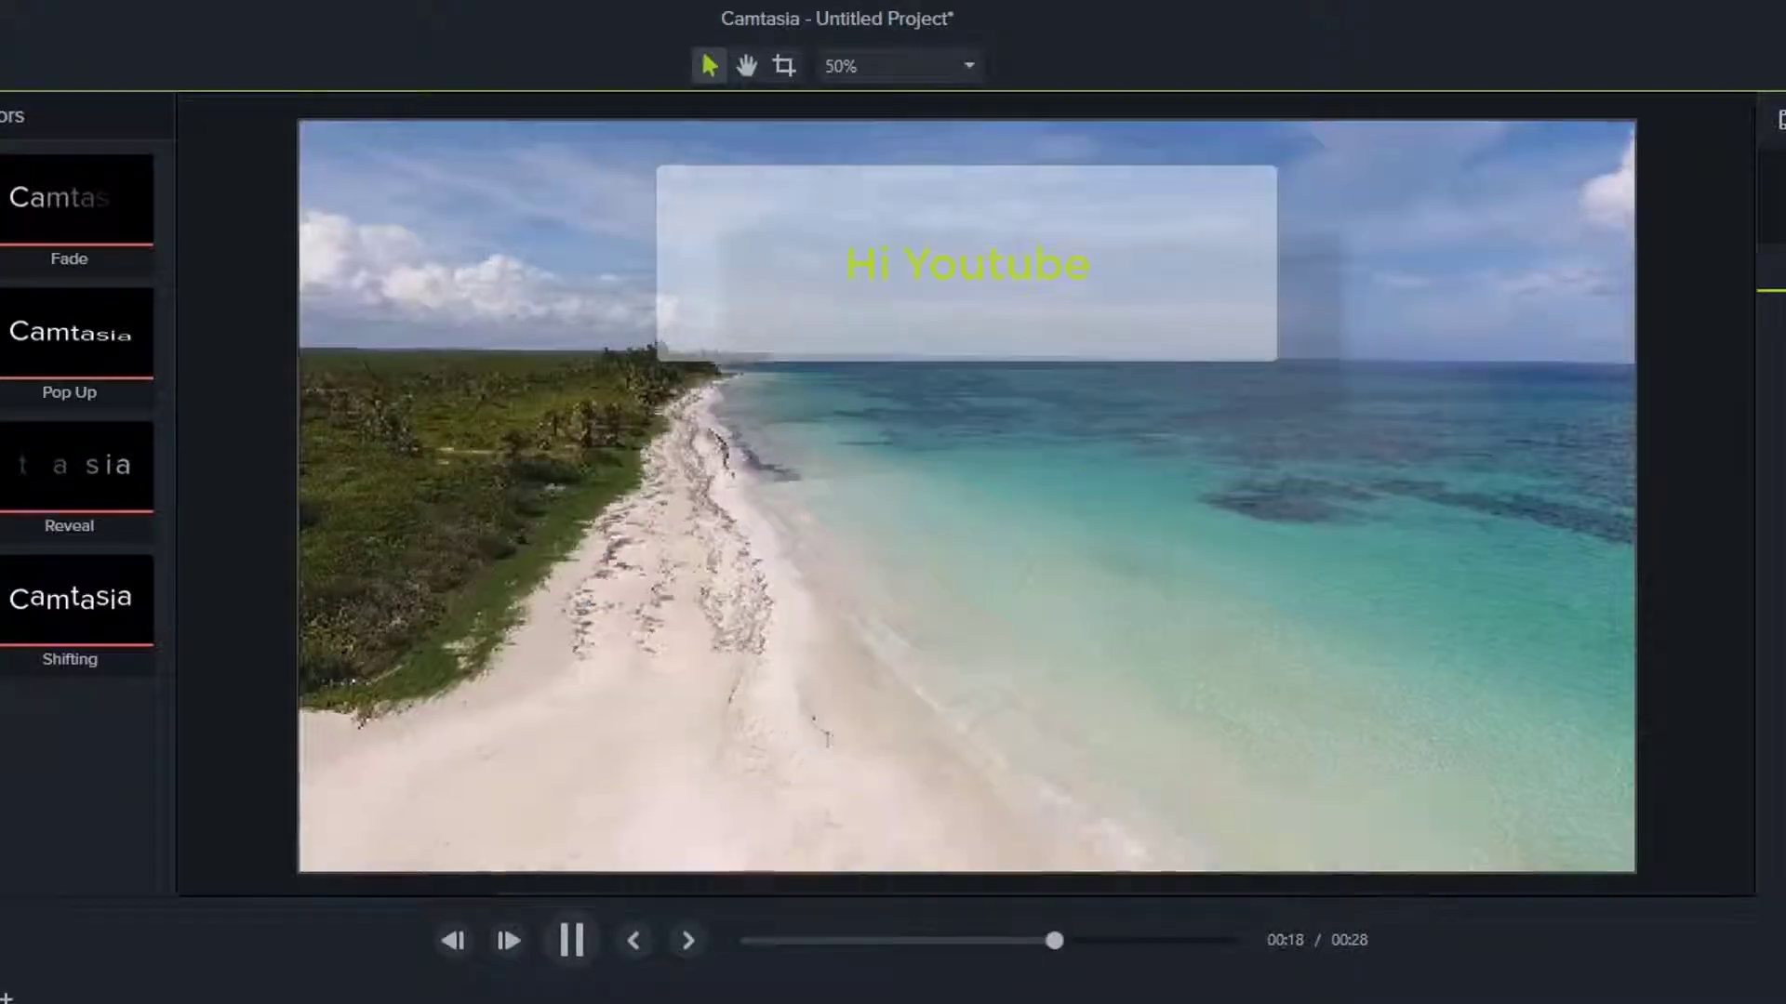
pyautogui.press('space')
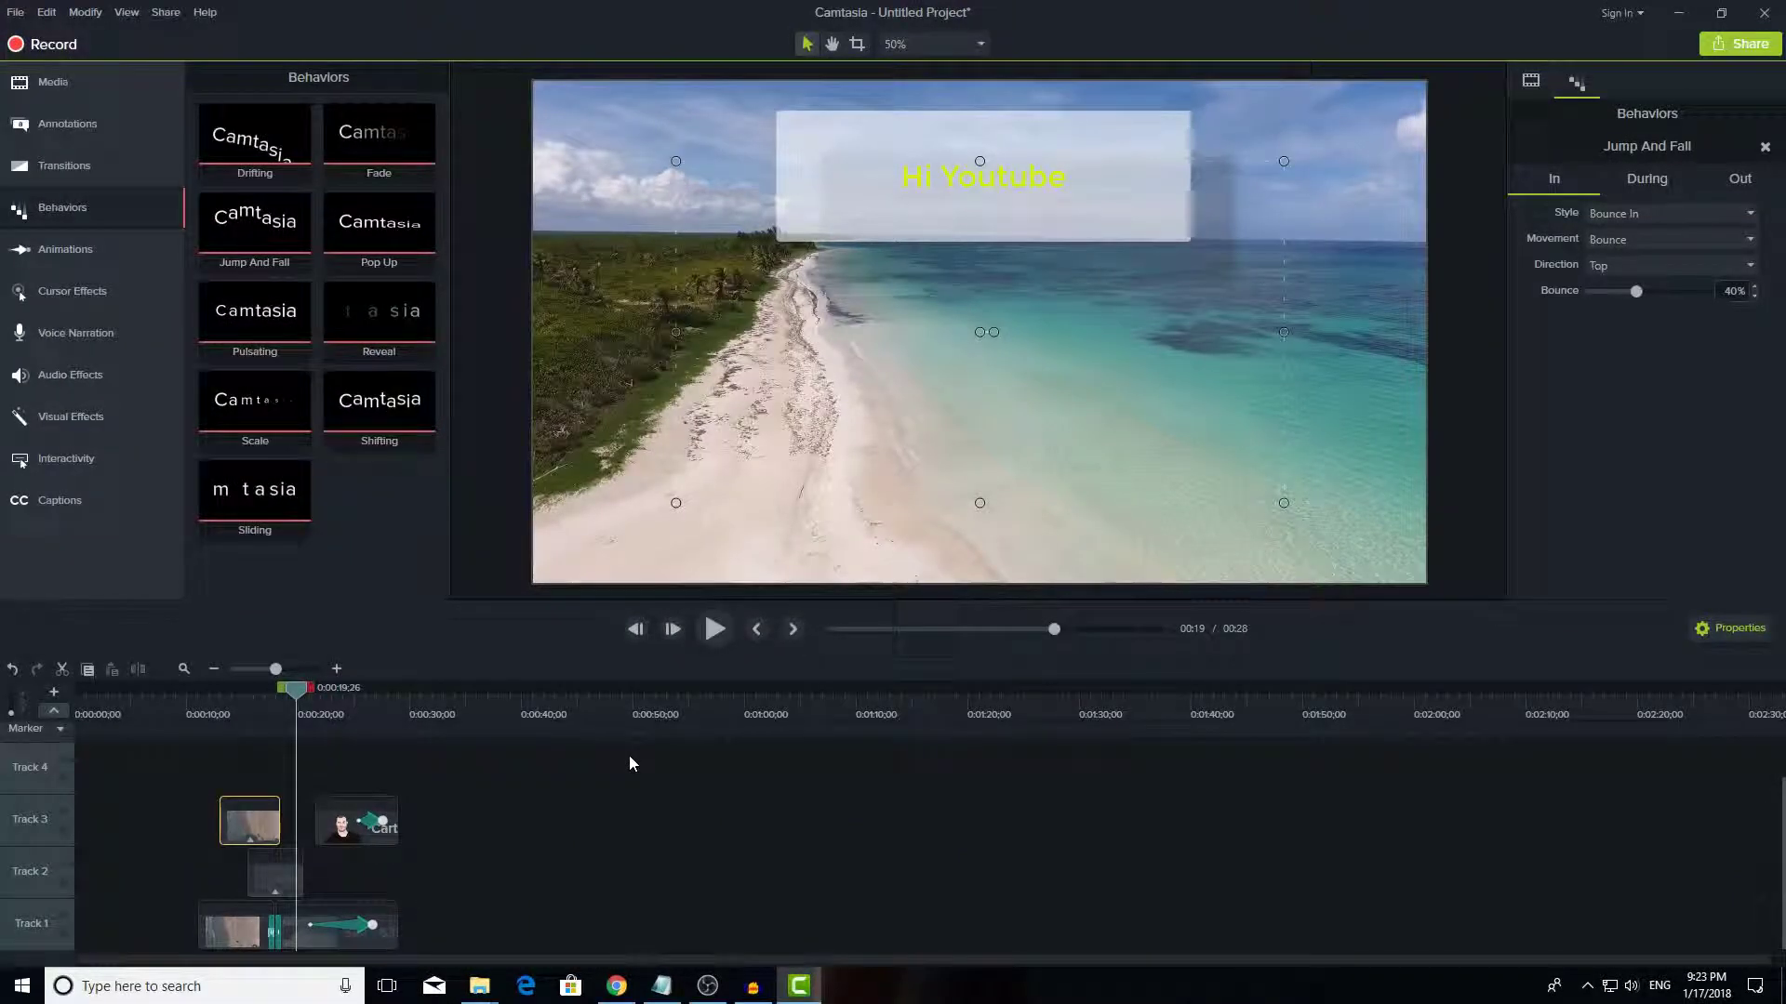
# Step: Show the audio effects and examine the audio options available for the Track 1 video clips
pyautogui.click(100, 374)
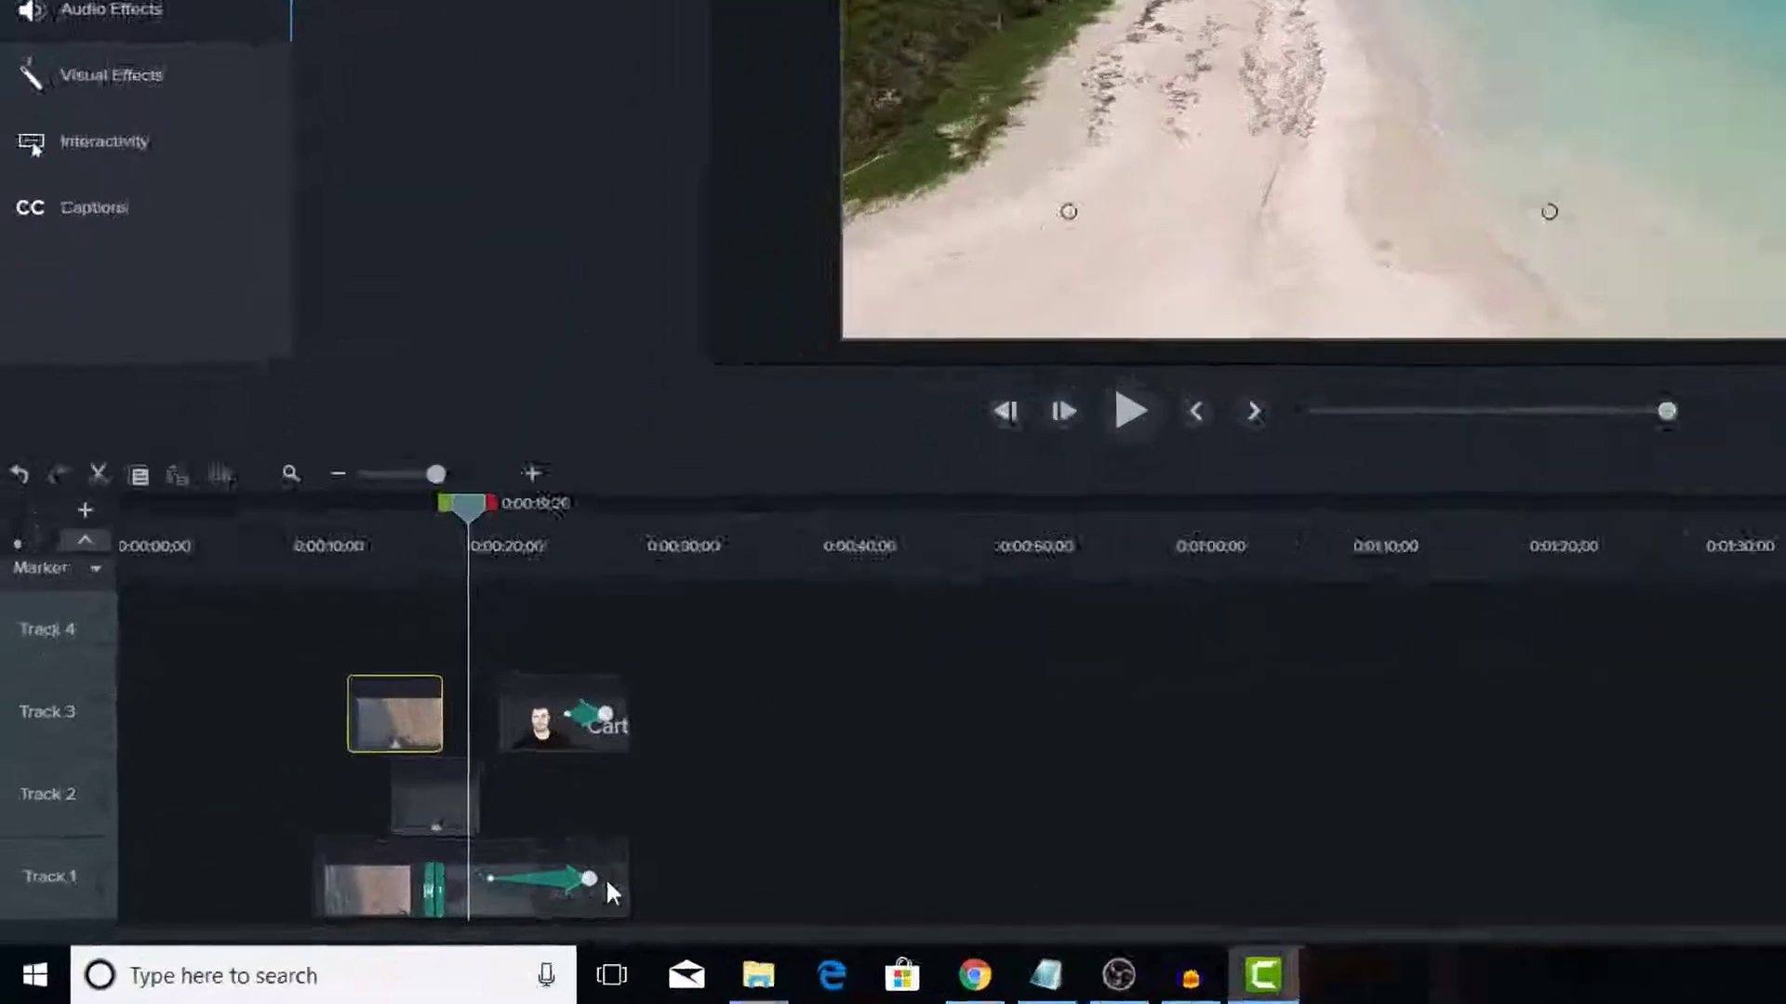
pyautogui.click(345, 935)
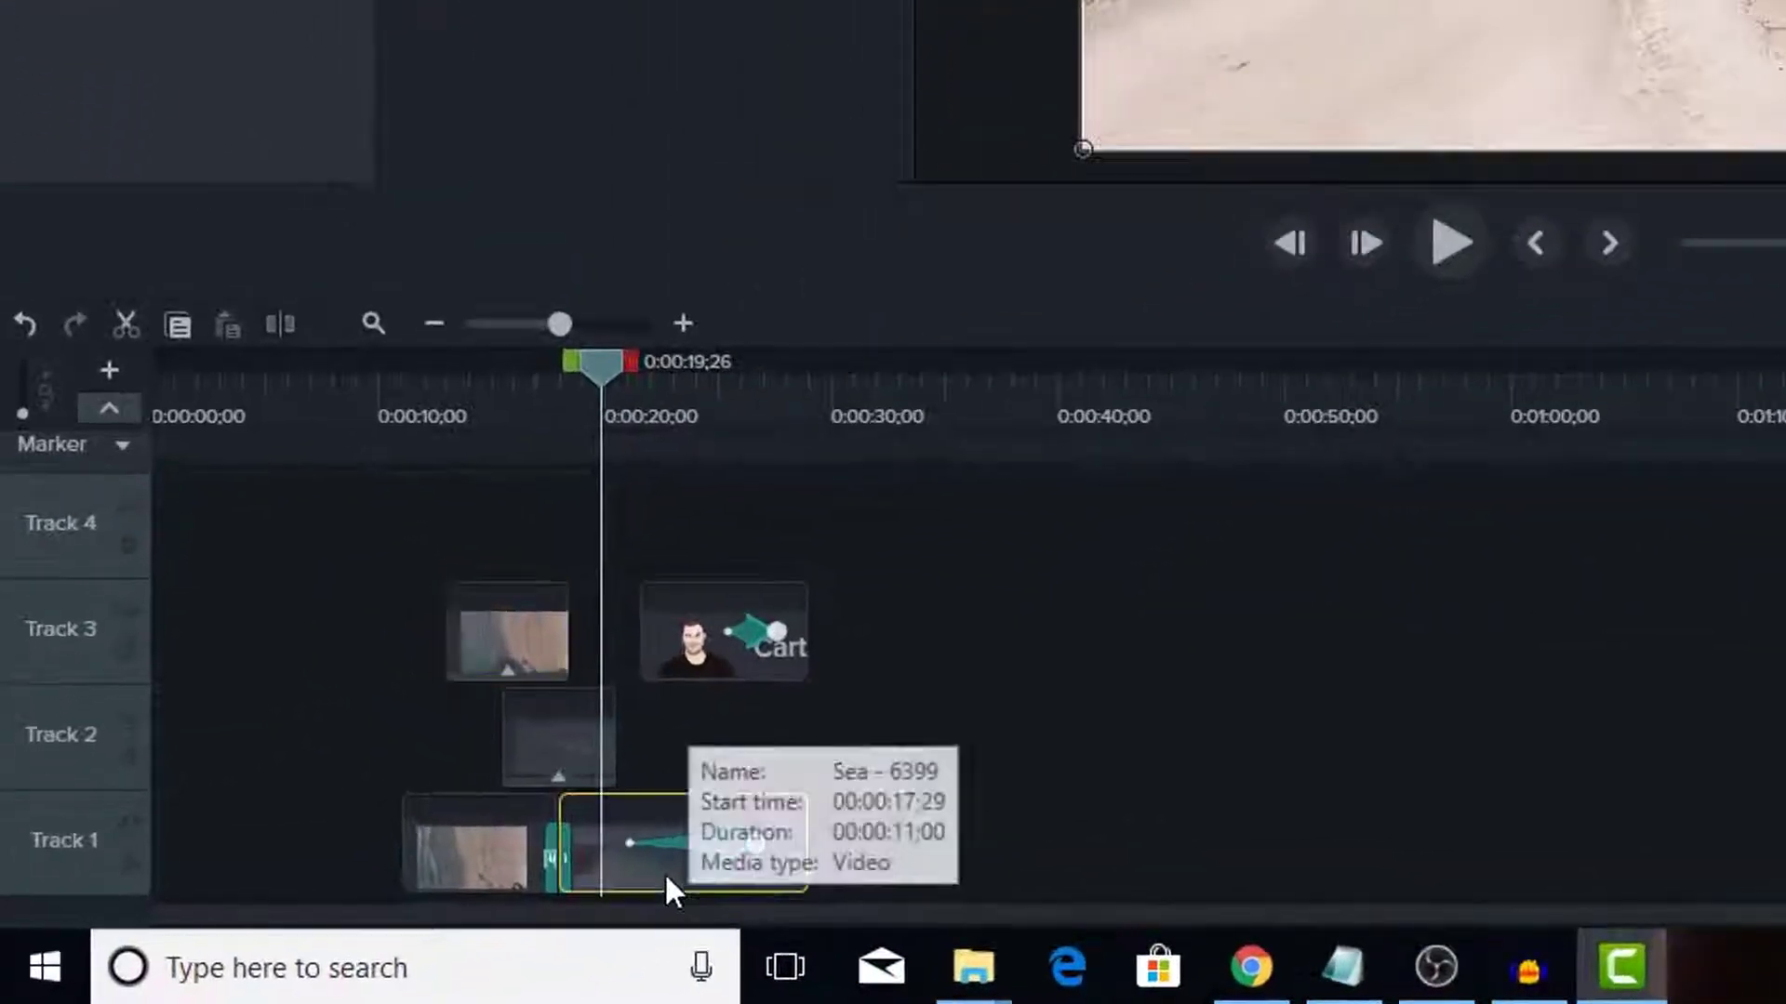
pyautogui.rightClick(463, 866)
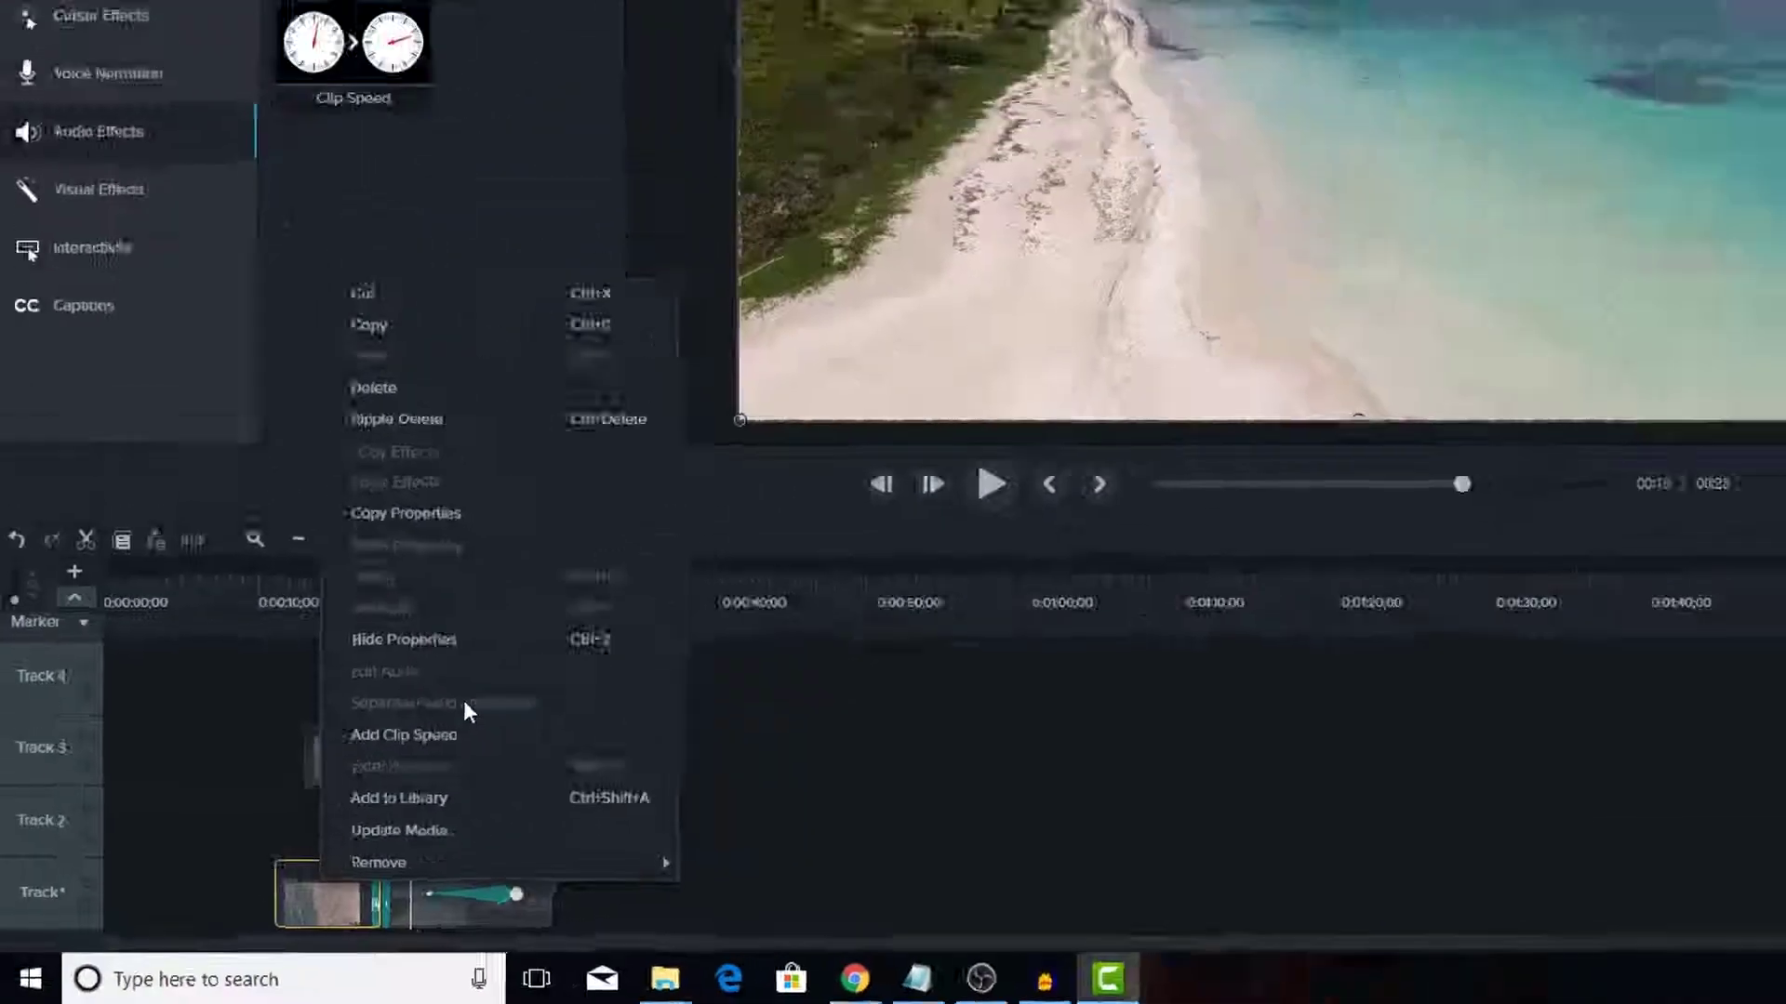
pyautogui.click(1321, 590)
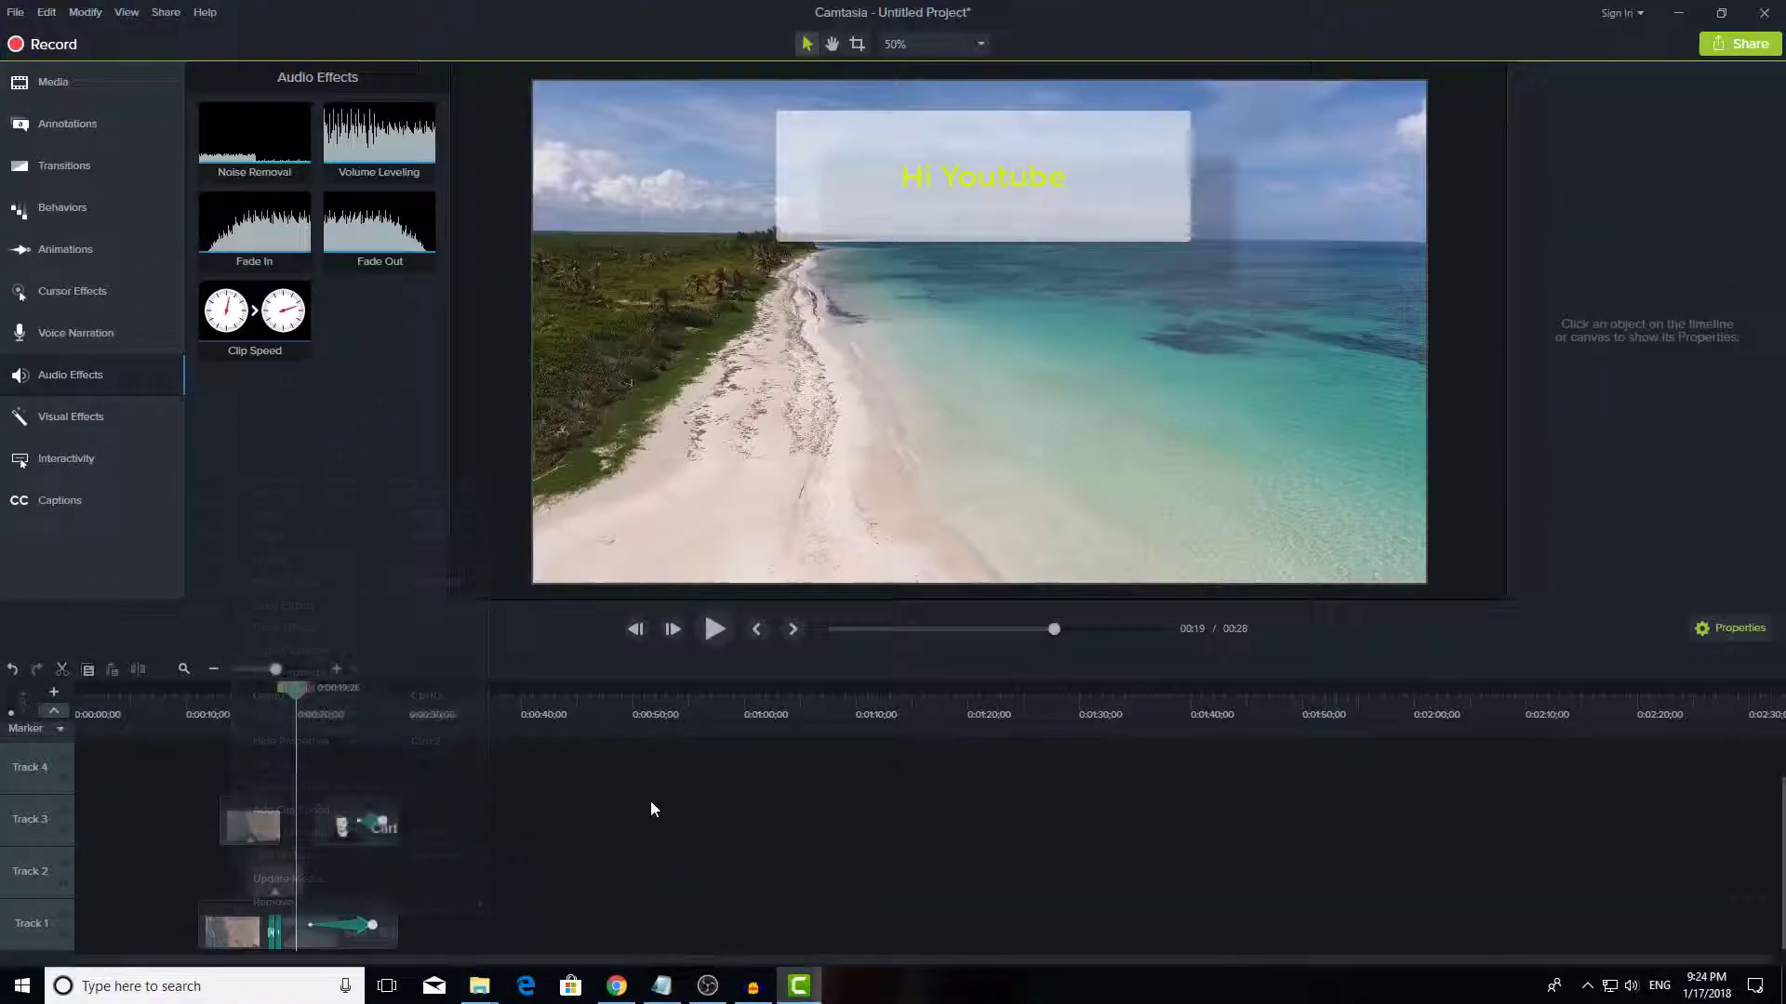
# Step: Switch to File Explorer and add the bcc-031814-you-can-reach-your-goals-895 audio file from the Entertainment folder to Track 4 of the Camtasia timeline
pyautogui.hotkey('alt', 'Tab')
pyautogui.click(480, 990)
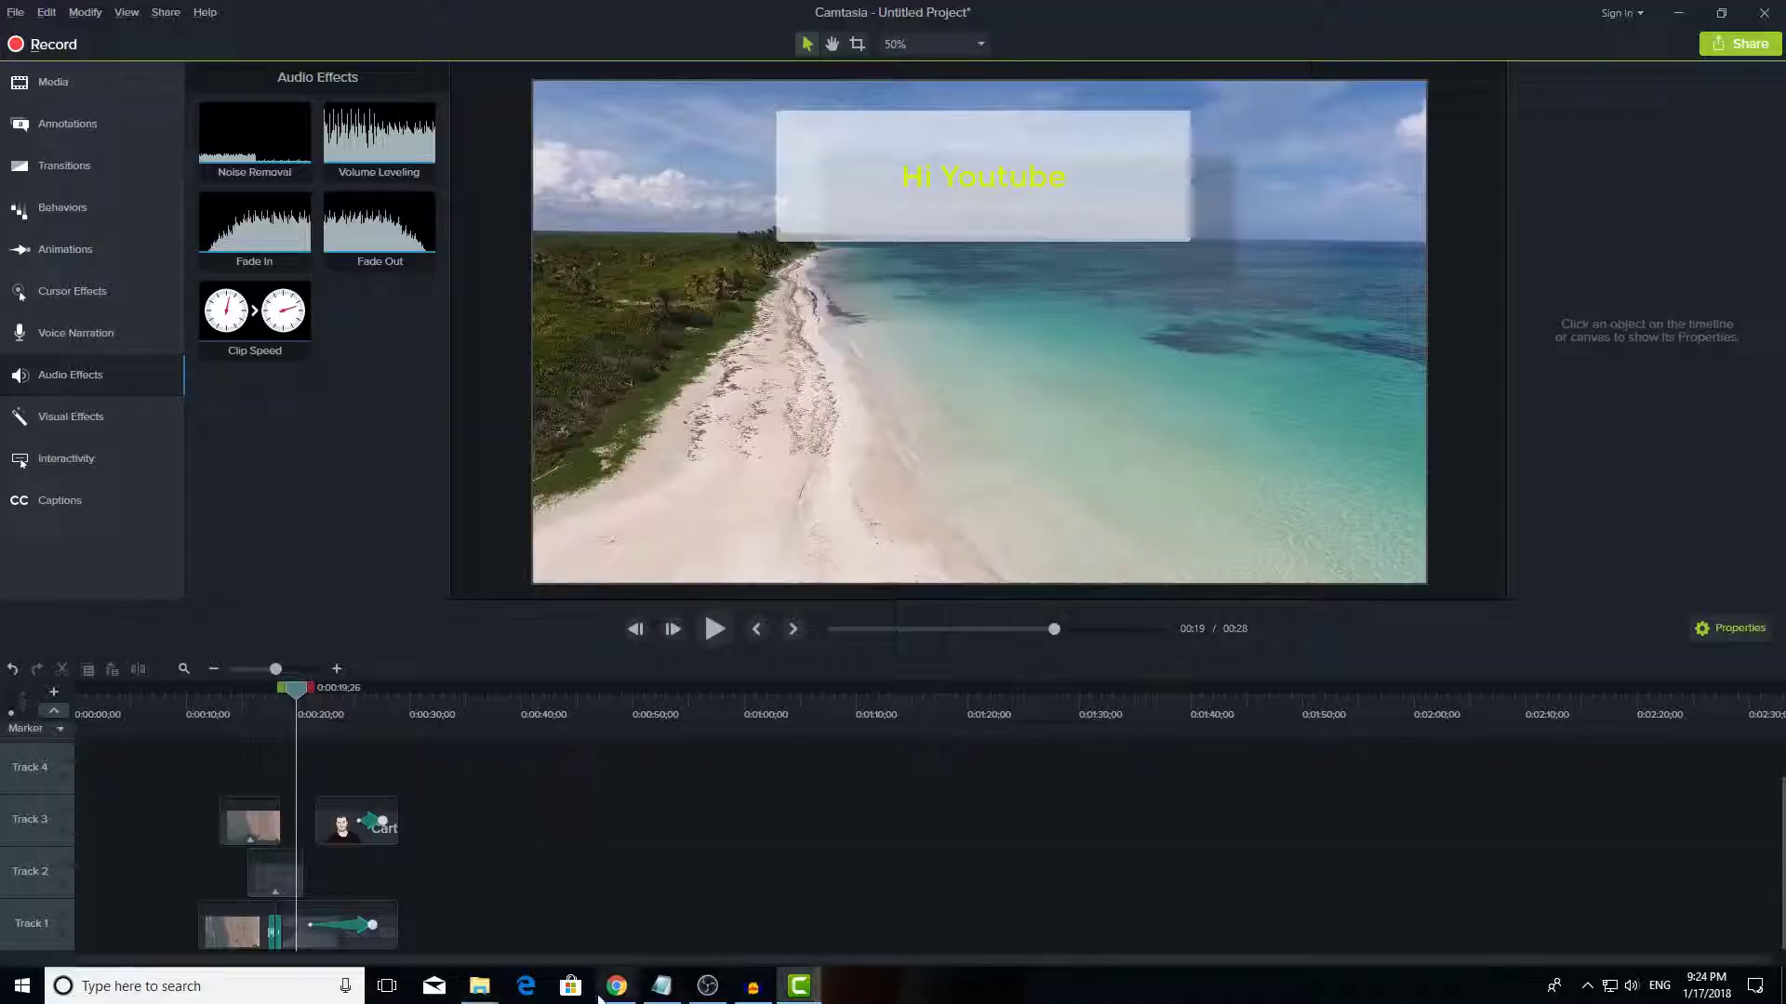
pyautogui.moveTo(481, 990)
pyautogui.moveTo(407, 902)
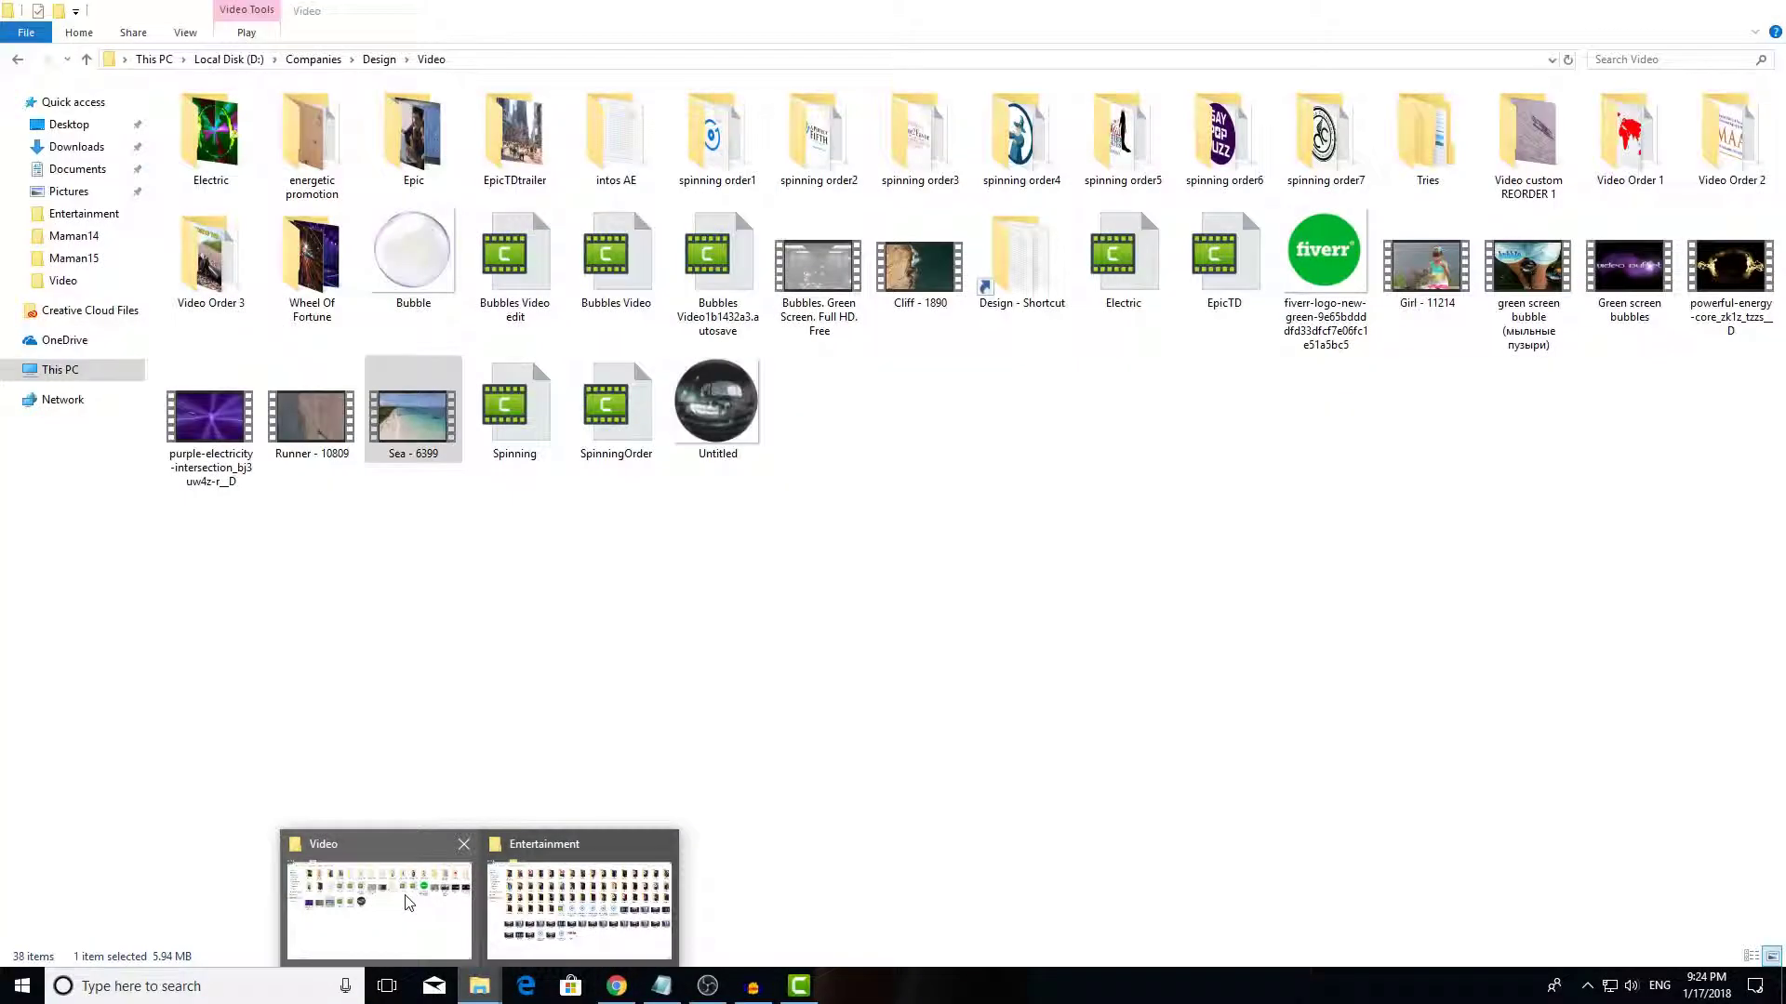
pyautogui.click(550, 889)
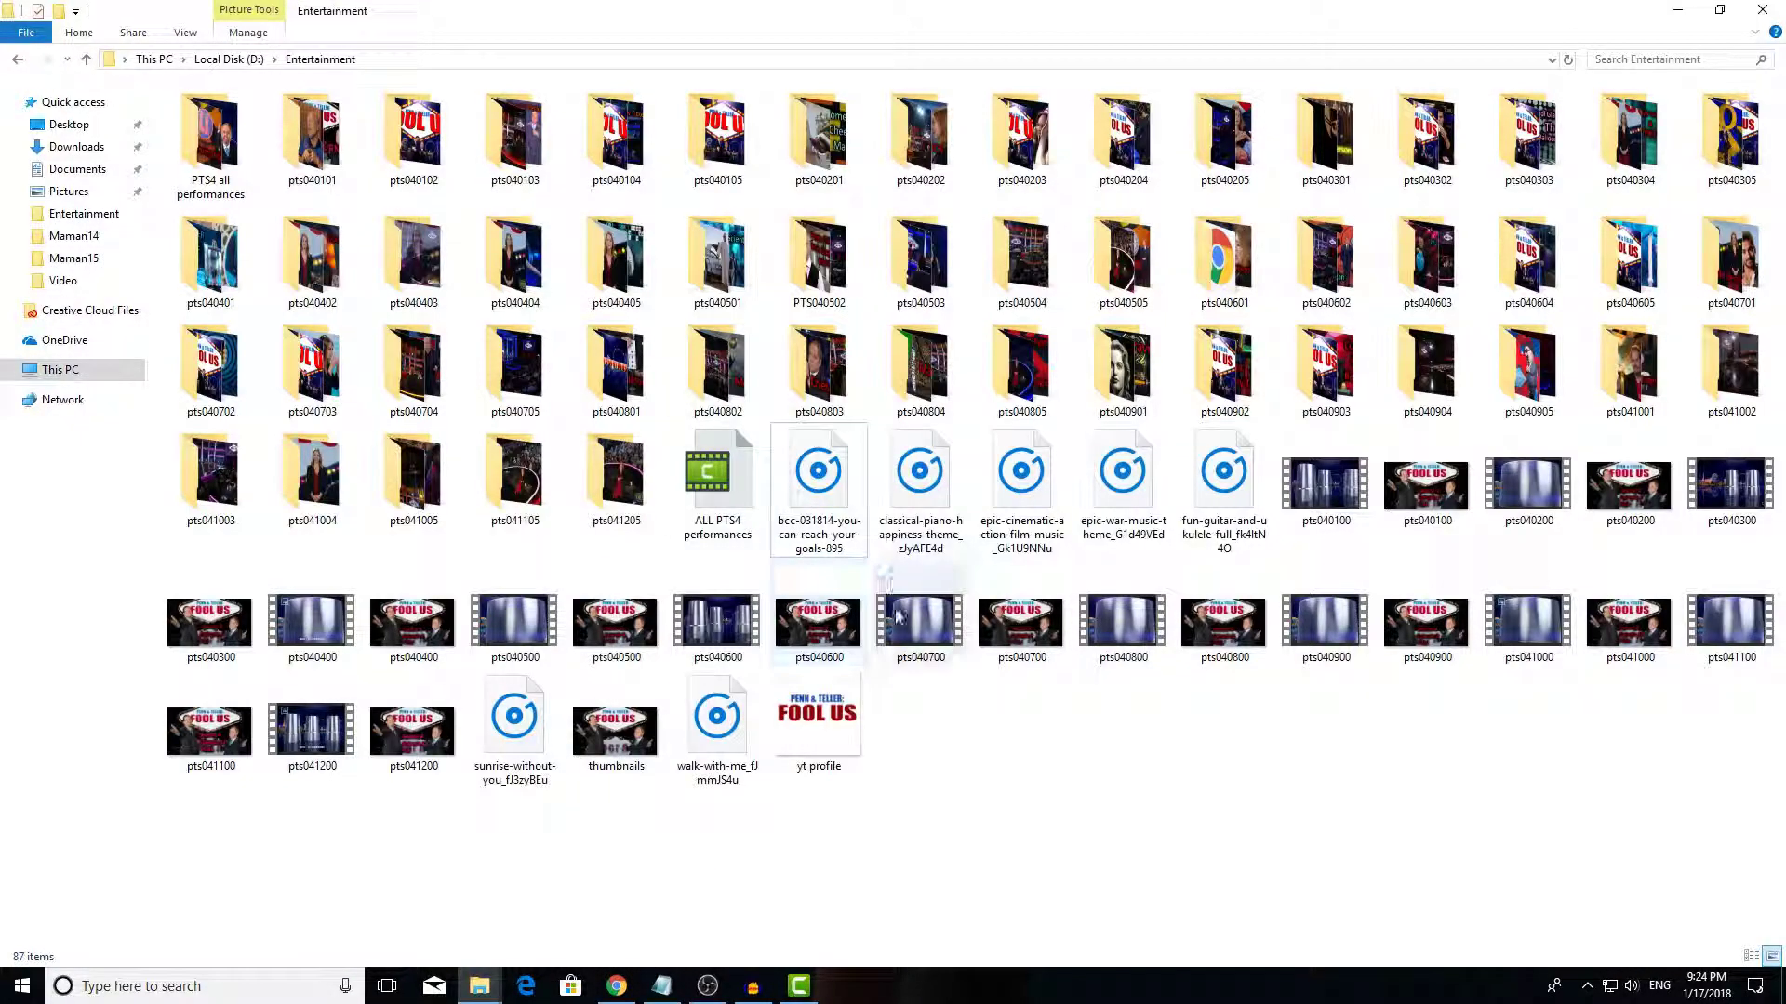
pyautogui.moveTo(818, 479)
pyautogui.mouseDown()
pyautogui.moveTo(718, 960)
pyautogui.moveTo(796, 984)
pyautogui.moveTo(478, 944)
pyautogui.moveTo(285, 786)
pyautogui.mouseUp()
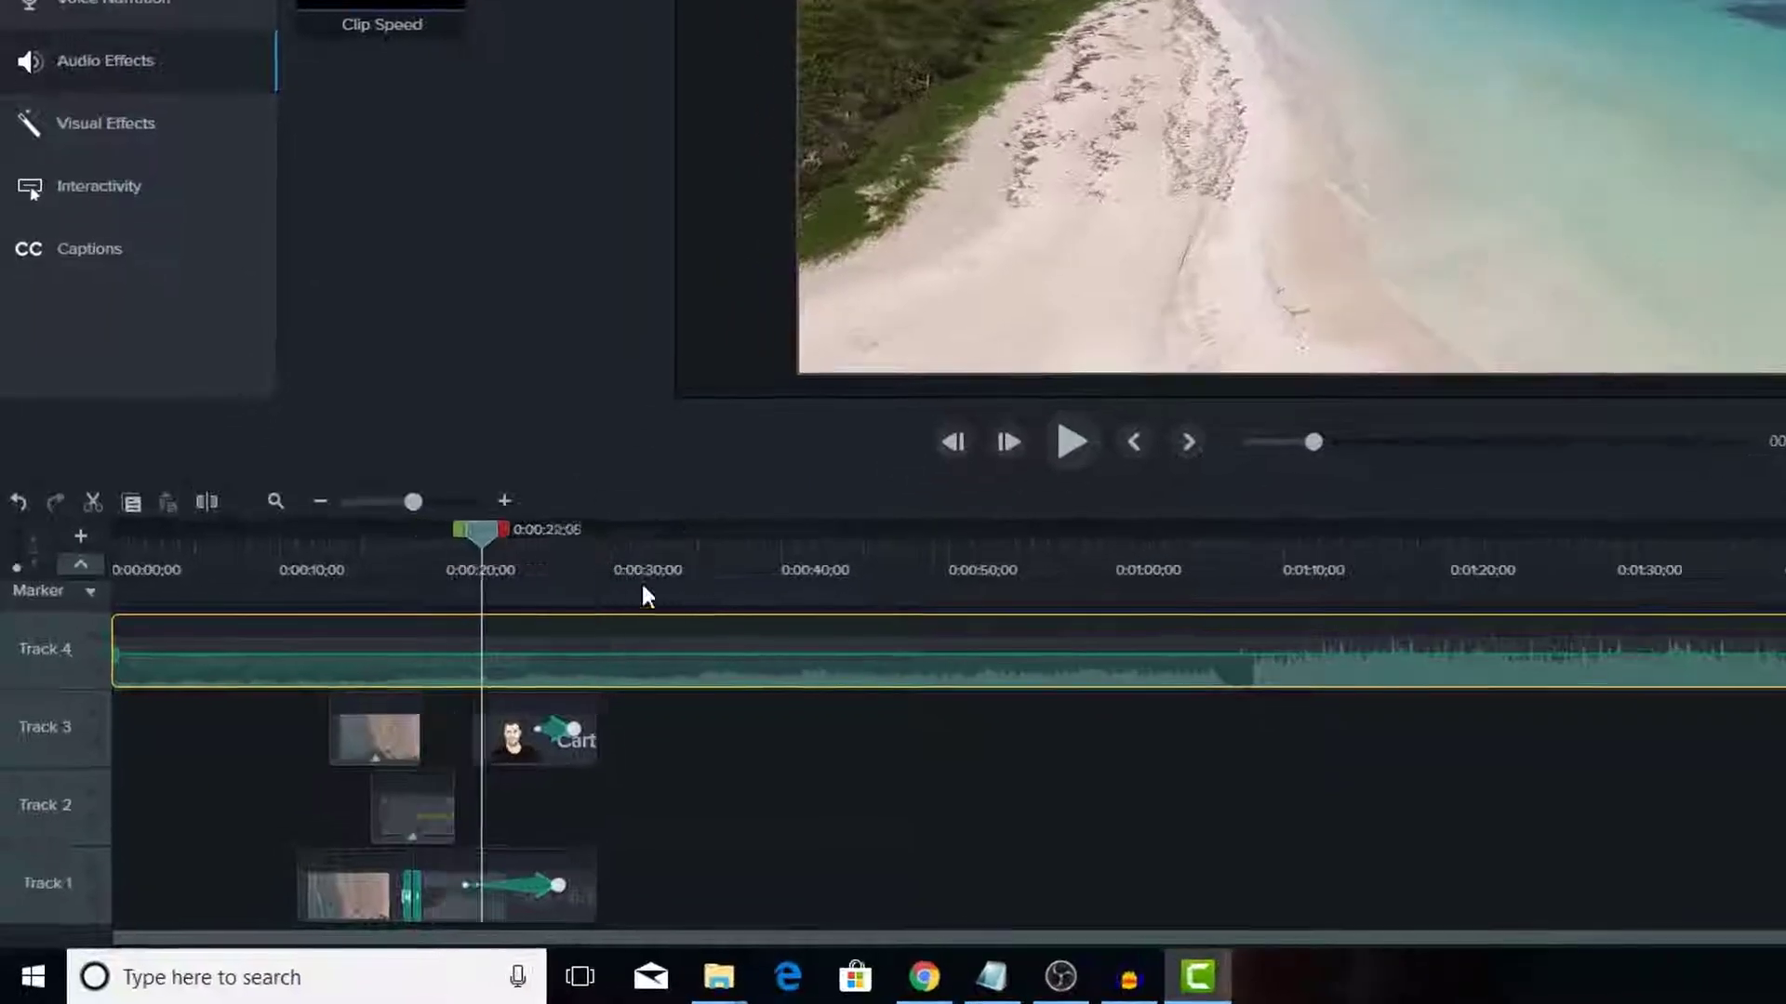
# Step: Split the Track 4 music at 0:00:10;26, delete the part before it, and preview the playback
pyautogui.click(193, 735)
pyautogui.click(291, 612)
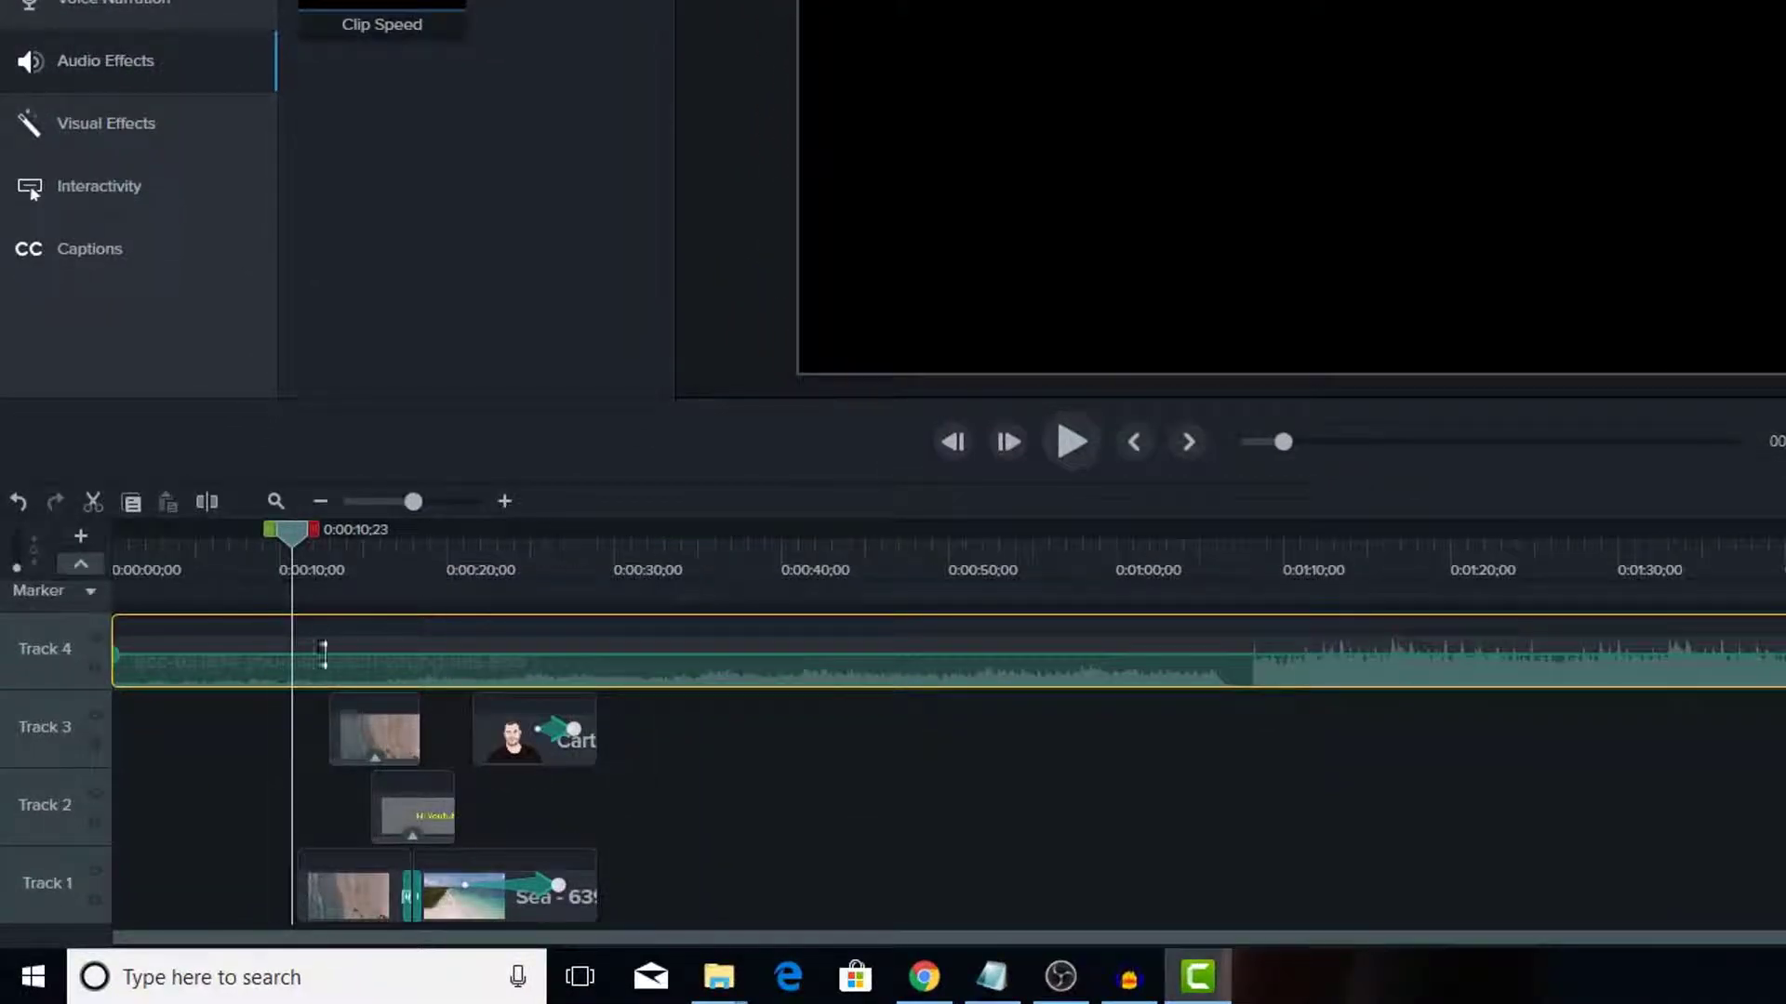
pyautogui.click(283, 535)
pyautogui.press('s')
pyautogui.click(254, 667)
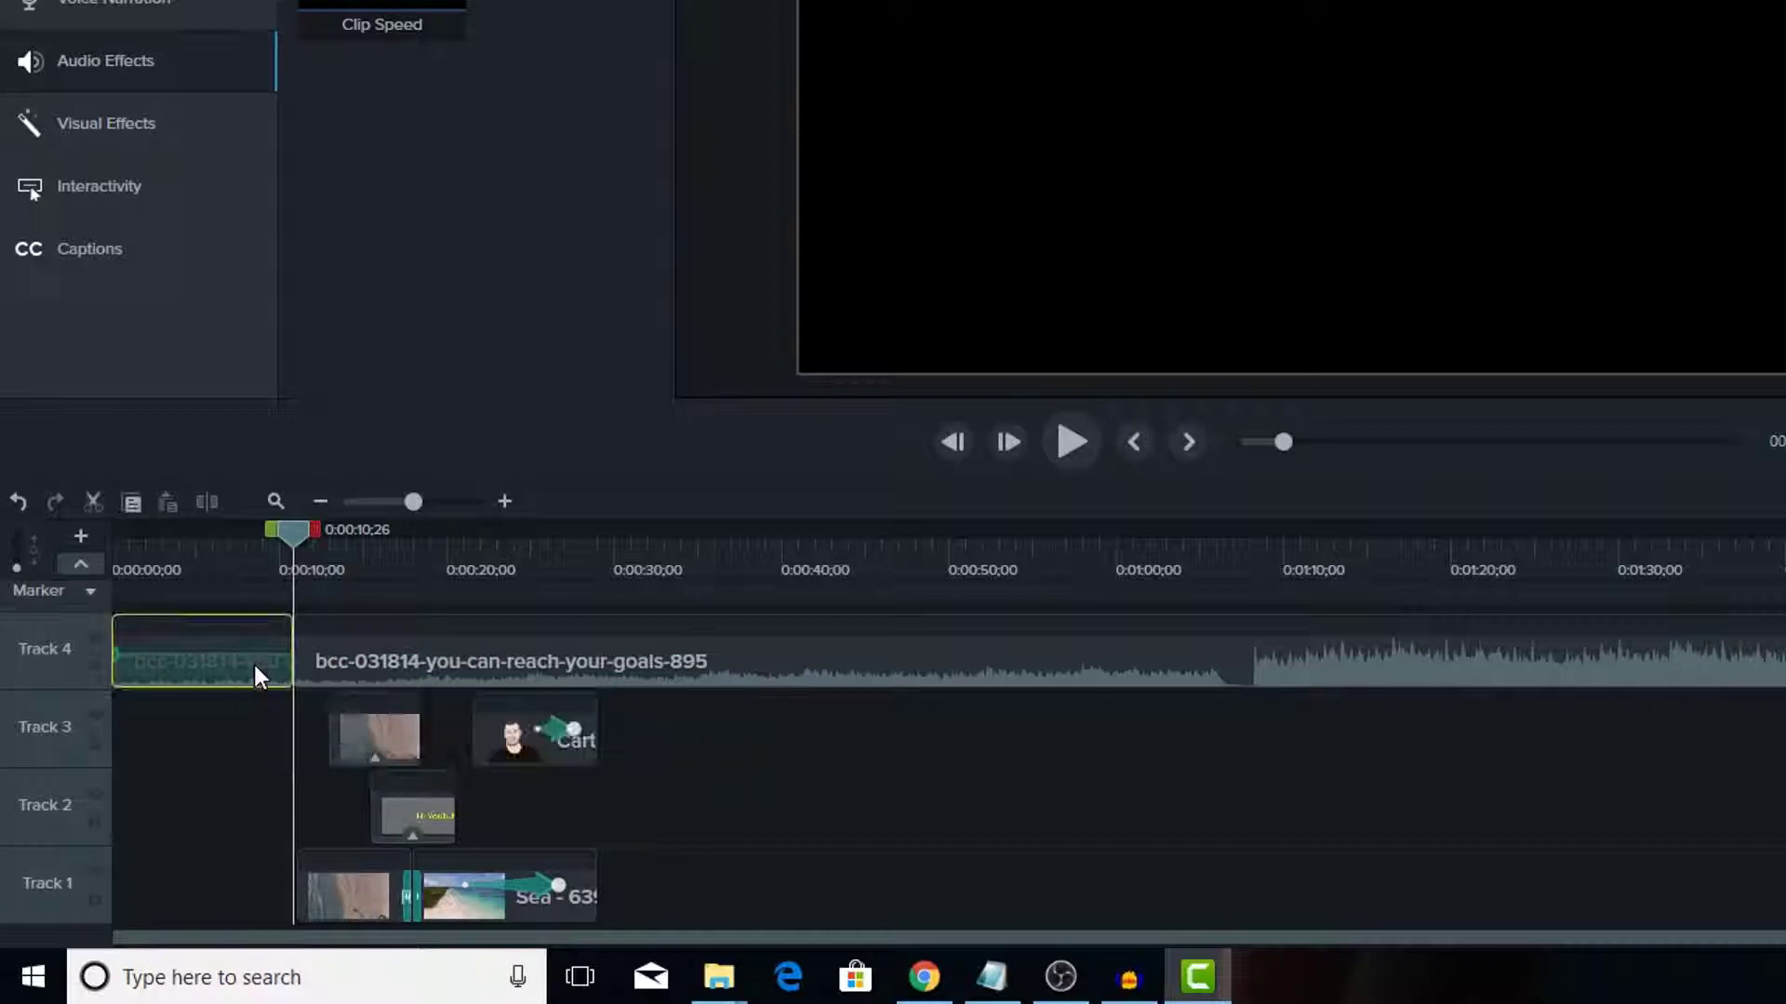
pyautogui.press('Delete')
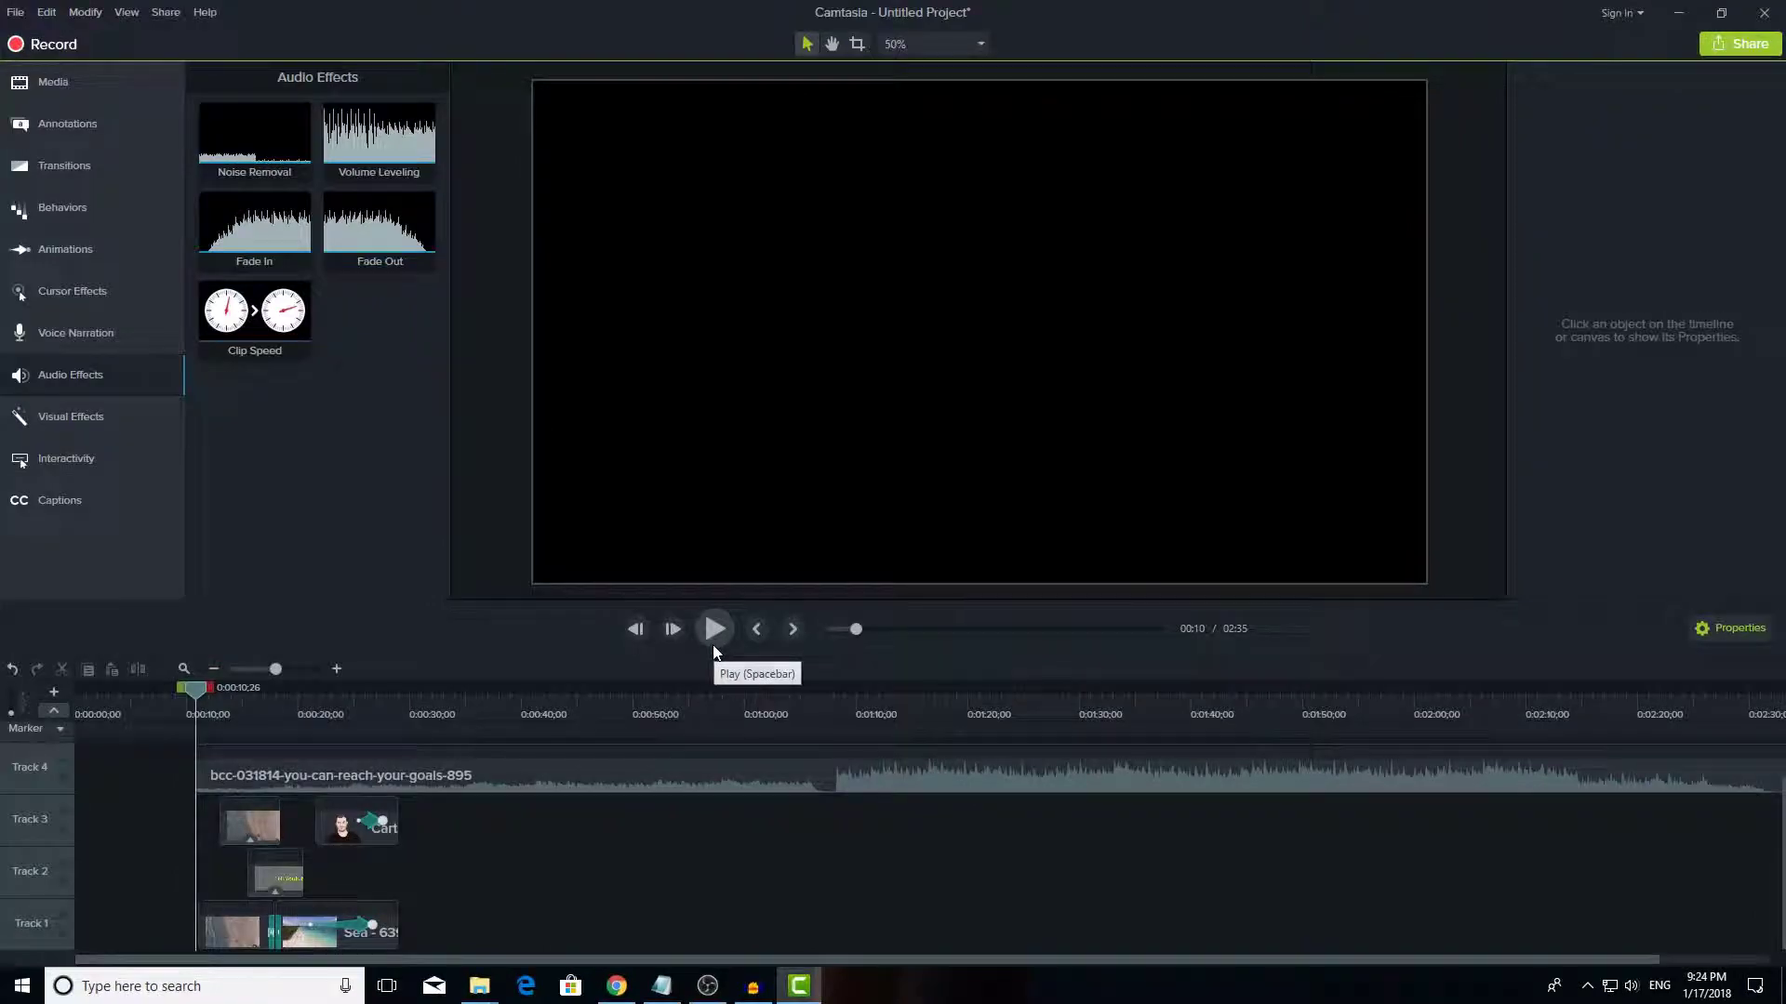
pyautogui.click(715, 644)
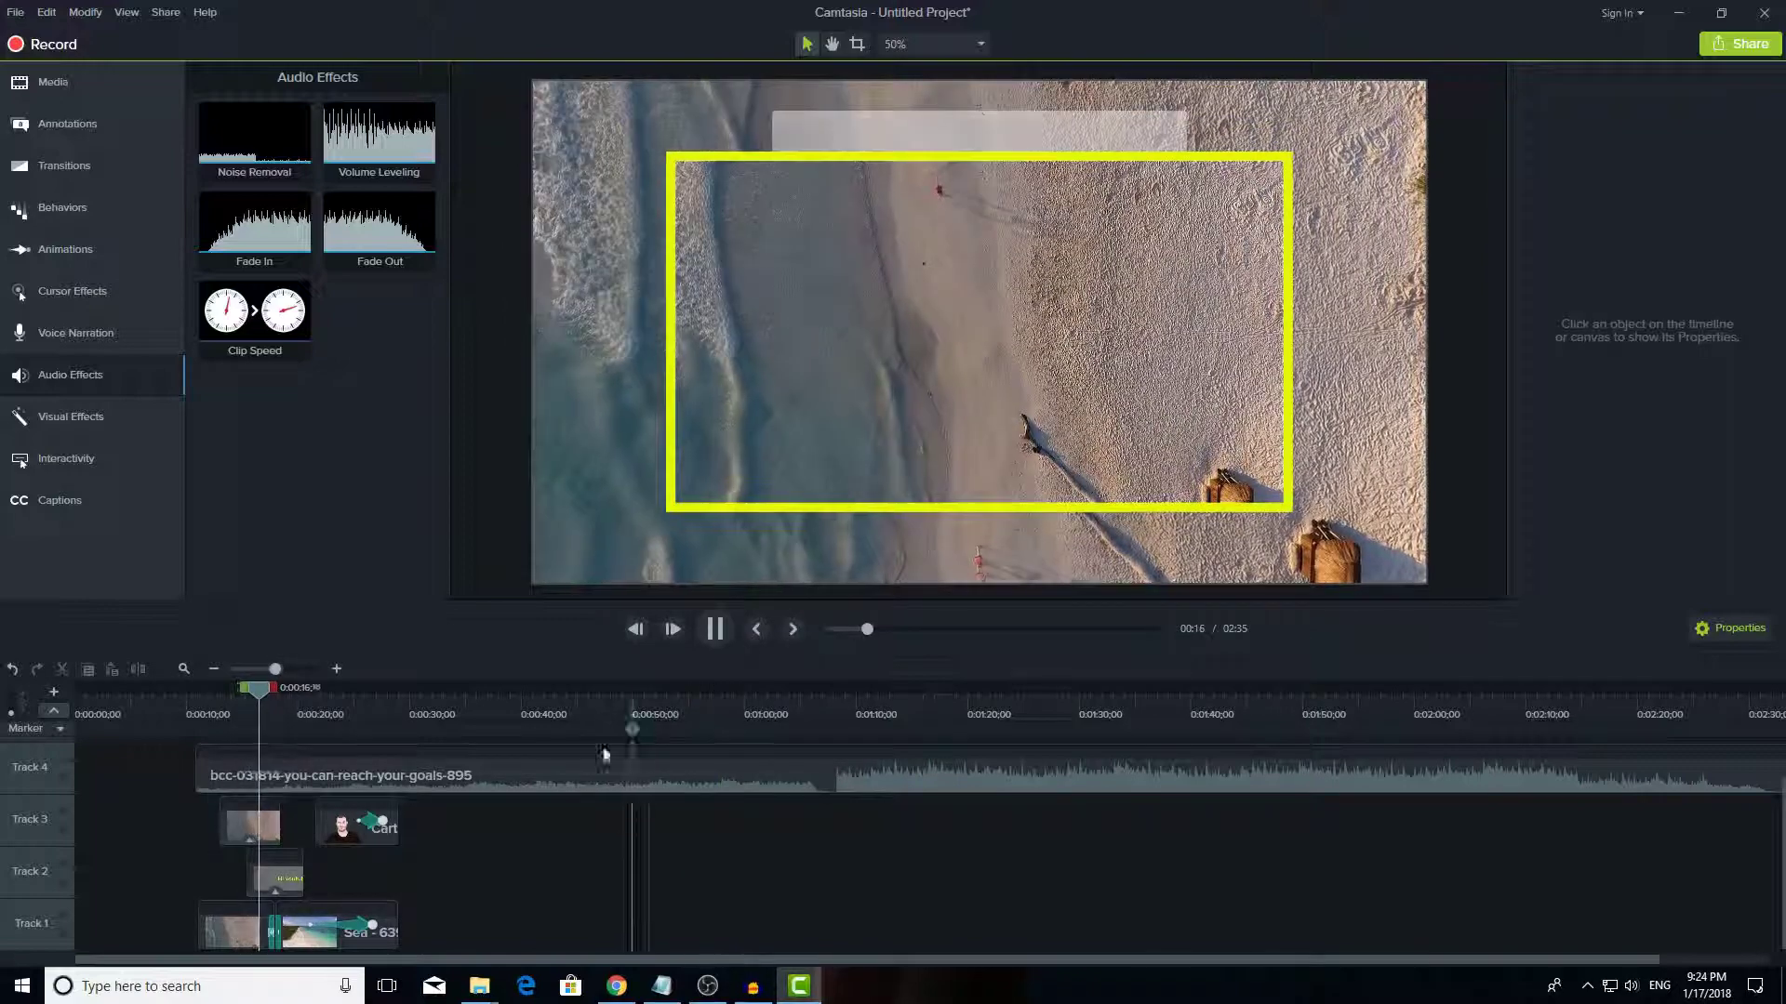
pyautogui.click(715, 630)
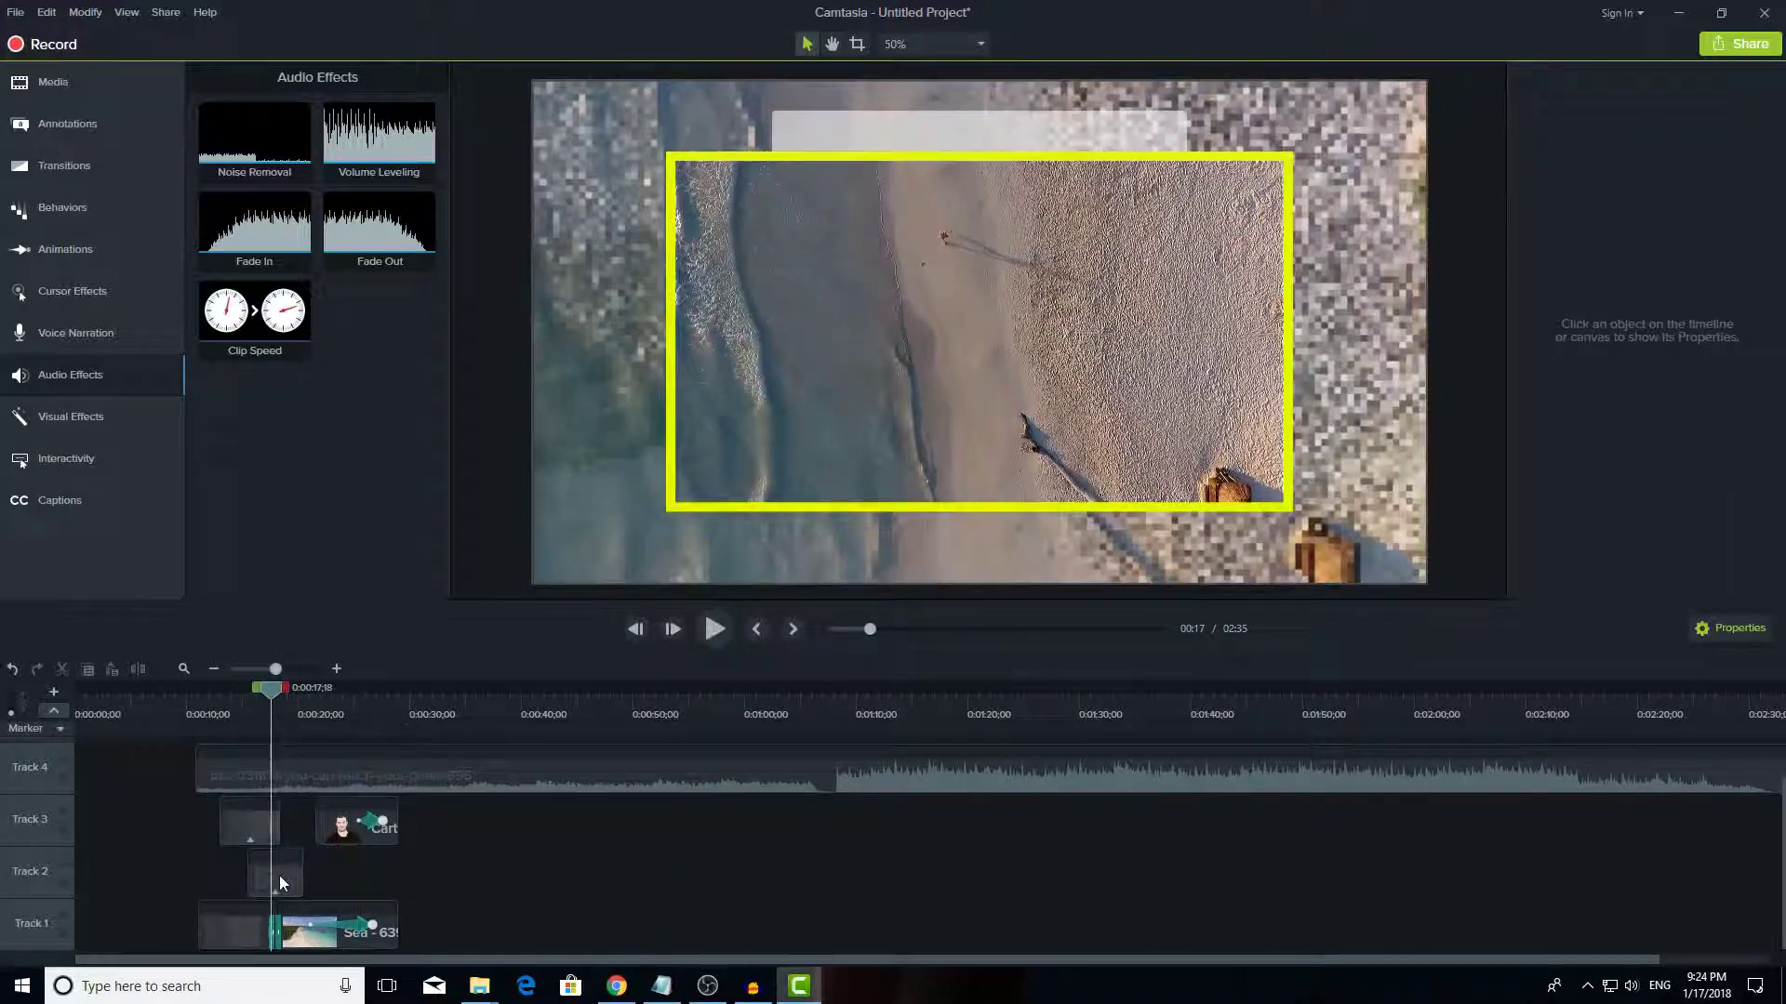
# Step: Move the Hi Youtube callout from Track 2 to a new Track 5 above the music and preview it from about 11 seconds
pyautogui.moveTo(279, 875); pyautogui.dragTo(284, 744)
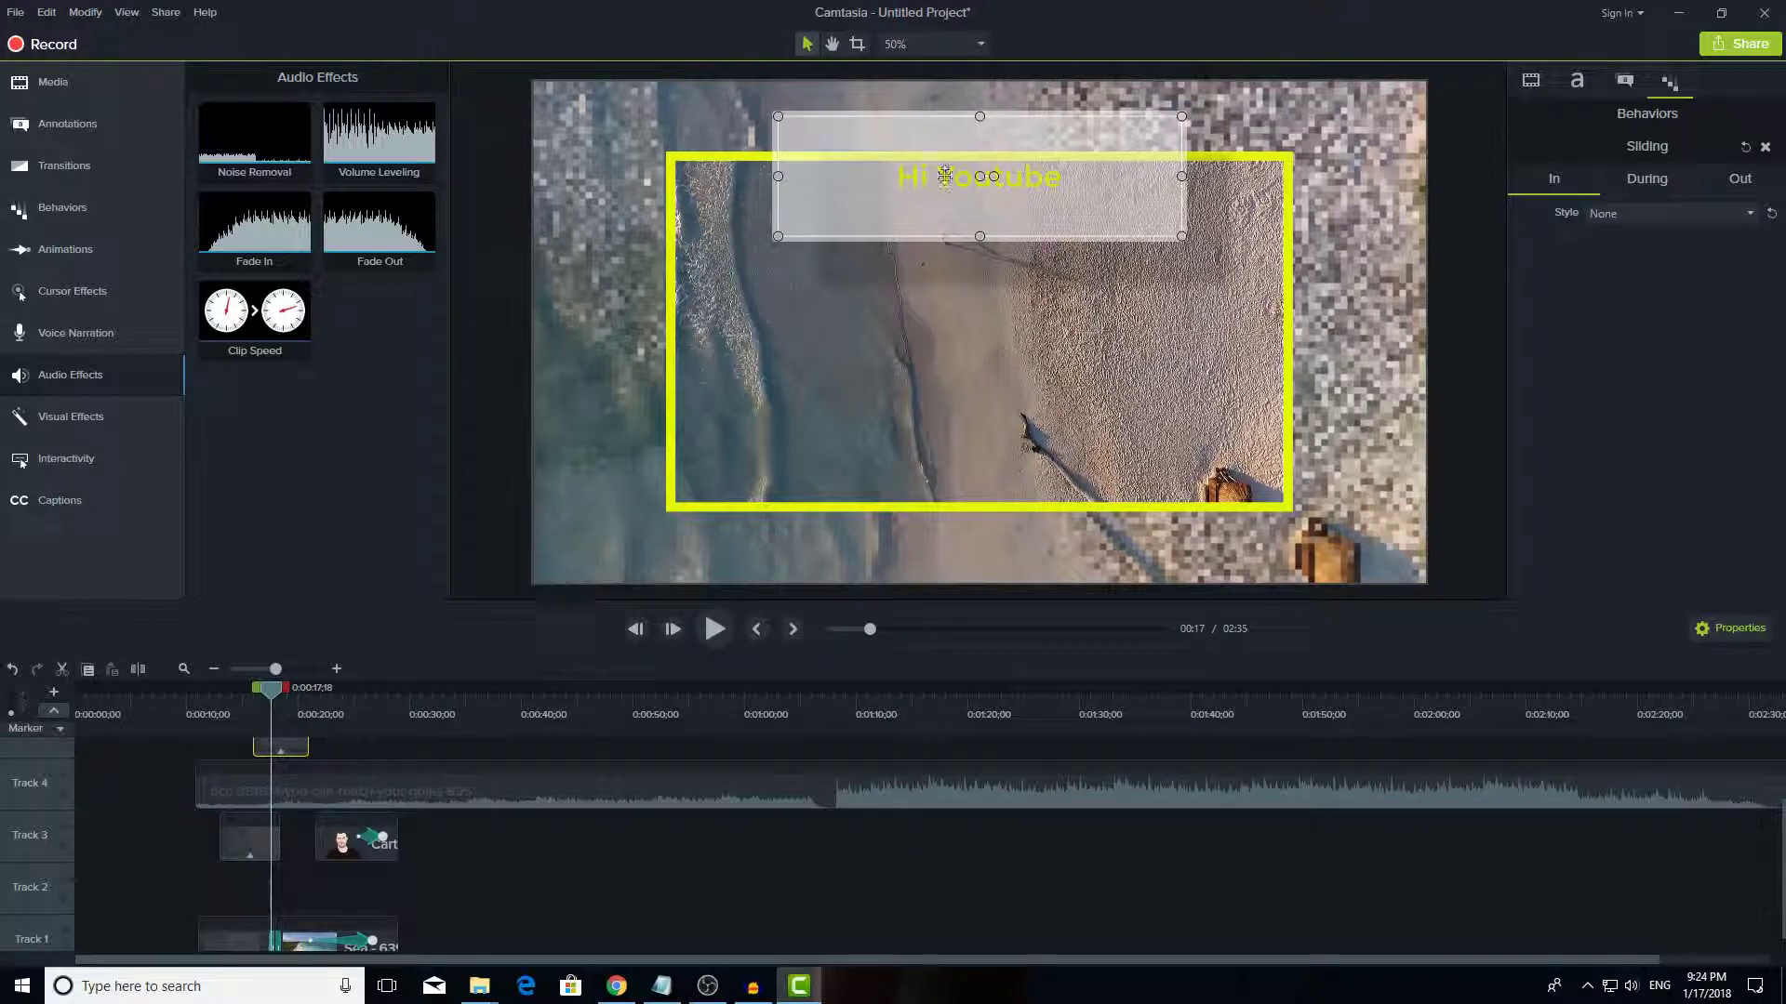
pyautogui.click(207, 707)
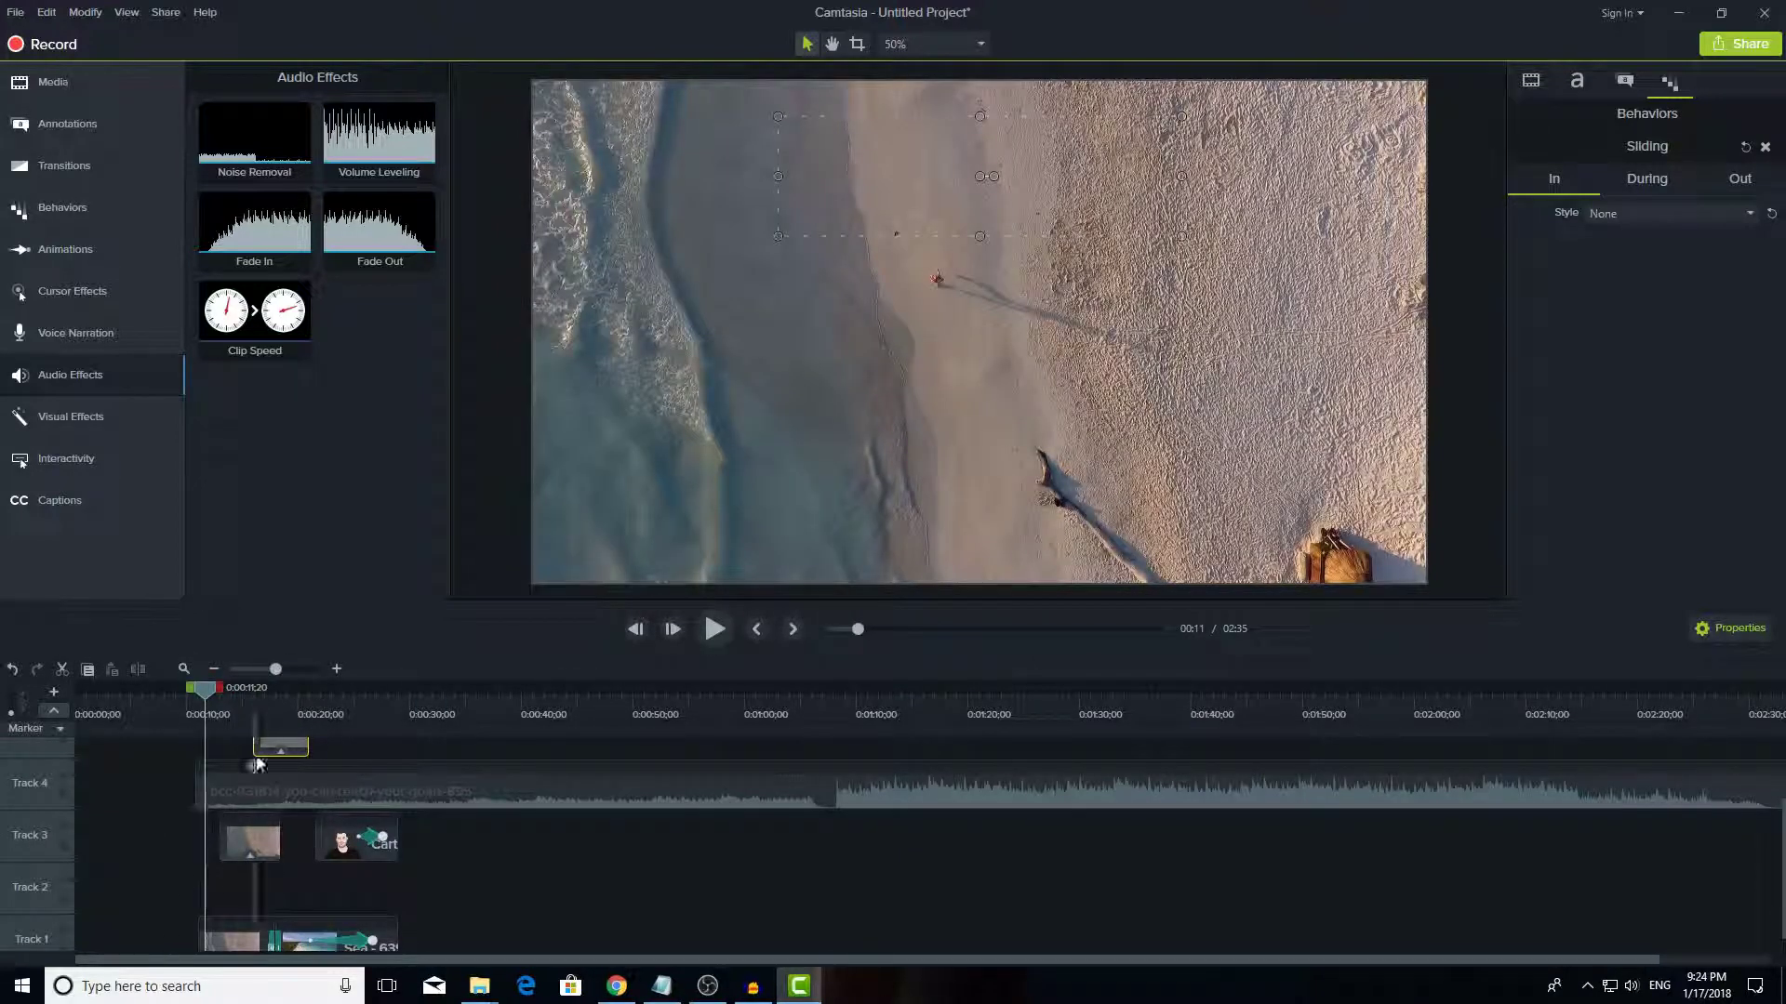
pyautogui.scroll(2, 257, 764)
pyautogui.scroll(-3, 400, 884)
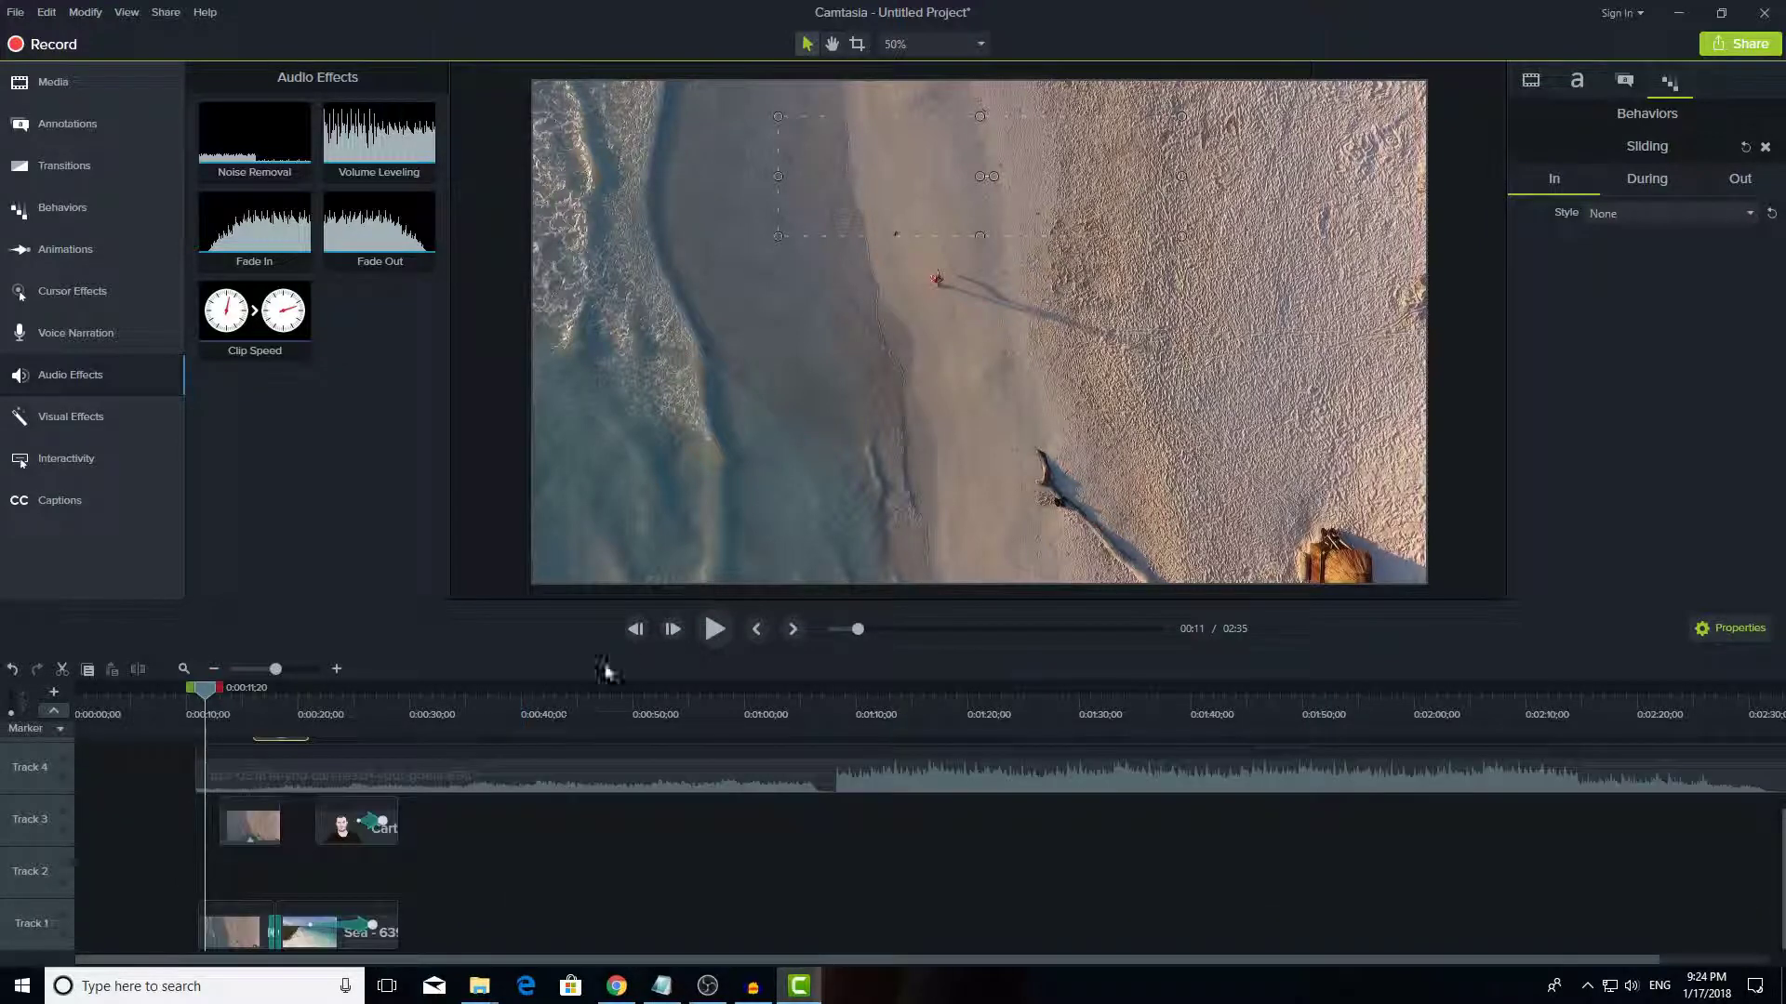
pyautogui.scroll(2, 309, 853)
pyautogui.scroll(-2, 400, 837)
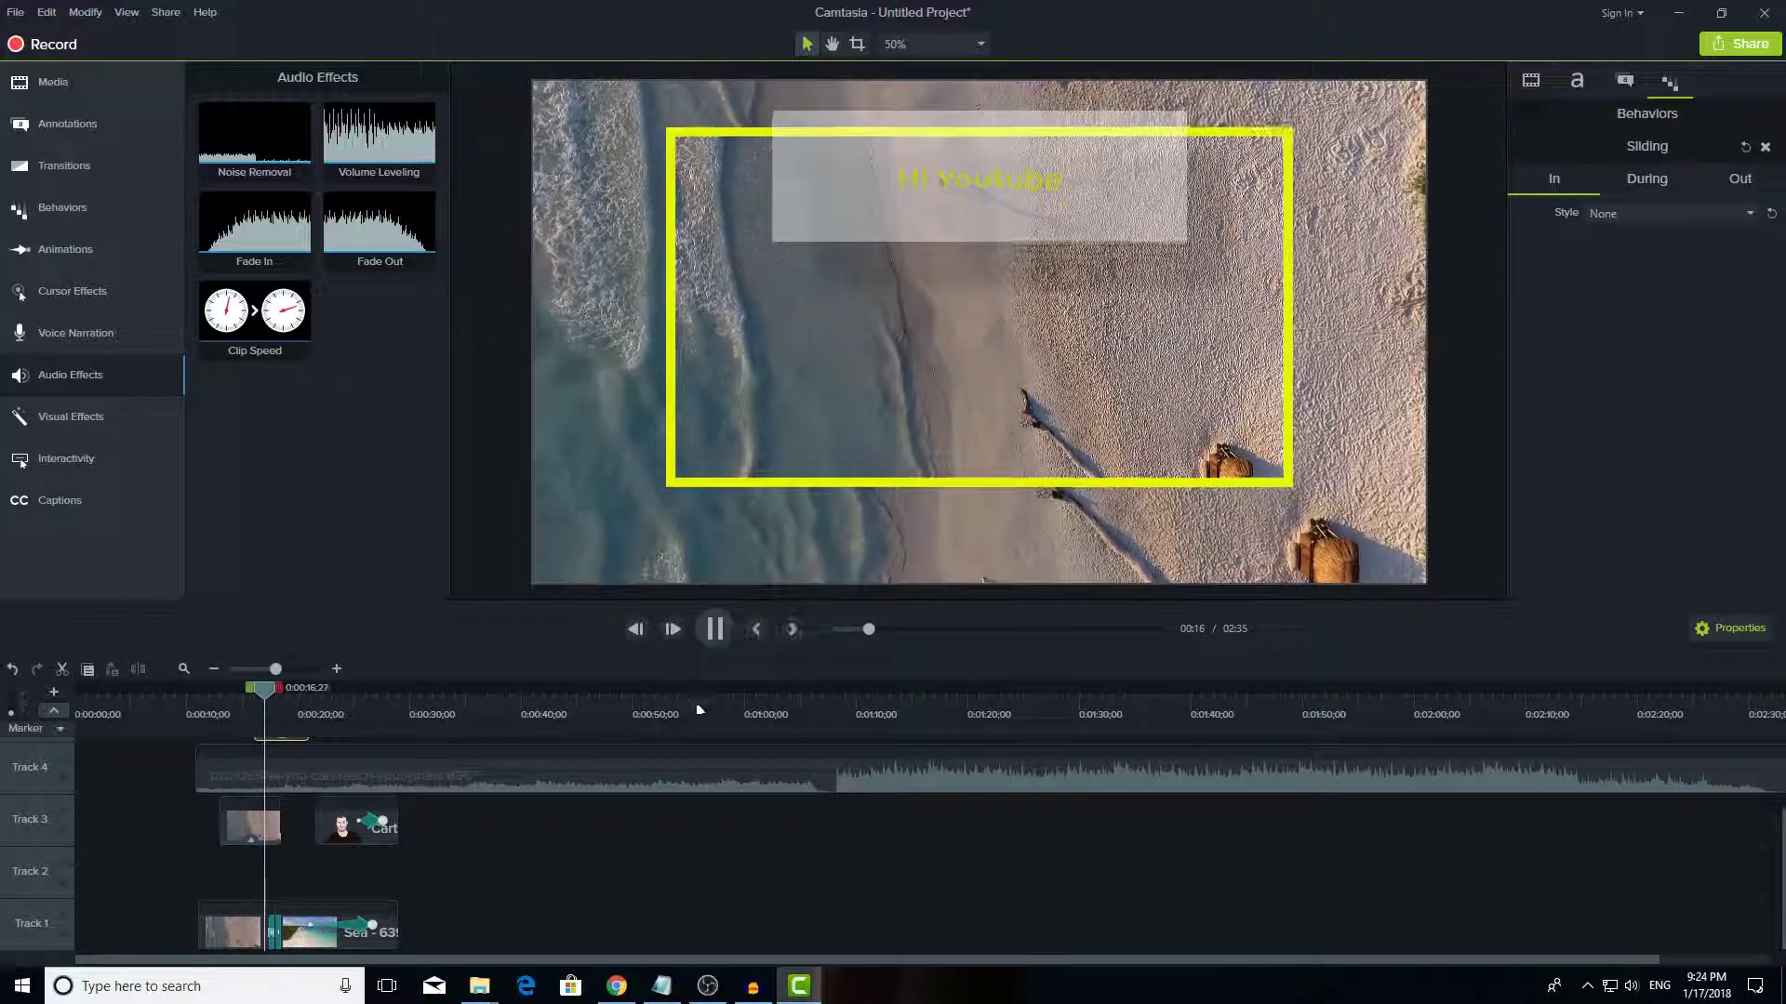
pyautogui.click(714, 629)
# Step: Replay the timeline from about 10 seconds to hear how the music starts
pyautogui.click(191, 712)
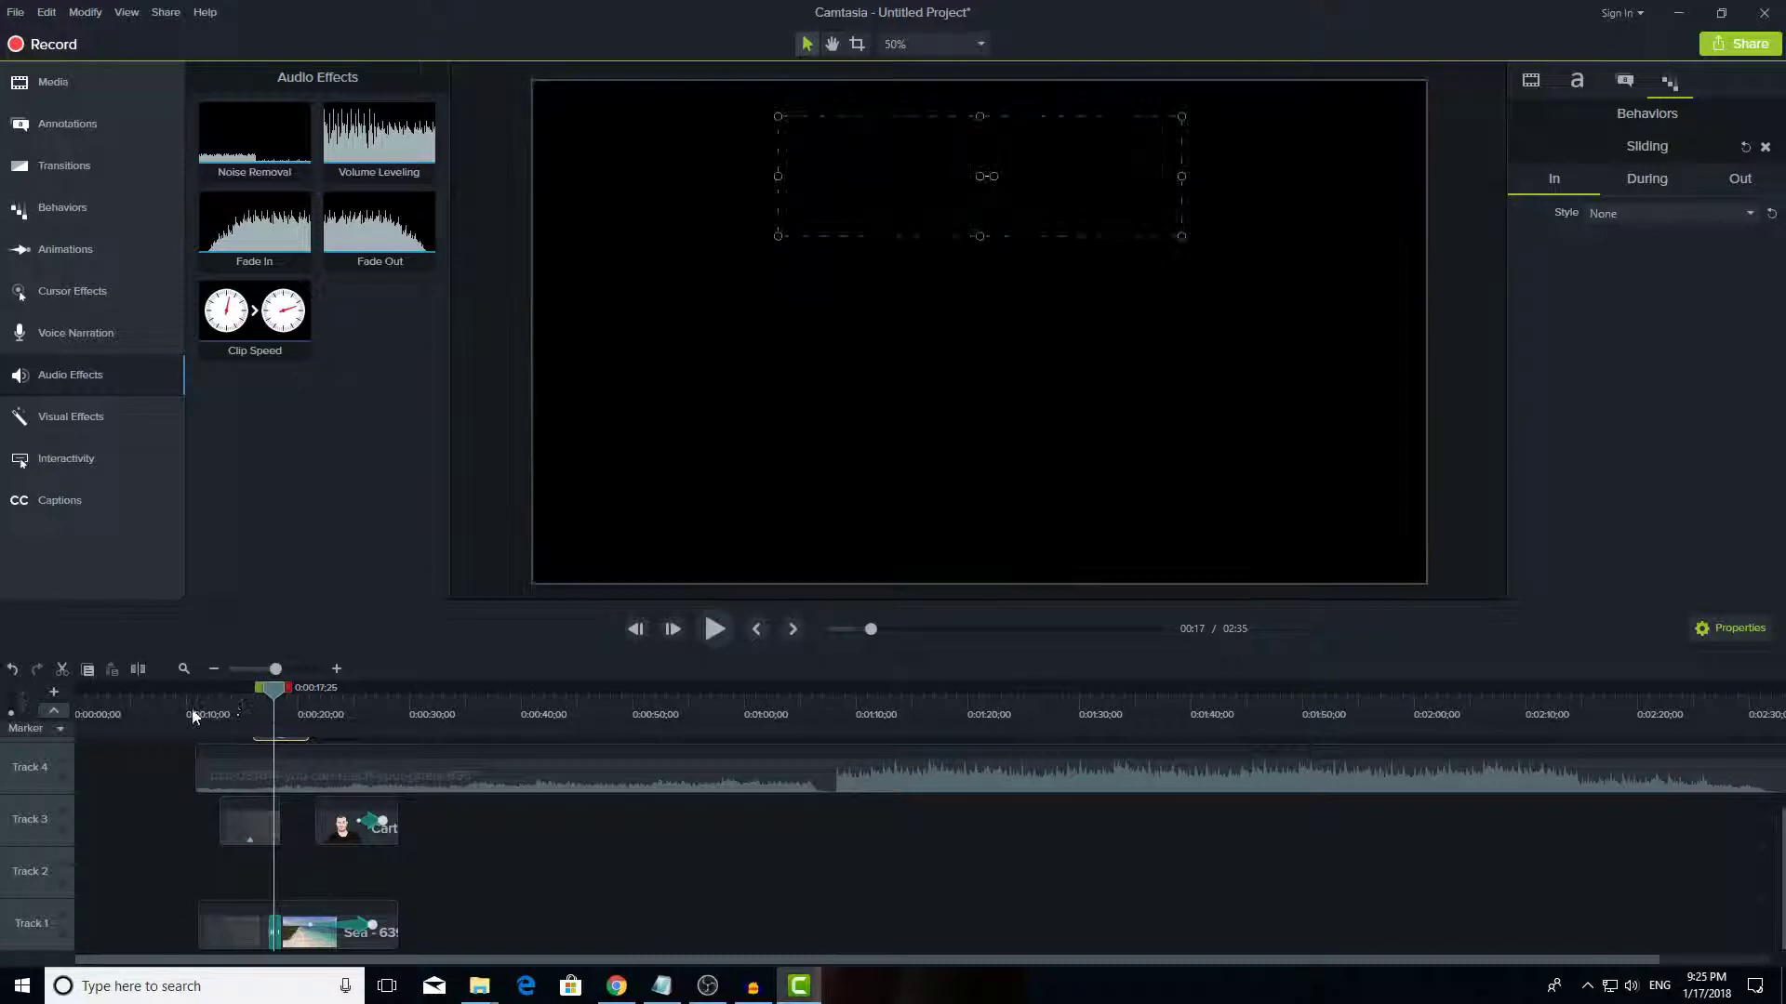
pyautogui.click(716, 633)
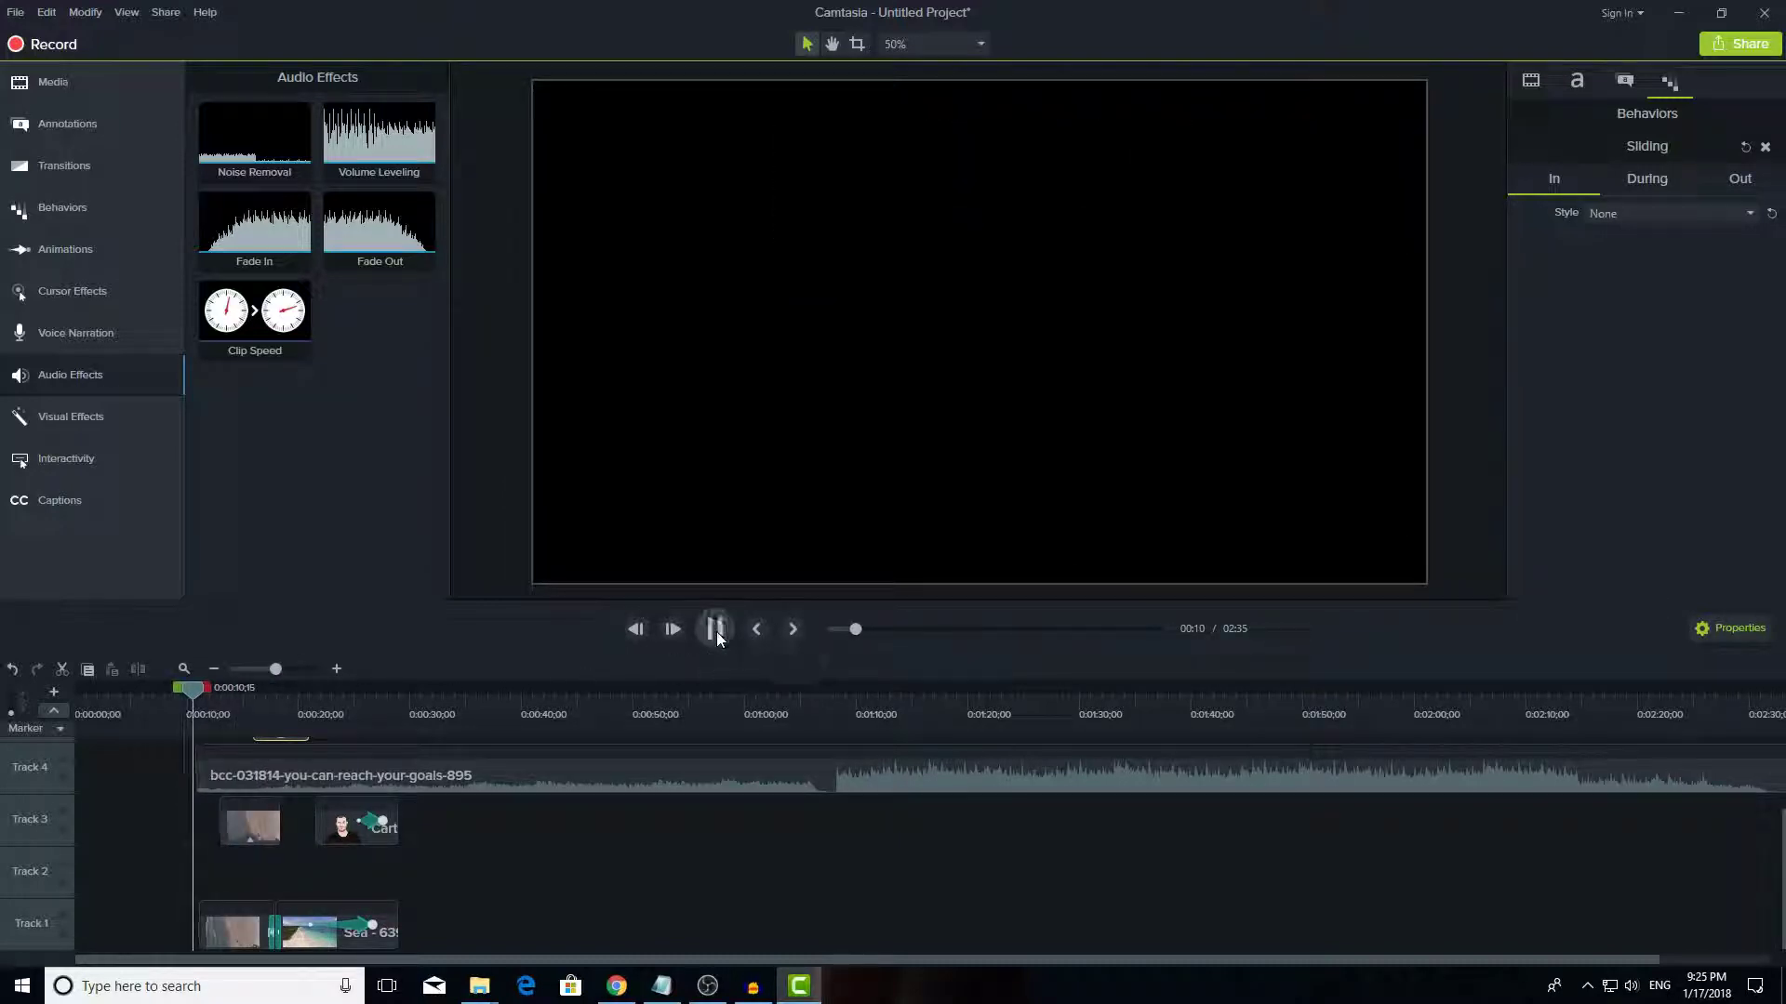
pyautogui.click(716, 630)
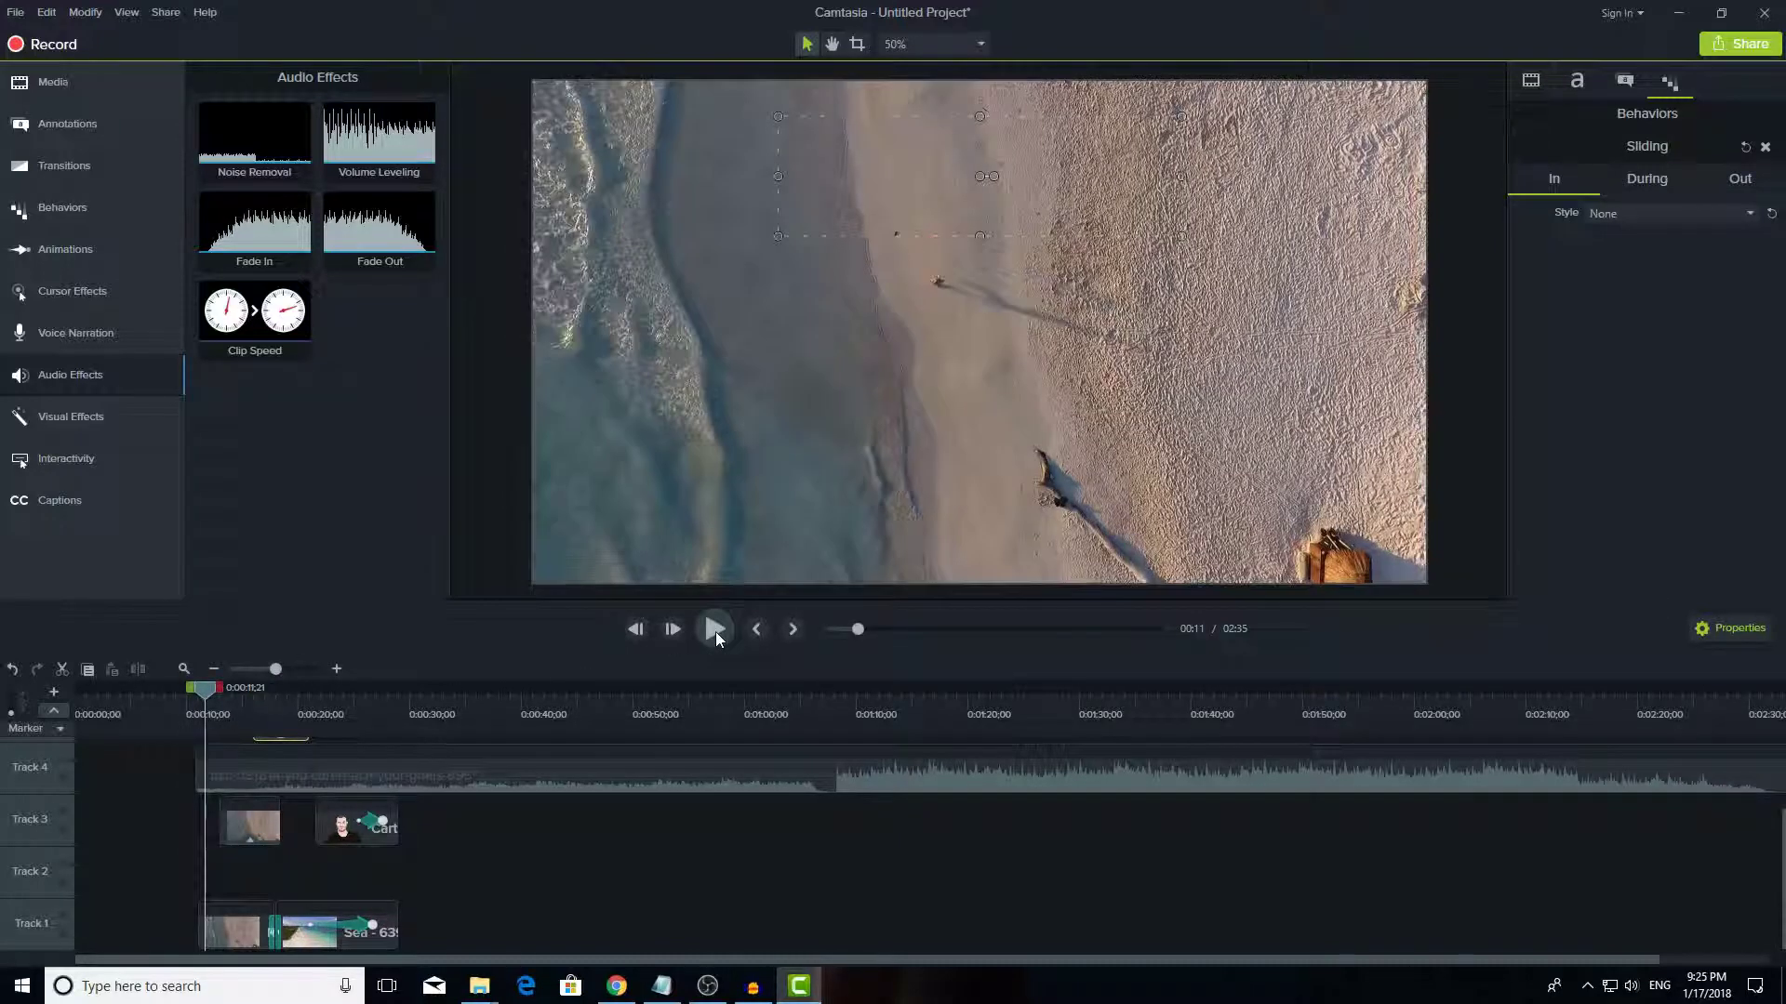
pyautogui.scroll(2, 297, 818)
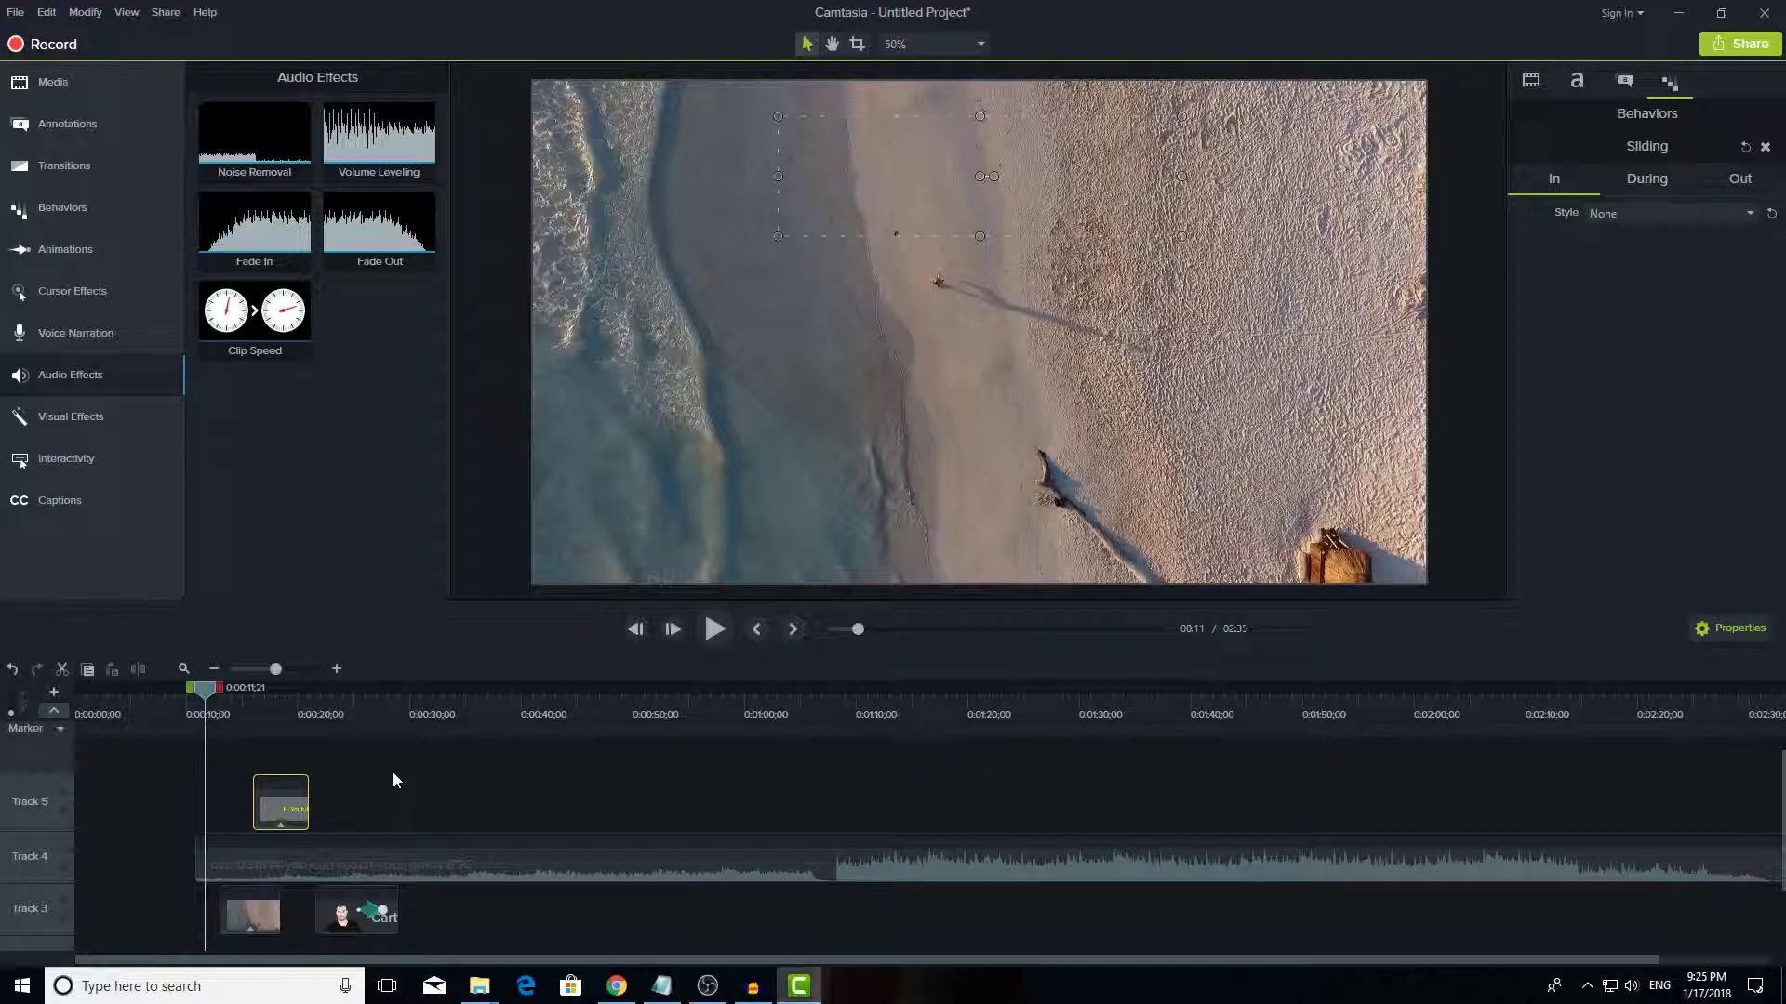
pyautogui.scroll(-2, 379, 780)
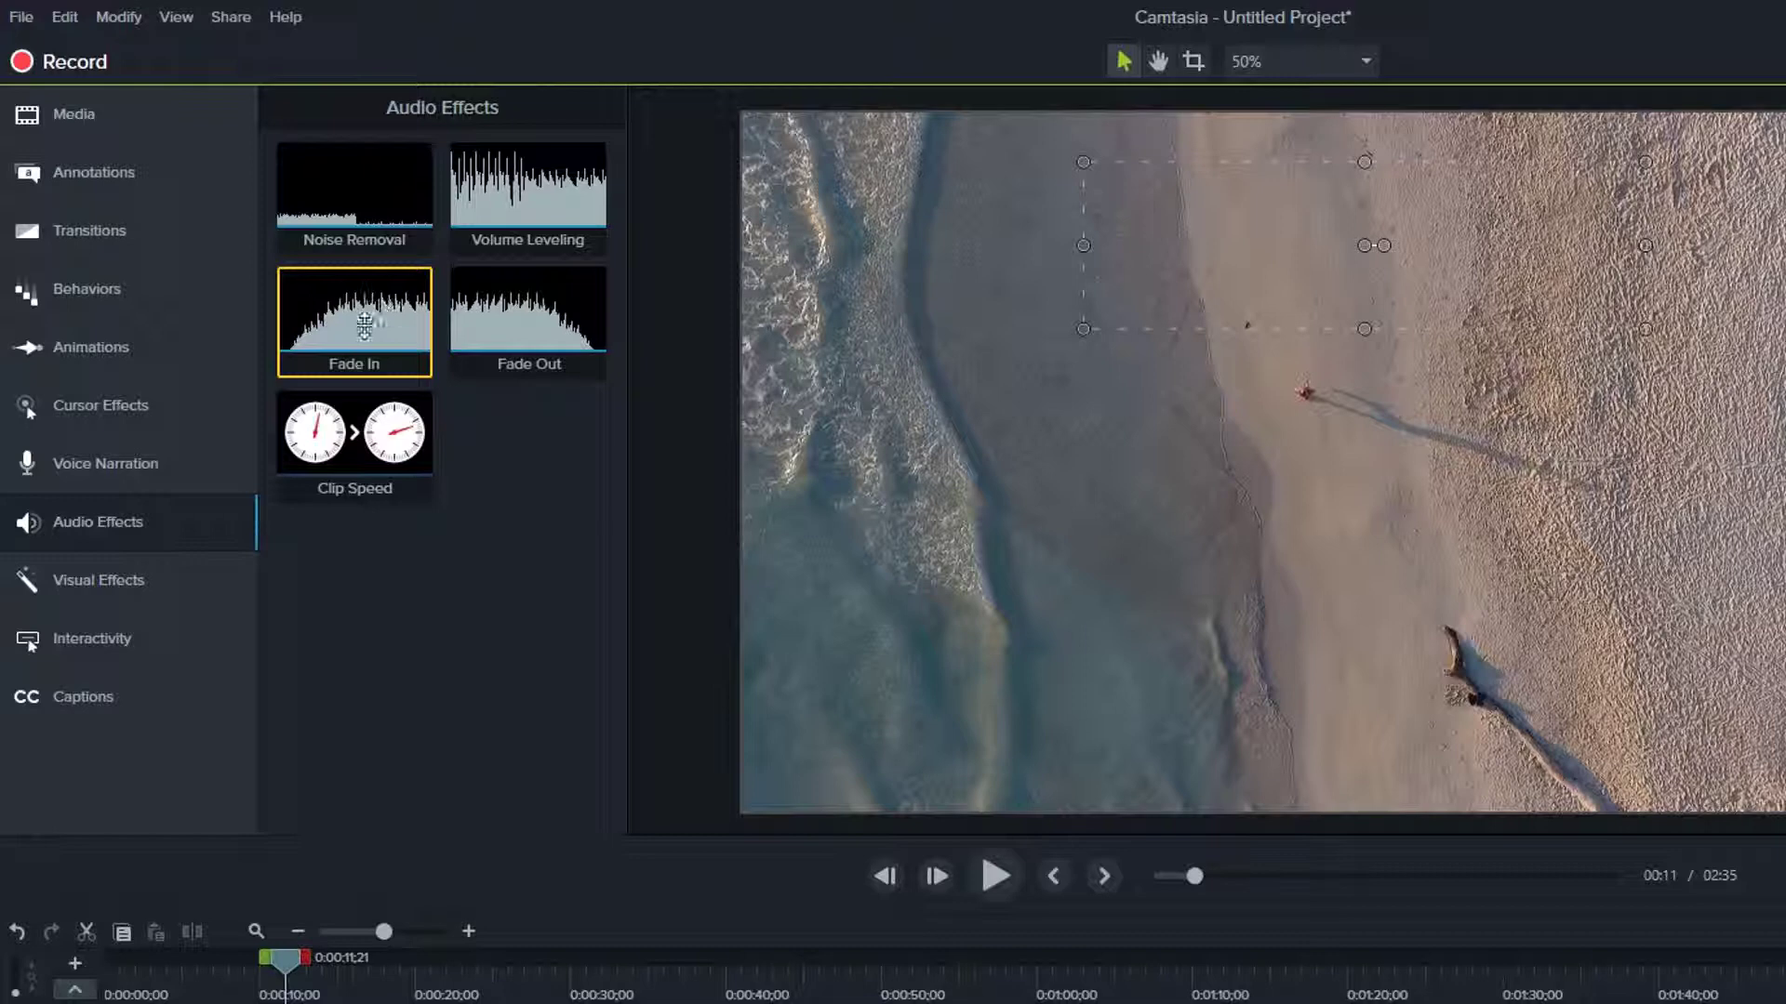
# Step: Apply the Fade In audio effect to the Track 4 music and preview it from the start of the clip
pyautogui.moveTo(355, 432); pyautogui.dragTo(326, 1003)
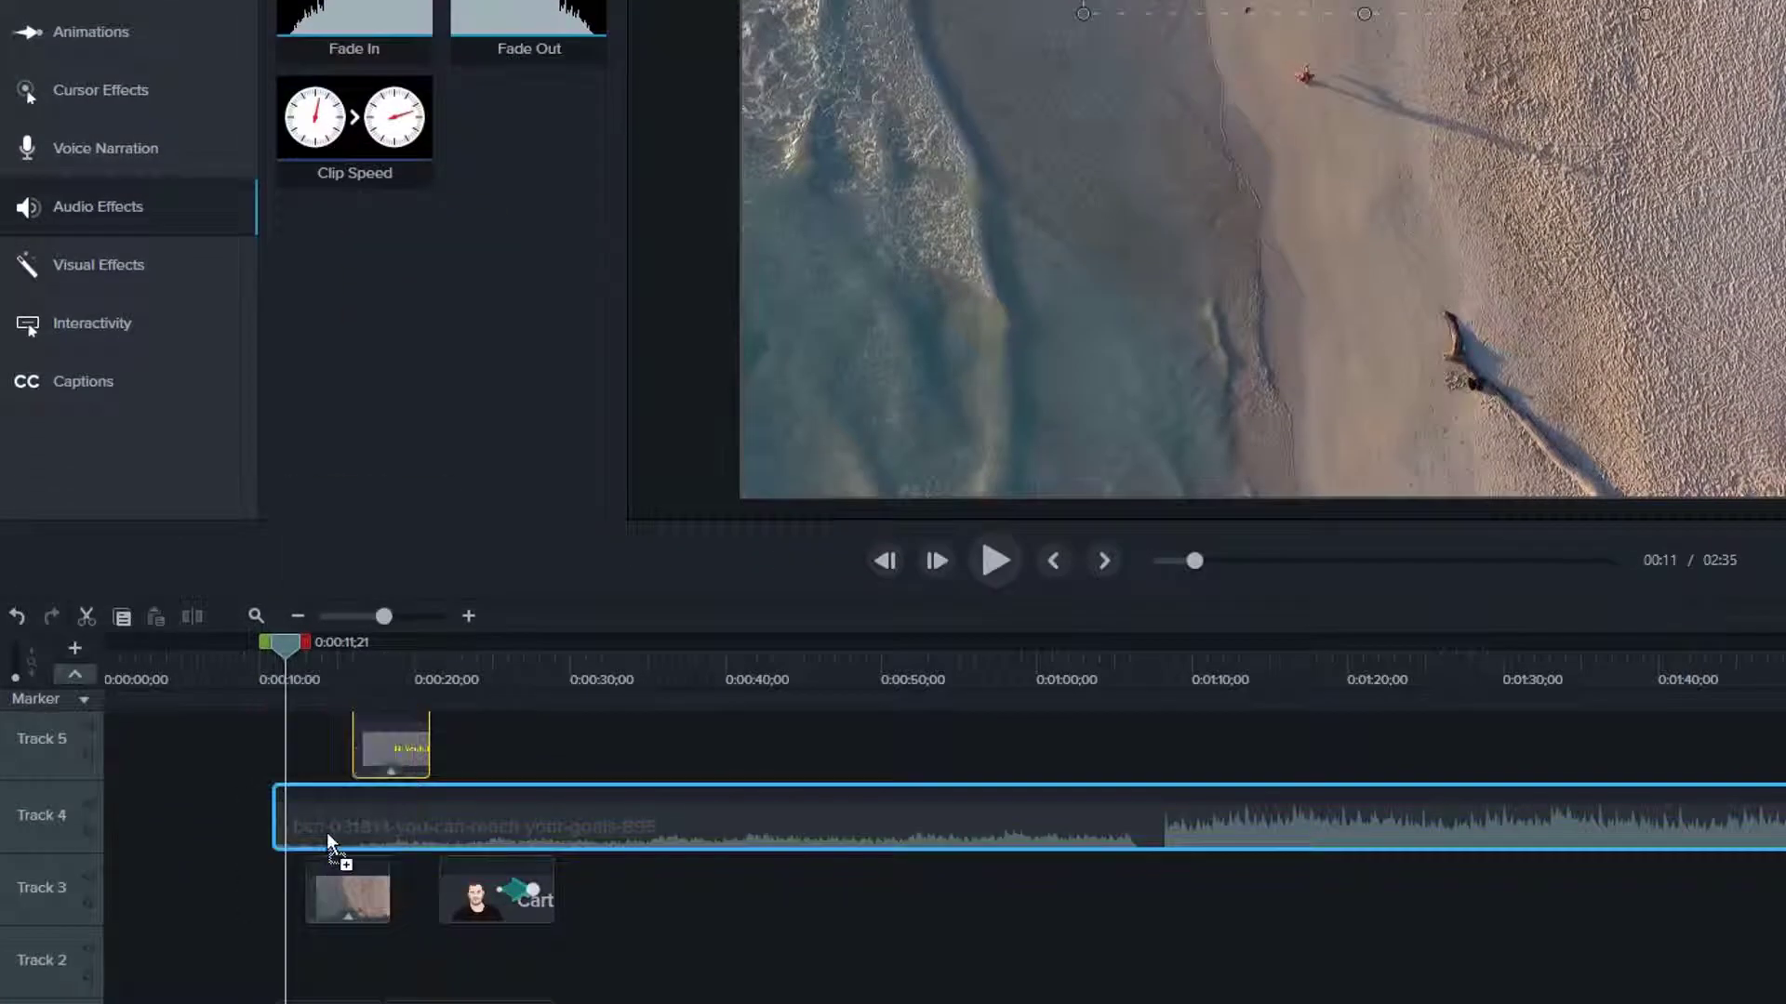
pyautogui.moveTo(326, 833); pyautogui.dragTo(331, 819)
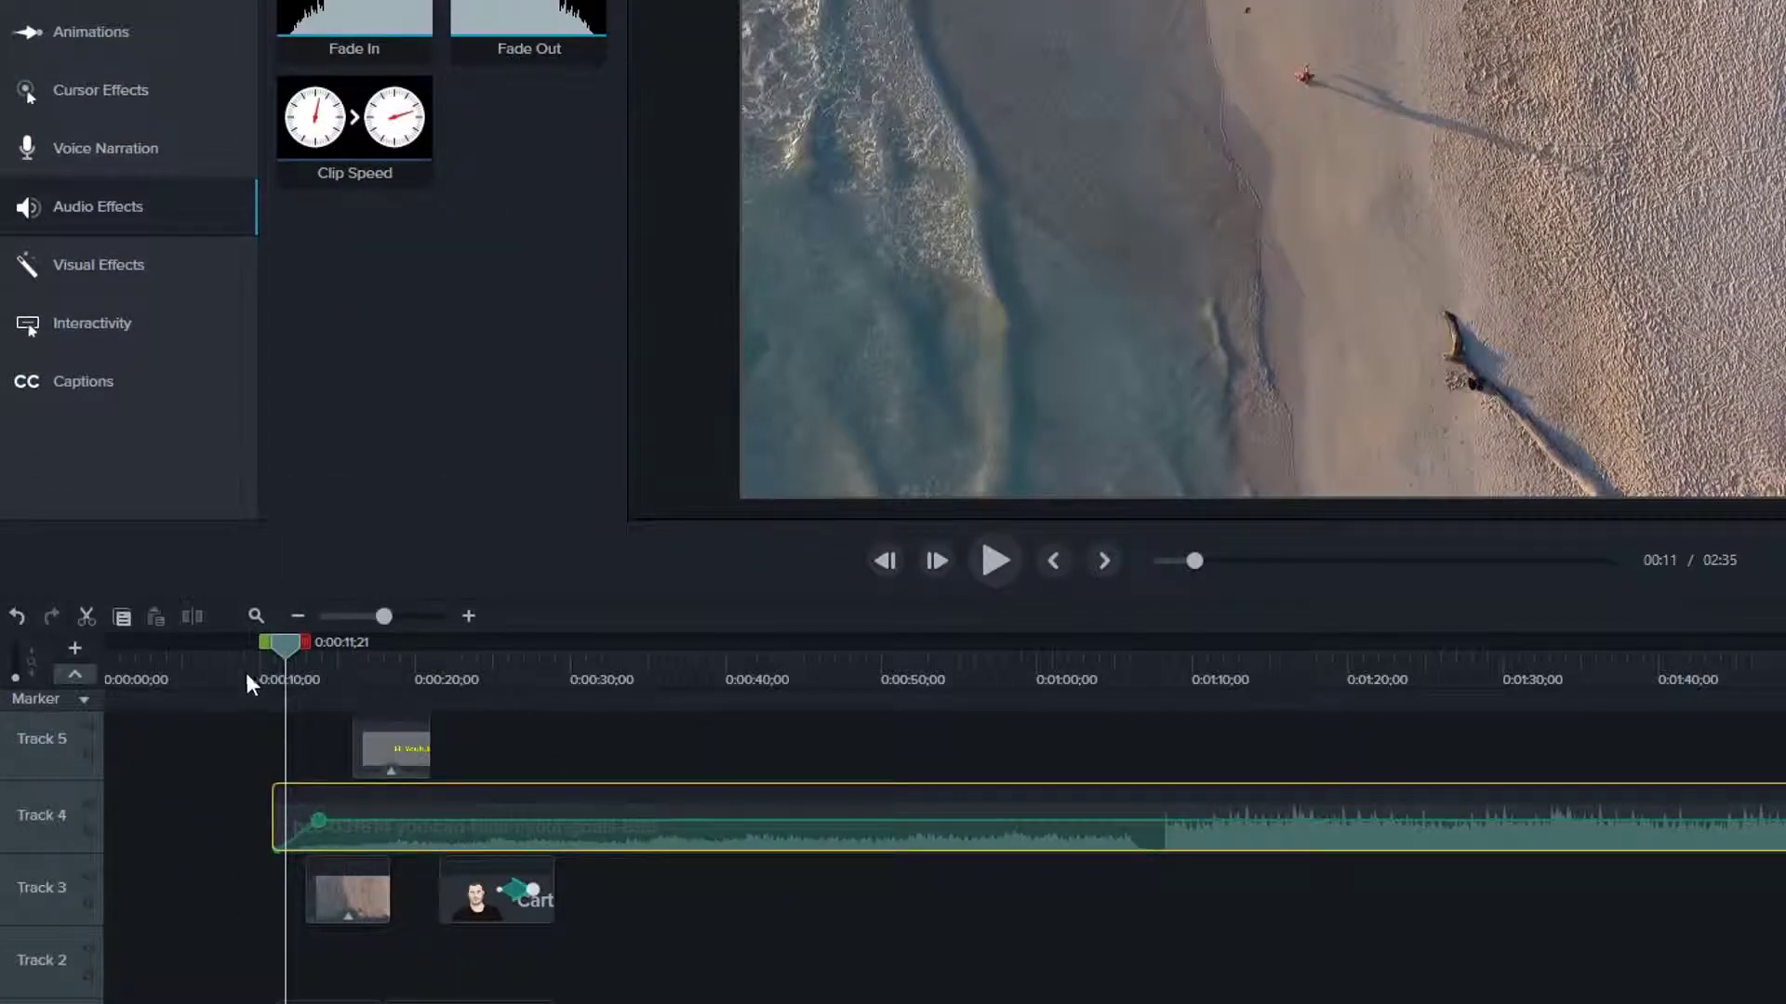
pyautogui.click(276, 668)
pyautogui.click(1009, 553)
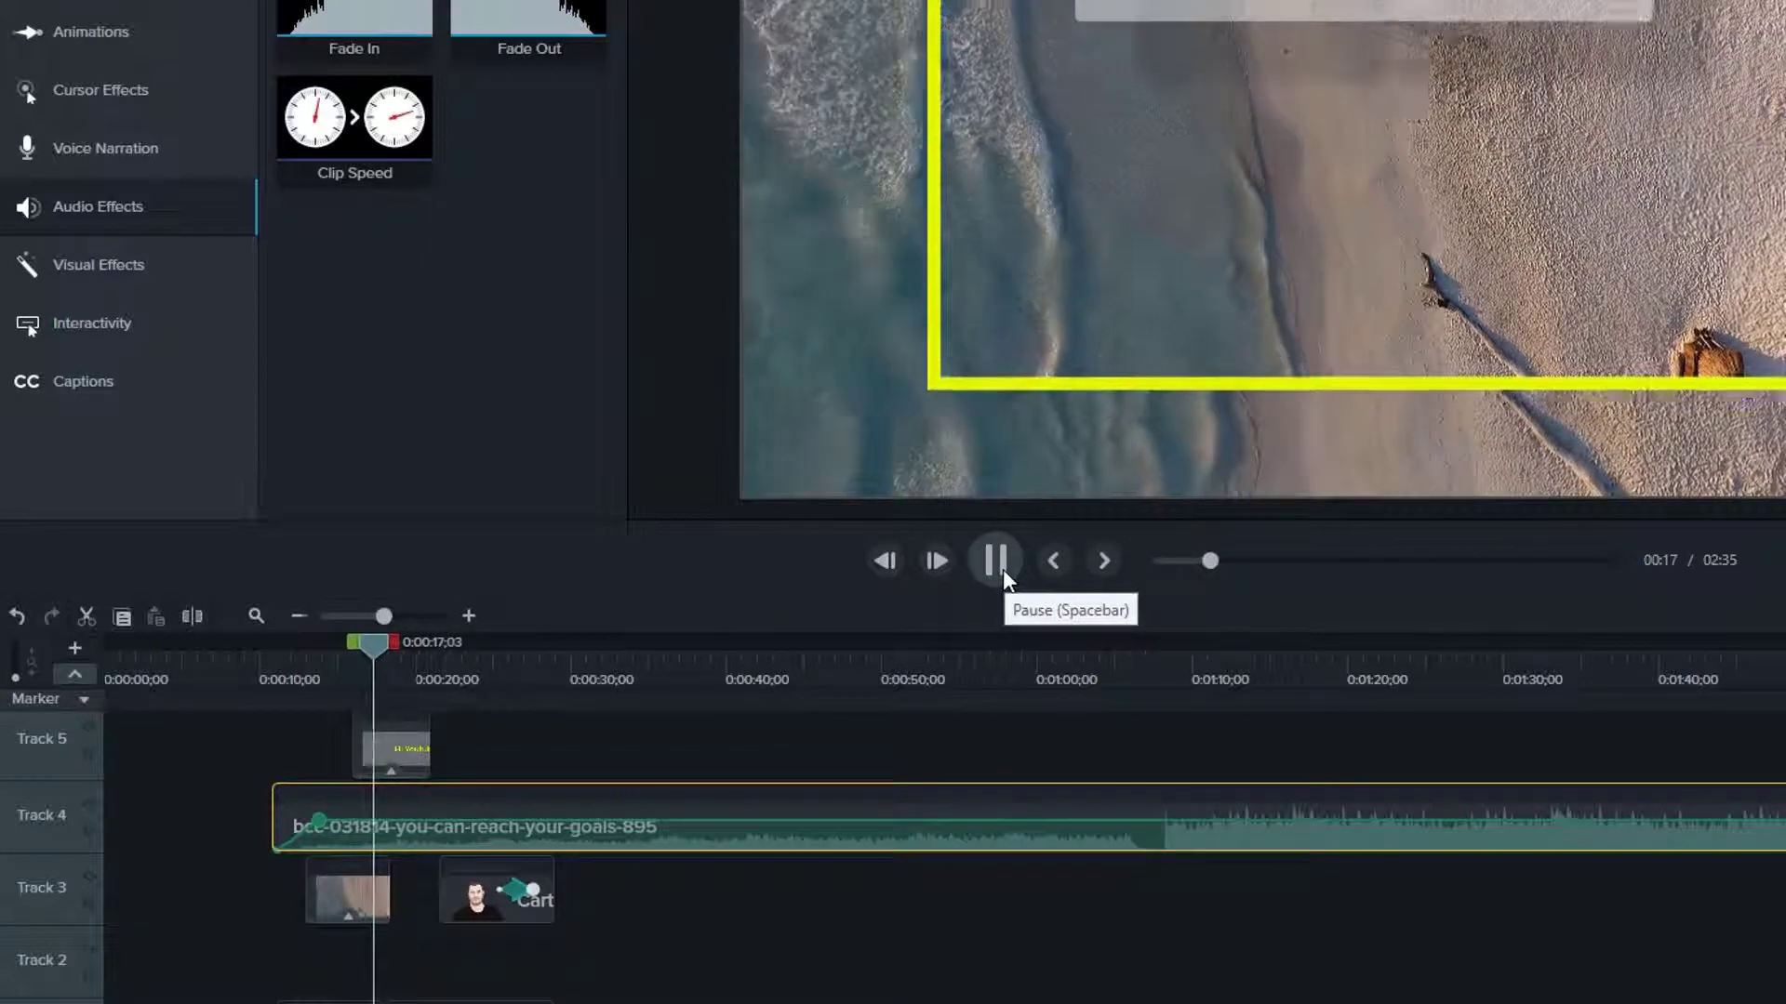
pyautogui.click(994, 575)
pyautogui.scroll(-1, 571, 861)
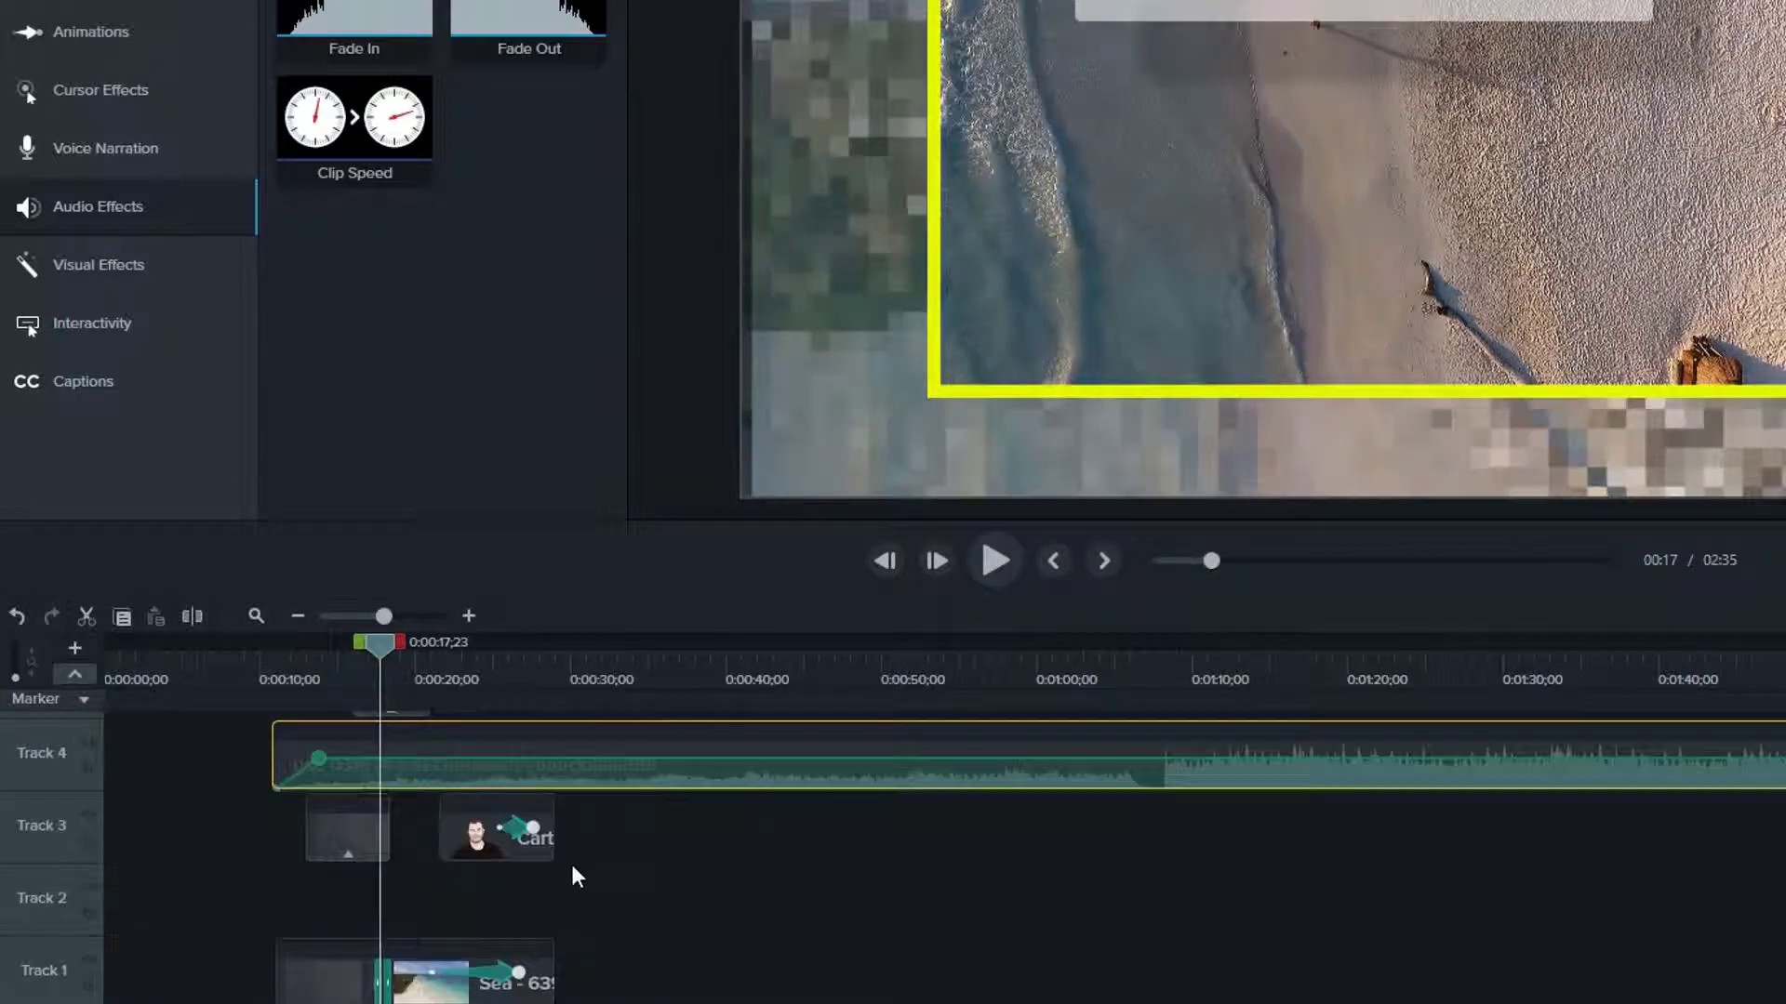
# Step: Split the Track 4 music at 0:00:28;25, where the video clips end, and delete the remainder after it
pyautogui.click(667, 664)
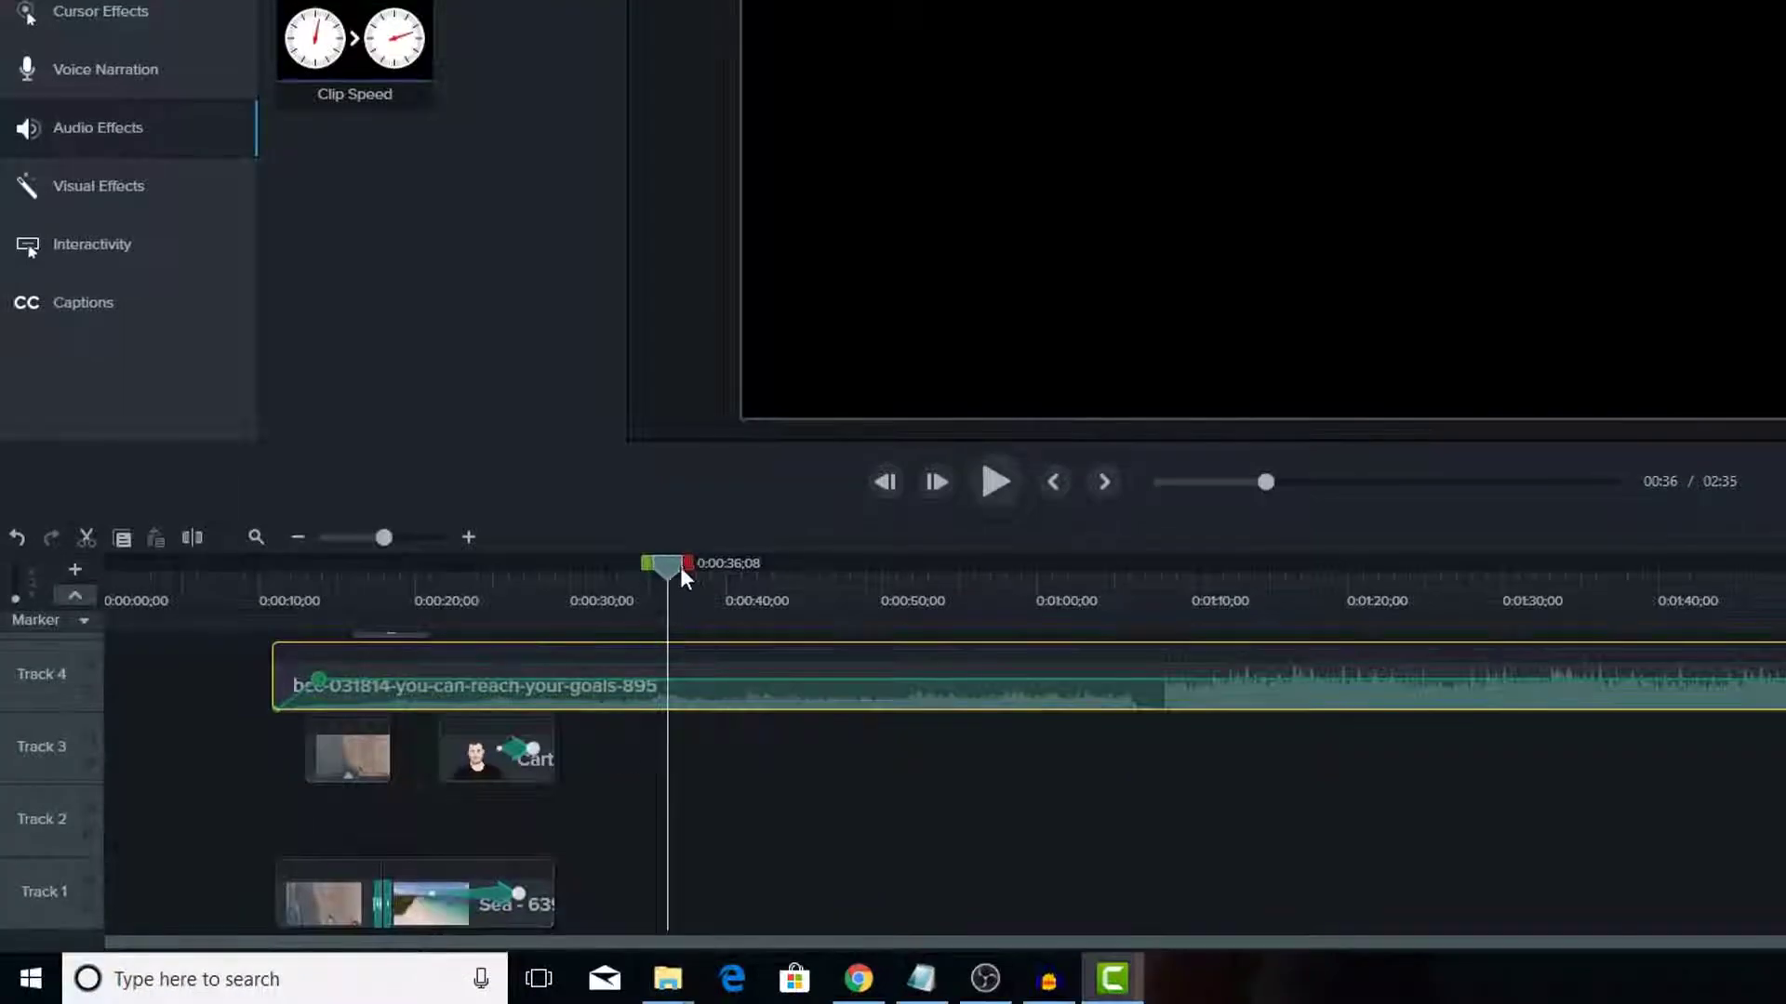
pyautogui.moveTo(667, 621); pyautogui.dragTo(558, 660)
pyautogui.press('s')
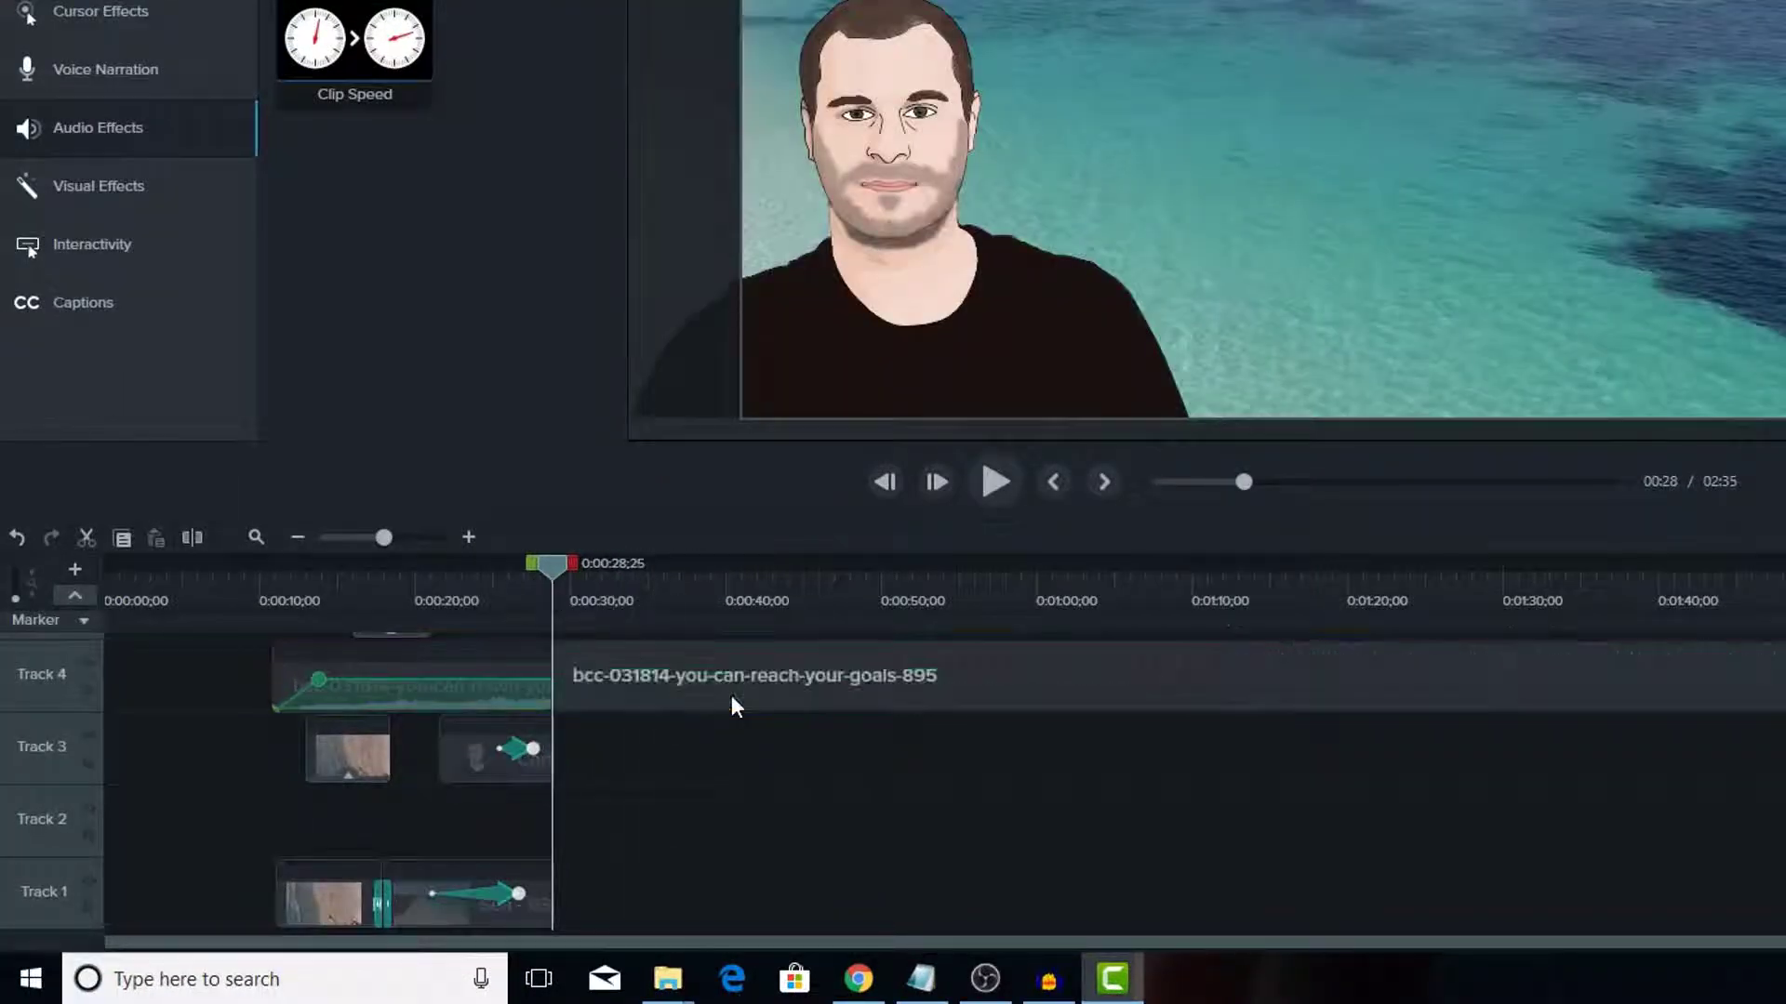
pyautogui.click(753, 695)
pyautogui.press('Delete')
# Step: Apply the Fade Out audio effect to the Track 4 music and preview its ending from 0:00:24;07
pyautogui.moveTo(485, 19); pyautogui.dragTo(477, 666)
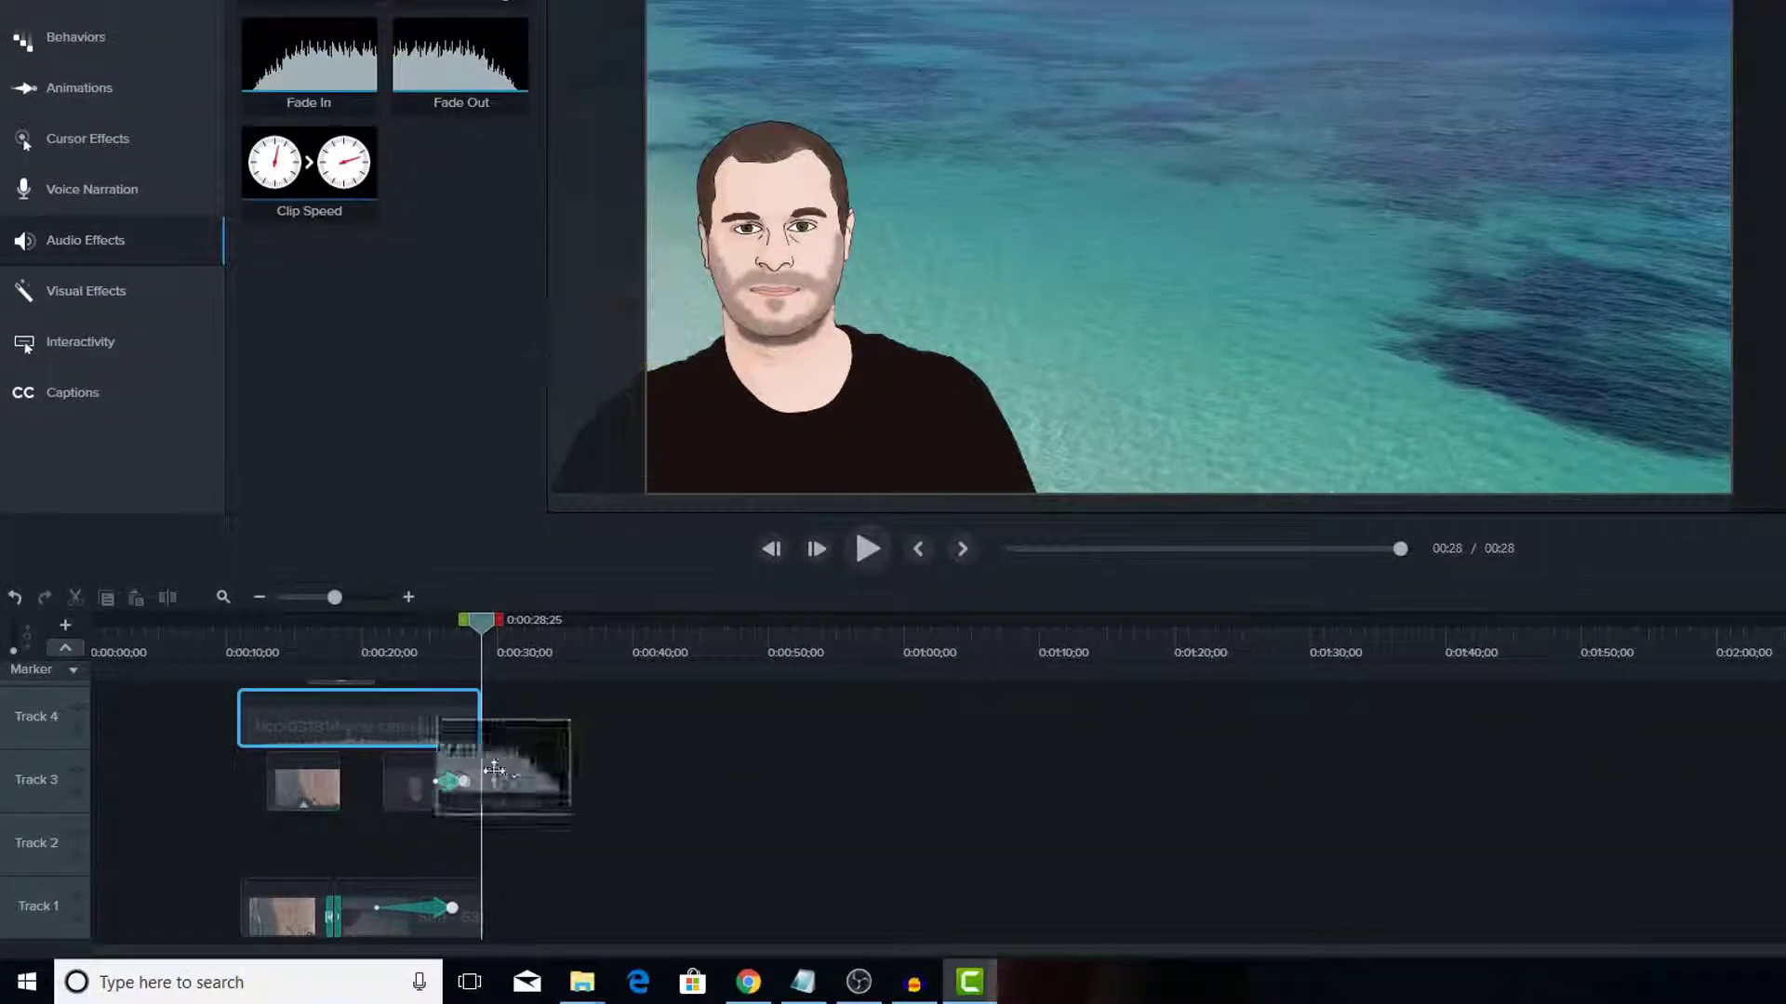
pyautogui.click(411, 629)
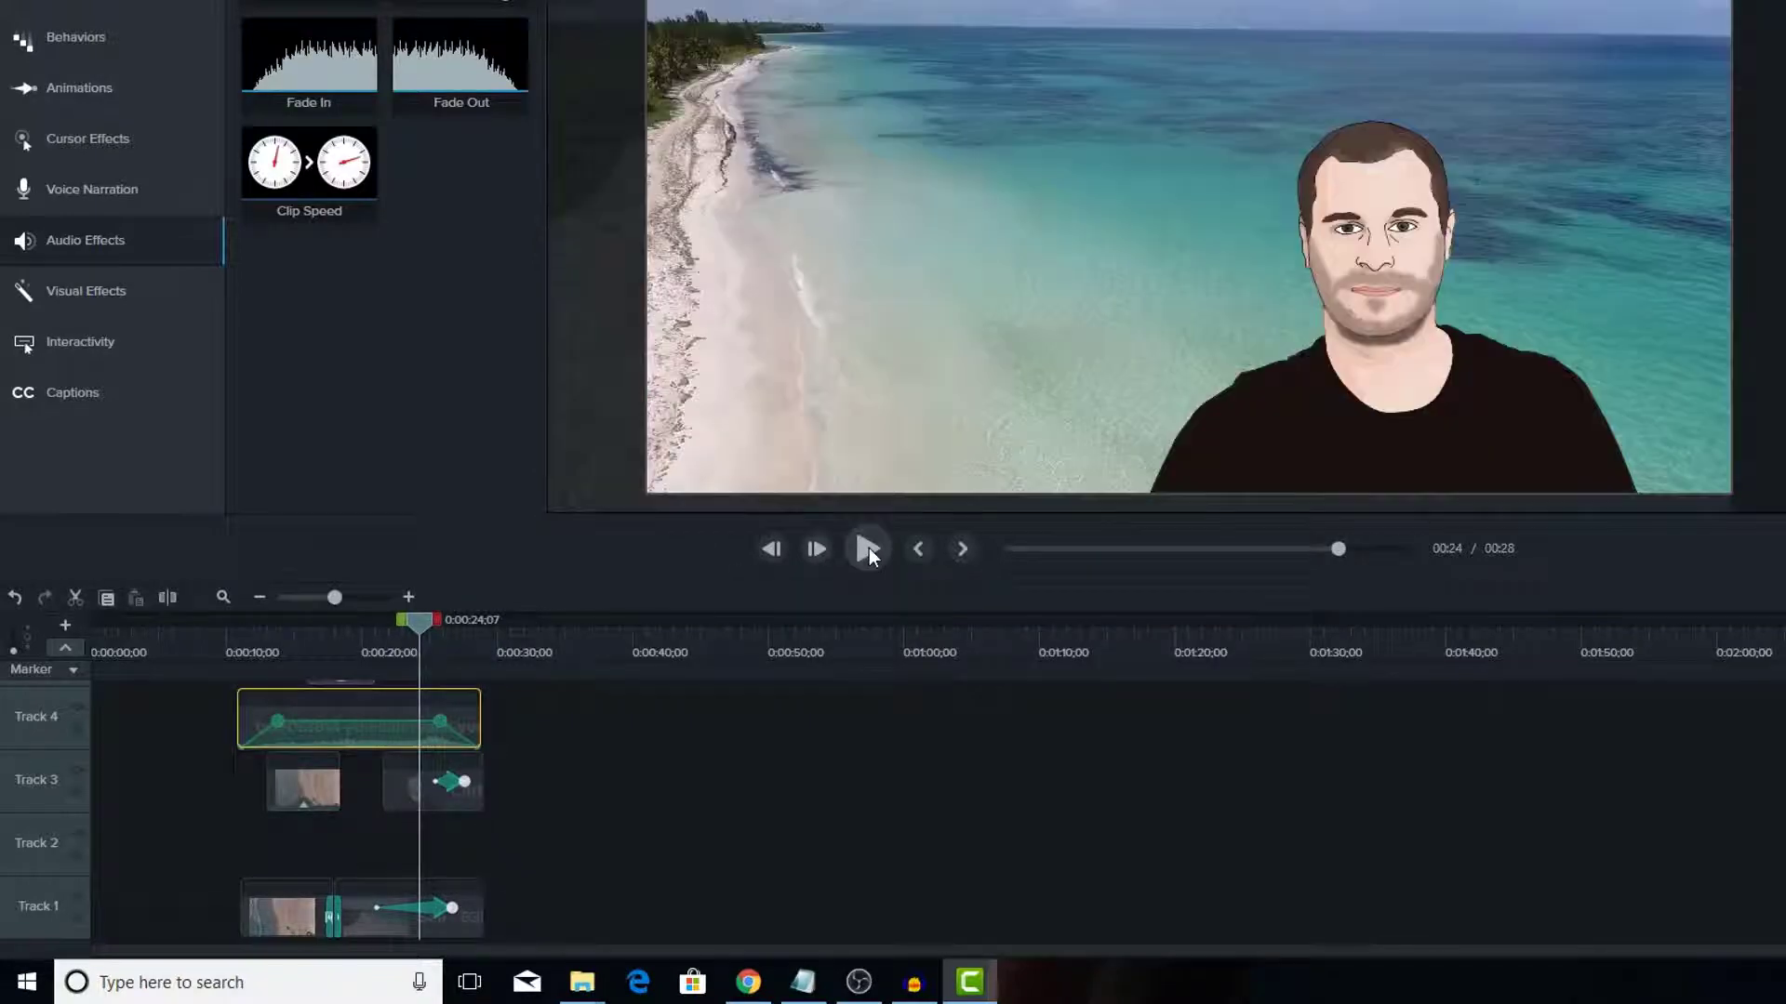
pyautogui.click(869, 549)
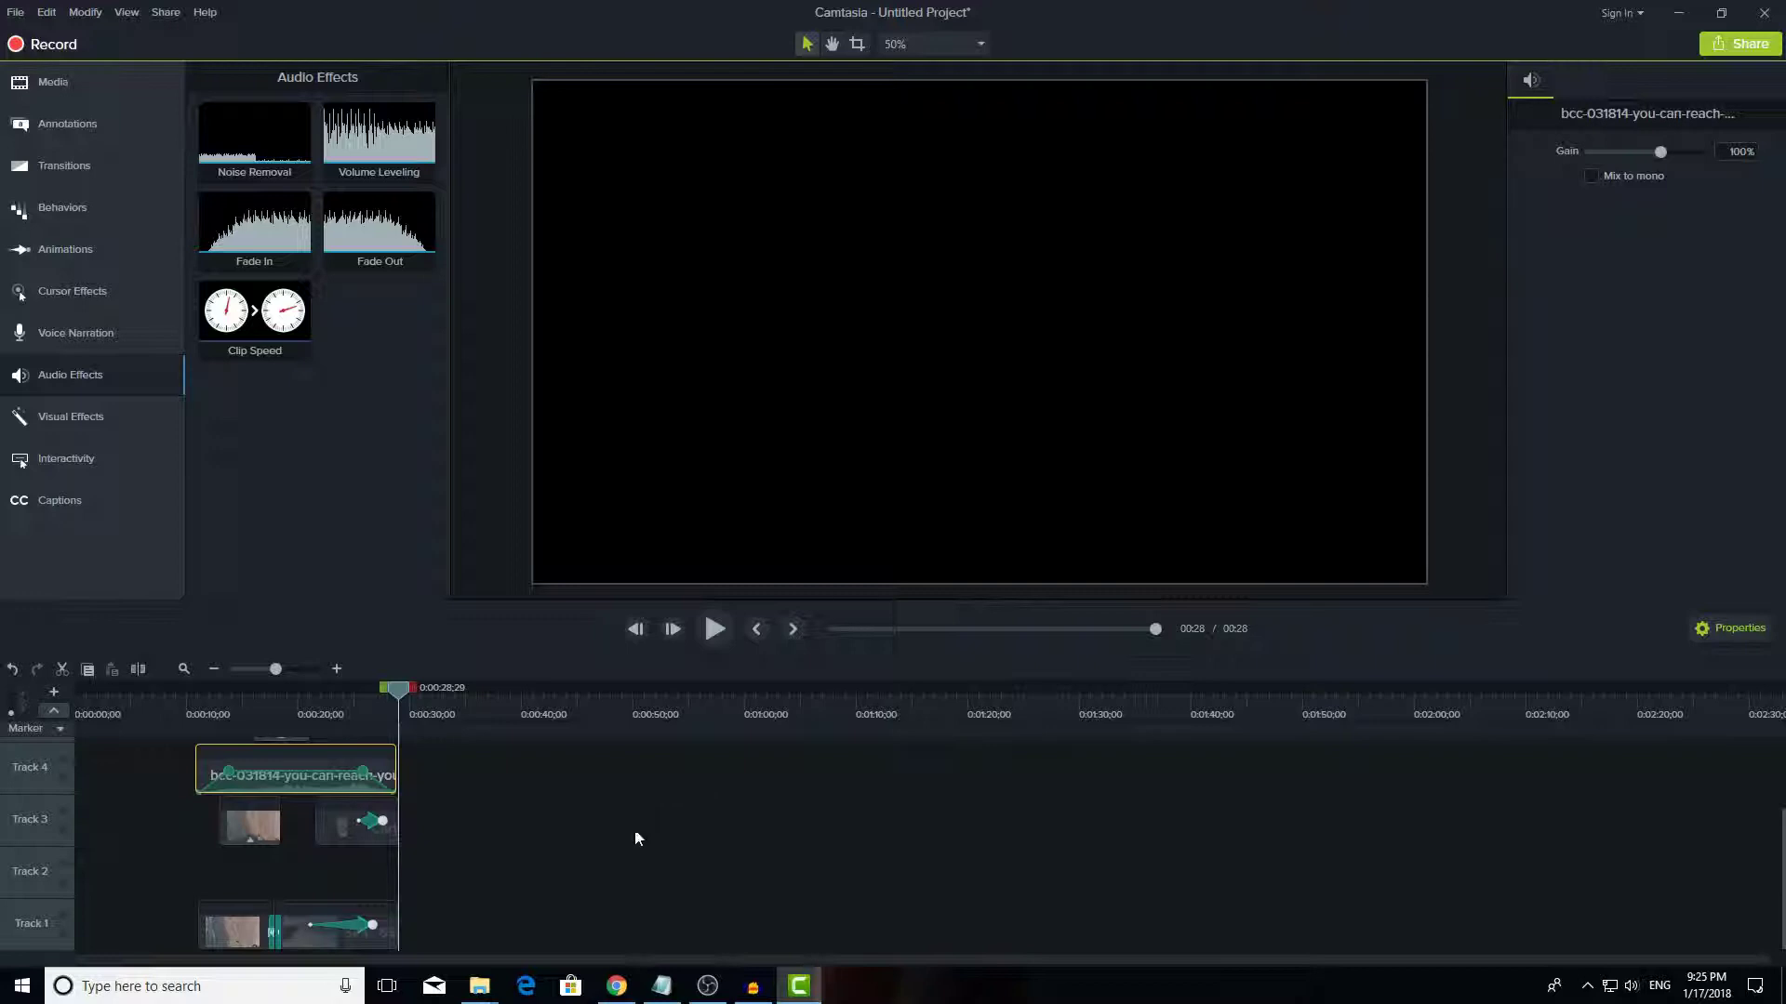
# Step: Move the playhead to 0:00:22;05 and try different timeline zoom levels until the clips spread across the timeline
pyautogui.scroll(1, 584, 900)
pyautogui.scroll(-1, 584, 900)
pyautogui.click(323, 715)
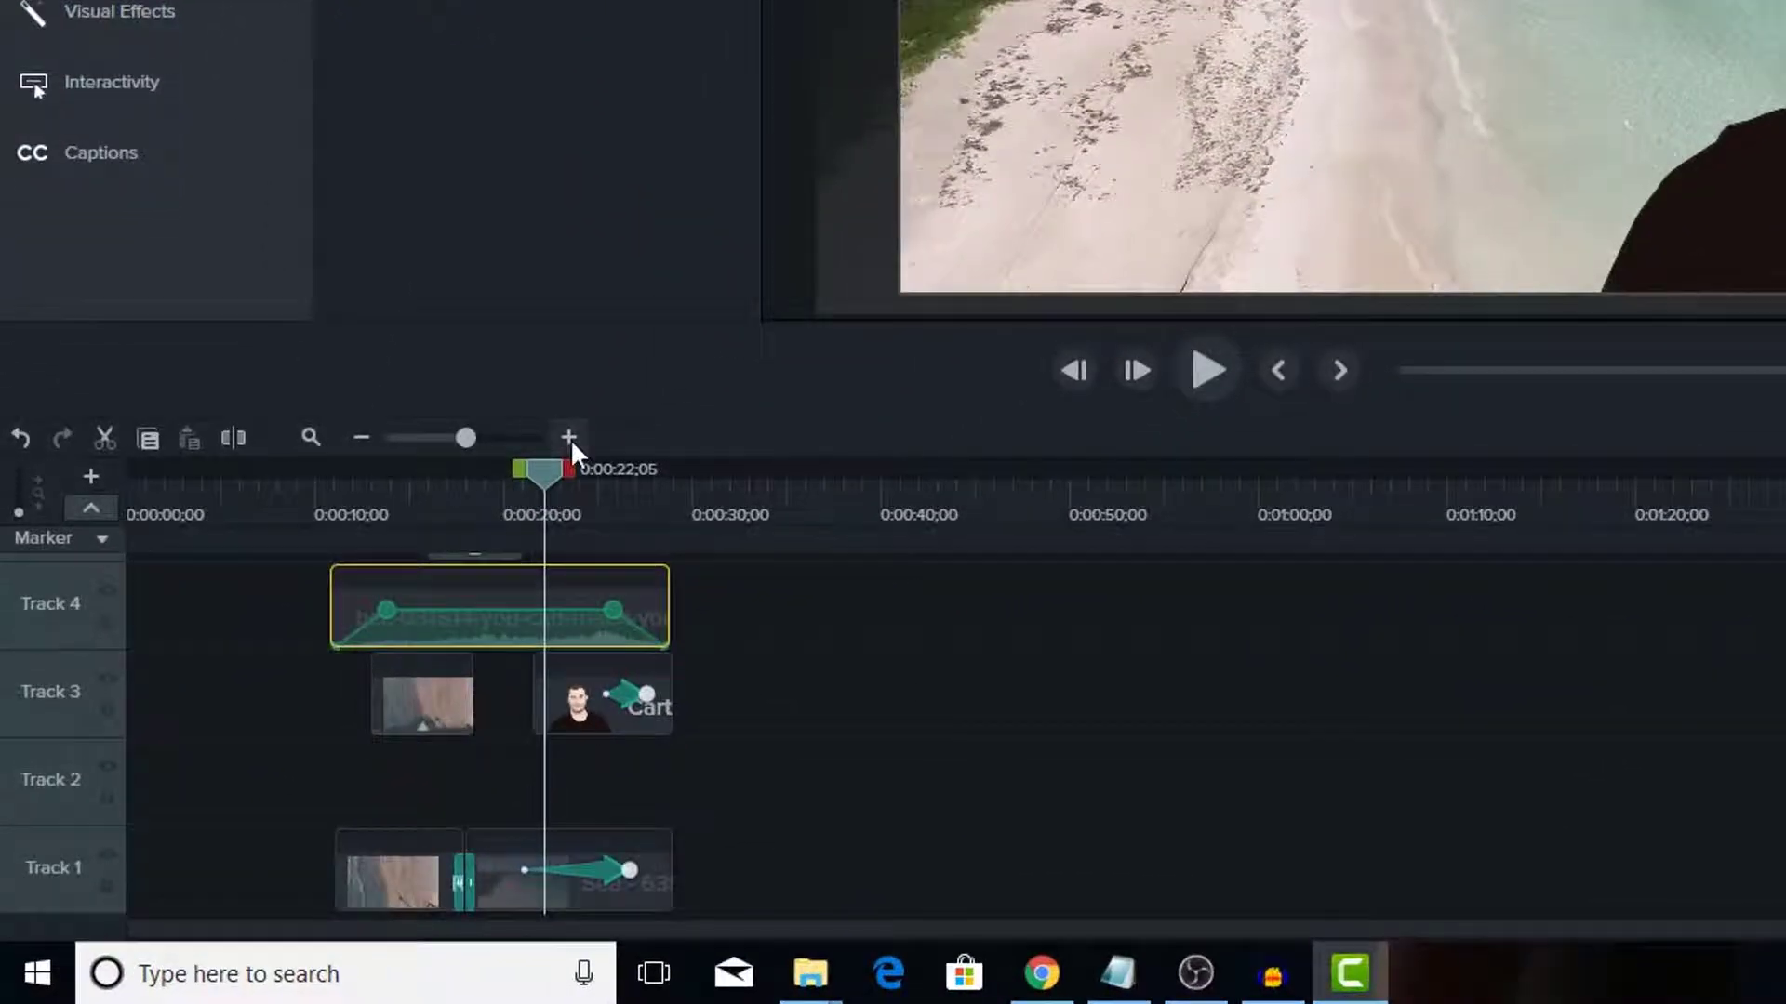
pyautogui.click(569, 437)
pyautogui.click(569, 437)
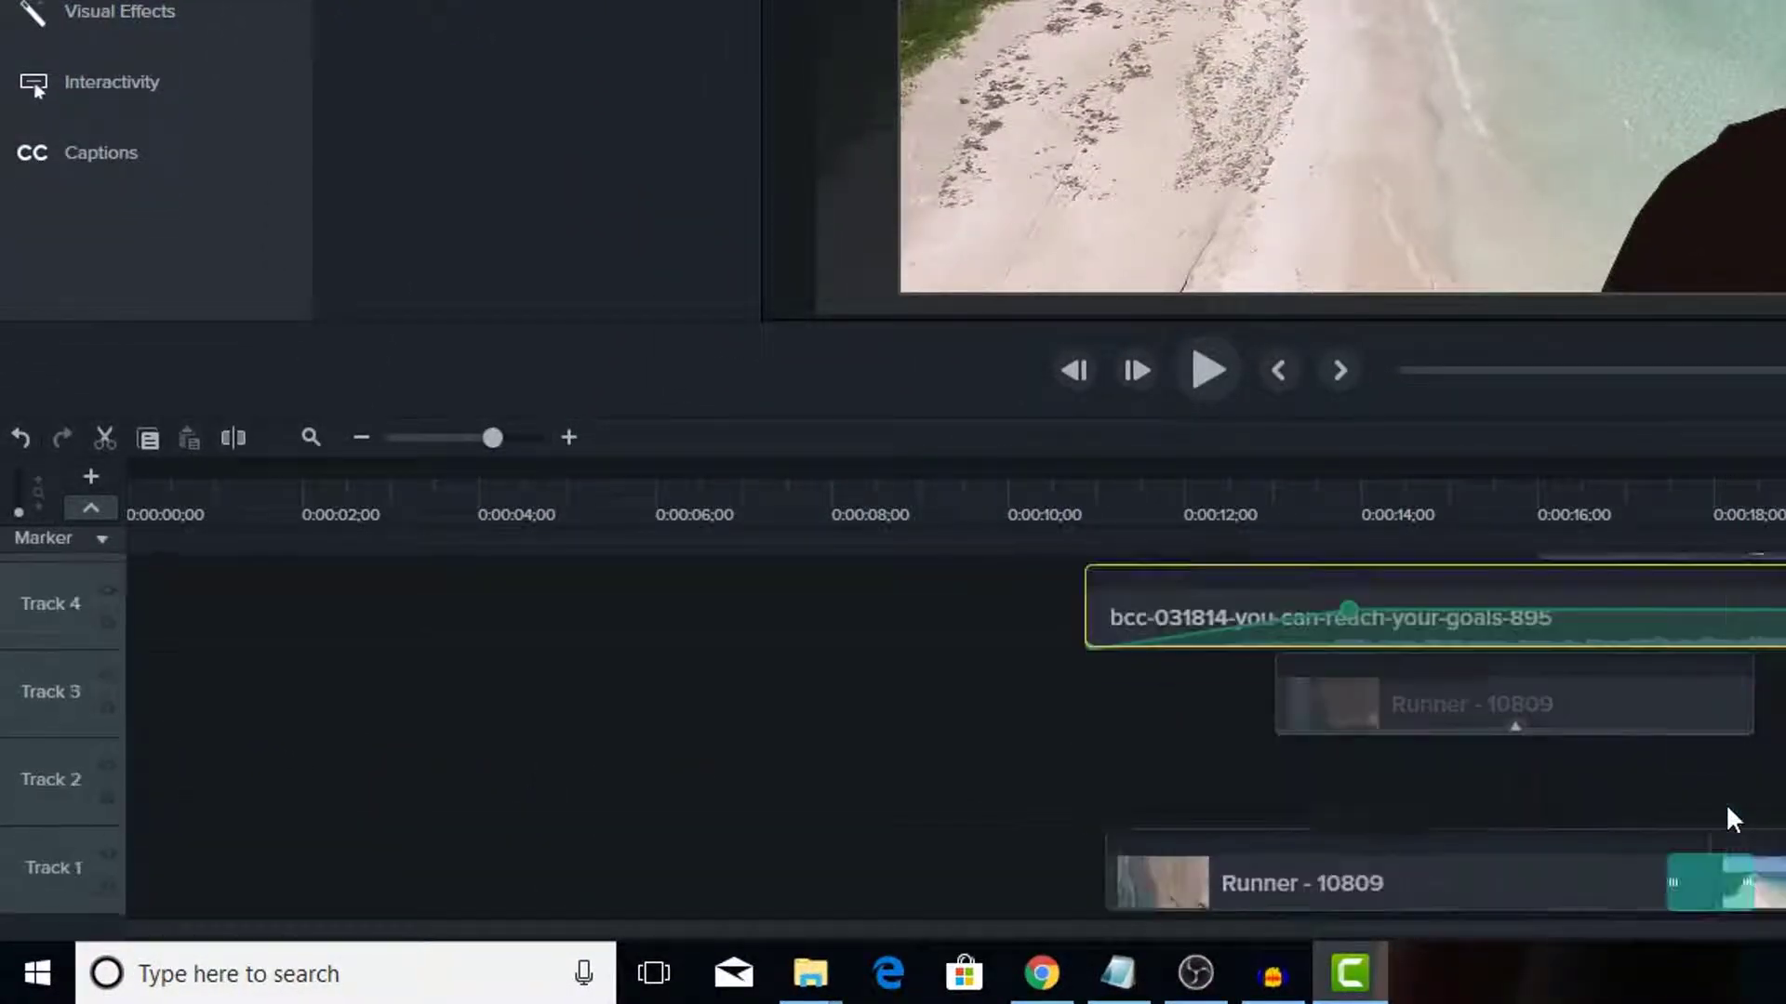
pyautogui.click(569, 437)
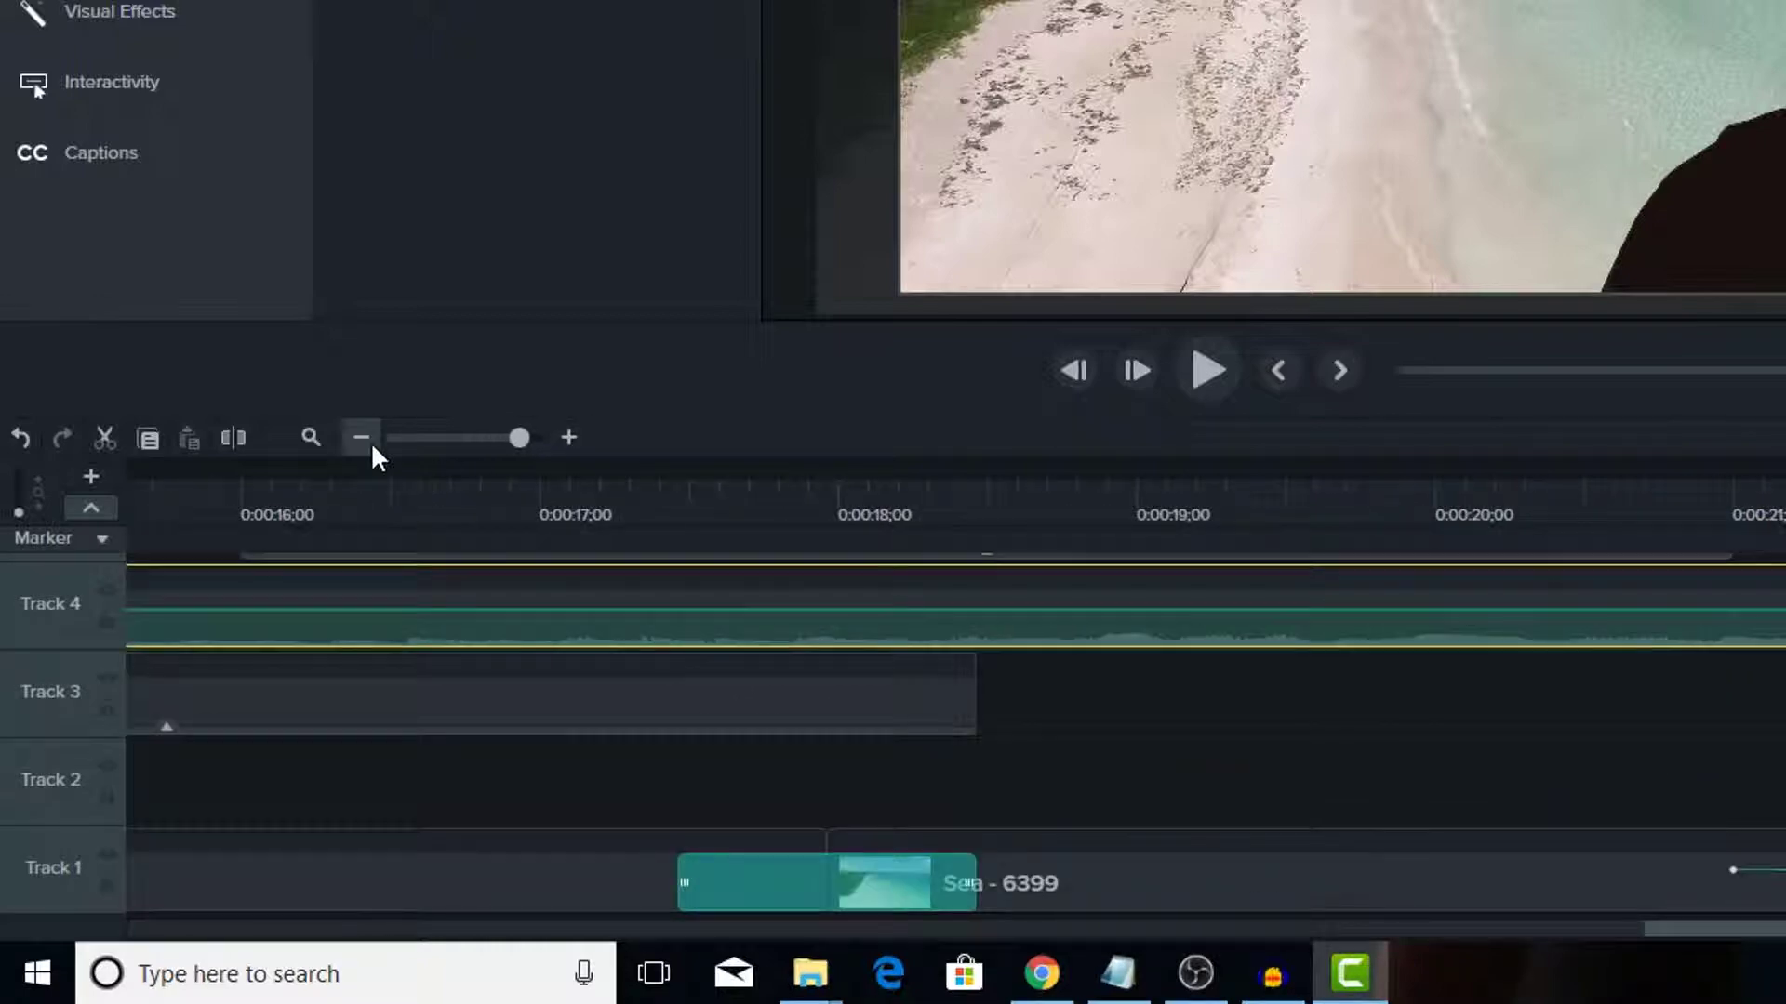
pyautogui.click(372, 445)
pyautogui.click(372, 445)
pyautogui.click(371, 442)
pyautogui.click(568, 437)
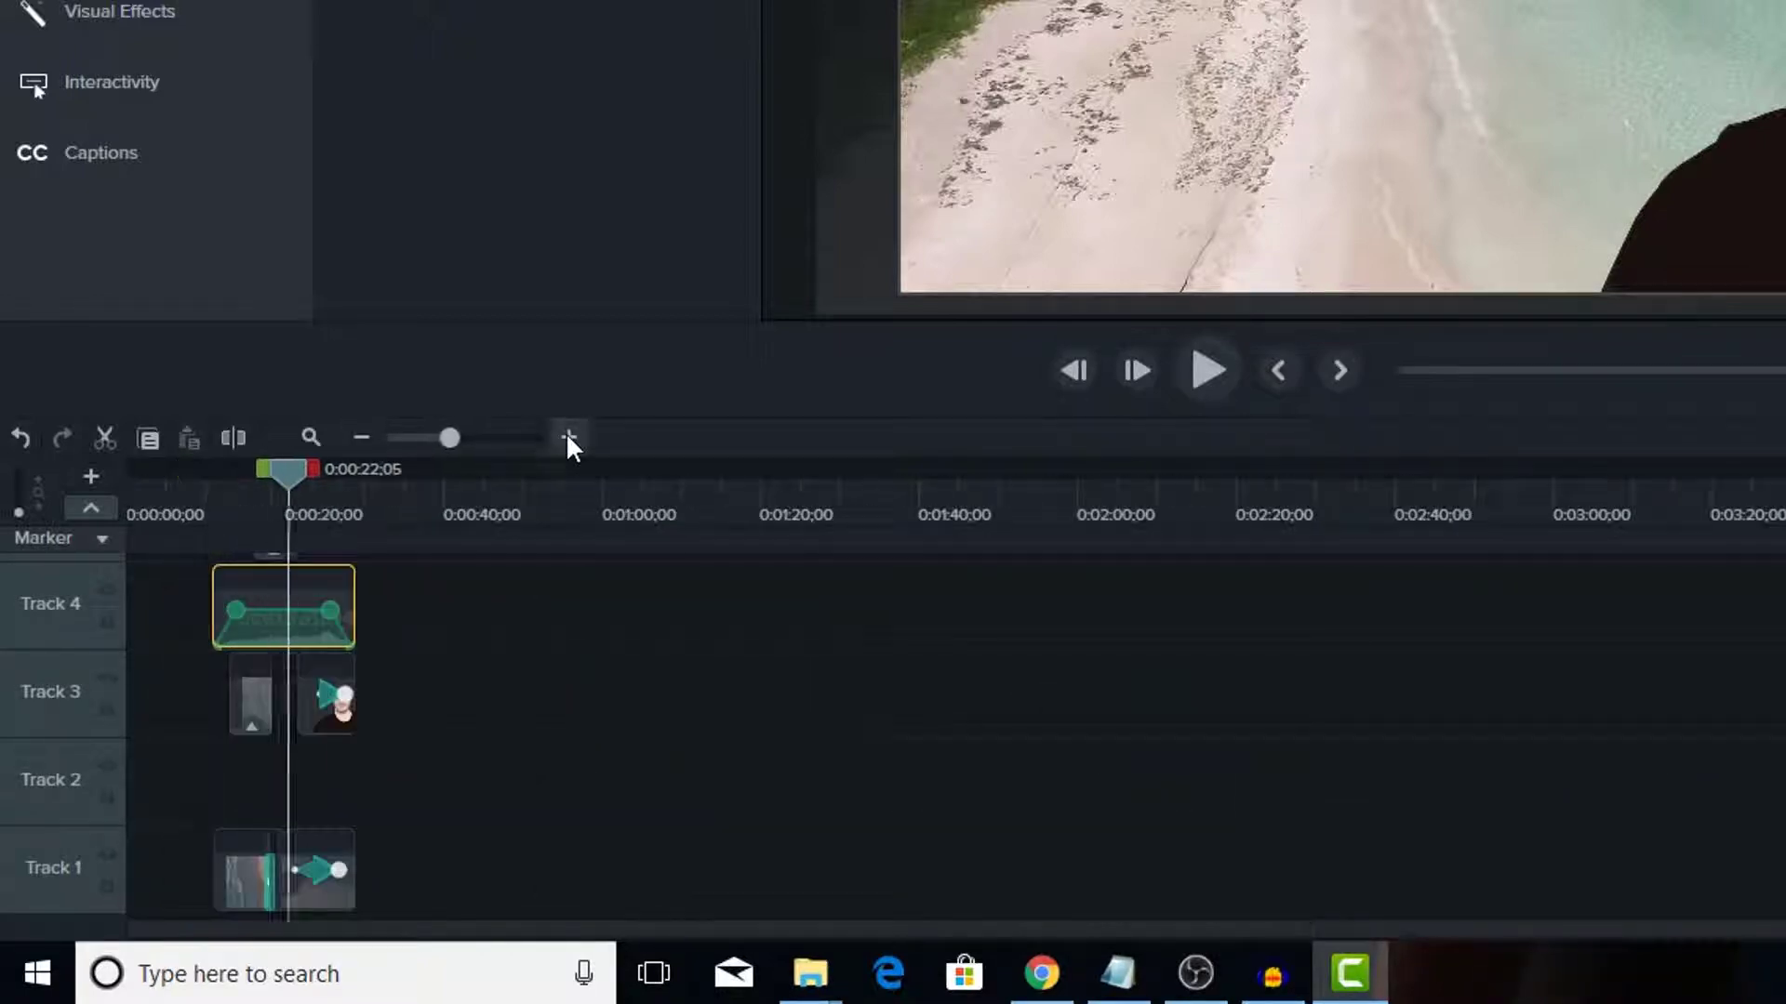
pyautogui.click(568, 437)
pyautogui.click(567, 438)
pyautogui.click(567, 437)
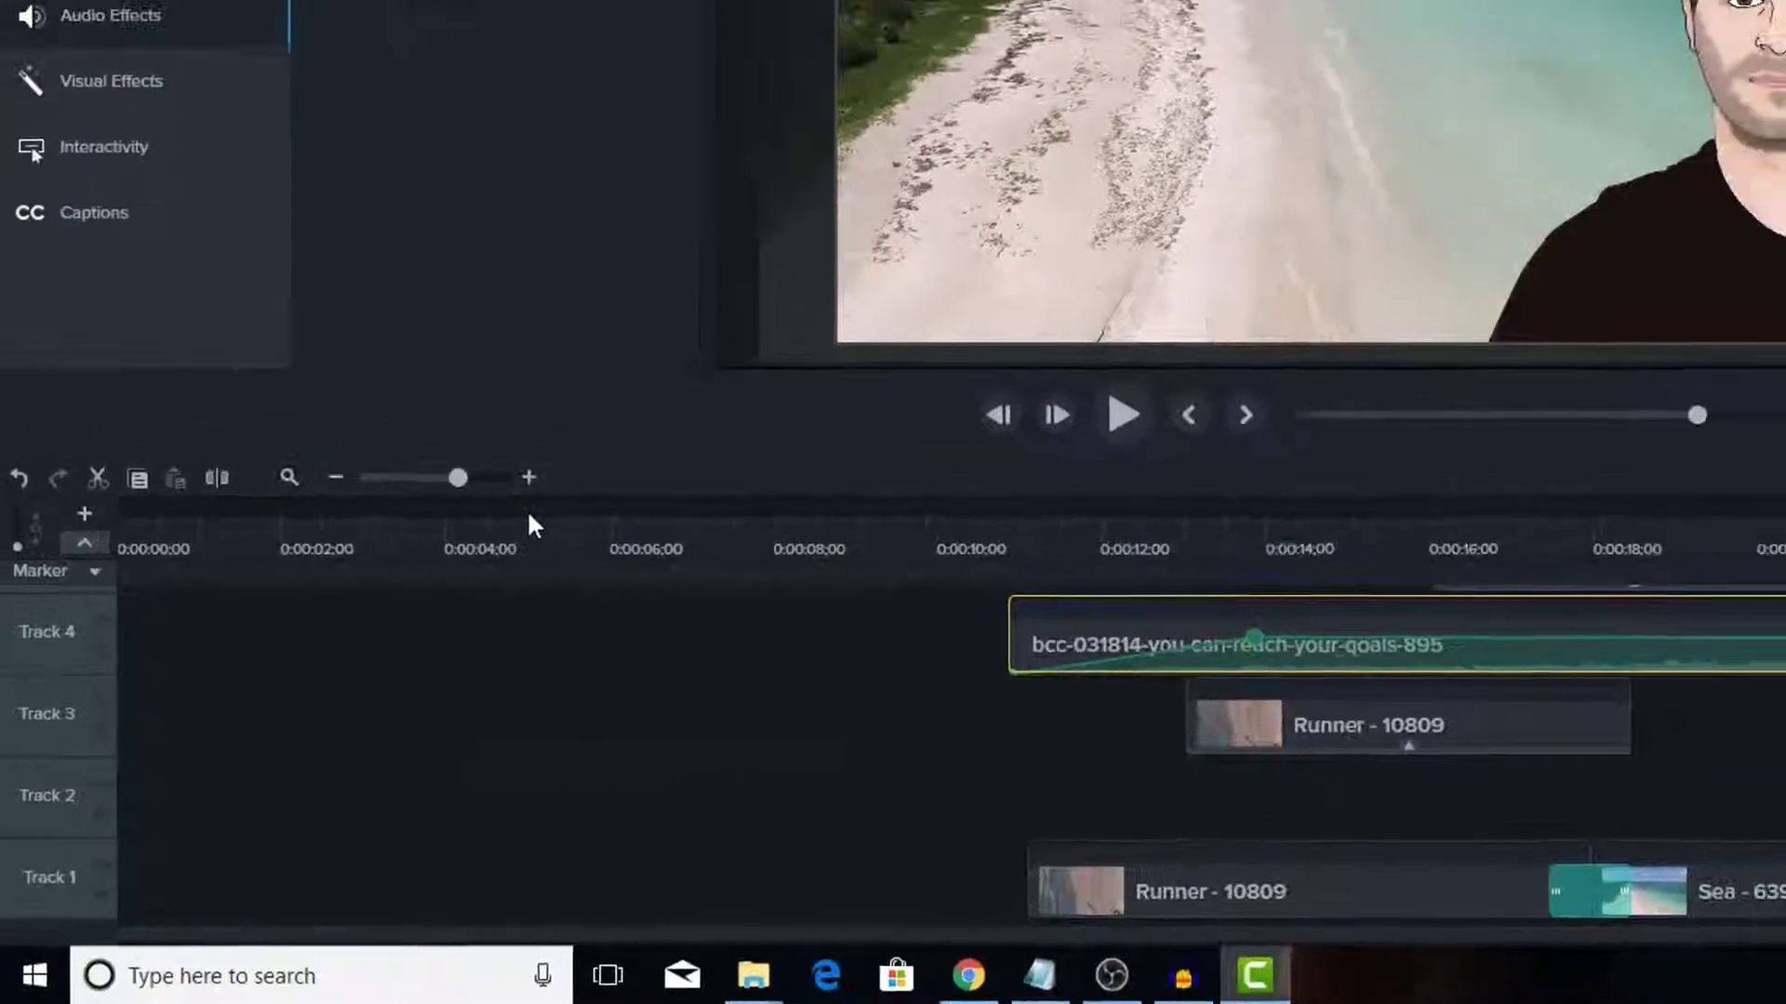
# Step: Apply the Colorize visual effect to the Runner clip on Track 1 and view it at 0:00:12;29
pyautogui.click(149, 14)
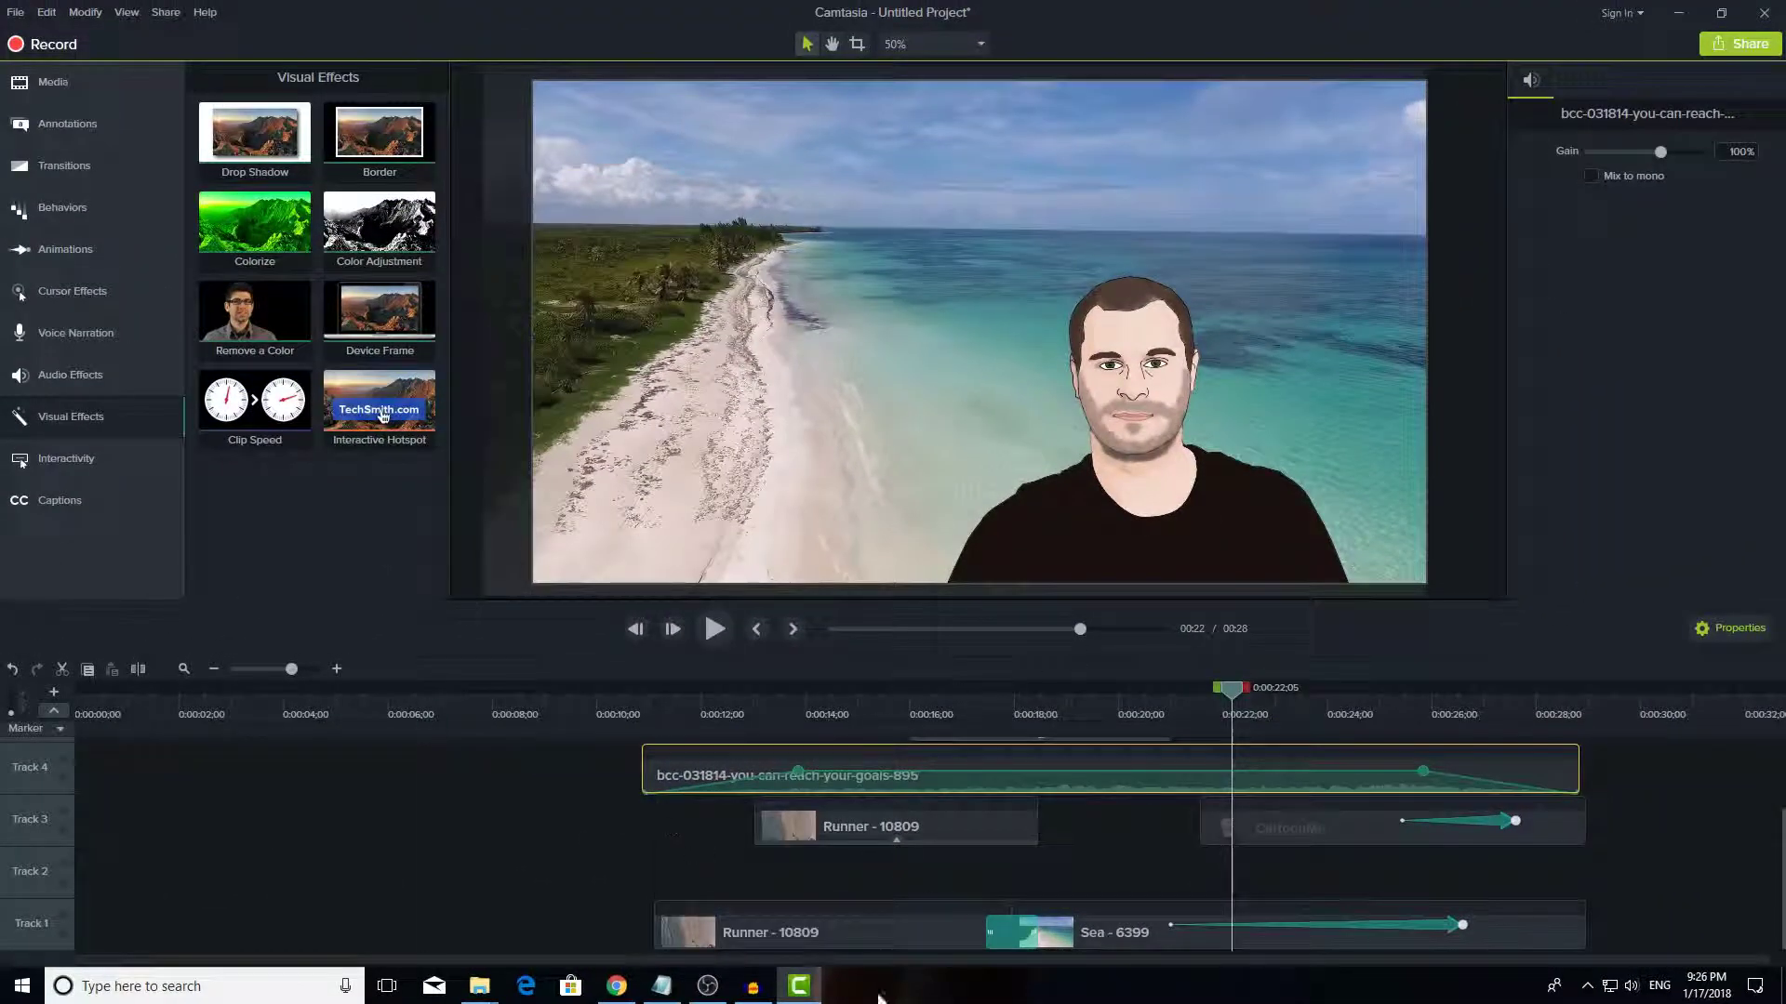
pyautogui.click(845, 932)
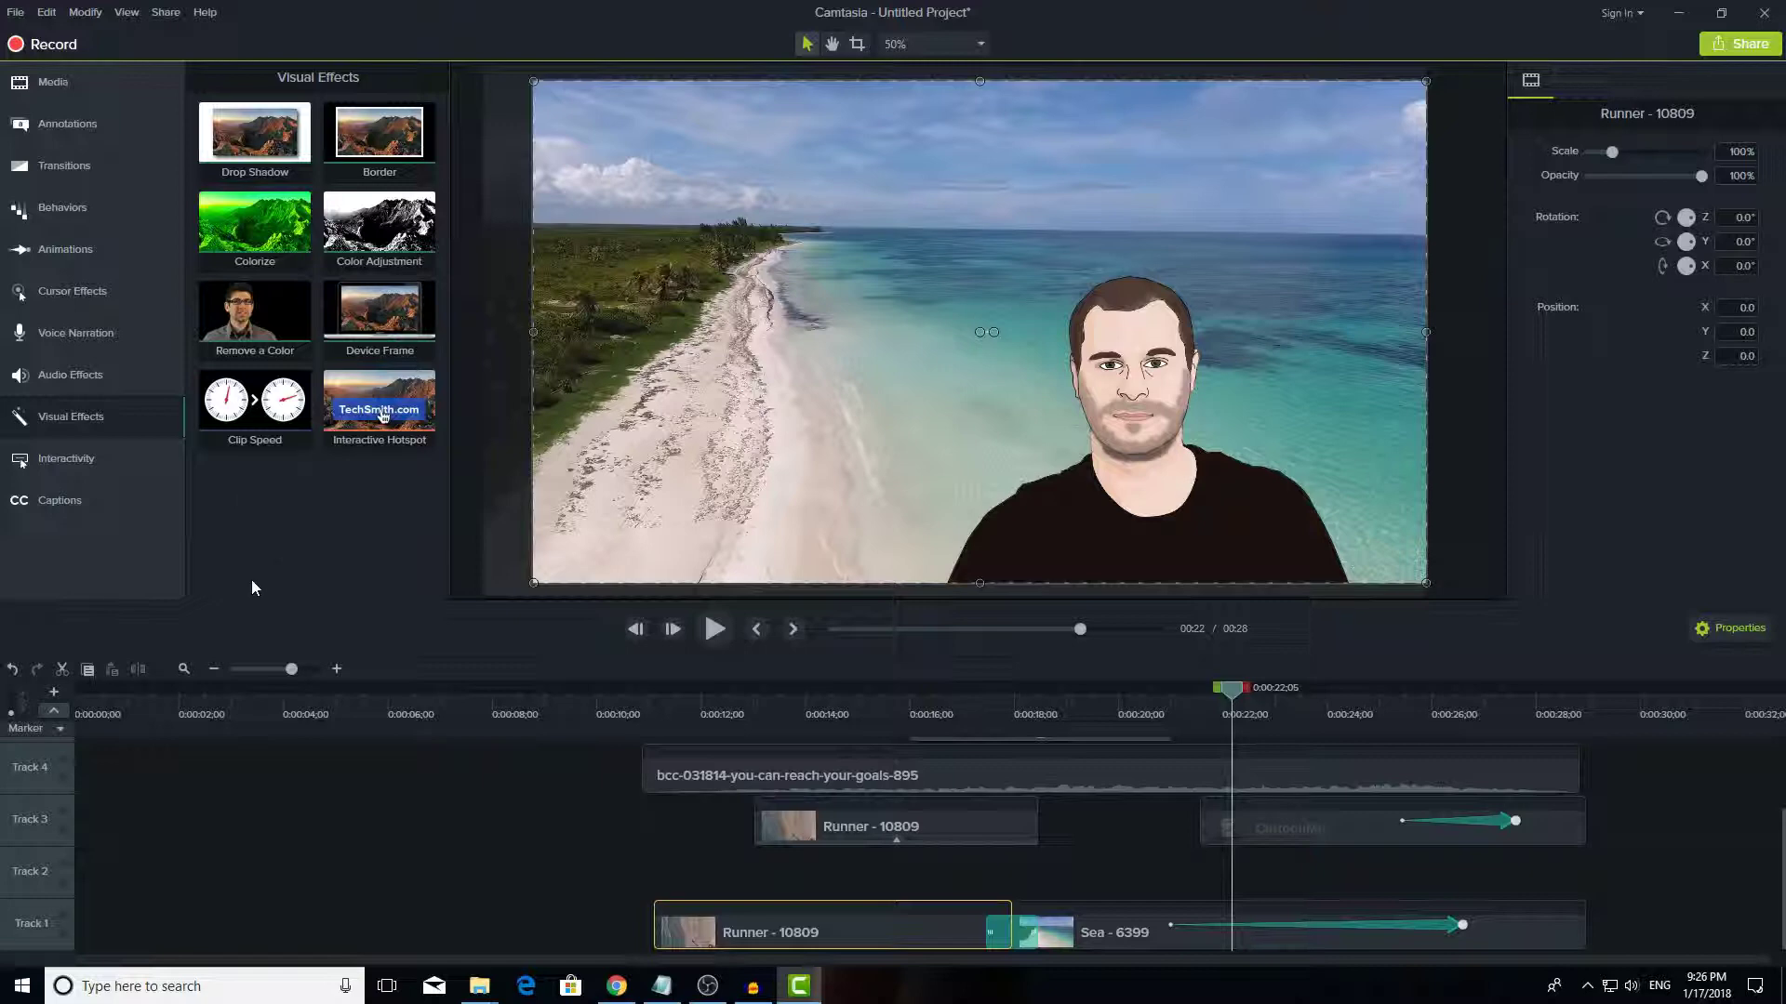
pyautogui.moveTo(261, 231); pyautogui.dragTo(731, 932)
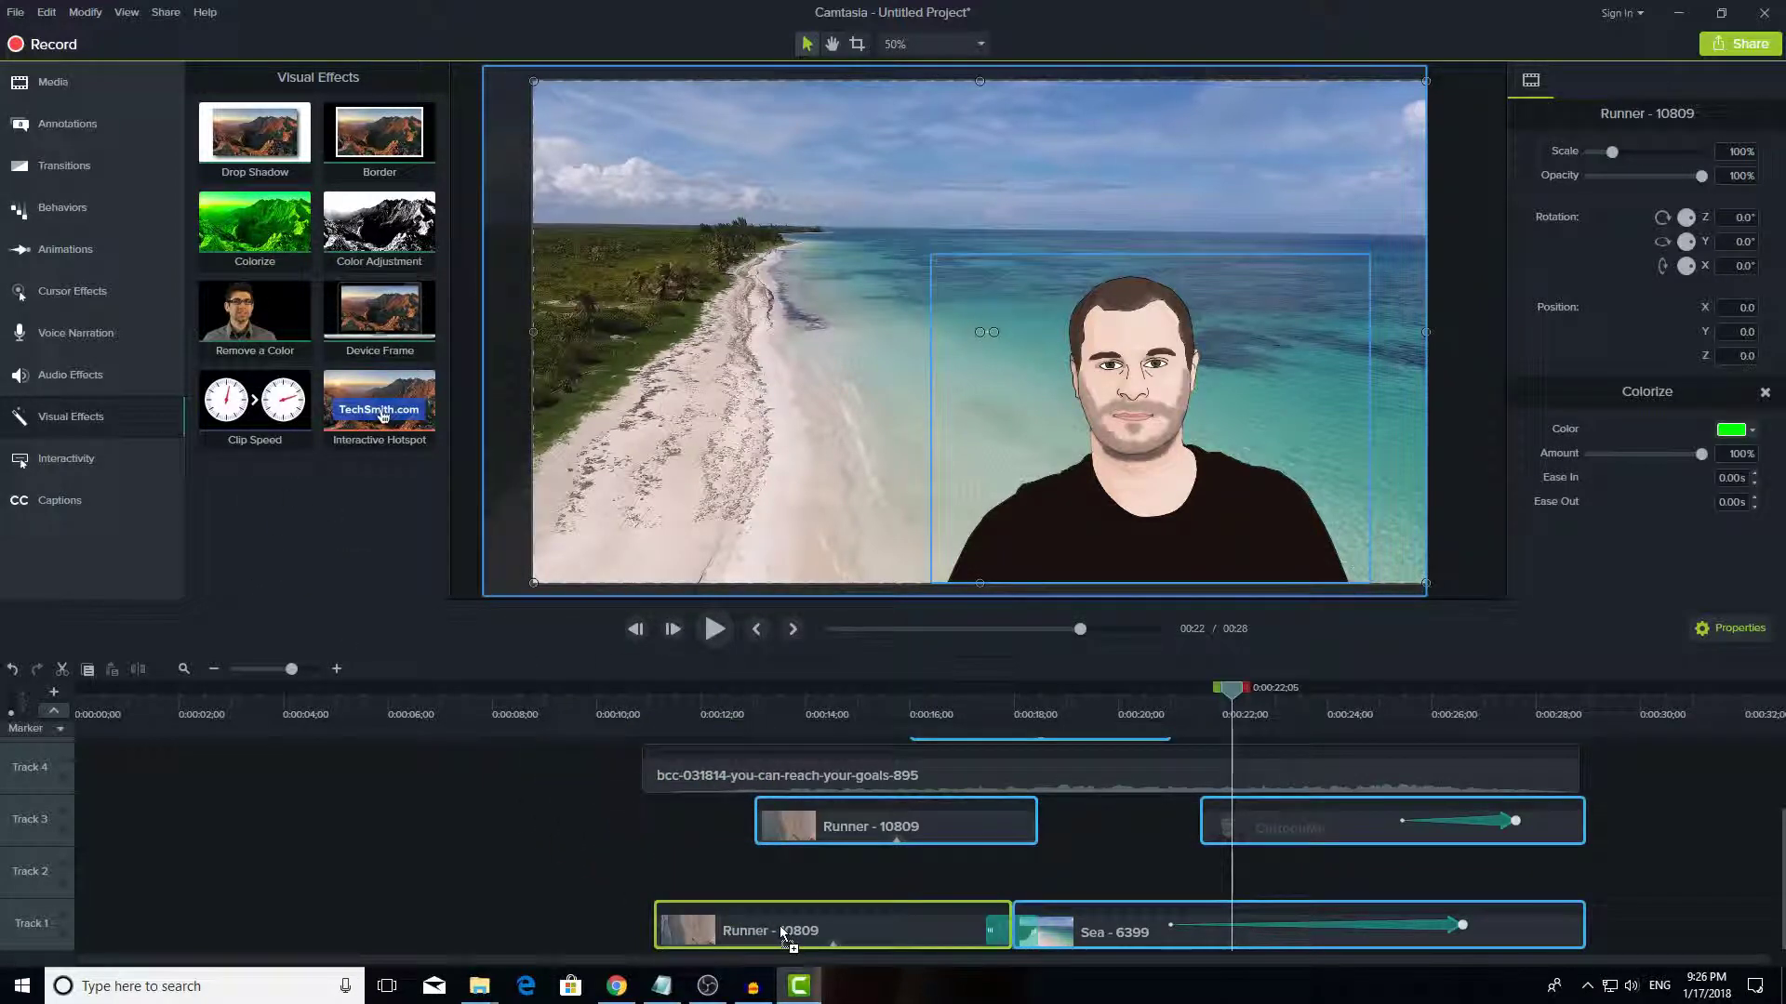
pyautogui.click(751, 712)
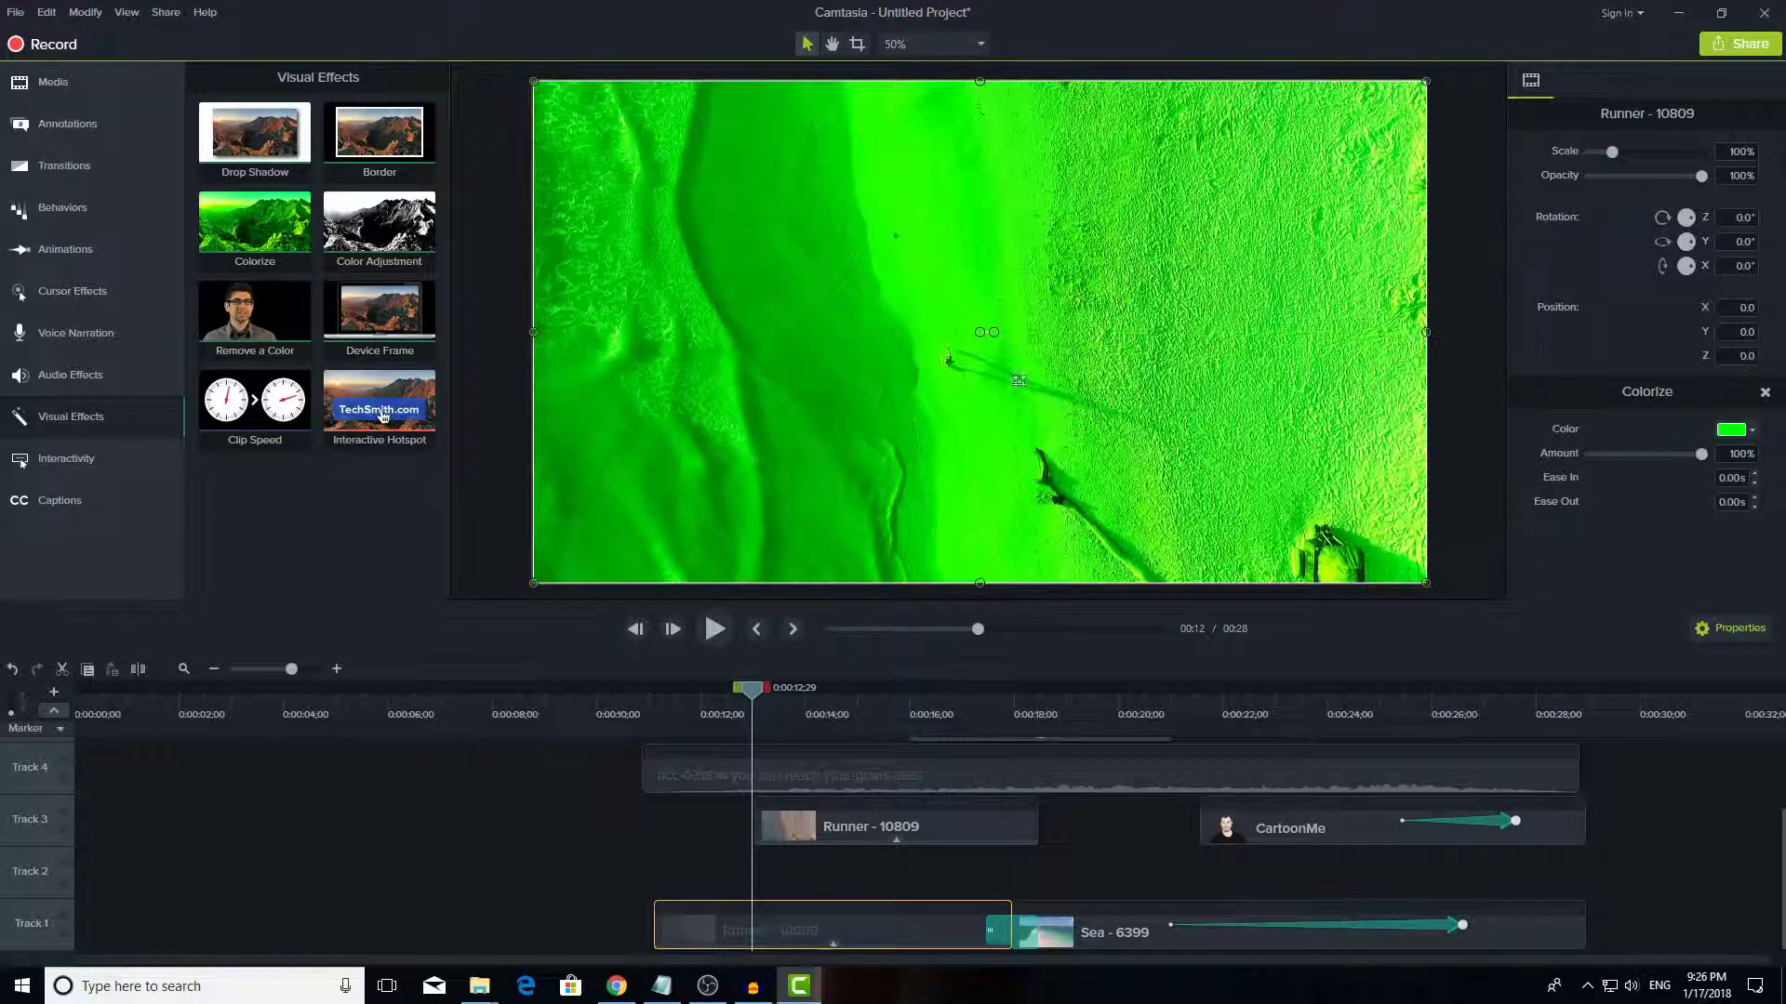
# Step: Try the Colorize effect in red and in blue, reducing the blue tint's amount to 25%
pyautogui.click(1729, 426)
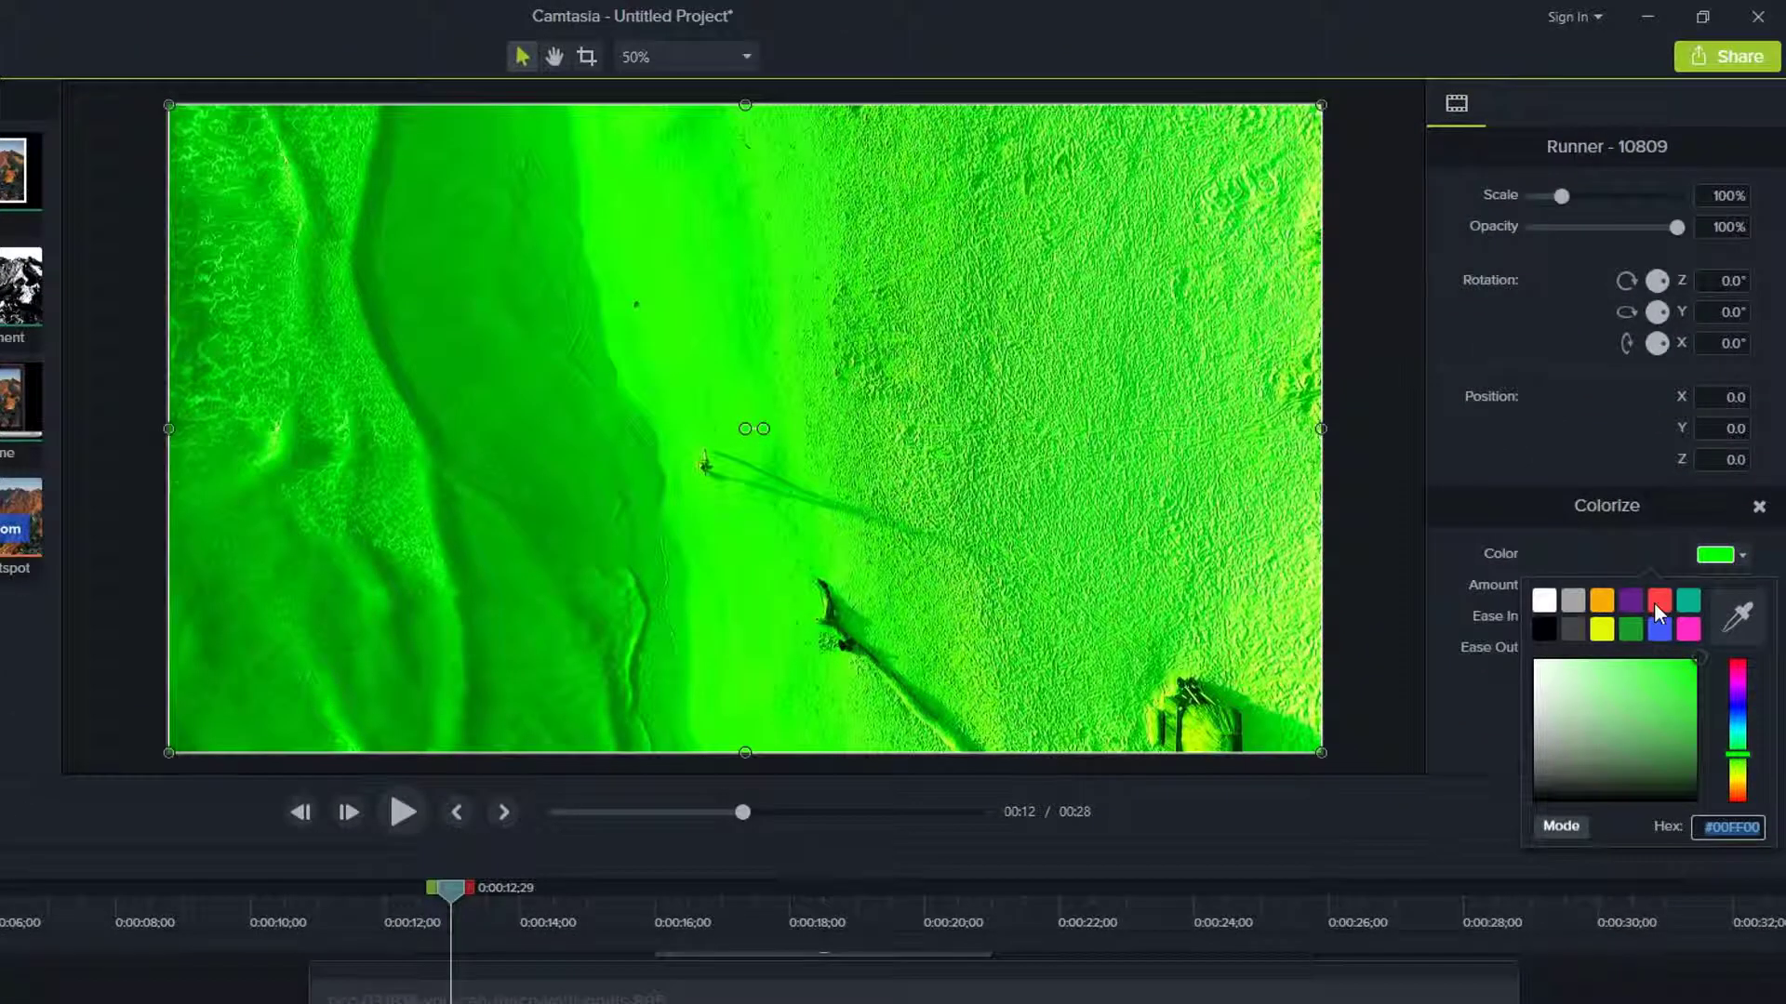
pyautogui.click(1659, 602)
pyautogui.click(1721, 555)
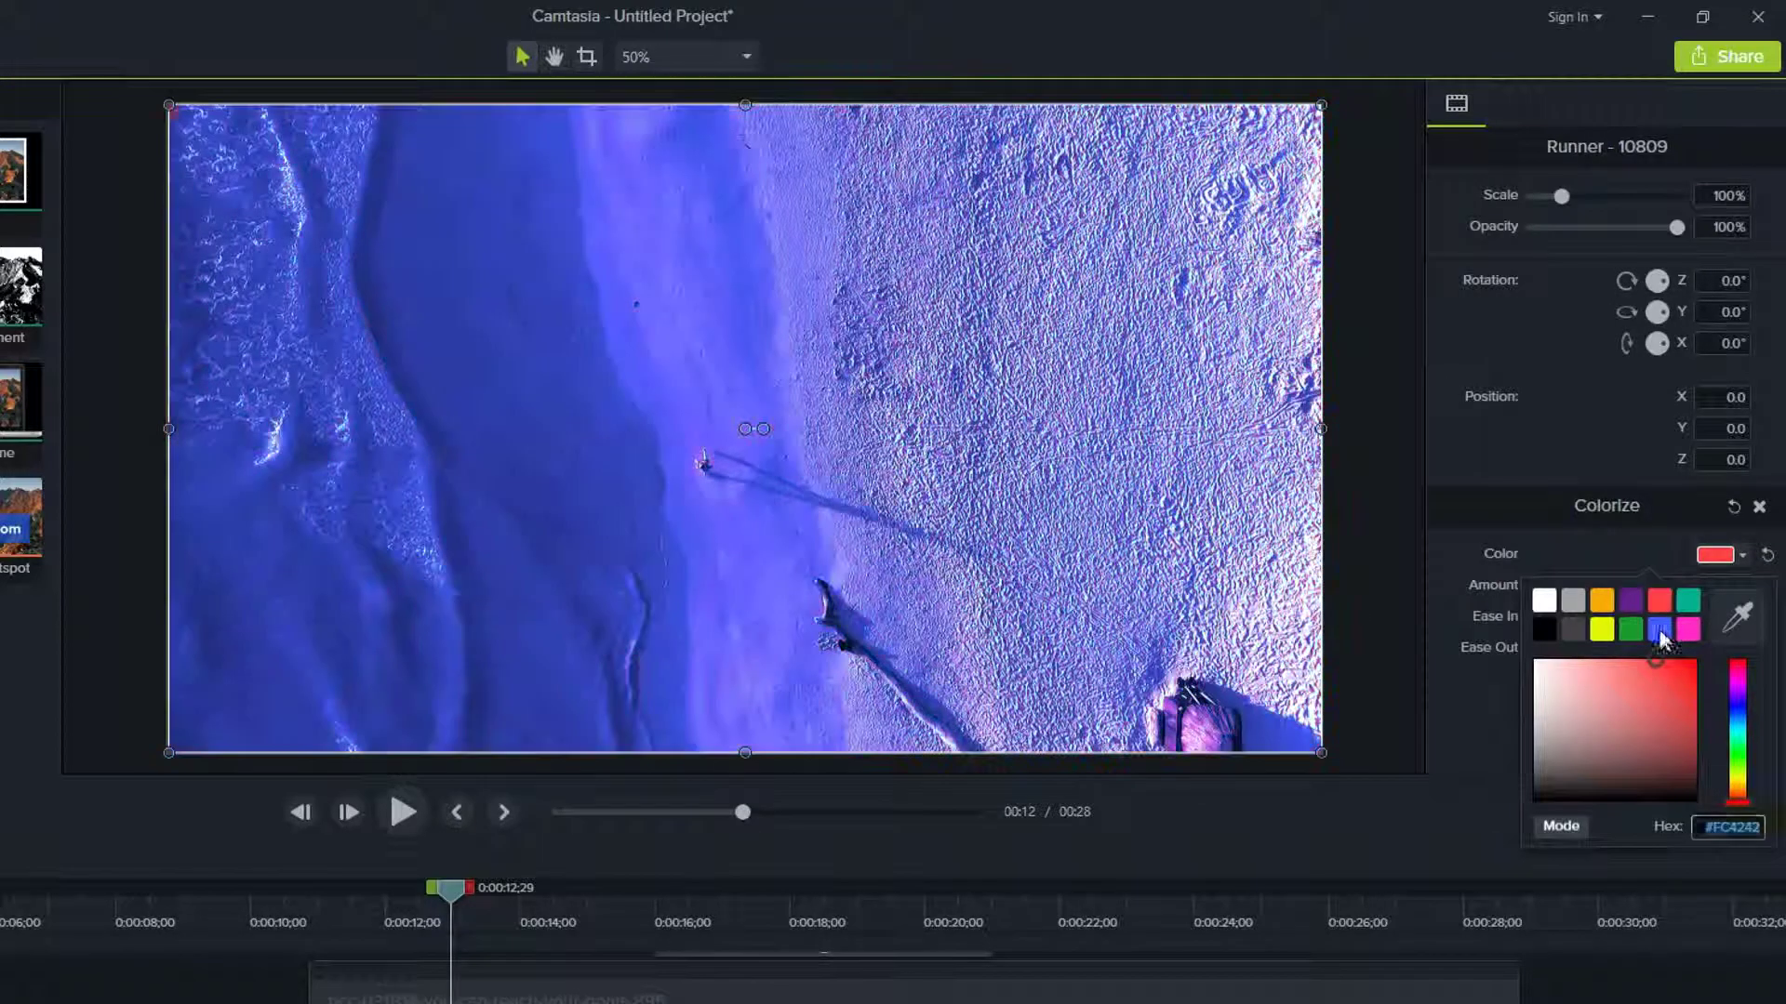
pyautogui.click(1661, 633)
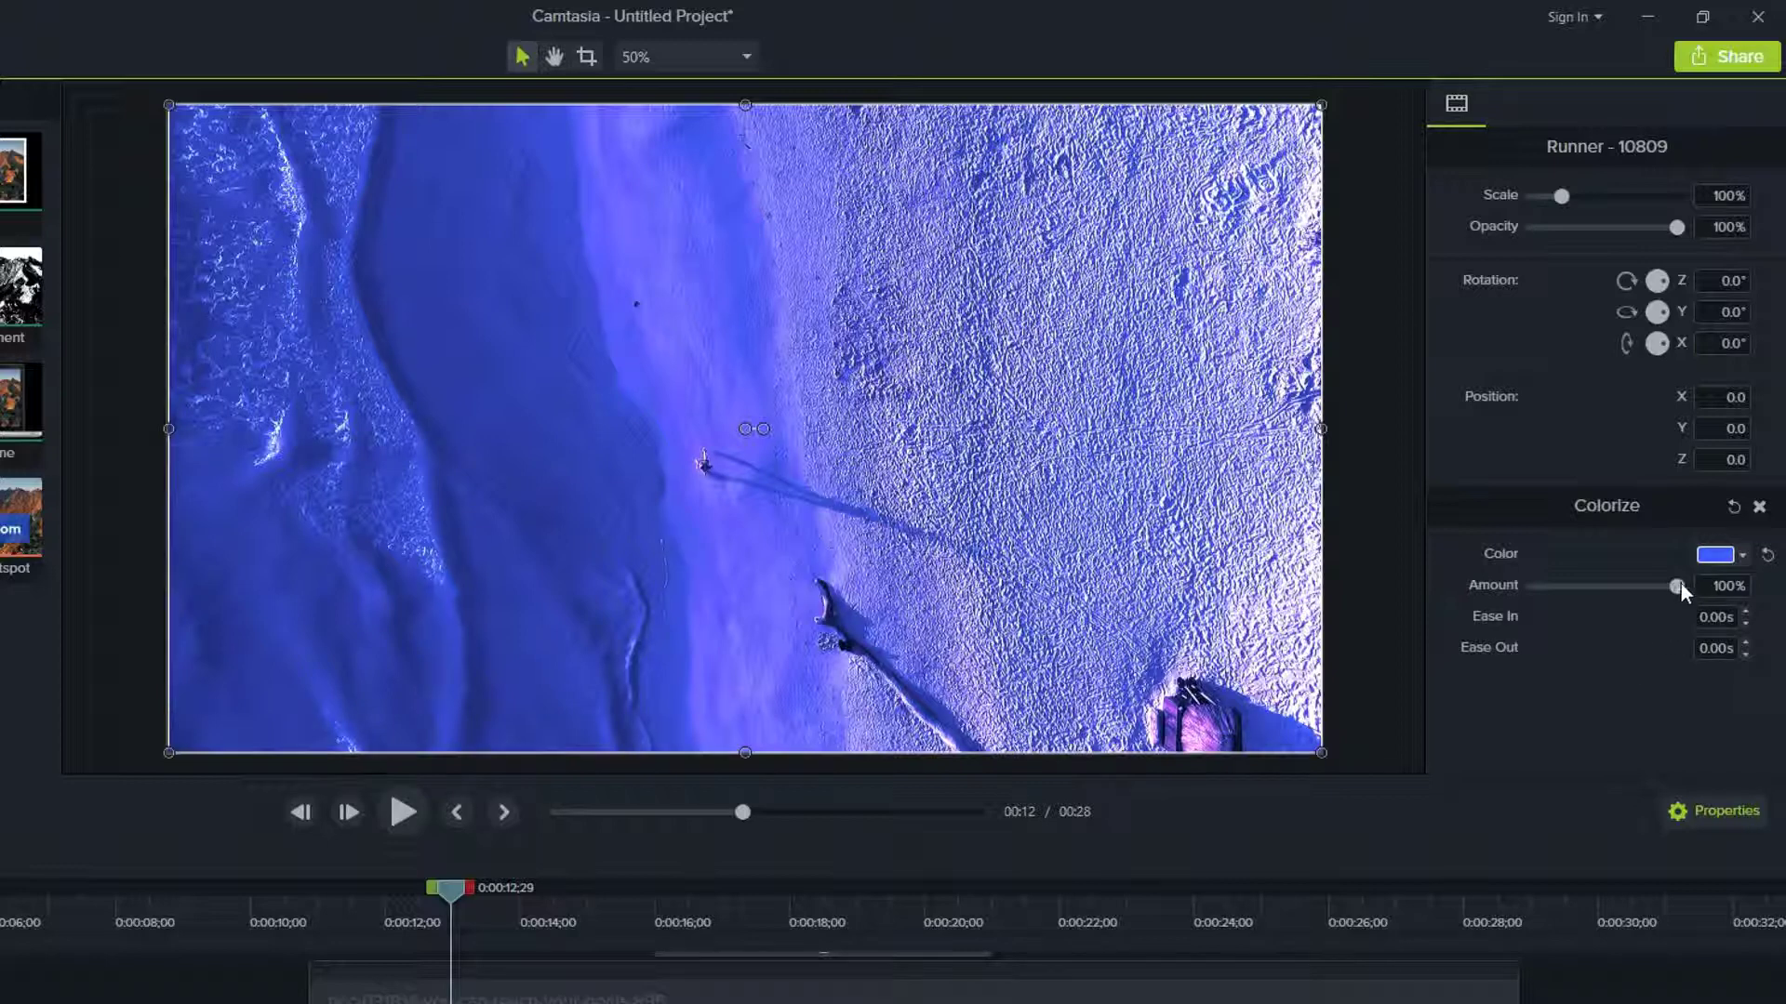
pyautogui.moveTo(1672, 591); pyautogui.dragTo(1564, 582)
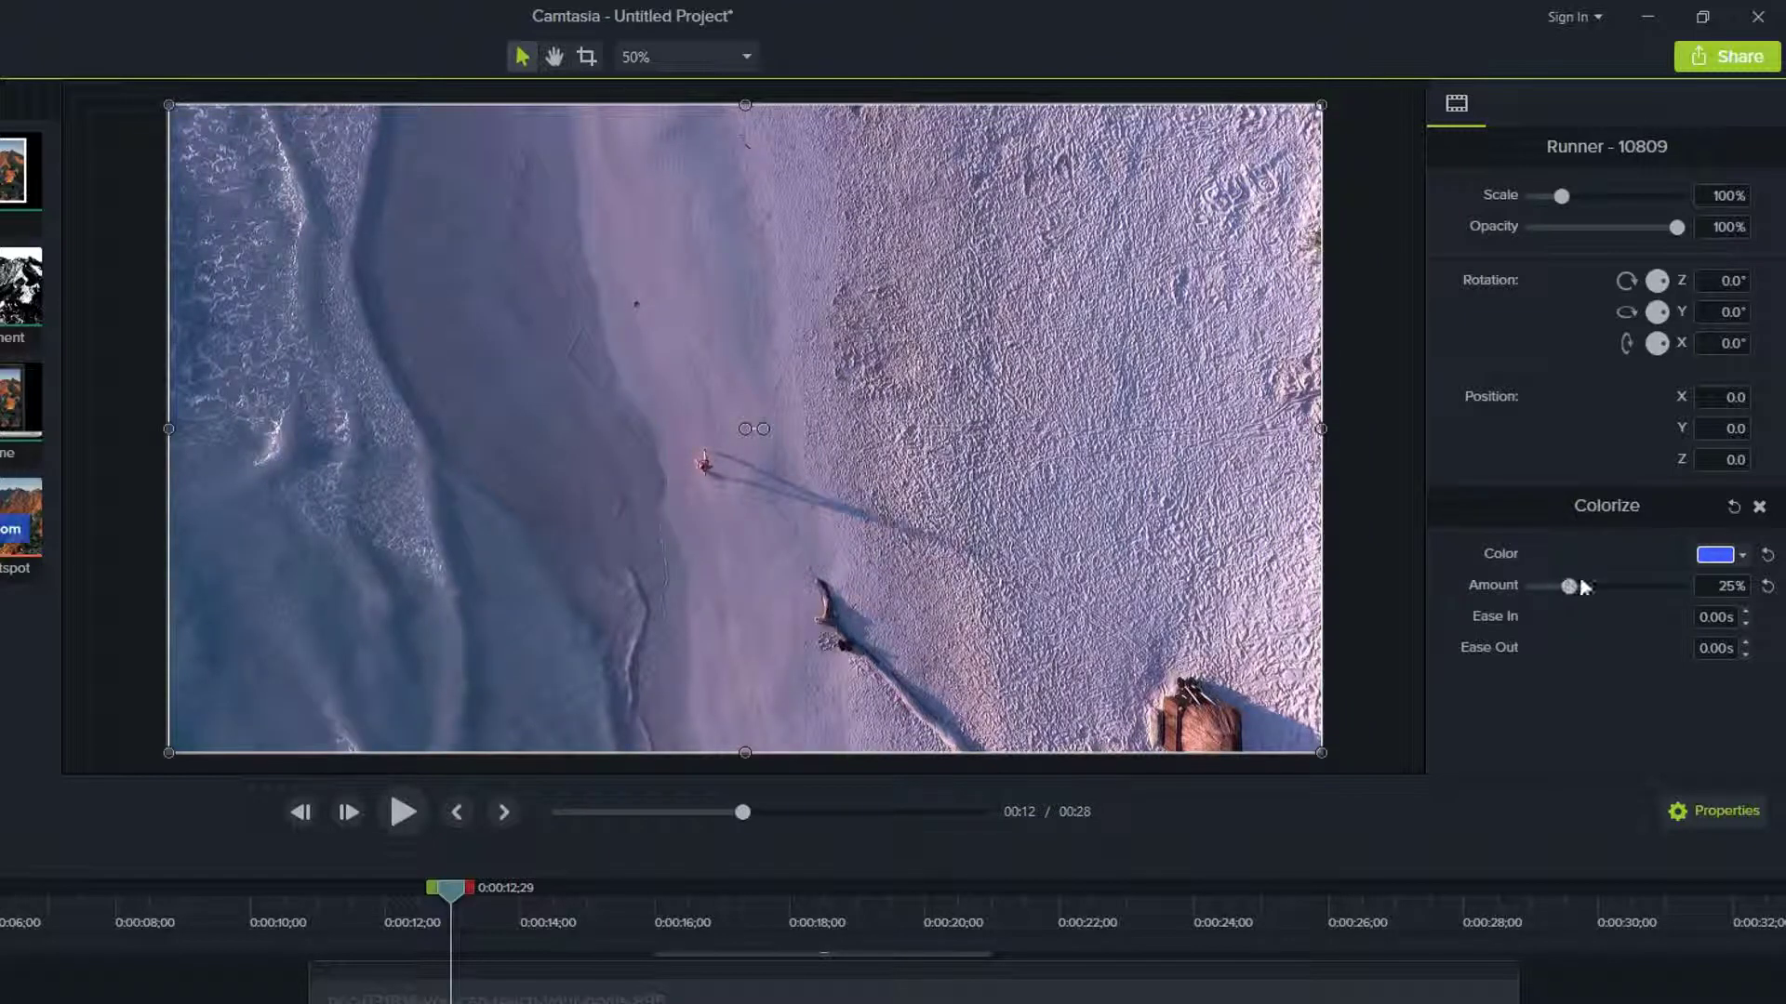
# Step: Set the Colorize color to red, compare tint strengths, settle on an amount of 11%, and deselect the clip
pyautogui.click(1735, 555)
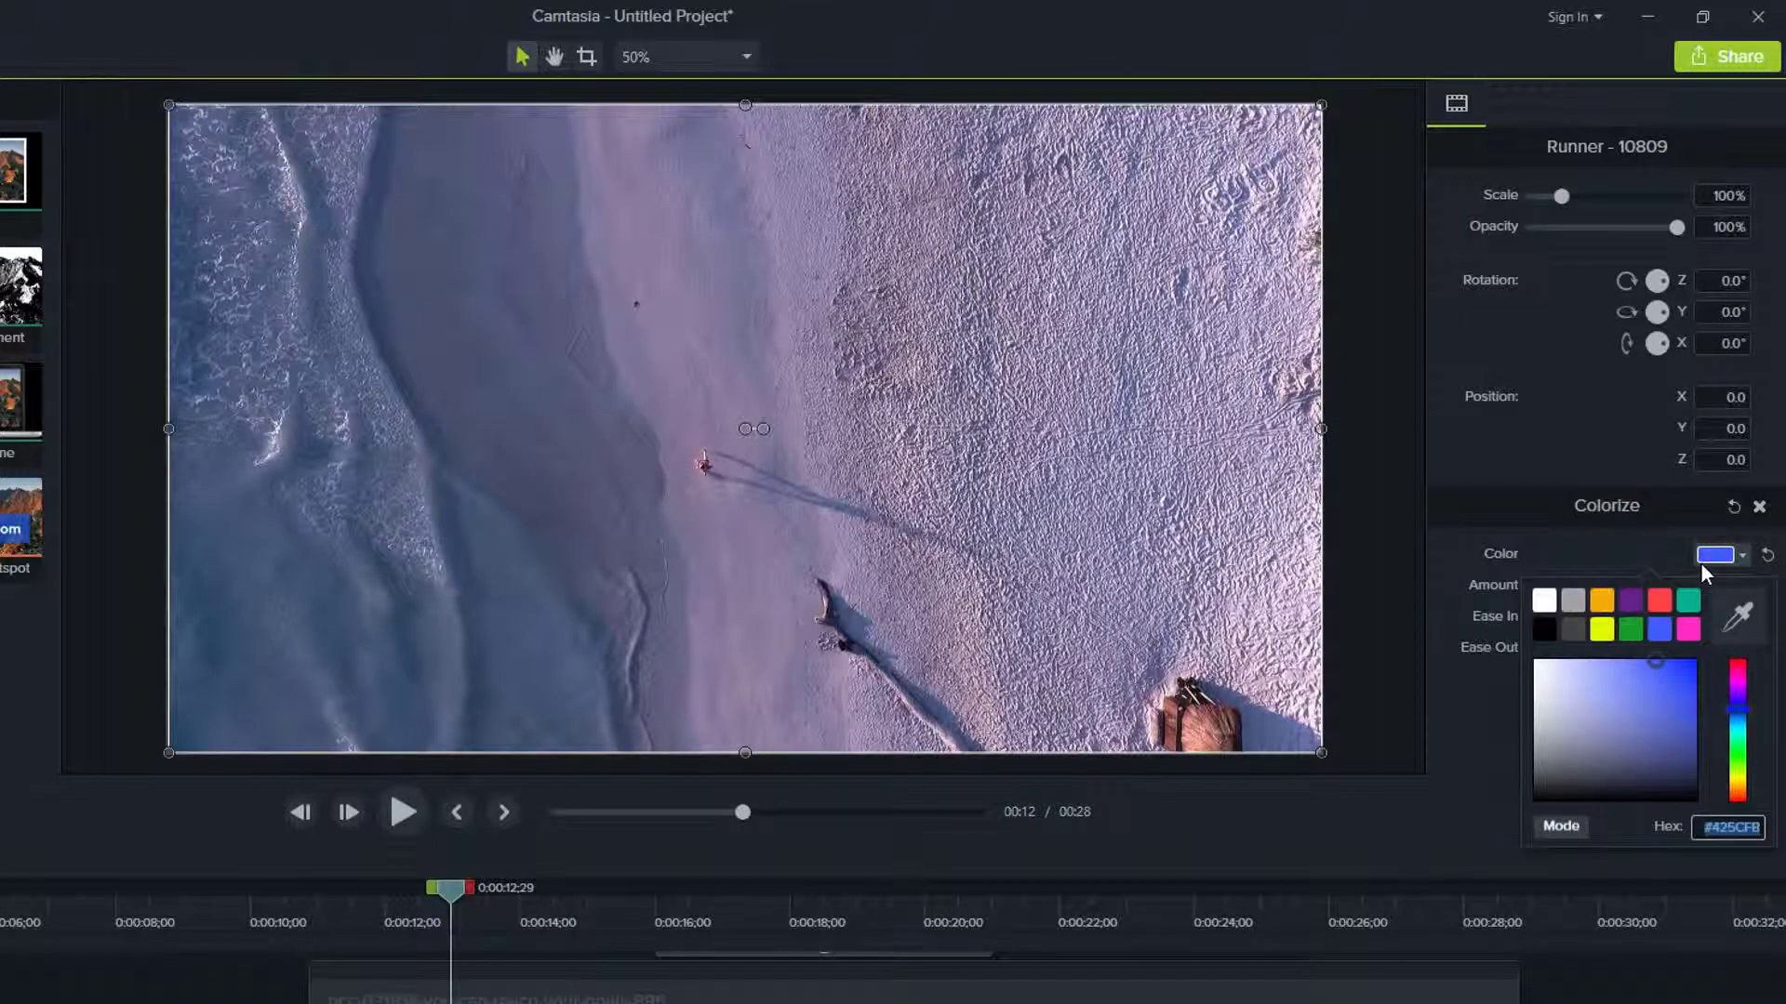
pyautogui.click(1661, 597)
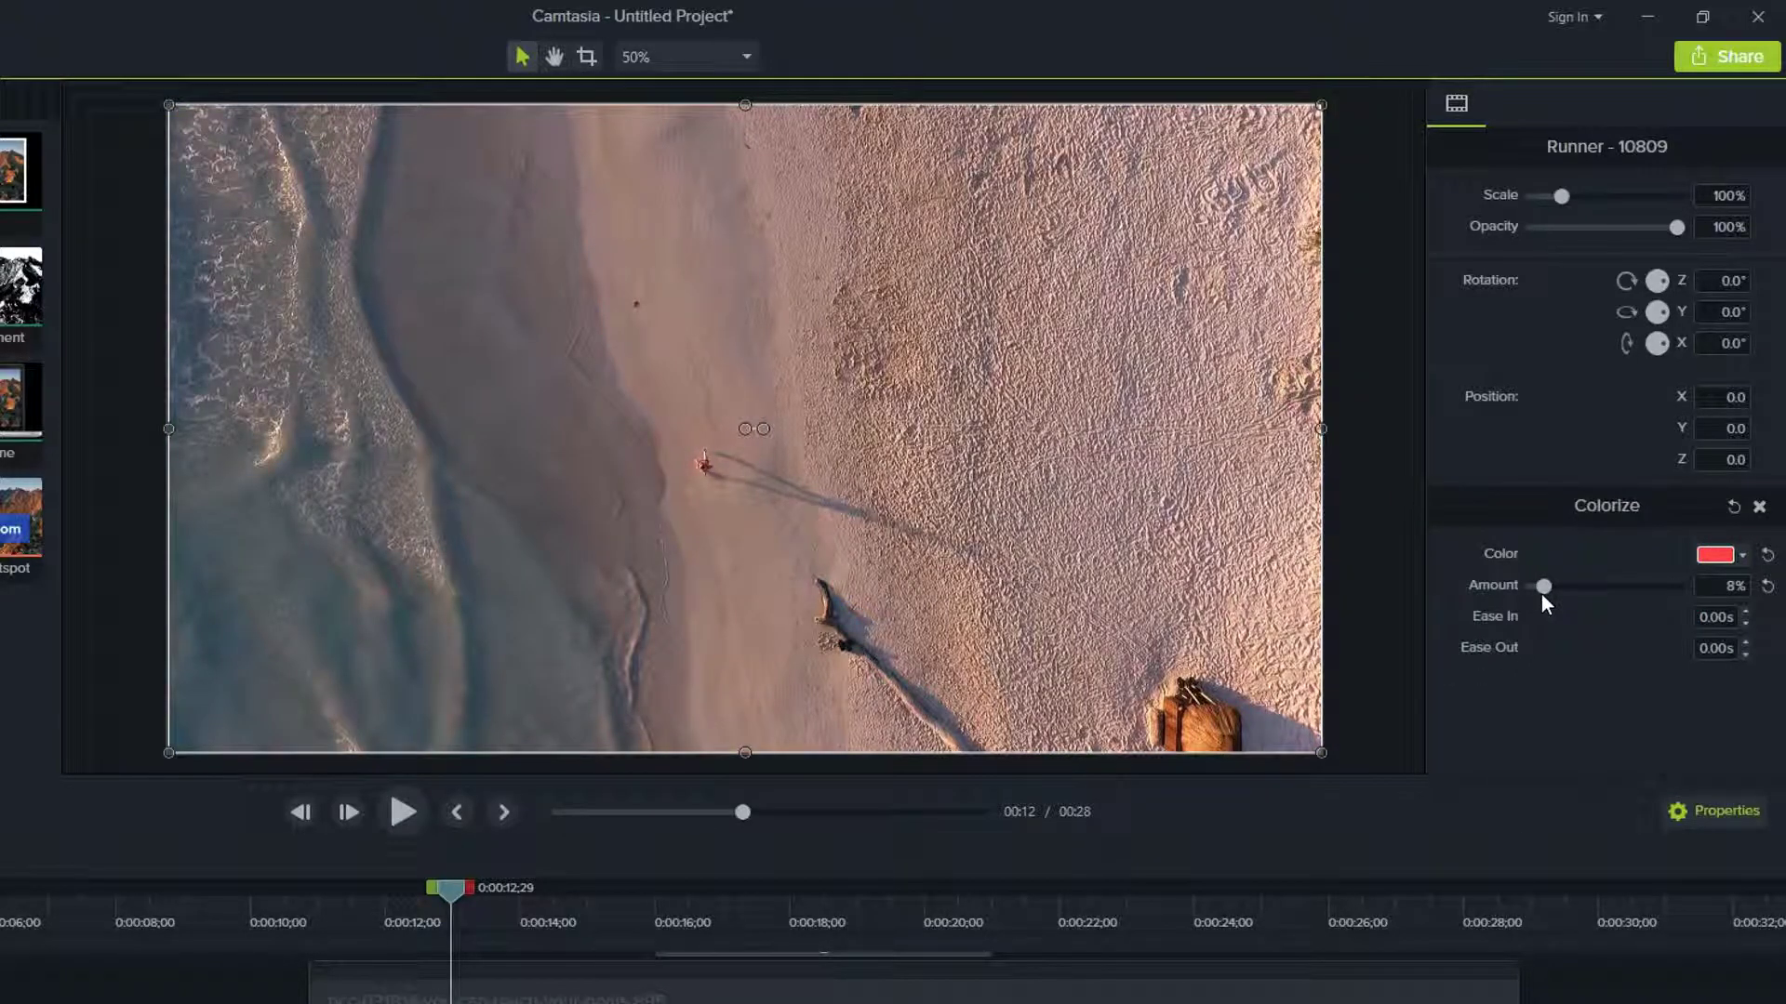
pyautogui.moveTo(1543, 587); pyautogui.dragTo(1685, 586)
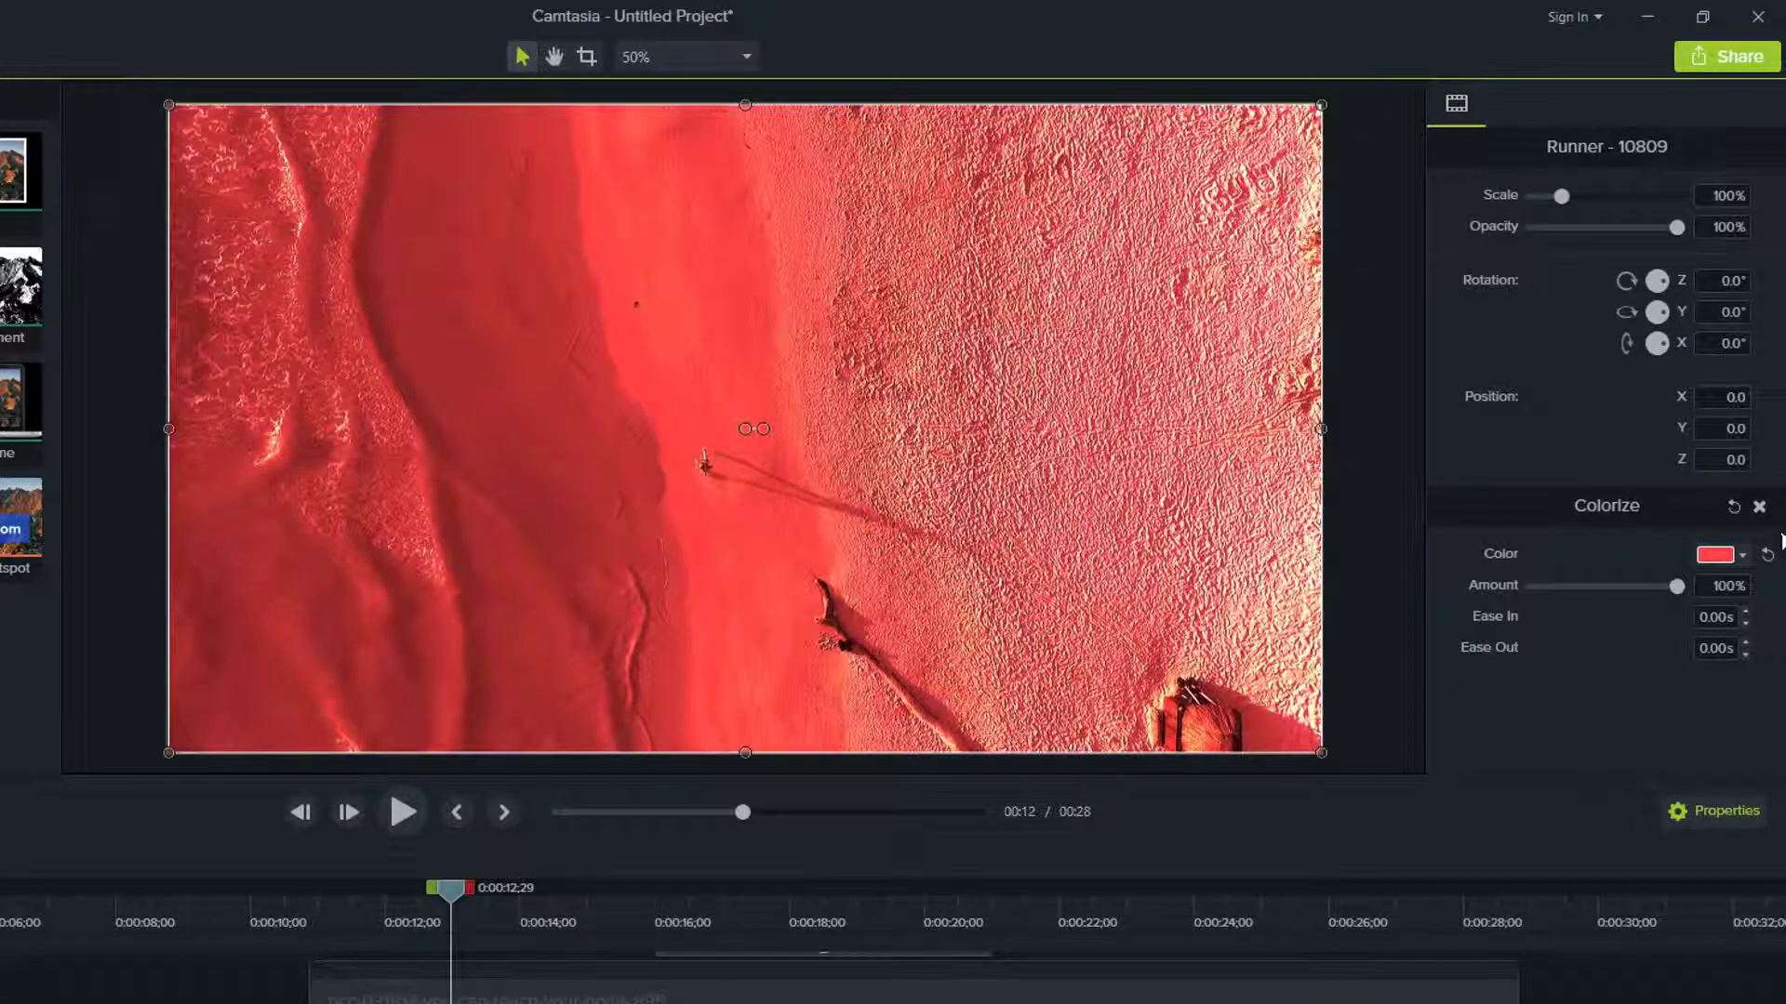
pyautogui.moveTo(1676, 587); pyautogui.dragTo(1548, 586)
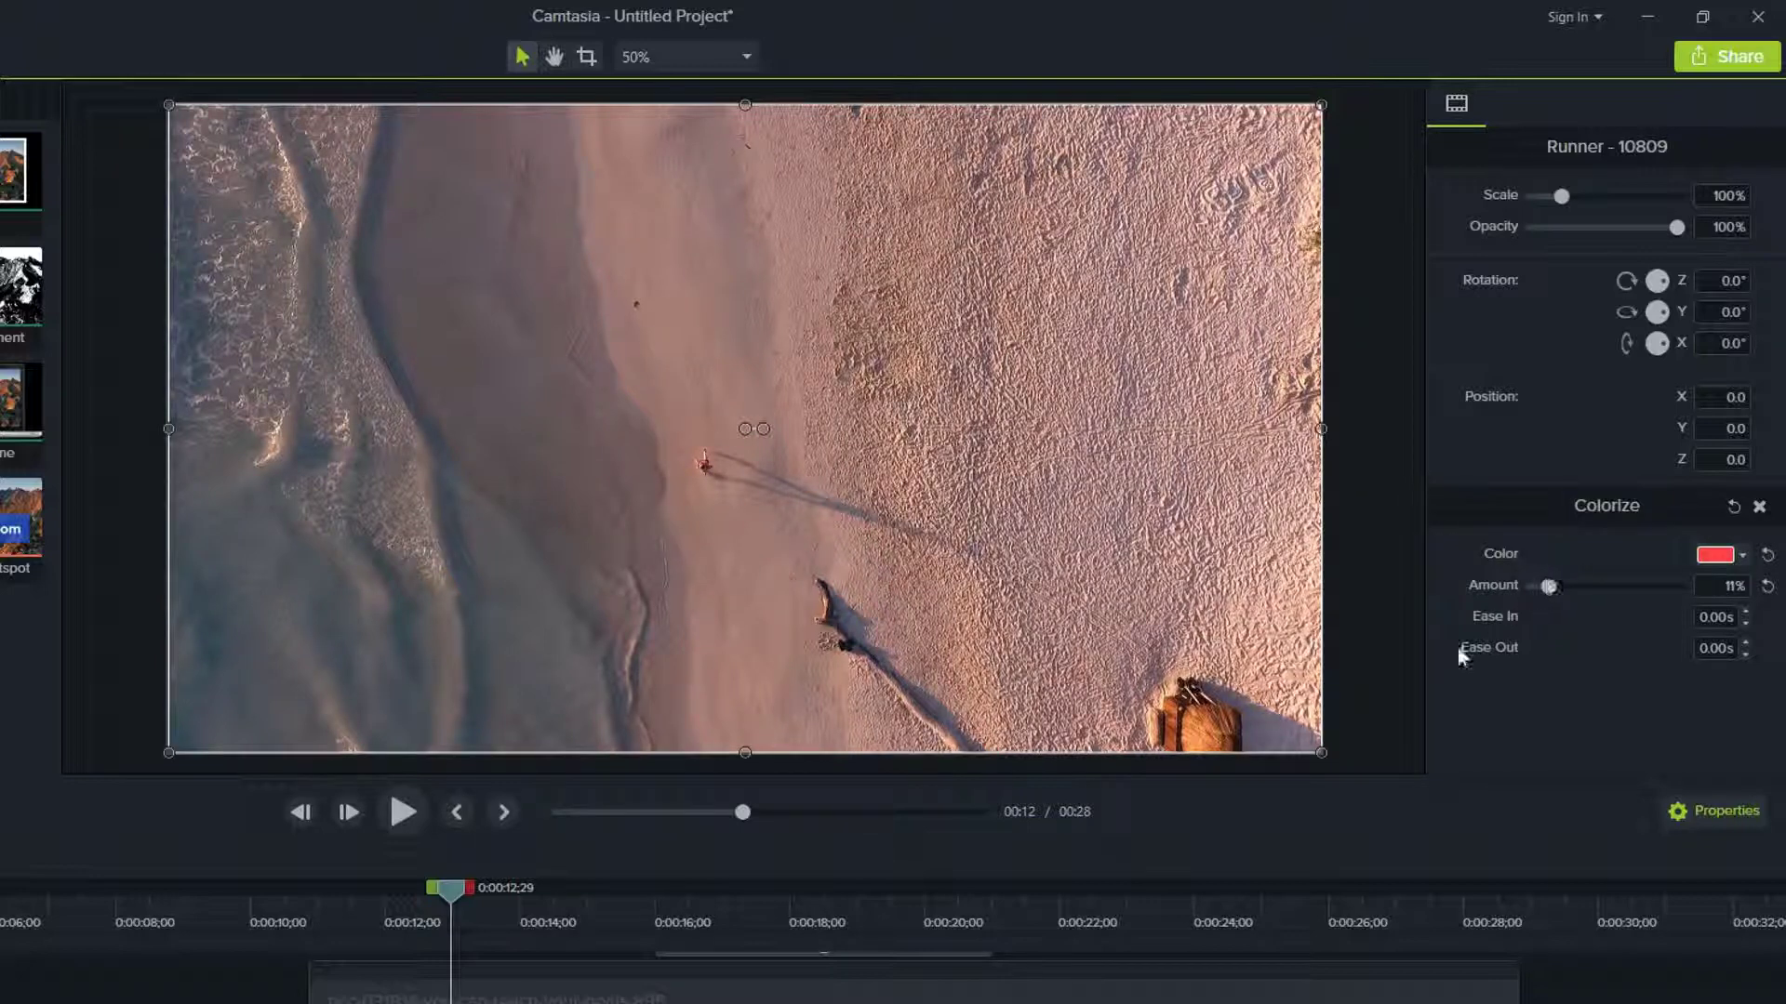
pyautogui.press('Escape')
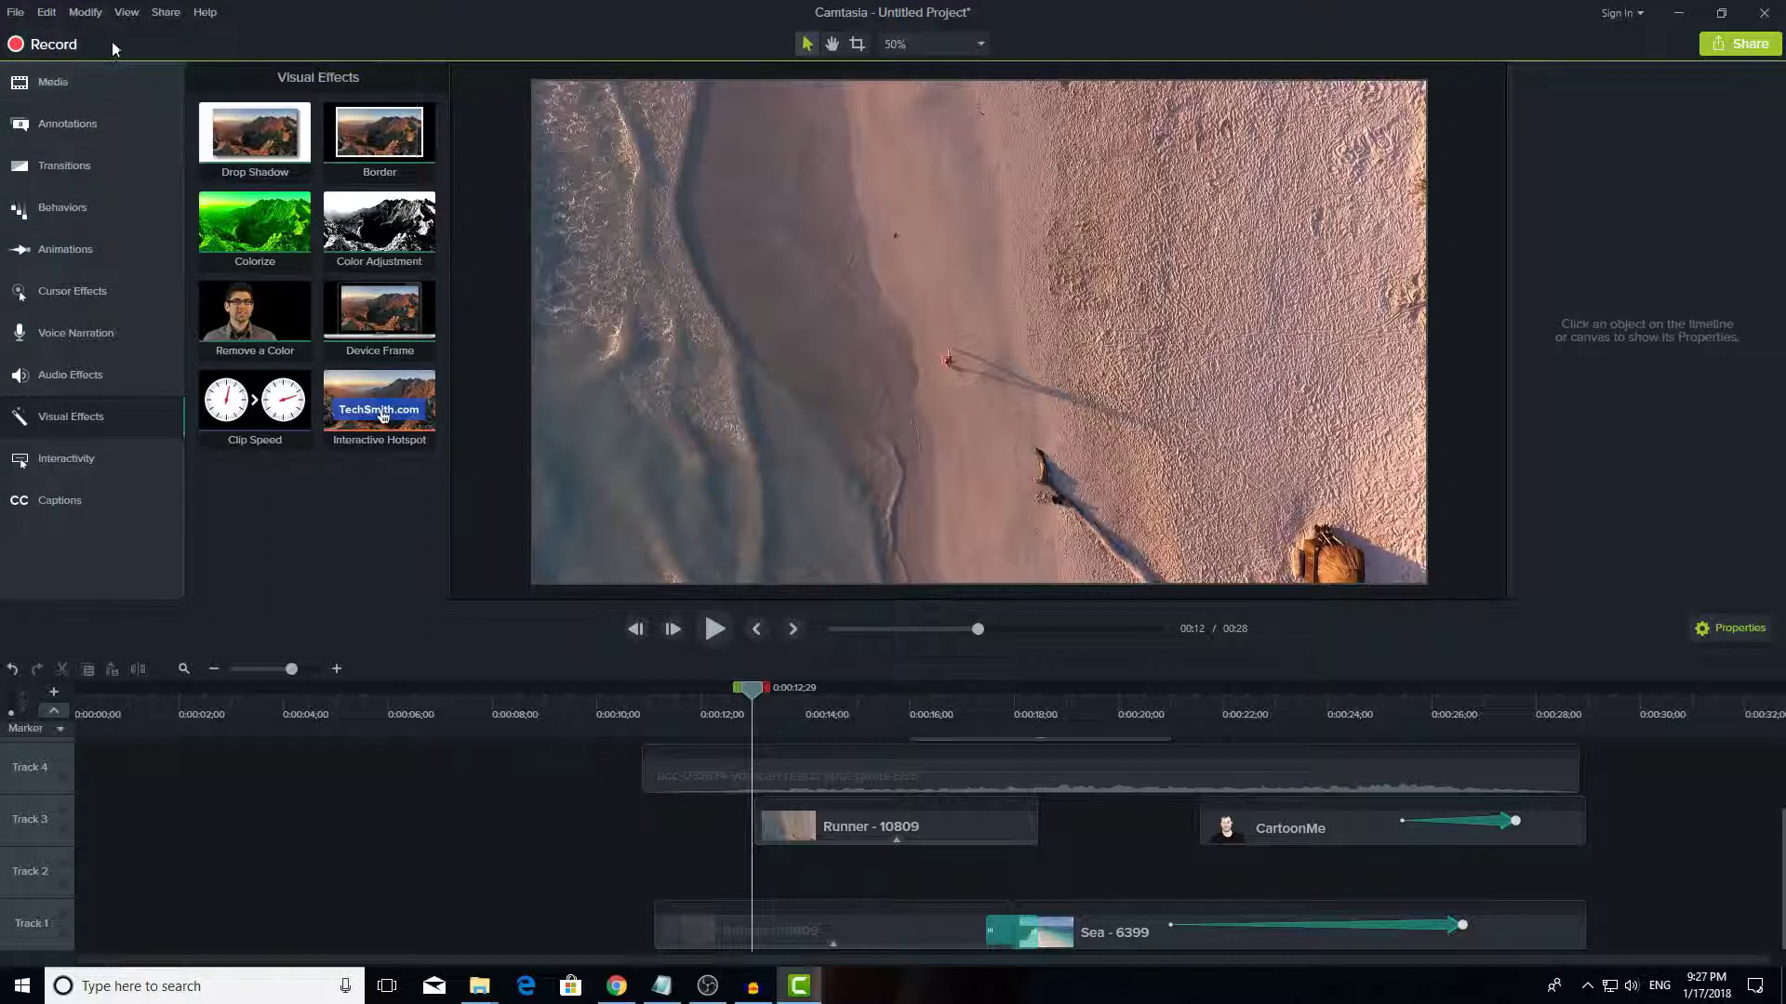
# Step: Open the screen recorder, try a custom area enlarged from 1280 x 720, and switch back to full screen
pyautogui.click(39, 47)
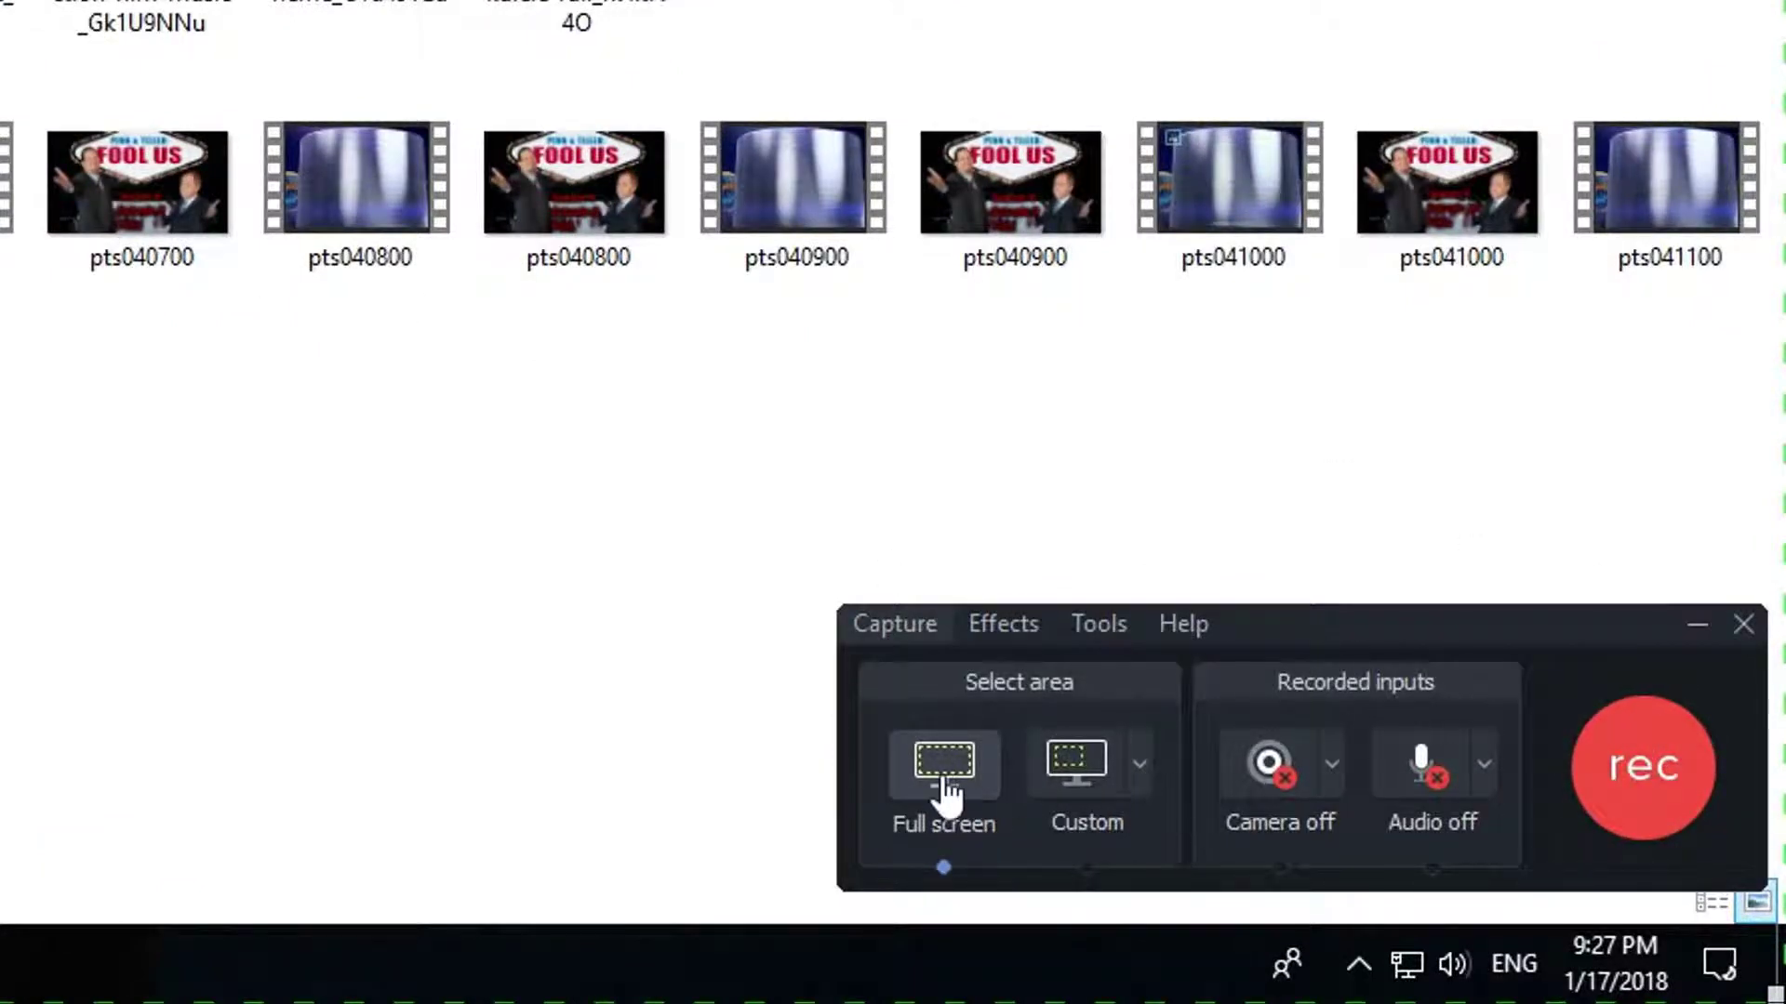
pyautogui.click(1086, 800)
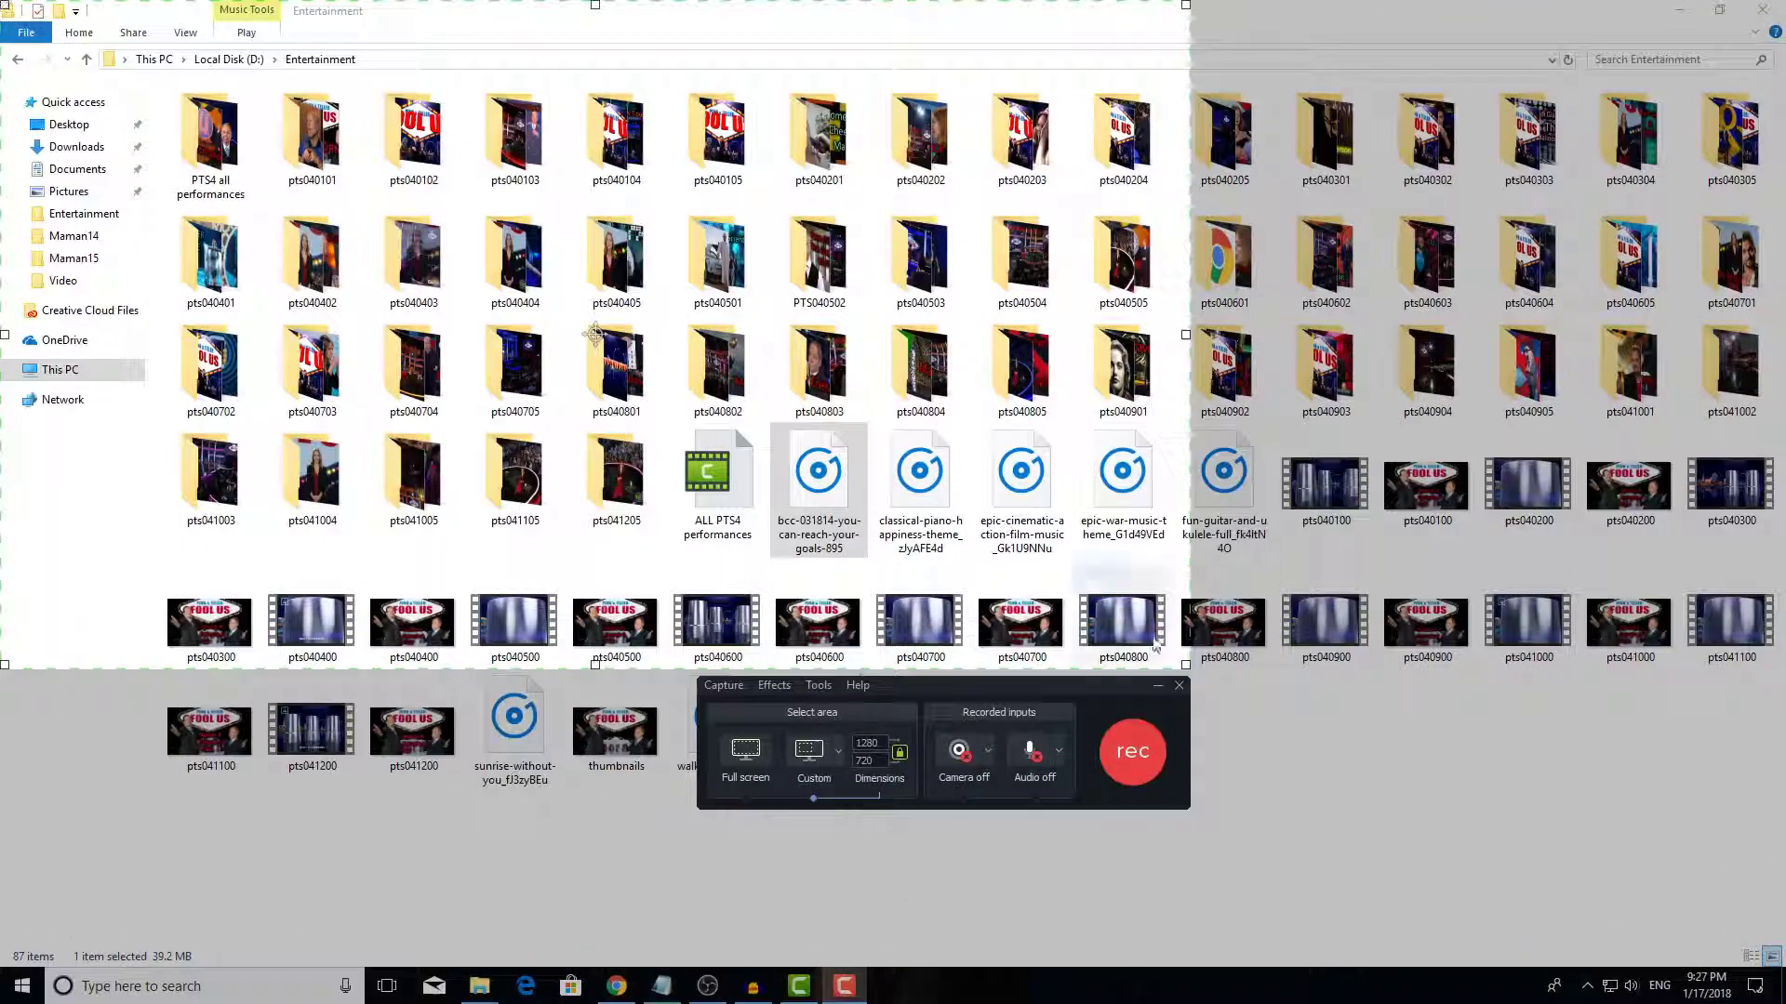
pyautogui.moveTo(1186, 665); pyautogui.dragTo(1489, 832)
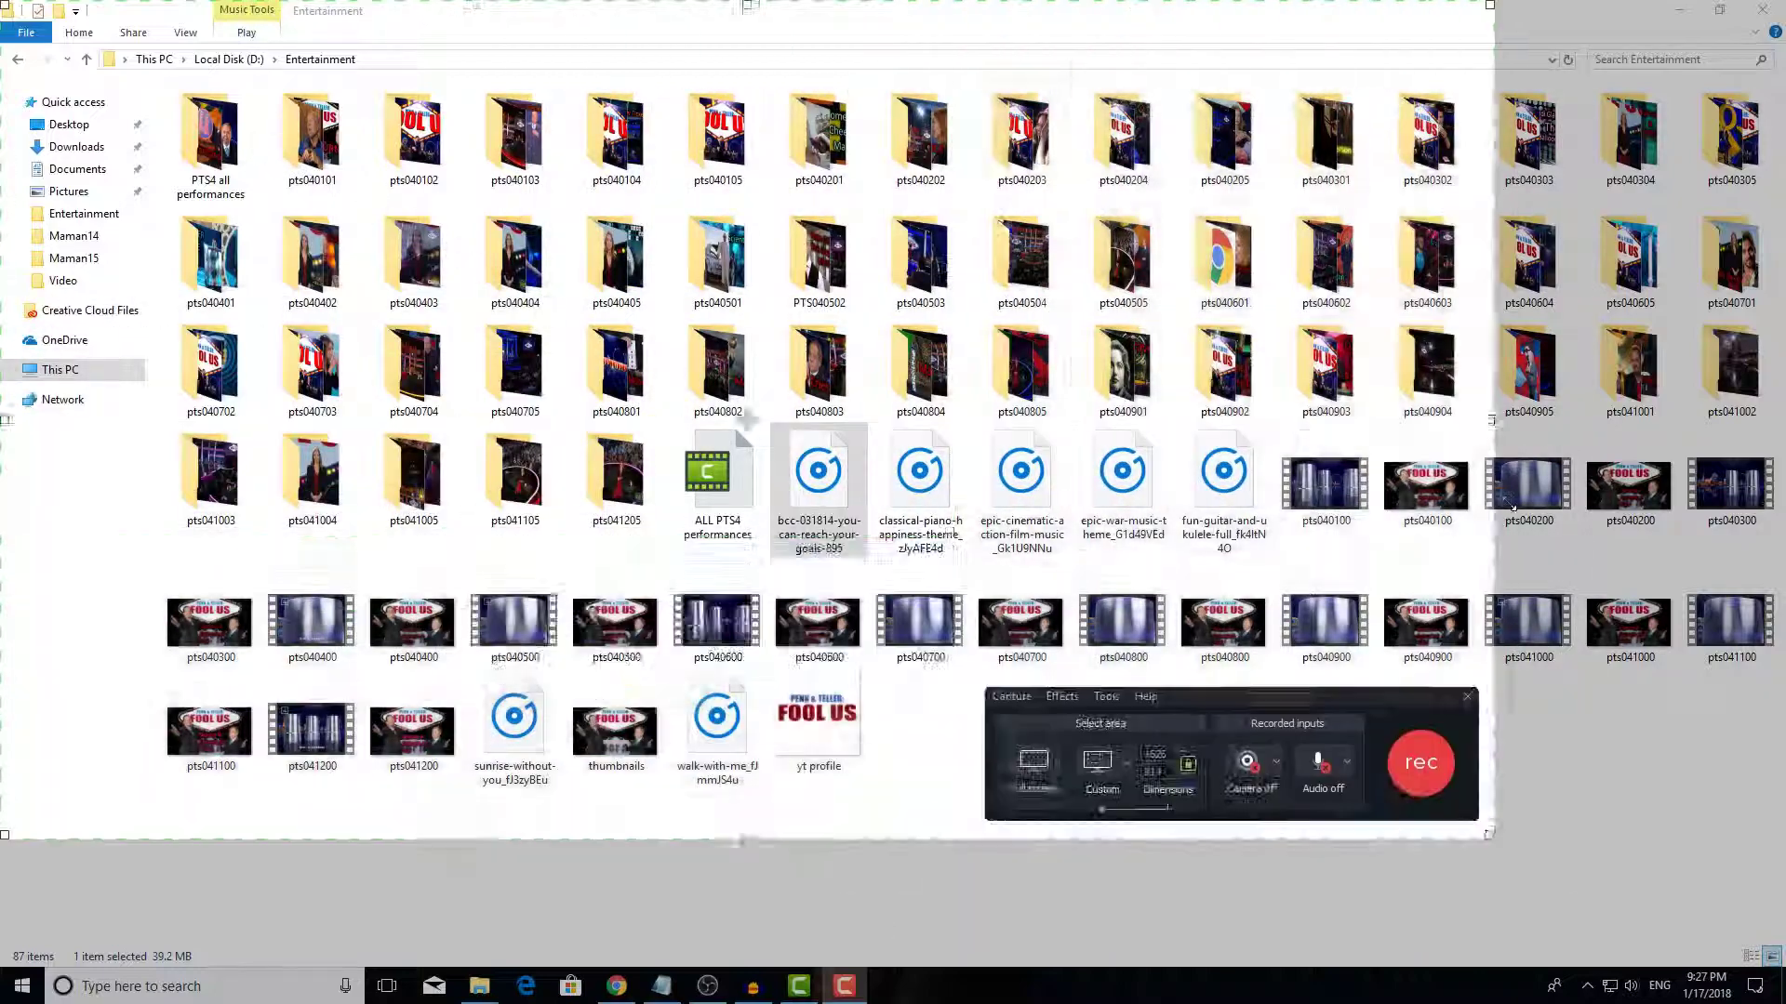
pyautogui.click(1033, 767)
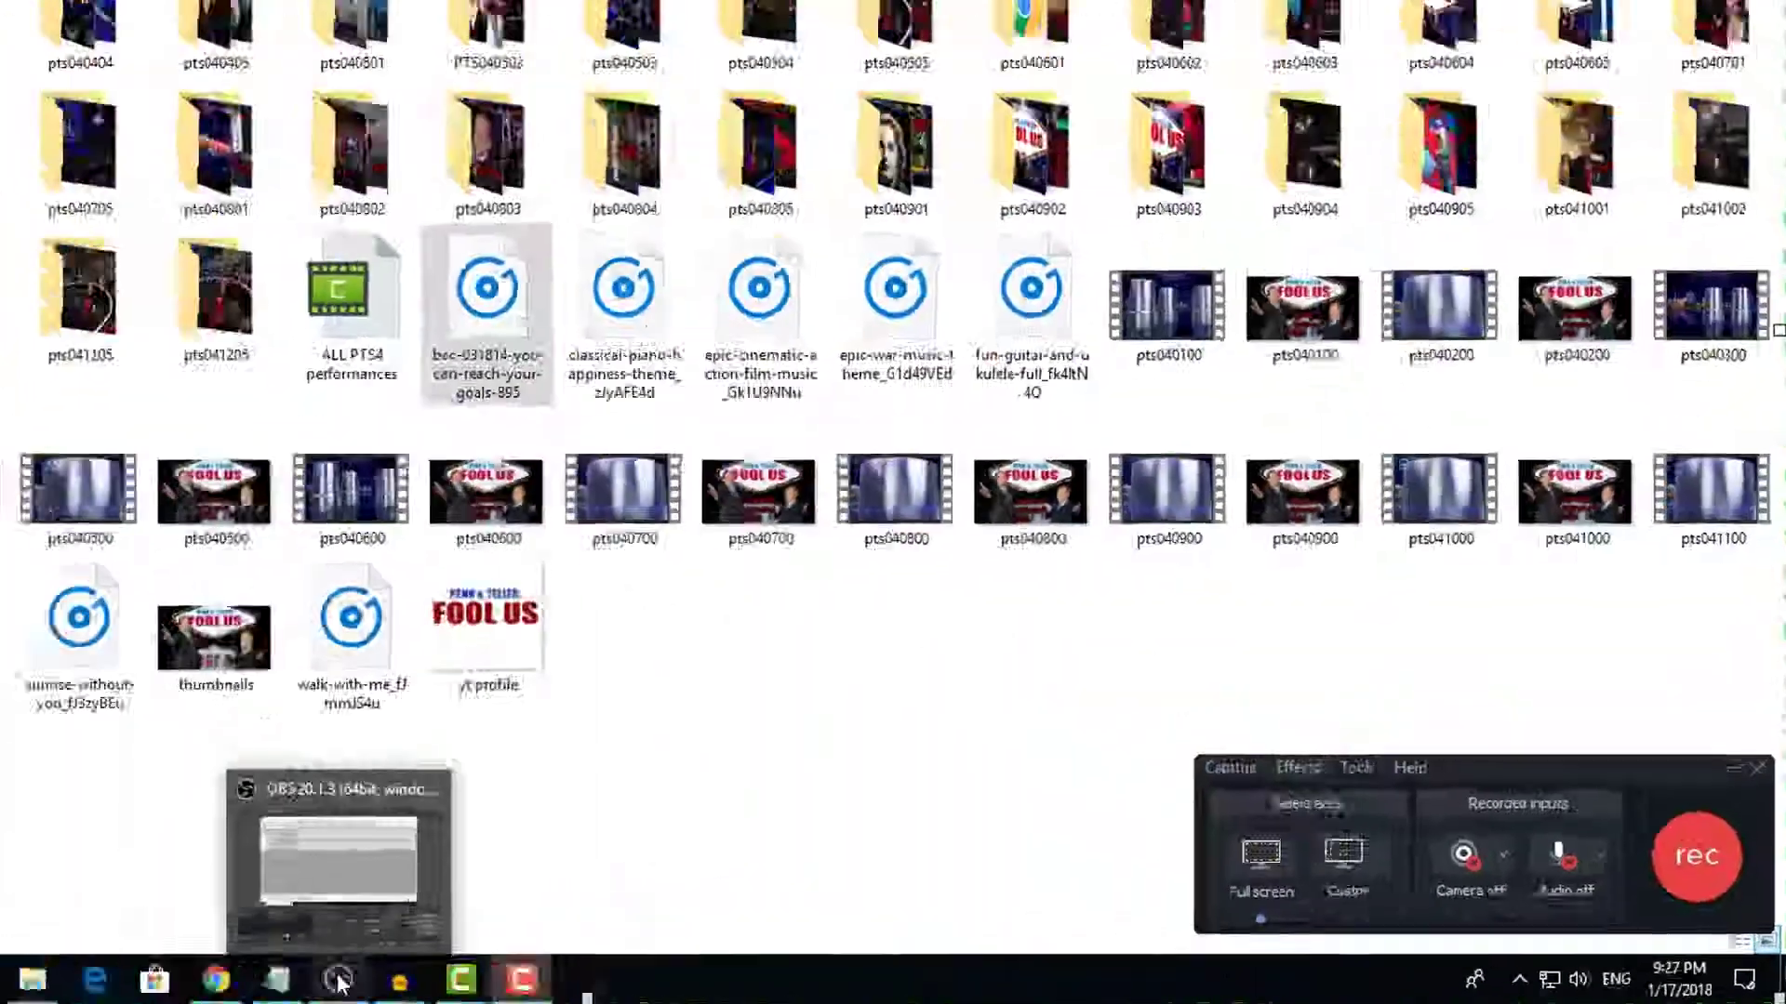
# Step: Show and hide the OBS window, close the screen recorder, and switch back to the Camtasia editor
pyautogui.click(707, 986)
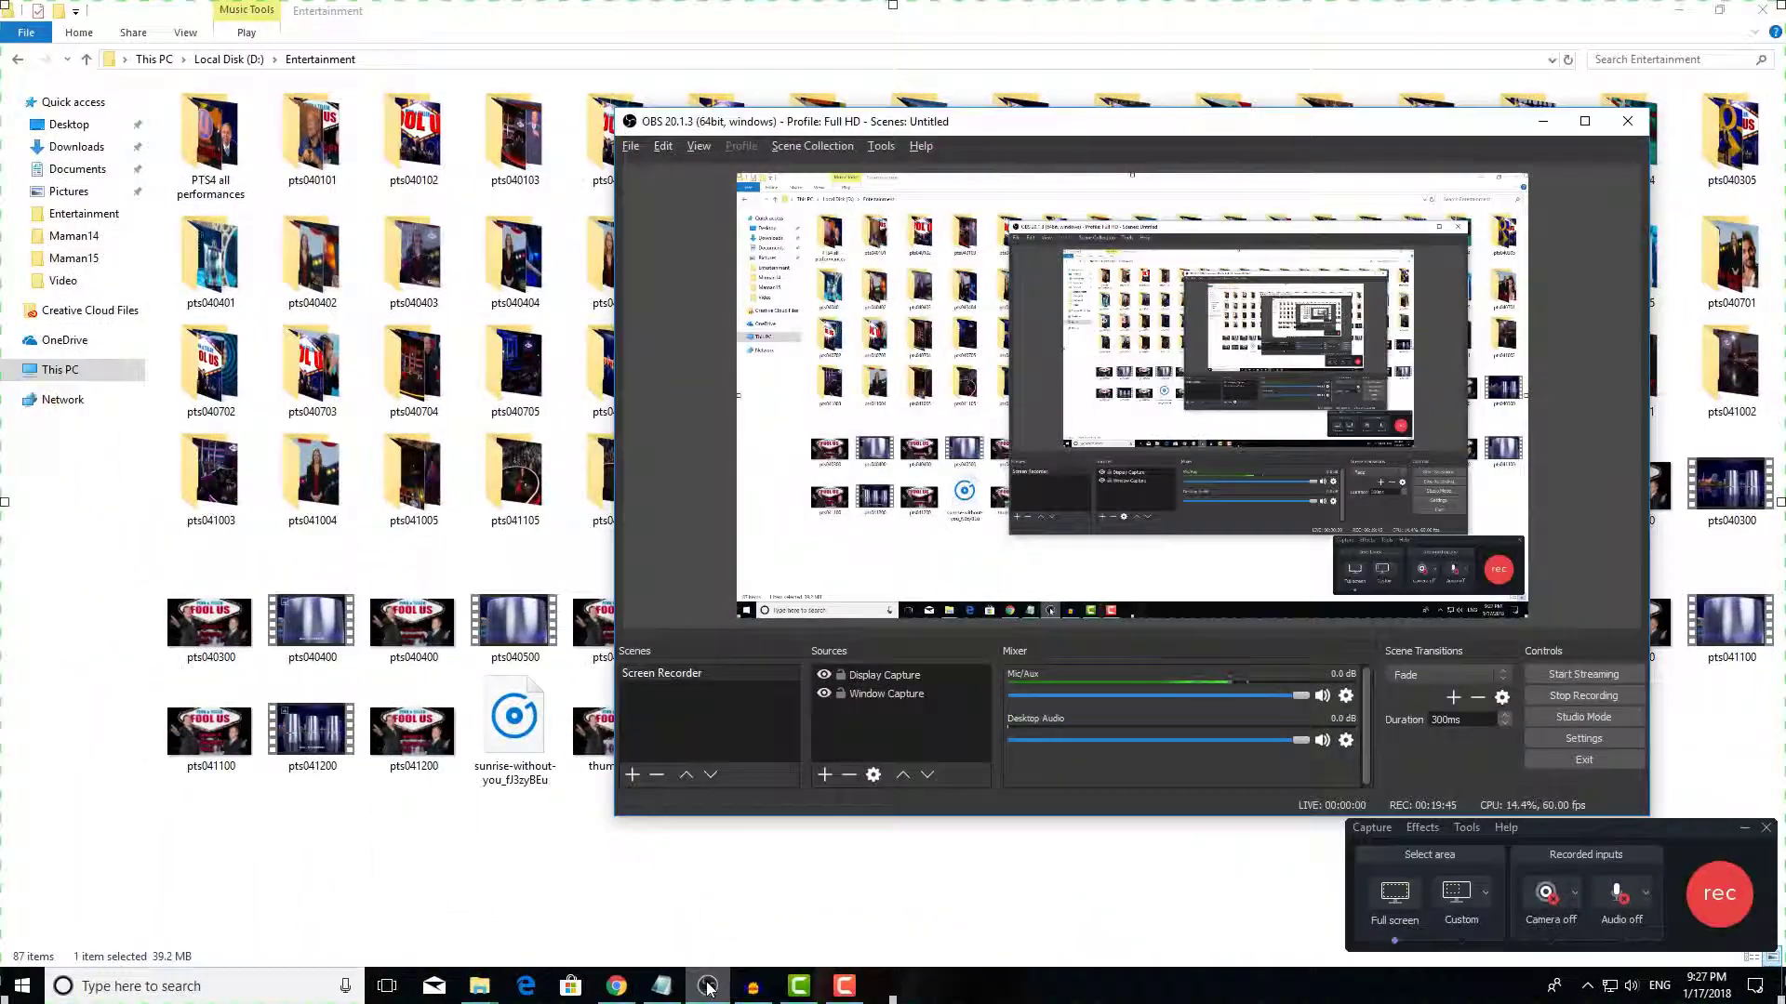
pyautogui.click(706, 986)
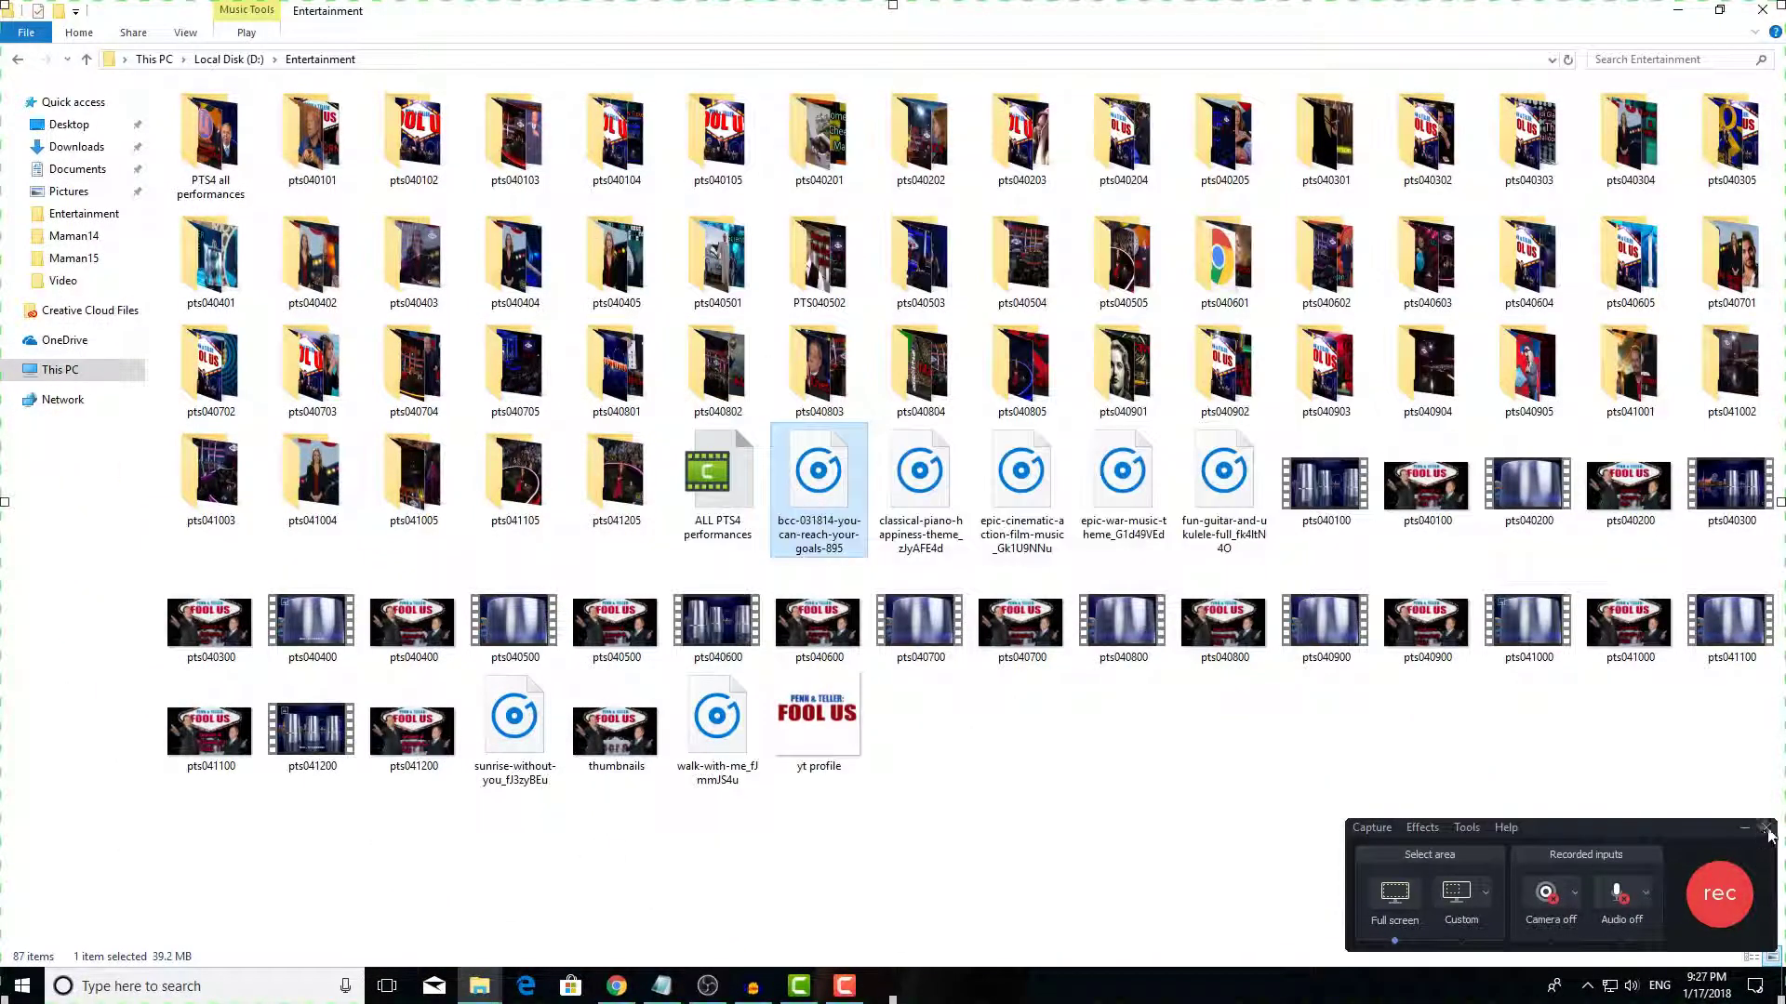
pyautogui.click(1767, 829)
pyautogui.click(800, 981)
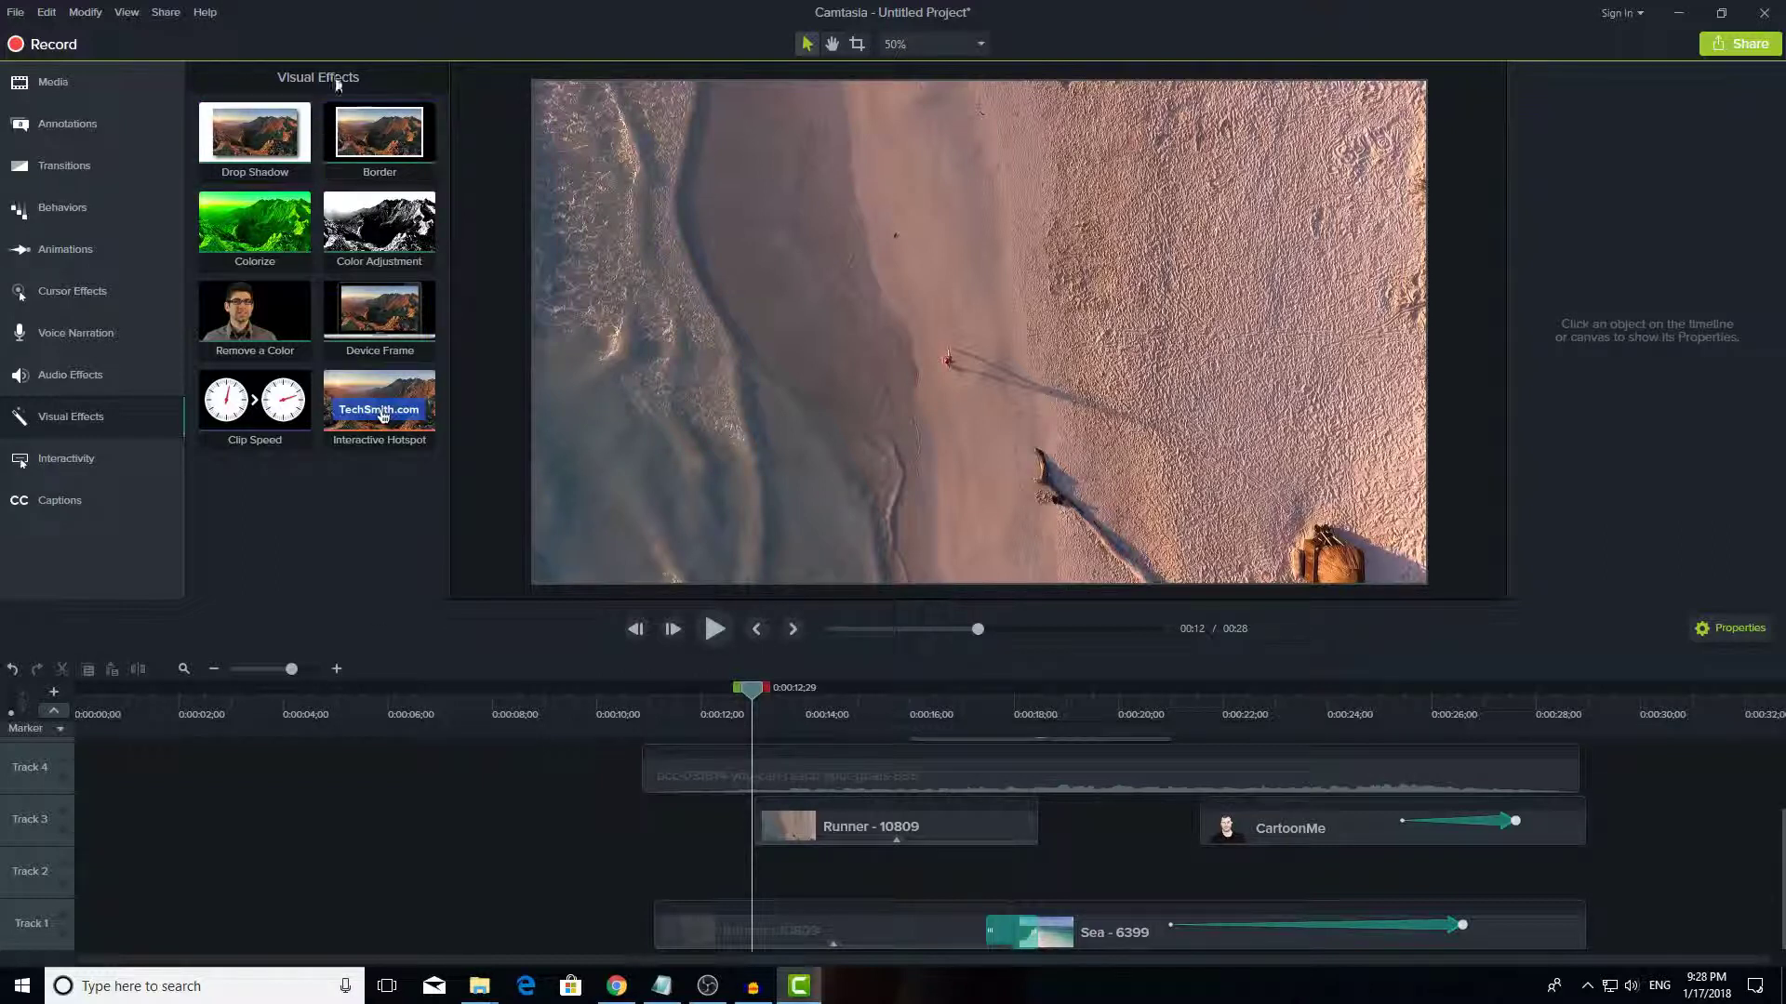
# Step: Apply the Device Frame visual effect to the Runner clip on Track 3 and view it at 0:00:14;25
pyautogui.moveTo(395, 323); pyautogui.dragTo(822, 833)
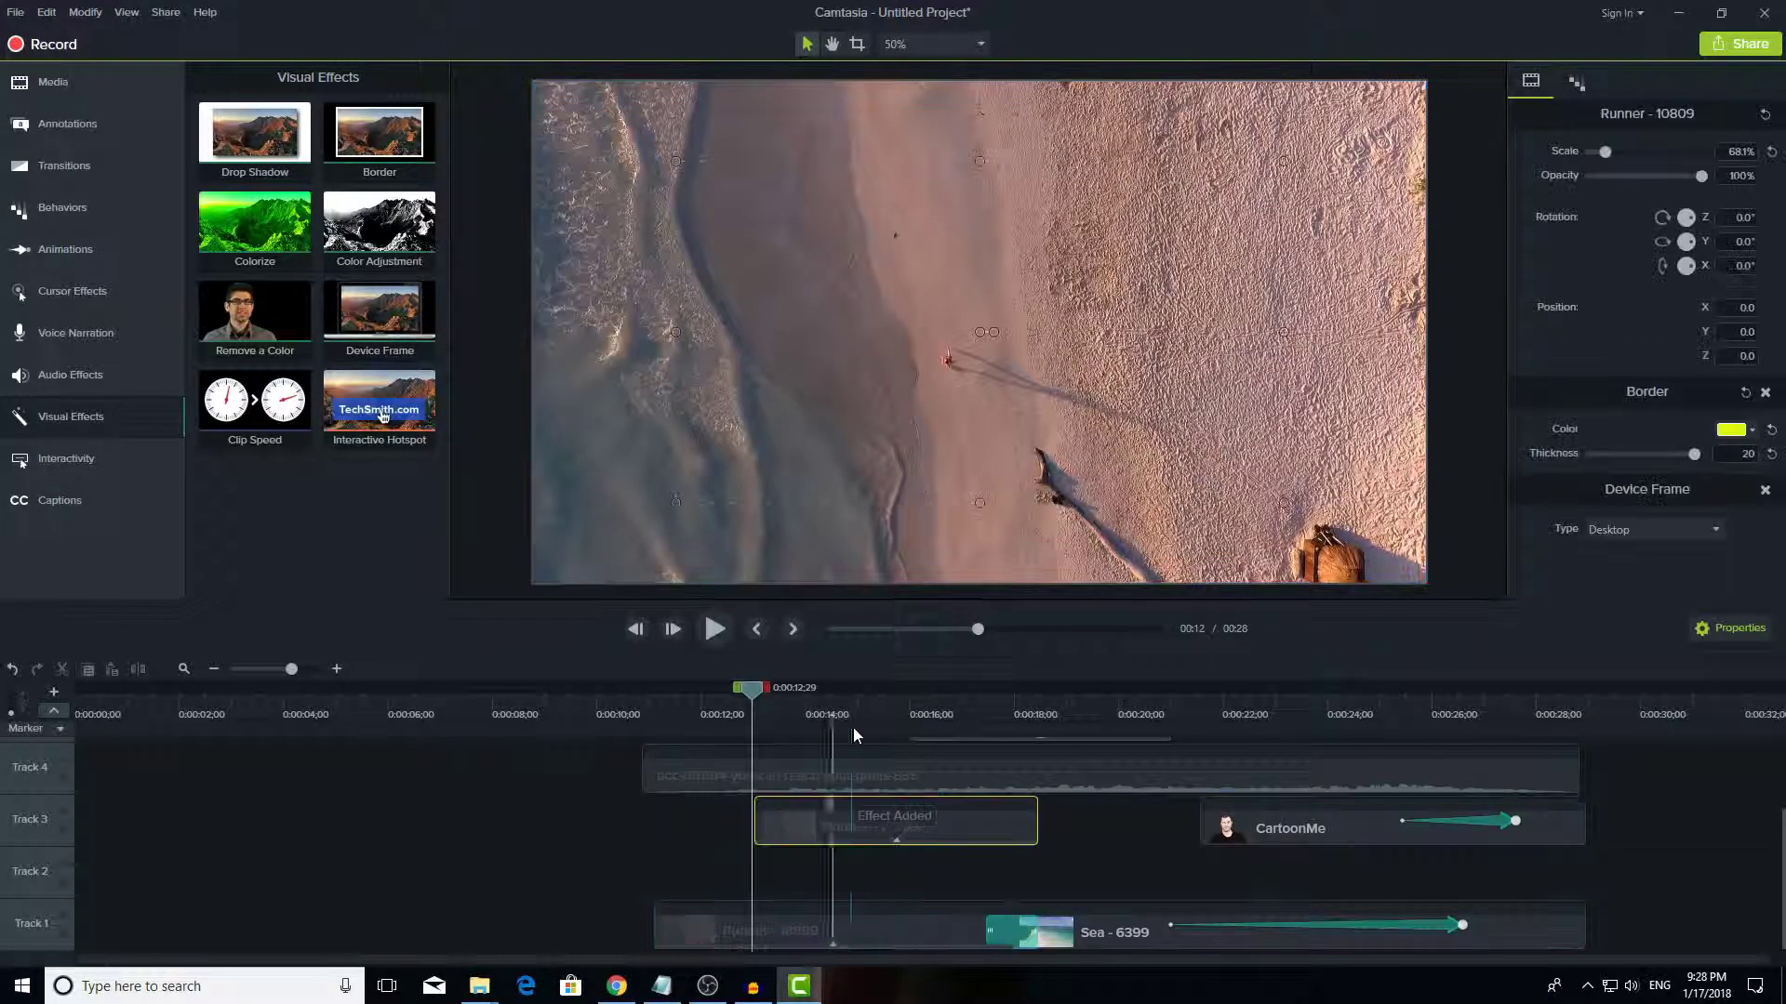
pyautogui.click(850, 721)
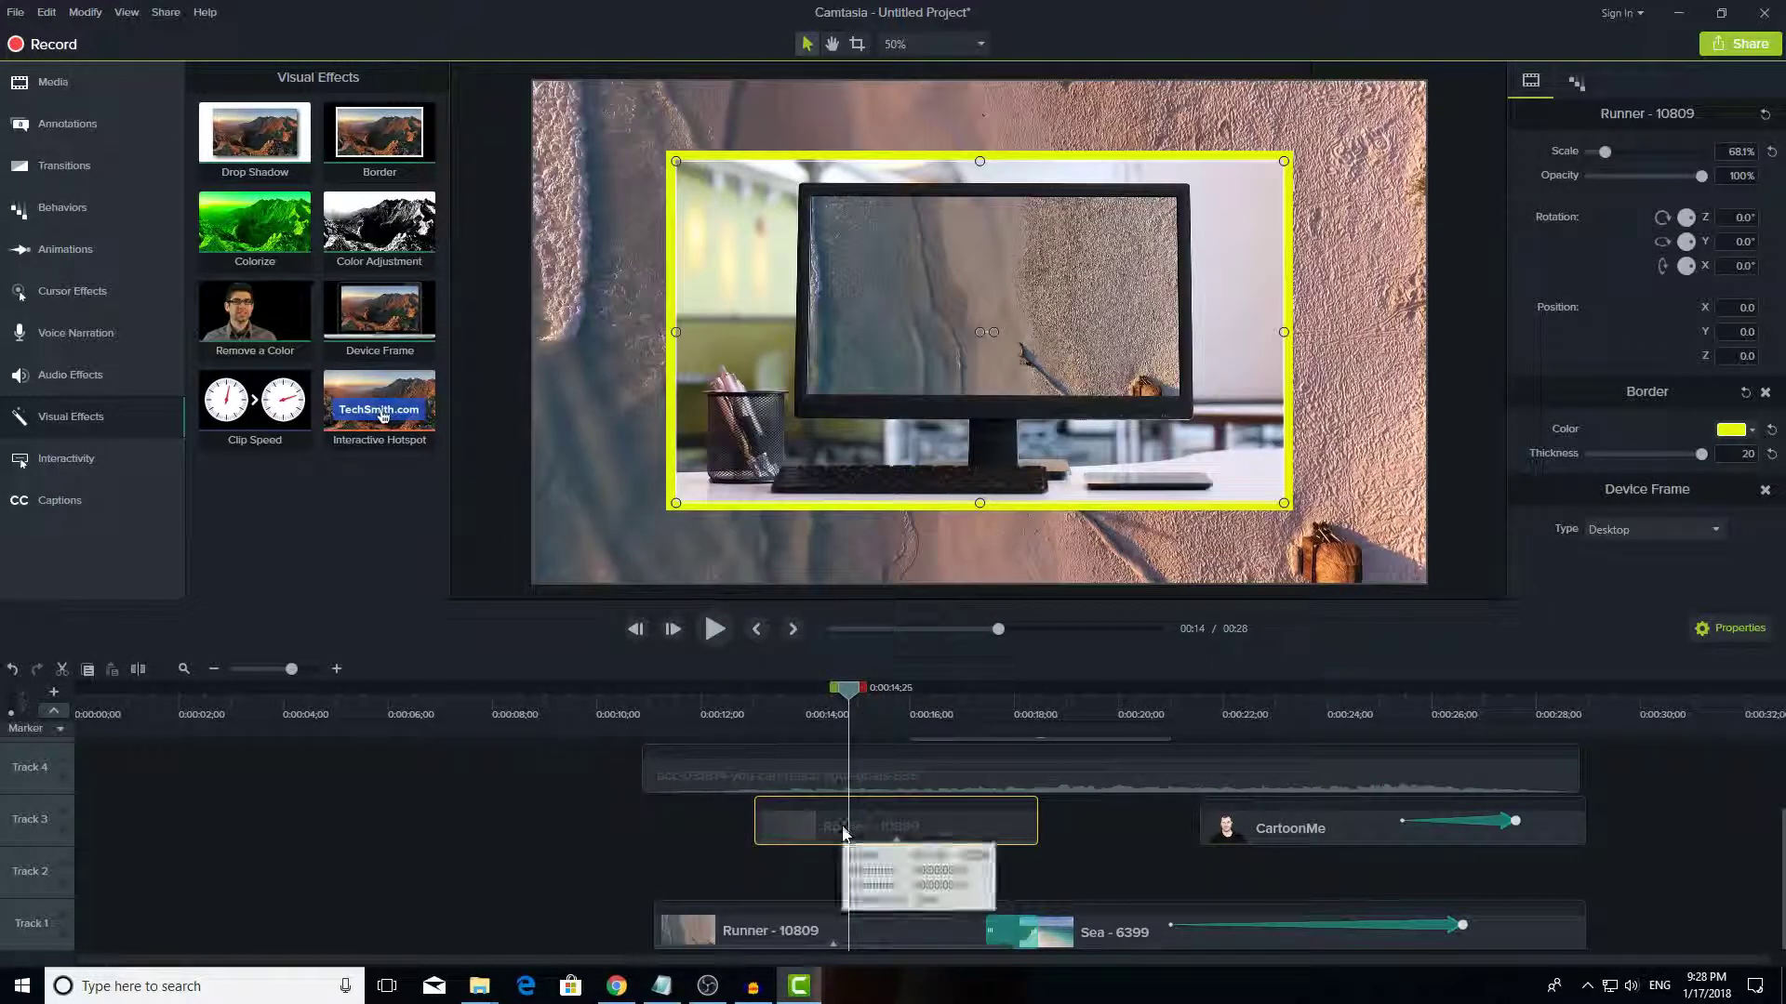